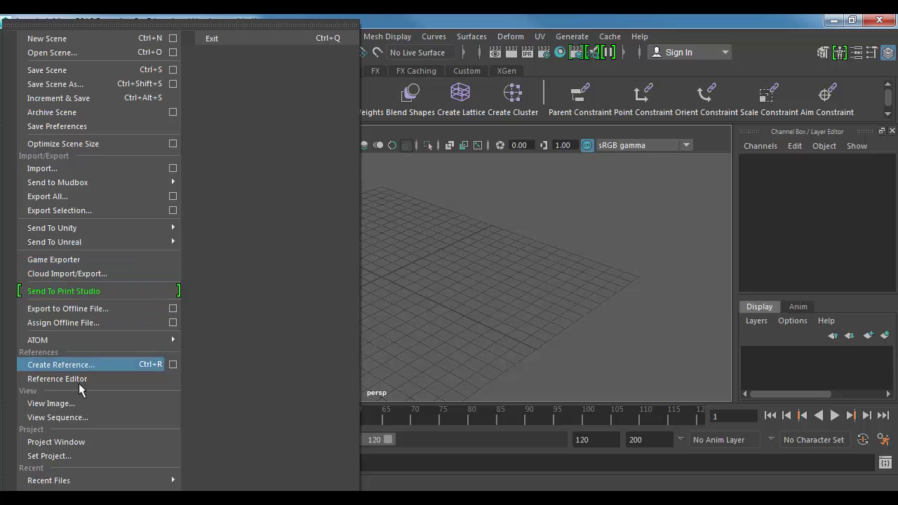
# Set the current project to the ProductModel folder inside 2520\work on the P: drive.
pyautogui.click(99, 457)
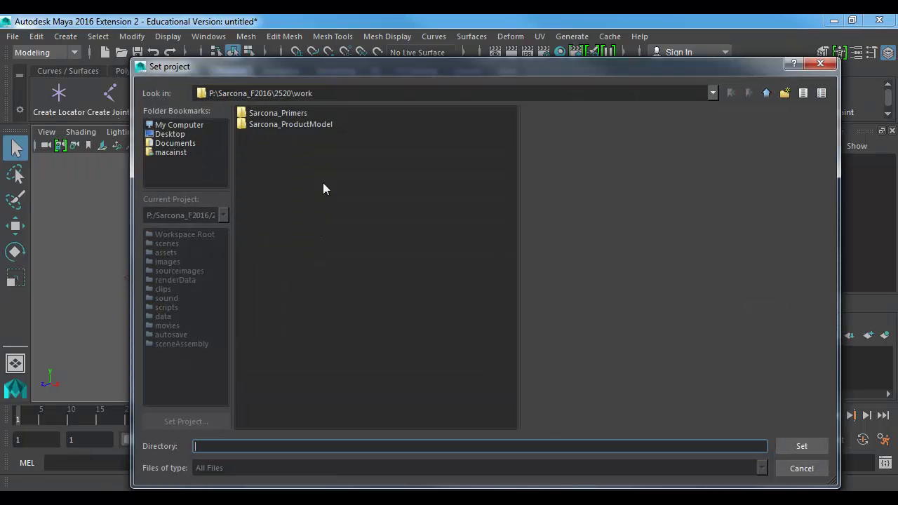
pyautogui.doubleClick(298, 125)
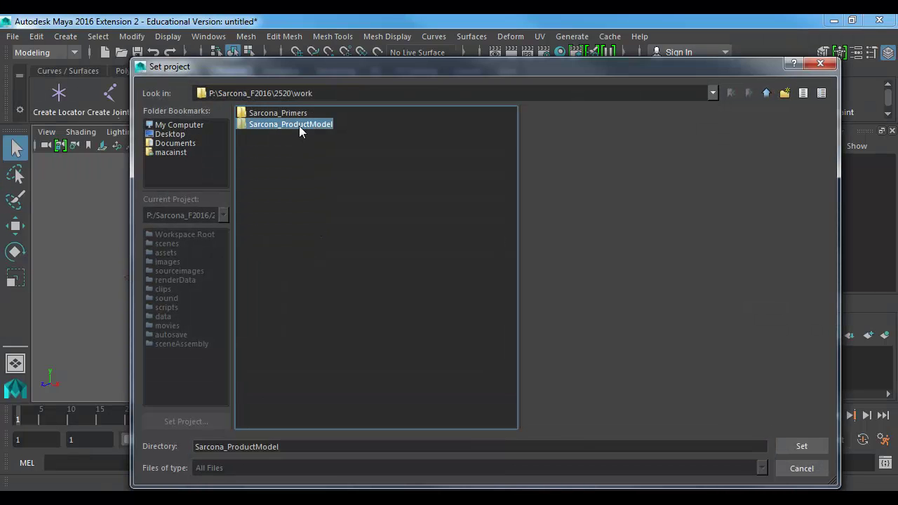
pyautogui.click(788, 444)
# Open the ProductModel project's images folder in Windows Explorer, under 2520\work on the P: drive.
pyautogui.press('super+e')
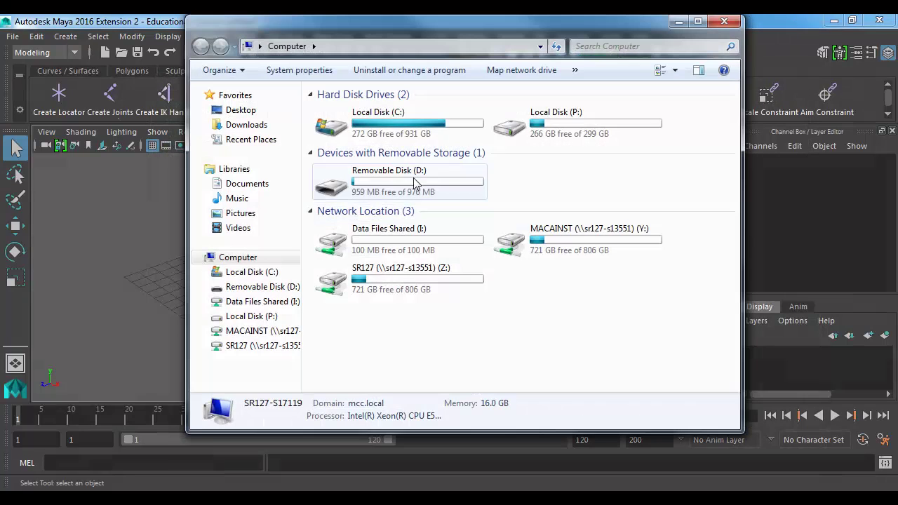
pyautogui.doubleClick(549, 133)
pyautogui.doubleClick(420, 228)
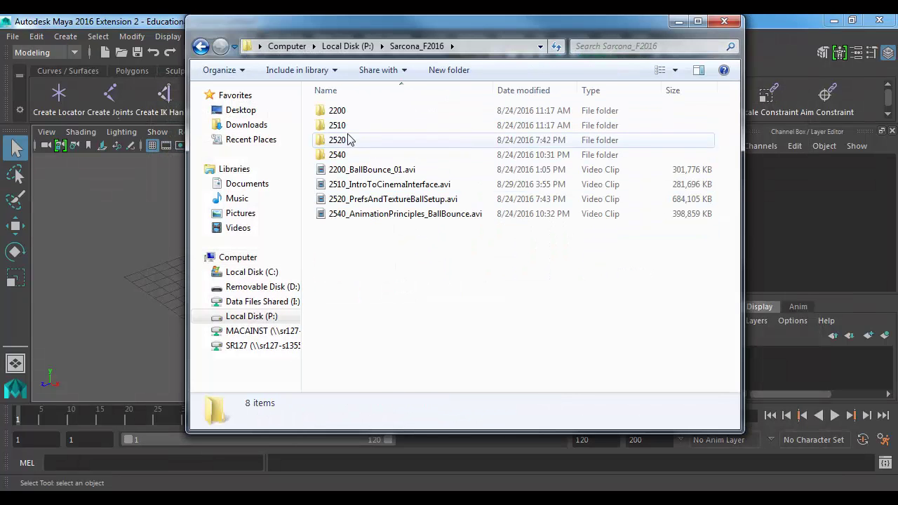
pyautogui.doubleClick(344, 140)
pyautogui.doubleClick(341, 140)
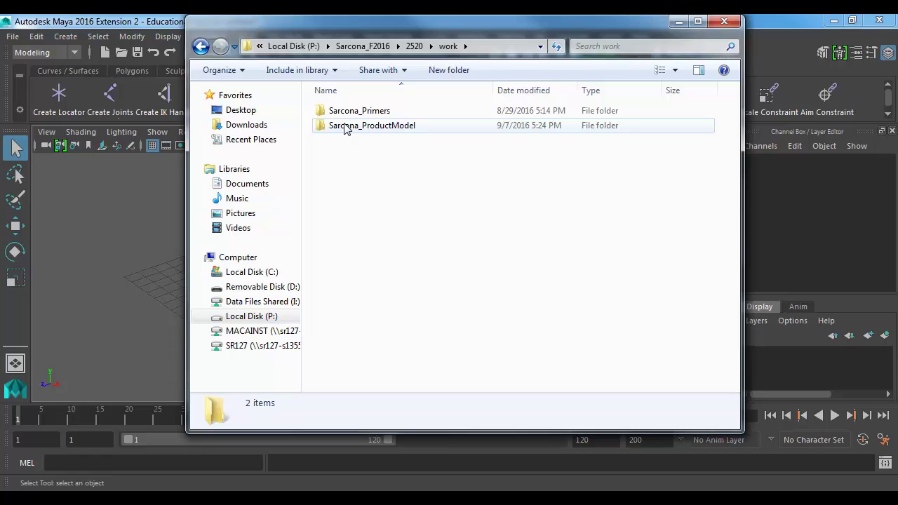
pyautogui.doubleClick(344, 126)
pyautogui.doubleClick(344, 184)
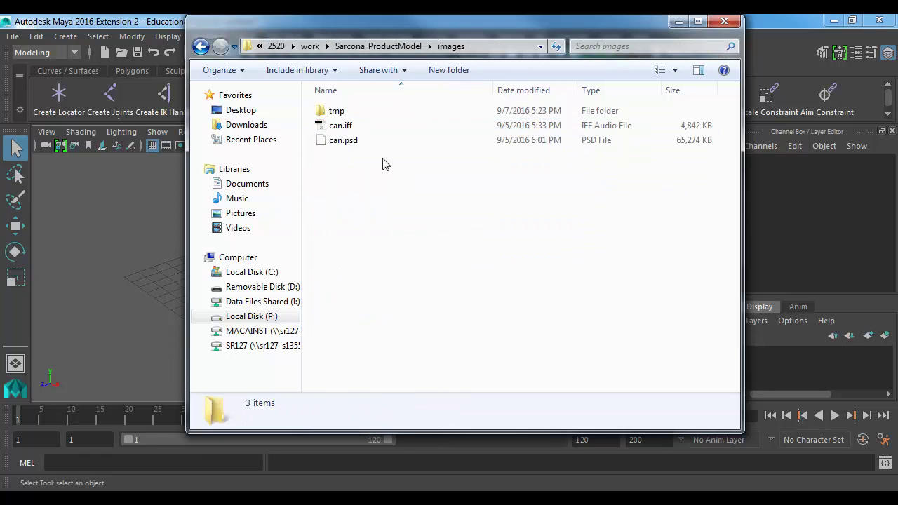
# Look through the texture files in the project's sourceimages folder and return to the project folder.
pyautogui.press('BackSpace')
pyautogui.doubleClick(368, 303)
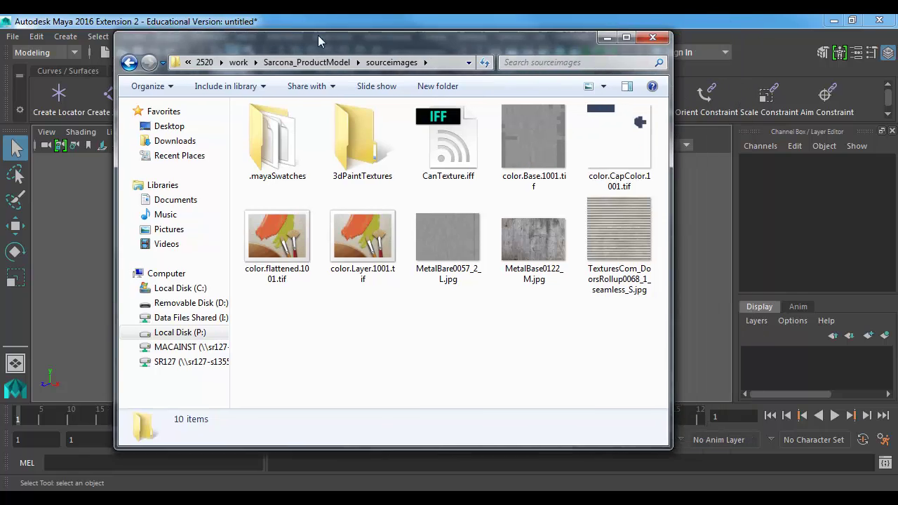
pyautogui.moveTo(402, 24); pyautogui.dragTo(305, 35)
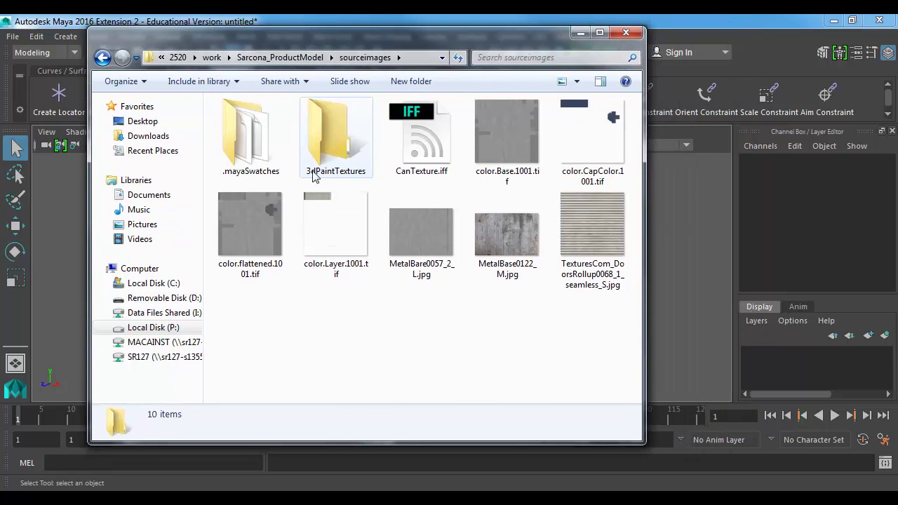
pyautogui.press('BackSpace')
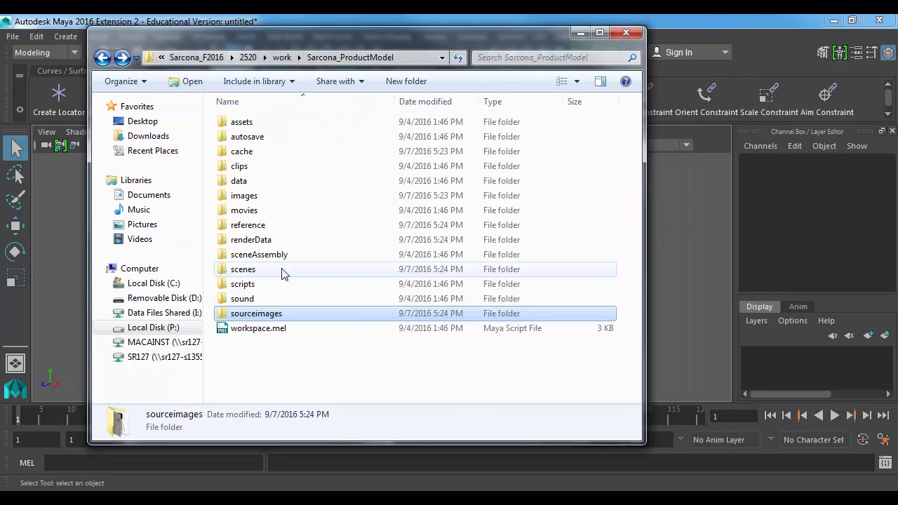
# Check the tmp folder inside the project's images folder and return to the project folder.
pyautogui.doubleClick(258, 195)
pyautogui.doubleClick(257, 124)
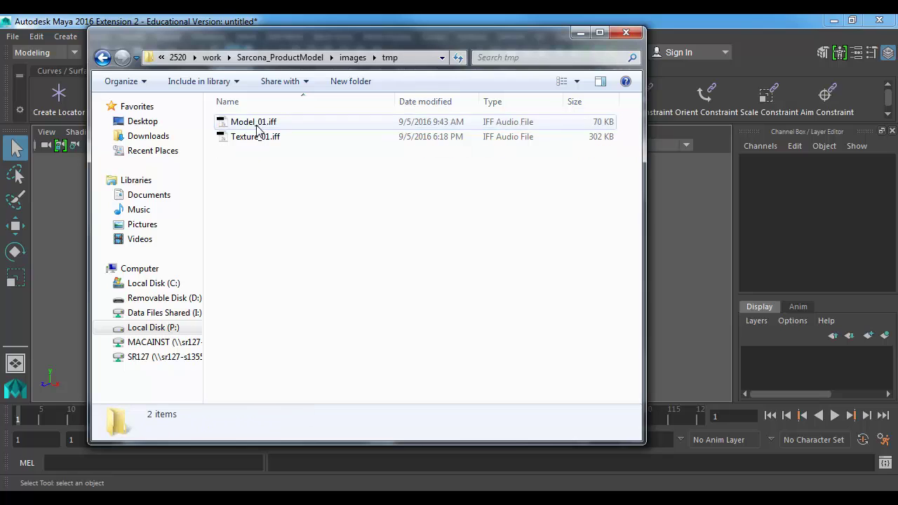
pyautogui.press('BackSpace')
pyautogui.press('BackSpace')
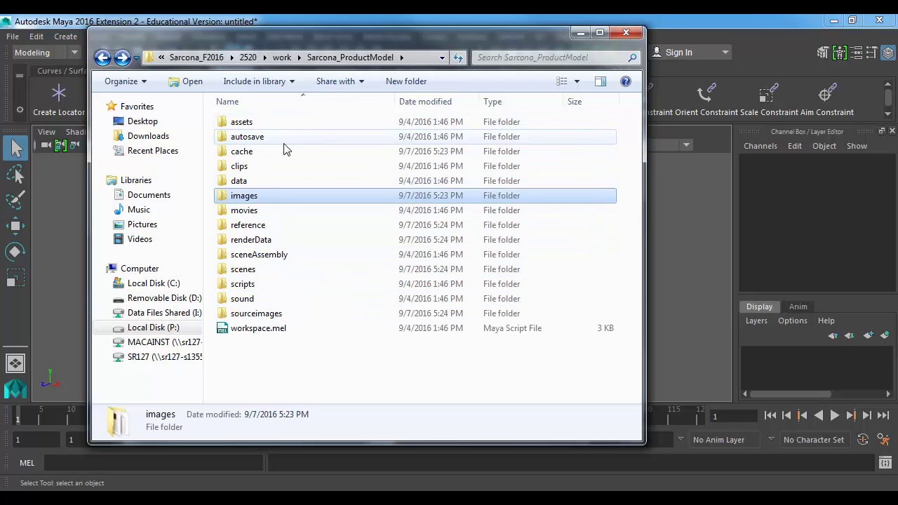
# Open the beer can picture from the project's reference folder in Windows Photo Viewer.
pyautogui.doubleClick(247, 225)
pyautogui.click(263, 153)
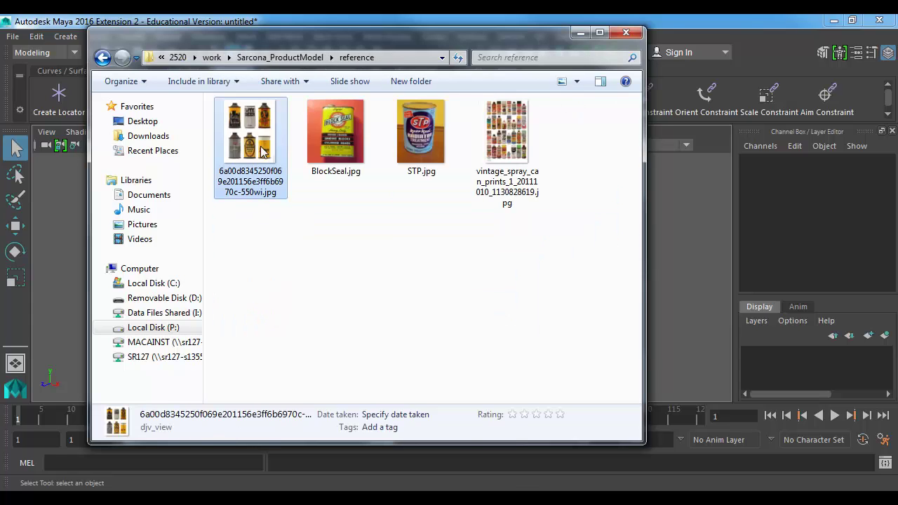
pyautogui.rightClick(263, 152)
pyautogui.click(298, 191)
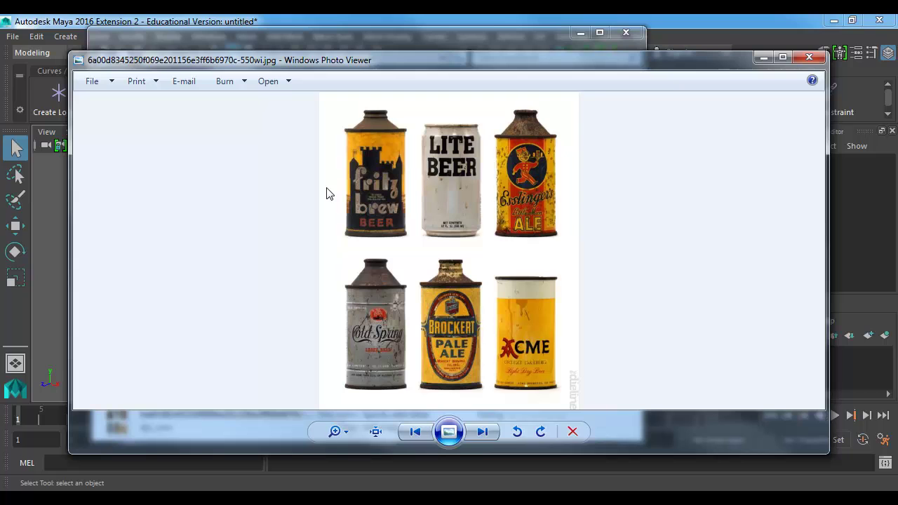
# Browse back and forth through the reference pictures, including BlockSeal.jpg and STP.jpg, ending on the vintage spray can image.
pyautogui.press('Right')
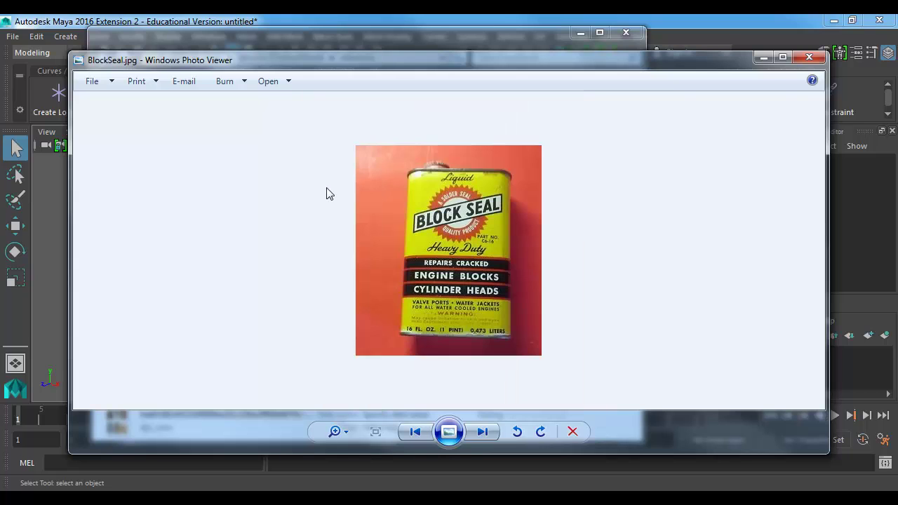
pyautogui.press('Right')
pyautogui.press('Right')
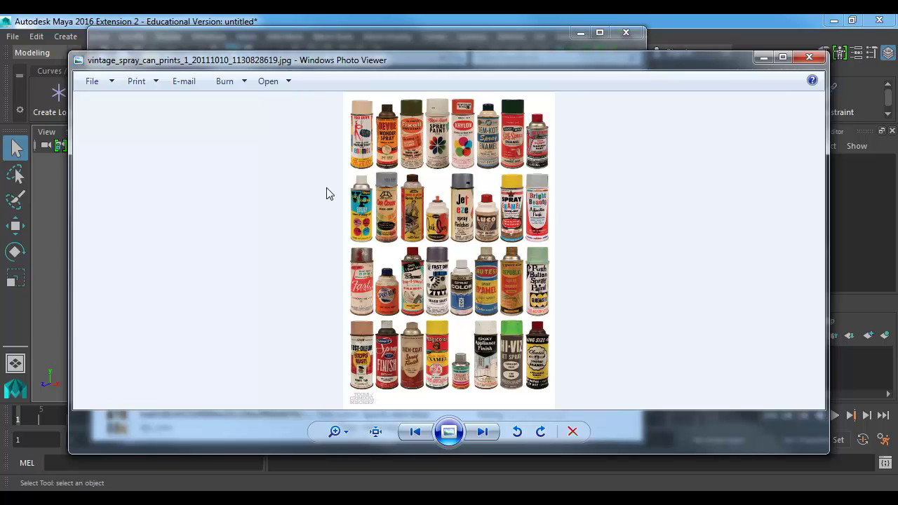
pyautogui.press('Left')
pyautogui.press('Left')
pyautogui.press('Left')
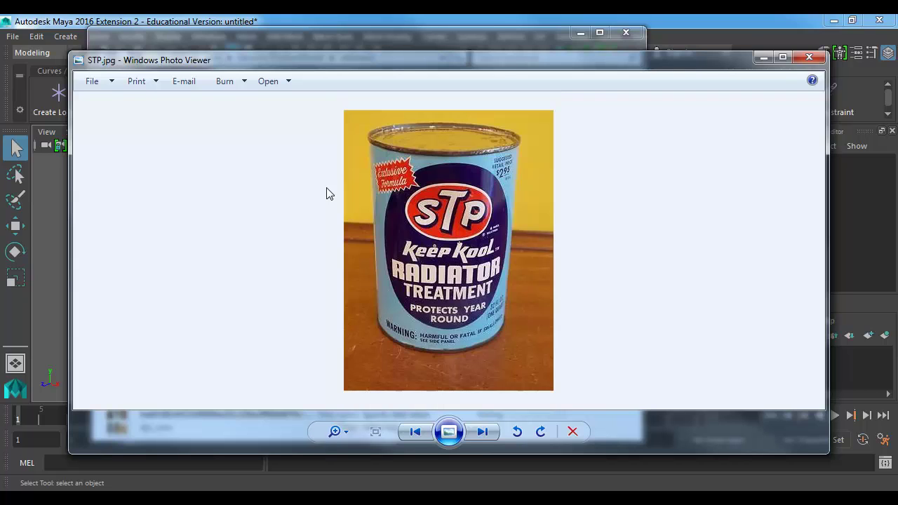
pyautogui.press('Right')
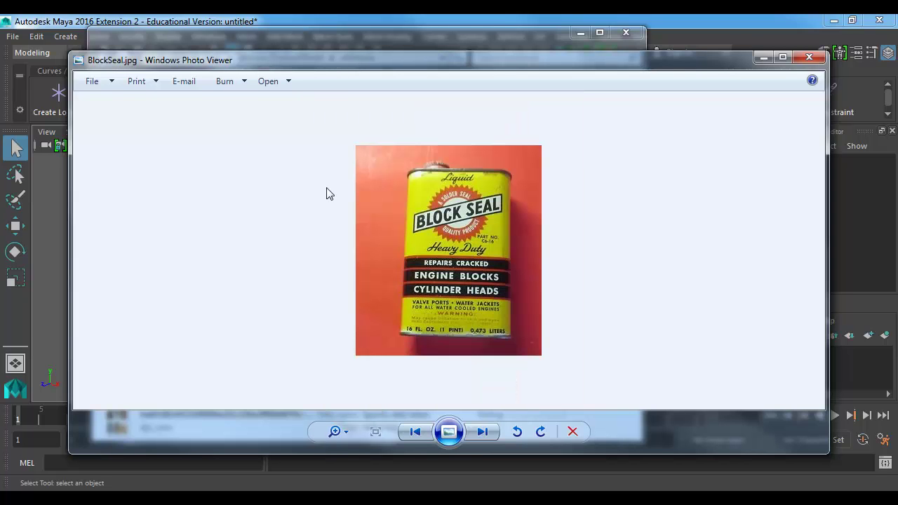
pyautogui.press('Right')
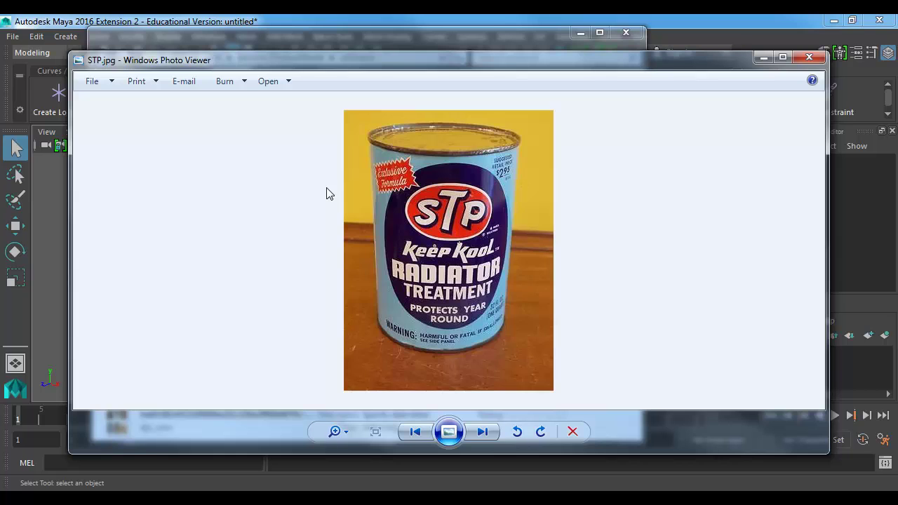
pyautogui.press('Right')
pyautogui.press('Right')
pyautogui.press('Right')
pyautogui.press('Right')
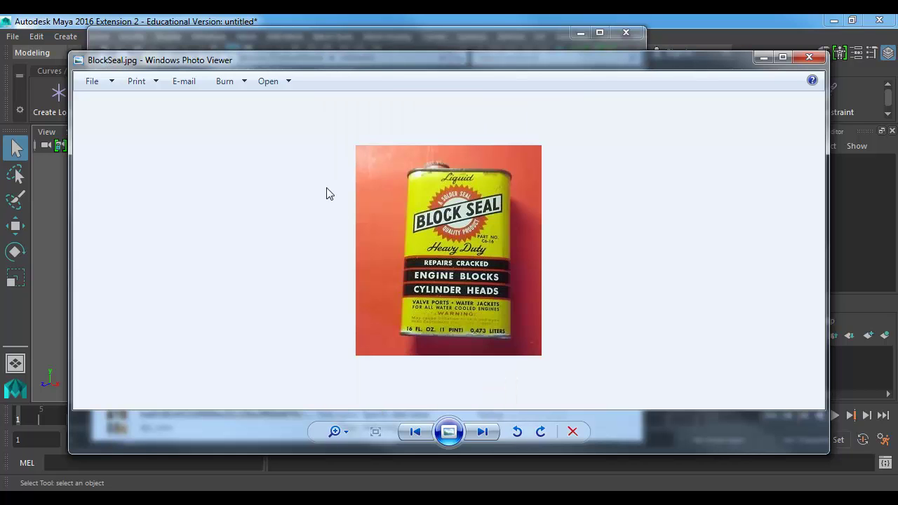
pyautogui.press('Right')
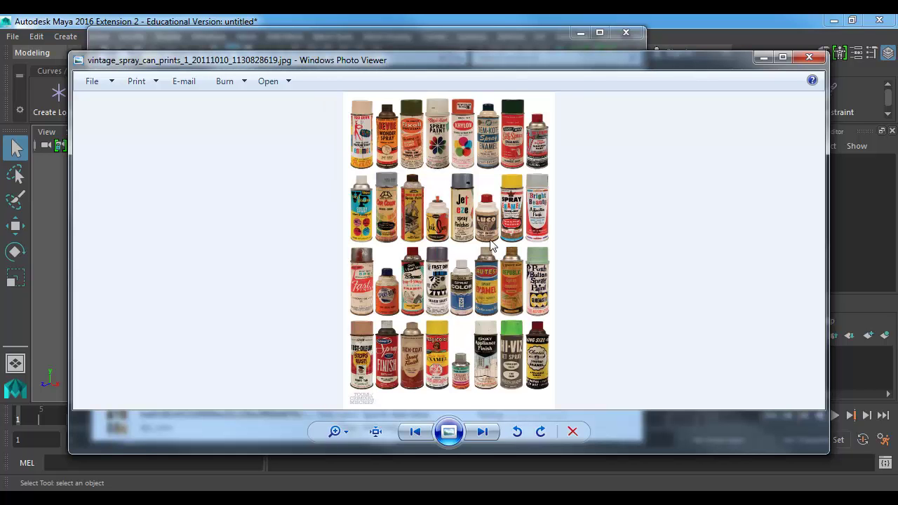
# Examine the rows of vintage spray cans up close, comparing their labels and cap shapes.
pyautogui.scroll(5, 512, 261)
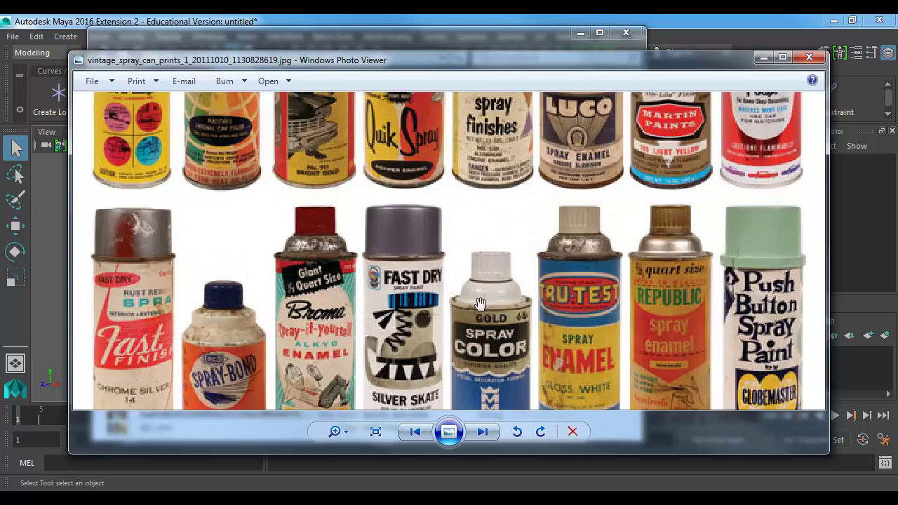
pyautogui.moveTo(513, 260); pyautogui.dragTo(471, 143)
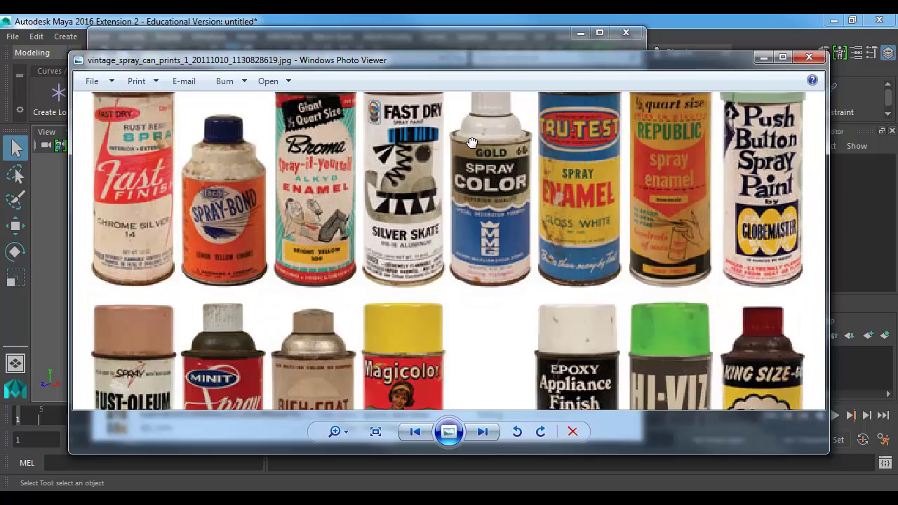
pyautogui.moveTo(499, 219)
pyautogui.mouseDown()
pyautogui.moveTo(504, 81)
pyautogui.moveTo(489, 116)
pyautogui.moveTo(471, 396)
pyautogui.mouseUp()
pyautogui.moveTo(427, 202)
pyautogui.mouseDown()
pyautogui.moveTo(424, 331)
pyautogui.moveTo(442, 415)
pyautogui.mouseUp()
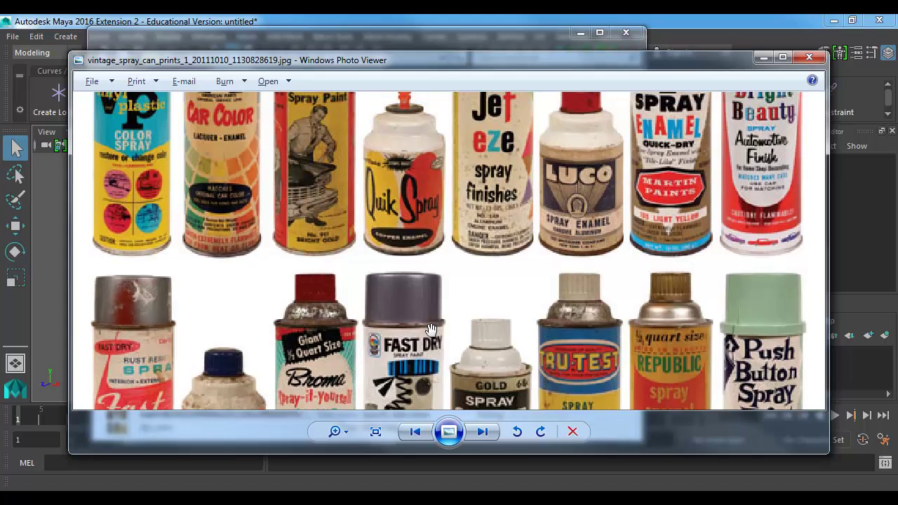
# Switch back to Maya, open Texture_01.mb with the scenes sorted by modification date, discard the untitled scene's changes, and close the Render View.
pyautogui.hotkey('alt', 'Tab')
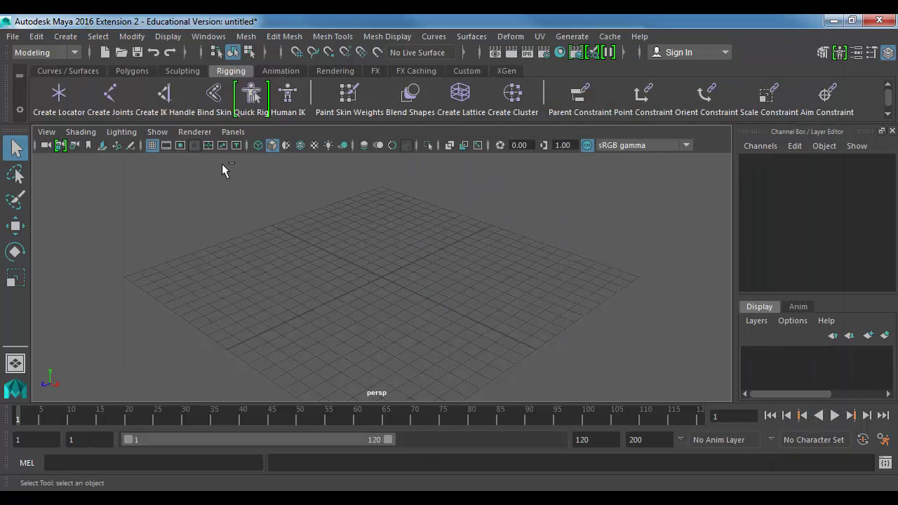
pyautogui.hotkey('ctrl', 'o')
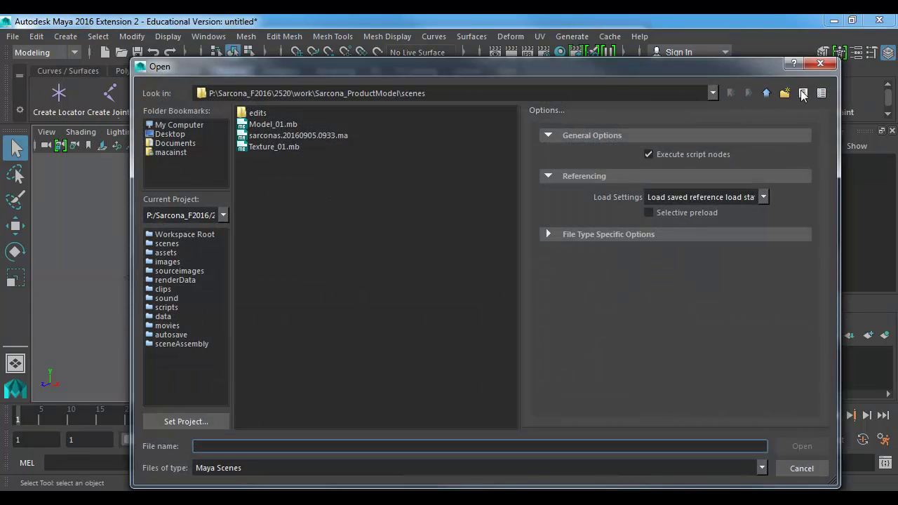
pyautogui.click(821, 94)
pyautogui.click(484, 114)
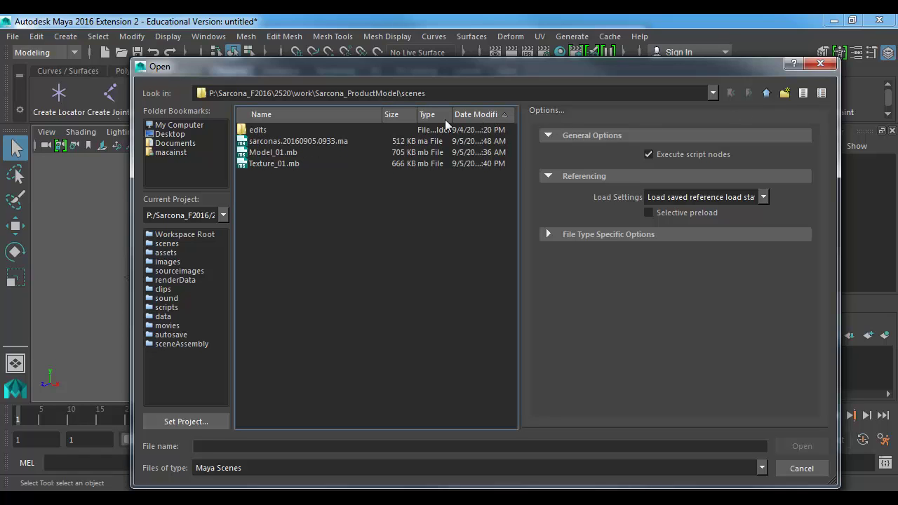
pyautogui.doubleClick(291, 163)
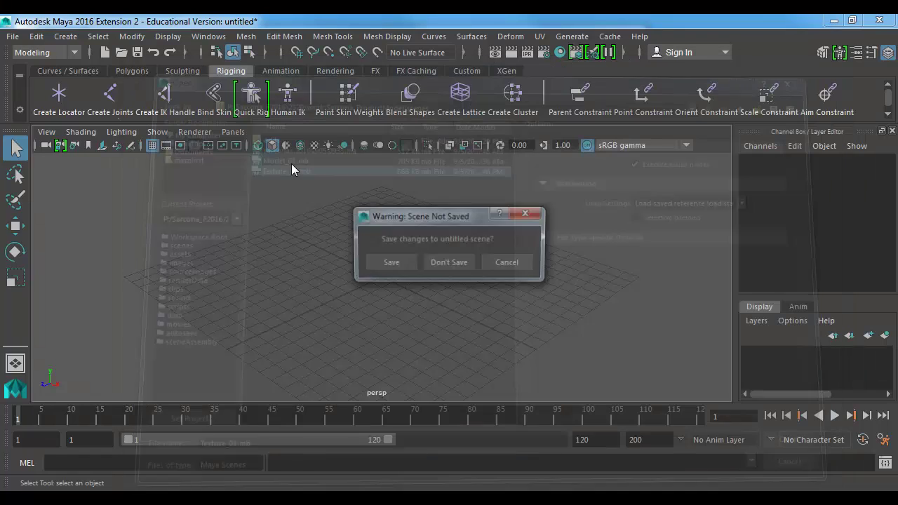
pyautogui.click(445, 260)
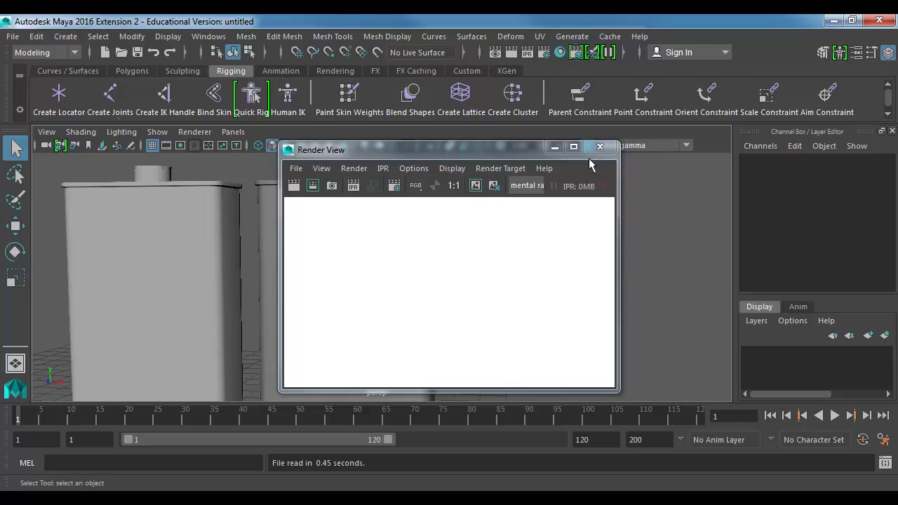
pyautogui.click(600, 147)
# Examine the textured Atomic Motor Oil can and the plain can from above and from the front.
pyautogui.keyDown('alt'); pyautogui.moveTo(580, 214); pyautogui.dragTo(465, 344); pyautogui.keyUp('alt')
pyautogui.keyDown('alt'); pyautogui.moveTo(465, 343); pyautogui.dragTo(479, 243, button='middle'); pyautogui.keyUp('alt')
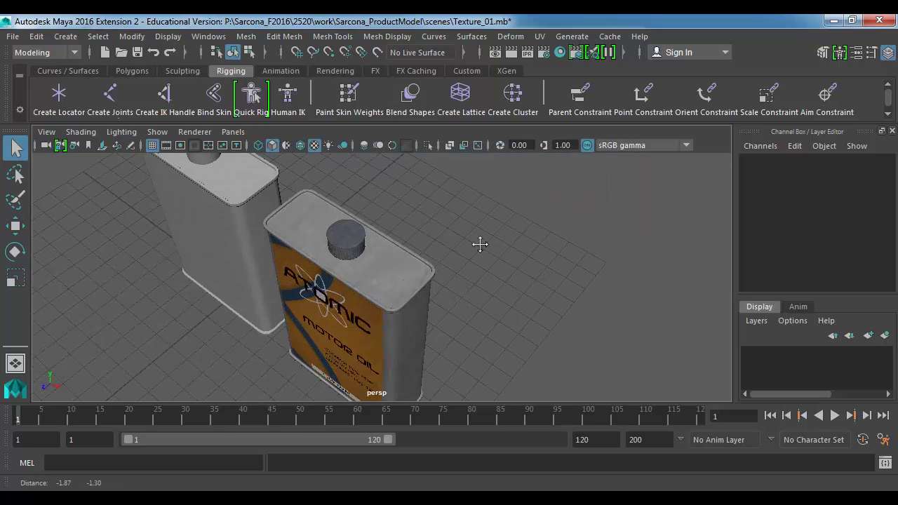
pyautogui.keyDown('alt'); pyautogui.moveTo(479, 242); pyautogui.dragTo(537, 199); pyautogui.keyUp('alt')
pyautogui.keyDown('alt'); pyautogui.moveTo(537, 199); pyautogui.dragTo(491, 298, button='middle'); pyautogui.keyUp('alt')
pyautogui.keyDown('alt'); pyautogui.moveTo(491, 298); pyautogui.dragTo(552, 285, button='right'); pyautogui.keyUp('alt')
pyautogui.keyDown('alt'); pyautogui.moveTo(351, 317); pyautogui.dragTo(468, 246, button='middle'); pyautogui.keyUp('alt')
pyautogui.click(467, 245)
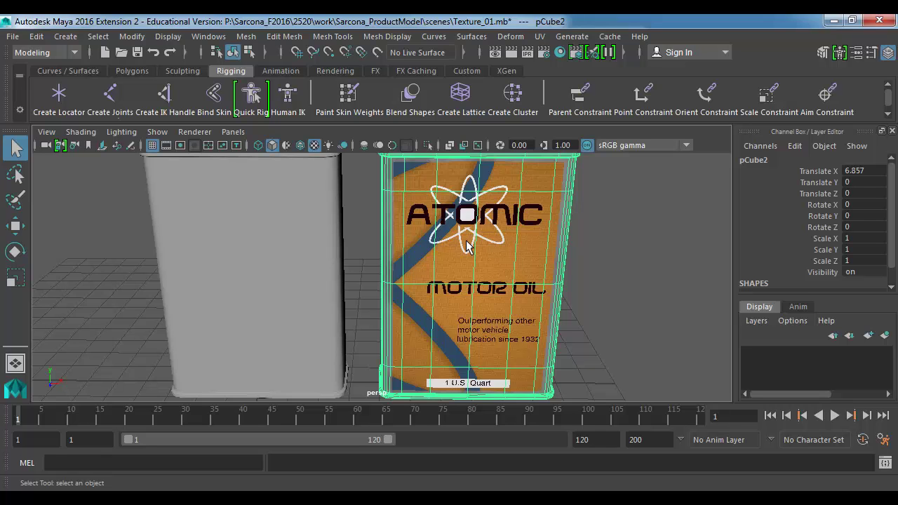
pyautogui.keyDown('alt'); pyautogui.moveTo(370, 219); pyautogui.dragTo(399, 264, button='middle'); pyautogui.keyUp('alt')
pyautogui.keyDown('alt'); pyautogui.moveTo(399, 264); pyautogui.dragTo(382, 259, button='right'); pyautogui.keyUp('alt')
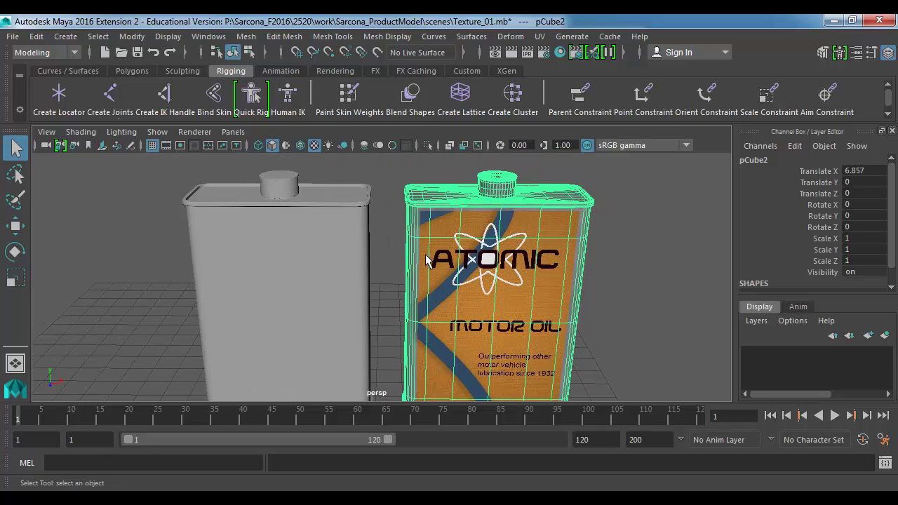
# Compare the top rims and corners of the two cans up close, then their front faces.
pyautogui.click(625, 242)
pyautogui.keyDown('alt'); pyautogui.moveTo(625, 242); pyautogui.dragTo(515, 302); pyautogui.keyUp('alt')
pyautogui.keyDown('alt'); pyautogui.moveTo(516, 302); pyautogui.dragTo(431, 243, button='middle'); pyautogui.keyUp('alt')
pyautogui.keyDown('alt'); pyautogui.moveTo(430, 243); pyautogui.dragTo(553, 240, button='right'); pyautogui.keyUp('alt')
pyautogui.keyDown('alt'); pyautogui.moveTo(553, 239); pyautogui.dragTo(491, 263); pyautogui.keyUp('alt')
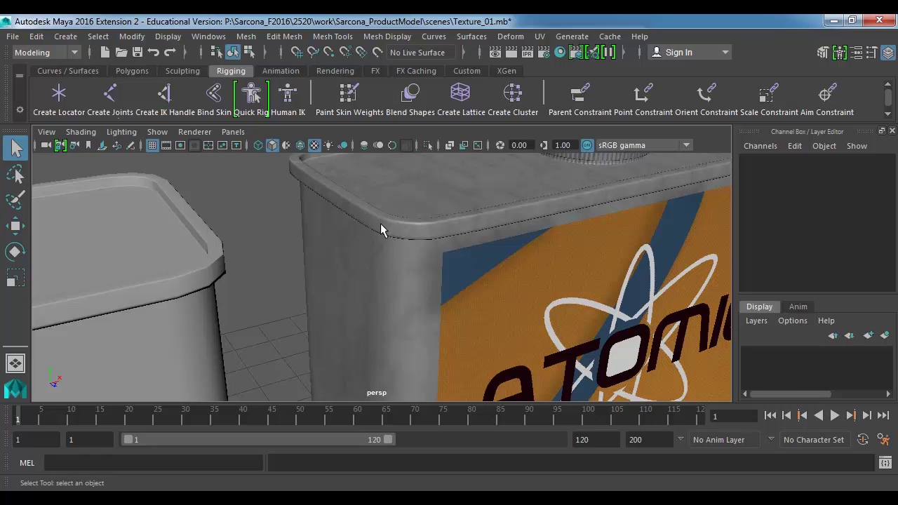
pyautogui.keyDown('alt'); pyautogui.moveTo(524, 289); pyautogui.dragTo(474, 271); pyautogui.keyUp('alt')
pyautogui.keyDown('alt'); pyautogui.moveTo(474, 272); pyautogui.dragTo(311, 260, button='right'); pyautogui.keyUp('alt')
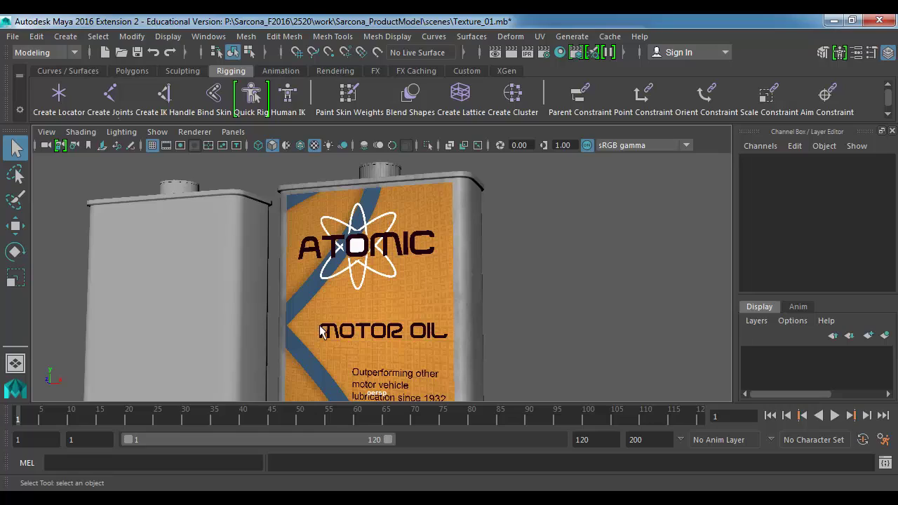
pyautogui.keyDown('alt'); pyautogui.moveTo(364, 346); pyautogui.dragTo(349, 237, button='middle'); pyautogui.keyUp('alt')
pyautogui.keyDown('alt'); pyautogui.moveTo(349, 237); pyautogui.dragTo(386, 260); pyautogui.keyUp('alt')
pyautogui.scroll(-2, 561, 299)
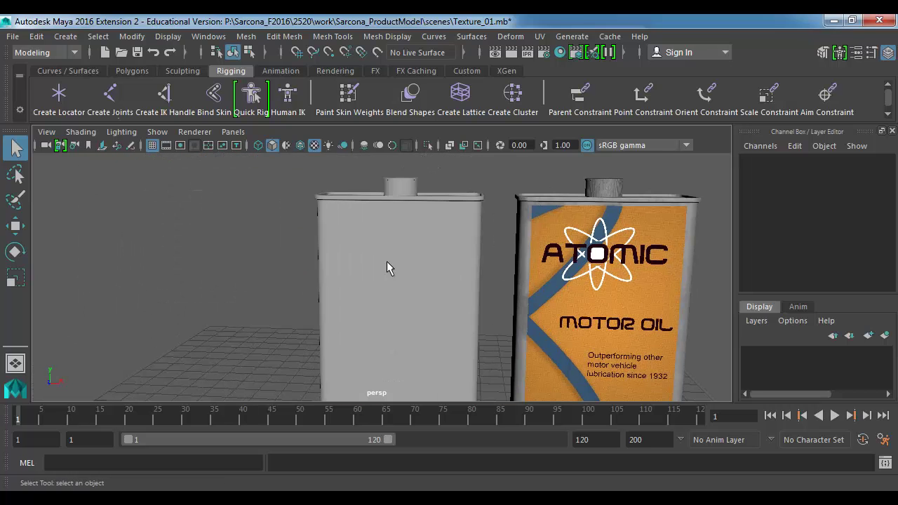
# Select the plain can together with the textured Atomic Motor Oil can.
pyautogui.click(386, 261)
pyautogui.keyDown('shift'); pyautogui.click(625, 316); pyautogui.keyUp('shift')
pyautogui.keyDown('alt'); pyautogui.moveTo(450, 306); pyautogui.dragTo(405, 302); pyautogui.keyUp('alt')
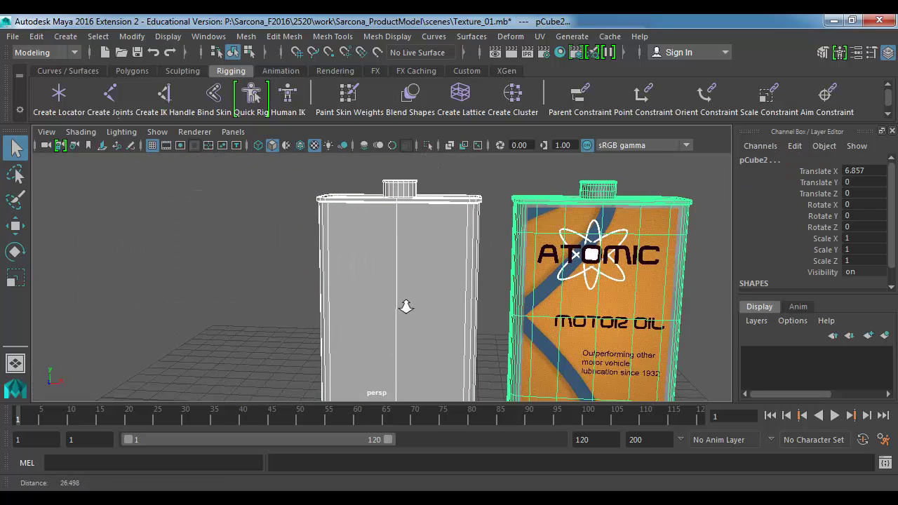
# Create a display layer containing the two selected cans, hide and show it once, and clear the selection.
pyautogui.scroll(-2, 404, 302)
pyautogui.click(885, 337)
pyautogui.click(750, 354)
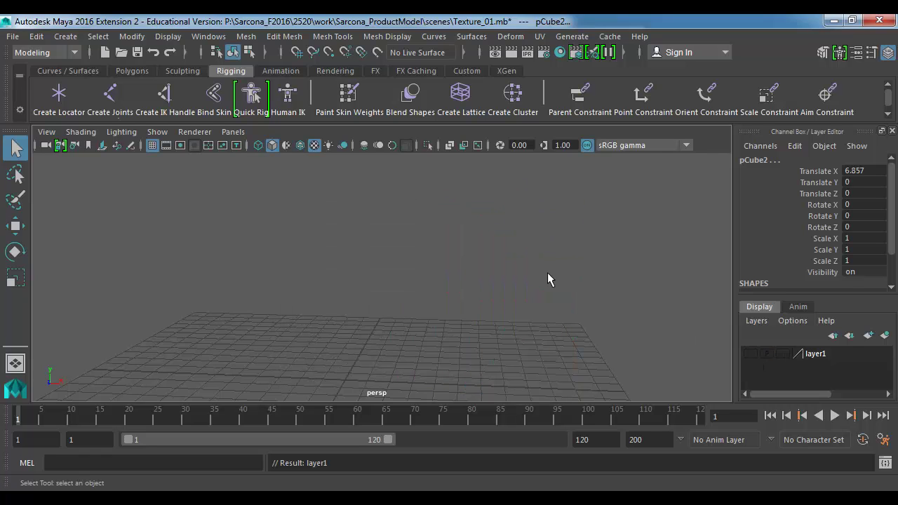
pyautogui.click(750, 353)
pyautogui.click(592, 306)
pyautogui.keyDown('alt'); pyautogui.moveTo(593, 299); pyautogui.dragTo(520, 307, button='middle'); pyautogui.keyUp('alt')
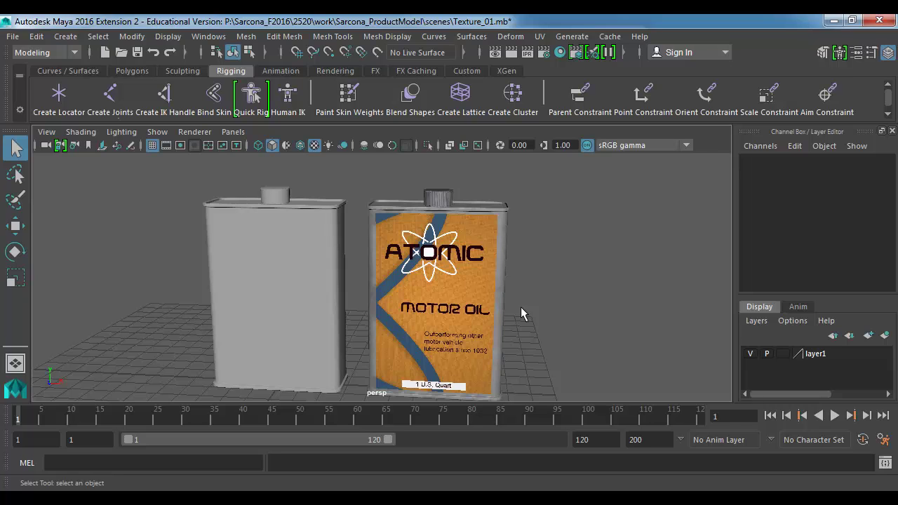
# Duplicate the textured Atomic Motor Oil can and move the copy along X to about 14.27.
pyautogui.click(419, 355)
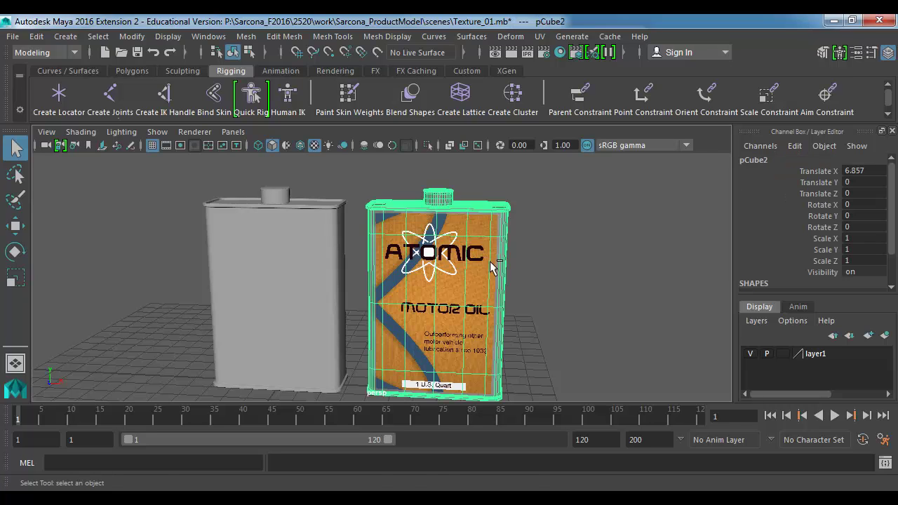
pyautogui.press('w')
pyautogui.moveTo(502, 305); pyautogui.dragTo(653, 306)
pyautogui.keyDown('alt'); pyautogui.moveTo(653, 306); pyautogui.dragTo(429, 317, button='middle'); pyautogui.keyUp('alt')
pyautogui.moveTo(428, 316); pyautogui.dragTo(477, 272)
# Try to move the vertices at one top corner of the duplicated can vertically, and undo the move.
pyautogui.press('F9')
pyautogui.moveTo(467, 210); pyautogui.dragTo(455, 239)
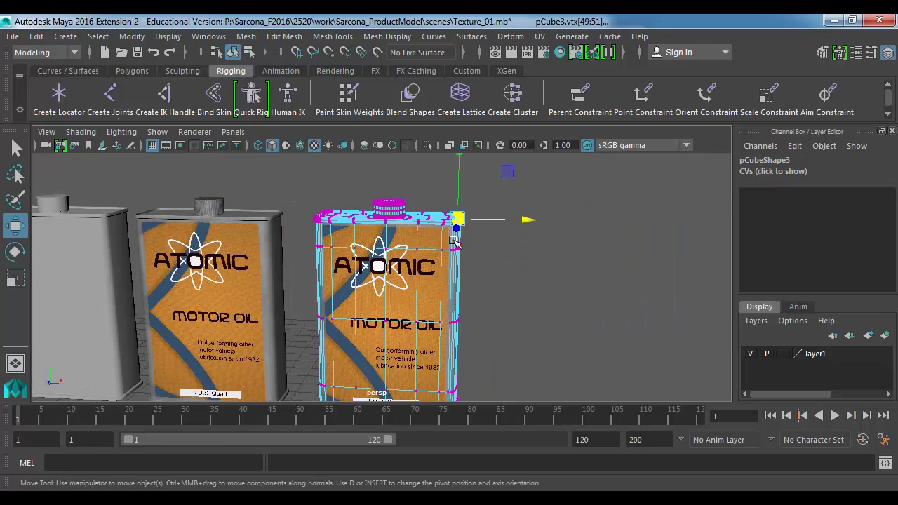
pyautogui.moveTo(461, 185); pyautogui.dragTo(459, 190)
pyautogui.press('f')
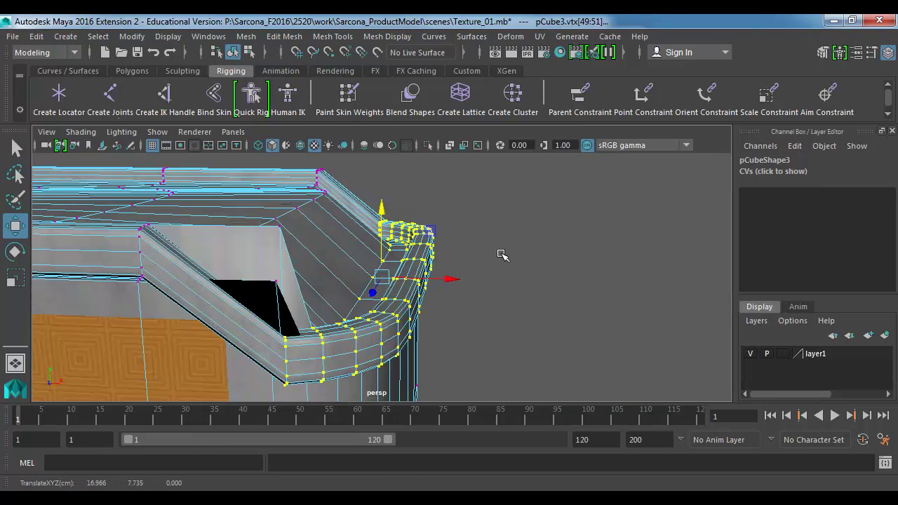
pyautogui.keyDown('alt'); pyautogui.moveTo(501, 255); pyautogui.dragTo(476, 254); pyautogui.keyUp('alt')
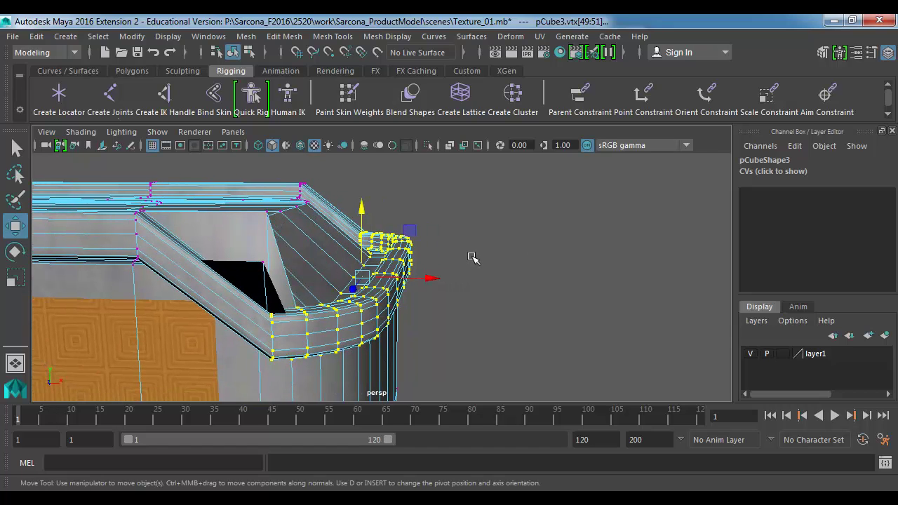
pyautogui.hotkey('ctrl', 'z')
# Turn on Soft Select, adjust its falloff radius, and pull the duplicated can's top corner vertices down.
pyautogui.press('b')
pyautogui.moveTo(340, 262); pyautogui.dragTo(439, 255)
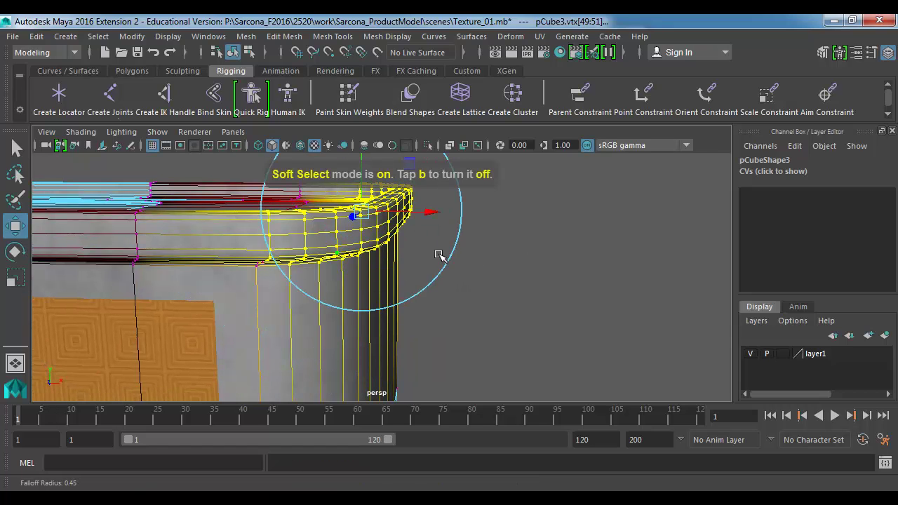
pyautogui.moveTo(360, 193); pyautogui.dragTo(369, 242)
pyautogui.keyDown('alt'); pyautogui.moveTo(475, 281); pyautogui.dragTo(505, 232); pyautogui.keyUp('alt')
pyautogui.keyDown('alt'); pyautogui.moveTo(505, 231); pyautogui.dragTo(299, 144, button='right'); pyautogui.keyUp('alt')
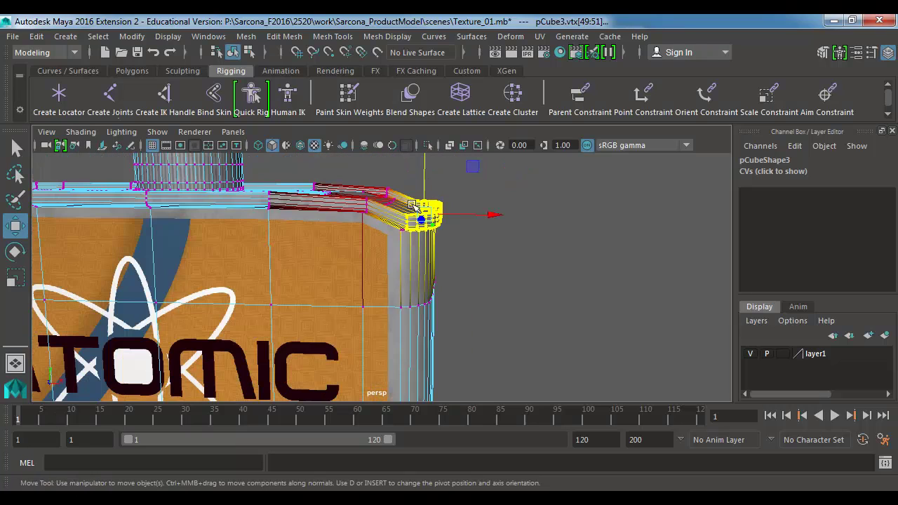
pyautogui.keyDown('alt'); pyautogui.moveTo(360, 201); pyautogui.dragTo(357, 225); pyautogui.keyUp('alt')
# Return the duplicated can to object mode and compare its bent top corner with the original textured can.
pyautogui.moveTo(424, 291); pyautogui.dragTo(463, 263, button='right')
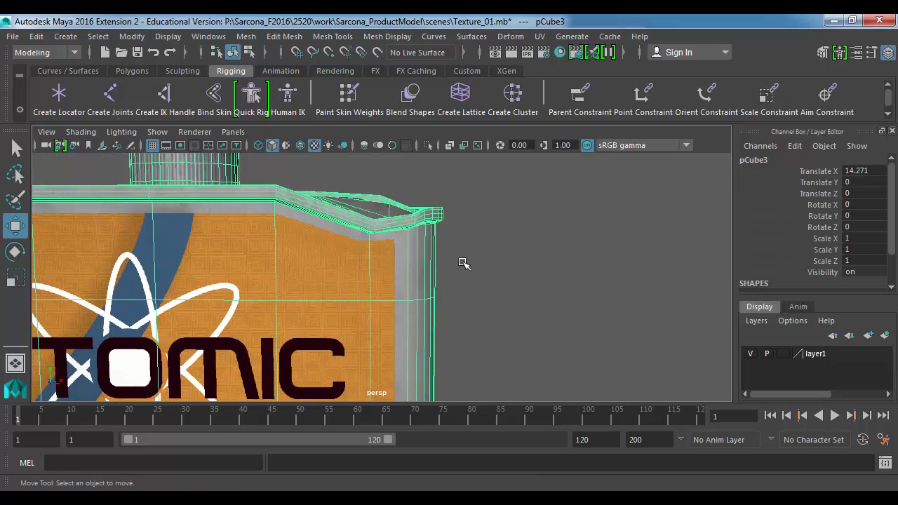
pyautogui.click(463, 263)
pyautogui.scroll(-5, 329, 265)
pyautogui.keyDown('alt'); pyautogui.moveTo(329, 264); pyautogui.dragTo(316, 285); pyautogui.keyUp('alt')
pyautogui.keyDown('alt'); pyautogui.moveTo(316, 284); pyautogui.dragTo(452, 271, button='middle'); pyautogui.keyUp('alt')
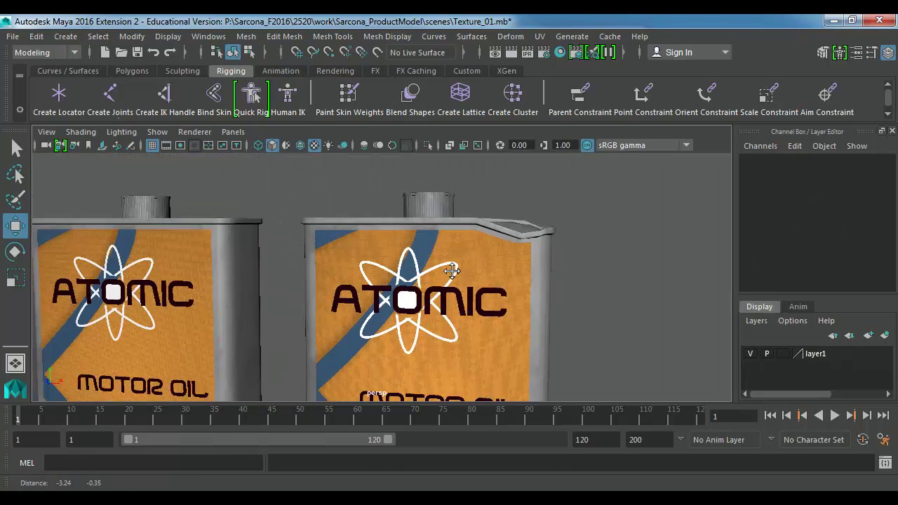
pyautogui.keyDown('alt'); pyautogui.moveTo(452, 270); pyautogui.dragTo(282, 275, button='right'); pyautogui.keyUp('alt')
pyautogui.keyDown('alt'); pyautogui.moveTo(369, 320); pyautogui.dragTo(289, 309, button='right'); pyautogui.keyUp('alt')
pyautogui.keyDown('alt'); pyautogui.moveTo(290, 308); pyautogui.dragTo(388, 238, button='middle'); pyautogui.keyUp('alt')
# Delete the deformed copy of the can and select the original textured can.
pyautogui.click(426, 269)
pyautogui.press('Delete')
pyautogui.click(302, 223)
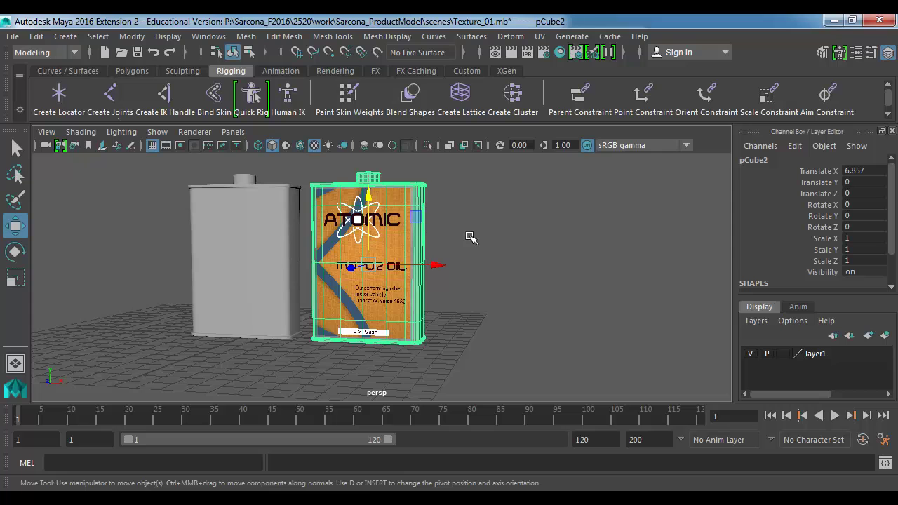
pyautogui.keyDown('alt'); pyautogui.moveTo(470, 237); pyautogui.dragTo(465, 245); pyautogui.keyUp('alt')
# Start a new scene without saving Texture_01.mb, create a polygon cube, and scale it to about 2.83 in Y.
pyautogui.hotkey('ctrl', 'n')
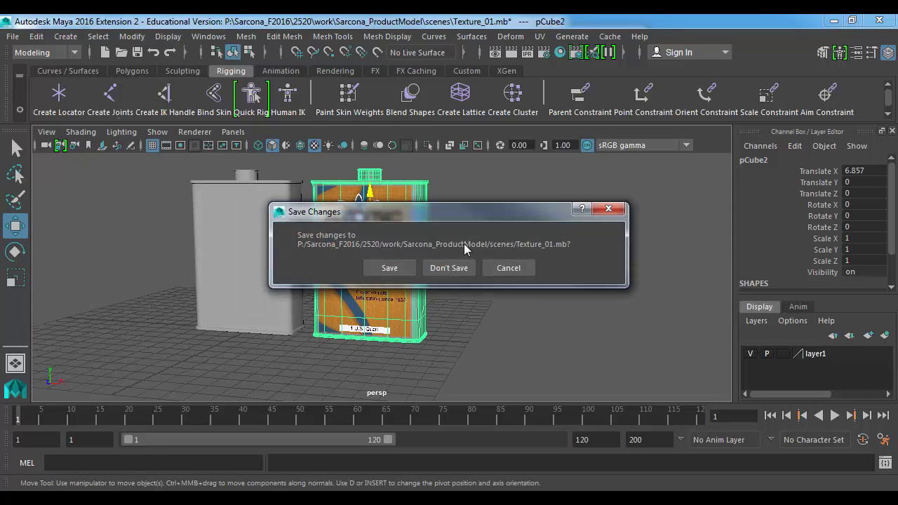
pyautogui.click(458, 265)
pyautogui.click(72, 38)
pyautogui.moveTo(102, 87)
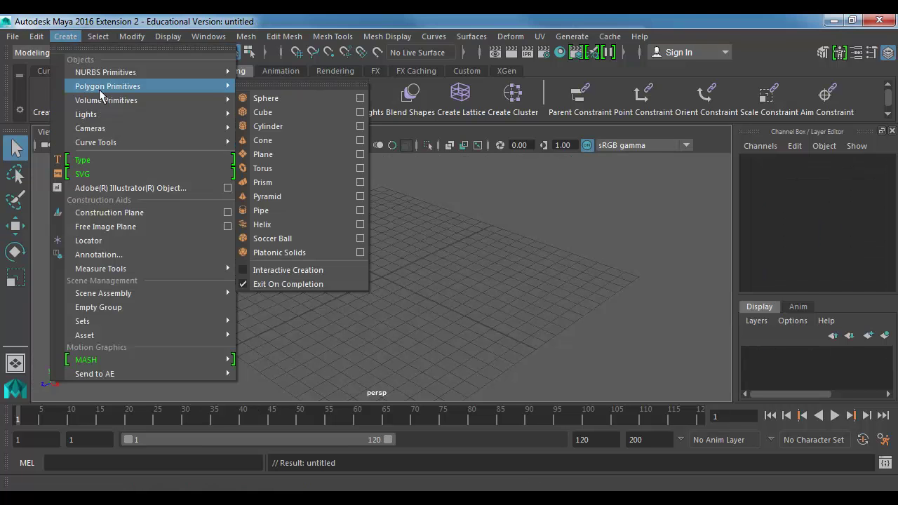
pyautogui.click(266, 112)
pyautogui.press('r')
pyautogui.moveTo(381, 216); pyautogui.dragTo(380, 102)
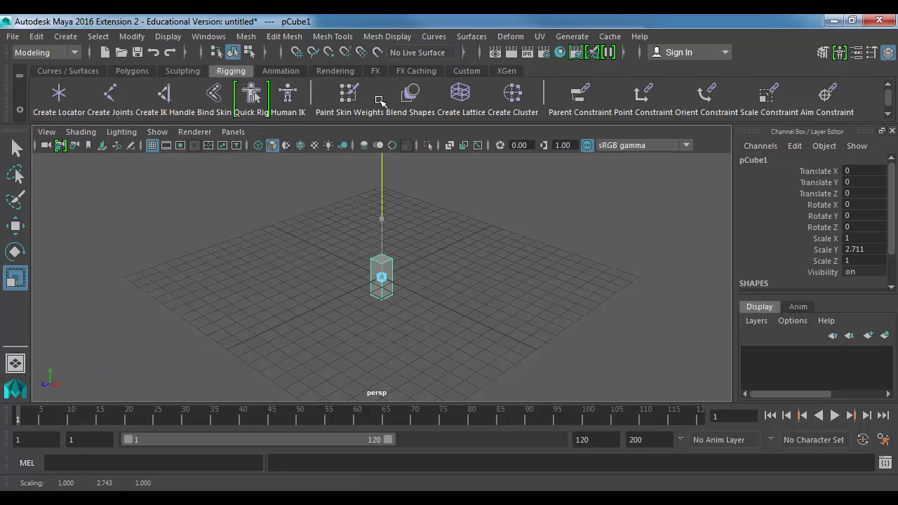
# Switch to Windows Photo Viewer, review the can references STP.jpg and BlockSeal.jpg, and return to Maya.
pyautogui.hotkey('alt', 'Tab')
pyautogui.press('Right')
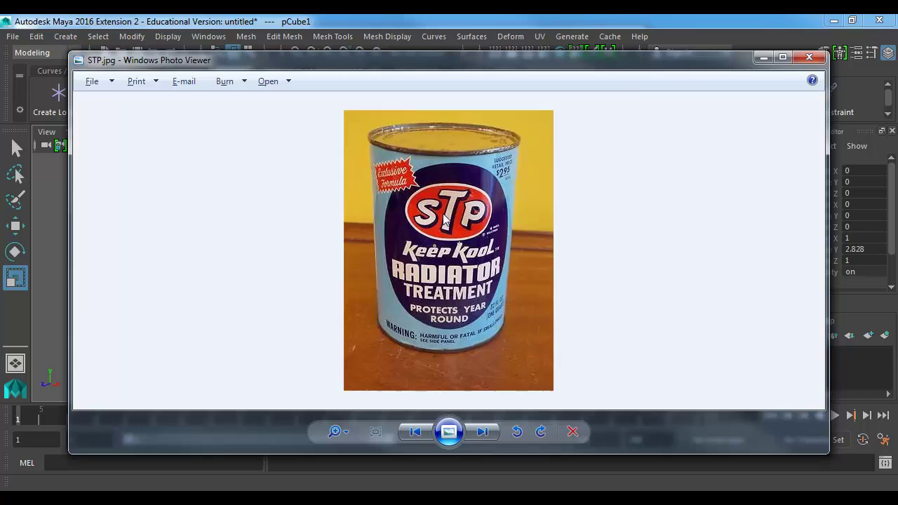
pyautogui.press('Right')
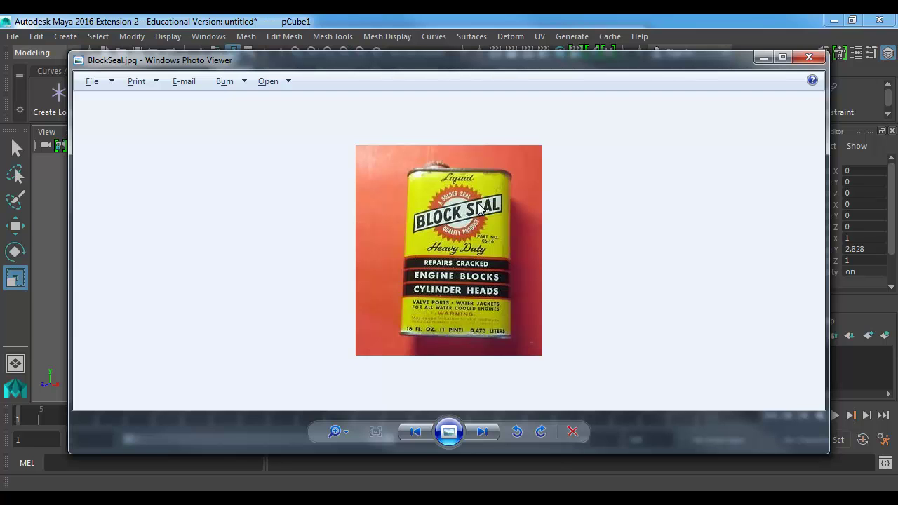
pyautogui.hotkey('alt', 'Tab')
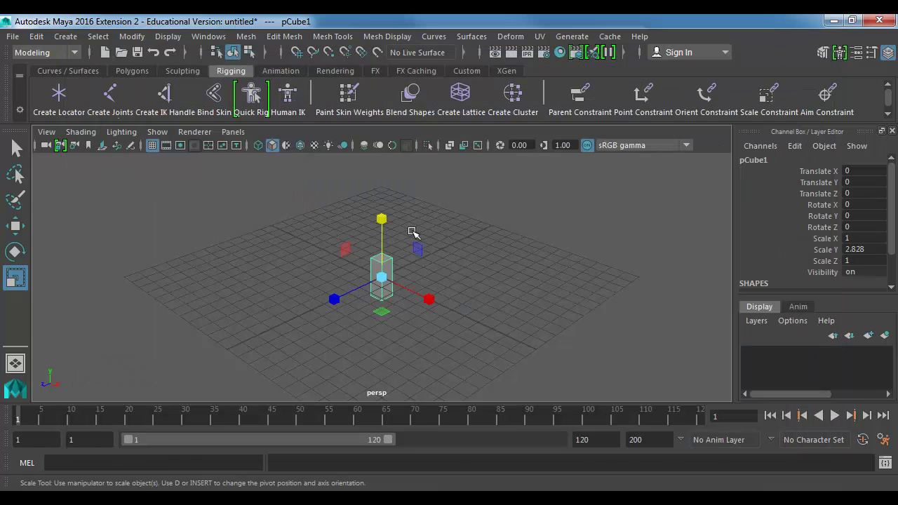
# Scale the cube to can proportions, about 4.86 in X, 6.43 in Y, and 2.41 in Z.
pyautogui.moveTo(381, 220); pyautogui.dragTo(378, 219)
pyautogui.moveTo(429, 299); pyautogui.dragTo(535, 332)
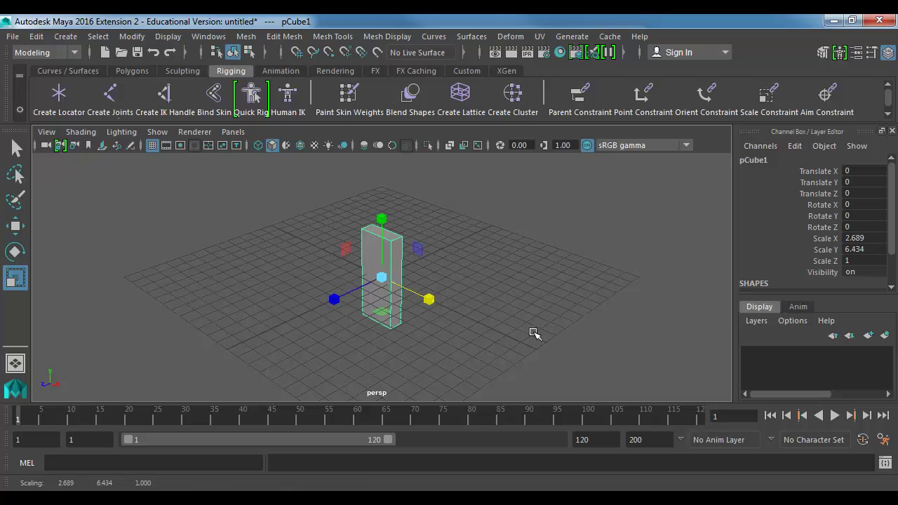
pyautogui.moveTo(336, 299); pyautogui.dragTo(305, 325)
pyautogui.moveTo(428, 298); pyautogui.dragTo(468, 316)
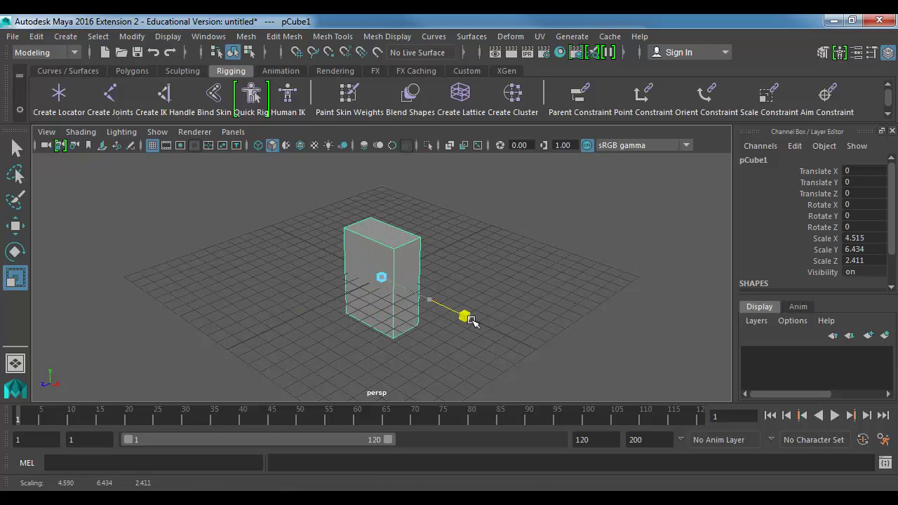
# Raise the box along Y to 3.33 so that it stands on the grid.
pyautogui.press('w')
pyautogui.moveTo(381, 219); pyautogui.dragTo(381, 171)
pyautogui.keyDown('alt'); pyautogui.moveTo(365, 233); pyautogui.dragTo(347, 251, button='middle'); pyautogui.keyUp('alt')
pyautogui.scroll(4, 437, 269)
pyautogui.keyDown('alt'); pyautogui.moveTo(383, 268); pyautogui.dragTo(436, 256); pyautogui.keyUp('alt')
# Switch to Windows Photo Viewer, browse the other can and spray-can reference images, and return to Maya.
pyautogui.hotkey('alt', 'Tab')
pyautogui.press('Right')
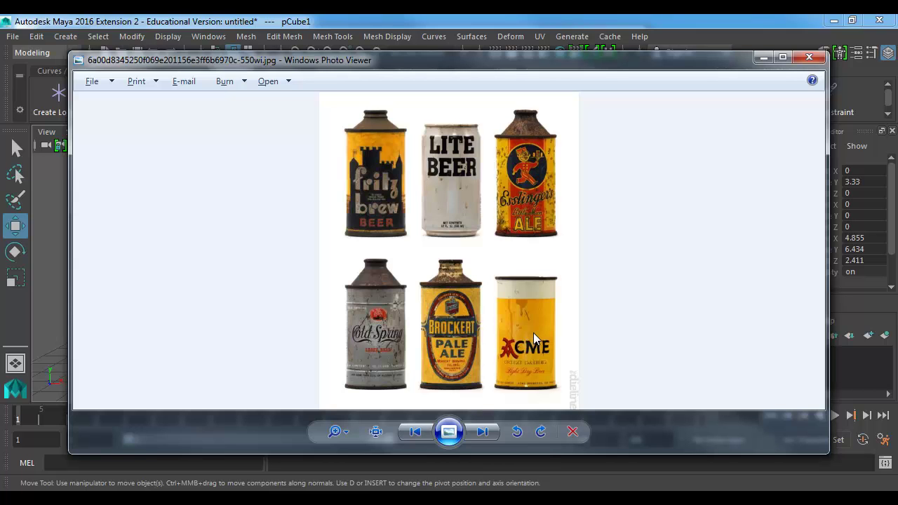
pyautogui.press('Right')
pyautogui.press('Left')
pyautogui.press('Left')
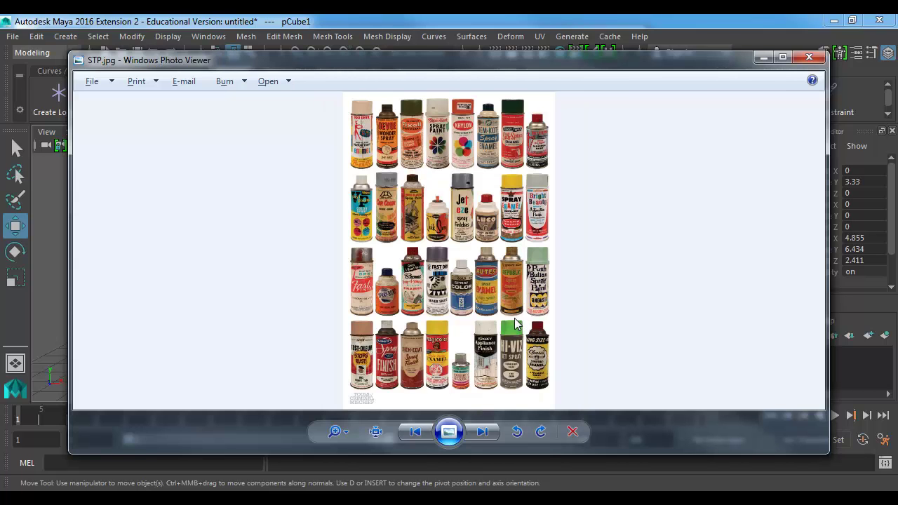
pyautogui.hotkey('alt', 'Tab')
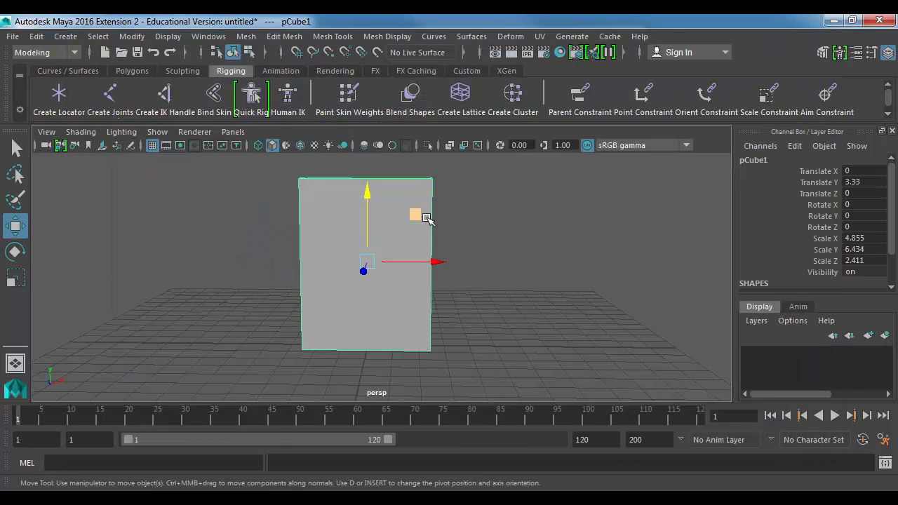
# Reduce the box's depth to a Z scale of about 2.12.
pyautogui.keyDown('alt'); pyautogui.moveTo(425, 218); pyautogui.dragTo(423, 276); pyautogui.keyUp('alt')
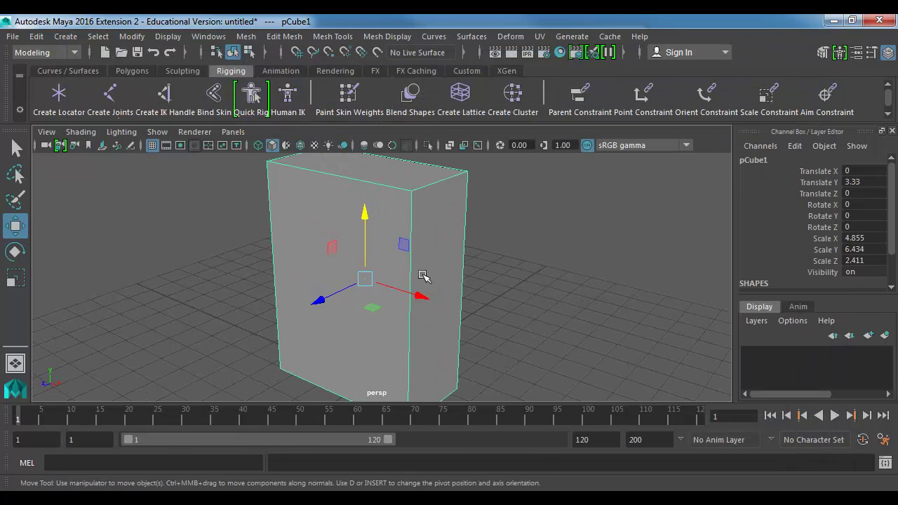
pyautogui.press('r')
pyautogui.moveTo(322, 300); pyautogui.dragTo(326, 300)
pyautogui.keyDown('alt'); pyautogui.moveTo(337, 292); pyautogui.dragTo(393, 265); pyautogui.keyUp('alt')
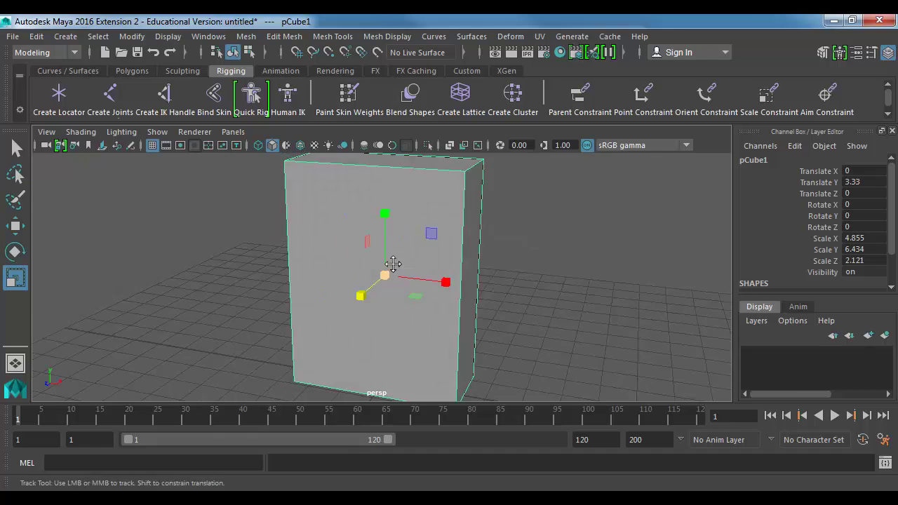
pyautogui.keyDown('alt'); pyautogui.moveTo(393, 264); pyautogui.dragTo(375, 277, button='middle'); pyautogui.keyUp('alt')
pyautogui.keyDown('alt'); pyautogui.moveTo(385, 262); pyautogui.dragTo(393, 233); pyautogui.keyUp('alt')
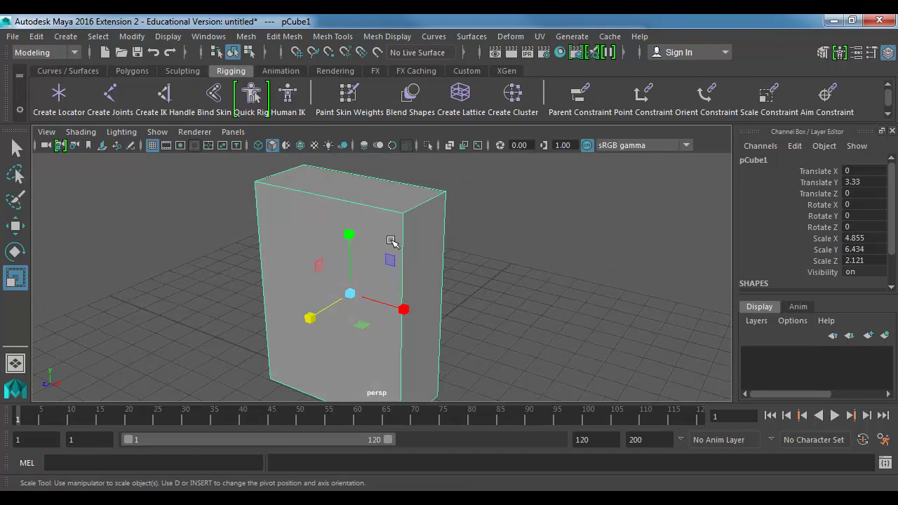
# Select the box's four vertical edges in edge mode and bevel them.
pyautogui.moveTo(391, 100); pyautogui.dragTo(385, 66, button='right')
pyautogui.keyDown('alt'); pyautogui.moveTo(330, 274); pyautogui.dragTo(272, 254); pyautogui.keyUp('alt')
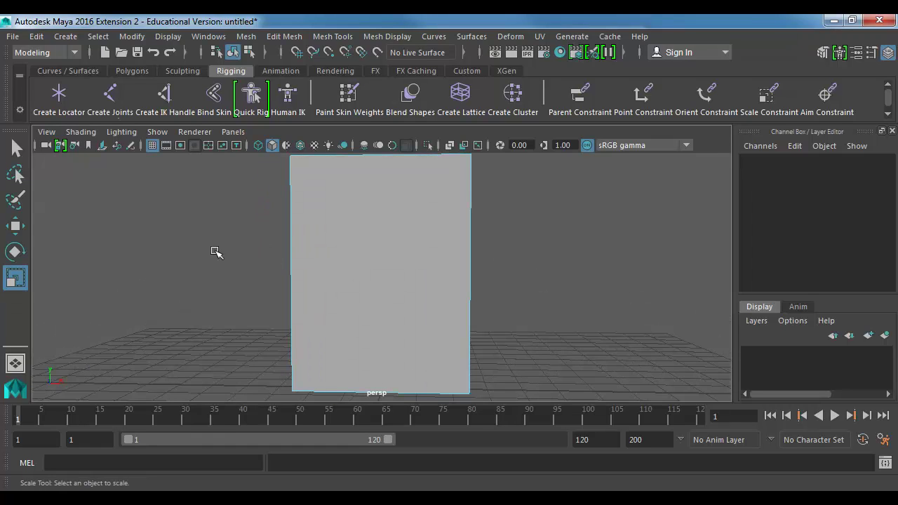
pyautogui.moveTo(494, 248); pyautogui.dragTo(588, 276)
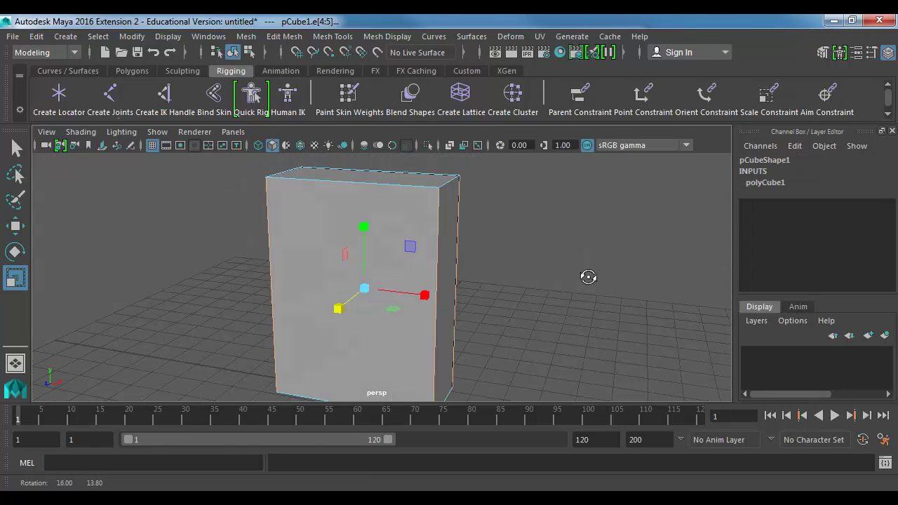
pyautogui.keyDown('shift'); pyautogui.rightClick(274, 171); pyautogui.keyUp('shift')
pyautogui.keyDown('shift'); pyautogui.moveTo(335, 172); pyautogui.dragTo(336, 171, button='right'); pyautogui.keyUp('shift')
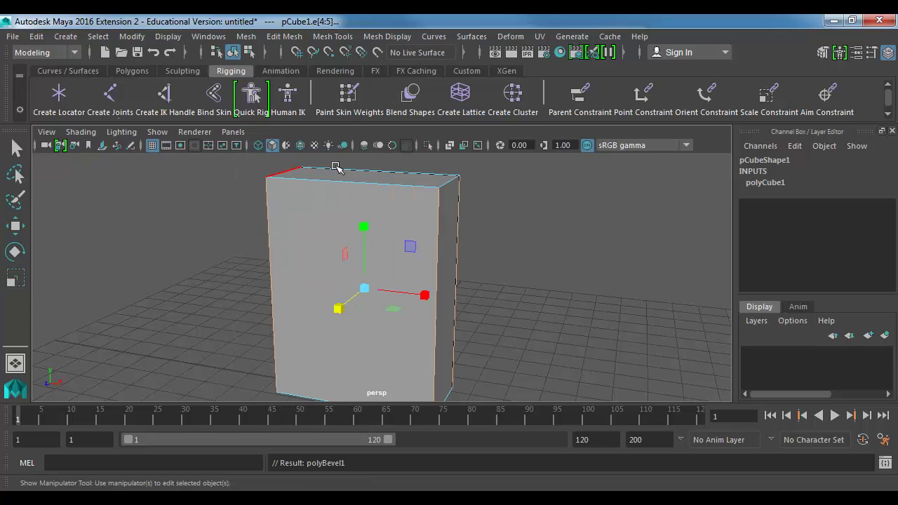
pyautogui.keyDown('alt'); pyautogui.moveTo(443, 196); pyautogui.dragTo(433, 272); pyautogui.keyUp('alt')
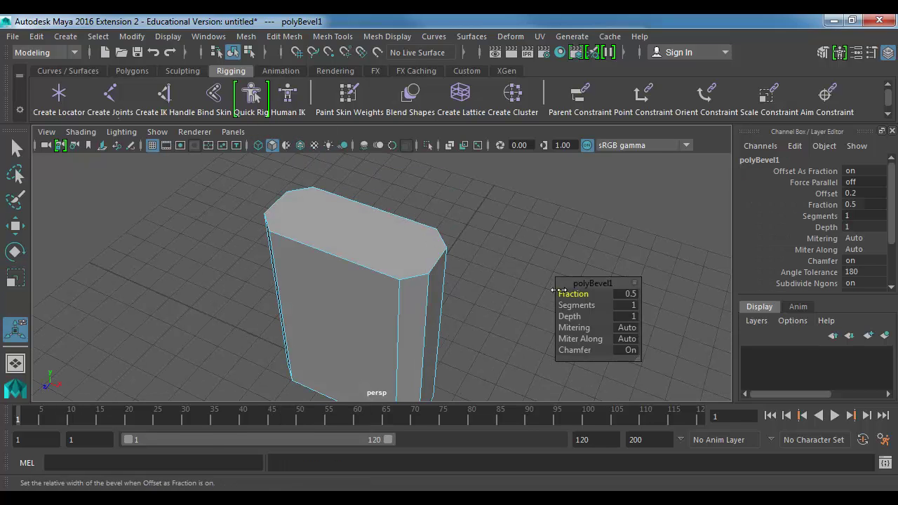
# Set the bevel to 3 segments with a fraction of 0.25.
pyautogui.click(627, 302)
pyautogui.write('3')
pyautogui.press('Return')
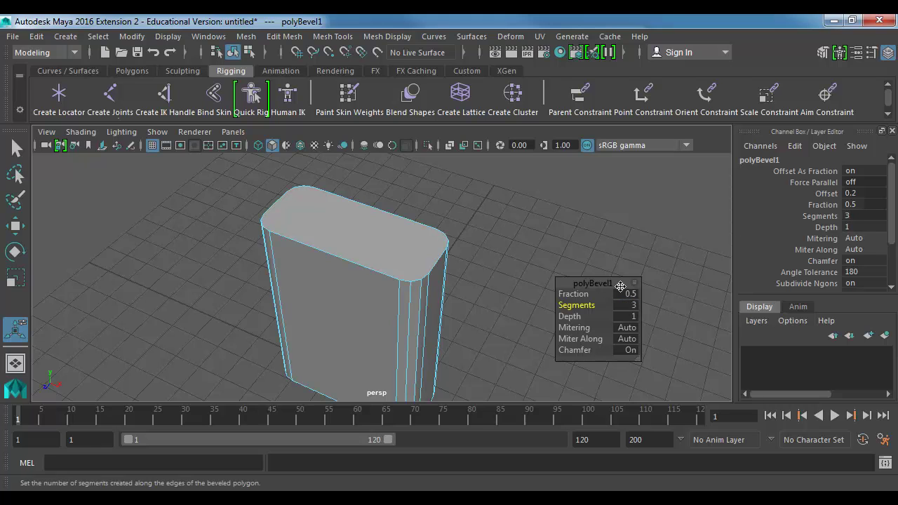
pyautogui.write('5')
pyautogui.press('Return')
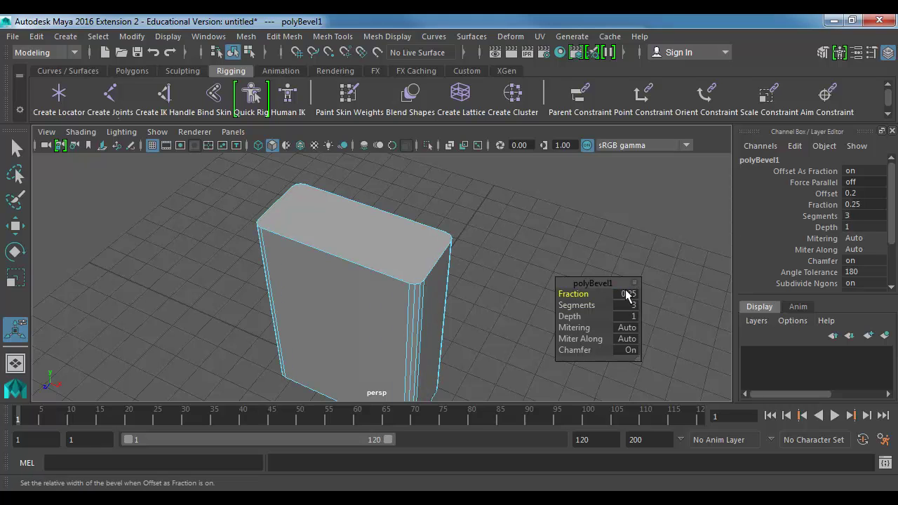
pyautogui.keyDown('alt'); pyautogui.moveTo(495, 310); pyautogui.dragTo(493, 291); pyautogui.keyUp('alt')
# Check the corners against the reference photo in Windows Photo Viewer and set the bevel fraction to 0.3 in Maya.
pyautogui.hotkey('alt', 'Tab')
pyautogui.hotkey('alt', 'Tab')
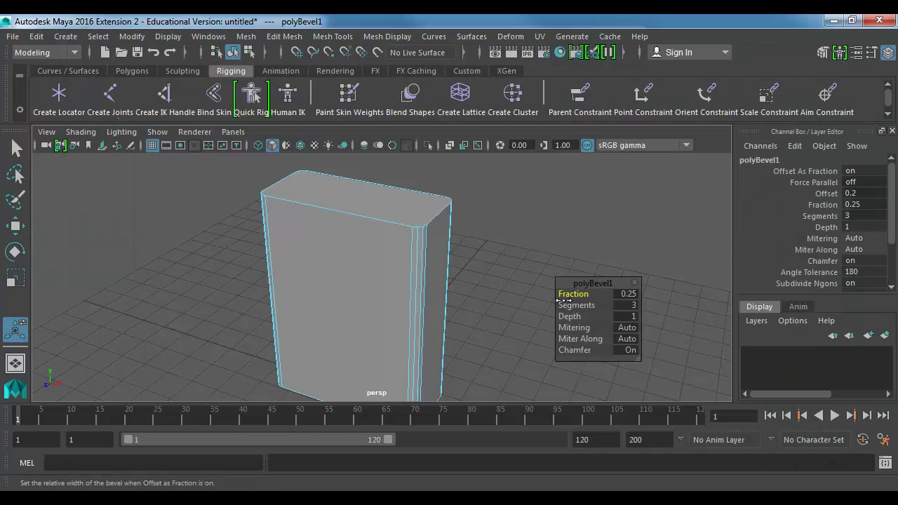
pyautogui.click(626, 296)
pyautogui.press('Return')
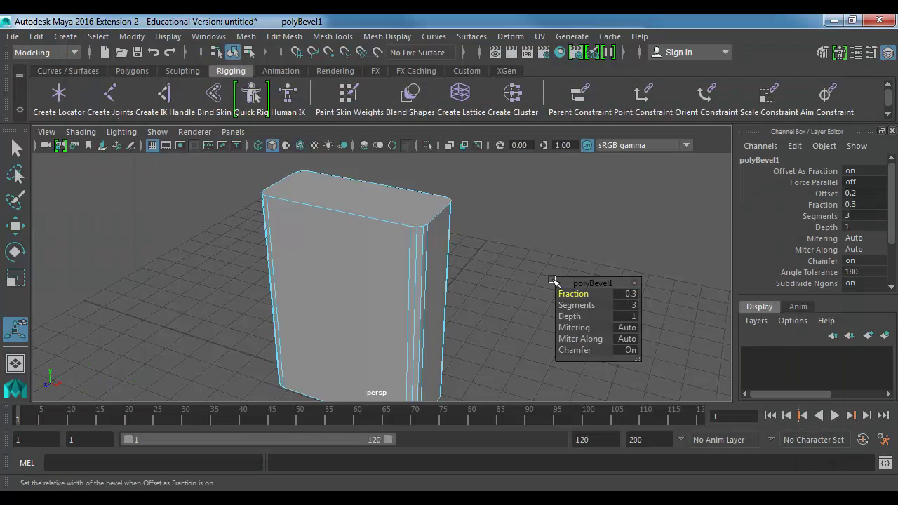
# Switch to Windows Photo Viewer to study the rims of the BlockSeal.jpg can, and return to the box in Maya.
pyautogui.keyDown('alt'); pyautogui.moveTo(486, 285); pyautogui.dragTo(448, 213); pyautogui.keyUp('alt')
pyautogui.hotkey('alt', 'Tab')
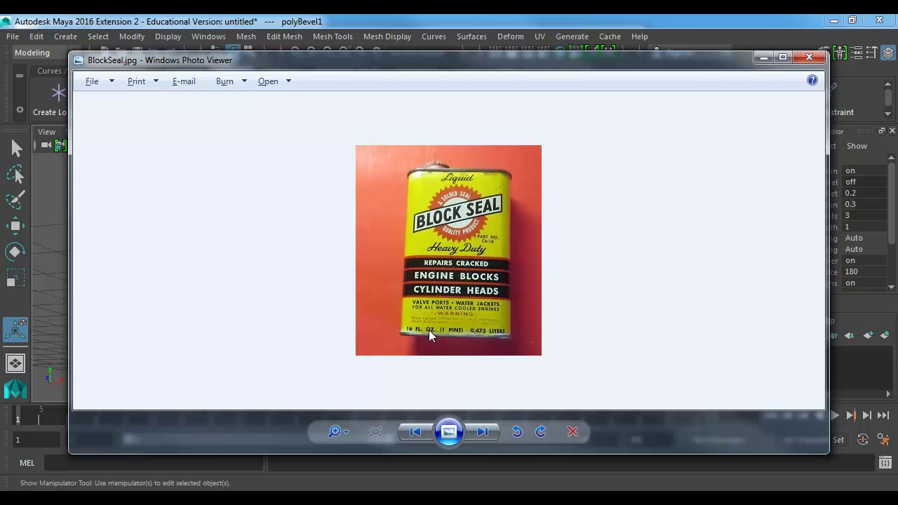
pyautogui.hotkey('alt', 'Tab')
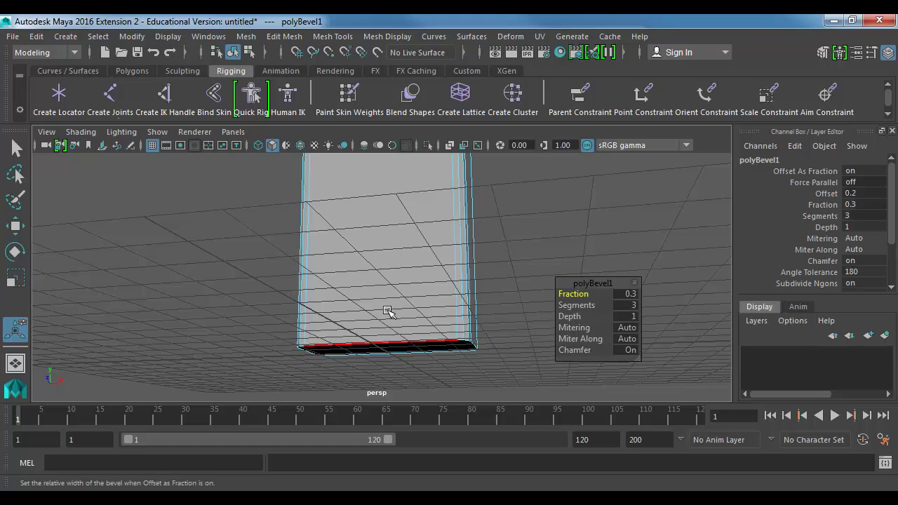
# Select the box's bottom face in face mode and extrude it downward about 0.1 to form a thin band.
pyautogui.keyDown('alt'); pyautogui.moveTo(388, 312); pyautogui.dragTo(427, 267); pyautogui.keyUp('alt')
pyautogui.rightClick(428, 266)
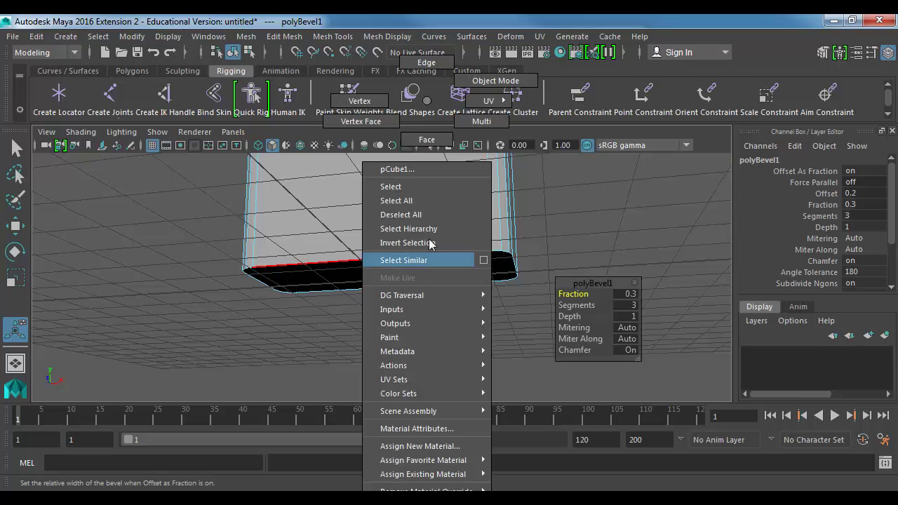
pyautogui.moveTo(429, 244); pyautogui.dragTo(423, 139, button='right')
pyautogui.click(438, 275)
pyautogui.keyDown('alt'); pyautogui.moveTo(438, 276); pyautogui.dragTo(411, 282); pyautogui.keyUp('alt')
pyautogui.hotkey('ctrl', 'e')
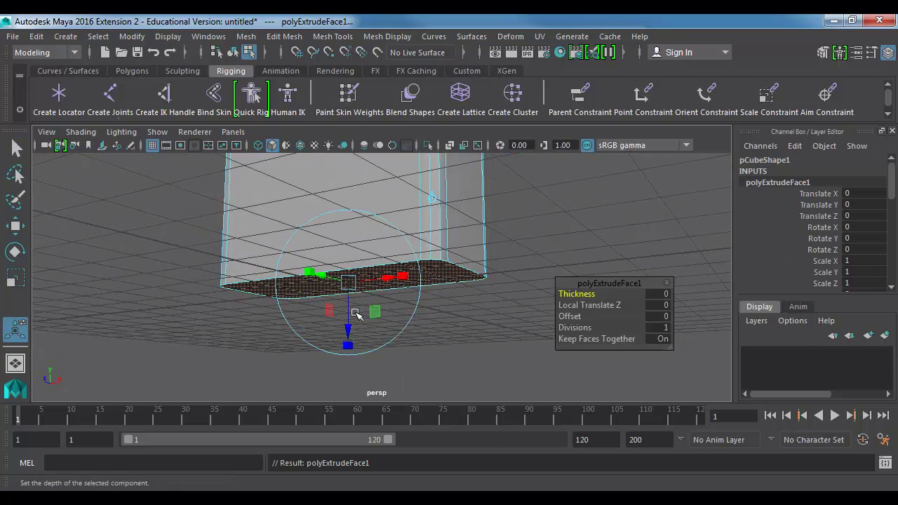
pyautogui.moveTo(351, 315); pyautogui.dragTo(348, 323)
pyautogui.keyDown('alt'); pyautogui.moveTo(276, 321); pyautogui.dragTo(414, 308, button='right'); pyautogui.keyUp('alt')
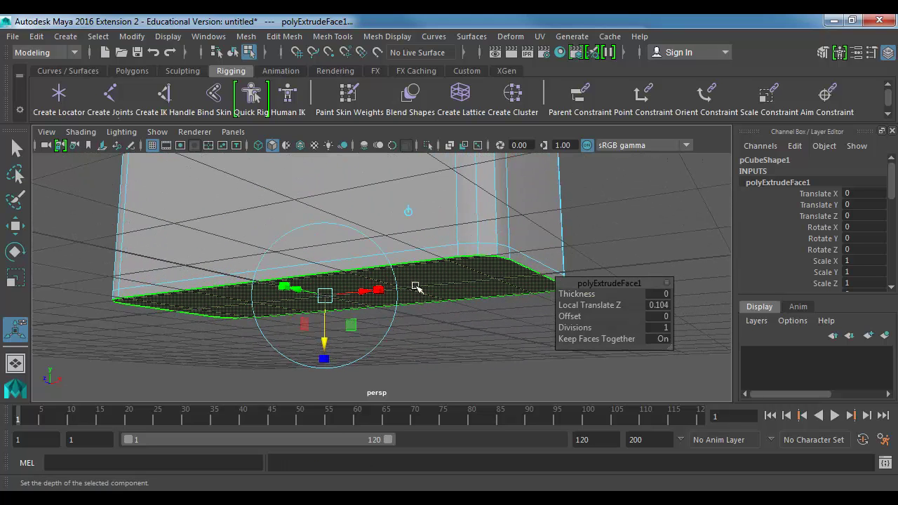
# Extrude the face loop around the bottom band outward about 0.055 and compare the rim with the BlockSeal.jpg reference photo.
pyautogui.click(412, 258)
pyautogui.keyDown('shift'); pyautogui.click(464, 250); pyautogui.keyUp('shift')
pyautogui.keyDown('shift'); pyautogui.doubleClick(466, 251); pyautogui.keyUp('shift')
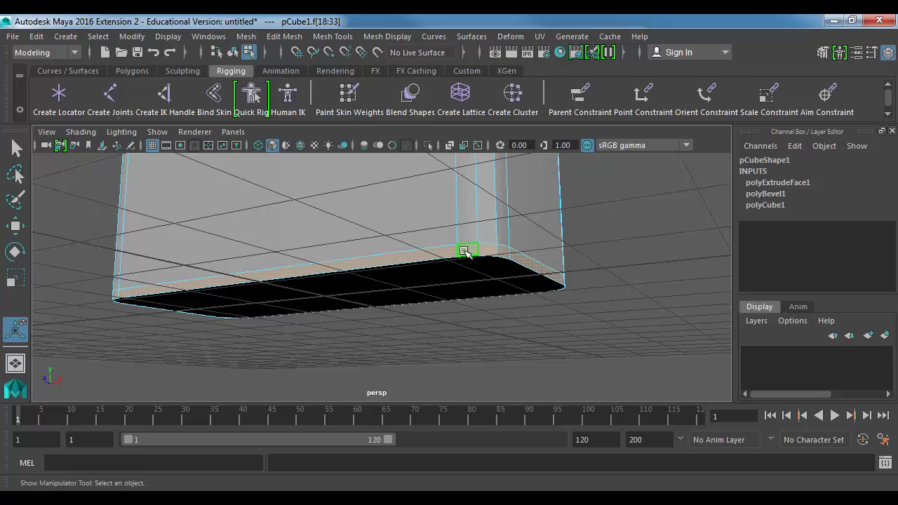
pyautogui.hotkey('ctrl', 'e')
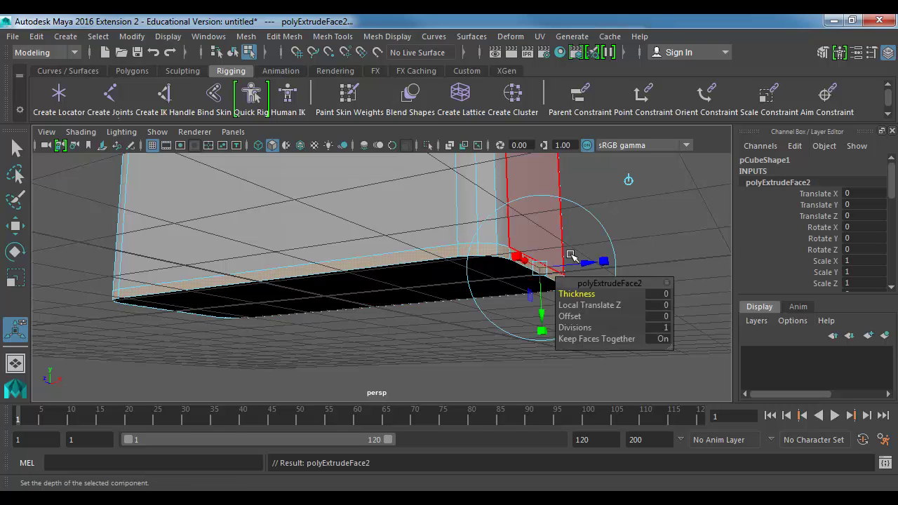
pyautogui.moveTo(572, 259); pyautogui.dragTo(592, 262)
pyautogui.moveTo(457, 254)
pyautogui.keyDown('alt'); pyautogui.mouseDown()
pyautogui.moveTo(459, 283)
pyautogui.moveTo(472, 259)
pyautogui.mouseUp(); pyautogui.keyUp('alt')
pyautogui.hotkey('alt', 'Tab')
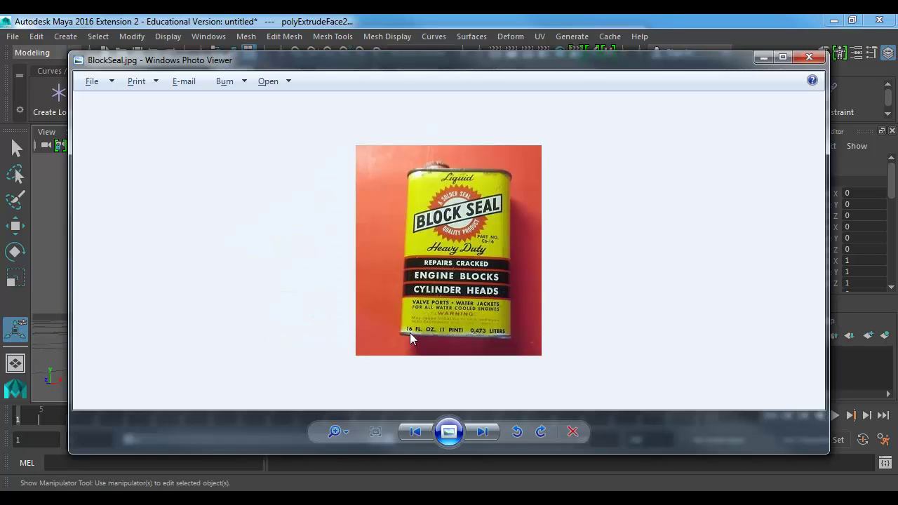
pyautogui.hotkey('alt', 'Tab')
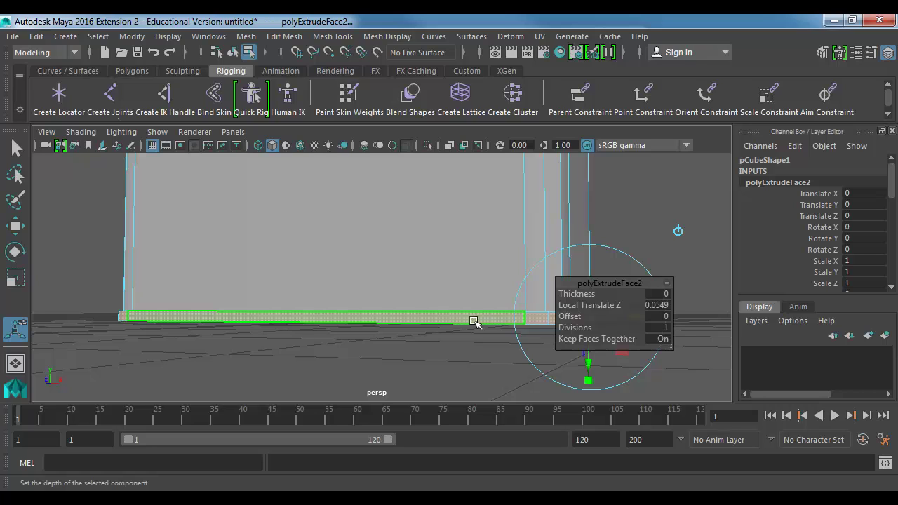
# Extrude the box's top face upward about 0.065 to form a thin band.
pyautogui.keyDown('alt'); pyautogui.moveTo(382, 208); pyautogui.dragTo(375, 364, button='middle'); pyautogui.keyUp('alt')
pyautogui.keyDown('alt'); pyautogui.moveTo(385, 226); pyautogui.dragTo(393, 292, button='middle'); pyautogui.keyUp('alt')
pyautogui.keyDown('alt'); pyautogui.moveTo(383, 185); pyautogui.dragTo(378, 263, button='middle'); pyautogui.keyUp('alt')
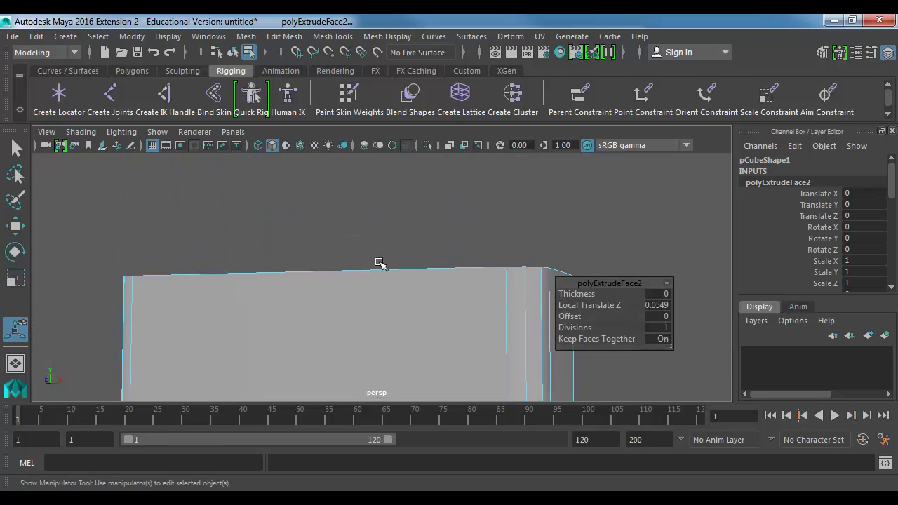
pyautogui.keyDown('alt'); pyautogui.moveTo(379, 263); pyautogui.dragTo(373, 311); pyautogui.keyUp('alt')
pyautogui.click(315, 341)
pyautogui.keyDown('alt'); pyautogui.moveTo(314, 341); pyautogui.dragTo(273, 254); pyautogui.keyUp('alt')
pyautogui.hotkey('ctrl', 'e')
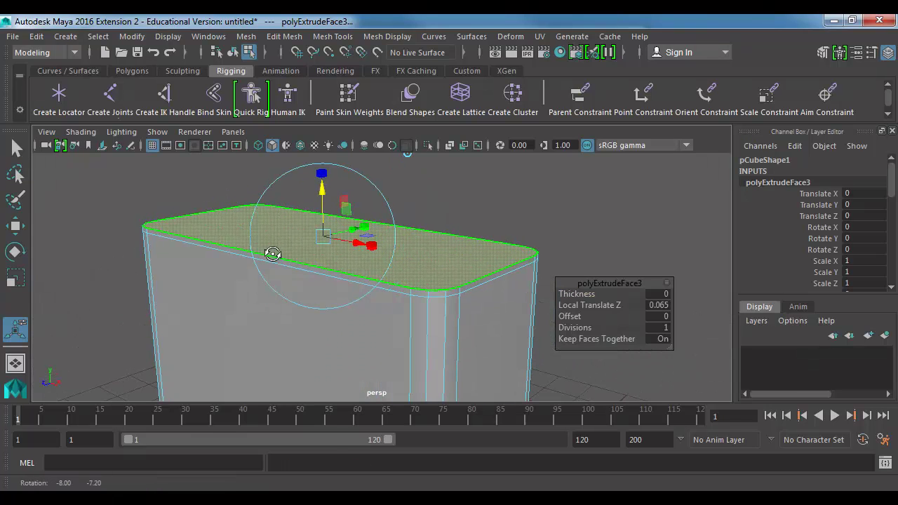
# Select the face loop around the top band and extrude it slightly outward as a protruding rim.
pyautogui.click(397, 289)
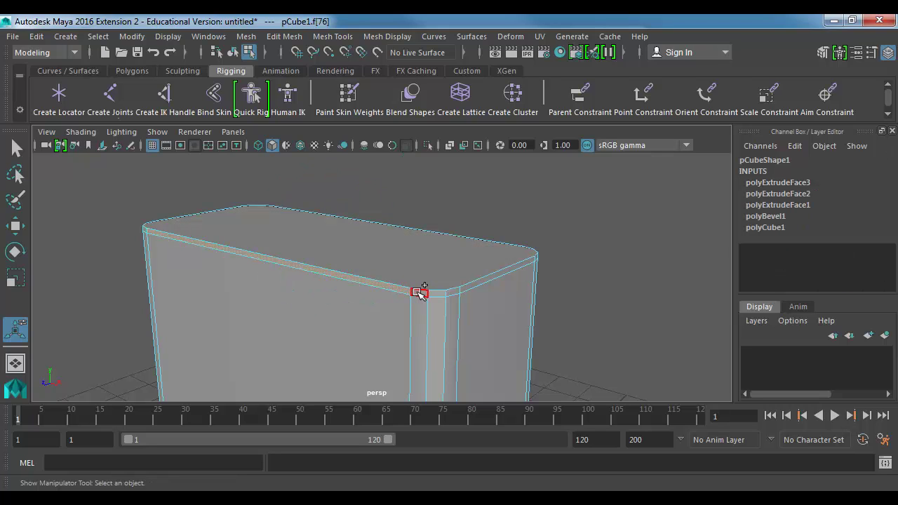
pyautogui.keyDown('shift'); pyautogui.doubleClick(418, 293); pyautogui.keyUp('shift')
pyautogui.hotkey('ctrl', 'e')
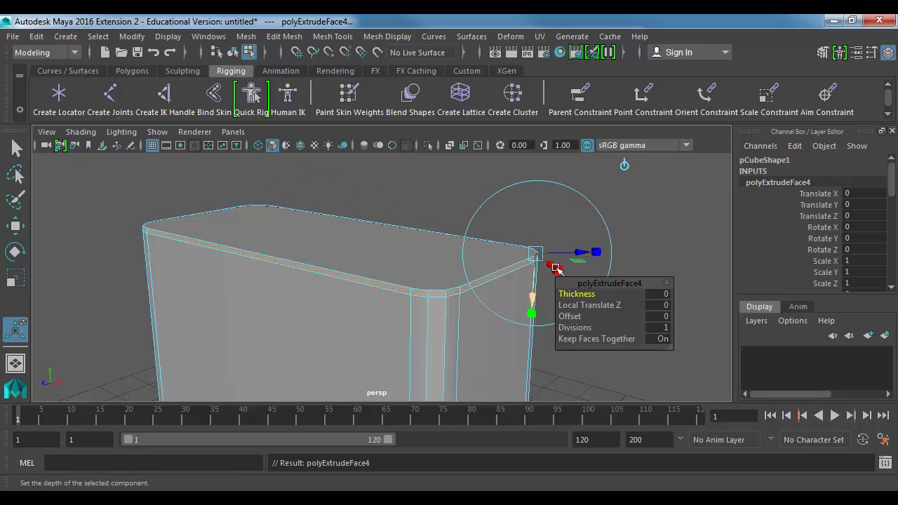
pyautogui.moveTo(571, 254); pyautogui.dragTo(582, 250)
pyautogui.keyDown('alt'); pyautogui.moveTo(421, 311); pyautogui.dragTo(306, 284); pyautogui.keyUp('alt')
# Extrude the can's top face with an offset of 0.1 to inset it inside the rim.
pyautogui.click(307, 284)
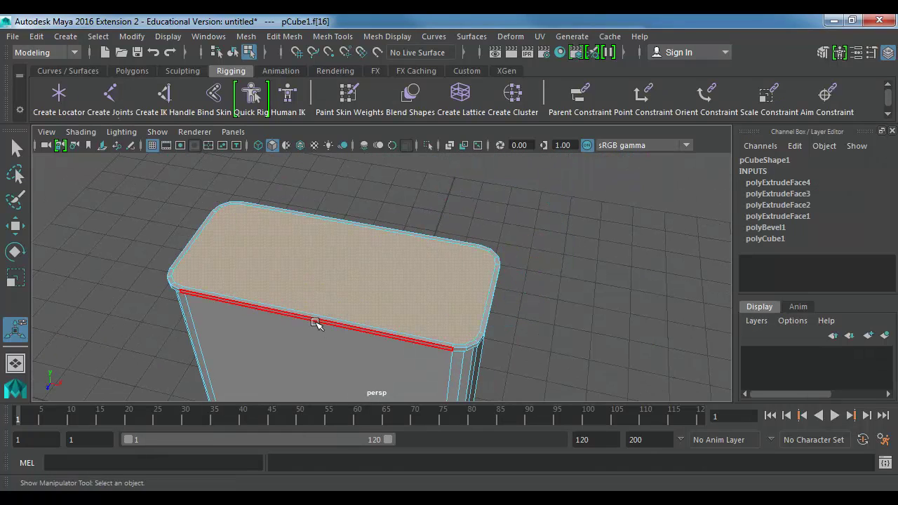
pyautogui.hotkey('ctrl', 'e')
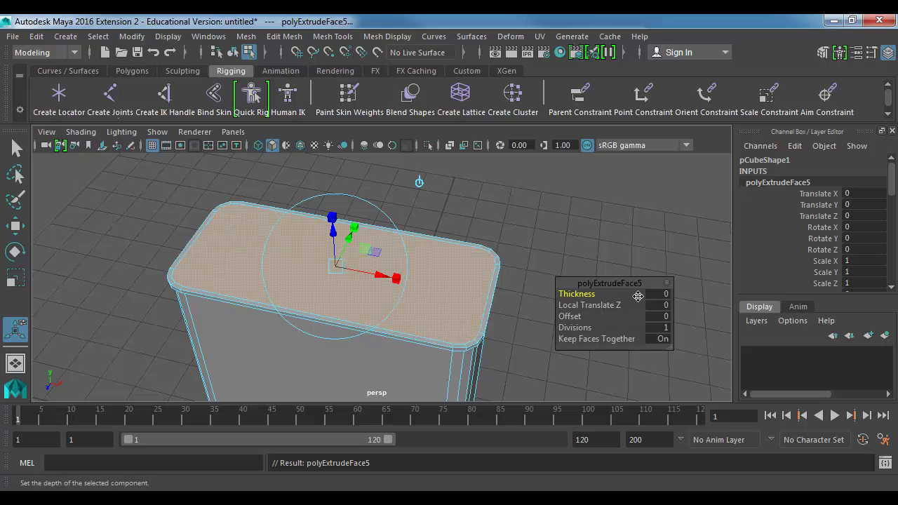
pyautogui.moveTo(593, 293); pyautogui.dragTo(585, 316)
pyautogui.hotkey('ctrl', 'z')
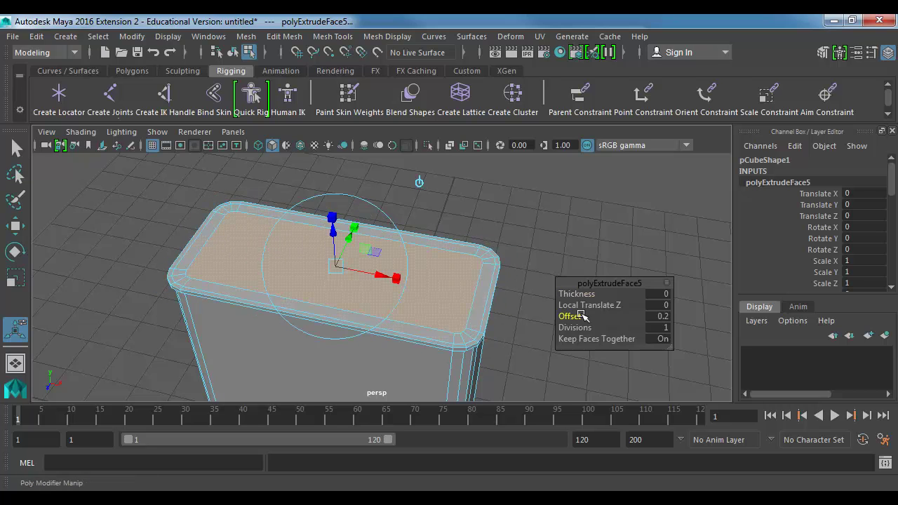
pyautogui.keyDown('alt'); pyautogui.moveTo(485, 315); pyautogui.dragTo(443, 306); pyautogui.keyUp('alt')
pyautogui.keyDown('alt'); pyautogui.moveTo(443, 306); pyautogui.dragTo(491, 298, button='right'); pyautogui.keyUp('alt')
pyautogui.keyDown('alt'); pyautogui.moveTo(434, 303); pyautogui.dragTo(462, 291); pyautogui.keyUp('alt')
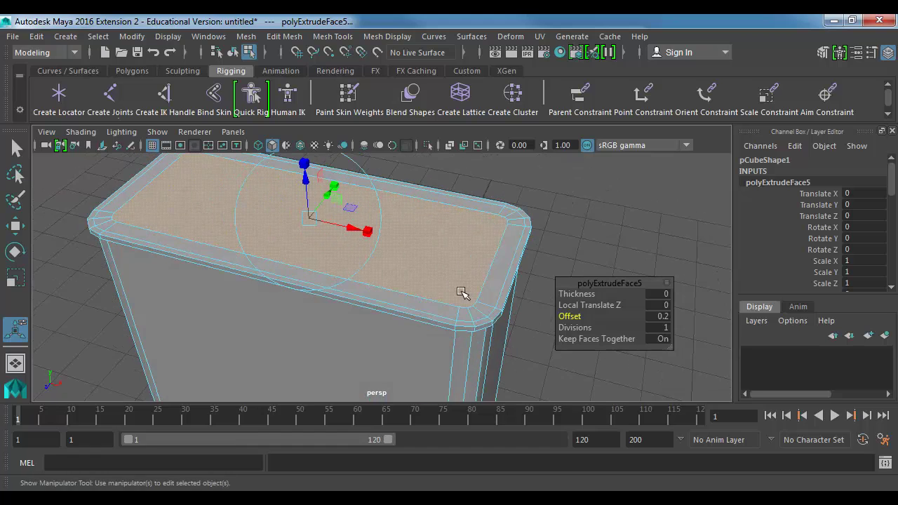
pyautogui.keyDown('alt'); pyautogui.moveTo(428, 278); pyautogui.dragTo(427, 284, button='middle'); pyautogui.keyUp('alt')
pyautogui.click(659, 317)
pyautogui.write('.1')
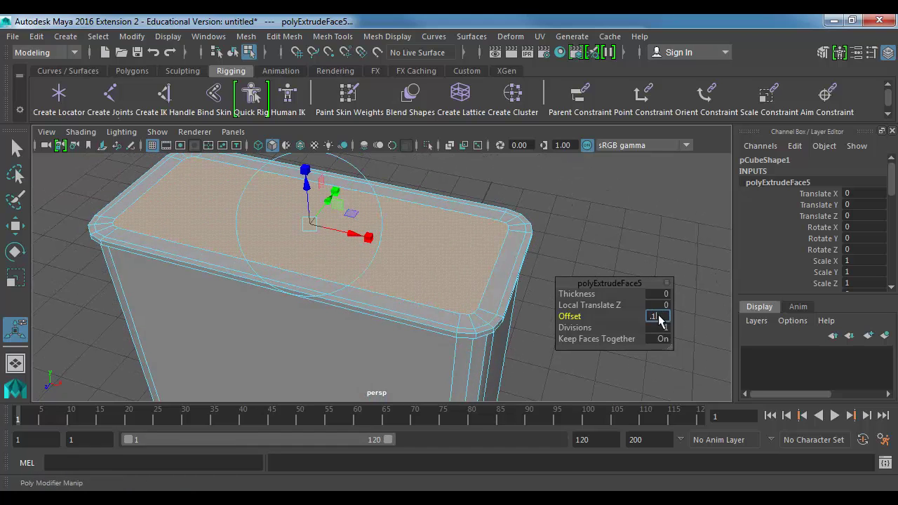
pyautogui.press('Return')
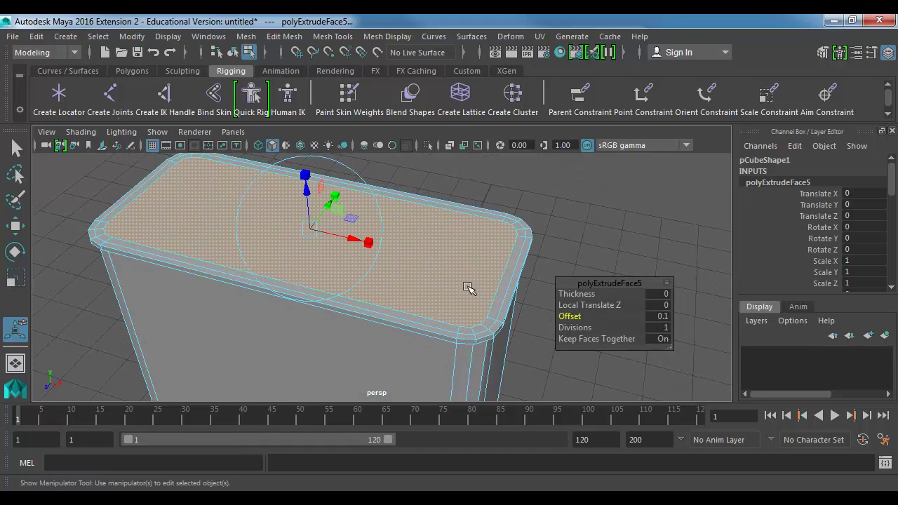
# Extrude the inset top face downward about 0.15 to recess the lid below the rim.
pyautogui.moveTo(309, 195); pyautogui.dragTo(308, 206)
pyautogui.hotkey('ctrl', 'e')
pyautogui.keyDown('alt'); pyautogui.moveTo(375, 304); pyautogui.dragTo(392, 326); pyautogui.keyUp('alt')
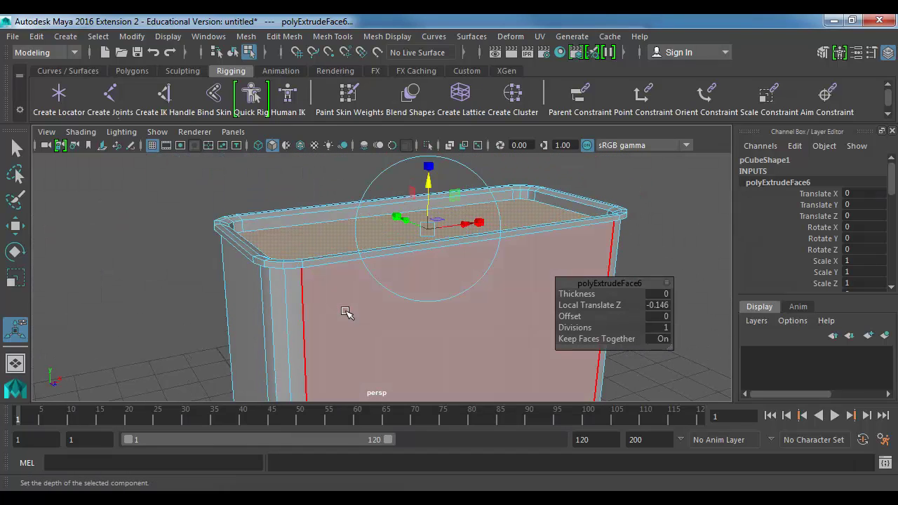
pyautogui.moveTo(430, 179); pyautogui.dragTo(430, 177)
pyautogui.keyDown('alt'); pyautogui.moveTo(414, 300); pyautogui.dragTo(365, 294); pyautogui.keyUp('alt')
# Extrude the can's bottom face with an offset of 0.1 to inset it inside the lower rim.
pyautogui.keyDown('alt'); pyautogui.moveTo(373, 359); pyautogui.dragTo(407, 245, button='middle'); pyautogui.keyUp('alt')
pyautogui.keyDown('alt'); pyautogui.moveTo(399, 344); pyautogui.dragTo(372, 182, button='middle'); pyautogui.keyUp('alt')
pyautogui.keyDown('alt'); pyautogui.moveTo(361, 246); pyautogui.dragTo(362, 183); pyautogui.keyUp('alt')
pyautogui.click(361, 242)
pyautogui.hotkey('ctrl', 'e')
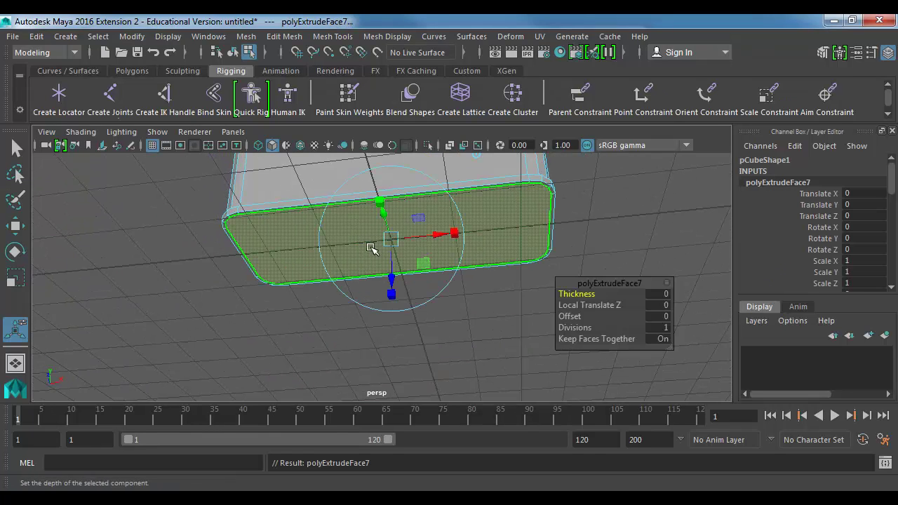
pyautogui.click(658, 315)
pyautogui.write('.2')
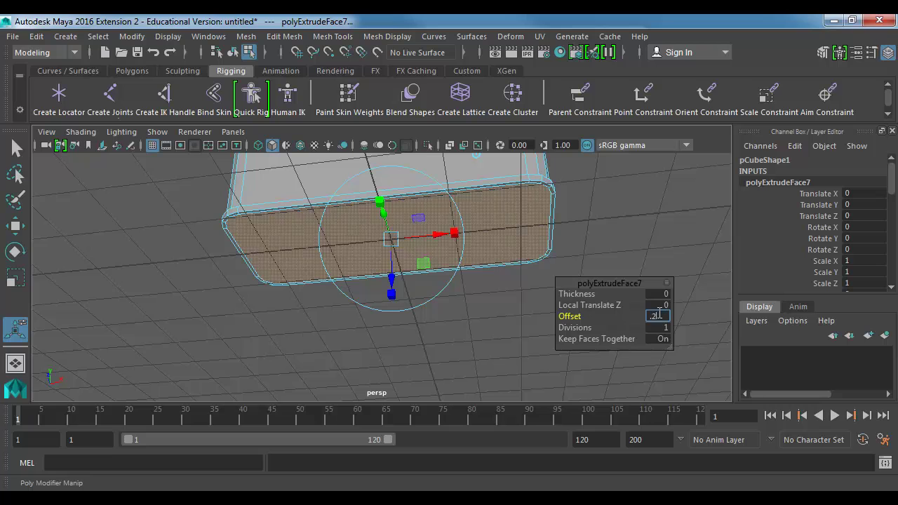
pyautogui.press('Return')
pyautogui.click(661, 317)
pyautogui.write('.1')
pyautogui.press('Return')
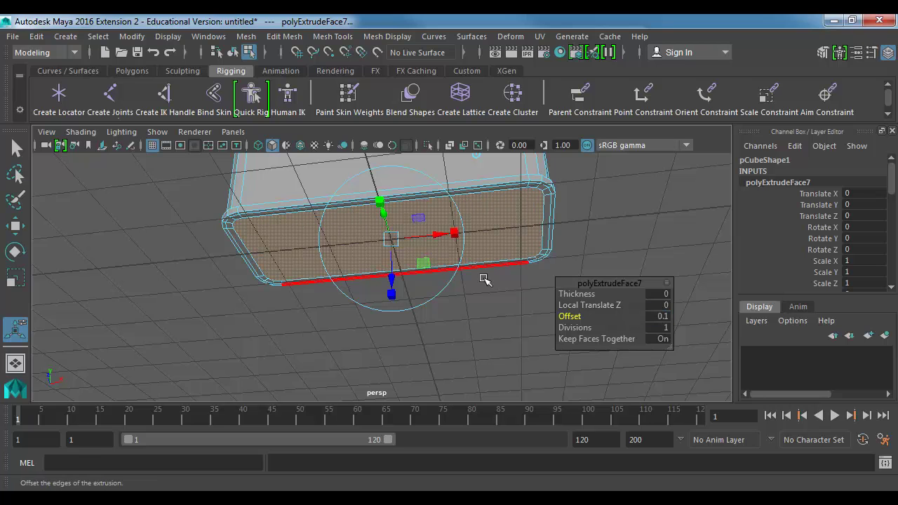
# Extrude the inset bottom face, scale it down toward its centre and move it up about 0.23 cm, ending in object mode.
pyautogui.hotkey('ctrl', 'e')
pyautogui.keyDown('alt'); pyautogui.moveTo(481, 280); pyautogui.dragTo(469, 299); pyautogui.keyUp('alt')
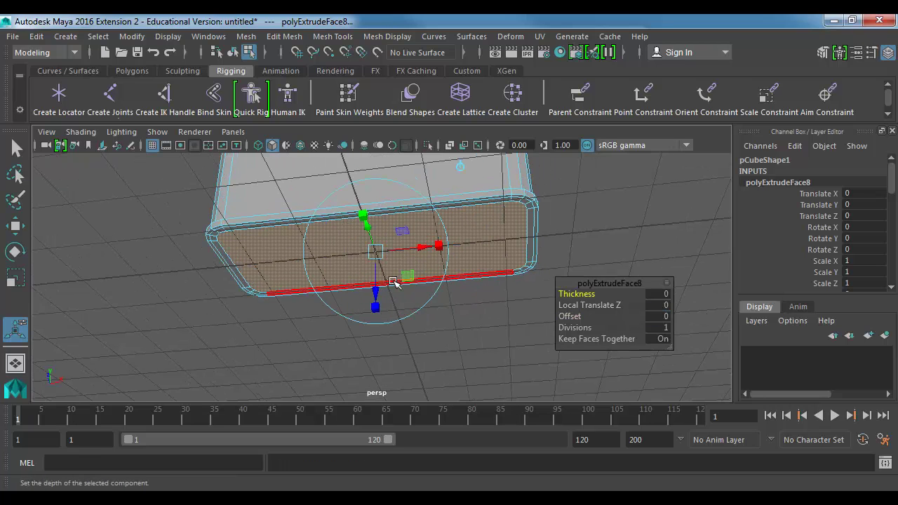
pyautogui.press('r')
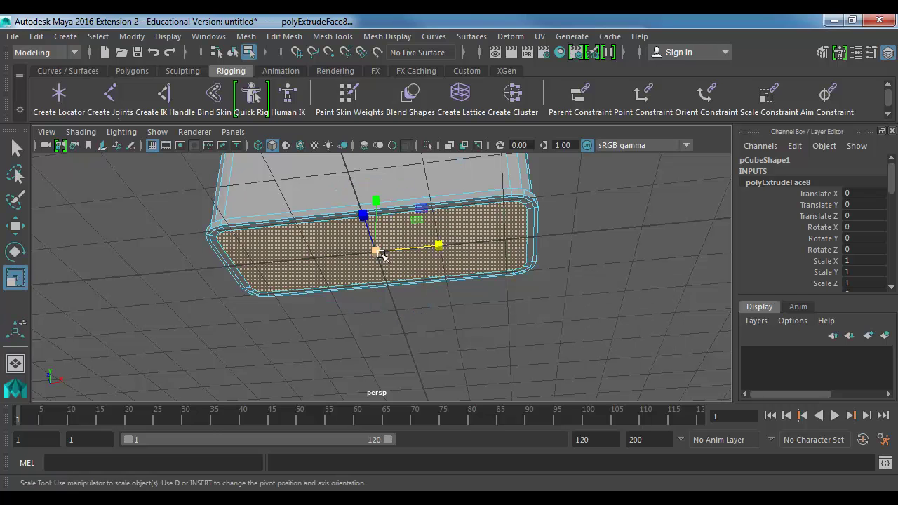
pyautogui.moveTo(374, 251); pyautogui.dragTo(321, 255)
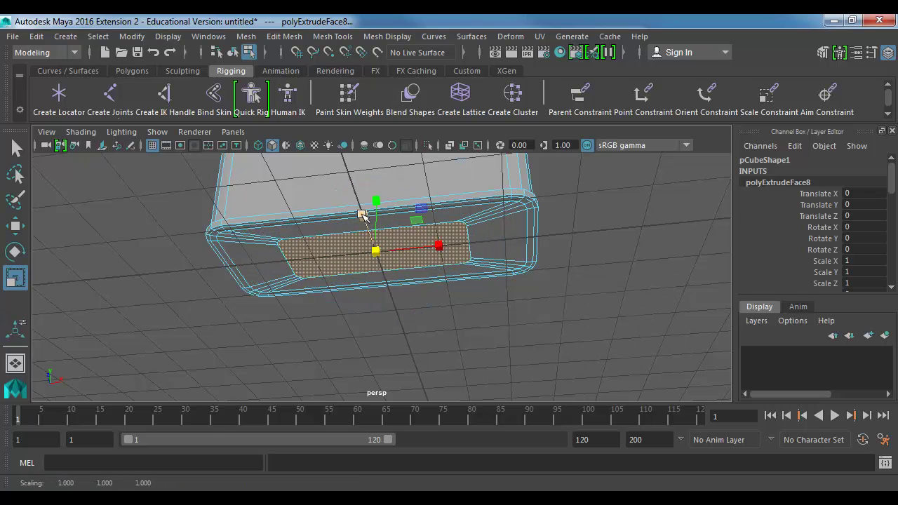
pyautogui.press('w')
pyautogui.moveTo(377, 216); pyautogui.dragTo(377, 206)
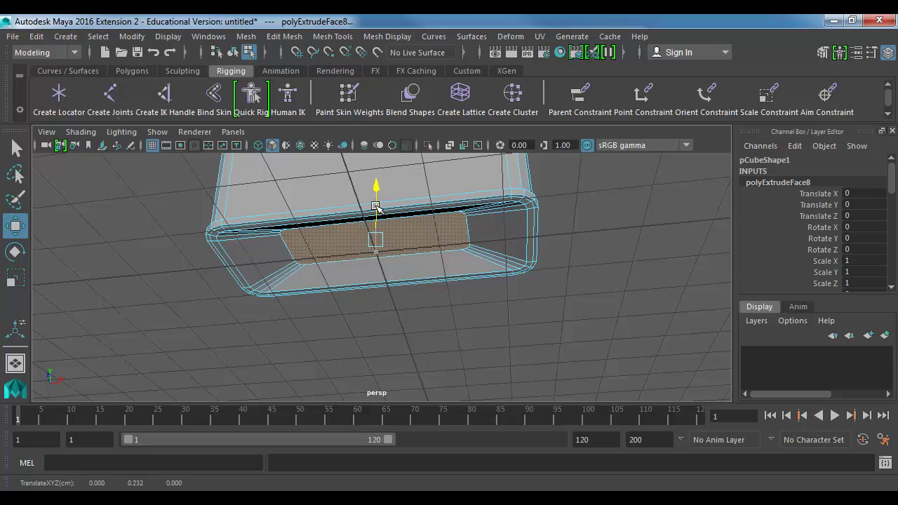
pyautogui.keyDown('alt'); pyautogui.moveTo(462, 247); pyautogui.dragTo(442, 266); pyautogui.keyUp('alt')
pyautogui.moveTo(461, 200); pyautogui.dragTo(498, 170, button='right')
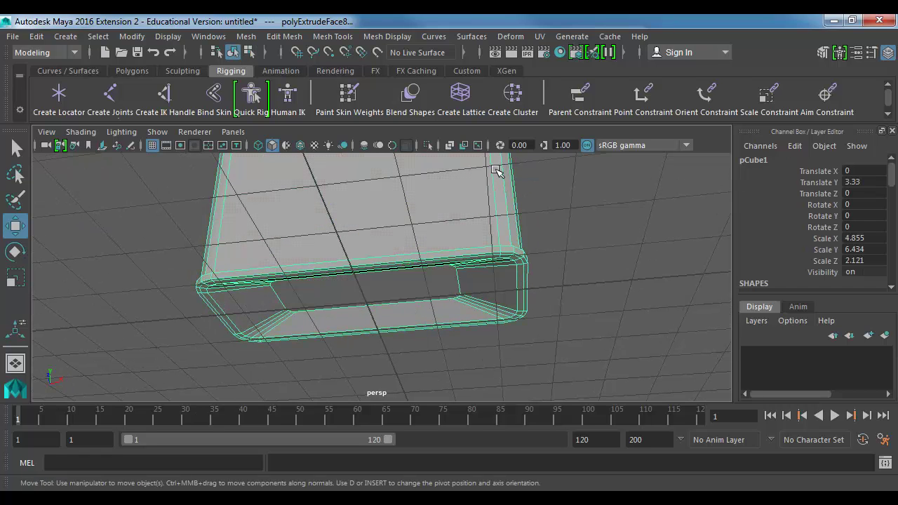
pyautogui.click(532, 195)
# Turn on smooth mesh preview for the can and examine how the top rim's rounded corner looks.
pyautogui.keyDown('alt'); pyautogui.moveTo(520, 210); pyautogui.dragTo(517, 355, button='middle'); pyautogui.keyUp('alt')
pyautogui.keyDown('alt'); pyautogui.moveTo(517, 355); pyautogui.dragTo(435, 246, button='right'); pyautogui.keyUp('alt')
pyautogui.keyDown('alt'); pyautogui.moveTo(424, 242); pyautogui.dragTo(391, 297); pyautogui.keyUp('alt')
pyautogui.keyDown('alt'); pyautogui.moveTo(433, 256); pyautogui.dragTo(447, 307, button='middle'); pyautogui.keyUp('alt')
pyautogui.keyDown('alt'); pyautogui.moveTo(449, 306); pyautogui.dragTo(444, 337); pyautogui.keyUp('alt')
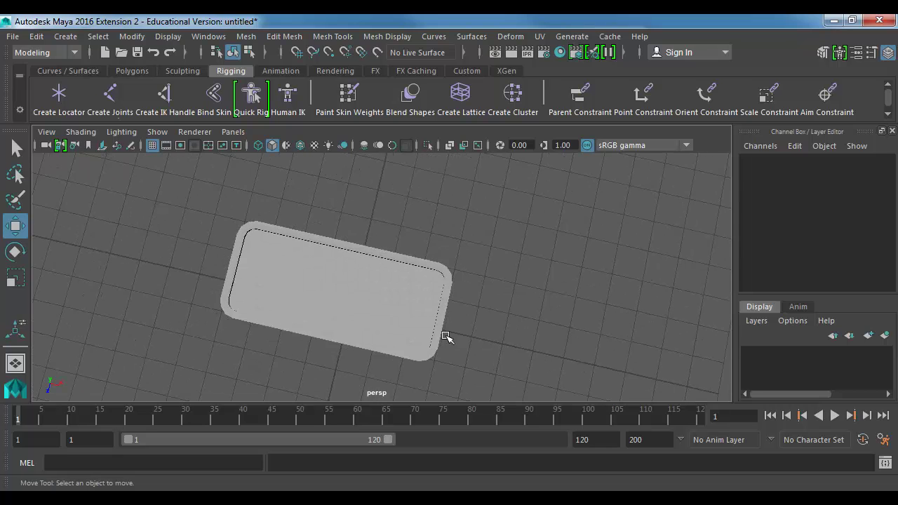
pyautogui.keyDown('alt'); pyautogui.moveTo(445, 337); pyautogui.dragTo(561, 283, button='right'); pyautogui.keyUp('alt')
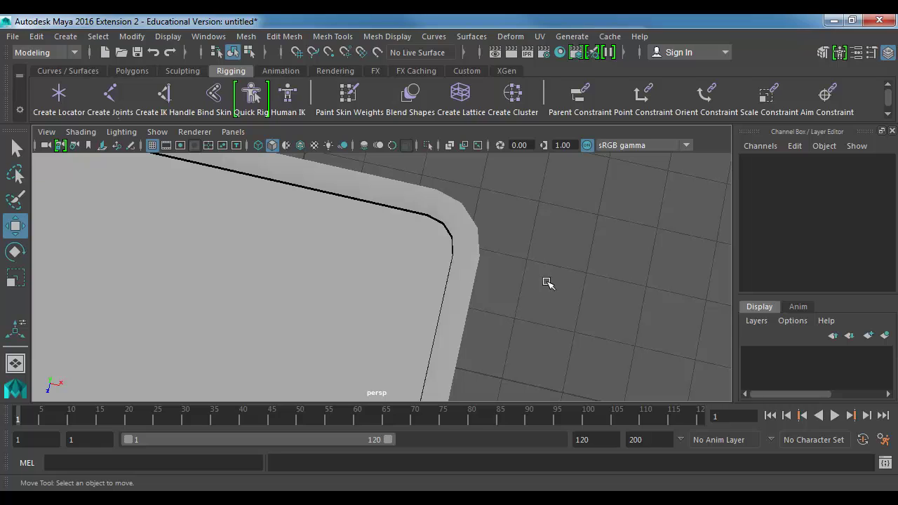
pyautogui.click(461, 254)
pyautogui.press('3')
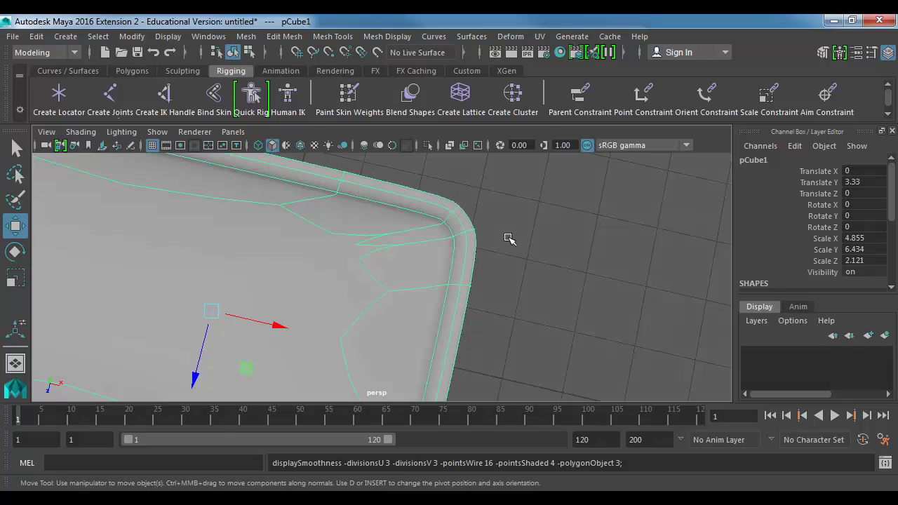
pyautogui.click(540, 319)
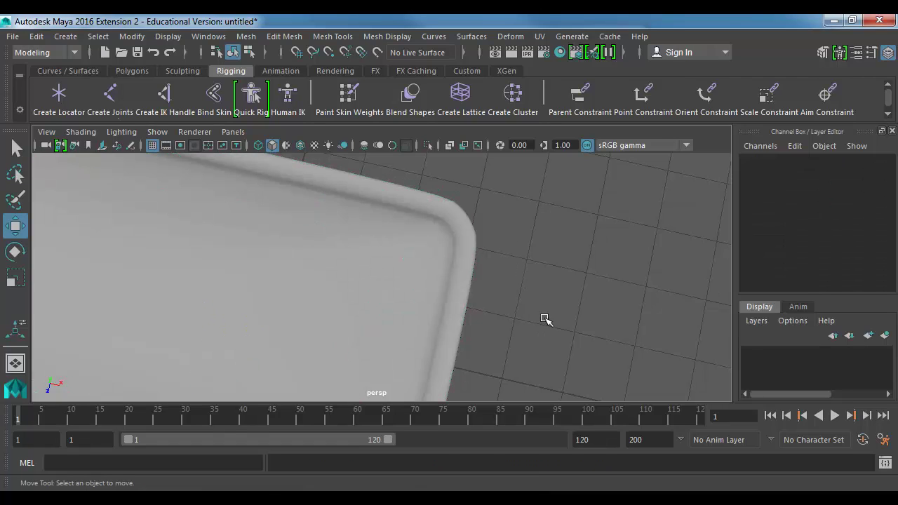
pyautogui.click(443, 284)
pyautogui.press('3')
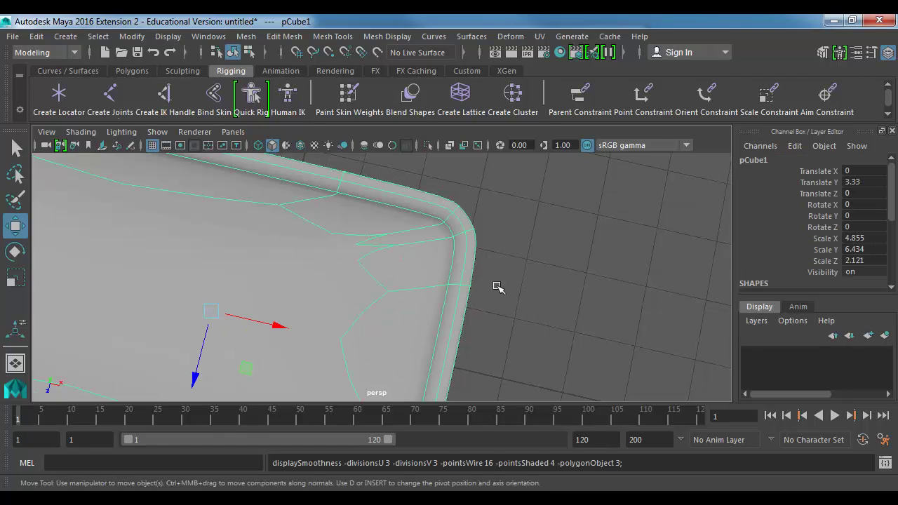
pyautogui.click(521, 295)
# Inspect the lower body of the can in smooth mesh preview and switch it back to the unsmoothed display.
pyautogui.keyDown('alt'); pyautogui.moveTo(521, 295); pyautogui.dragTo(479, 285); pyautogui.keyUp('alt')
pyautogui.keyDown('alt'); pyautogui.moveTo(479, 285); pyautogui.dragTo(343, 263, button='right'); pyautogui.keyUp('alt')
pyautogui.moveTo(342, 263)
pyautogui.keyDown('alt'); pyautogui.mouseDown()
pyautogui.moveTo(310, 312)
pyautogui.moveTo(340, 232)
pyautogui.moveTo(342, 248)
pyautogui.mouseUp(); pyautogui.keyUp('alt')
pyautogui.keyDown('alt'); pyautogui.moveTo(342, 248); pyautogui.dragTo(402, 179, button='middle'); pyautogui.keyUp('alt')
pyautogui.keyDown('alt'); pyautogui.moveTo(371, 293); pyautogui.dragTo(350, 288); pyautogui.keyUp('alt')
pyautogui.click(351, 292)
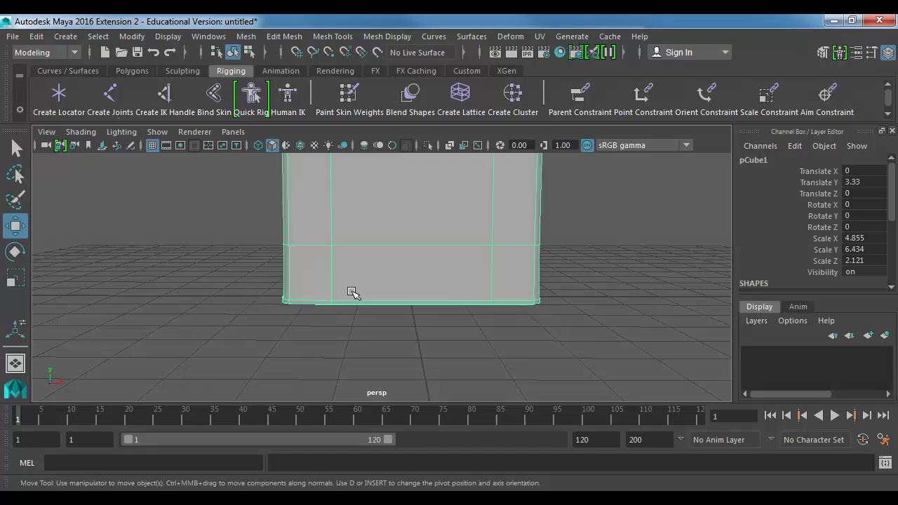
pyautogui.press('3')
pyautogui.press('1')
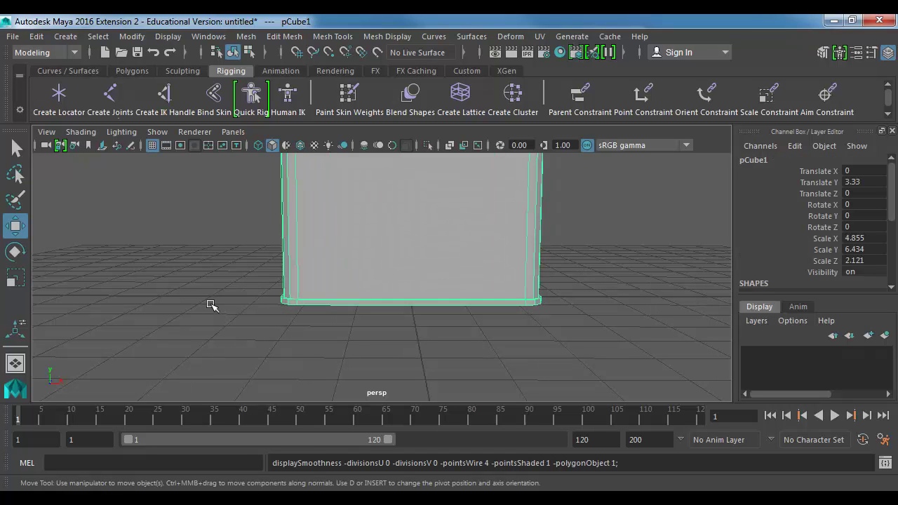
# Compare the bottom rim's corner with smooth mesh preview on and off.
pyautogui.keyDown('alt'); pyautogui.moveTo(217, 305); pyautogui.dragTo(400, 306, button='right'); pyautogui.keyUp('alt')
pyautogui.keyDown('alt'); pyautogui.moveTo(284, 260); pyautogui.dragTo(430, 219, button='middle'); pyautogui.keyUp('alt')
pyautogui.keyDown('alt'); pyautogui.moveTo(421, 281); pyautogui.dragTo(632, 289, button='right'); pyautogui.keyUp('alt')
pyautogui.keyDown('alt'); pyautogui.moveTo(221, 254); pyautogui.dragTo(284, 277, button='middle'); pyautogui.keyUp('alt')
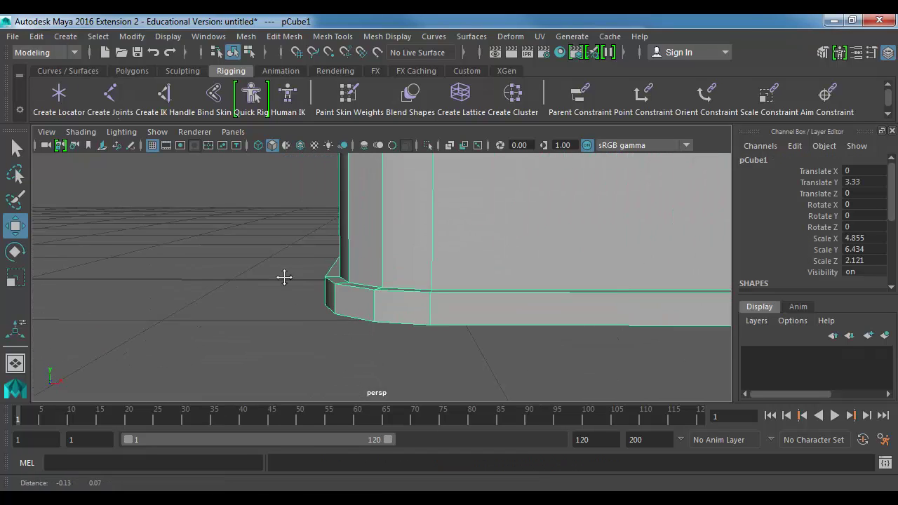
pyautogui.press('3')
pyautogui.press('1')
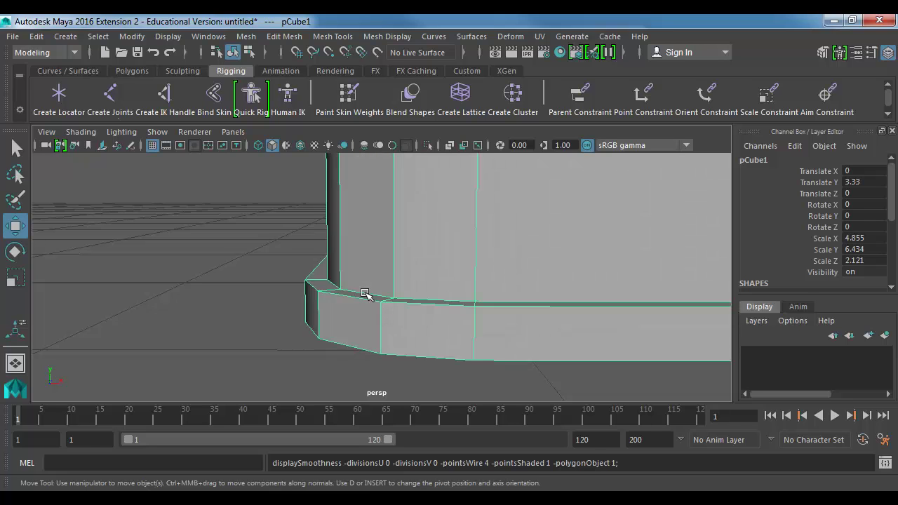
# Examine how smooth mesh preview changes the edges between the bottom rim and the body, ending with the unsmoothed display.
pyautogui.press('3')
pyautogui.press('1')
pyautogui.press('3')
pyautogui.press('1')
pyautogui.press('3')
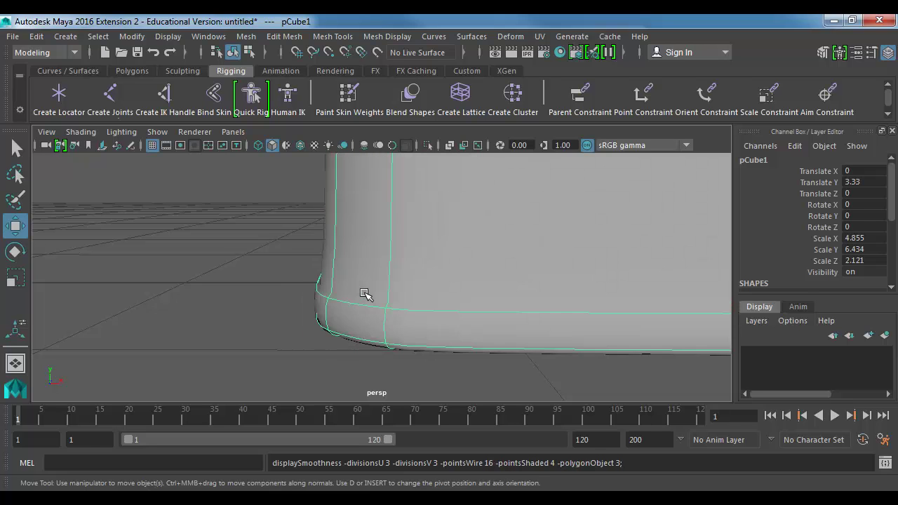
pyautogui.press('1')
pyautogui.press('3')
pyautogui.press('1')
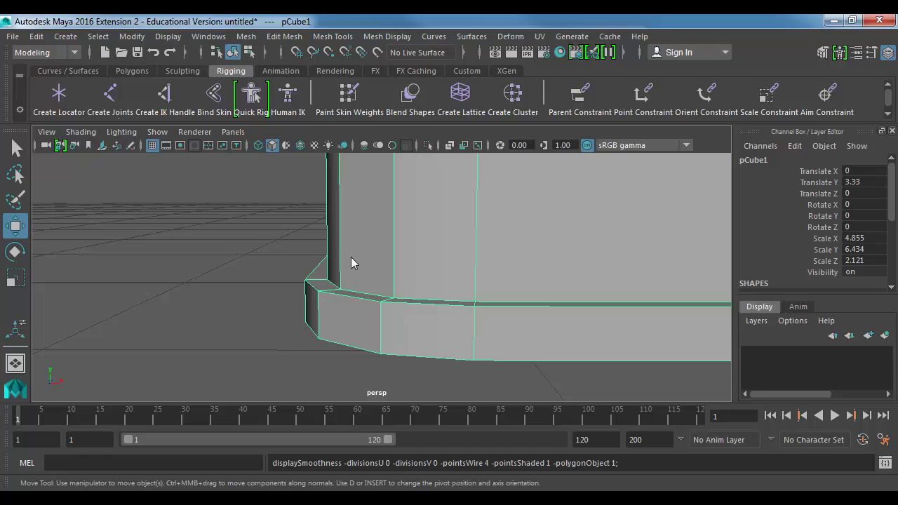
# In edge selection mode, select the edge loops around the bottom rim's outer edges and where the rim meets the body.
pyautogui.moveTo(351, 257); pyautogui.dragTo(354, 71, button='right')
pyautogui.keyDown('alt'); pyautogui.moveTo(316, 210); pyautogui.dragTo(314, 248); pyautogui.keyUp('alt')
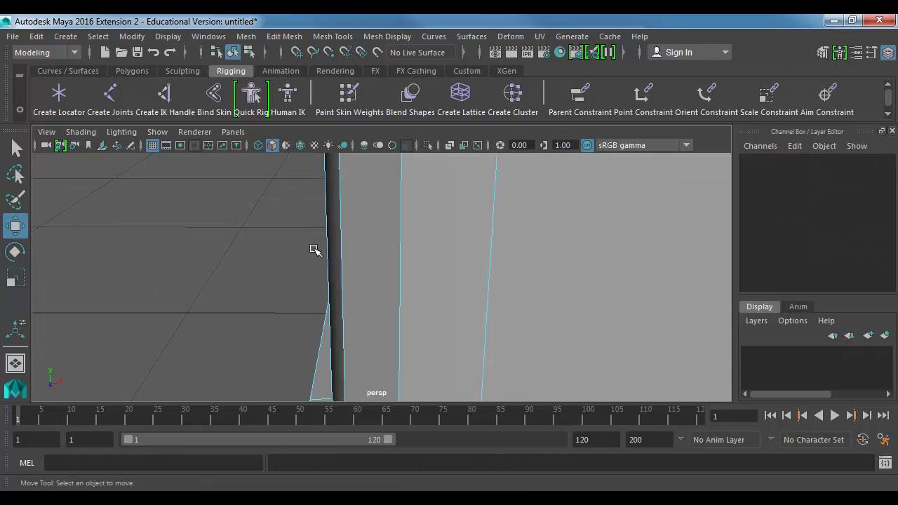
pyautogui.keyDown('alt'); pyautogui.moveTo(314, 249); pyautogui.dragTo(335, 163, button='middle'); pyautogui.keyUp('alt')
pyautogui.keyDown('alt'); pyautogui.moveTo(334, 162); pyautogui.dragTo(352, 240, button='right'); pyautogui.keyUp('alt')
pyautogui.click(344, 253)
pyautogui.keyDown('shift'); pyautogui.doubleClick(362, 269); pyautogui.keyUp('shift')
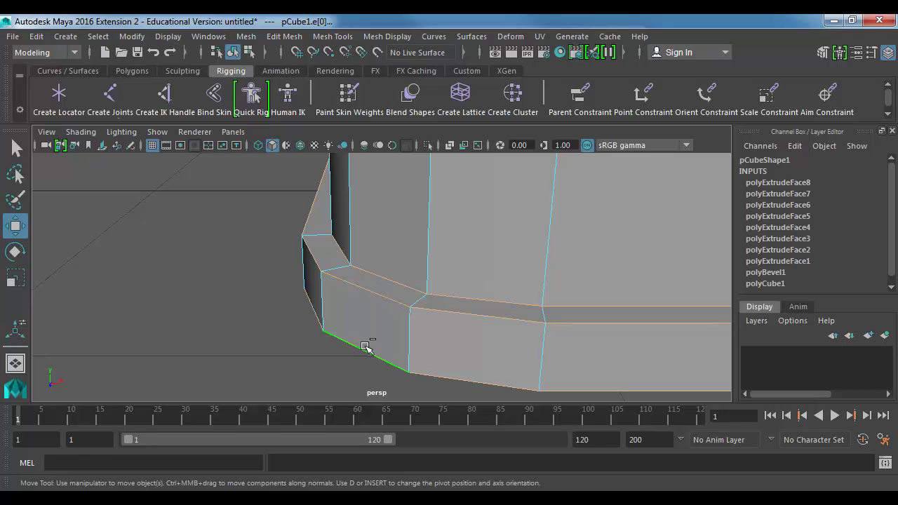
# Add the edge loops around the top rim to the selection of bottom rim edges.
pyautogui.keyDown('alt'); pyautogui.moveTo(428, 168); pyautogui.dragTo(427, 337, button='middle'); pyautogui.keyUp('alt')
pyautogui.keyDown('alt'); pyautogui.moveTo(428, 336); pyautogui.dragTo(378, 302, button='right'); pyautogui.keyUp('alt')
pyautogui.moveTo(379, 301)
pyautogui.keyDown('alt'); pyautogui.mouseDown(button='middle')
pyautogui.moveTo(374, 357)
pyautogui.moveTo(357, 371)
pyautogui.mouseUp(button='middle'); pyautogui.keyUp('alt')
pyautogui.keyDown('alt'); pyautogui.moveTo(369, 225); pyautogui.dragTo(309, 221, button='right'); pyautogui.keyUp('alt')
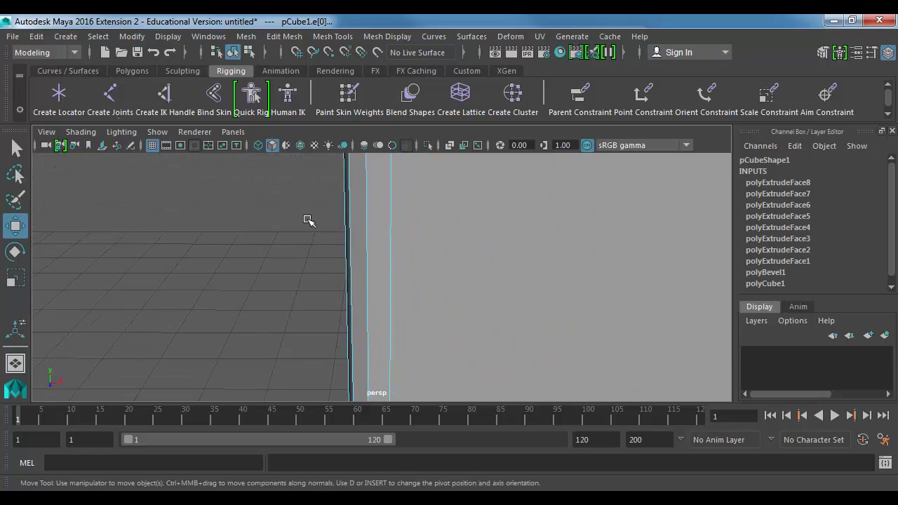
pyautogui.keyDown('alt'); pyautogui.moveTo(317, 213); pyautogui.dragTo(342, 396, button='middle'); pyautogui.keyUp('alt')
pyautogui.keyDown('alt'); pyautogui.moveTo(340, 291); pyautogui.dragTo(366, 204, button='middle'); pyautogui.keyUp('alt')
pyautogui.keyDown('alt'); pyautogui.moveTo(379, 217); pyautogui.dragTo(437, 265, button='right'); pyautogui.keyUp('alt')
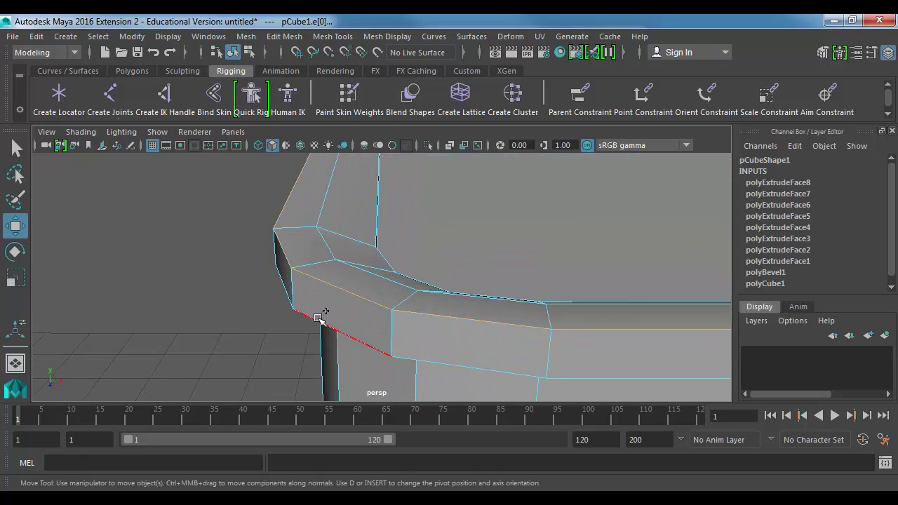
pyautogui.keyDown('alt'); pyautogui.moveTo(327, 299); pyautogui.dragTo(306, 194); pyautogui.keyUp('alt')
pyautogui.keyDown('alt'); pyautogui.moveTo(358, 226); pyautogui.dragTo(343, 220, button='right'); pyautogui.keyUp('alt')
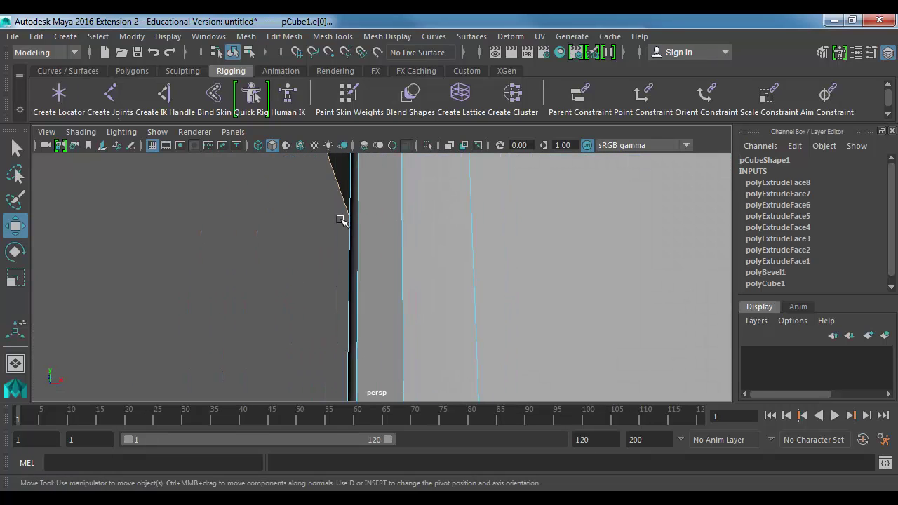
pyautogui.keyDown('alt'); pyautogui.moveTo(340, 203); pyautogui.dragTo(320, 295, button='middle'); pyautogui.keyUp('alt')
pyautogui.keyDown('alt'); pyautogui.moveTo(355, 268); pyautogui.dragTo(333, 309); pyautogui.keyUp('alt')
pyautogui.press('f')
pyautogui.keyDown('alt'); pyautogui.moveTo(315, 228); pyautogui.dragTo(292, 251); pyautogui.keyUp('alt')
pyautogui.keyDown('alt'); pyautogui.moveTo(291, 250); pyautogui.dragTo(290, 249, button='middle'); pyautogui.keyUp('alt')
pyautogui.keyDown('alt'); pyautogui.moveTo(290, 249); pyautogui.dragTo(337, 272, button='right'); pyautogui.keyUp('alt')
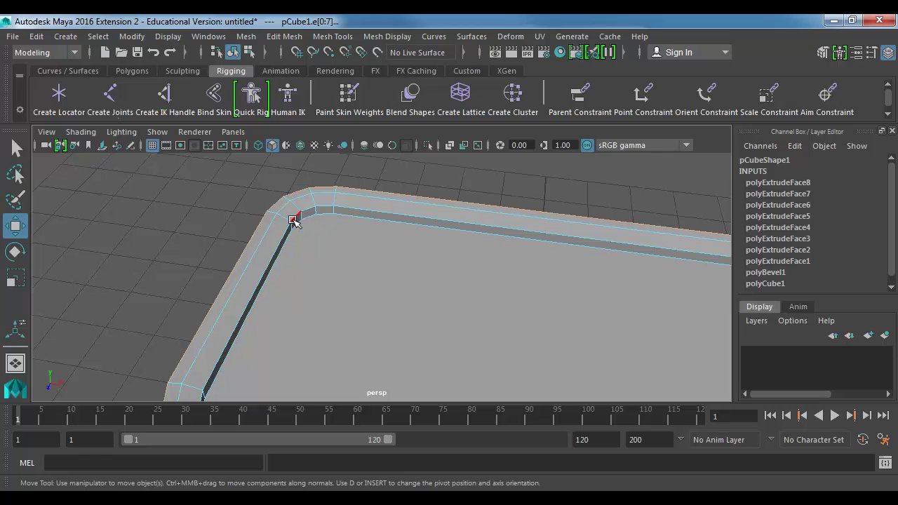
# Bevel the selected top and bottom rim edges with 2 segments and a fraction of 0.25.
pyautogui.keyDown('alt'); pyautogui.moveTo(499, 310); pyautogui.dragTo(426, 283, button='right'); pyautogui.keyUp('alt')
pyautogui.keyDown('shift'); pyautogui.moveTo(353, 243); pyautogui.dragTo(393, 245, button='right'); pyautogui.keyUp('shift')
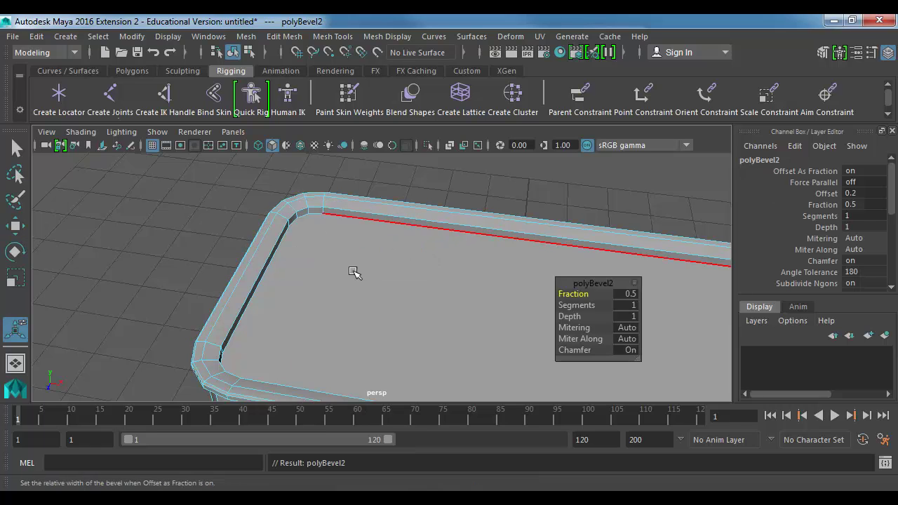
pyautogui.keyDown('alt'); pyautogui.moveTo(355, 273); pyautogui.dragTo(651, 319); pyautogui.keyUp('alt')
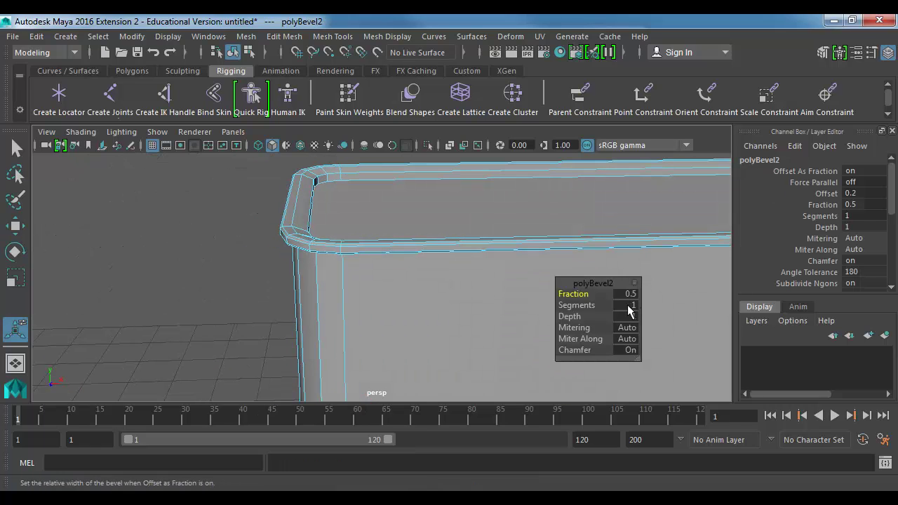
pyautogui.click(628, 306)
pyautogui.write('2')
pyautogui.press('Return')
pyautogui.click(631, 295)
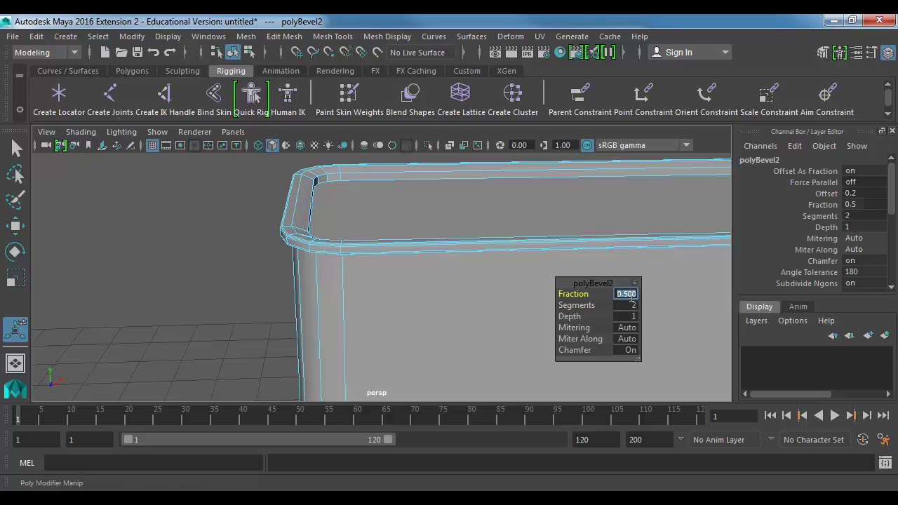
pyautogui.write('.25')
pyautogui.press('Return')
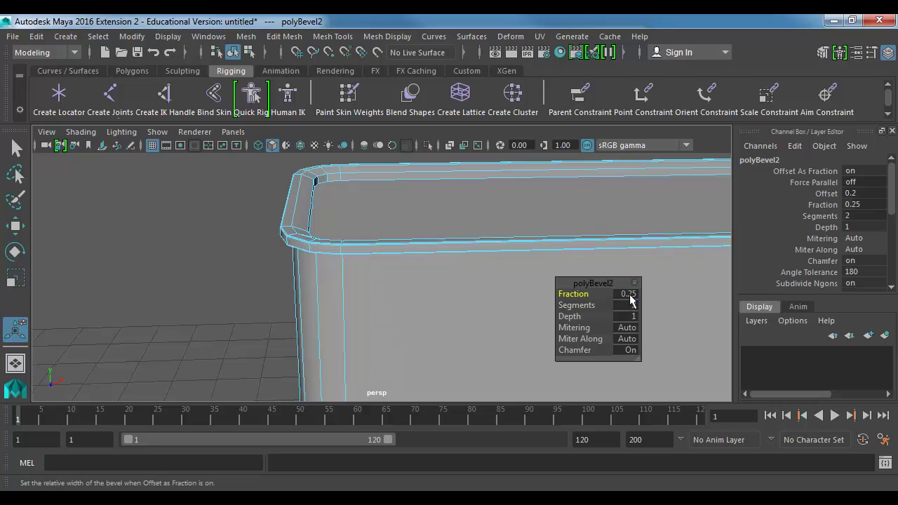
# Set the rim bevel's segments to 1.
pyautogui.click(630, 305)
pyautogui.write('1')
pyautogui.press('Return')
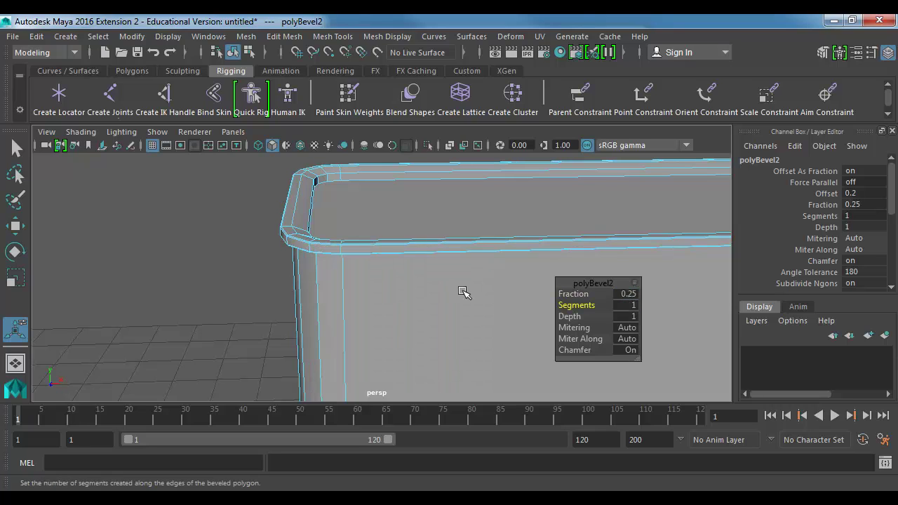
# Inspect the bevelled top and bottom rims in smooth mesh preview from object mode, ending with the can selected and unsmoothed.
pyautogui.keyDown('alt'); pyautogui.moveTo(450, 306); pyautogui.dragTo(345, 294, button='right'); pyautogui.keyUp('alt')
pyautogui.keyDown('alt'); pyautogui.moveTo(344, 294); pyautogui.dragTo(325, 258, button='middle'); pyautogui.keyUp('alt')
pyautogui.moveTo(322, 260); pyautogui.dragTo(390, 82, button='right')
pyautogui.press('3')
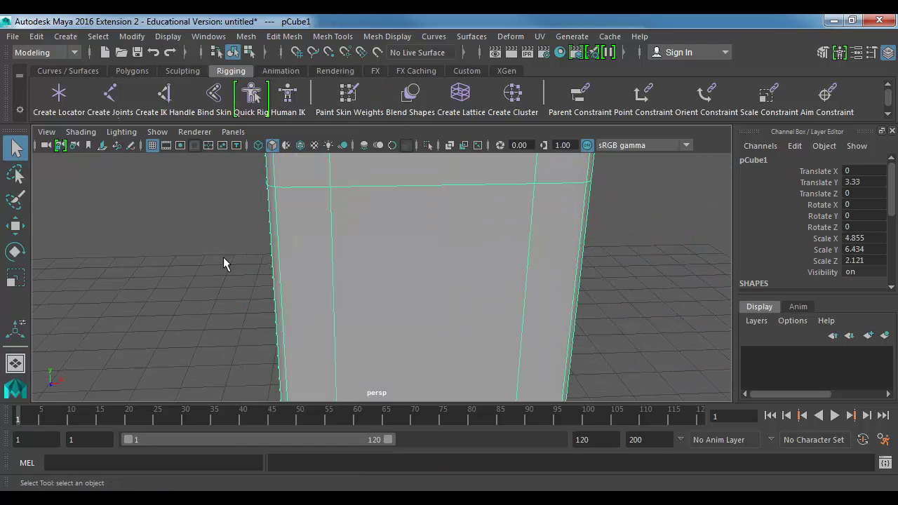
pyautogui.click(223, 257)
pyautogui.keyDown('alt'); pyautogui.moveTo(330, 219); pyautogui.dragTo(360, 311, button='middle'); pyautogui.keyUp('alt')
pyautogui.keyDown('alt'); pyautogui.moveTo(360, 311); pyautogui.dragTo(362, 286); pyautogui.keyUp('alt')
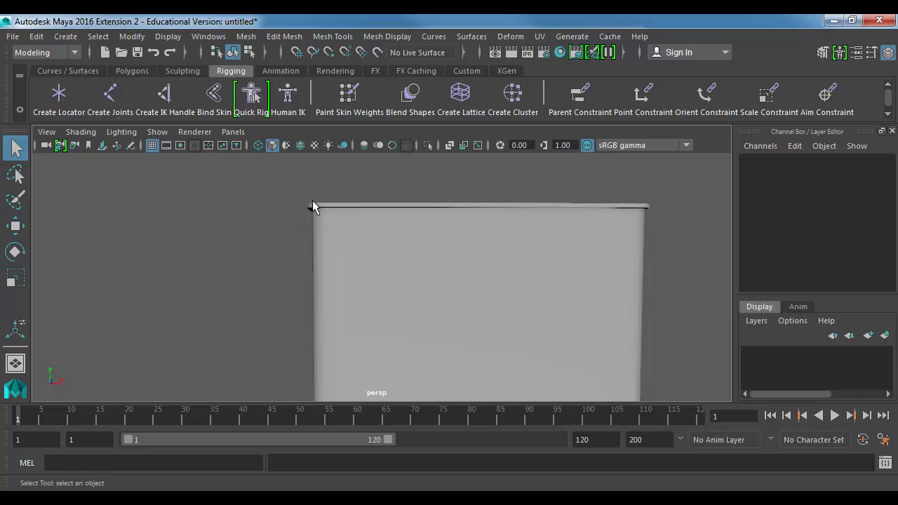
pyautogui.keyDown('alt'); pyautogui.moveTo(318, 326); pyautogui.dragTo(301, 216, button='middle'); pyautogui.keyUp('alt')
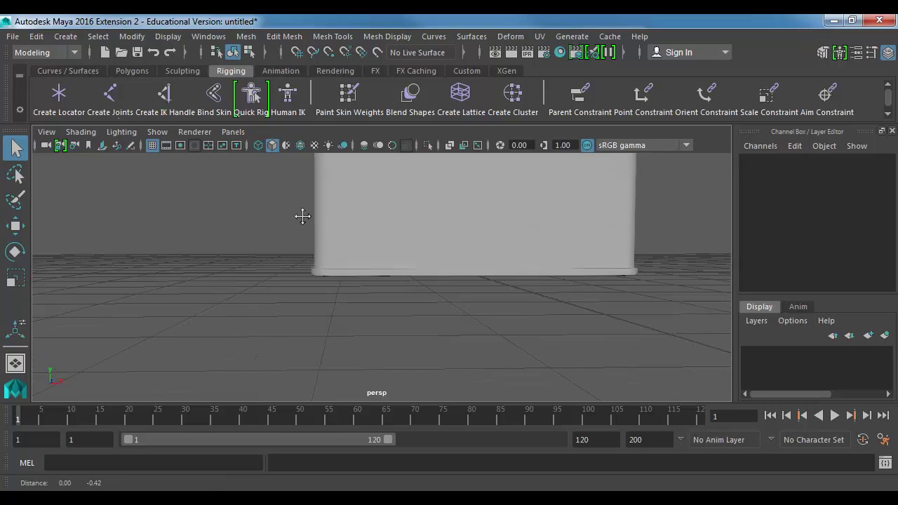
pyautogui.keyDown('alt'); pyautogui.moveTo(302, 221); pyautogui.dragTo(372, 275, button='right'); pyautogui.keyUp('alt')
pyautogui.keyDown('alt'); pyautogui.moveTo(372, 275); pyautogui.dragTo(408, 284, button='middle'); pyautogui.keyUp('alt')
pyautogui.keyDown('alt'); pyautogui.moveTo(408, 284); pyautogui.dragTo(557, 317, button='right'); pyautogui.keyUp('alt')
pyautogui.keyDown('alt'); pyautogui.moveTo(557, 316); pyautogui.dragTo(544, 324, button='middle'); pyautogui.keyUp('alt')
pyautogui.click(440, 277)
pyautogui.press('1')
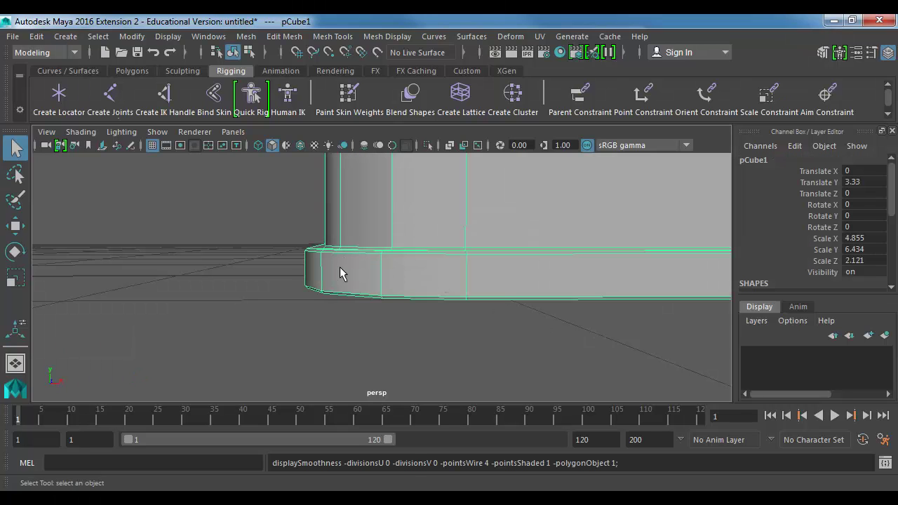
# Try inserting an edge loop around the middle of the bottom rim's outer side and scaling it outward.
pyautogui.moveTo(340, 177)
pyautogui.keyDown('shift'); pyautogui.mouseDown(button='right')
pyautogui.moveTo(315, 166)
pyautogui.moveTo(232, 198)
pyautogui.mouseUp(button='right'); pyautogui.keyUp('shift')
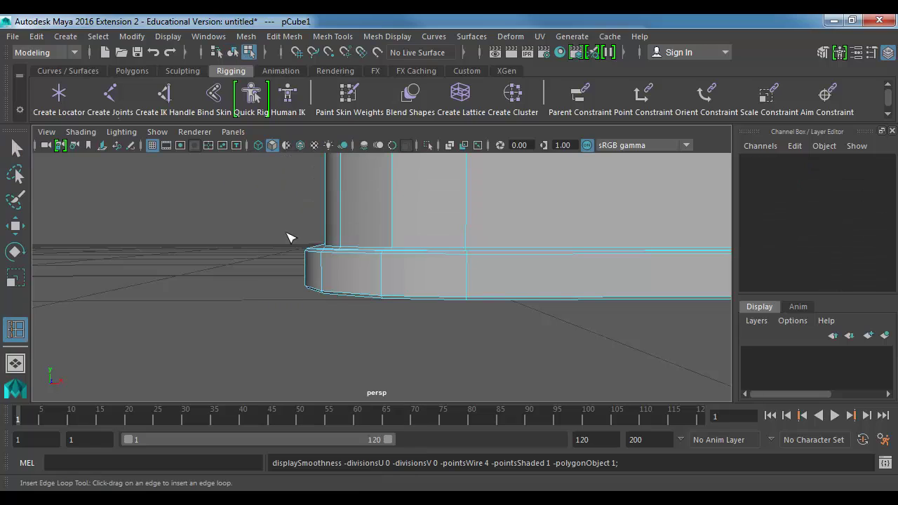
pyautogui.click(321, 270)
pyautogui.press('r')
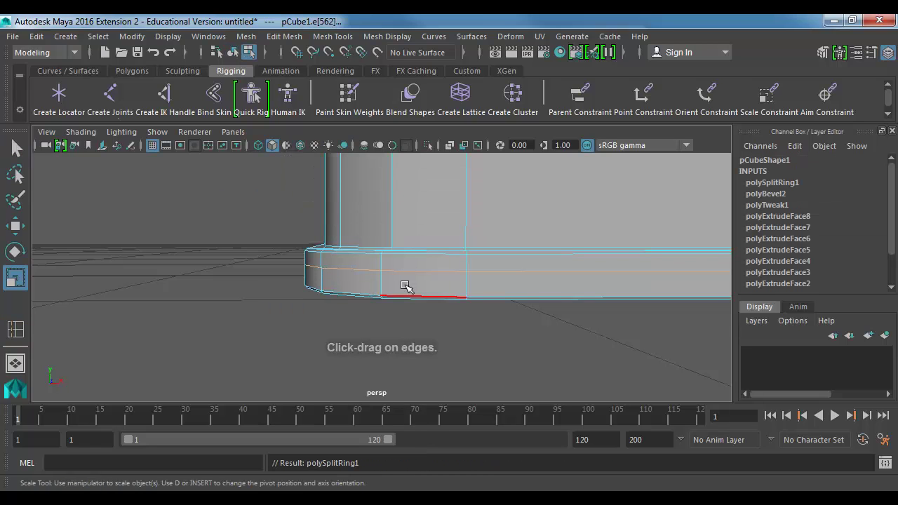
pyautogui.moveTo(407, 287); pyautogui.dragTo(412, 289, button='middle')
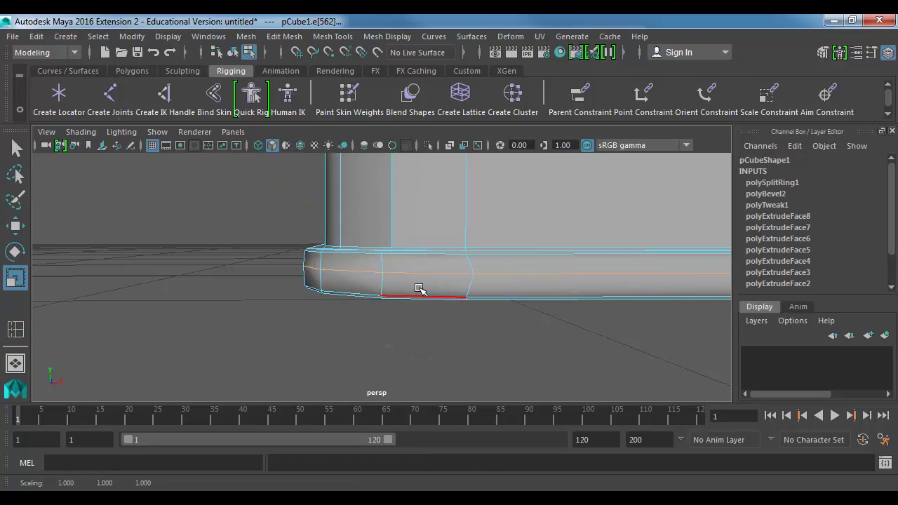
pyautogui.press('3')
pyautogui.hotkey('ctrl', 'z')
pyautogui.hotkey('ctrl', 'z')
pyautogui.hotkey('ctrl', 'z')
pyautogui.hotkey('ctrl', 'z')
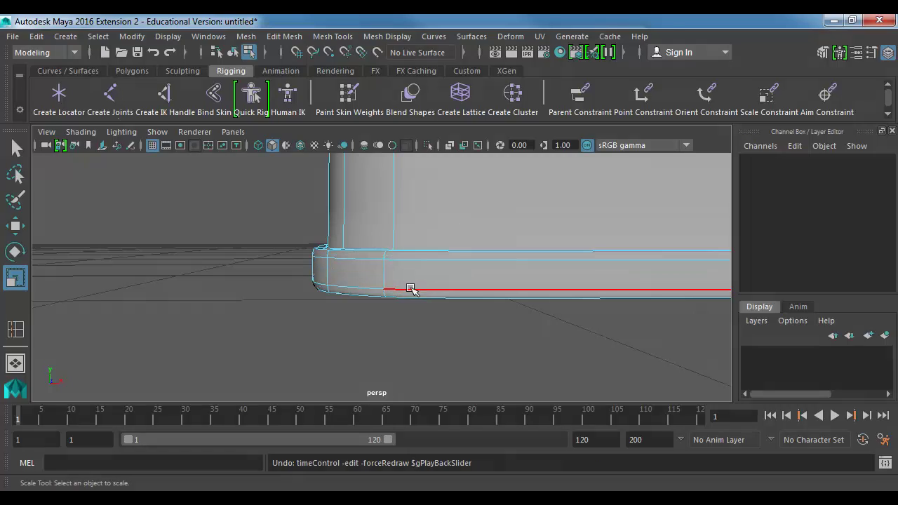
pyautogui.press('1')
# Poke the recessed face inside the top rim so it splits into triangles meeting at its centre.
pyautogui.keyDown('alt'); pyautogui.moveTo(474, 207); pyautogui.dragTo(278, 162, button='right'); pyautogui.keyUp('alt')
pyautogui.keyDown('alt'); pyautogui.moveTo(434, 163); pyautogui.dragTo(392, 298, button='middle'); pyautogui.keyUp('alt')
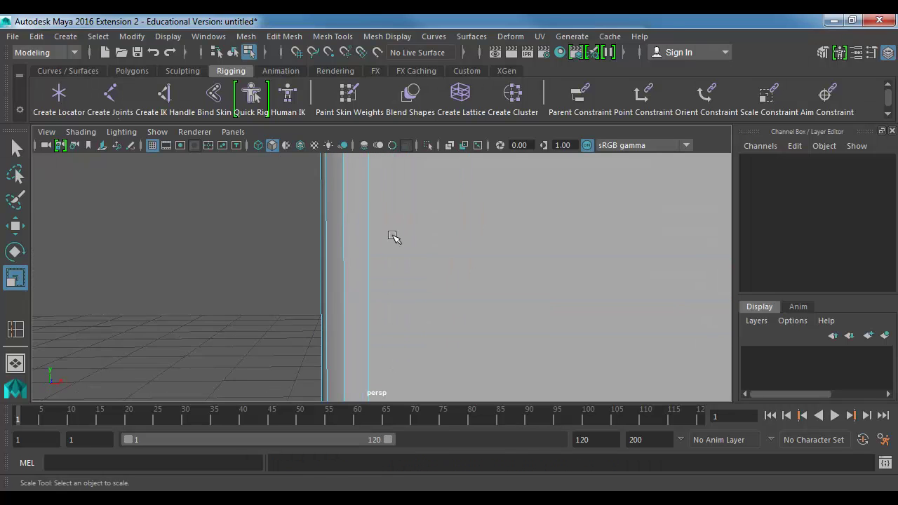
pyautogui.keyDown('alt'); pyautogui.moveTo(401, 233); pyautogui.dragTo(389, 304, button='middle'); pyautogui.keyUp('alt')
pyautogui.keyDown('alt'); pyautogui.moveTo(386, 233); pyautogui.dragTo(369, 353, button='middle'); pyautogui.keyUp('alt')
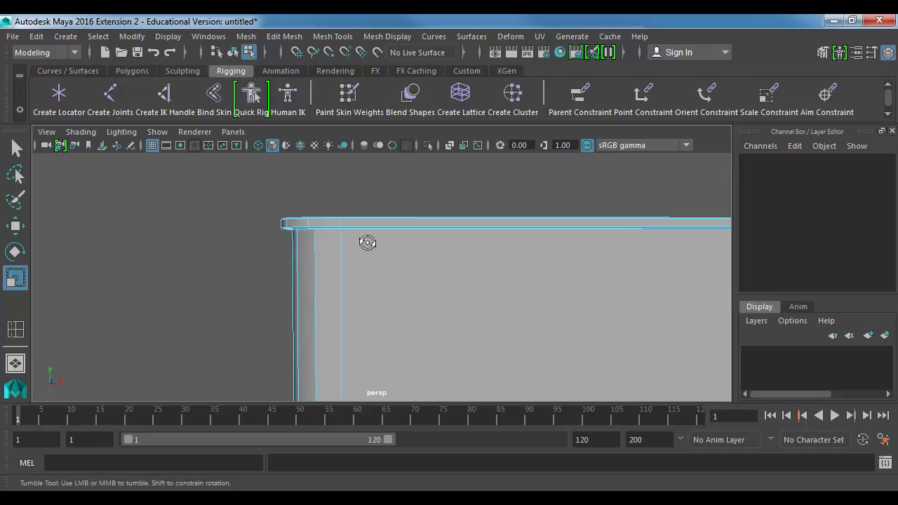
pyautogui.keyDown('alt'); pyautogui.moveTo(366, 243); pyautogui.dragTo(351, 291); pyautogui.keyUp('alt')
pyautogui.keyDown('alt'); pyautogui.moveTo(338, 302); pyautogui.dragTo(341, 244, button='middle'); pyautogui.keyUp('alt')
pyautogui.rightClick(339, 244)
pyautogui.click(339, 140)
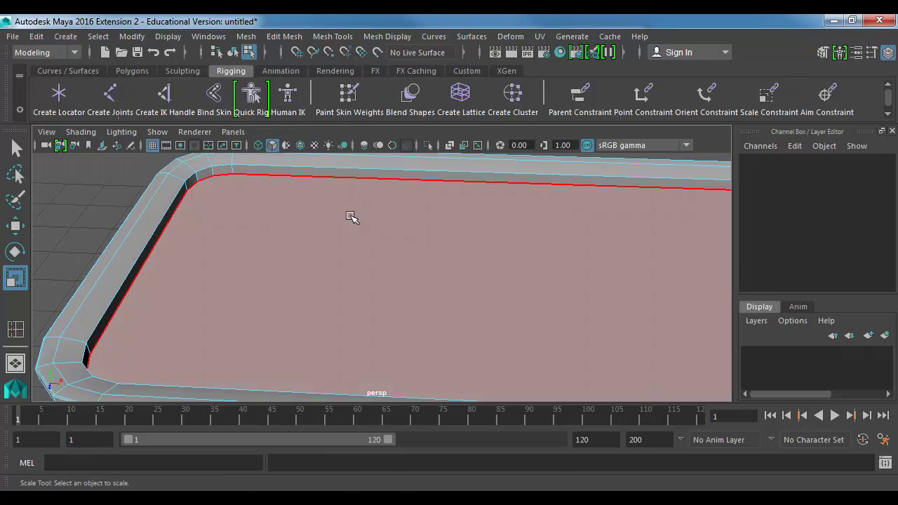
pyautogui.click(351, 223)
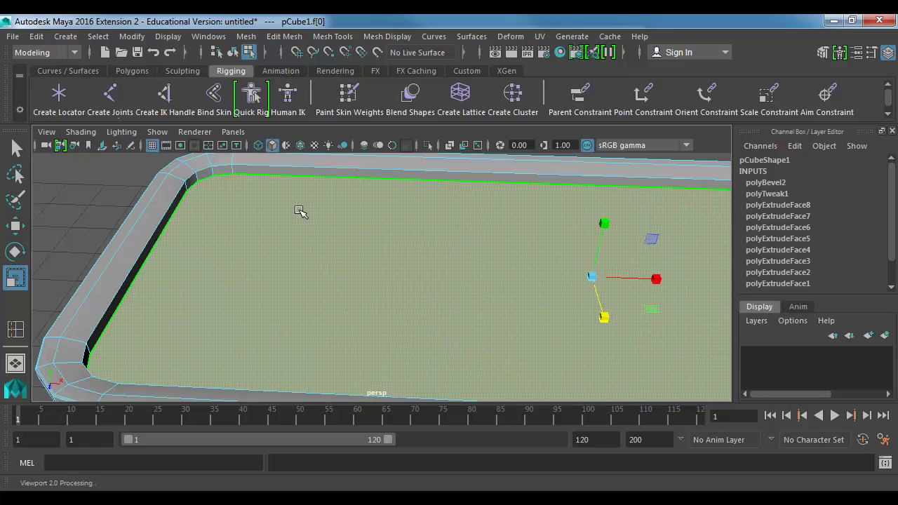
pyautogui.press('3')
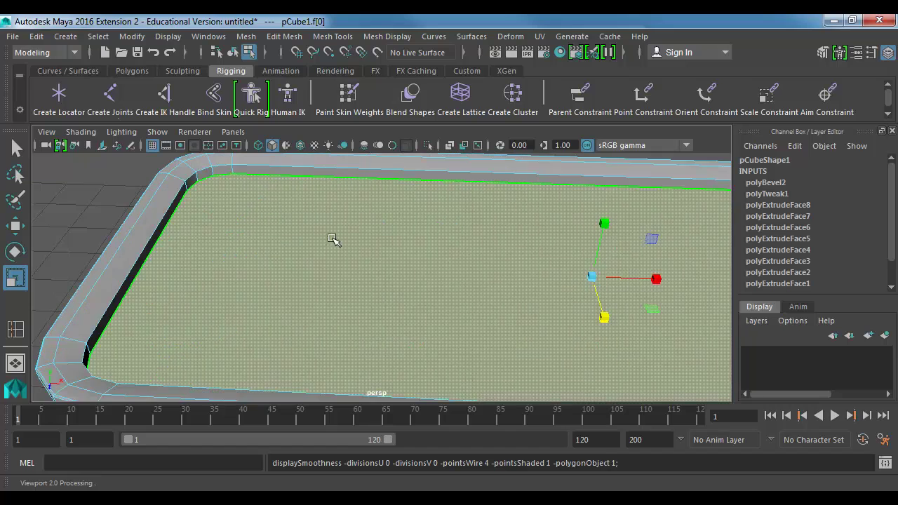
pyautogui.press('1')
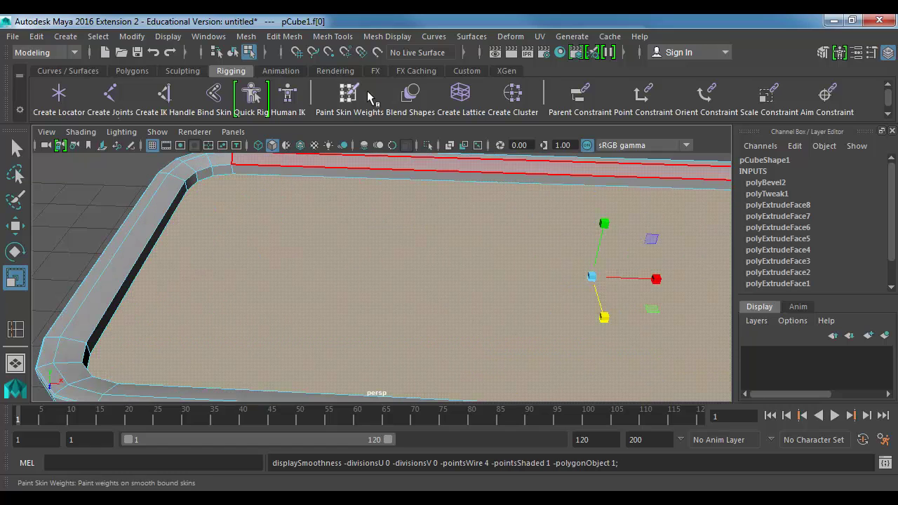
pyautogui.click(246, 37)
pyautogui.click(265, 39)
pyautogui.click(281, 39)
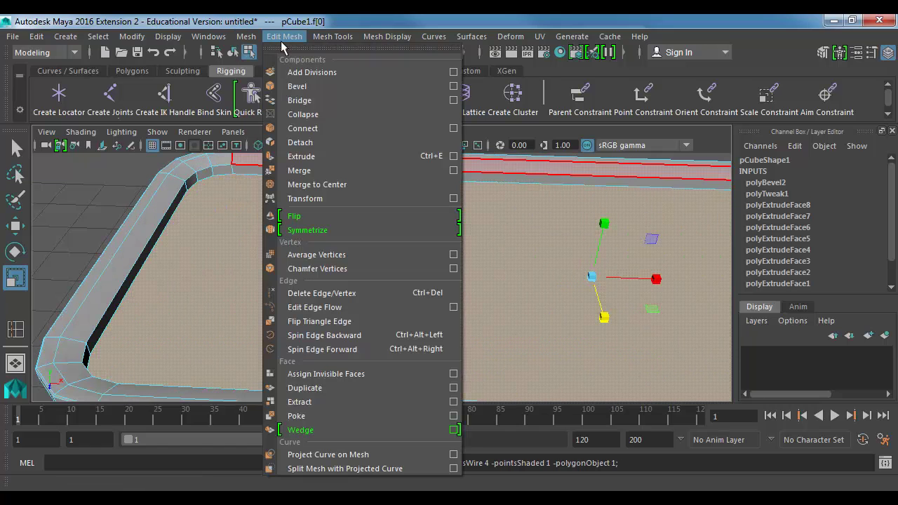
pyautogui.click(347, 413)
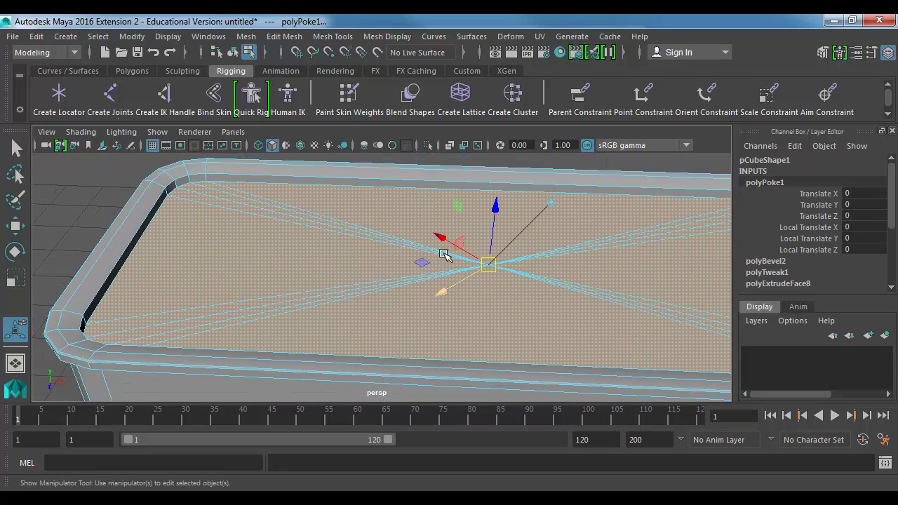
pyautogui.press('r')
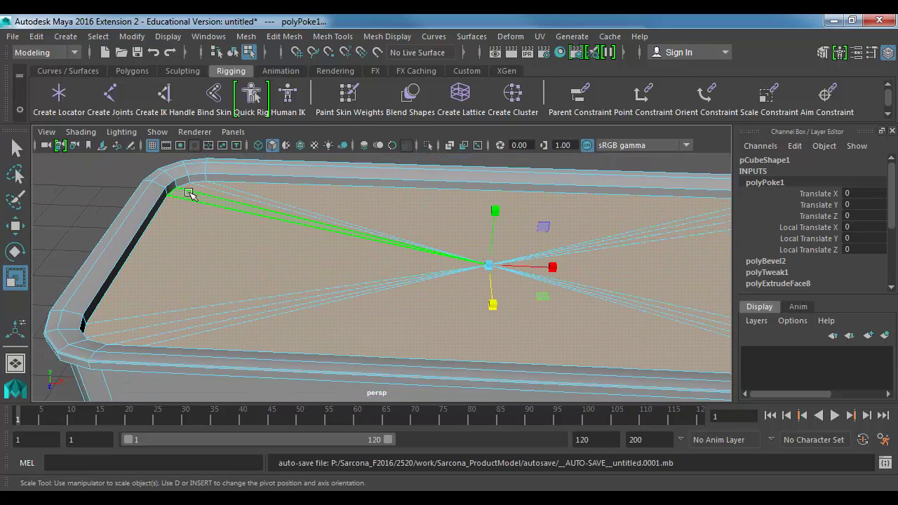
# Bevel the edge loop around the floor of the top recess, where it meets the rim's inner wall.
pyautogui.keyDown('alt'); pyautogui.moveTo(169, 192); pyautogui.dragTo(241, 226, button='middle'); pyautogui.keyUp('alt')
pyautogui.keyDown('alt'); pyautogui.moveTo(240, 225); pyautogui.dragTo(352, 230, button='right'); pyautogui.keyUp('alt')
pyautogui.keyDown('alt'); pyautogui.moveTo(228, 168); pyautogui.dragTo(272, 247, button='middle'); pyautogui.keyUp('alt')
pyautogui.moveTo(271, 246); pyautogui.dragTo(269, 63, button='right')
pyautogui.click(315, 245)
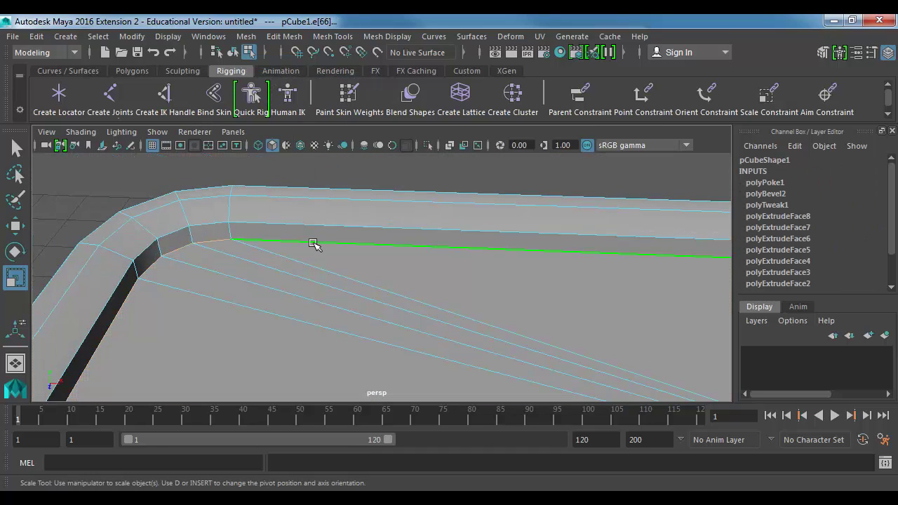
pyautogui.keyDown('alt'); pyautogui.moveTo(481, 320); pyautogui.dragTo(467, 254, button='middle'); pyautogui.keyUp('alt')
pyautogui.moveTo(467, 254)
pyautogui.keyDown('alt'); pyautogui.mouseDown()
pyautogui.moveTo(248, 204)
pyautogui.moveTo(391, 255)
pyautogui.moveTo(456, 242)
pyautogui.mouseUp(); pyautogui.keyUp('alt')
pyautogui.keyDown('shift'); pyautogui.moveTo(453, 244); pyautogui.dragTo(523, 244, button='right'); pyautogui.keyUp('shift')
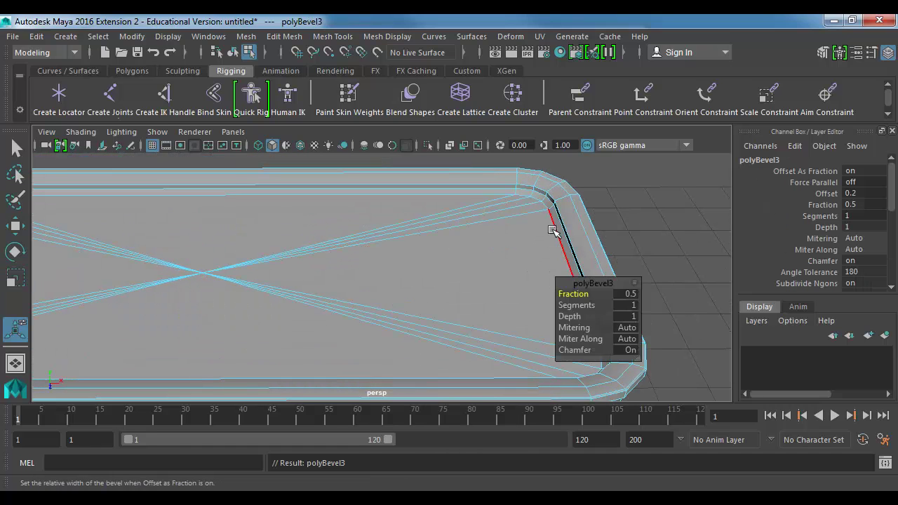
# Set the recess bevel's fraction to 0.25 and return to object mode.
pyautogui.click(628, 294)
pyautogui.write('.1')
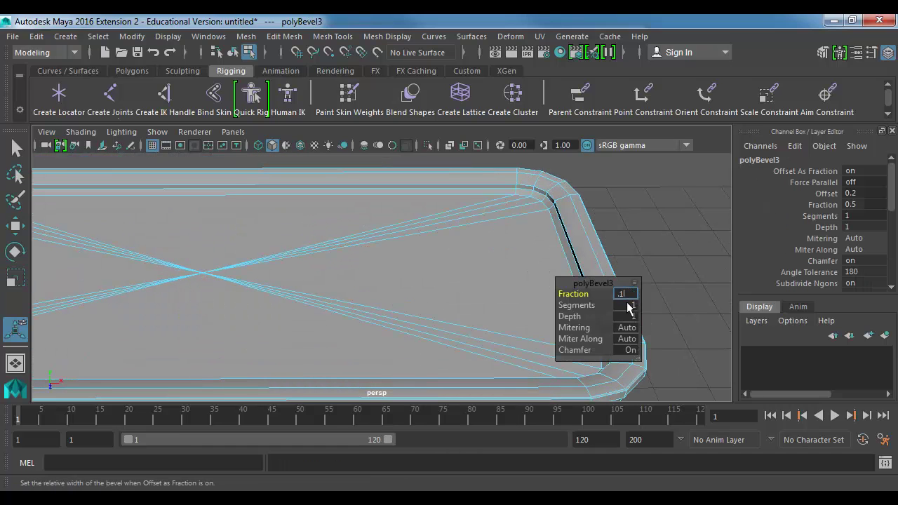
pyautogui.write('25')
pyautogui.press('Return')
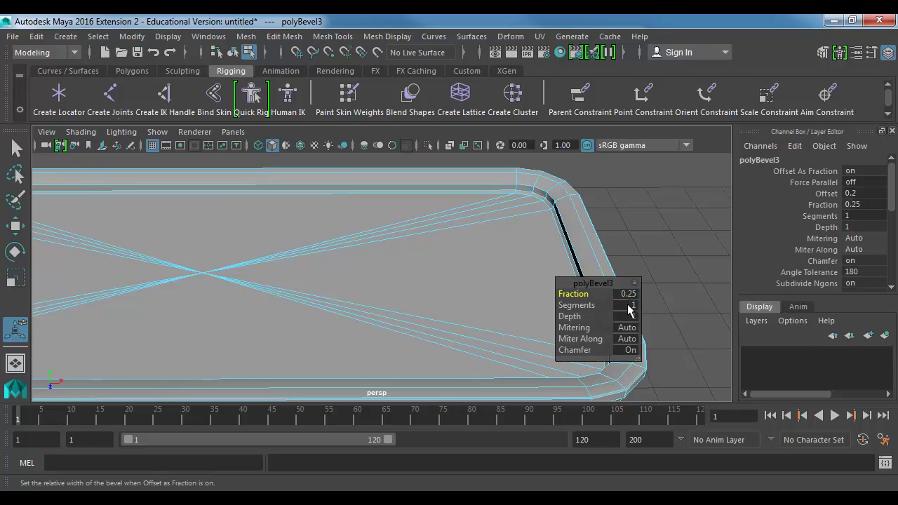
pyautogui.press('q')
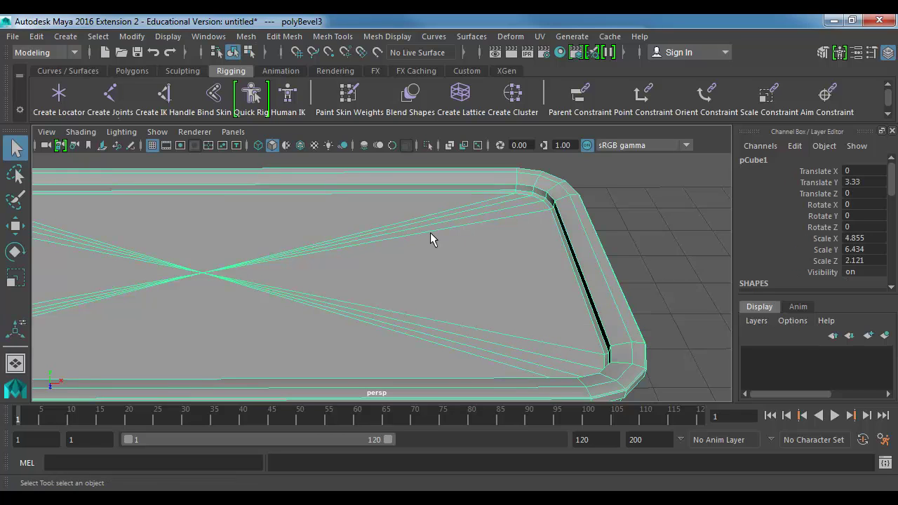
# Preview the can smoothed and examine the top rim and its recess from several angles.
pyautogui.press('3')
pyautogui.click(648, 282)
pyautogui.keyDown('alt'); pyautogui.moveTo(648, 283); pyautogui.dragTo(439, 253, button='right'); pyautogui.keyUp('alt')
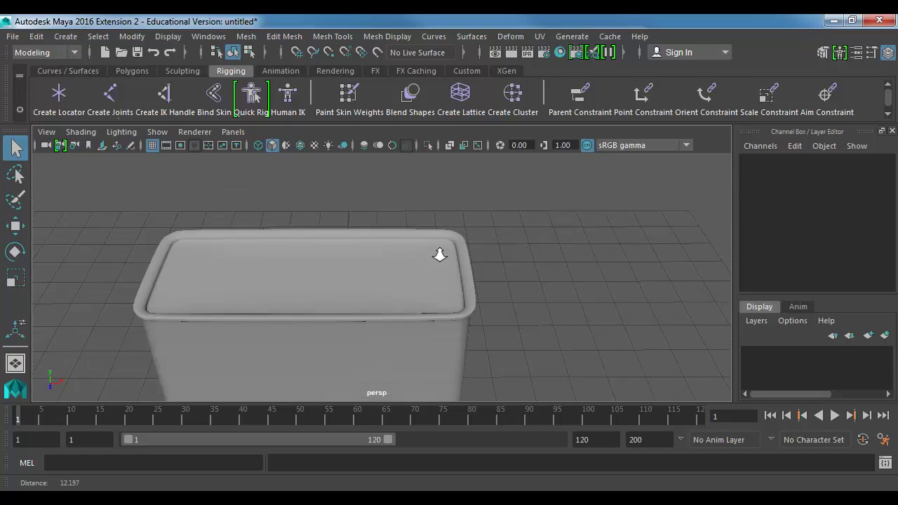
pyautogui.keyDown('alt'); pyautogui.moveTo(365, 260); pyautogui.dragTo(320, 257); pyautogui.keyUp('alt')
pyautogui.scroll(5, 323, 276)
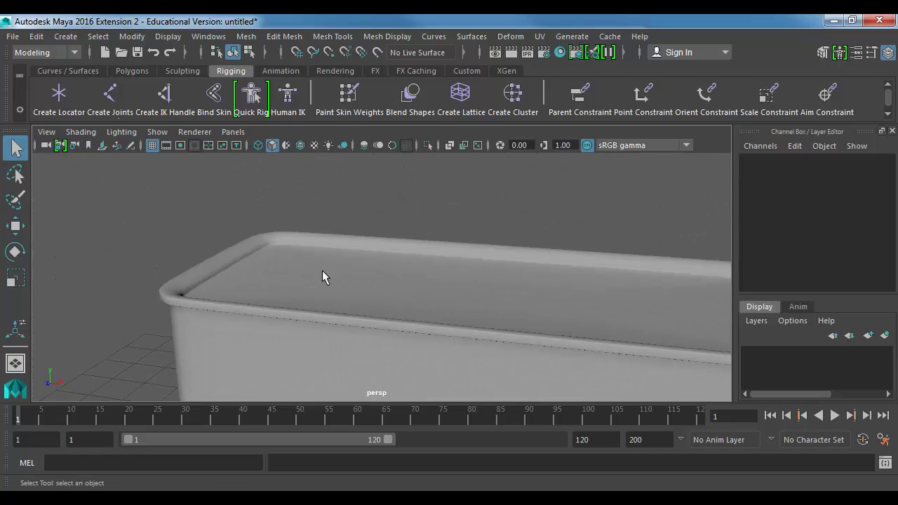
pyautogui.keyDown('alt'); pyautogui.moveTo(210, 258); pyautogui.dragTo(354, 266, button='middle'); pyautogui.keyUp('alt')
# Turn off the can's smooth preview and bevel the edge loop along the upper inner edge of the top rim.
pyautogui.click(354, 265)
pyautogui.press('1')
pyautogui.keyDown('alt'); pyautogui.moveTo(322, 269); pyautogui.dragTo(359, 257); pyautogui.keyUp('alt')
pyautogui.keyDown('alt'); pyautogui.moveTo(360, 258); pyautogui.dragTo(423, 287, button='right'); pyautogui.keyUp('alt')
pyautogui.keyDown('alt'); pyautogui.moveTo(372, 242); pyautogui.dragTo(341, 260); pyautogui.keyUp('alt')
pyautogui.moveTo(339, 258); pyautogui.dragTo(341, 247, button='right')
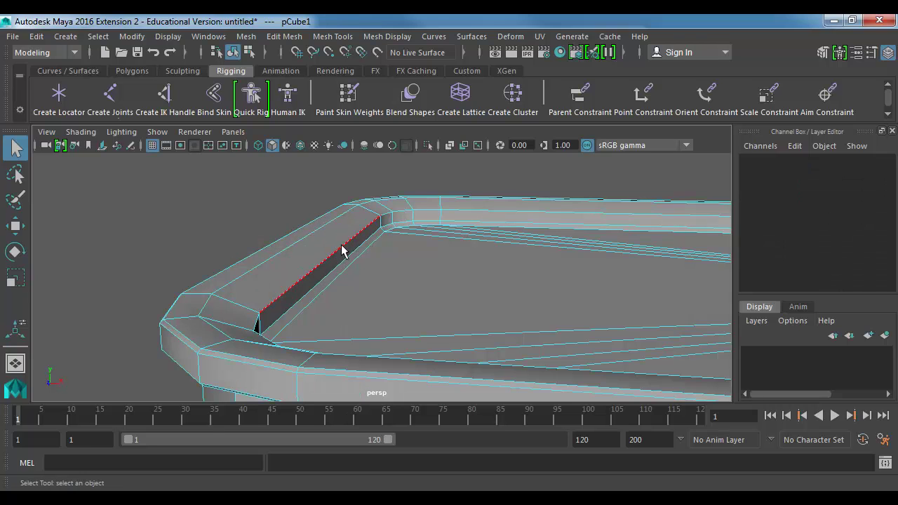
pyautogui.doubleClick(343, 247)
pyautogui.hotkey('ctrl', 'b')
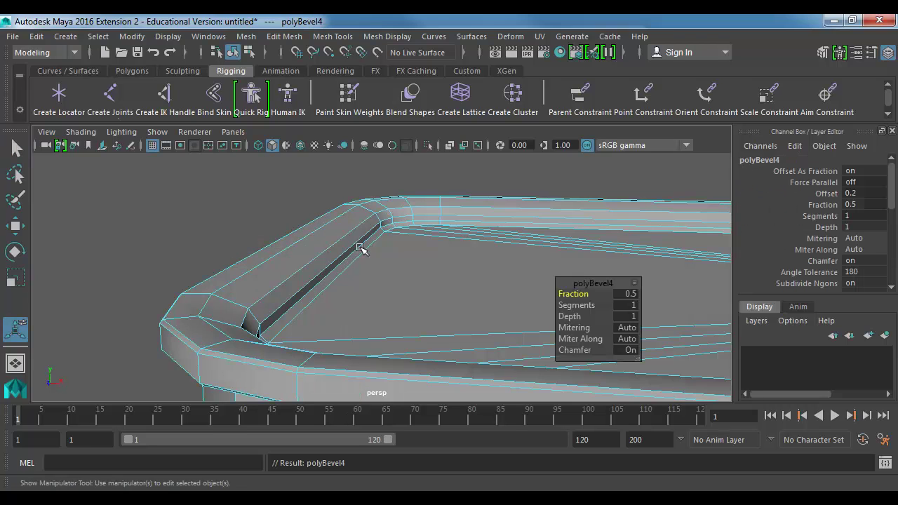
# Set the inner rim bevel's fraction to 0.2 and return to object mode.
pyautogui.click(627, 293)
pyautogui.write('.2')
pyautogui.press('Return')
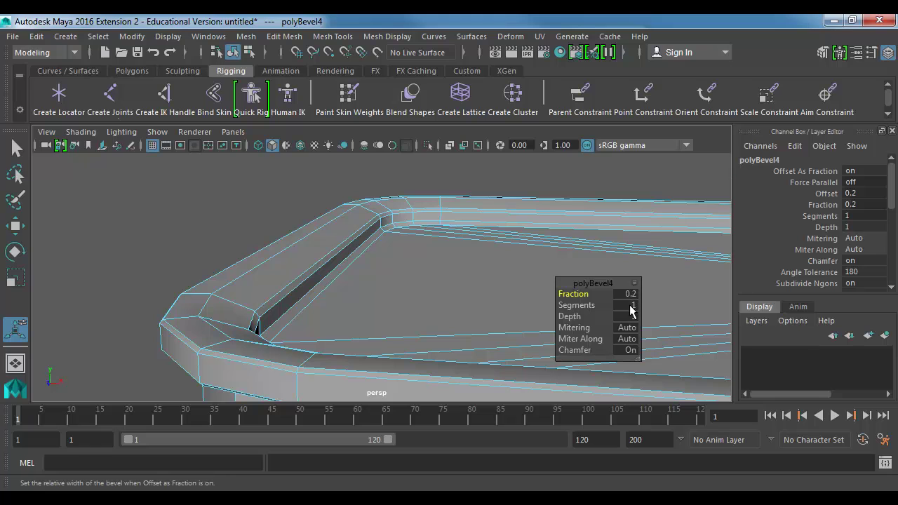
pyautogui.click(630, 305)
pyautogui.moveTo(324, 239); pyautogui.dragTo(344, 227, button='right')
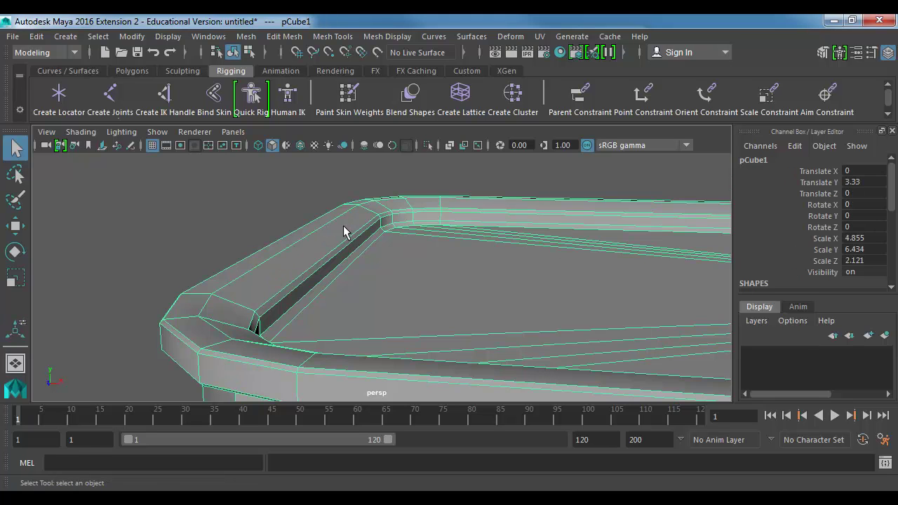
# Preview the can smoothed and examine the recess on its underside.
pyautogui.press('3')
pyautogui.click(292, 197)
pyautogui.moveTo(407, 270)
pyautogui.keyDown('alt'); pyautogui.mouseDown()
pyautogui.moveTo(421, 262)
pyautogui.moveTo(409, 272)
pyautogui.mouseUp(); pyautogui.keyUp('alt')
pyautogui.keyDown('alt'); pyautogui.moveTo(409, 272); pyautogui.dragTo(325, 335, button='right'); pyautogui.keyUp('alt')
pyautogui.keyDown('alt'); pyautogui.moveTo(325, 334); pyautogui.dragTo(345, 241); pyautogui.keyUp('alt')
pyautogui.keyDown('alt'); pyautogui.moveTo(344, 241); pyautogui.dragTo(521, 307, button='right'); pyautogui.keyUp('alt')
# Poke the recessed face inside the bottom rim so it splits into triangles meeting at its centre.
pyautogui.click(404, 254)
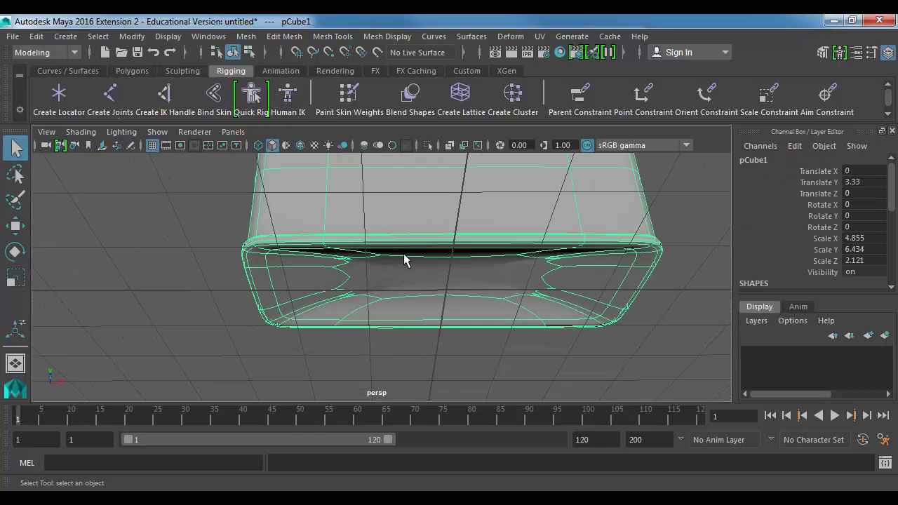
pyautogui.press('F11')
pyautogui.keyDown('alt'); pyautogui.moveTo(360, 281); pyautogui.dragTo(357, 249); pyautogui.keyUp('alt')
pyautogui.click(377, 266)
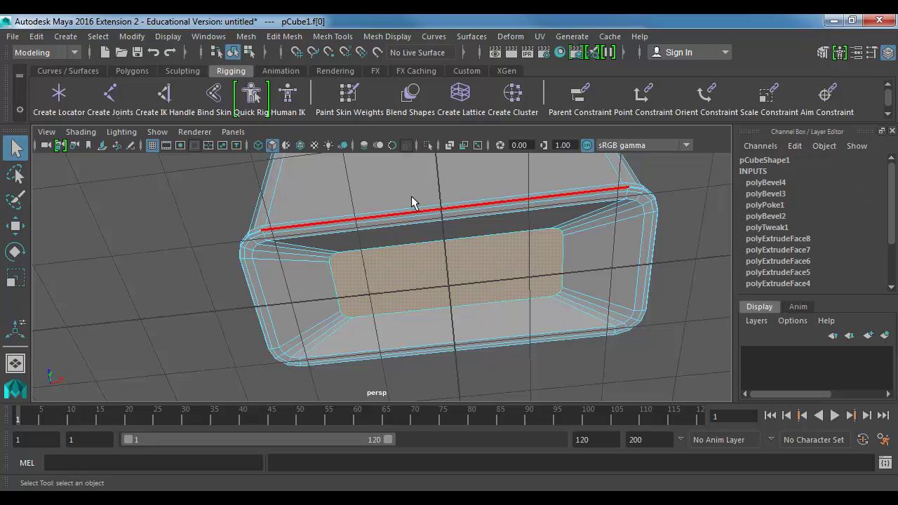
pyautogui.click(284, 36)
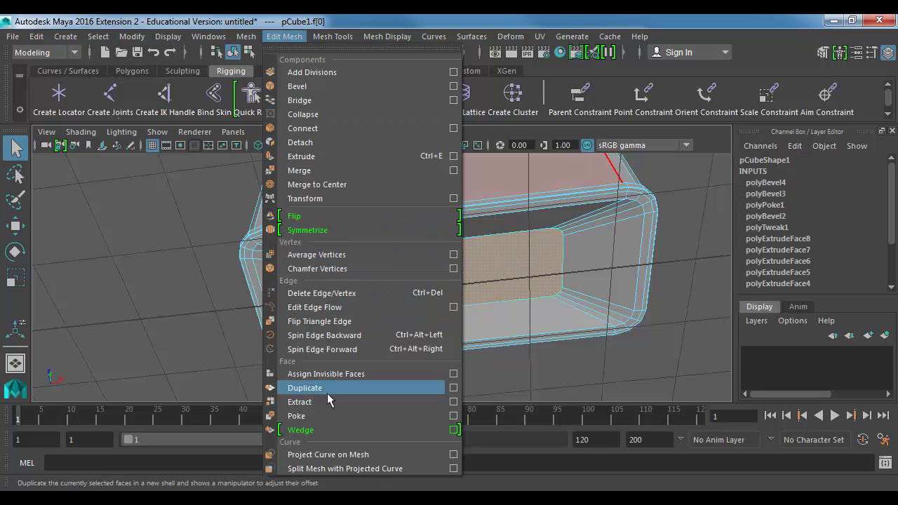
pyautogui.click(329, 416)
# Bevel the edge loop around the floor of the bottom recess and return to object mode.
pyautogui.keyDown('alt'); pyautogui.moveTo(285, 304); pyautogui.dragTo(497, 328, button='right'); pyautogui.keyUp('alt')
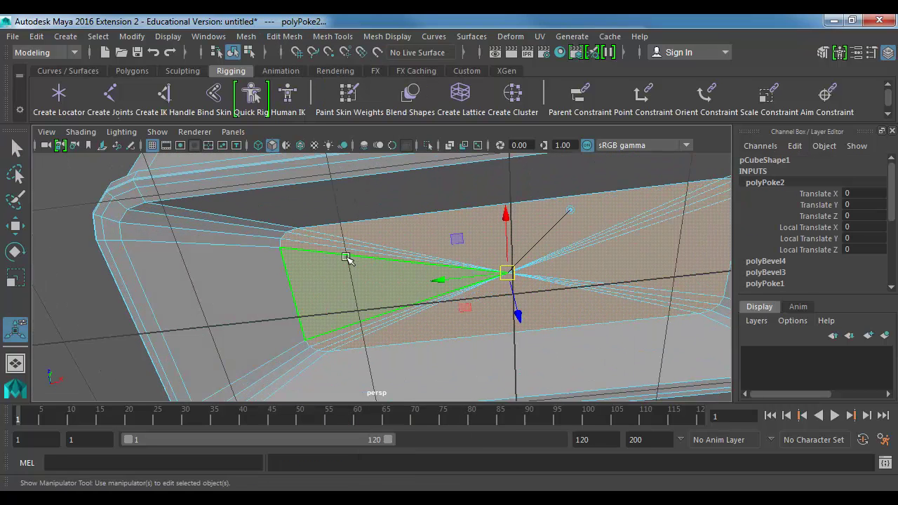
pyautogui.press('F10')
pyautogui.click(344, 226)
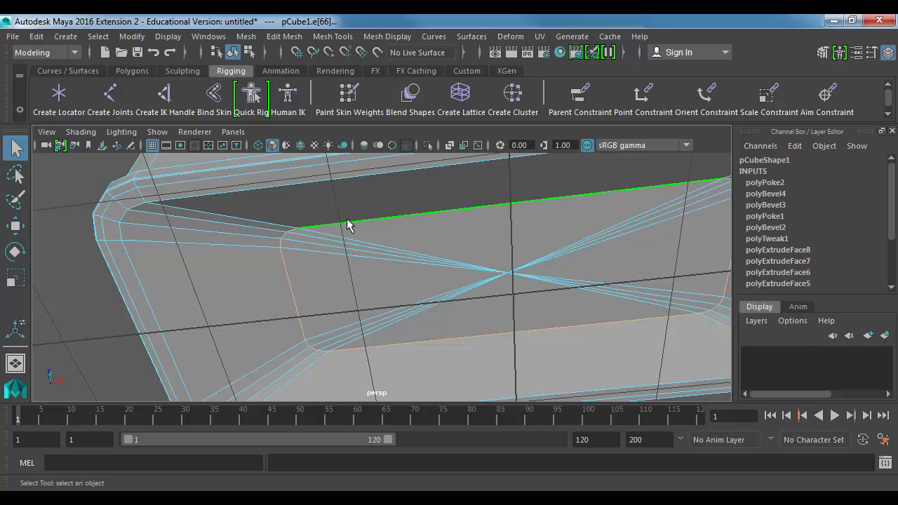
pyautogui.click(284, 38)
pyautogui.click(296, 86)
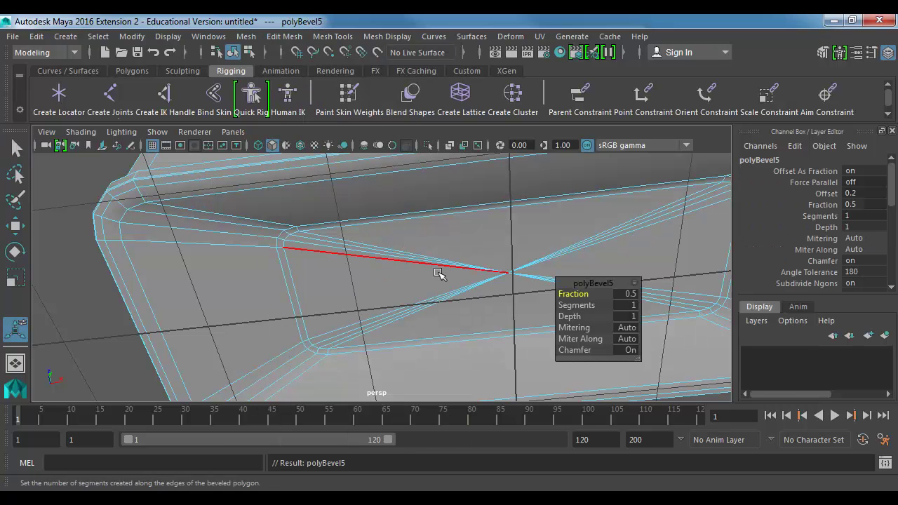
pyautogui.press('q')
pyautogui.moveTo(401, 261); pyautogui.dragTo(438, 230, button='right')
# Preview the can smoothed and examine its bottom recess and side walls.
pyautogui.press('3')
pyautogui.click(112, 325)
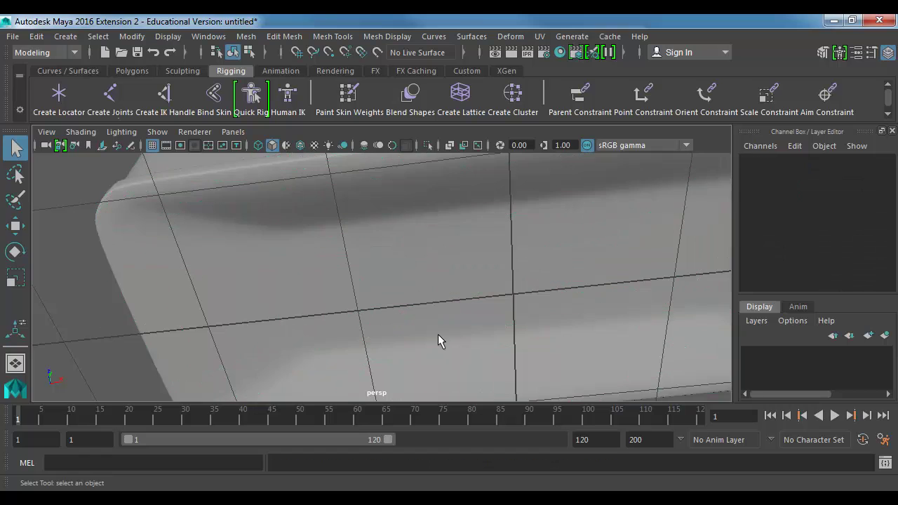
pyautogui.scroll(-4, 437, 333)
pyautogui.keyDown('alt'); pyautogui.moveTo(409, 278); pyautogui.dragTo(437, 309); pyautogui.keyUp('alt')
pyautogui.scroll(-3, 378, 287)
pyautogui.keyDown('alt'); pyautogui.moveTo(369, 284); pyautogui.dragTo(367, 318, button='middle'); pyautogui.keyUp('alt')
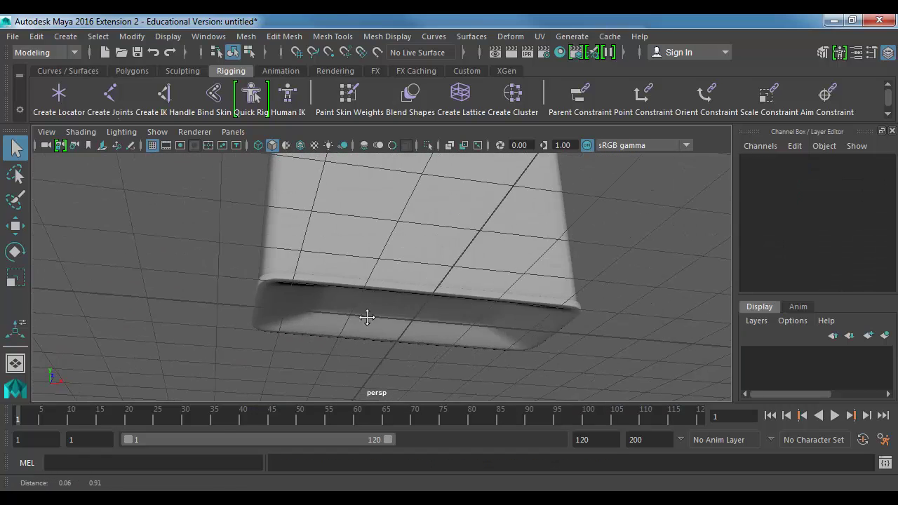
pyautogui.keyDown('alt'); pyautogui.moveTo(367, 318); pyautogui.dragTo(338, 278); pyautogui.keyUp('alt')
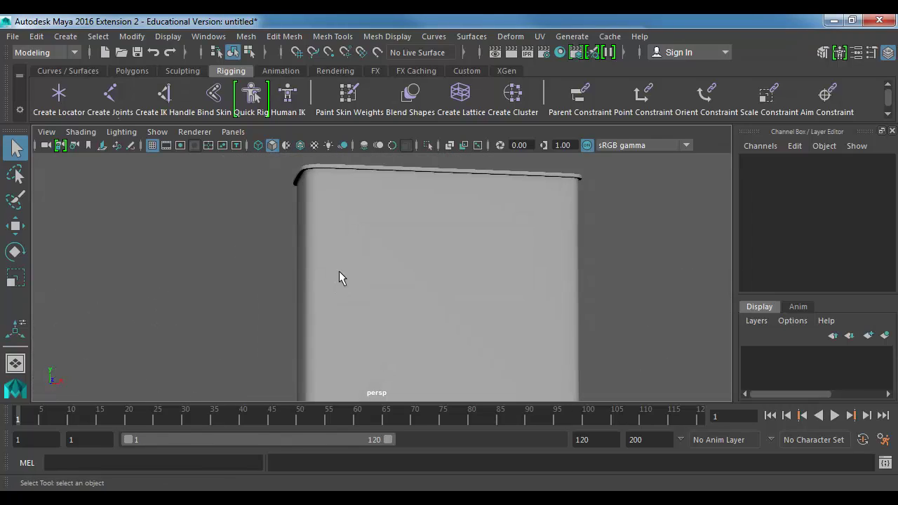
# Try scaling the unsmoothed can in depth to a Scale Z of 6.829, and undo the scaling.
pyautogui.click(340, 273)
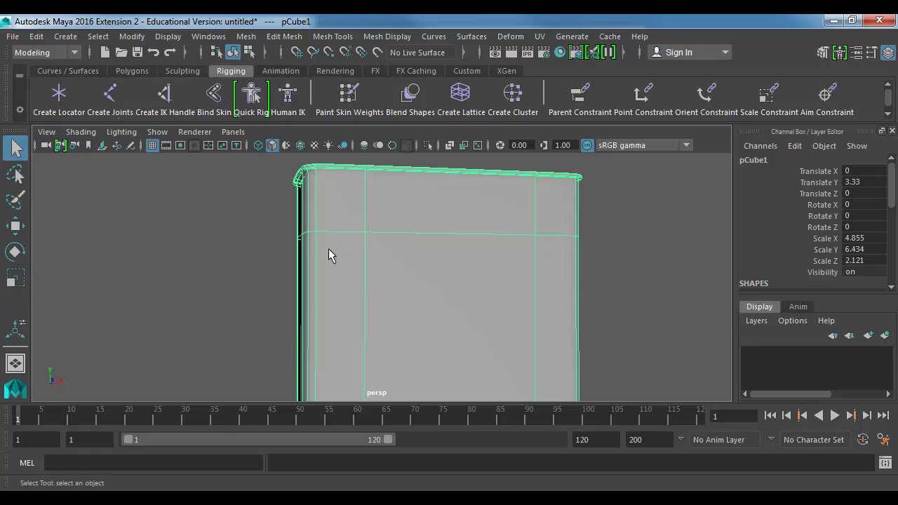
pyautogui.press('1')
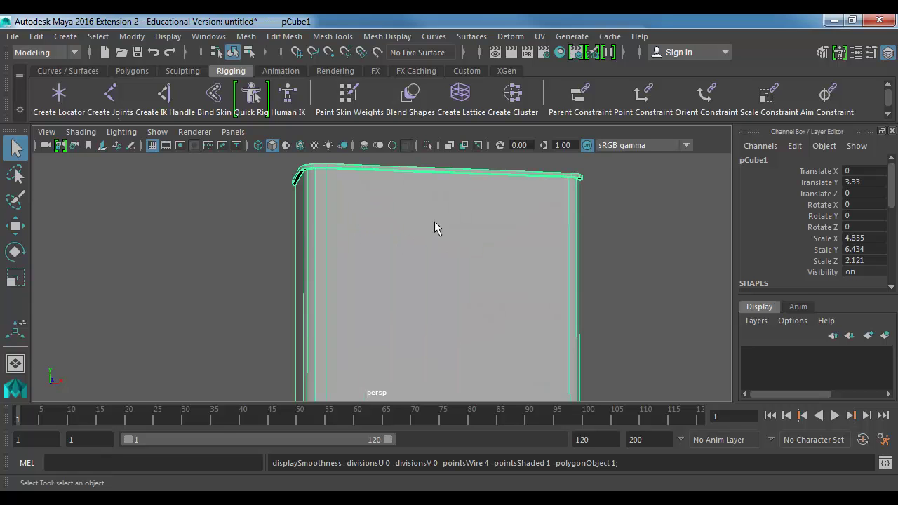
pyautogui.keyDown('alt'); pyautogui.moveTo(434, 228); pyautogui.dragTo(376, 259); pyautogui.keyUp('alt')
pyautogui.press('r')
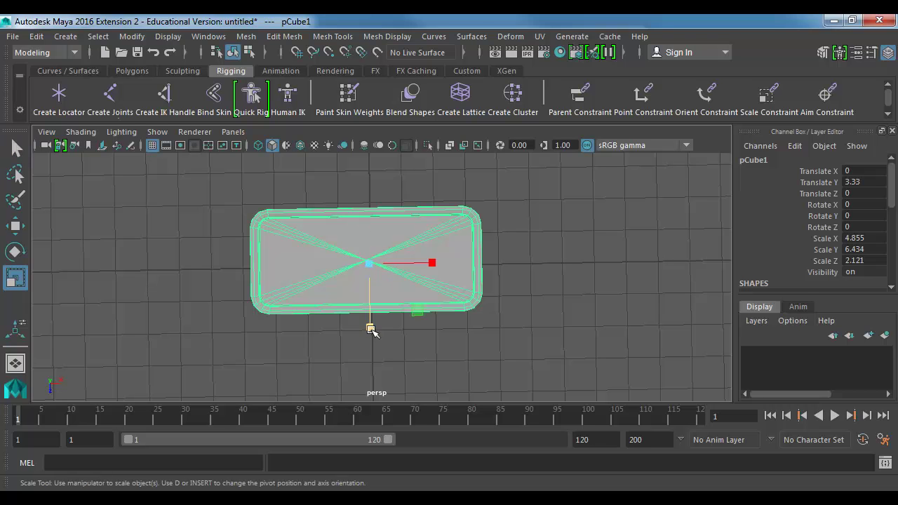
pyautogui.moveTo(371, 327); pyautogui.dragTo(367, 473)
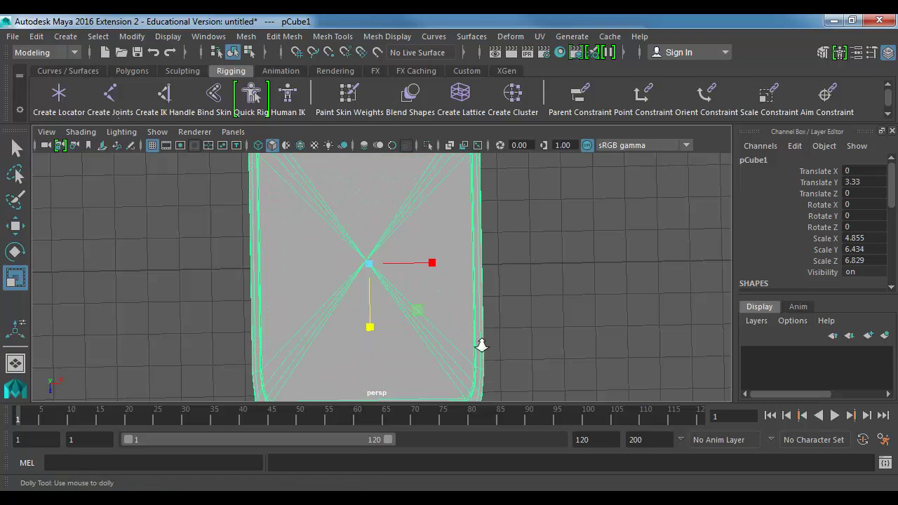
pyautogui.keyDown('alt'); pyautogui.moveTo(481, 343); pyautogui.dragTo(354, 229, button='right'); pyautogui.keyUp('alt')
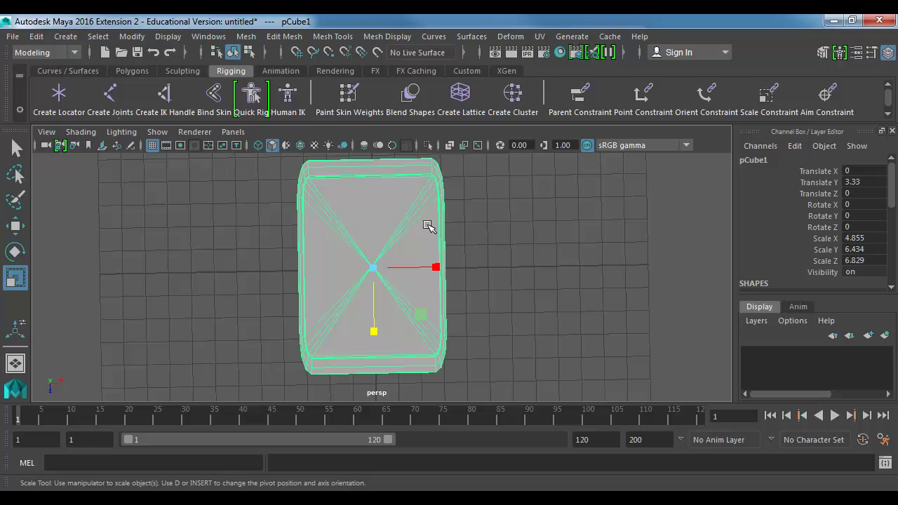
pyautogui.hotkey('ctrl', 'z')
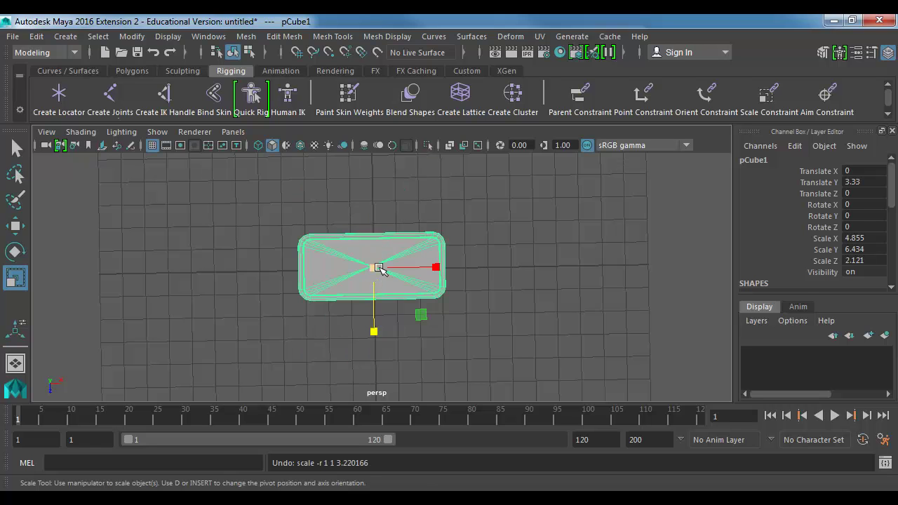
# Show the can's vertices in wireframe and frame it in the top orthographic view.
pyautogui.moveTo(369, 244); pyautogui.dragTo(315, 105, button='right')
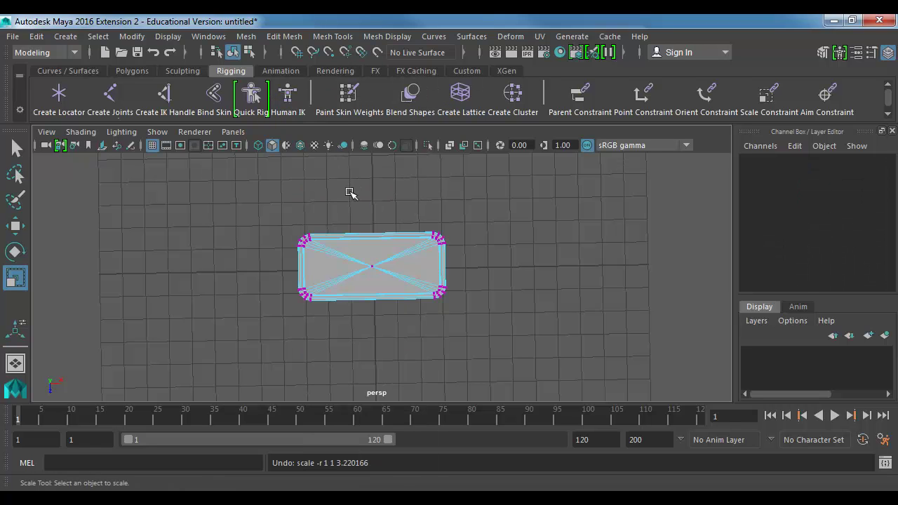
pyautogui.press('4')
pyautogui.press('space')
pyautogui.moveTo(343, 251); pyautogui.dragTo(299, 245)
pyautogui.keyDown('alt'); pyautogui.moveTo(338, 247); pyautogui.dragTo(311, 219, button='middle'); pyautogui.keyUp('alt')
pyautogui.keyDown('alt'); pyautogui.moveTo(311, 219); pyautogui.dragTo(484, 277, button='right'); pyautogui.keyUp('alt')
pyautogui.keyDown('alt'); pyautogui.moveTo(332, 237); pyautogui.dragTo(338, 276, button='middle'); pyautogui.keyUp('alt')
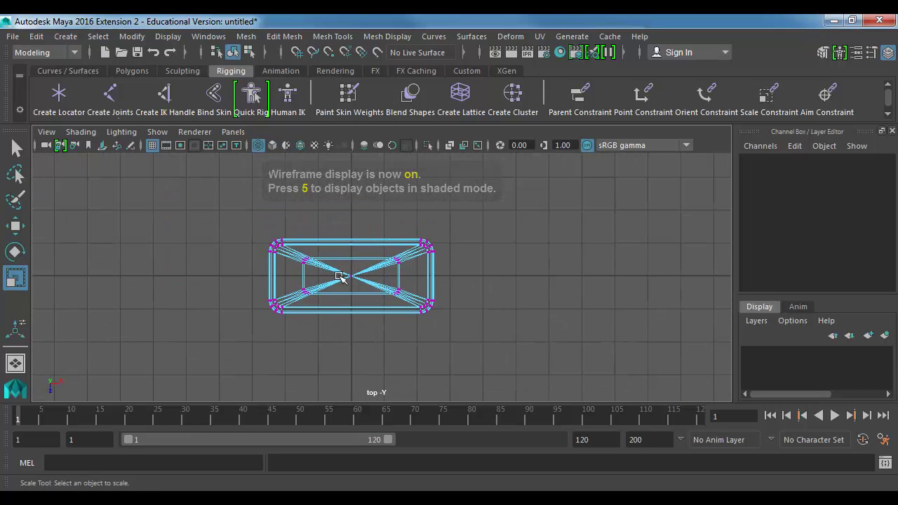
# Try moving the can's back-half vertices backward along Z and re-centring the poked centre vertices, returning to the perspective view.
pyautogui.moveTo(234, 273); pyautogui.dragTo(362, 252)
pyautogui.moveTo(505, 234); pyautogui.dragTo(505, 233)
pyautogui.press('w')
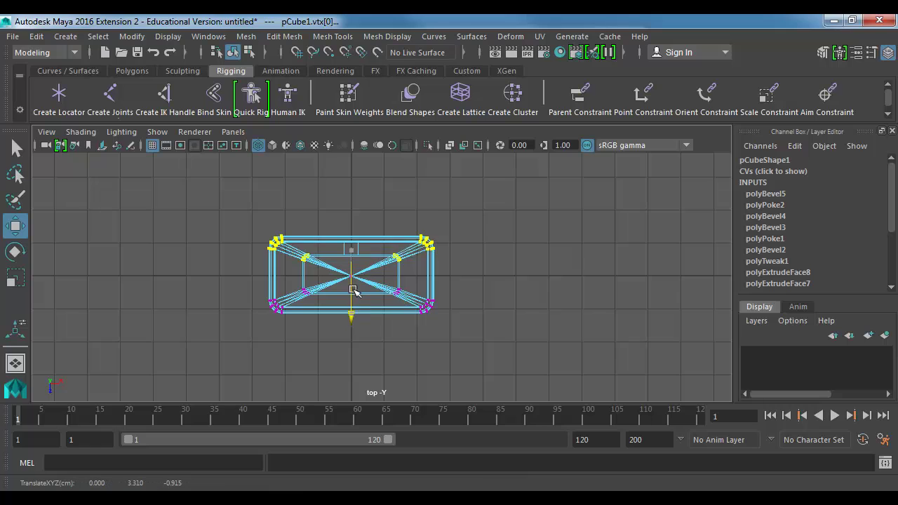
pyautogui.moveTo(362, 294); pyautogui.dragTo(364, 222)
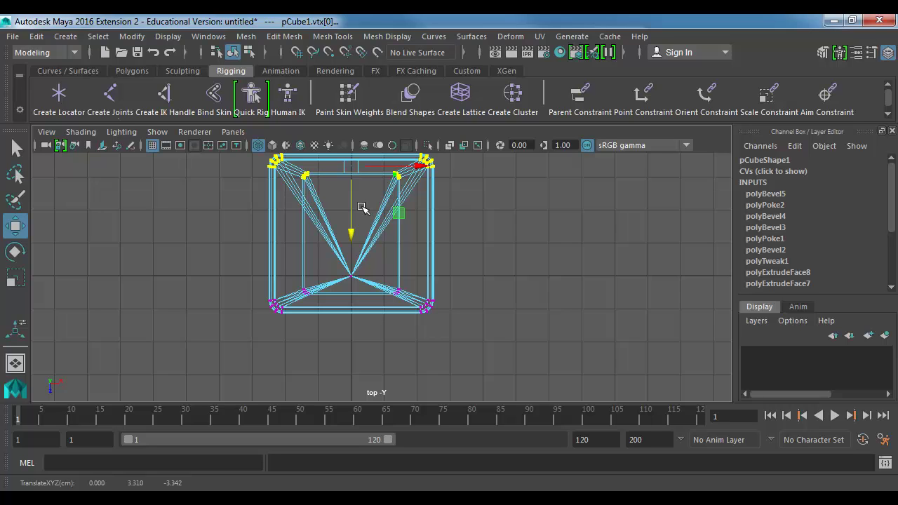
pyautogui.keyDown('alt'); pyautogui.moveTo(361, 207); pyautogui.dragTo(339, 239, button='middle'); pyautogui.keyUp('alt')
pyautogui.moveTo(318, 295)
pyautogui.mouseDown()
pyautogui.moveTo(344, 333)
pyautogui.moveTo(340, 266)
pyautogui.mouseUp()
pyautogui.press('space')
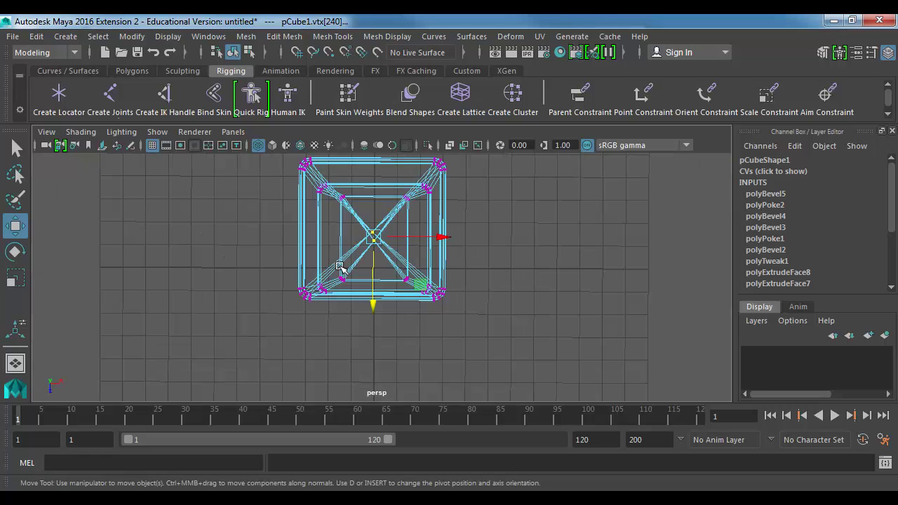
# Display the widened can shaded and smoothed in object mode and examine its proportions.
pyautogui.press('5')
pyautogui.moveTo(330, 256); pyautogui.dragTo(342, 234, button='right')
pyautogui.keyDown('alt'); pyautogui.moveTo(342, 247); pyautogui.dragTo(324, 318, button='middle'); pyautogui.keyUp('alt')
pyautogui.keyDown('alt'); pyautogui.moveTo(323, 318); pyautogui.dragTo(352, 256); pyautogui.keyUp('alt')
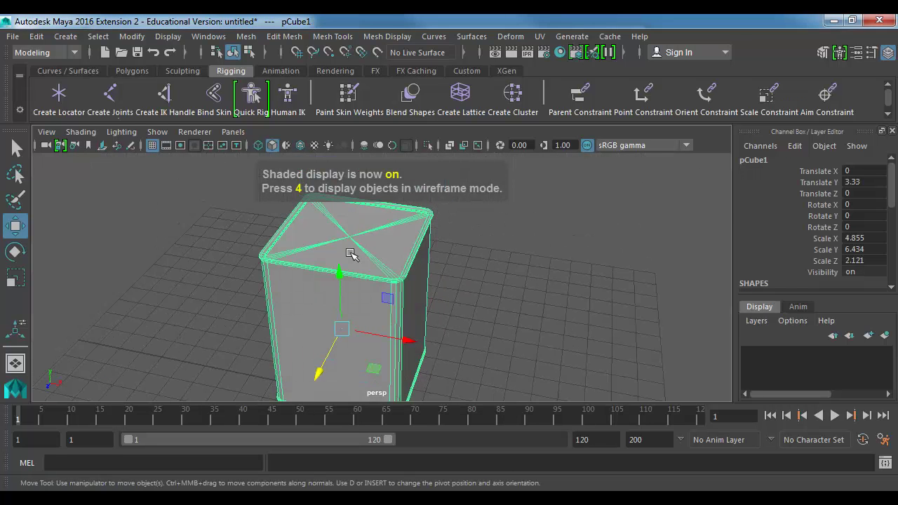
pyautogui.press('3')
pyautogui.click(467, 284)
pyautogui.moveTo(467, 284)
pyautogui.keyDown('alt'); pyautogui.mouseDown()
pyautogui.moveTo(465, 320)
pyautogui.moveTo(376, 340)
pyautogui.moveTo(447, 289)
pyautogui.mouseUp(); pyautogui.keyUp('alt')
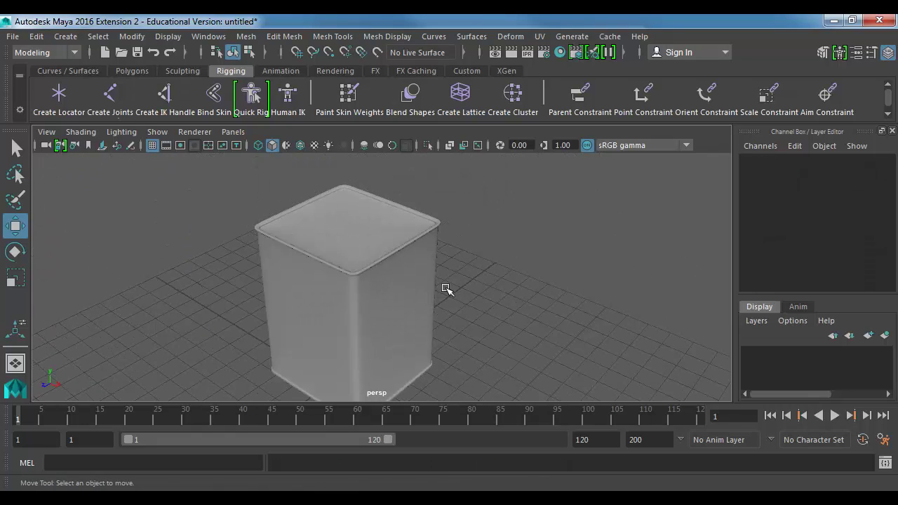
# Undo the vertex moves that widened the can and return it to object selection.
pyautogui.hotkey('ctrl', 'z')
pyautogui.hotkey('ctrl', 'z')
pyautogui.hotkey('ctrl', 'z')
pyautogui.hotkey('ctrl', 'z')
pyautogui.hotkey('ctrl', 'z')
pyautogui.hotkey('ctrl', 'z')
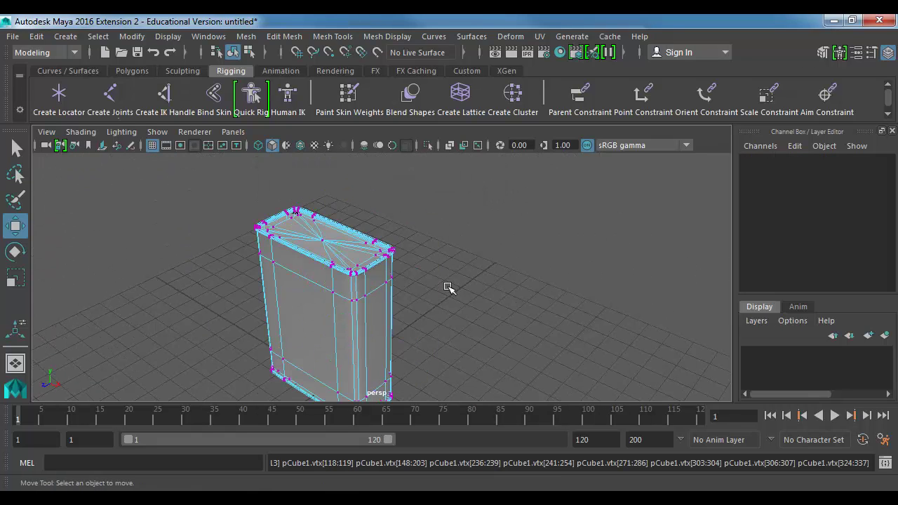
pyautogui.keyDown('alt'); pyautogui.moveTo(420, 316); pyautogui.dragTo(469, 281); pyautogui.keyUp('alt')
pyautogui.scroll(-2, 399, 263)
pyautogui.keyDown('alt'); pyautogui.moveTo(399, 263); pyautogui.dragTo(414, 332); pyautogui.keyUp('alt')
pyautogui.hotkey('ctrl', 'z')
# Create a polygon cylinder primitive for the can's spout.
pyautogui.keyDown('alt'); pyautogui.moveTo(316, 295); pyautogui.dragTo(471, 339, button='right'); pyautogui.keyUp('alt')
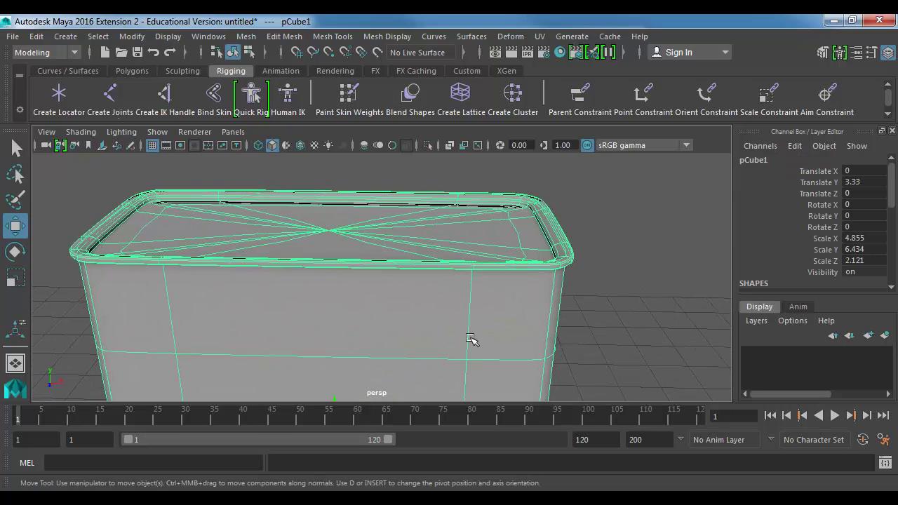
pyautogui.hotkey('alt', 'Tab')
pyautogui.click(65, 36)
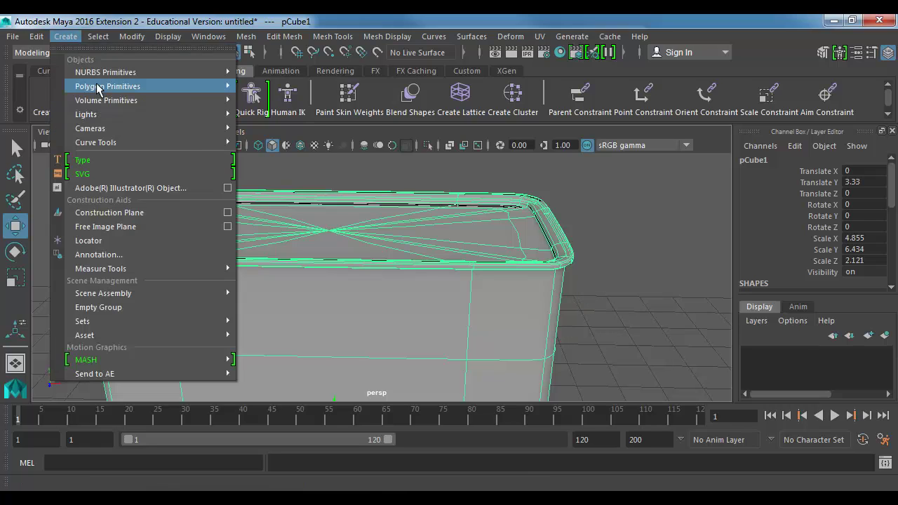
pyautogui.moveTo(105, 86)
pyautogui.click(267, 126)
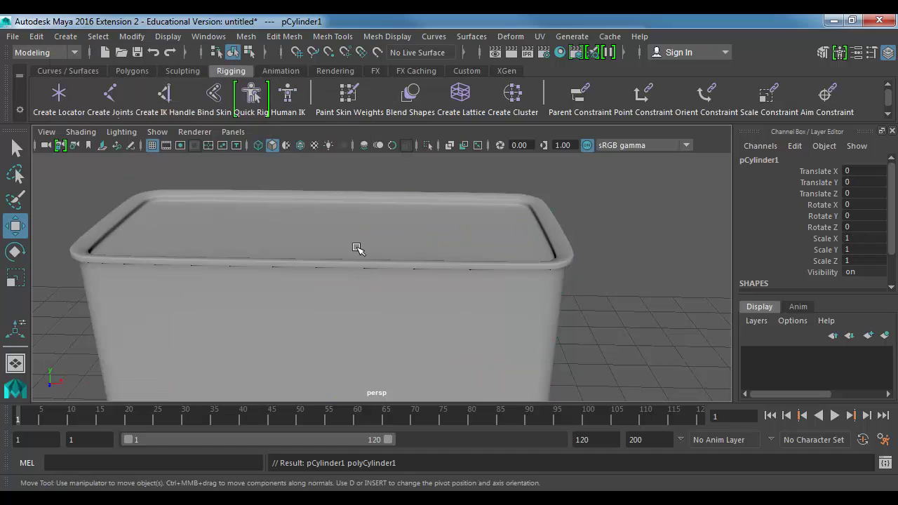
# Raise the cylinder to the can's top at Translate Y 6.306.
pyautogui.scroll(-5, 355, 249)
pyautogui.scroll(4, 256, 265)
pyautogui.moveTo(397, 289); pyautogui.dragTo(397, 107)
pyautogui.keyDown('alt'); pyautogui.moveTo(488, 171); pyautogui.dragTo(486, 288, button='middle'); pyautogui.keyUp('alt')
pyautogui.scroll(2, 487, 289)
pyautogui.keyDown('alt'); pyautogui.moveTo(487, 288); pyautogui.dragTo(561, 308, button='right'); pyautogui.keyUp('alt')
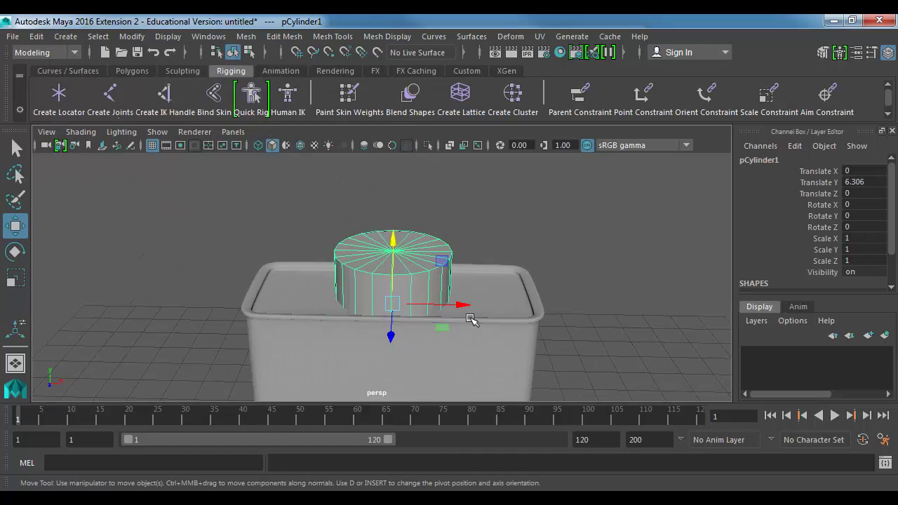
# Scale the cylinder uniformly to 0.615 and move it toward one end of the can's top at Translate X -1.438.
pyautogui.moveTo(457, 306); pyautogui.dragTo(404, 304)
pyautogui.press('r')
pyautogui.moveTo(343, 301); pyautogui.dragTo(309, 306)
pyautogui.press('w')
pyautogui.moveTo(379, 303); pyautogui.dragTo(351, 305)
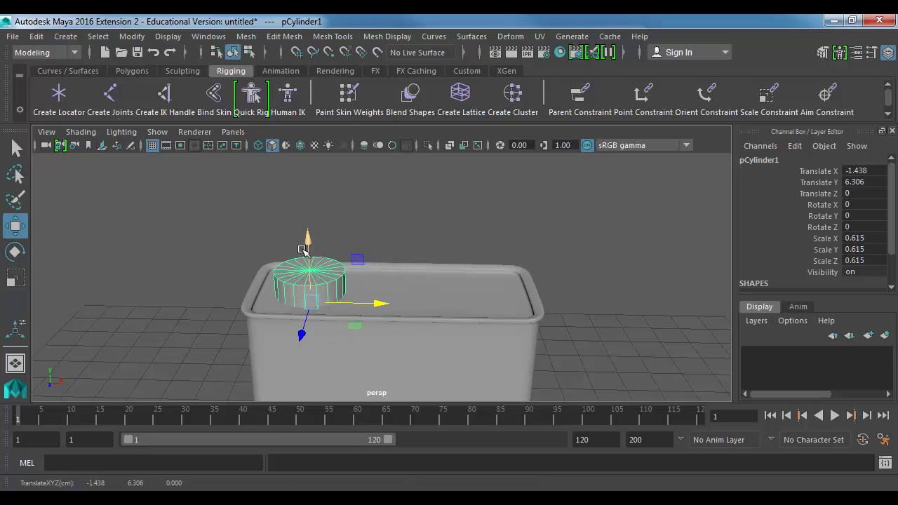
# Raise the cylinder to Translate Y 6.509 and scale it uniformly down to 0.395.
pyautogui.moveTo(308, 242); pyautogui.dragTo(309, 232)
pyautogui.press('r')
pyautogui.moveTo(317, 293); pyautogui.dragTo(299, 289)
pyautogui.scroll(10, 411, 301)
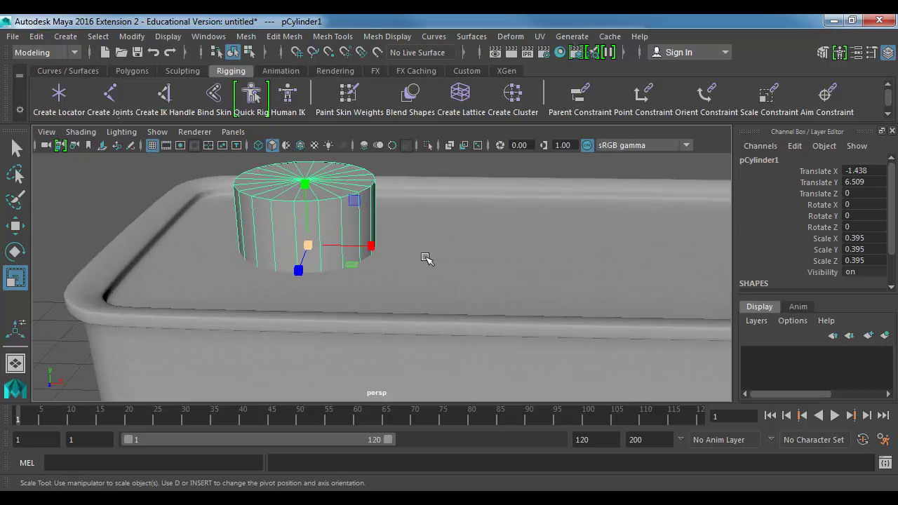
# Bevel the edge loop around the cylinder's top rim.
pyautogui.press('f')
pyautogui.scroll(4, 404, 296)
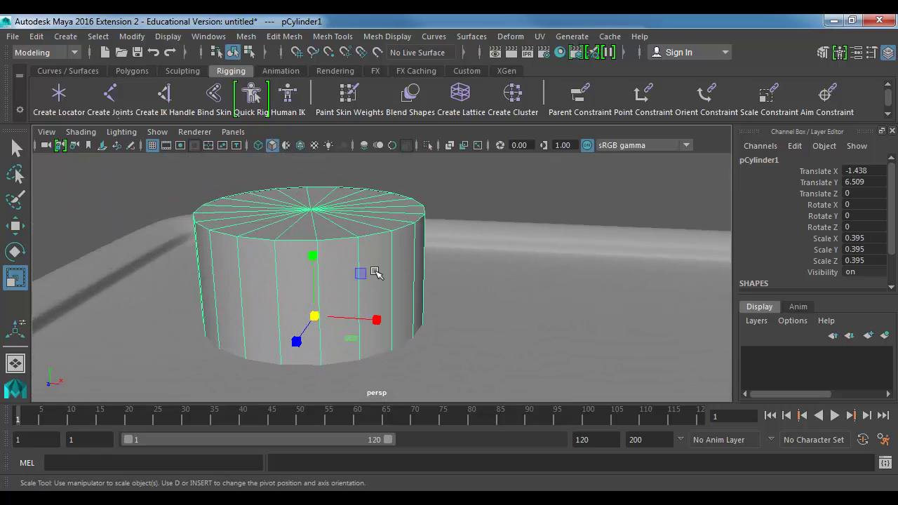
pyautogui.rightClick(327, 227)
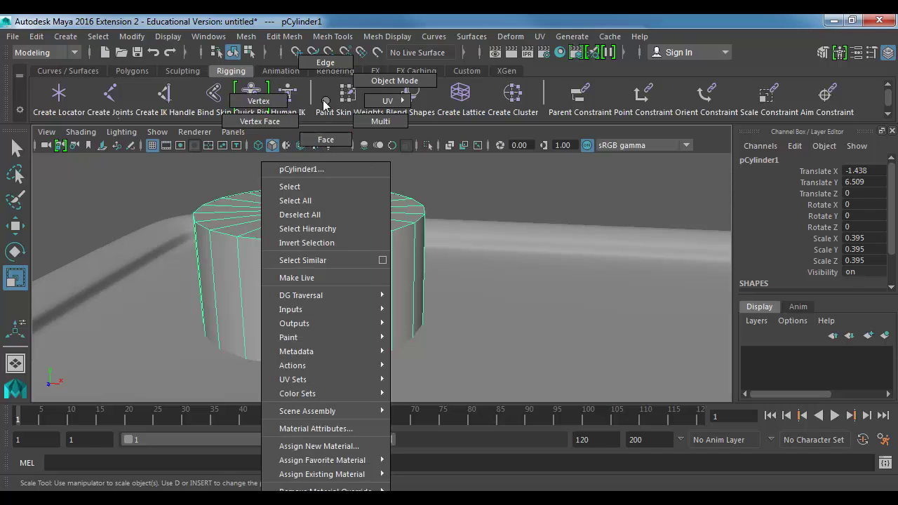
pyautogui.click(325, 64)
pyautogui.doubleClick(320, 235)
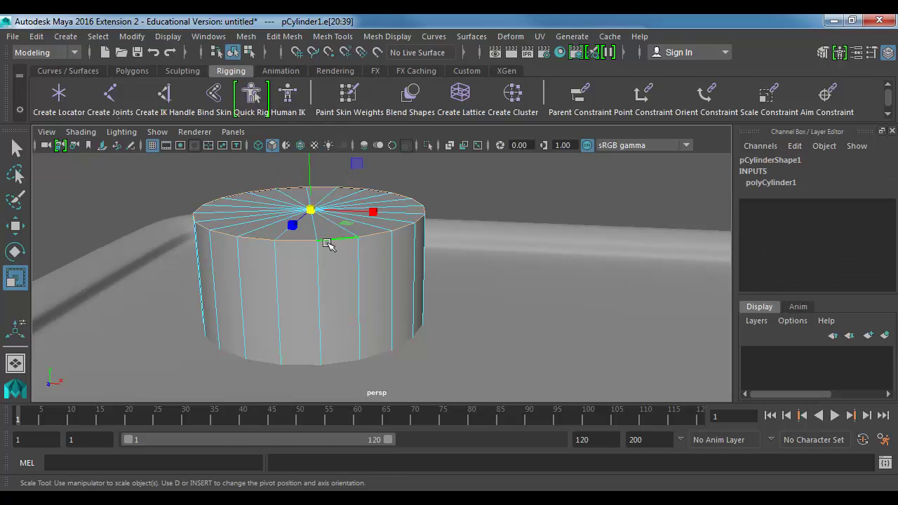
pyautogui.keyDown('shift'); pyautogui.rightClick(318, 247); pyautogui.keyUp('shift')
pyautogui.click(343, 252)
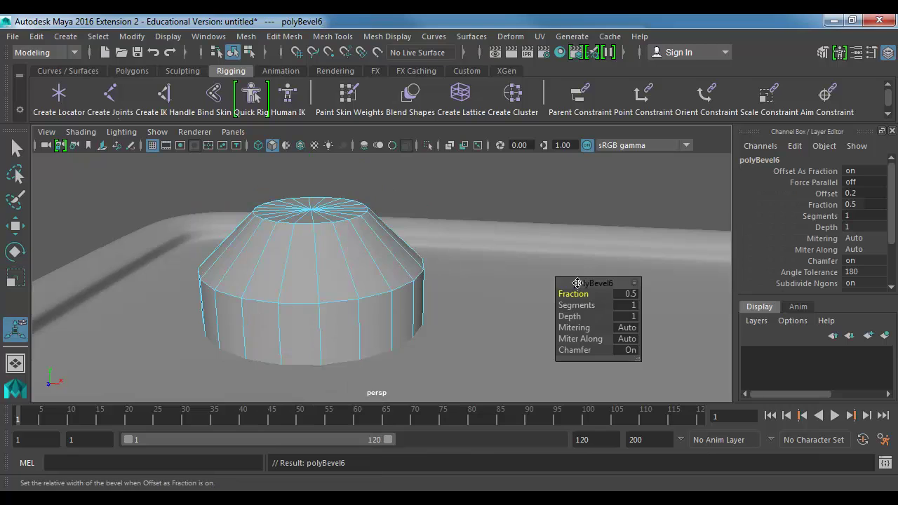
# Set the rim bevel's Fraction to 0.1 and Segments to 2.
pyautogui.click(618, 294)
pyautogui.write('0.1')
pyautogui.press('Return')
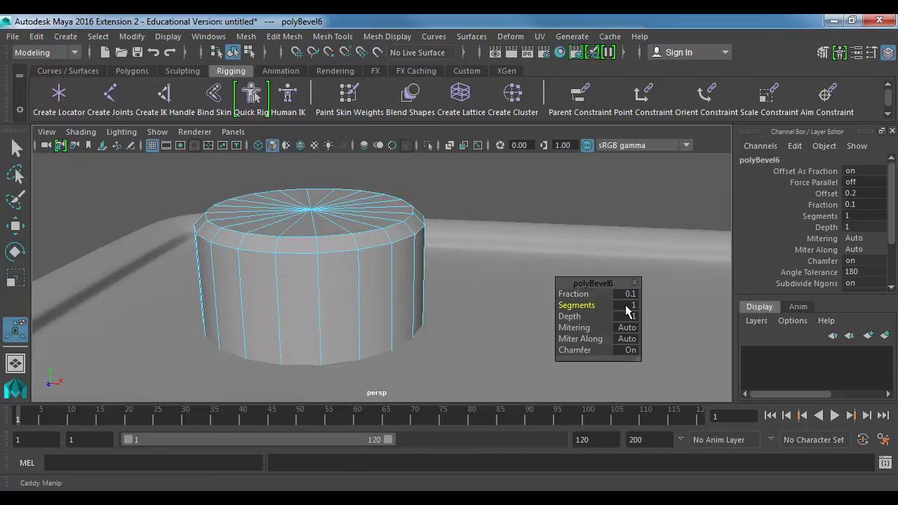
pyautogui.click(626, 305)
pyautogui.write('2')
pyautogui.press('Return')
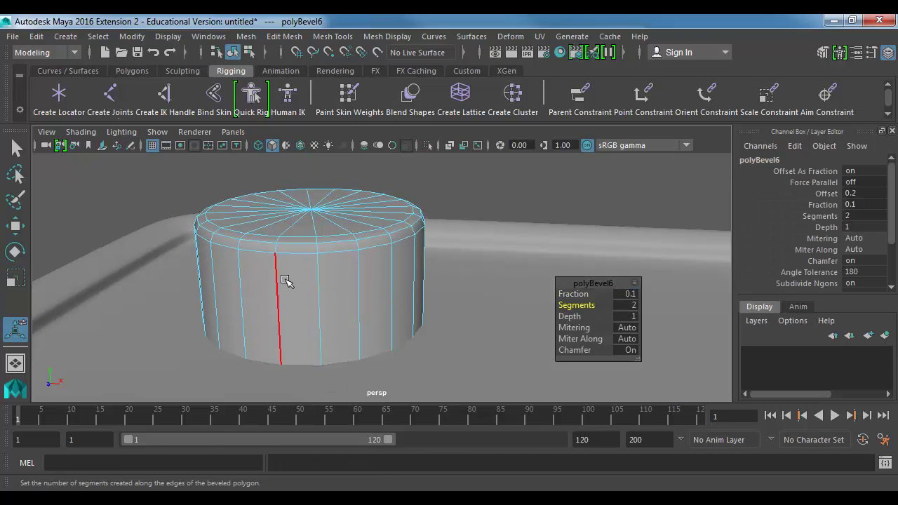
# Insert two edge loops just below the cylinder's bevelled rim and scale the upper one inward to 0.958 to form a groove.
pyautogui.moveTo(285, 279); pyautogui.dragTo(232, 197, button='right')
pyautogui.moveTo(279, 269); pyautogui.dragTo(279, 272)
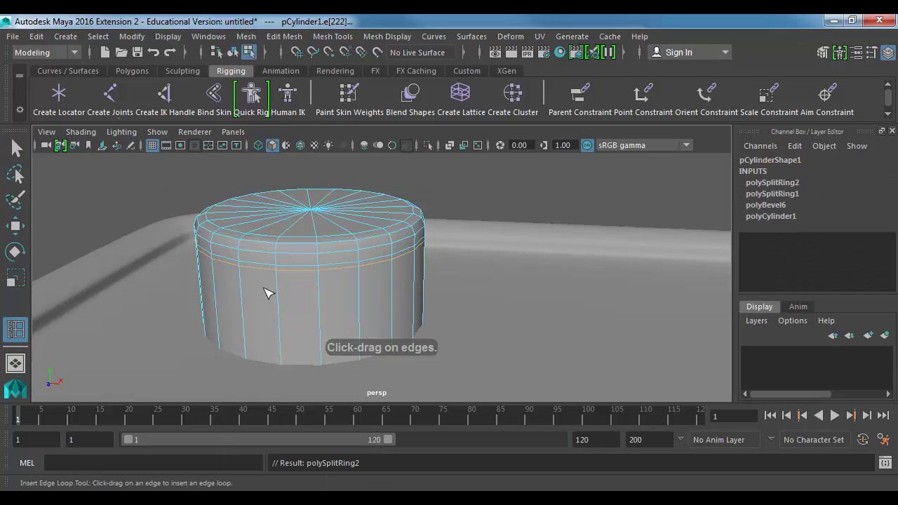
pyautogui.scroll(4, 292, 297)
pyautogui.press('w')
pyautogui.click(287, 270)
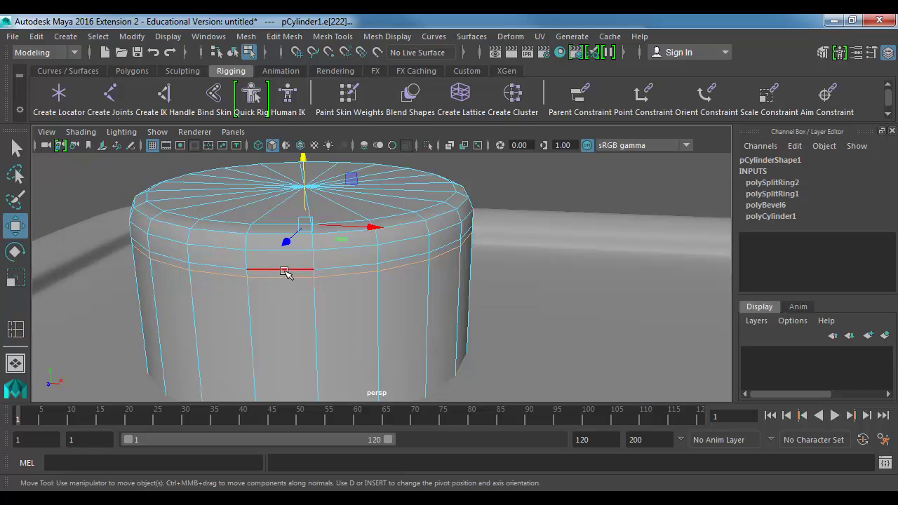
pyautogui.press('r')
pyautogui.moveTo(377, 264); pyautogui.dragTo(370, 266, button='middle')
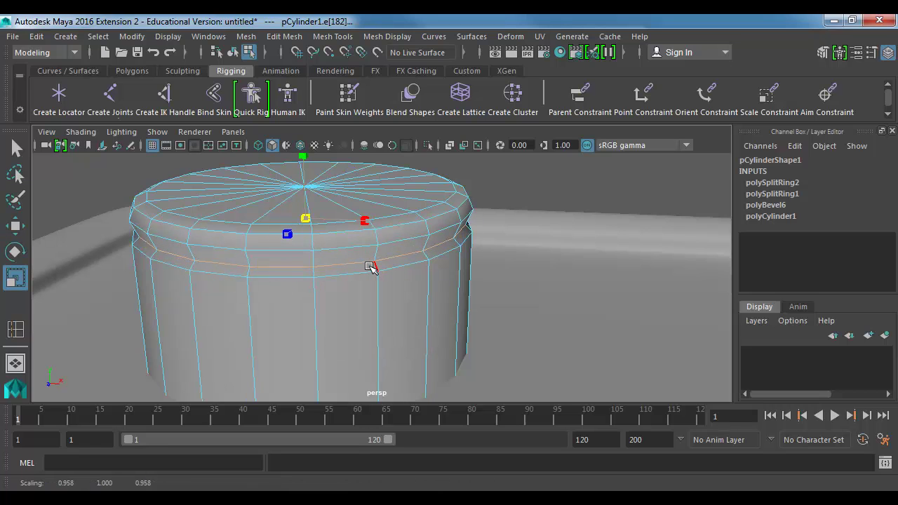
# Lower the edge loop directly above the groove to narrow it, and return the cylinder to object mode.
pyautogui.doubleClick(265, 249)
pyautogui.press('w')
pyautogui.moveTo(304, 167); pyautogui.dragTo(304, 178)
pyautogui.keyDown('alt'); pyautogui.moveTo(278, 247); pyautogui.dragTo(246, 286); pyautogui.keyUp('alt')
pyautogui.moveTo(199, 259); pyautogui.dragTo(203, 245, button='right')
# Preview the cylinder smoothed, return it to unsmoothed display, and examine the groove up close.
pyautogui.keyDown('alt'); pyautogui.moveTo(198, 249); pyautogui.dragTo(263, 283); pyautogui.keyUp('alt')
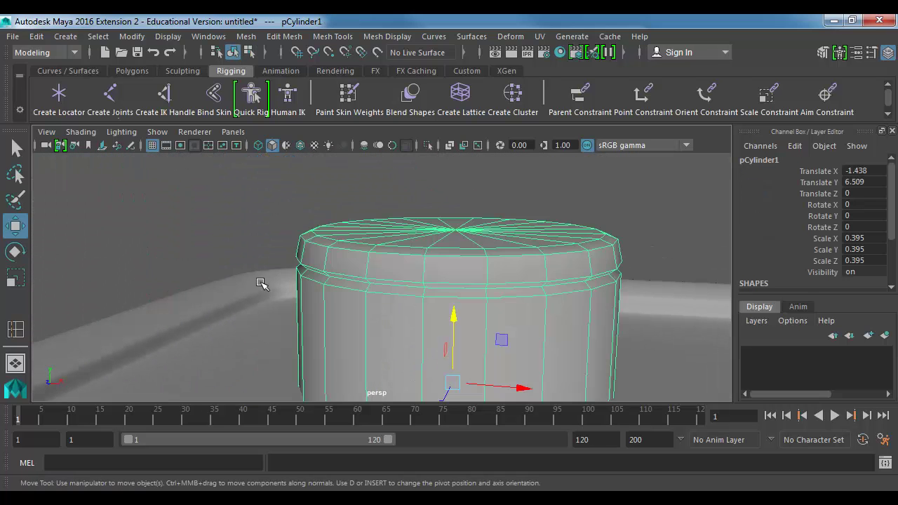
pyautogui.press('3')
pyautogui.press('1')
pyautogui.click(227, 237)
pyautogui.keyDown('alt'); pyautogui.moveTo(432, 324); pyautogui.dragTo(523, 311, button='right'); pyautogui.keyUp('alt')
pyautogui.click(337, 284)
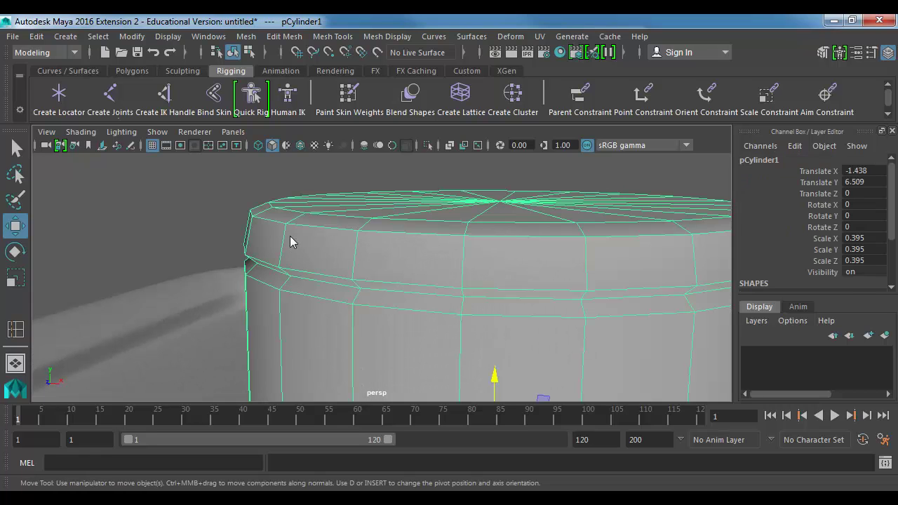
# Bevel the cylinder's top rim loop together with the edge loops bordering and inside the groove, keeping Fraction at 0.5.
pyautogui.moveTo(290, 237); pyautogui.dragTo(288, 216, button='right')
pyautogui.doubleClick(262, 220)
pyautogui.keyDown('shift'); pyautogui.doubleClick(261, 261); pyautogui.keyUp('shift')
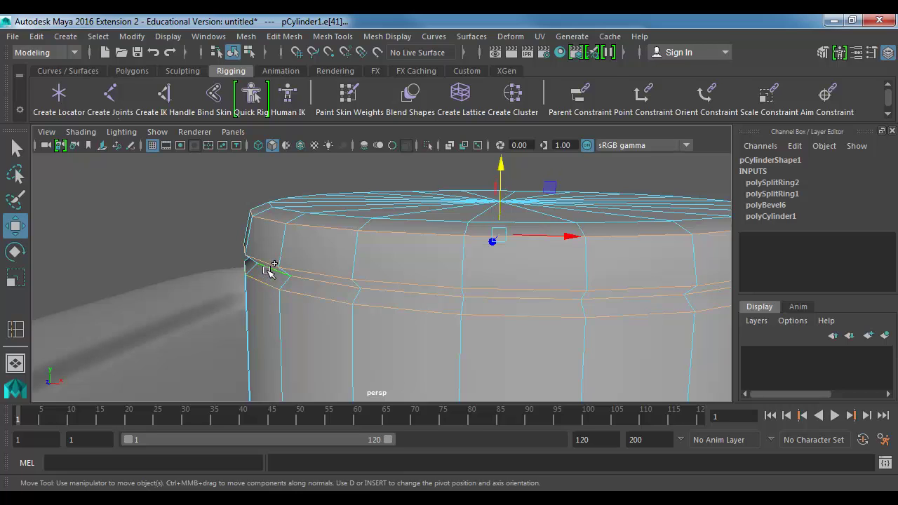
pyautogui.keyDown('shift'); pyautogui.moveTo(303, 244); pyautogui.dragTo(338, 241, button='right'); pyautogui.keyUp('shift')
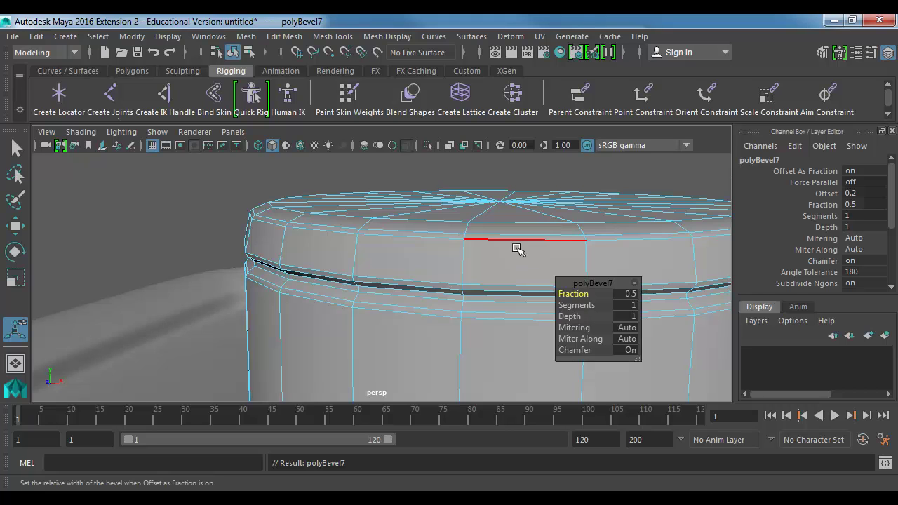
# Return the cylinder to object mode and display it smoothed to check the groove and base.
pyautogui.moveTo(347, 211); pyautogui.dragTo(368, 183, button='right')
pyautogui.press('3')
pyautogui.click(238, 186)
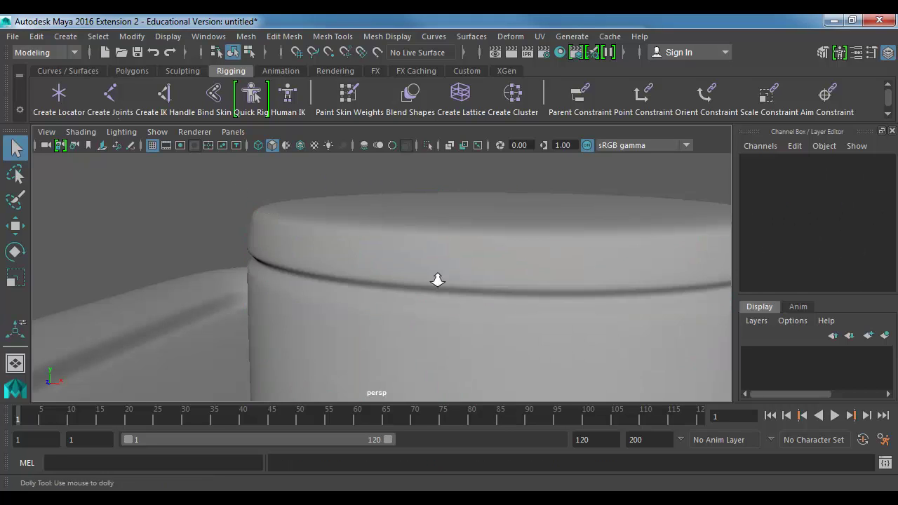
pyautogui.keyDown('alt'); pyautogui.moveTo(437, 281); pyautogui.dragTo(429, 304, button='right'); pyautogui.keyUp('alt')
pyautogui.keyDown('alt'); pyautogui.moveTo(429, 305); pyautogui.dragTo(390, 250, button='middle'); pyautogui.keyUp('alt')
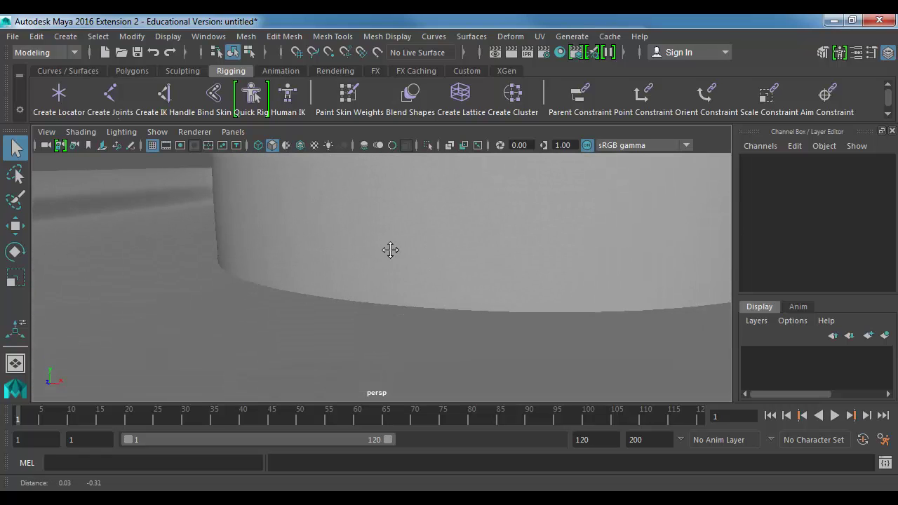
# Delete the cylinder's bottom cap faces, working in the front wireframe view.
pyautogui.click(395, 239)
pyautogui.press('space')
pyautogui.moveTo(395, 239); pyautogui.dragTo(394, 263)
pyautogui.press('f')
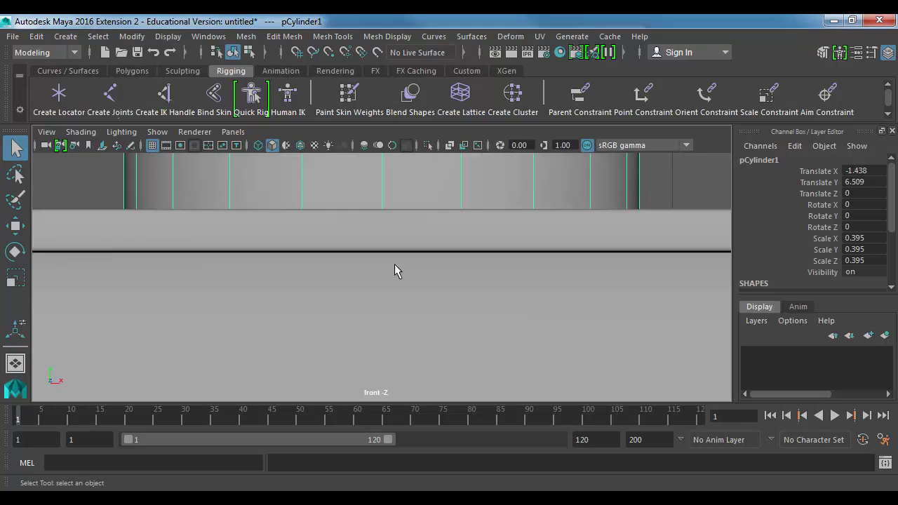
pyautogui.press('4')
pyautogui.keyDown('alt'); pyautogui.moveTo(556, 310); pyautogui.dragTo(518, 305, button='right'); pyautogui.keyUp('alt')
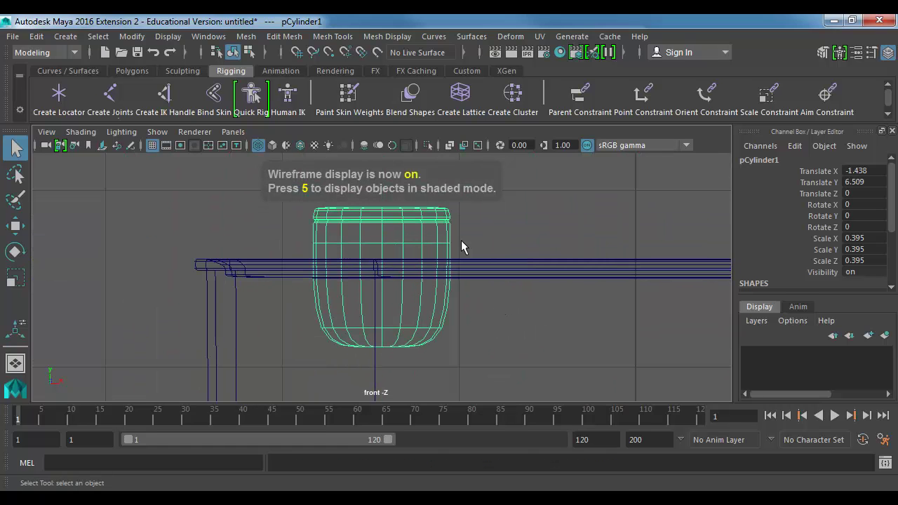
pyautogui.moveTo(435, 324); pyautogui.dragTo(432, 139, button='right')
pyautogui.moveTo(322, 372); pyautogui.dragTo(308, 375)
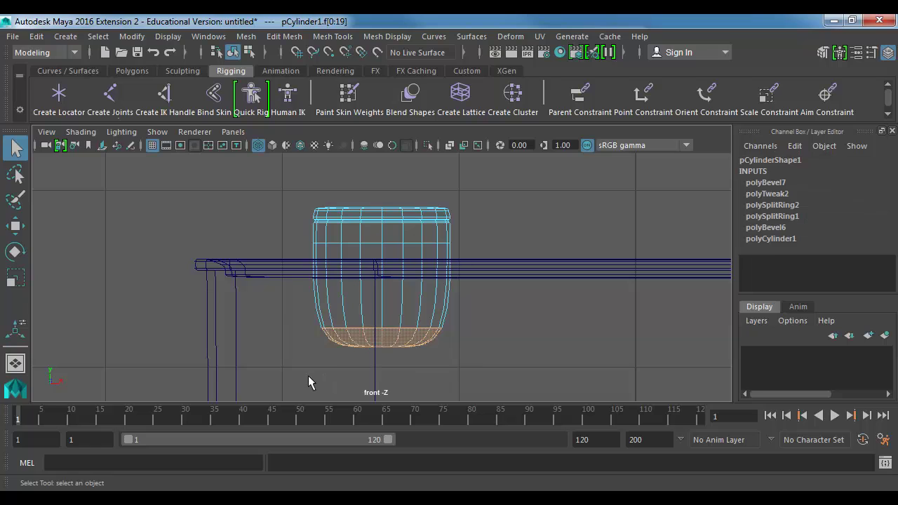
pyautogui.press('Delete')
# Raise the cylinder's bottom ring of vertices to just below the can's top surface, and return to shaded perspective object mode.
pyautogui.moveTo(352, 323); pyautogui.dragTo(286, 97, button='right')
pyautogui.moveTo(552, 412); pyautogui.dragTo(552, 411)
pyautogui.press('w')
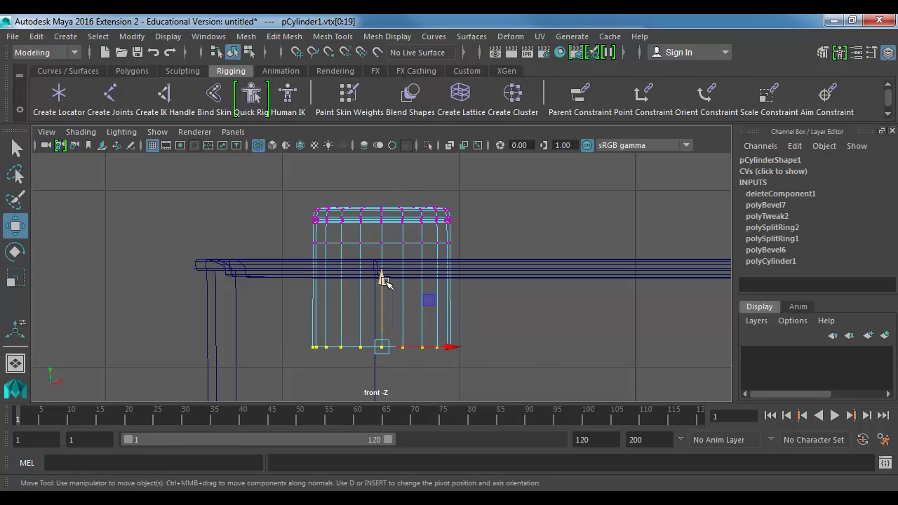
pyautogui.moveTo(385, 281); pyautogui.dragTo(380, 193)
pyautogui.press('space')
pyautogui.press('5')
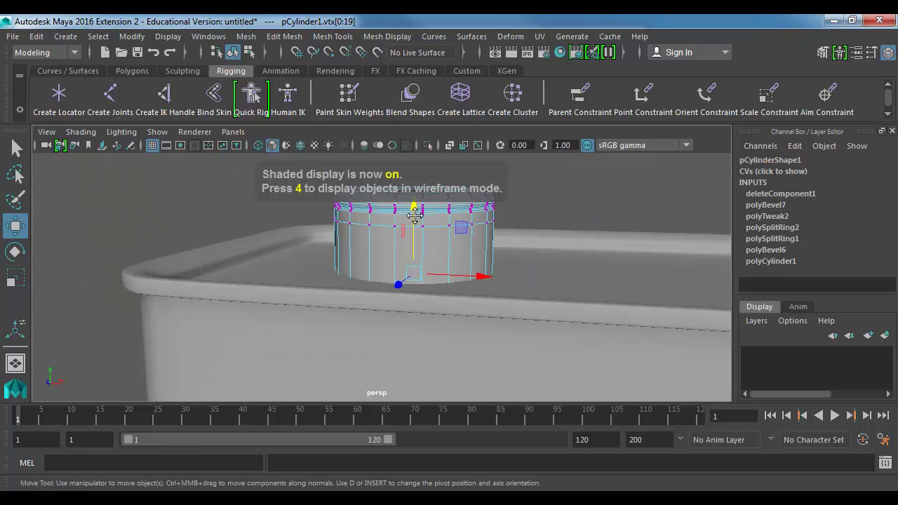
pyautogui.keyDown('alt'); pyautogui.moveTo(415, 216); pyautogui.dragTo(397, 242, button='middle'); pyautogui.keyUp('alt')
pyautogui.moveTo(414, 259); pyautogui.dragTo(434, 238, button='right')
# Examine the shortened cylinder on the can's top from several angles.
pyautogui.keyDown('alt'); pyautogui.click(526, 236); pyautogui.keyUp('alt')
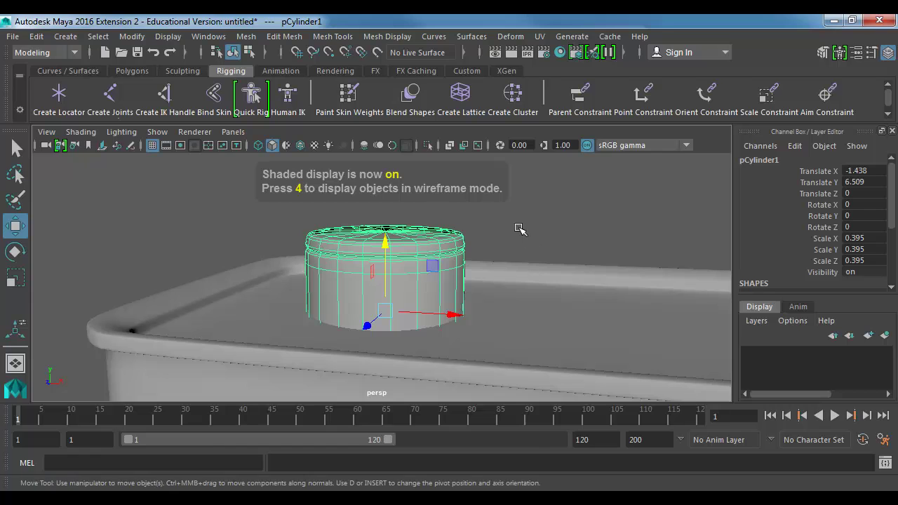
pyautogui.click(519, 229)
pyautogui.keyDown('alt'); pyautogui.moveTo(519, 231); pyautogui.dragTo(499, 260); pyautogui.keyUp('alt')
pyautogui.keyDown('alt'); pyautogui.moveTo(499, 260); pyautogui.dragTo(318, 258, button='right'); pyautogui.keyUp('alt')
pyautogui.keyDown('alt'); pyautogui.moveTo(318, 258); pyautogui.dragTo(348, 243, button='middle'); pyautogui.keyUp('alt')
pyautogui.moveTo(506, 300)
pyautogui.keyDown('alt'); pyautogui.mouseDown(button='right')
pyautogui.moveTo(332, 267)
pyautogui.moveTo(519, 292)
pyautogui.mouseUp(button='right'); pyautogui.keyUp('alt')
pyautogui.keyDown('alt'); pyautogui.moveTo(519, 292); pyautogui.dragTo(377, 321); pyautogui.keyUp('alt')
pyautogui.keyDown('alt'); pyautogui.moveTo(377, 320); pyautogui.dragTo(429, 327, button='right'); pyautogui.keyUp('alt')
# Move the vertices of the groove and its surrounding loops down the cylinder in the front view to make the cap taller.
pyautogui.click(386, 295)
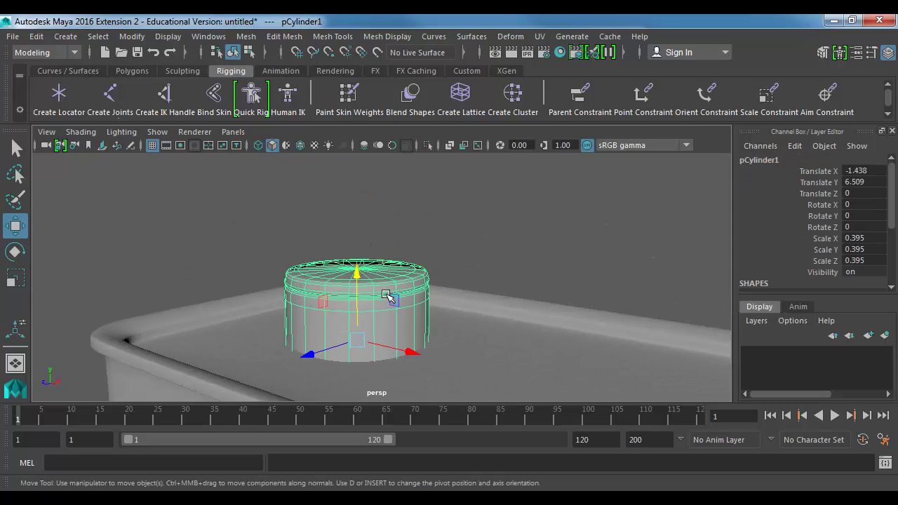
pyautogui.press('space')
pyautogui.moveTo(386, 295); pyautogui.dragTo(386, 316)
pyautogui.keyDown('alt'); pyautogui.moveTo(371, 251); pyautogui.dragTo(347, 296, button='middle'); pyautogui.keyUp('alt')
pyautogui.keyDown('alt'); pyautogui.moveTo(348, 297); pyautogui.dragTo(433, 300, button='right'); pyautogui.keyUp('alt')
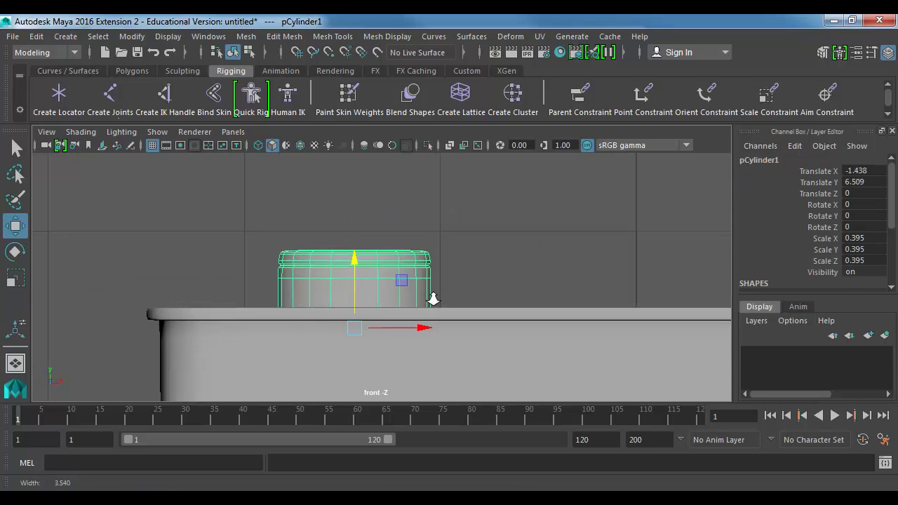
pyautogui.scroll(2, 397, 273)
pyautogui.moveTo(349, 253); pyautogui.dragTo(264, 102, button='right')
pyautogui.press('4')
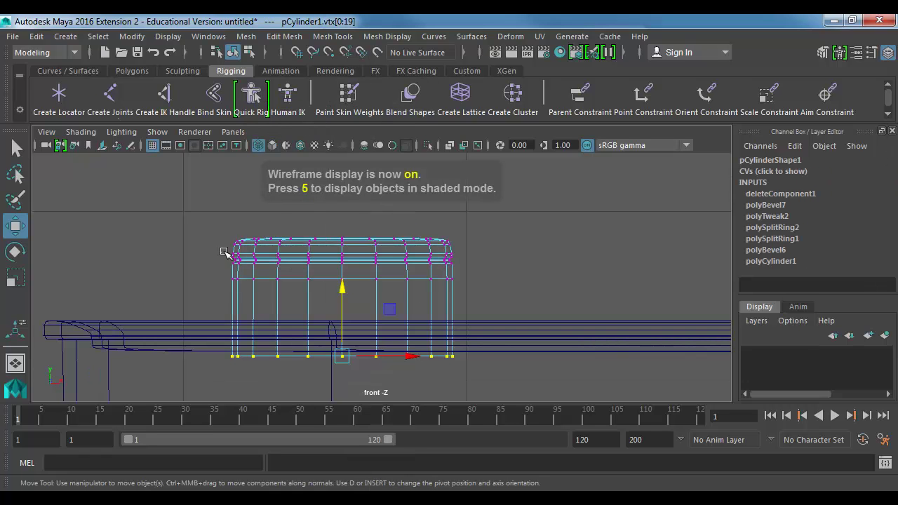
pyautogui.moveTo(467, 300); pyautogui.dragTo(467, 300)
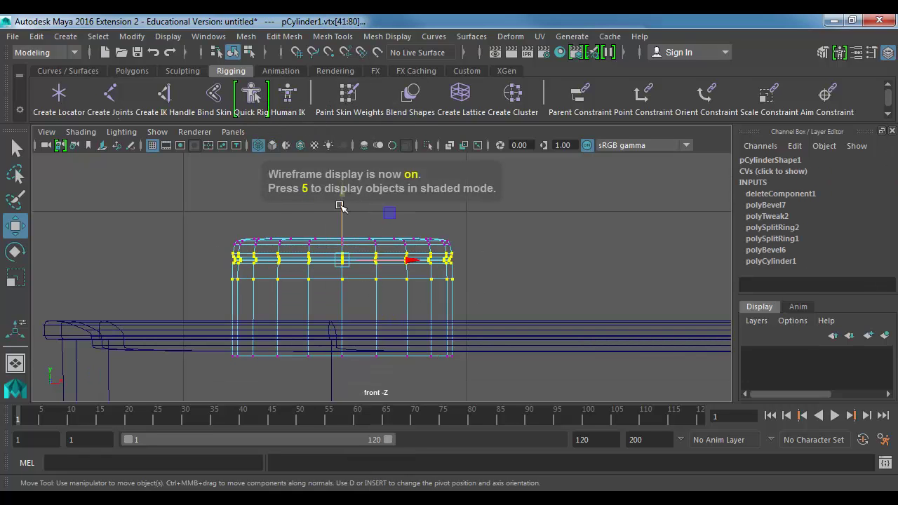
pyautogui.moveTo(339, 206)
pyautogui.mouseDown()
pyautogui.moveTo(352, 244)
pyautogui.moveTo(351, 207)
pyautogui.mouseUp()
pyautogui.press('space')
pyautogui.press('5')
pyautogui.click(294, 253)
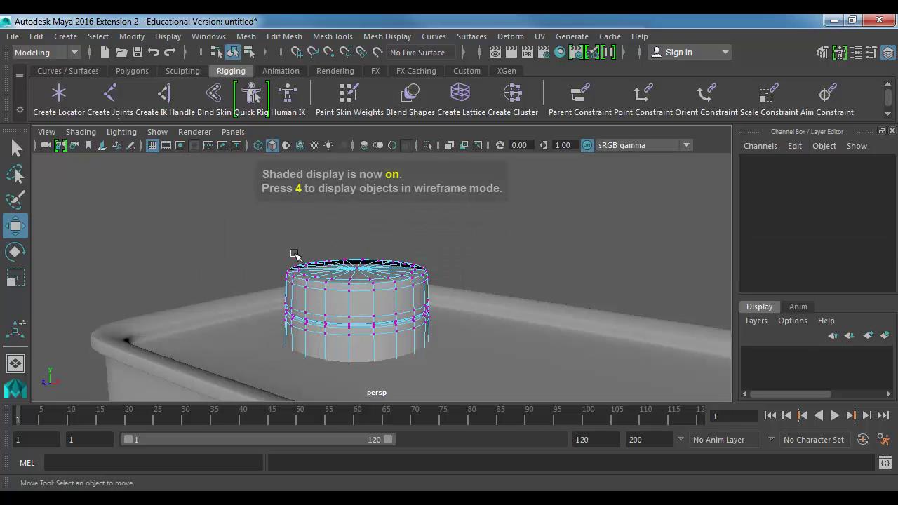
pyautogui.moveTo(367, 280); pyautogui.dragTo(386, 256, button='right')
pyautogui.click(460, 278)
# Examine the capped spout's proportions against the whole can.
pyautogui.scroll(-2, 464, 280)
pyautogui.scroll(-3, 464, 281)
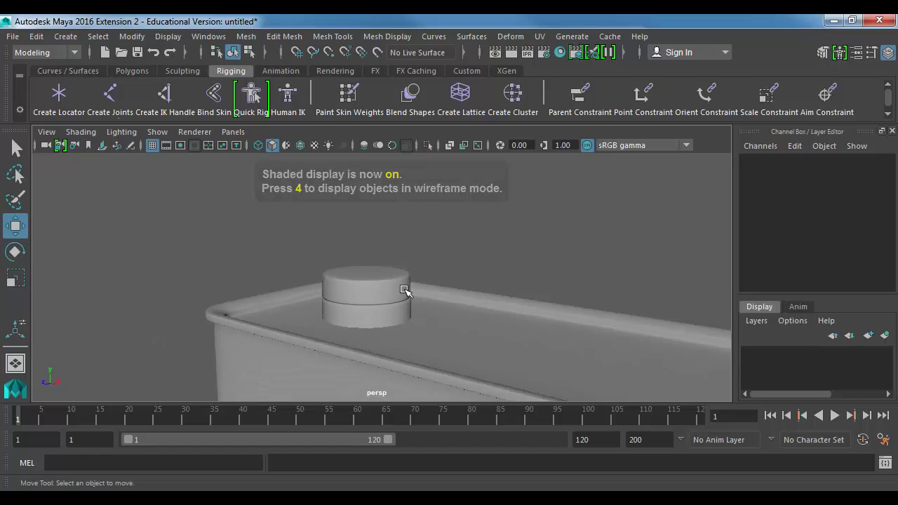
pyautogui.keyDown('alt'); pyautogui.moveTo(402, 291); pyautogui.dragTo(455, 287); pyautogui.keyUp('alt')
pyautogui.keyDown('alt'); pyautogui.moveTo(458, 294); pyautogui.dragTo(393, 304, button='middle'); pyautogui.keyUp('alt')
pyautogui.scroll(-8, 458, 307)
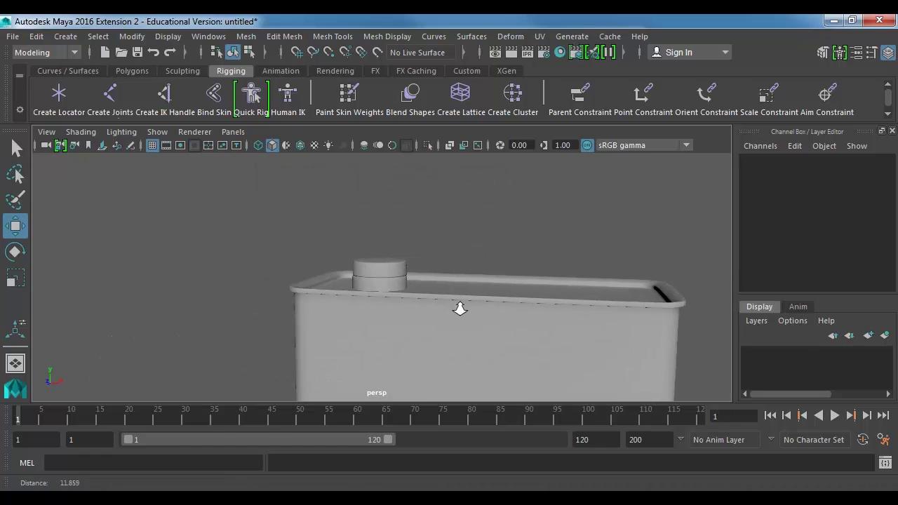
pyautogui.keyDown('alt'); pyautogui.moveTo(415, 342); pyautogui.dragTo(399, 250, button='middle'); pyautogui.keyUp('alt')
pyautogui.scroll(-3, 392, 248)
pyautogui.keyDown('alt'); pyautogui.moveTo(377, 283); pyautogui.dragTo(349, 278, button='middle'); pyautogui.keyUp('alt')
# Select the can body, compare its unsmoothed and smoothed displays, and examine its front and top.
pyautogui.moveTo(273, 276); pyautogui.dragTo(357, 189)
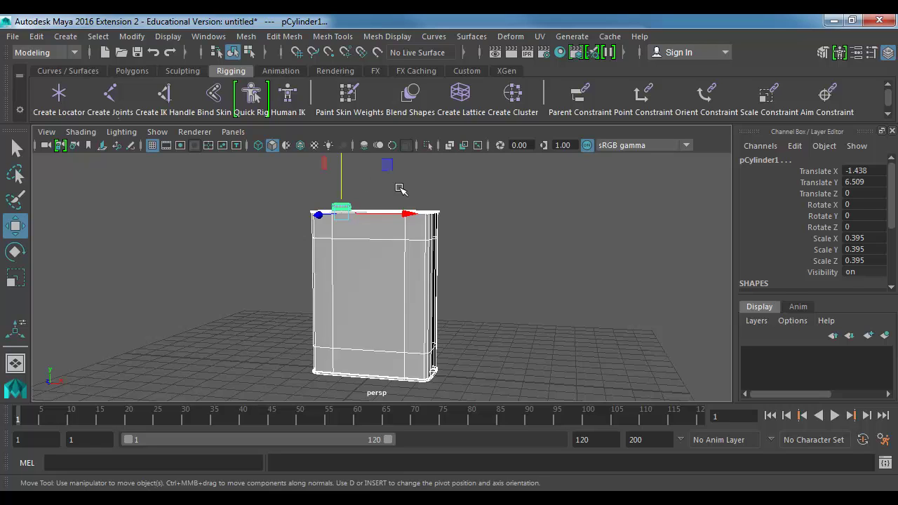
pyautogui.click(395, 283)
pyautogui.keyDown('alt'); pyautogui.moveTo(427, 272); pyautogui.dragTo(516, 282, button='right'); pyautogui.keyUp('alt')
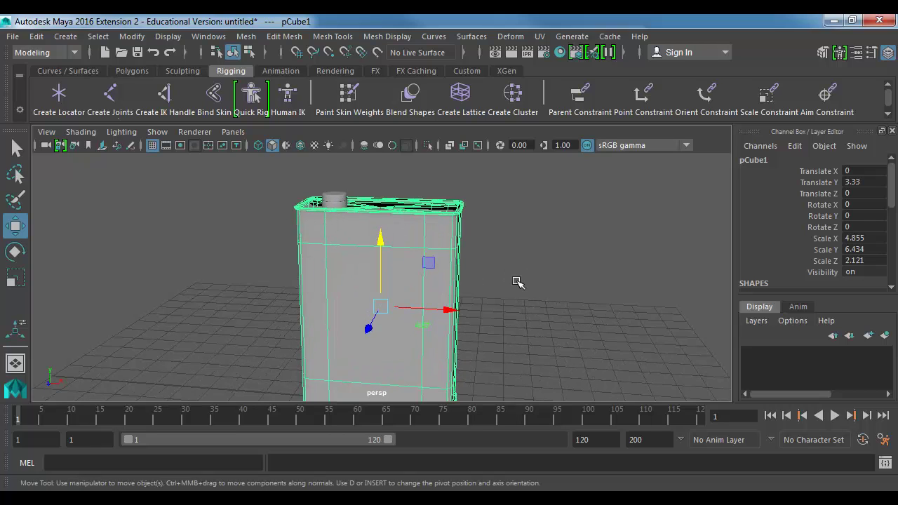
pyautogui.press('1')
pyautogui.press('3')
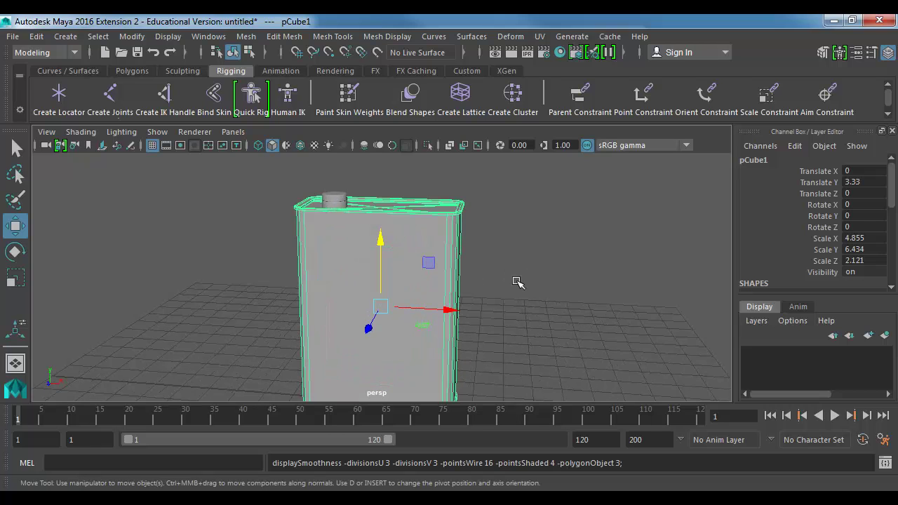
pyautogui.press('1')
pyautogui.press('3')
pyautogui.press('1')
pyautogui.press('3')
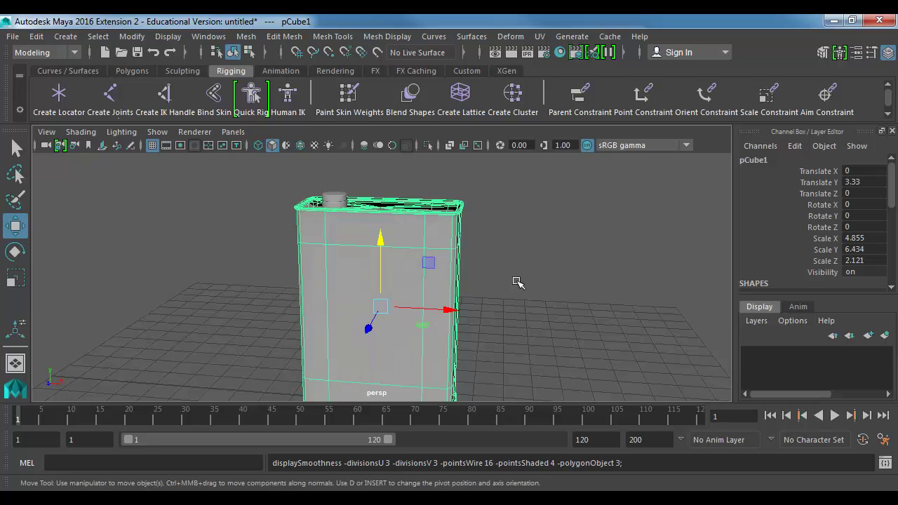
pyautogui.press('1')
pyautogui.press('3')
pyautogui.press('1')
pyautogui.press('1')
pyautogui.press('3')
pyautogui.press('1')
pyautogui.press('3')
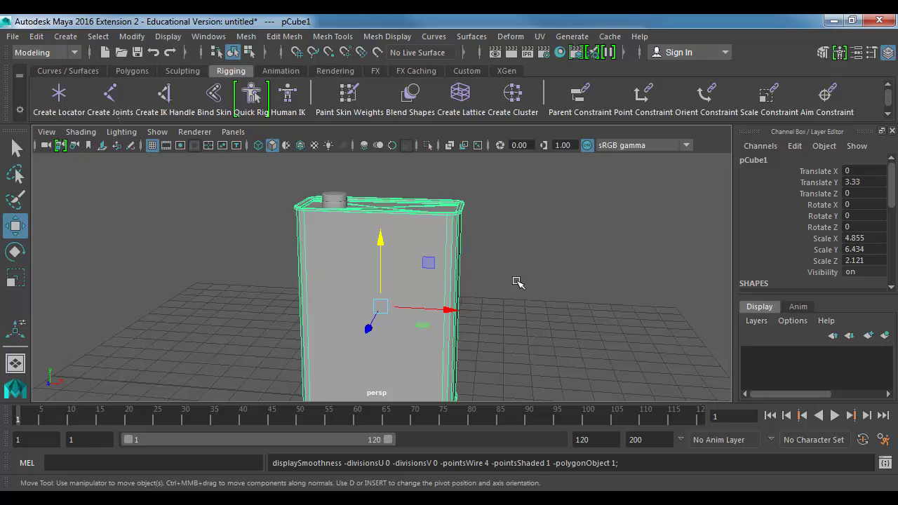
pyautogui.press('3')
pyautogui.press('1')
pyautogui.press('3')
pyautogui.press('1')
pyautogui.press('3')
pyautogui.press('1')
pyautogui.keyDown('alt'); pyautogui.moveTo(263, 211); pyautogui.dragTo(411, 246, button='right'); pyautogui.keyUp('alt')
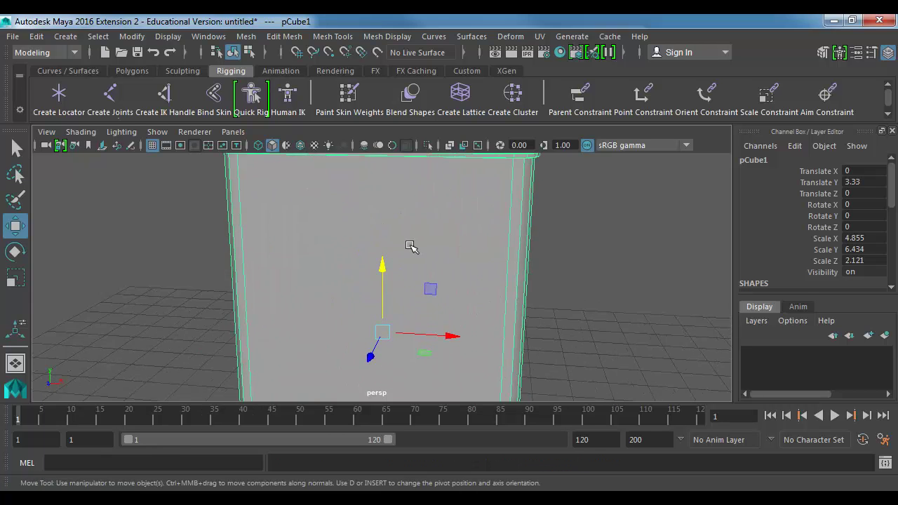
pyautogui.keyDown('alt'); pyautogui.moveTo(411, 247); pyautogui.dragTo(418, 258); pyautogui.keyUp('alt')
pyautogui.keyDown('alt'); pyautogui.moveTo(418, 258); pyautogui.dragTo(401, 254, button='middle'); pyautogui.keyUp('alt')
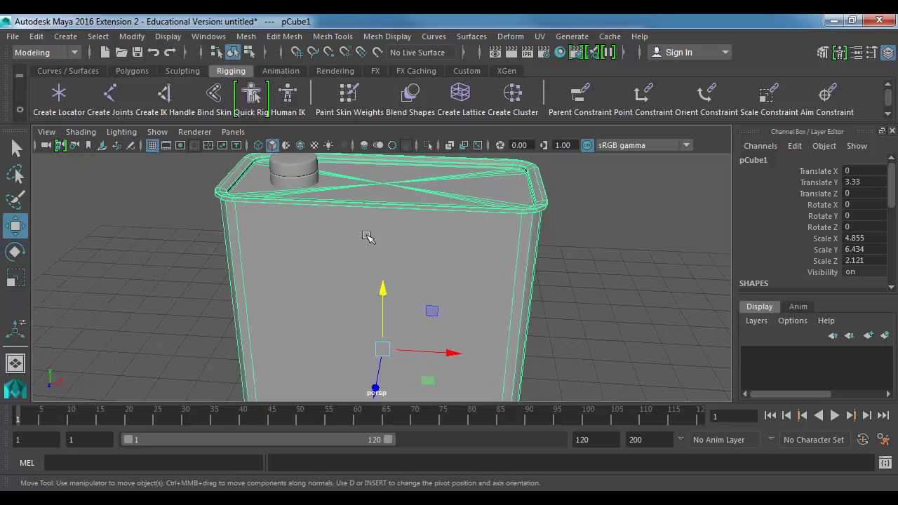
# Add the can body and the spout to a new display layer and check the layer's visibility toggle.
pyautogui.keyDown('alt'); pyautogui.moveTo(313, 253); pyautogui.dragTo(315, 235); pyautogui.keyUp('alt')
pyautogui.press('space')
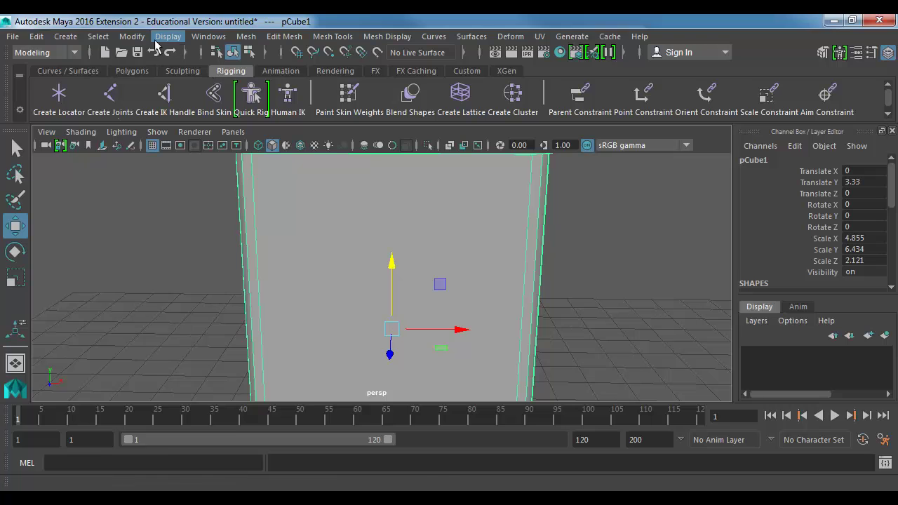
pyautogui.press('space')
pyautogui.keyDown('alt'); pyautogui.moveTo(457, 272); pyautogui.dragTo(311, 204, button='right'); pyautogui.keyUp('alt')
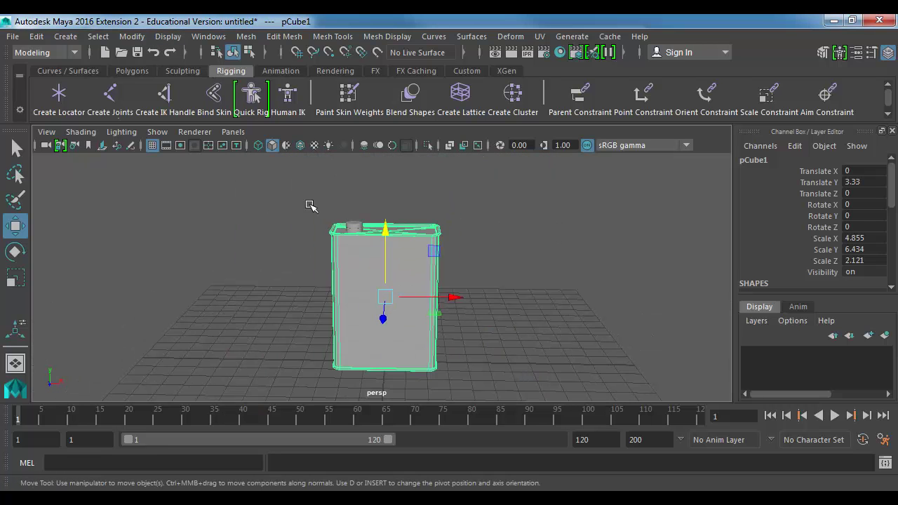
pyautogui.moveTo(311, 204); pyautogui.dragTo(469, 296)
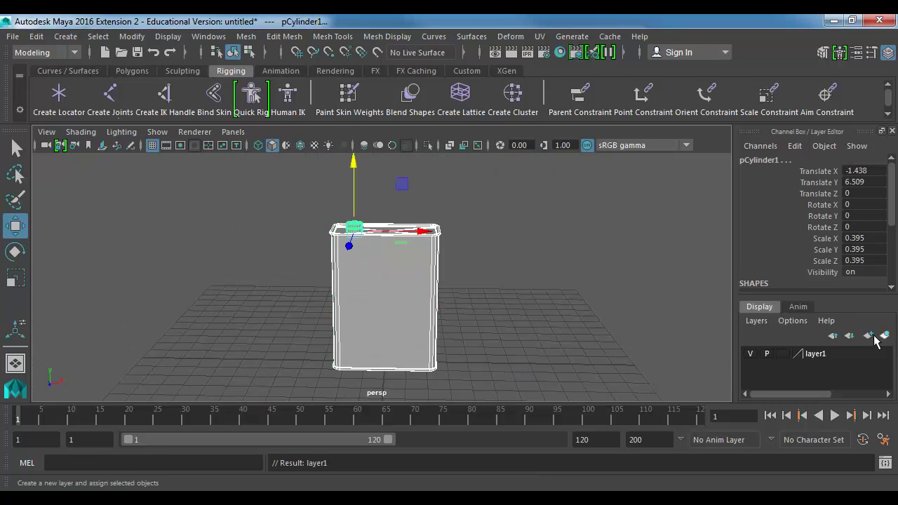
pyautogui.click(751, 354)
pyautogui.click(751, 354)
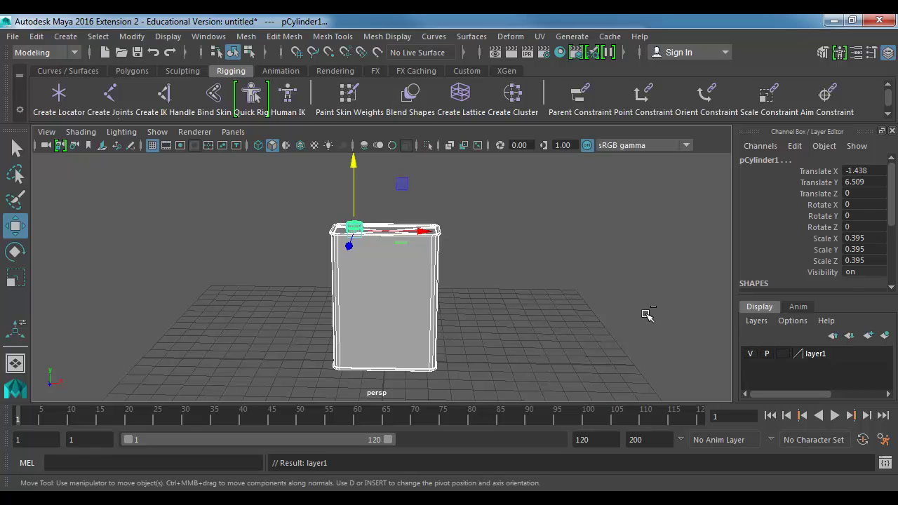
# Duplicate the can body and spout, and remove the copies from layer1 while that layer is hidden.
pyautogui.click(759, 358)
pyautogui.rightClick(760, 321)
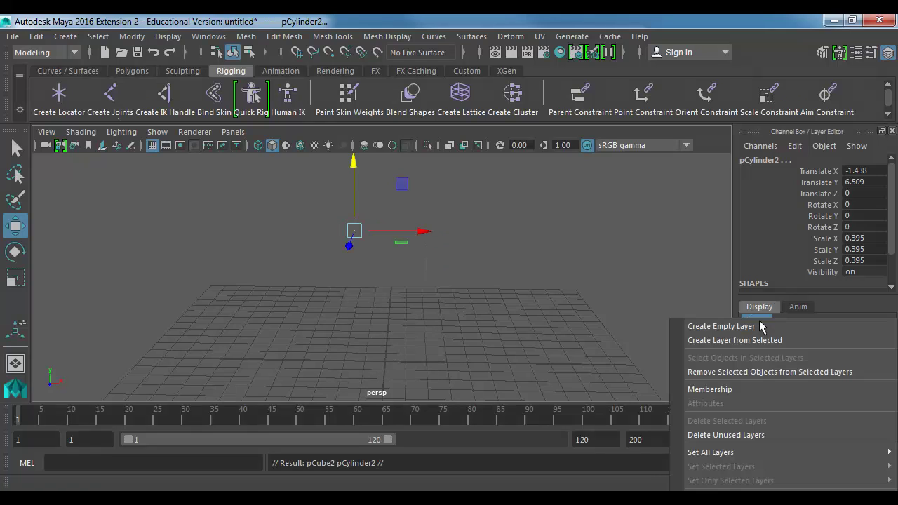
pyautogui.click(754, 372)
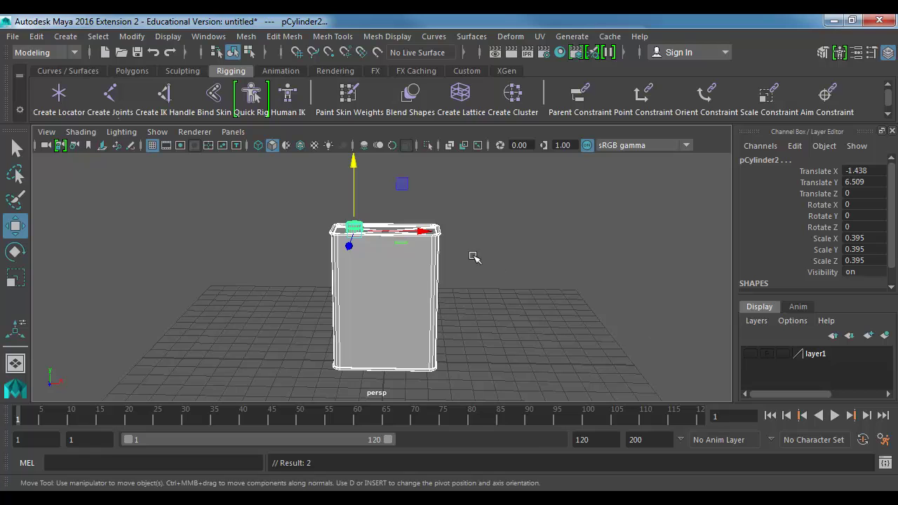
# Shift the duplicated can about 6.7 units along negative X to compare it with the layer1 original, and undo the move.
pyautogui.click(581, 292)
pyautogui.click(418, 315)
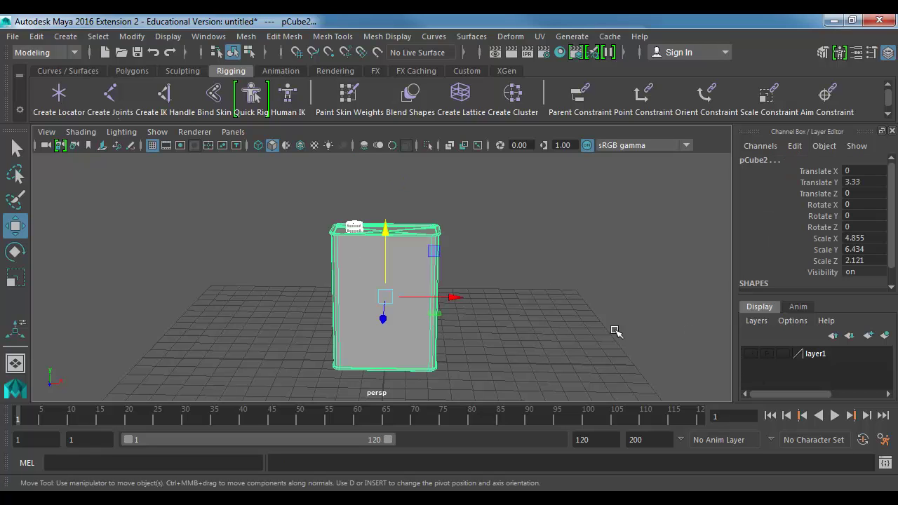
pyautogui.moveTo(458, 293); pyautogui.dragTo(313, 295)
pyautogui.click(751, 353)
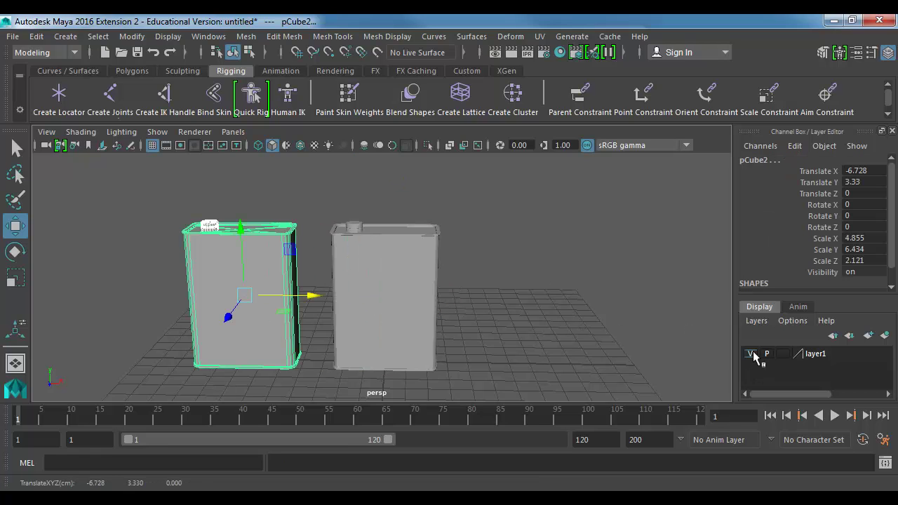
pyautogui.click(750, 353)
pyautogui.hotkey('ctrl', 'z')
pyautogui.hotkey('ctrl', 'z')
pyautogui.hotkey('ctrl', 'z')
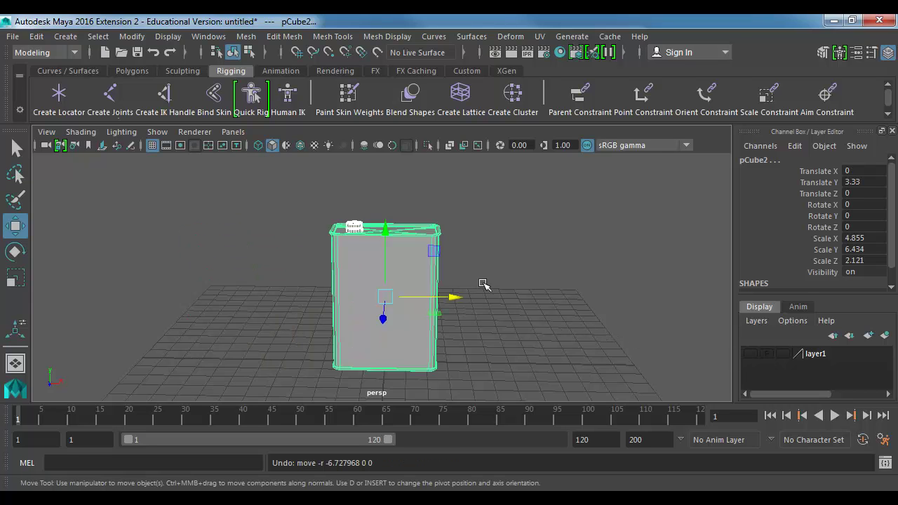
# Apply Smooth to the duplicated can body's mesh.
pyautogui.scroll(5, 481, 285)
pyautogui.click(246, 36)
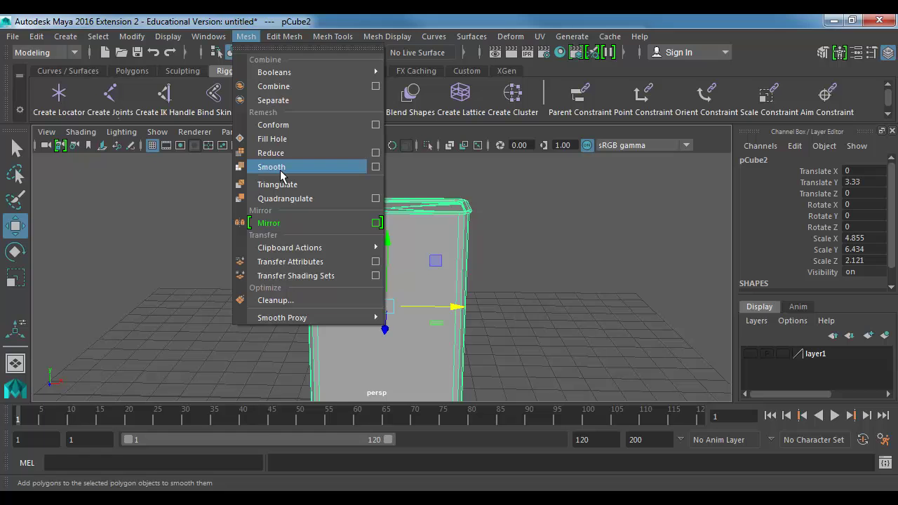
pyautogui.click(279, 169)
pyautogui.press('q')
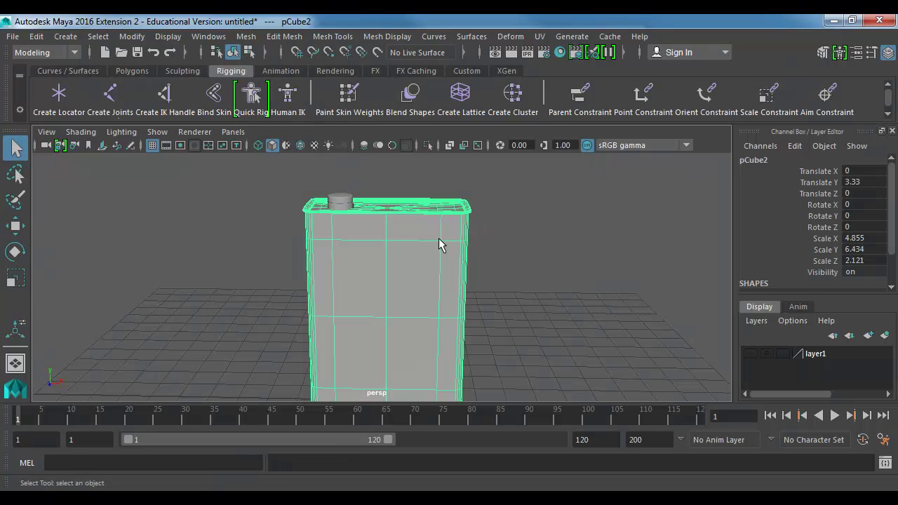
# Compare the duplicated body's unsmoothed and smooth-preview displays on its front and top, ending in the unsmoothed display.
pyautogui.keyDown('alt'); pyautogui.moveTo(438, 239); pyautogui.dragTo(447, 269); pyautogui.keyUp('alt')
pyautogui.keyDown('alt'); pyautogui.moveTo(446, 269); pyautogui.dragTo(554, 297, button='right'); pyautogui.keyUp('alt')
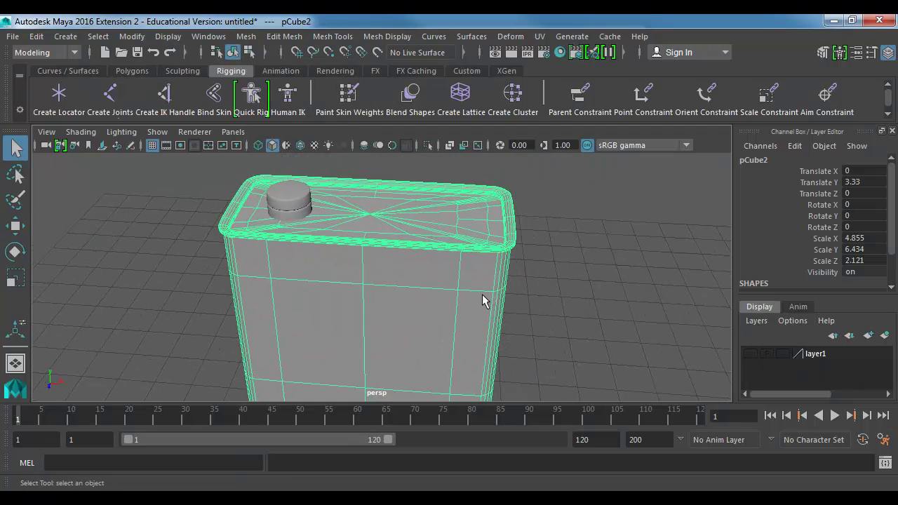
pyautogui.keyDown('alt'); pyautogui.moveTo(483, 300); pyautogui.dragTo(484, 276); pyautogui.keyUp('alt')
pyautogui.press('1')
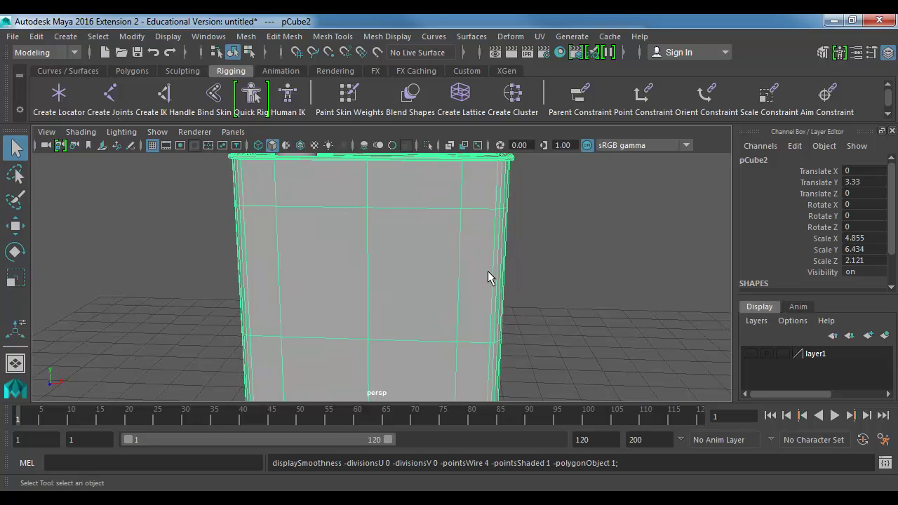
pyautogui.press('2')
pyautogui.press('1')
pyautogui.press('3')
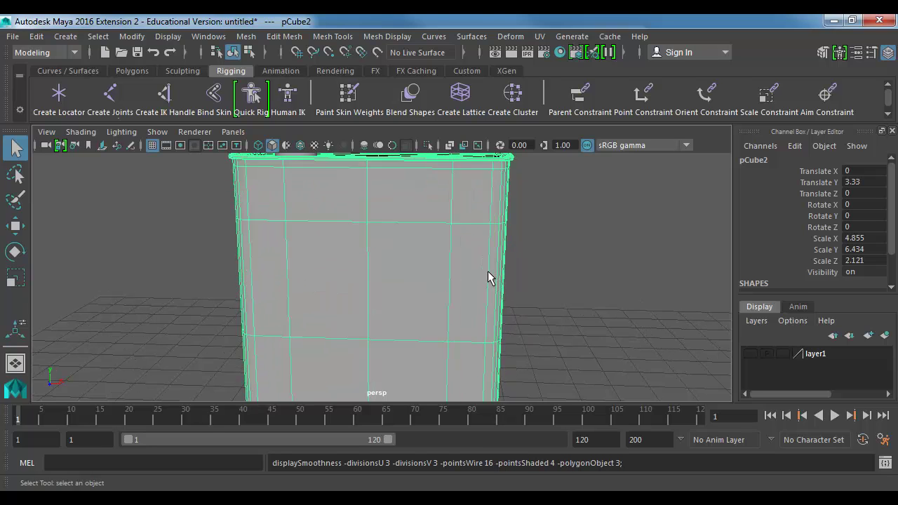
pyautogui.press('1')
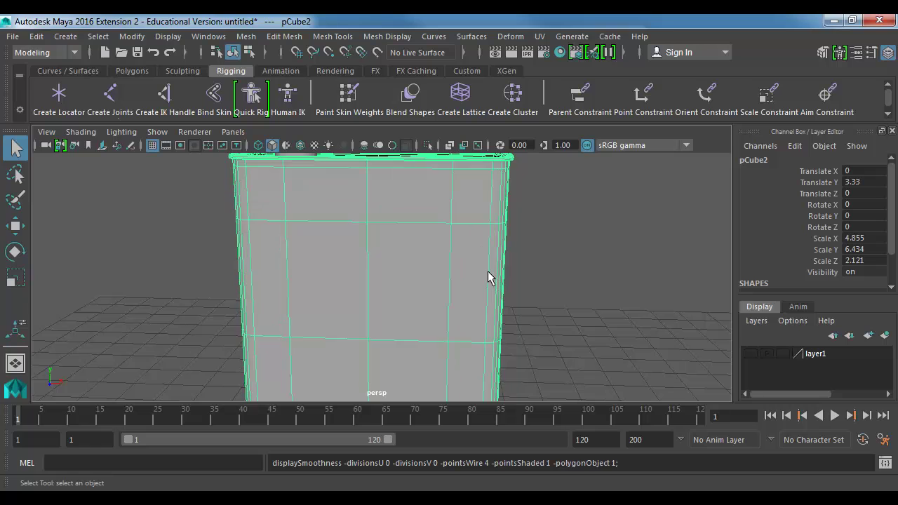
pyautogui.press('2')
pyautogui.press('1')
pyautogui.press('3')
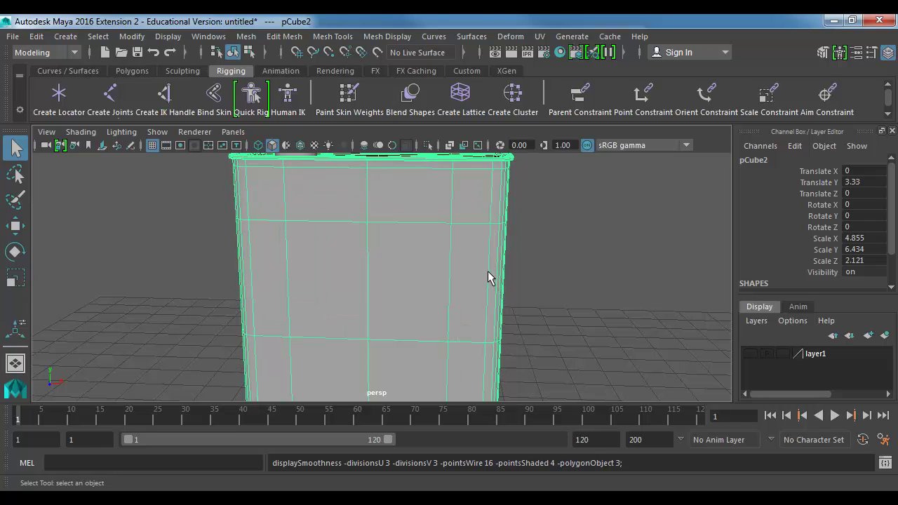
pyautogui.press('1')
pyautogui.press('3')
pyautogui.press('1')
pyautogui.press('3')
pyautogui.press('1')
pyautogui.press('3')
pyautogui.press('1')
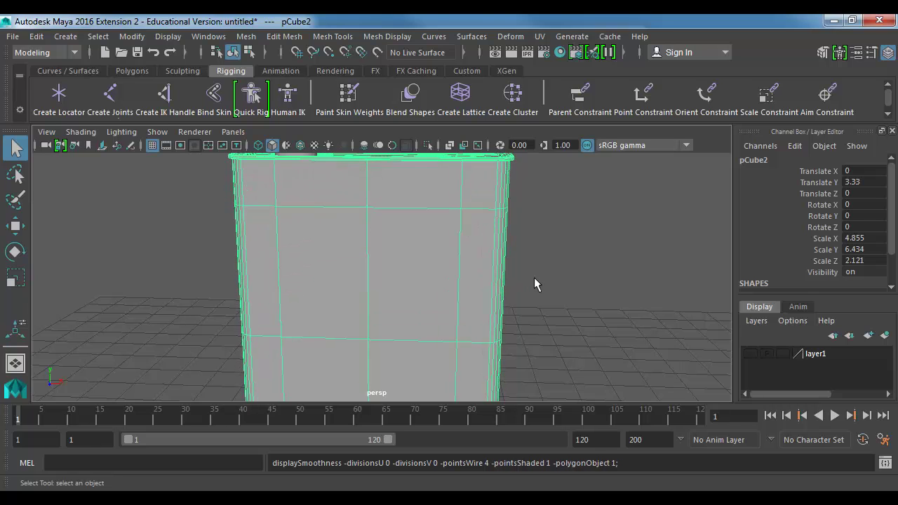
pyautogui.press('3')
pyautogui.press('1')
pyautogui.press('3')
pyautogui.press('1')
# Examine the smoothed body's top rim and rounded corner up close, with and without the wireframe highlight.
pyautogui.keyDown('alt'); pyautogui.moveTo(565, 240); pyautogui.dragTo(552, 247); pyautogui.keyUp('alt')
pyautogui.click(557, 230)
pyautogui.keyDown('alt'); pyautogui.moveTo(553, 247); pyautogui.dragTo(555, 258, button='middle'); pyautogui.keyUp('alt')
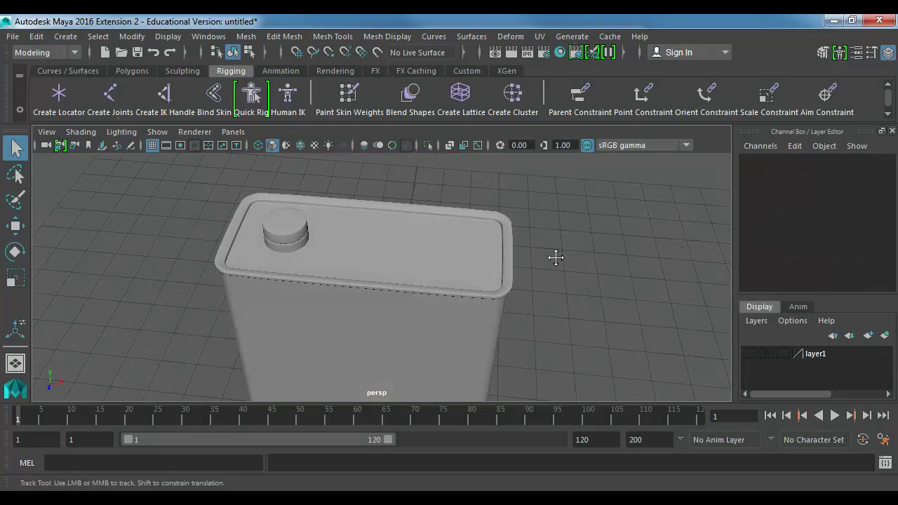
pyautogui.scroll(6, 555, 258)
pyautogui.click(490, 263)
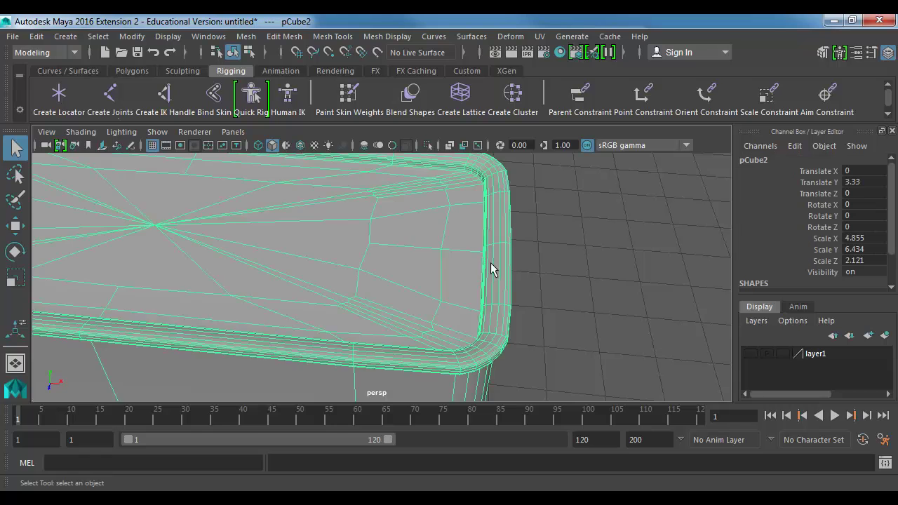
pyautogui.keyDown('alt'); pyautogui.moveTo(490, 262); pyautogui.dragTo(563, 283); pyautogui.keyUp('alt')
pyautogui.keyDown('alt'); pyautogui.moveTo(582, 284); pyautogui.dragTo(554, 302, button='middle'); pyautogui.keyUp('alt')
pyautogui.click(536, 269)
pyautogui.moveTo(526, 265)
pyautogui.keyDown('alt'); pyautogui.mouseDown()
pyautogui.moveTo(523, 289)
pyautogui.moveTo(514, 275)
pyautogui.mouseUp(); pyautogui.keyUp('alt')
pyautogui.keyDown('alt'); pyautogui.moveTo(514, 275); pyautogui.dragTo(448, 245, button='middle'); pyautogui.keyUp('alt')
pyautogui.keyDown('alt'); pyautogui.moveTo(449, 259); pyautogui.dragTo(529, 260, button='right'); pyautogui.keyUp('alt')
pyautogui.keyDown('alt'); pyautogui.moveTo(528, 260); pyautogui.dragTo(488, 278); pyautogui.keyUp('alt')
pyautogui.keyDown('alt'); pyautogui.moveTo(488, 278); pyautogui.dragTo(607, 309, button='right'); pyautogui.keyUp('alt')
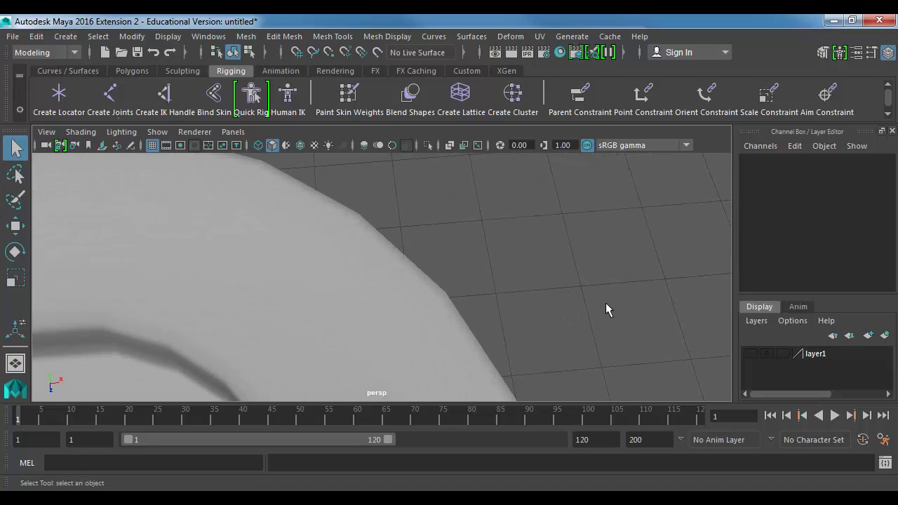
# Examine the can's recessed top and the rim around the capped spout.
pyautogui.keyDown('alt'); pyautogui.moveTo(386, 219); pyautogui.dragTo(212, 232, button='right'); pyautogui.keyUp('alt')
pyautogui.keyDown('alt'); pyautogui.moveTo(414, 344); pyautogui.dragTo(432, 260); pyautogui.keyUp('alt')
pyautogui.keyDown('alt'); pyautogui.moveTo(432, 260); pyautogui.dragTo(247, 241, button='right'); pyautogui.keyUp('alt')
pyautogui.keyDown('alt'); pyautogui.moveTo(312, 272); pyautogui.dragTo(421, 268, button='middle'); pyautogui.keyUp('alt')
pyautogui.keyDown('alt'); pyautogui.moveTo(421, 269); pyautogui.dragTo(322, 372); pyautogui.keyUp('alt')
pyautogui.keyDown('alt'); pyautogui.moveTo(453, 341); pyautogui.dragTo(561, 346, button='right'); pyautogui.keyUp('alt')
pyautogui.keyDown('alt'); pyautogui.moveTo(285, 282); pyautogui.dragTo(371, 340, button='middle'); pyautogui.keyUp('alt')
pyautogui.keyDown('alt'); pyautogui.moveTo(372, 339); pyautogui.dragTo(465, 341, button='right'); pyautogui.keyUp('alt')
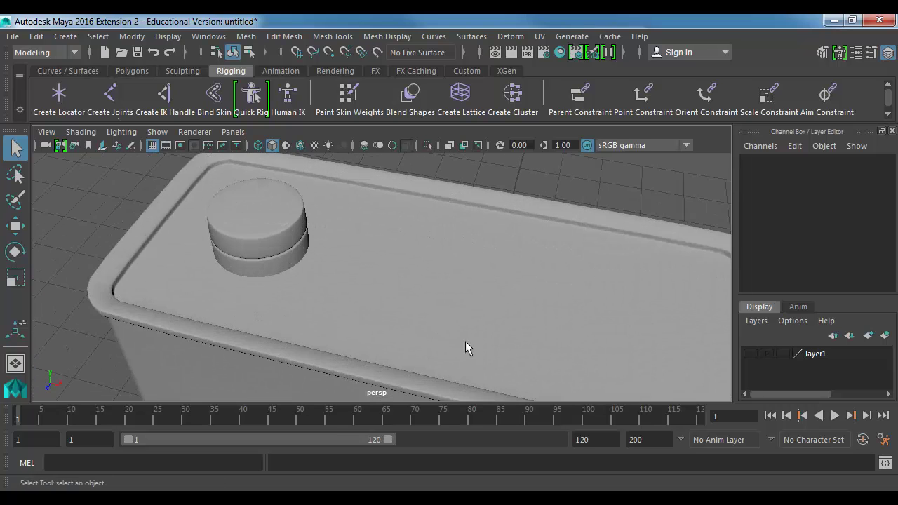
# Select the duplicated capped spout and compare its unsmoothed and smooth-preview displays.
pyautogui.keyDown('alt'); pyautogui.moveTo(274, 268); pyautogui.dragTo(388, 301, button='middle'); pyautogui.keyUp('alt')
pyautogui.click(375, 283)
pyautogui.keyDown('alt'); pyautogui.moveTo(387, 283); pyautogui.dragTo(478, 293, button='right'); pyautogui.keyUp('alt')
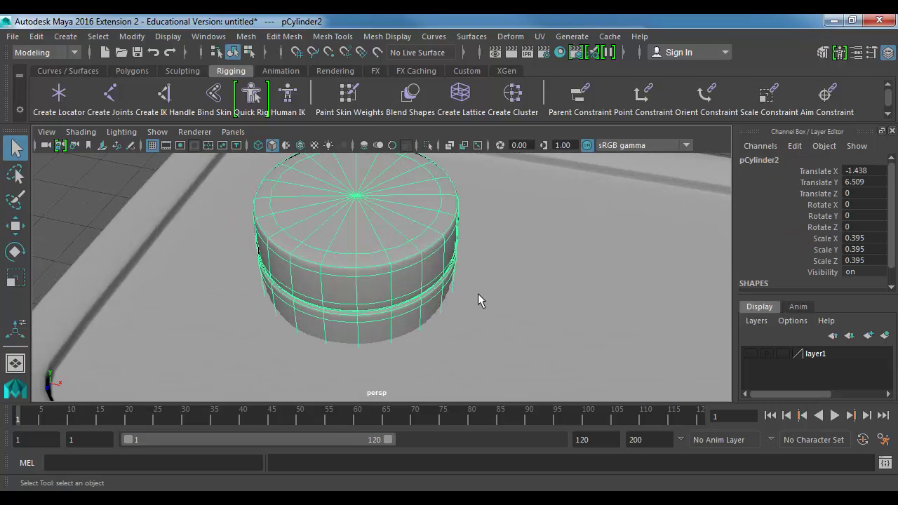
pyautogui.press('1')
pyautogui.press('3')
pyautogui.press('1')
pyautogui.press('3')
pyautogui.press('1')
pyautogui.press('3')
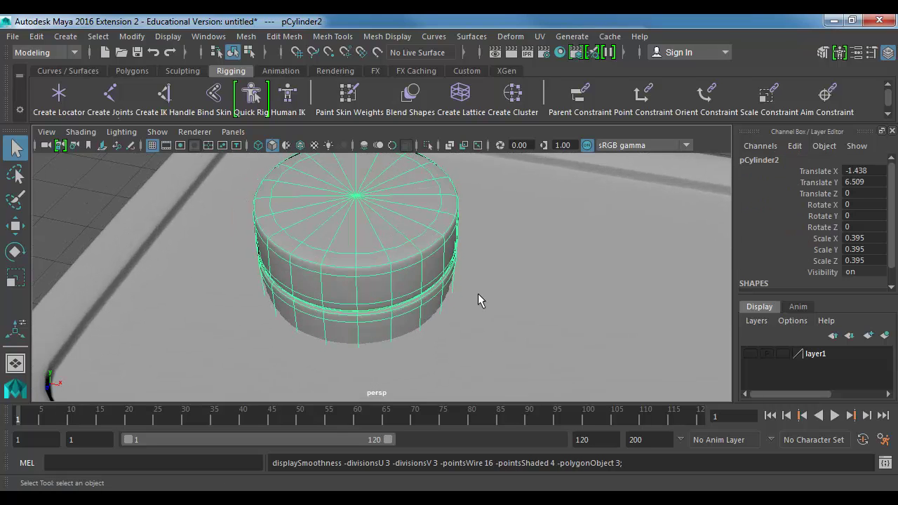
# Return the spout to its unsmoothed display and apply Smooth to its mesh.
pyautogui.press('1')
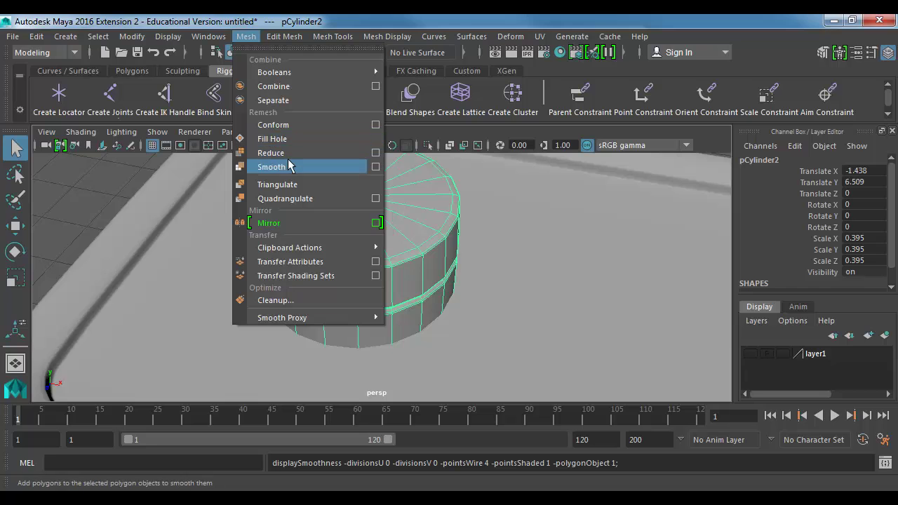
pyautogui.click(288, 166)
pyautogui.click(335, 229)
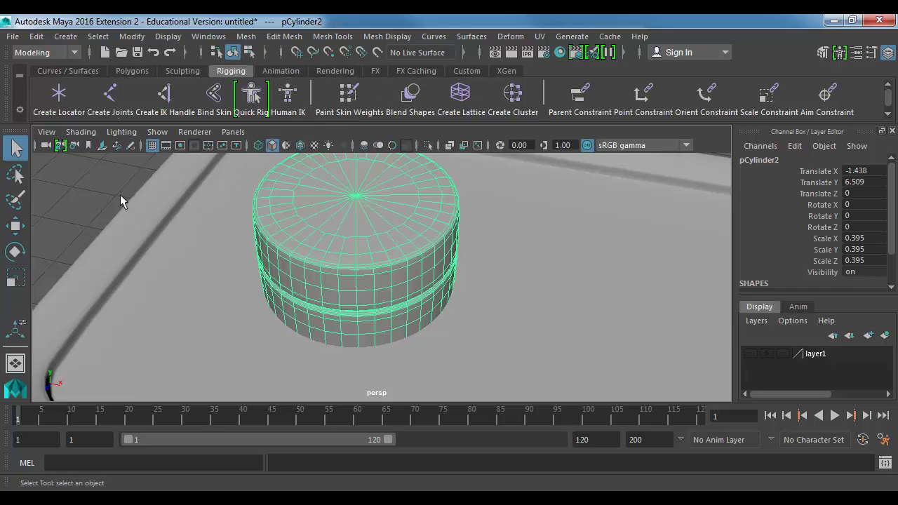
pyautogui.click(120, 195)
# Examine the whole smoothed can, with its body and spout selected to show their wireframes.
pyautogui.scroll(-6, 437, 298)
pyautogui.keyDown('alt'); pyautogui.moveTo(415, 285); pyautogui.dragTo(373, 230, button='middle'); pyautogui.keyUp('alt')
pyautogui.scroll(-3, 333, 302)
pyautogui.keyDown('alt'); pyautogui.moveTo(334, 307); pyautogui.dragTo(426, 287); pyautogui.keyUp('alt')
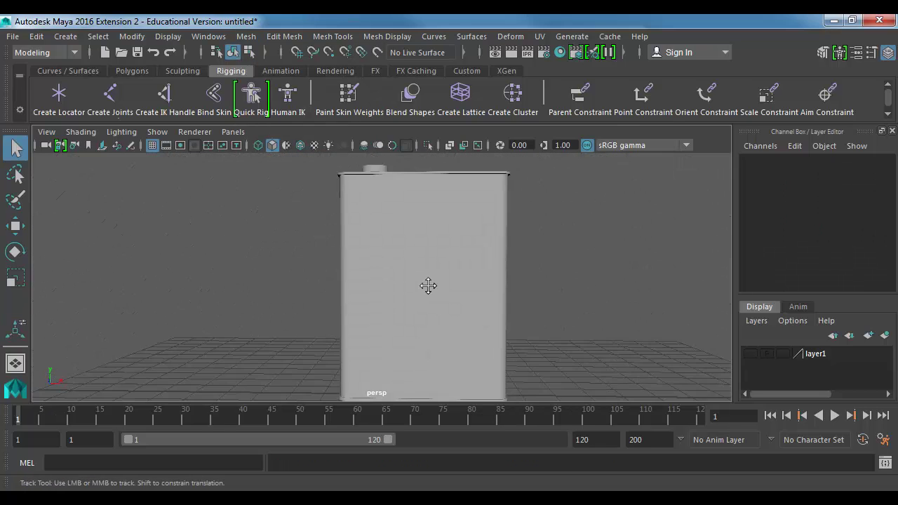
pyautogui.scroll(-5, 321, 254)
pyautogui.click(358, 238)
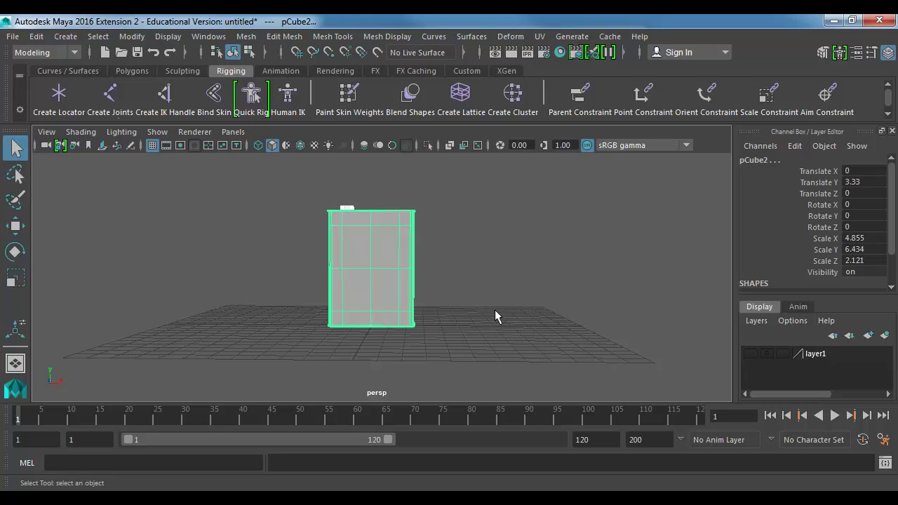
pyautogui.keyDown('alt'); pyautogui.moveTo(395, 243); pyautogui.dragTo(379, 268); pyautogui.keyUp('alt')
pyautogui.keyDown('alt'); pyautogui.moveTo(398, 266); pyautogui.dragTo(591, 276, button='right'); pyautogui.keyUp('alt')
pyautogui.keyDown('alt'); pyautogui.moveTo(472, 232); pyautogui.dragTo(468, 267, button='middle'); pyautogui.keyUp('alt')
pyautogui.keyDown('alt'); pyautogui.moveTo(468, 267); pyautogui.dragTo(538, 280, button='right'); pyautogui.keyUp('alt')
pyautogui.keyDown('alt'); pyautogui.moveTo(538, 281); pyautogui.dragTo(554, 290, button='middle'); pyautogui.keyUp('alt')
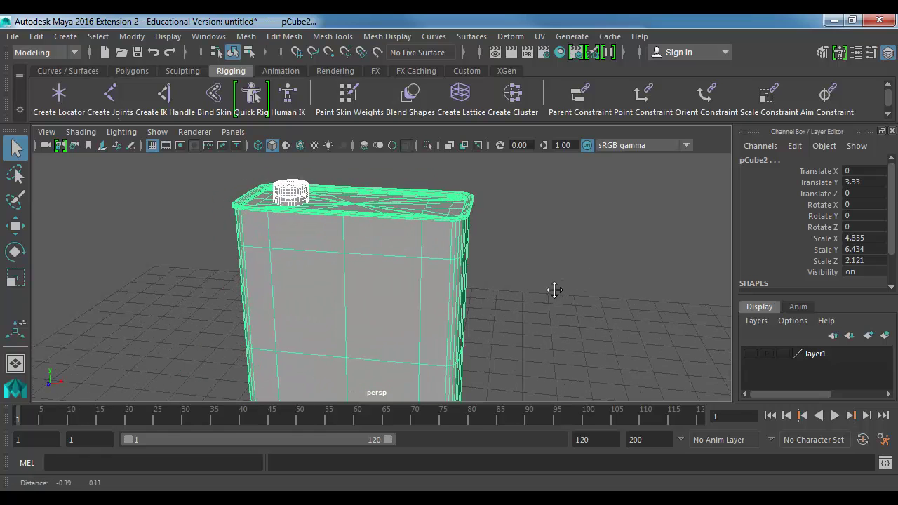
pyautogui.keyDown('alt'); pyautogui.moveTo(484, 277); pyautogui.dragTo(483, 297, button='middle'); pyautogui.keyUp('alt')
pyautogui.keyDown('alt'); pyautogui.moveTo(484, 298); pyautogui.dragTo(586, 321, button='right'); pyautogui.keyUp('alt')
# Set the Divisions of the can body's polySmoothFace1 to 3 and examine the mesh density.
pyautogui.click(481, 249)
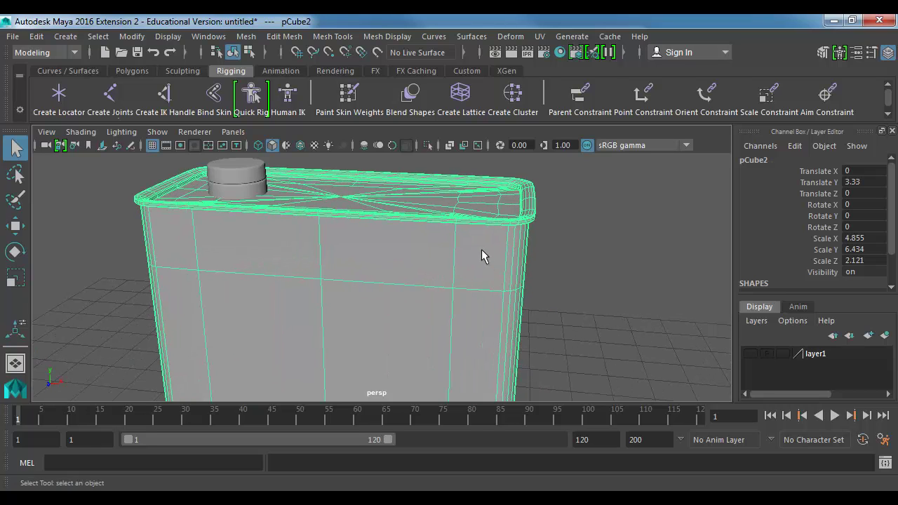
pyautogui.scroll(-2, 763, 231)
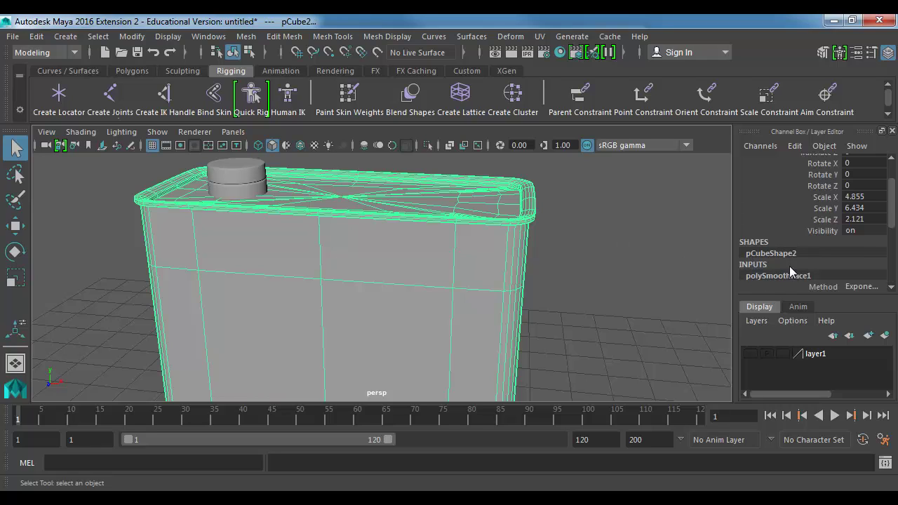
pyautogui.click(779, 276)
pyautogui.doubleClick(854, 245)
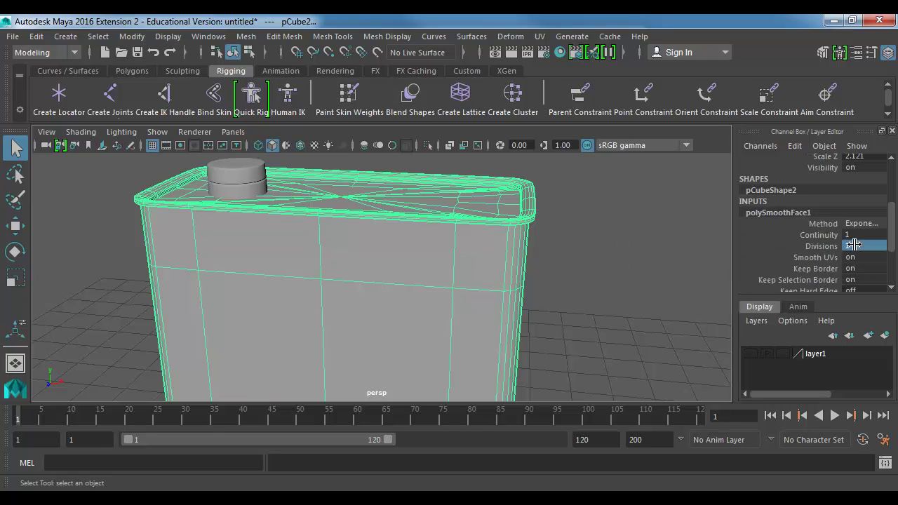
pyautogui.write('3')
pyautogui.press('Return')
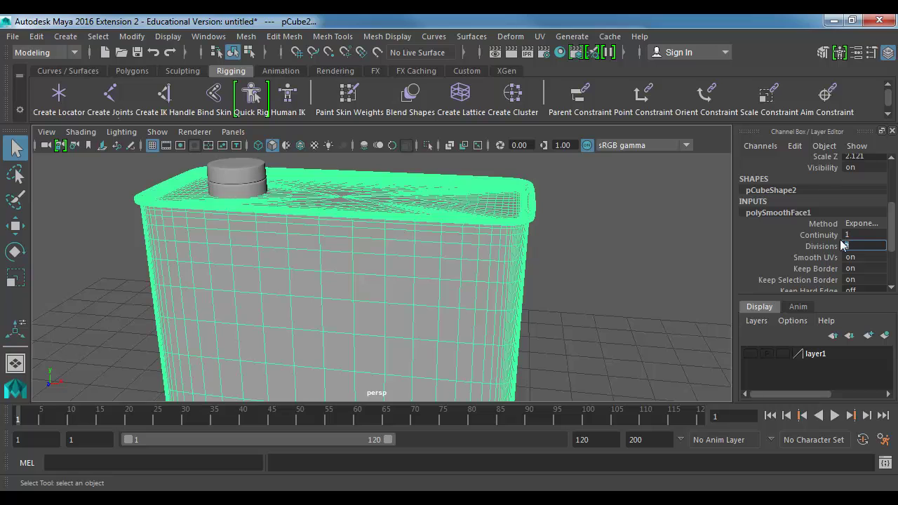
pyautogui.scroll(-3, 604, 246)
pyautogui.keyDown('alt'); pyautogui.moveTo(518, 270); pyautogui.dragTo(398, 271); pyautogui.keyUp('alt')
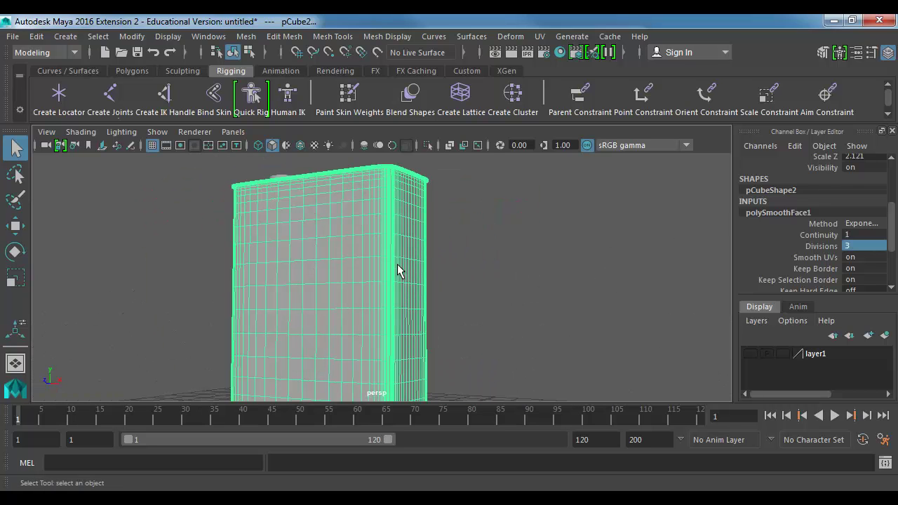
# Return the Divisions of the can body's polySmoothFace1 to 1.
pyautogui.write('1')
pyautogui.press('Tab')
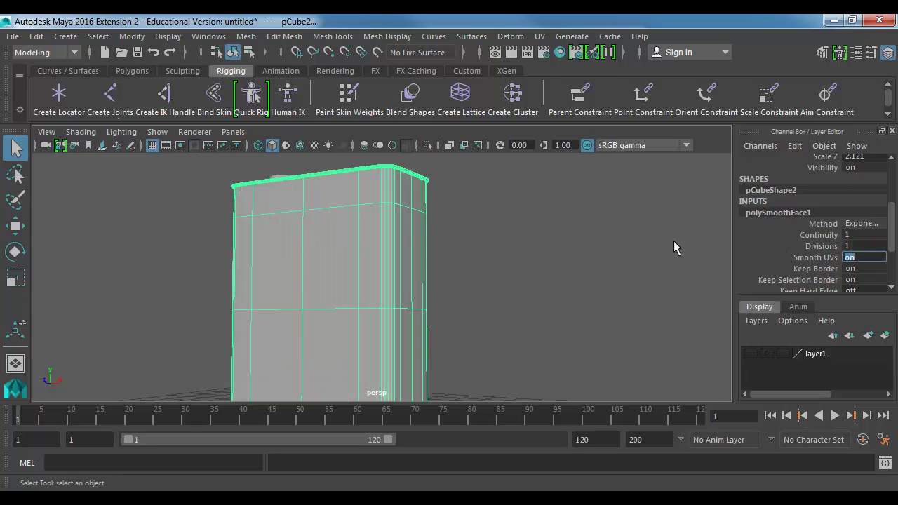
pyautogui.keyDown('alt'); pyautogui.moveTo(524, 288); pyautogui.dragTo(438, 289, button='right'); pyautogui.keyUp('alt')
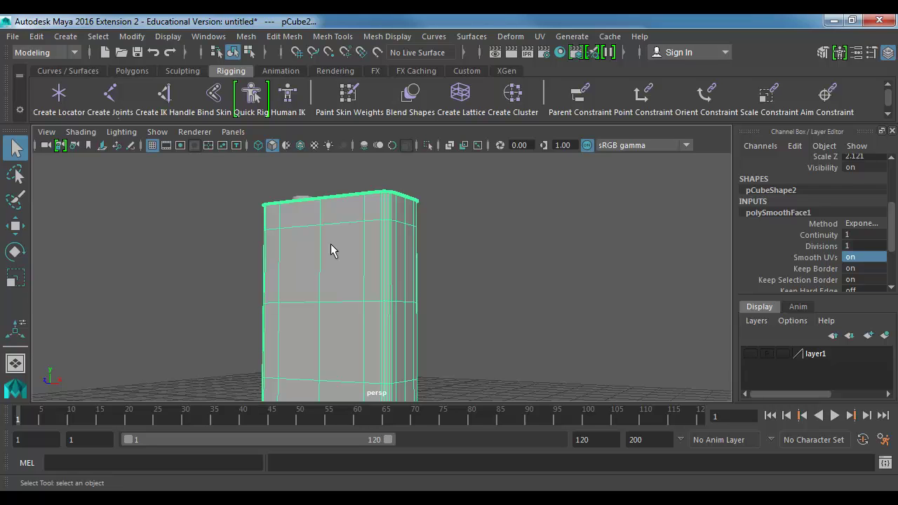
# Add the spout to the selection, switch to Windows Explorer and copy UV_Layout.png from the Primers project's sourceimages folder.
pyautogui.keyDown('alt'); pyautogui.moveTo(332, 250); pyautogui.dragTo(308, 220); pyautogui.keyUp('alt')
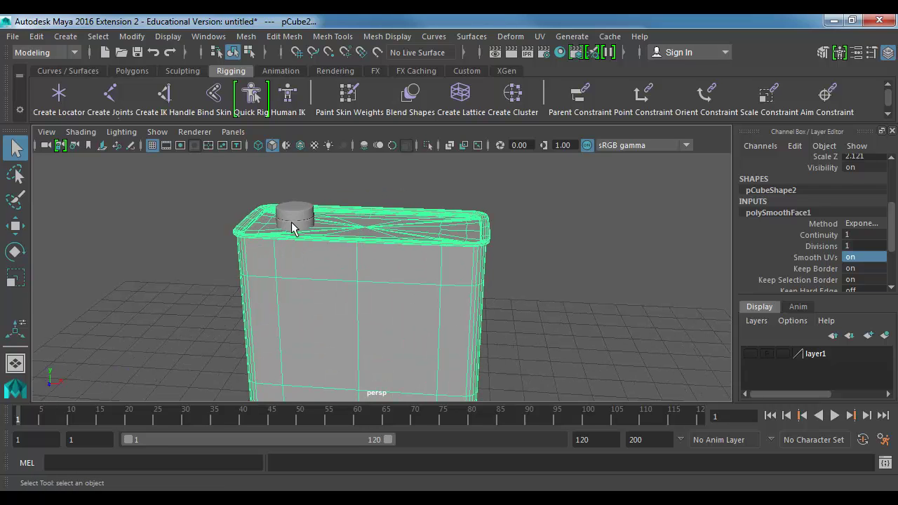
pyautogui.click(292, 220)
pyautogui.hotkey('alt', 'Tab')
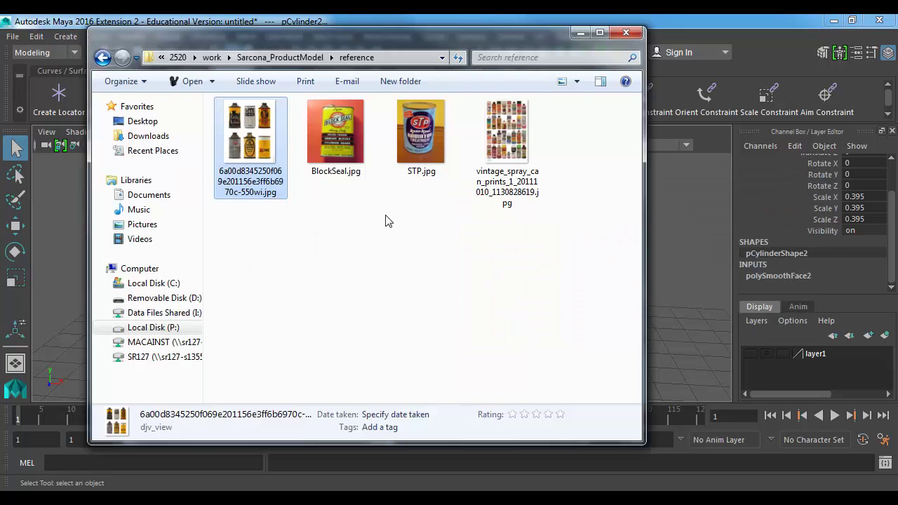
pyautogui.click(211, 58)
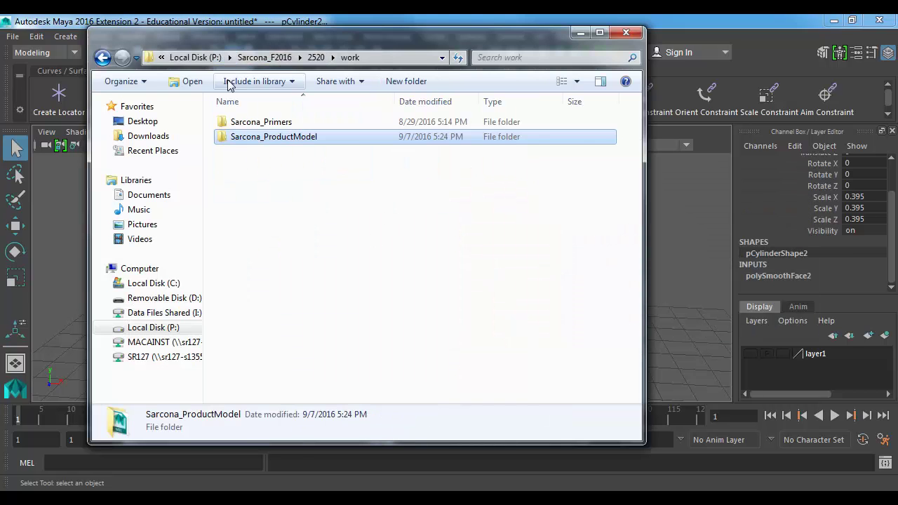
pyautogui.doubleClick(256, 121)
pyautogui.click(267, 301)
pyautogui.doubleClick(267, 301)
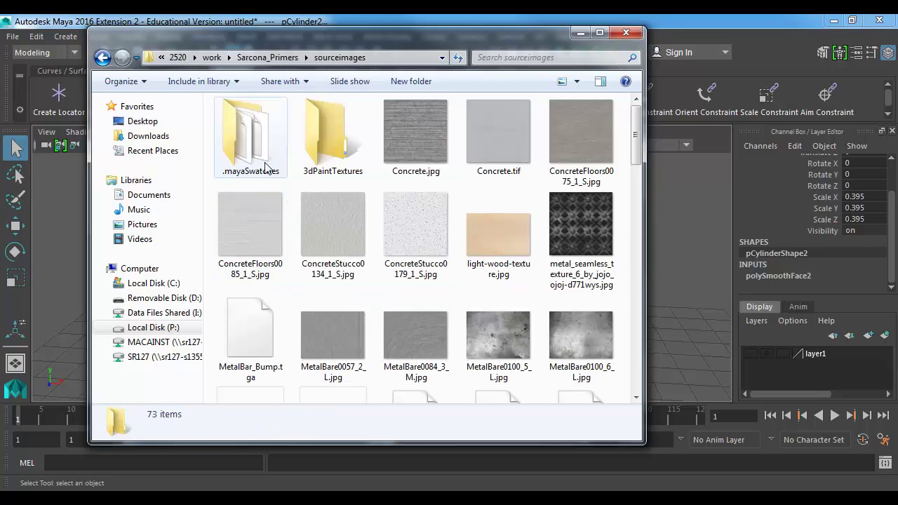
pyautogui.scroll(-5, 421, 280)
pyautogui.click(417, 336)
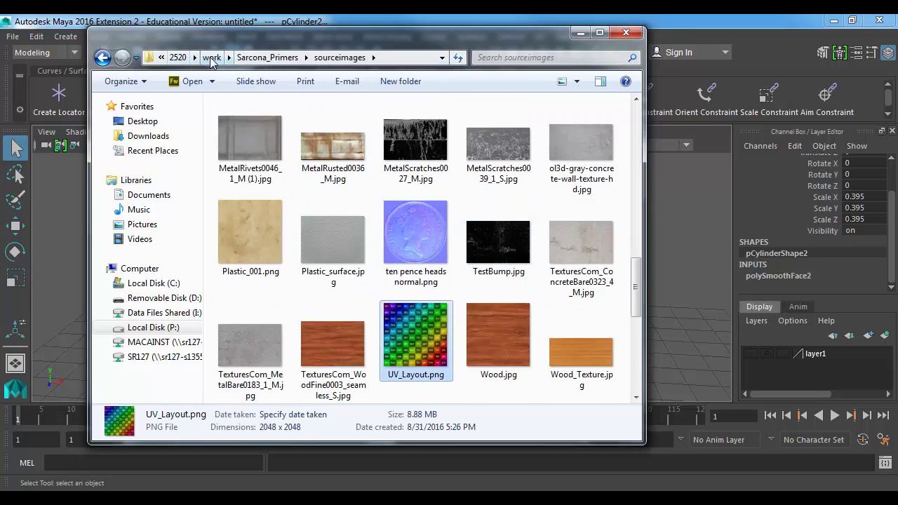
# Paste UV_Layout.png into the ProductModel project's sourceimages folder and switch back to Maya.
pyautogui.click(211, 58)
pyautogui.doubleClick(259, 136)
pyautogui.doubleClick(265, 313)
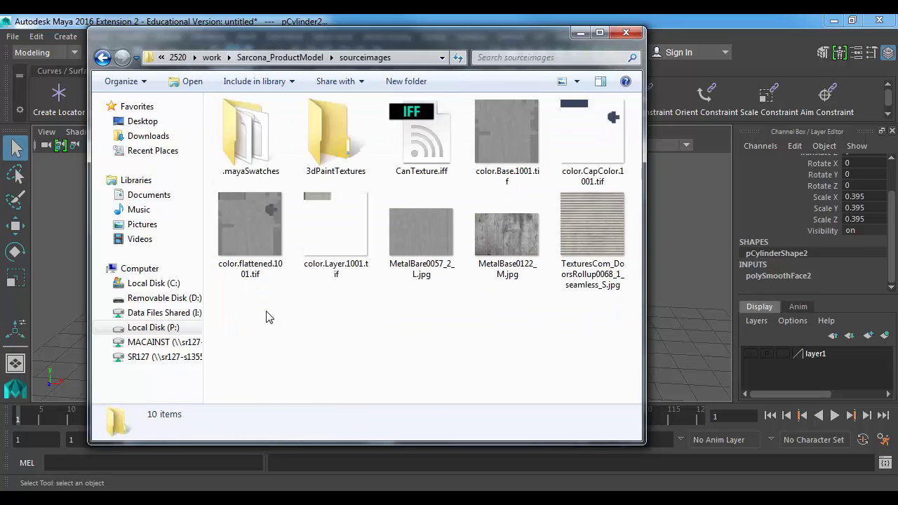
pyautogui.click(272, 314)
pyautogui.hotkey('alt', 'Tab')
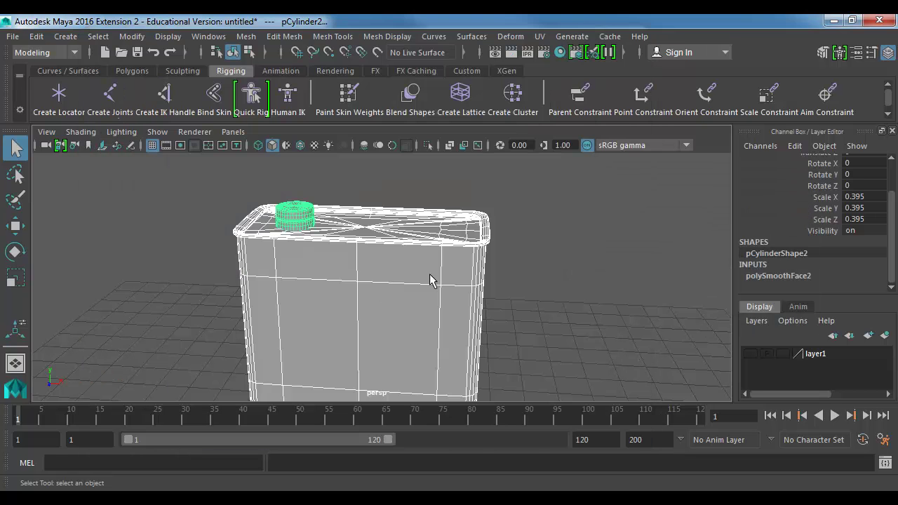
# Assign a new Surface Shader to the selected can body and spout.
pyautogui.press('space')
pyautogui.click(230, 331)
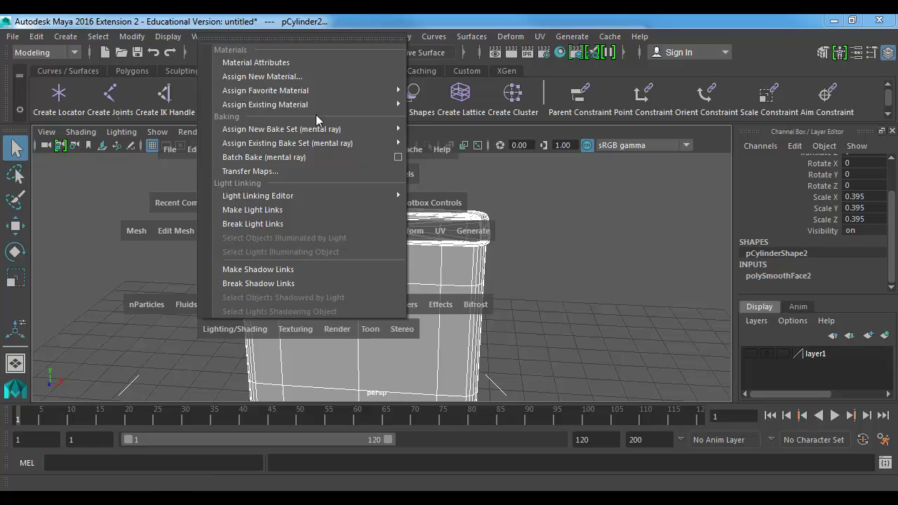
pyautogui.moveTo(316, 90)
pyautogui.click(488, 178)
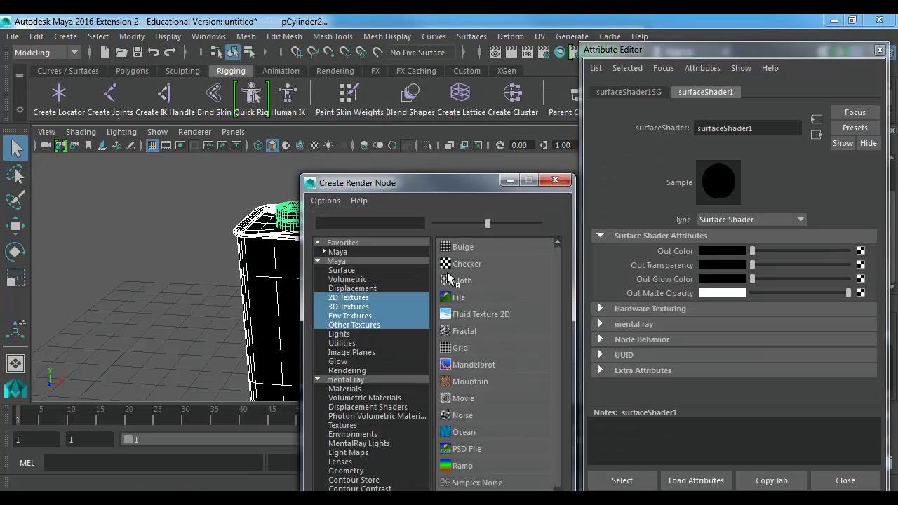
# Map the Surface Shader's Out Color with a File texture using UV_Layout.png and show textures in the viewport.
pyautogui.click(451, 297)
pyautogui.click(856, 285)
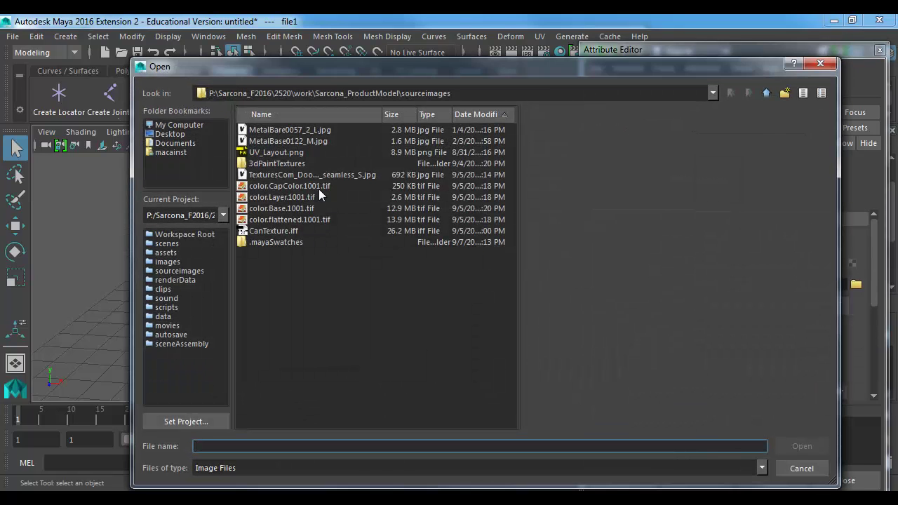
pyautogui.doubleClick(269, 153)
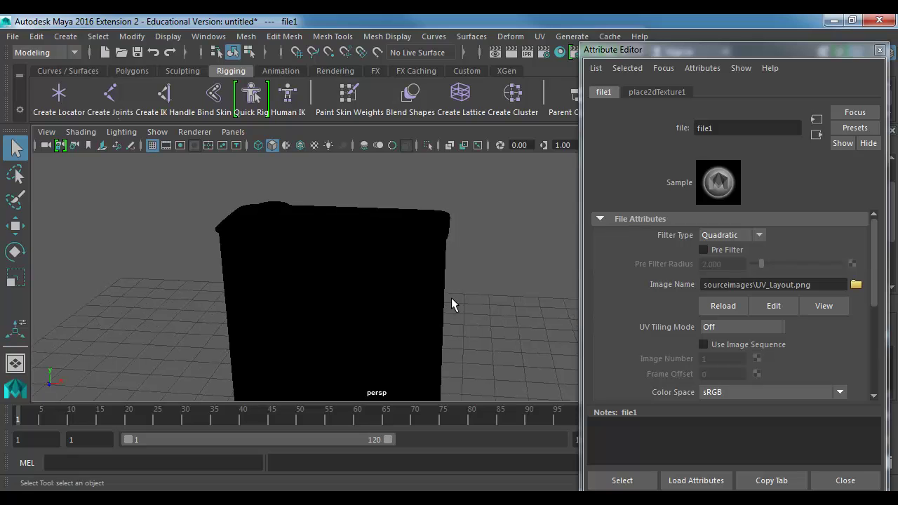
pyautogui.press('6')
pyautogui.moveTo(448, 300)
pyautogui.keyDown('alt'); pyautogui.mouseDown()
pyautogui.moveTo(427, 236)
pyautogui.moveTo(370, 270)
pyautogui.mouseUp(); pyautogui.keyUp('alt')
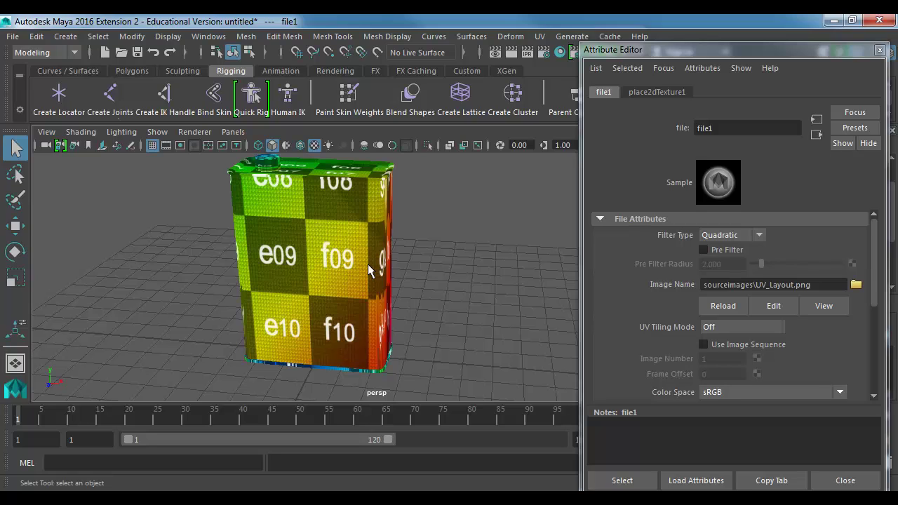
# Select only the can body and open the UV Editor, framing its UV shells over the texture.
pyautogui.click(319, 191)
pyautogui.click(208, 37)
pyautogui.click(284, 261)
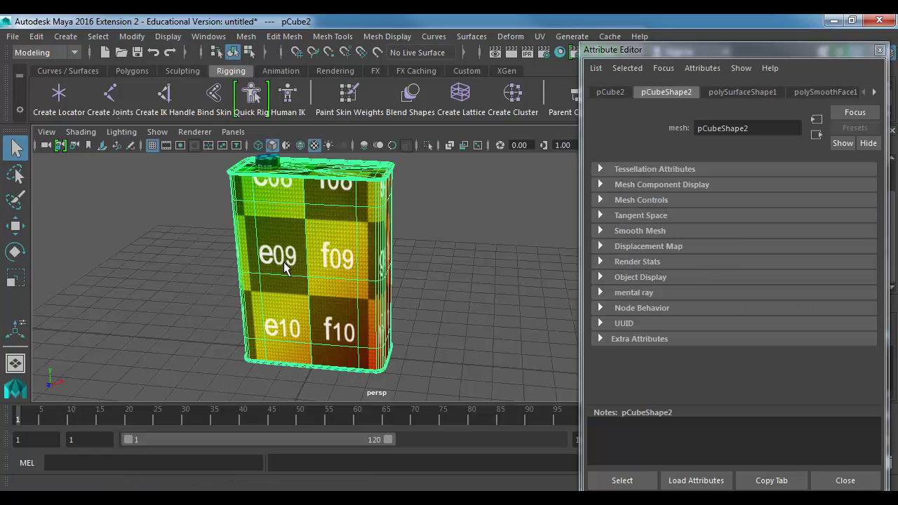
pyautogui.keyDown('alt'); pyautogui.moveTo(595, 344); pyautogui.dragTo(214, 289, button='right'); pyautogui.keyUp('alt')
pyautogui.keyDown('alt'); pyautogui.moveTo(617, 375); pyautogui.dragTo(429, 340, button='right'); pyautogui.keyUp('alt')
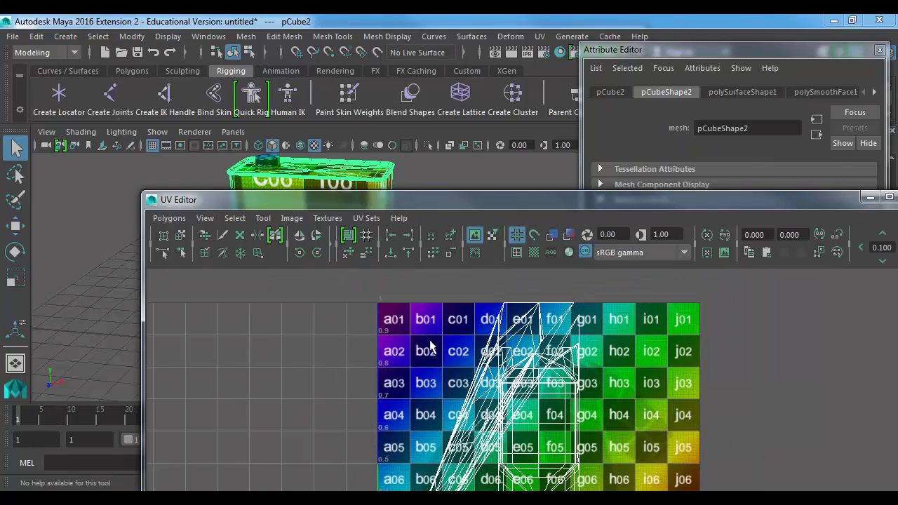
pyautogui.keyDown('alt'); pyautogui.moveTo(446, 384); pyautogui.dragTo(482, 323, button='middle'); pyautogui.keyUp('alt')
# Rotate all of the can body's UVs half a turn clockwise in 45-degree increments, put the UV Editor away and return to object selection.
pyautogui.rightClick(481, 322)
pyautogui.moveTo(481, 322); pyautogui.dragTo(449, 302, button='right')
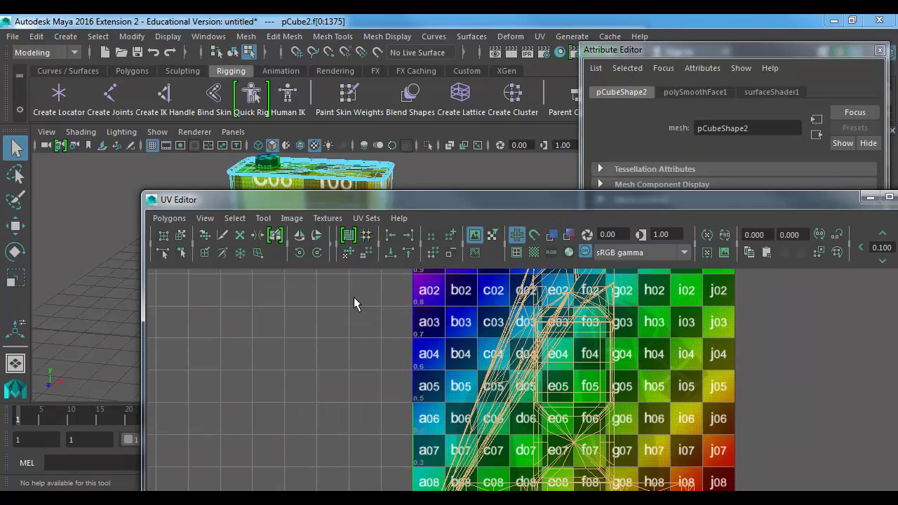
pyautogui.click(316, 254)
pyautogui.click(316, 253)
pyautogui.click(316, 254)
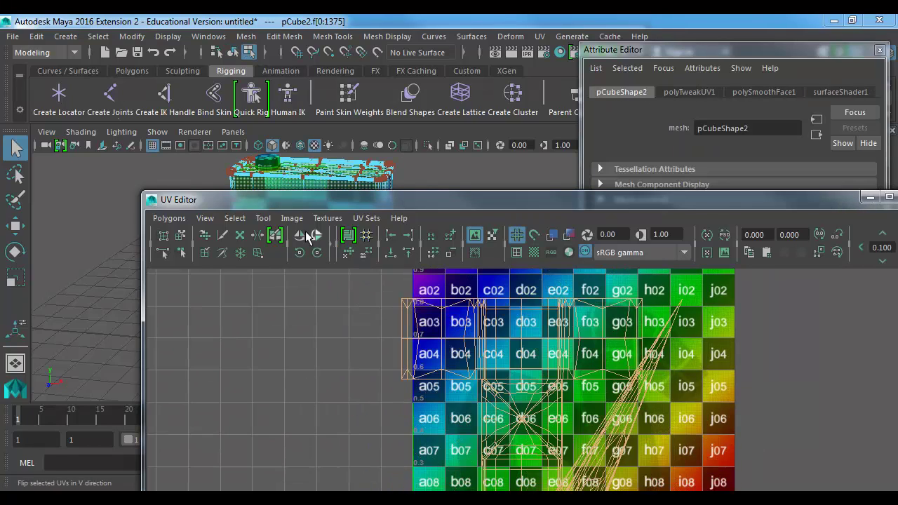
pyautogui.moveTo(288, 205); pyautogui.dragTo(835, 130)
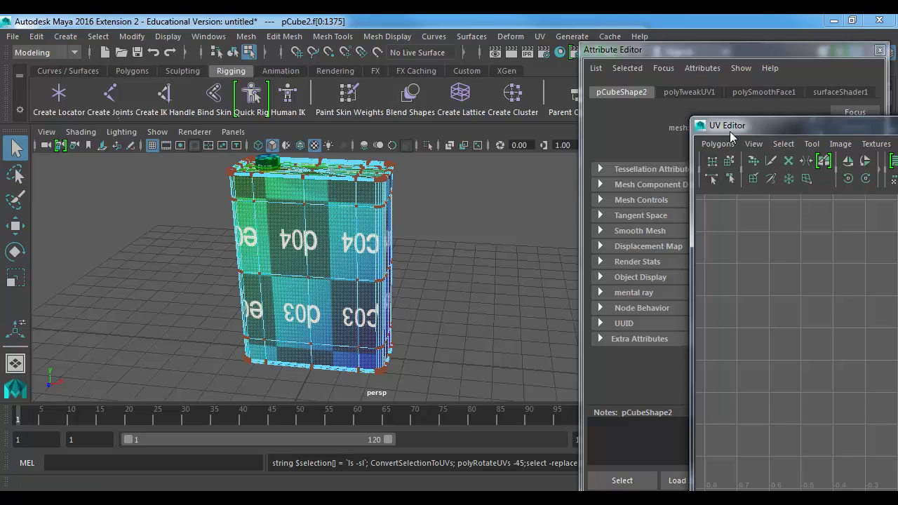
pyautogui.doubleClick(697, 129)
pyautogui.press('F8')
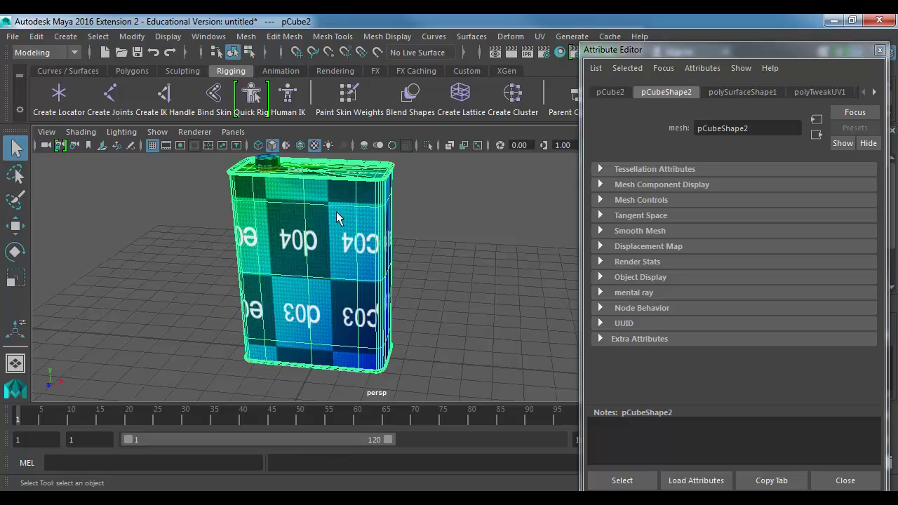
# Examine how the UV layout texture lies across the can body's top, front, side and corners.
pyautogui.keyDown('alt'); pyautogui.moveTo(336, 211); pyautogui.dragTo(361, 281, button='middle'); pyautogui.keyUp('alt')
pyautogui.keyDown('alt'); pyautogui.moveTo(361, 281); pyautogui.dragTo(526, 306, button='right'); pyautogui.keyUp('alt')
pyautogui.keyDown('alt'); pyautogui.moveTo(496, 306); pyautogui.dragTo(462, 337); pyautogui.keyUp('alt')
pyautogui.click(463, 330)
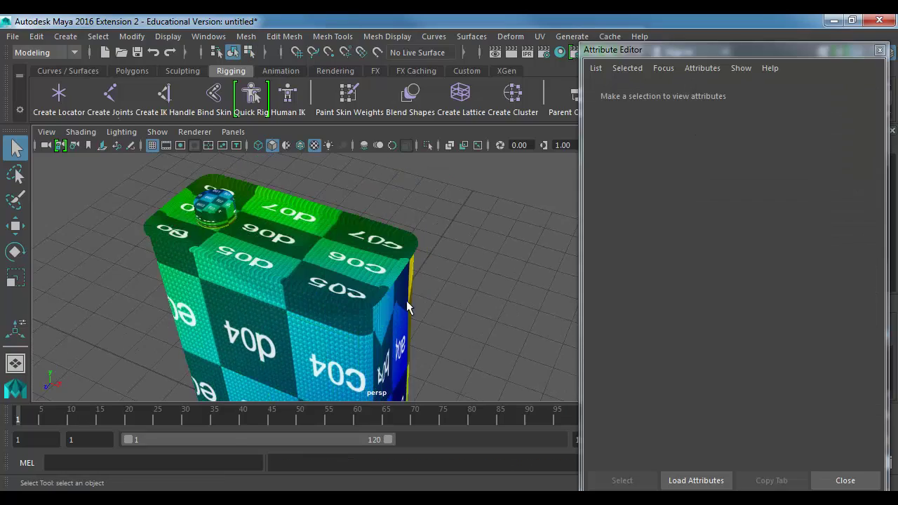
pyautogui.keyDown('alt'); pyautogui.moveTo(406, 300); pyautogui.dragTo(382, 284); pyautogui.keyUp('alt')
pyautogui.click(382, 284)
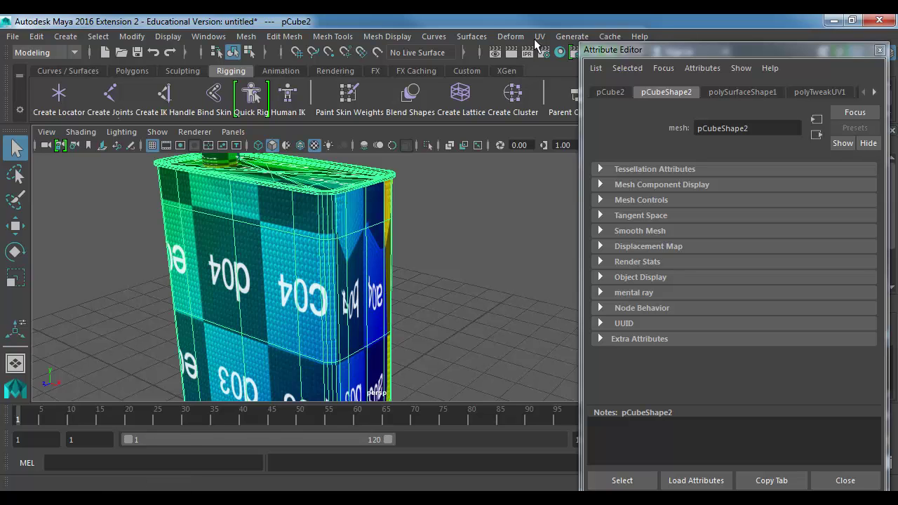
pyautogui.keyDown('alt'); pyautogui.moveTo(309, 223); pyautogui.dragTo(315, 252); pyautogui.keyUp('alt')
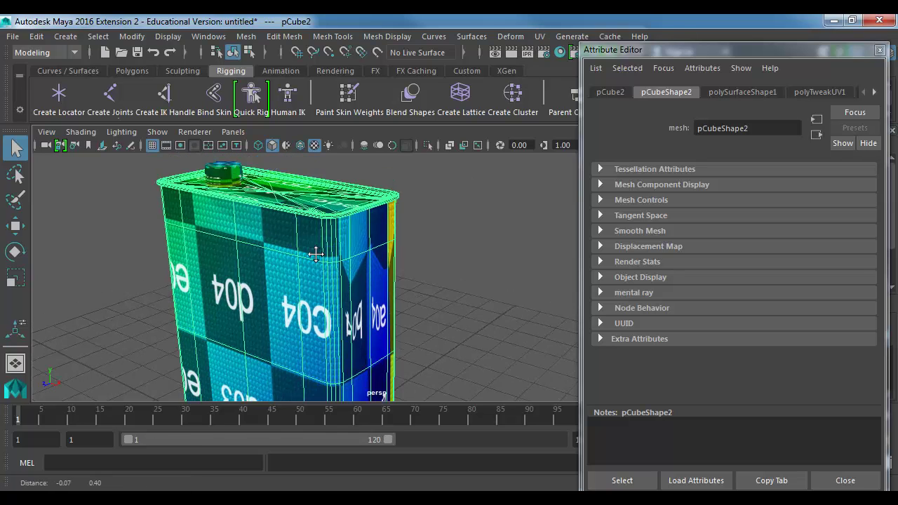
pyautogui.keyDown('alt'); pyautogui.moveTo(315, 252); pyautogui.dragTo(399, 335, button='middle'); pyautogui.keyUp('alt')
pyautogui.keyDown('alt'); pyautogui.moveTo(399, 336); pyautogui.dragTo(453, 335, button='right'); pyautogui.keyUp('alt')
# Select and frame the capped spout and examine the texture on its top and side walls.
pyautogui.click(315, 269)
pyautogui.press('f')
pyautogui.keyDown('alt'); pyautogui.moveTo(339, 236); pyautogui.dragTo(349, 232); pyautogui.keyUp('alt')
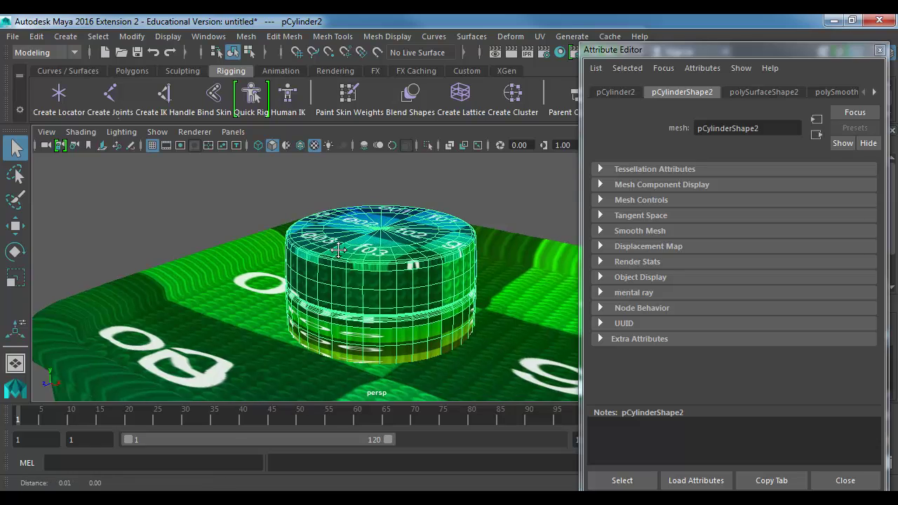
pyautogui.keyDown('alt'); pyautogui.moveTo(349, 231); pyautogui.dragTo(287, 231, button='middle'); pyautogui.keyUp('alt')
pyautogui.keyDown('alt'); pyautogui.moveTo(286, 230); pyautogui.dragTo(298, 219); pyautogui.keyUp('alt')
pyautogui.click(540, 35)
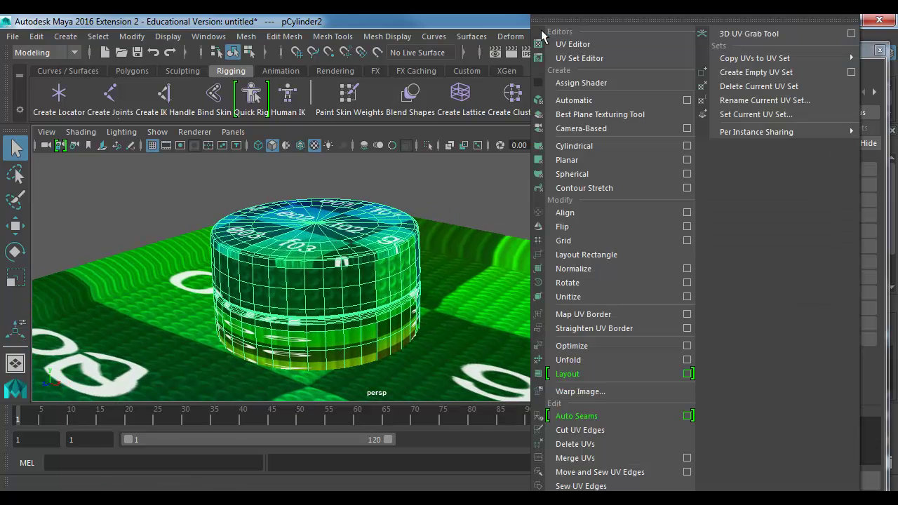
pyautogui.click(405, 284)
pyautogui.keyDown('alt'); pyautogui.moveTo(310, 268); pyautogui.dragTo(339, 238); pyautogui.keyUp('alt')
pyautogui.keyDown('alt'); pyautogui.moveTo(339, 238); pyautogui.dragTo(443, 245, button='right'); pyautogui.keyUp('alt')
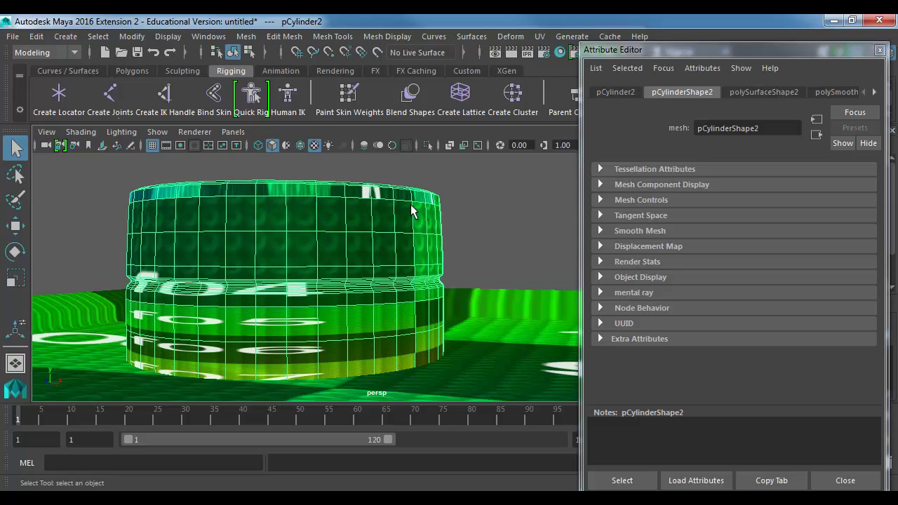
pyautogui.keyDown('alt'); pyautogui.moveTo(372, 190); pyautogui.dragTo(387, 237); pyautogui.keyUp('alt')
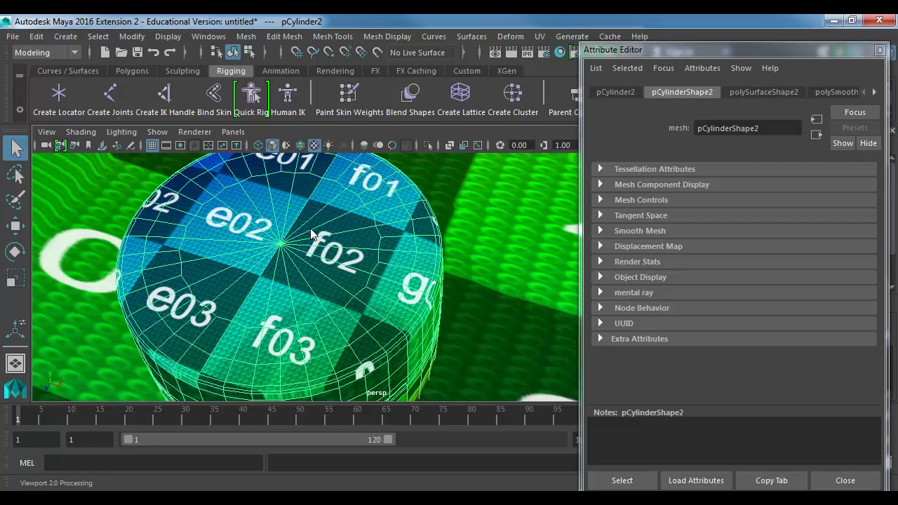
# Select the triangular faces around the centre of the spout cap's top.
pyautogui.moveTo(313, 233); pyautogui.dragTo(305, 151, button='right')
pyautogui.keyDown('alt'); pyautogui.moveTo(235, 256); pyautogui.dragTo(256, 220); pyautogui.keyUp('alt')
pyautogui.keyDown('alt'); pyautogui.moveTo(257, 220); pyautogui.dragTo(471, 223, button='right'); pyautogui.keyUp('alt')
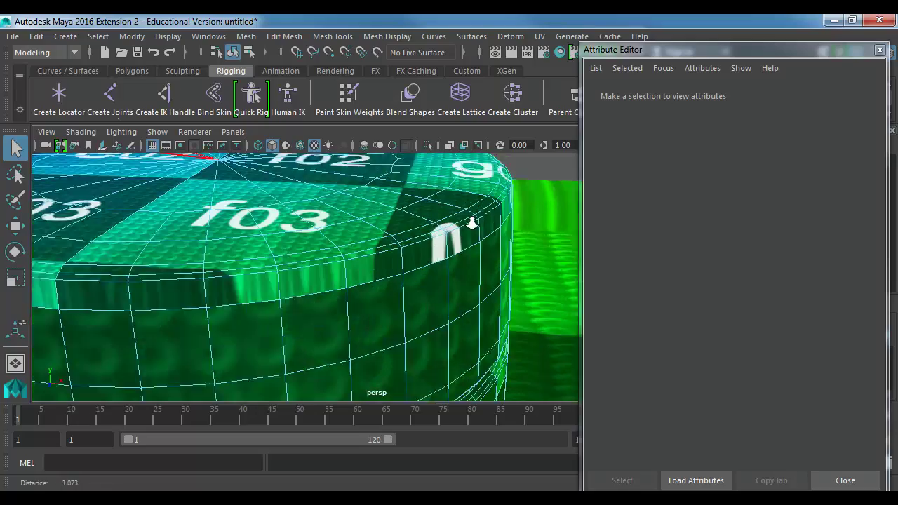
pyautogui.keyDown('alt'); pyautogui.moveTo(470, 222); pyautogui.dragTo(343, 271); pyautogui.keyUp('alt')
pyautogui.keyDown('alt'); pyautogui.moveTo(343, 271); pyautogui.dragTo(528, 325, button='right'); pyautogui.keyUp('alt')
pyautogui.keyDown('alt'); pyautogui.moveTo(526, 325); pyautogui.dragTo(299, 342); pyautogui.keyUp('alt')
pyautogui.moveTo(264, 283); pyautogui.dragTo(373, 350)
pyautogui.keyDown('alt'); pyautogui.moveTo(373, 350); pyautogui.dragTo(169, 302, button='right'); pyautogui.keyUp('alt')
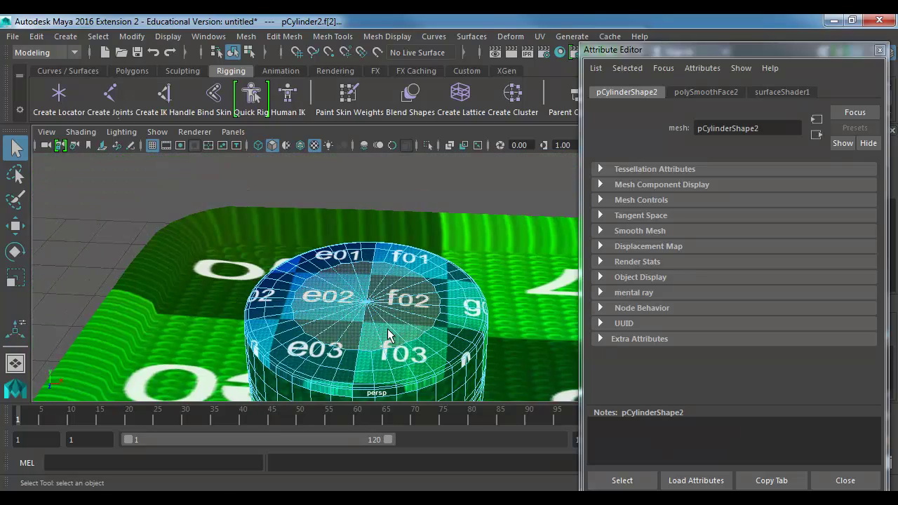
pyautogui.keyDown('alt'); pyautogui.moveTo(387, 331); pyautogui.dragTo(326, 275, button='middle'); pyautogui.keyUp('alt')
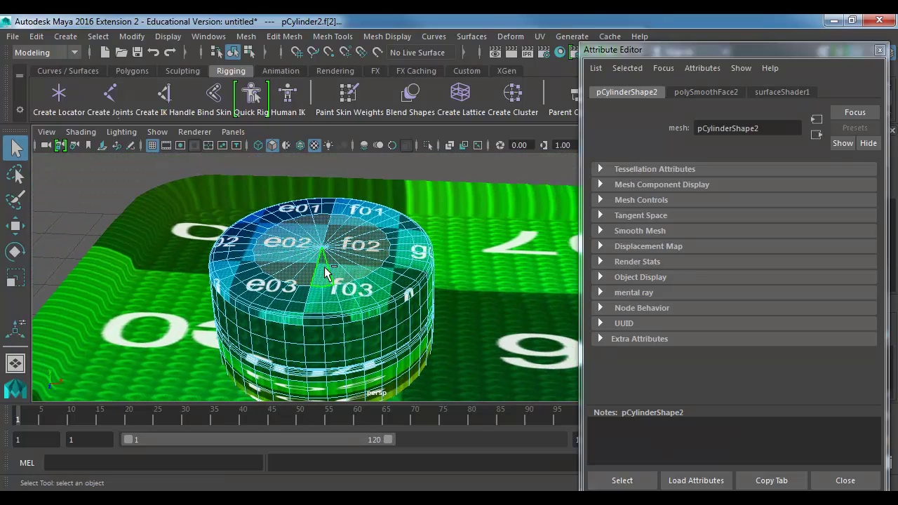
# Add the next ring of cap faces to the selection and grow it outward towards the rim.
pyautogui.doubleClick(326, 273)
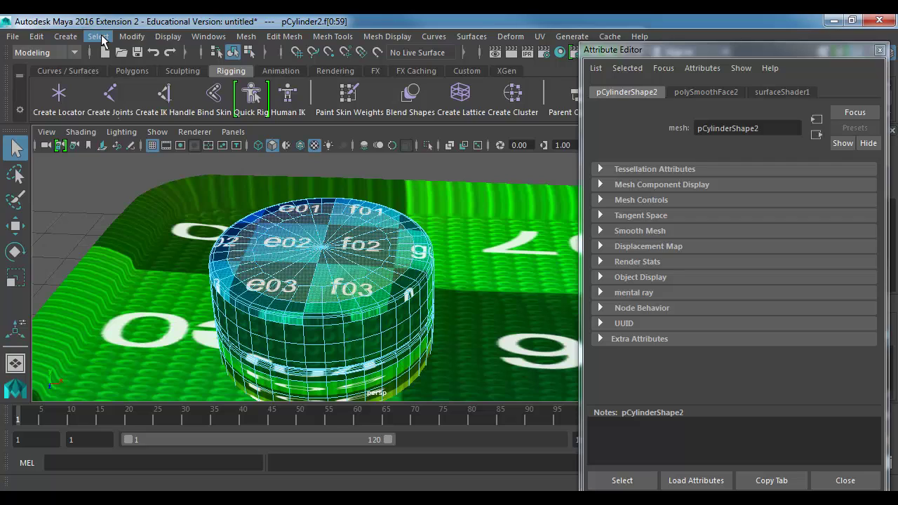
pyautogui.click(99, 37)
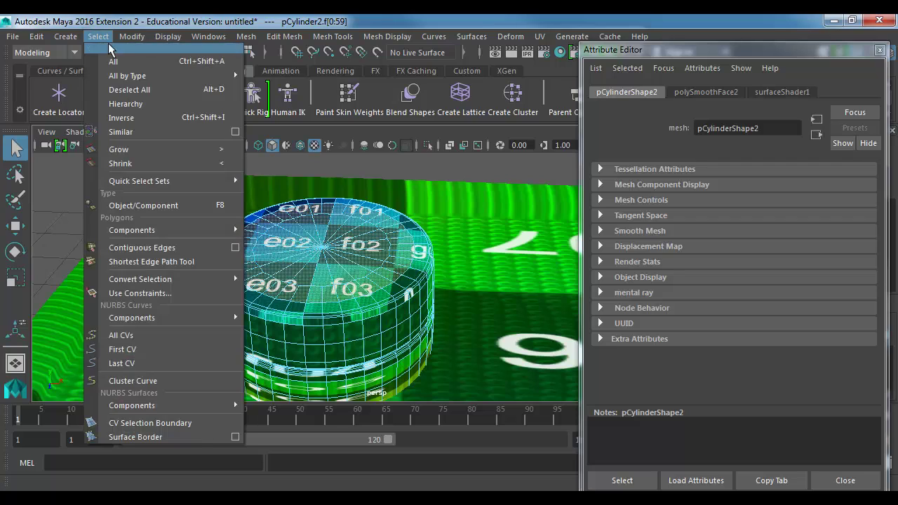
pyautogui.click(166, 154)
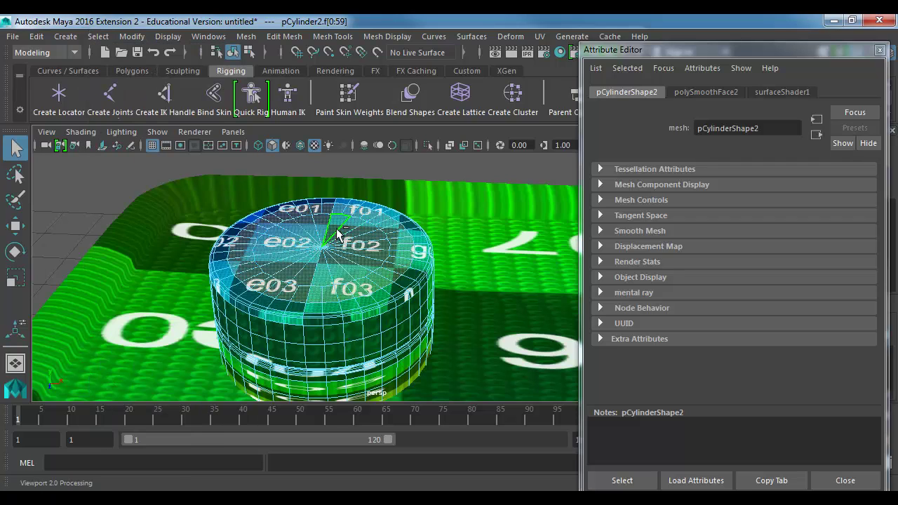
# Examine the cap's rounded rim to check how far the face selection reaches.
pyautogui.keyDown('alt'); pyautogui.moveTo(223, 268); pyautogui.dragTo(259, 275, button='middle'); pyautogui.keyUp('alt')
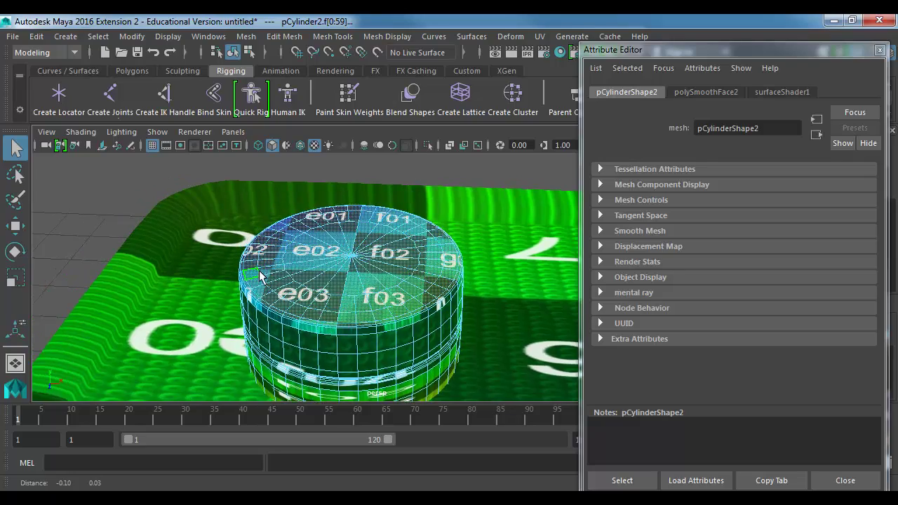
pyautogui.scroll(4, 247, 260)
pyautogui.keyDown('alt'); pyautogui.moveTo(246, 261); pyautogui.dragTo(214, 194); pyautogui.keyUp('alt')
pyautogui.scroll(3, 214, 194)
pyautogui.keyDown('alt'); pyautogui.moveTo(213, 195); pyautogui.dragTo(449, 207, button='middle'); pyautogui.keyUp('alt')
pyautogui.scroll(2, 261, 236)
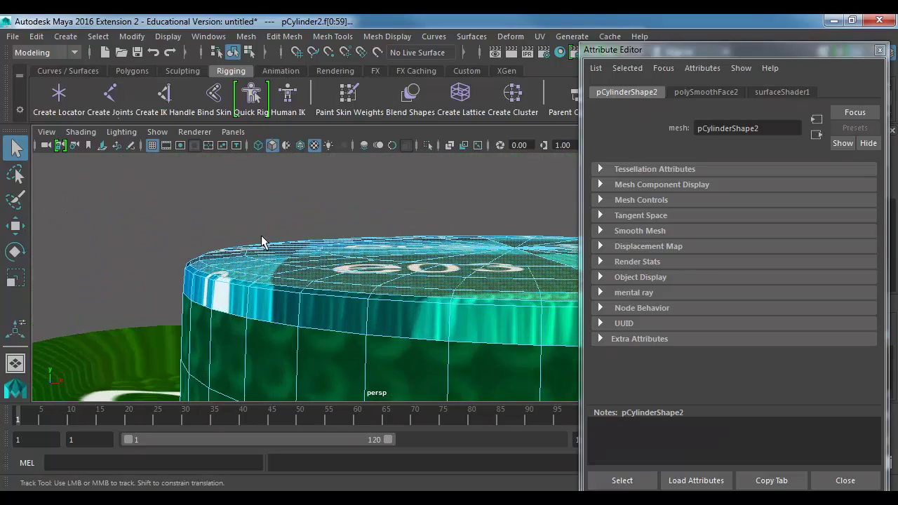
pyautogui.keyDown('alt'); pyautogui.moveTo(261, 240); pyautogui.dragTo(307, 239); pyautogui.keyUp('alt')
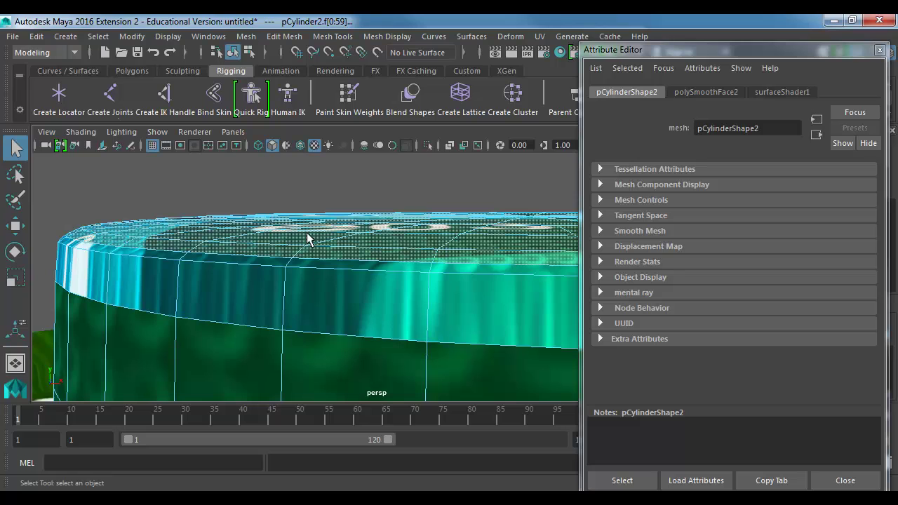
pyautogui.keyDown('alt'); pyautogui.moveTo(451, 260); pyautogui.dragTo(282, 248, button='right'); pyautogui.keyUp('alt')
pyautogui.keyDown('alt'); pyautogui.moveTo(317, 250); pyautogui.dragTo(272, 253, button='middle'); pyautogui.keyUp('alt')
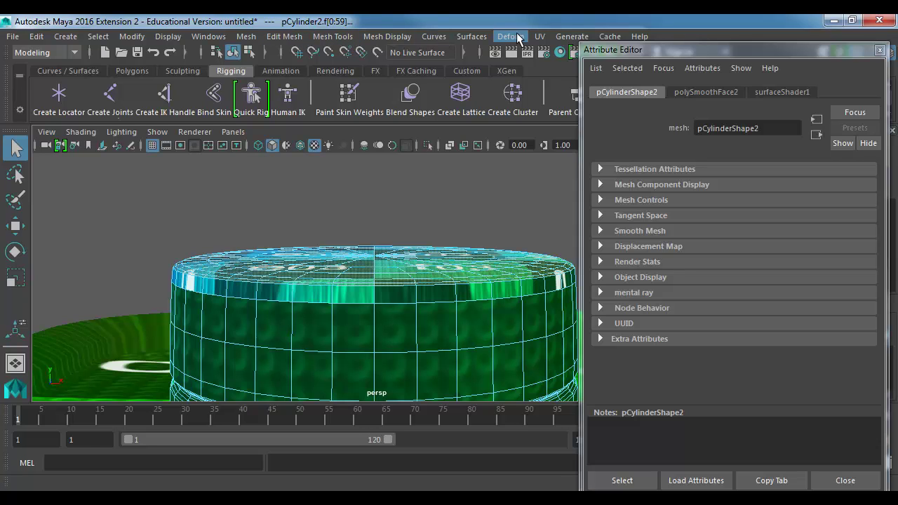
# Apply a planar UV projection from the Y axis to the cap's selected top faces, keeping the image width/height ratio.
pyautogui.click(539, 37)
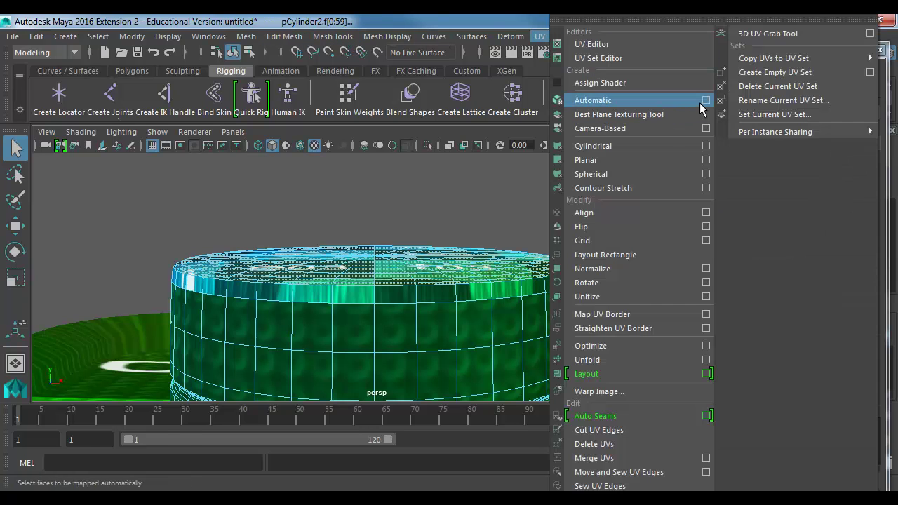
pyautogui.click(706, 160)
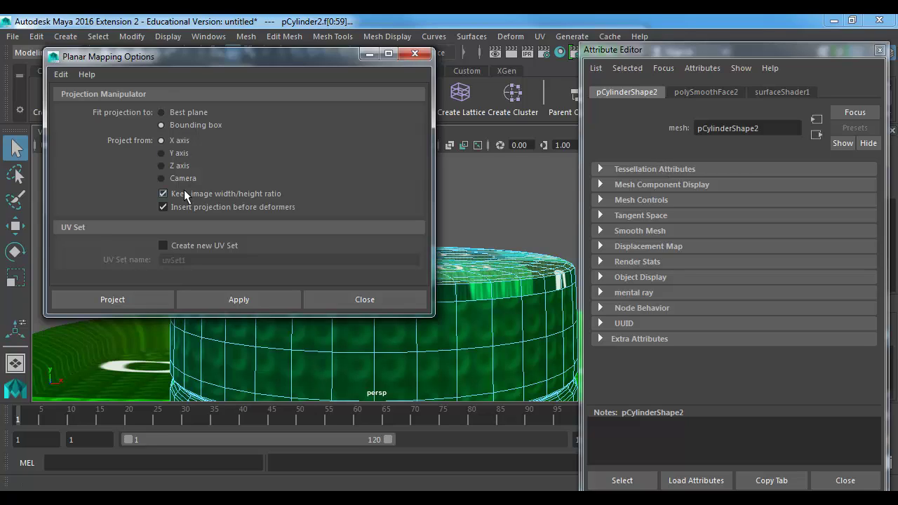
pyautogui.click(179, 154)
pyautogui.click(126, 300)
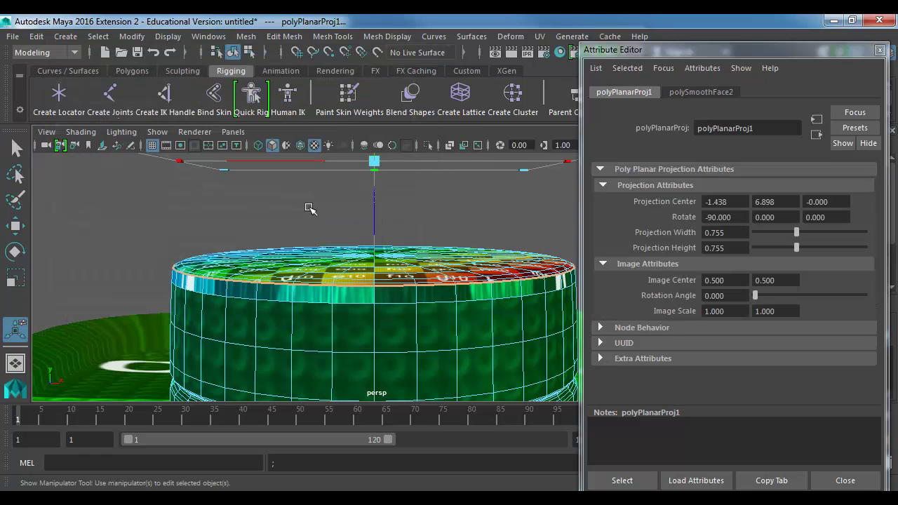
# Move the cap top's UV shell out of the texture square in the UV Editor, to an image centre of about -1.44, 0.65.
pyautogui.keyDown('alt'); pyautogui.moveTo(423, 190); pyautogui.dragTo(418, 248); pyautogui.keyUp('alt')
pyautogui.scroll(-3, 466, 270)
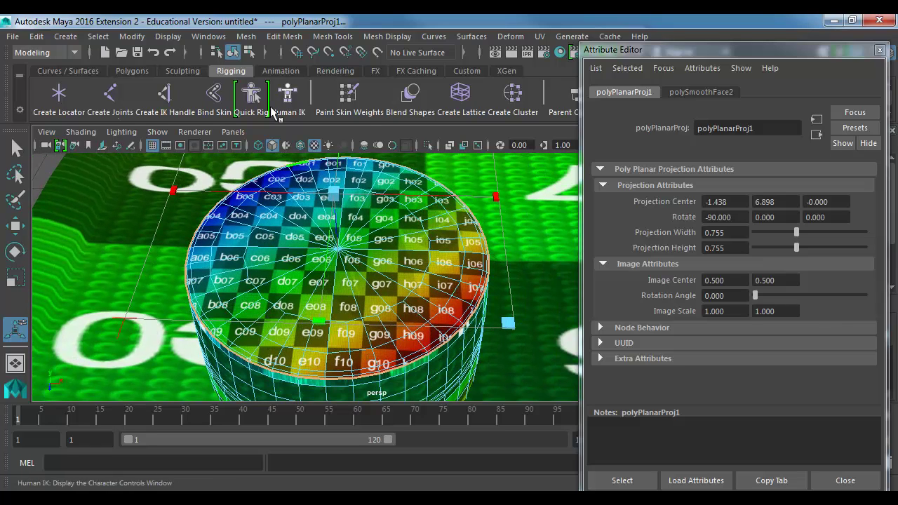
pyautogui.click(208, 36)
pyautogui.click(263, 261)
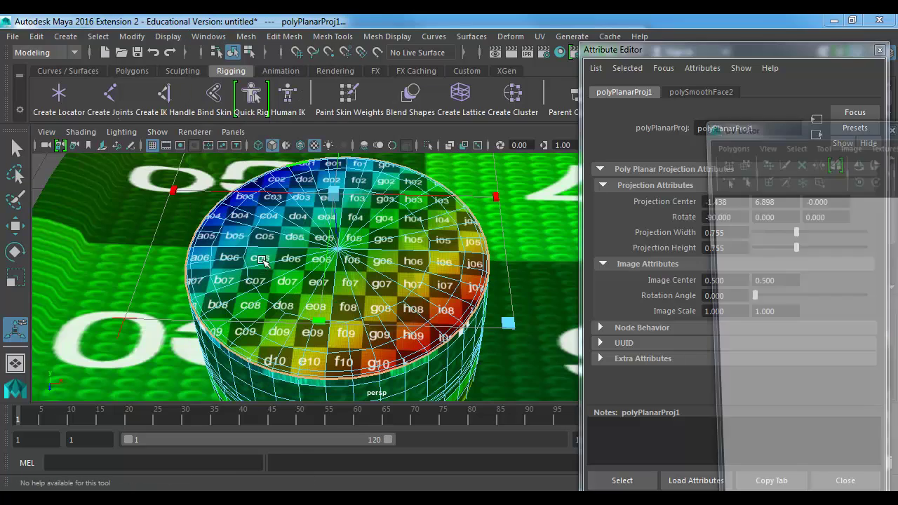
pyautogui.moveTo(856, 128); pyautogui.dragTo(286, 43)
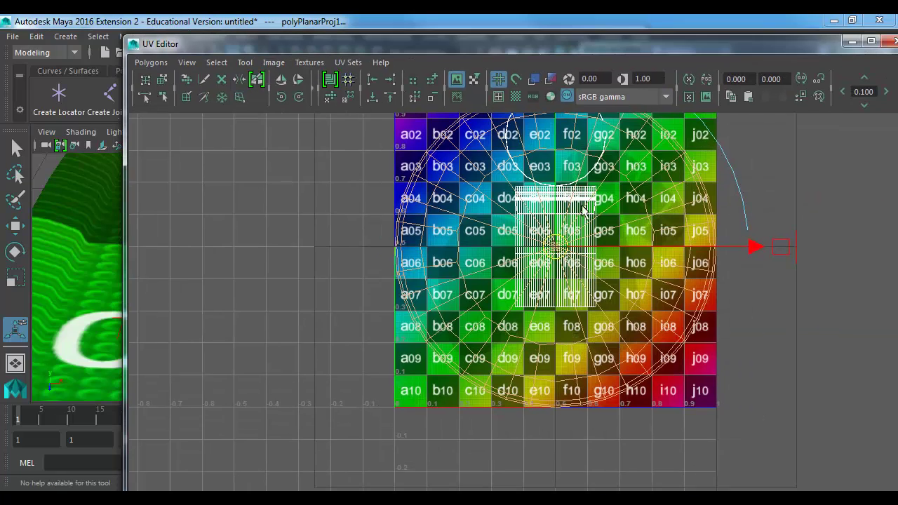
pyautogui.keyDown('alt'); pyautogui.moveTo(593, 220); pyautogui.dragTo(329, 148, button='right'); pyautogui.keyUp('alt')
pyautogui.moveTo(543, 270); pyautogui.dragTo(147, 240)
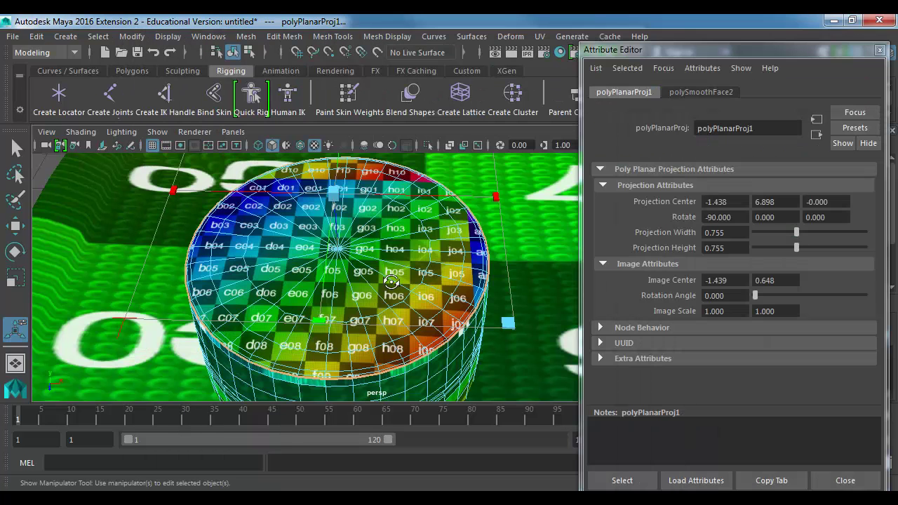
# Select the remaining cap faces through their UVs inside the texture square, using face mode in the UV Editor.
pyautogui.keyDown('alt'); pyautogui.moveTo(357, 284); pyautogui.dragTo(307, 241); pyautogui.keyUp('alt')
pyautogui.keyDown('alt'); pyautogui.moveTo(394, 272); pyautogui.dragTo(308, 267); pyautogui.keyUp('alt')
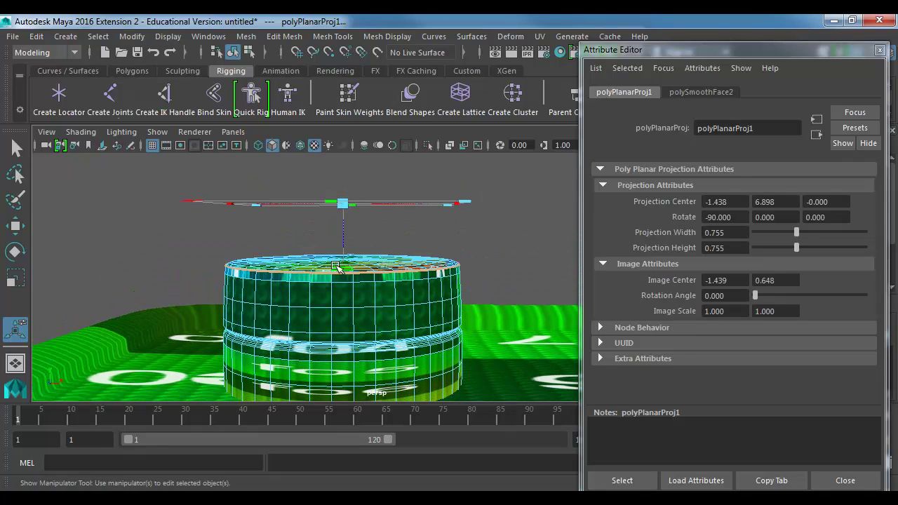
pyautogui.moveTo(890, 260); pyautogui.dragTo(169, 64)
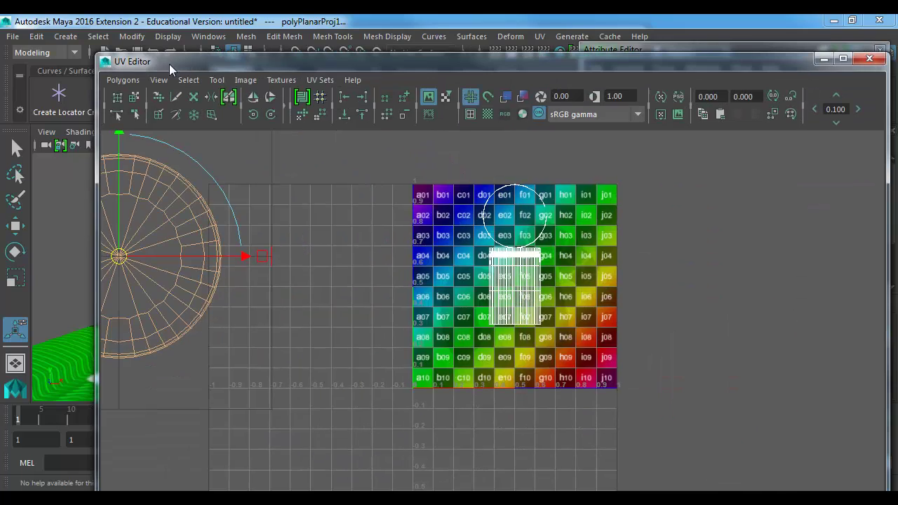
pyautogui.keyDown('alt'); pyautogui.moveTo(257, 193); pyautogui.dragTo(493, 217, button='middle'); pyautogui.keyUp('alt')
pyautogui.moveTo(314, 213); pyautogui.dragTo(314, 250, button='right')
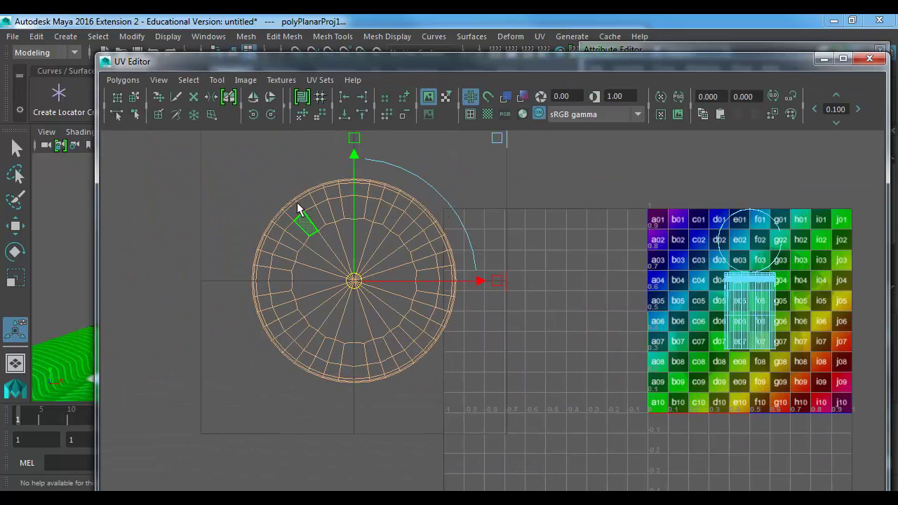
pyautogui.moveTo(222, 153); pyautogui.dragTo(264, 345)
pyautogui.moveTo(687, 178); pyautogui.dragTo(809, 423)
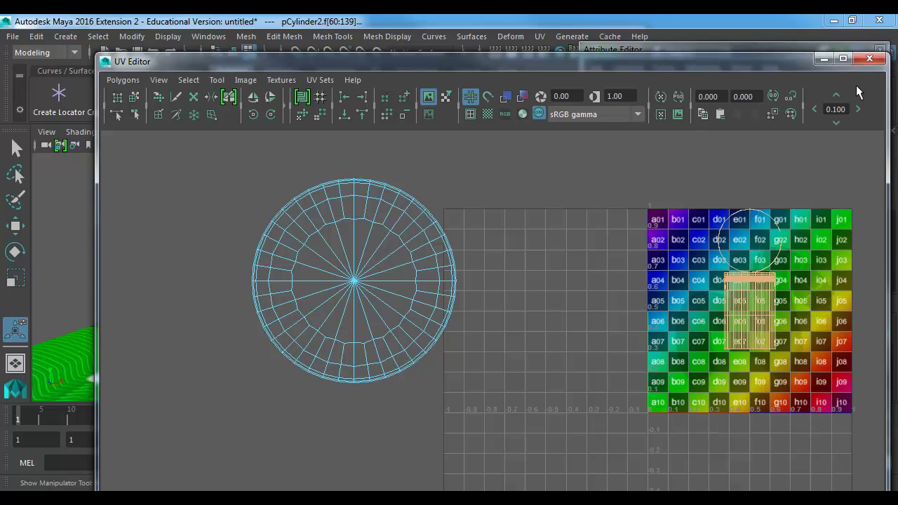
pyautogui.click(869, 58)
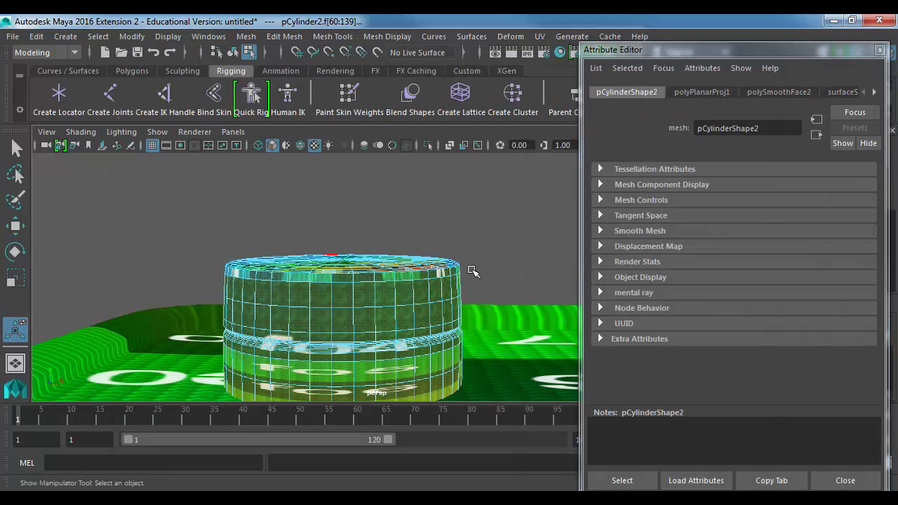
# Apply a cylindrical UV projection to the selected cap side faces, inserting the projection before deformers.
pyautogui.keyDown('alt'); pyautogui.moveTo(473, 260); pyautogui.dragTo(453, 267); pyautogui.keyUp('alt')
pyautogui.click(539, 36)
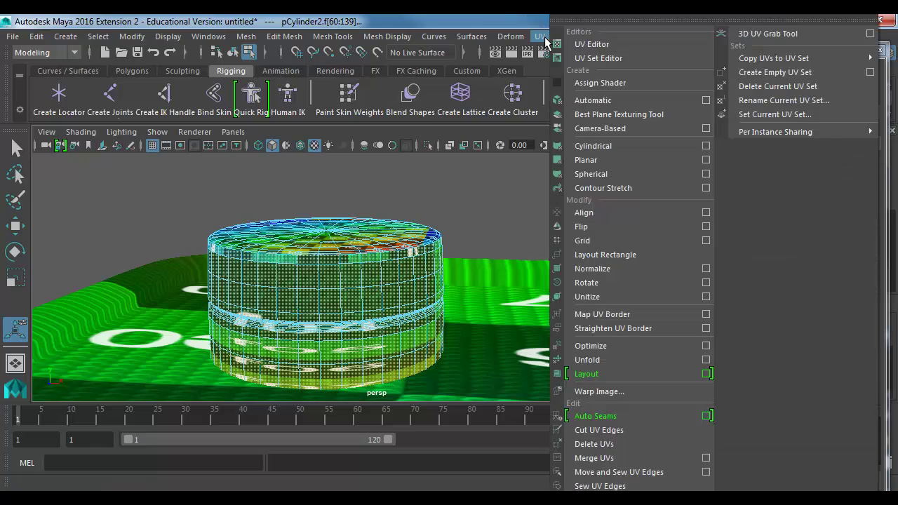
pyautogui.click(706, 145)
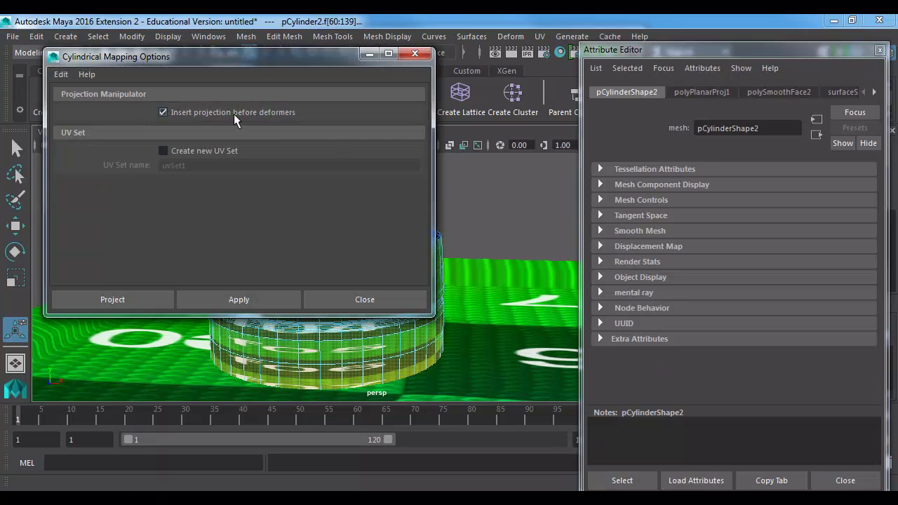
pyautogui.click(112, 299)
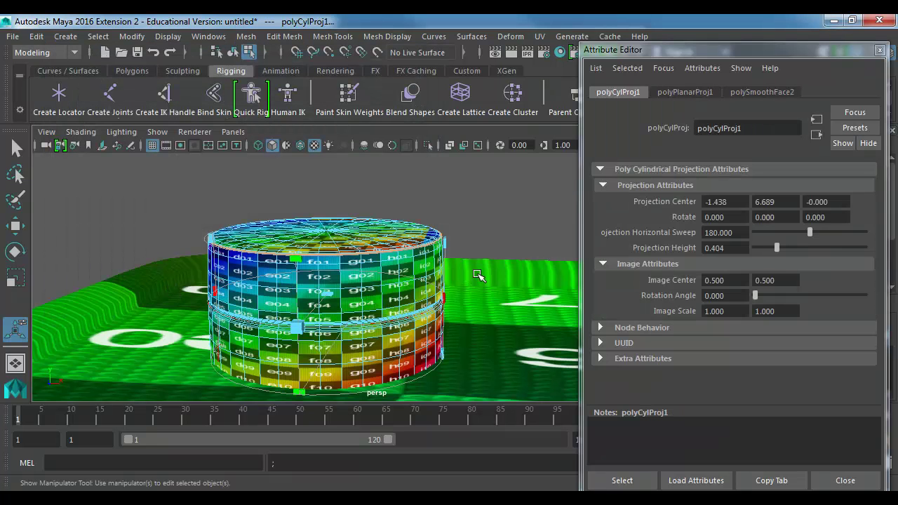
# Set the cylindrical projection's horizontal sweep to 360 so it wraps the whole cap, using wireframe display, then restore textured shading.
pyautogui.moveTo(477, 274)
pyautogui.keyDown('alt'); pyautogui.mouseDown()
pyautogui.moveTo(232, 341)
pyautogui.moveTo(250, 344)
pyautogui.mouseUp(); pyautogui.keyUp('alt')
pyautogui.press('4')
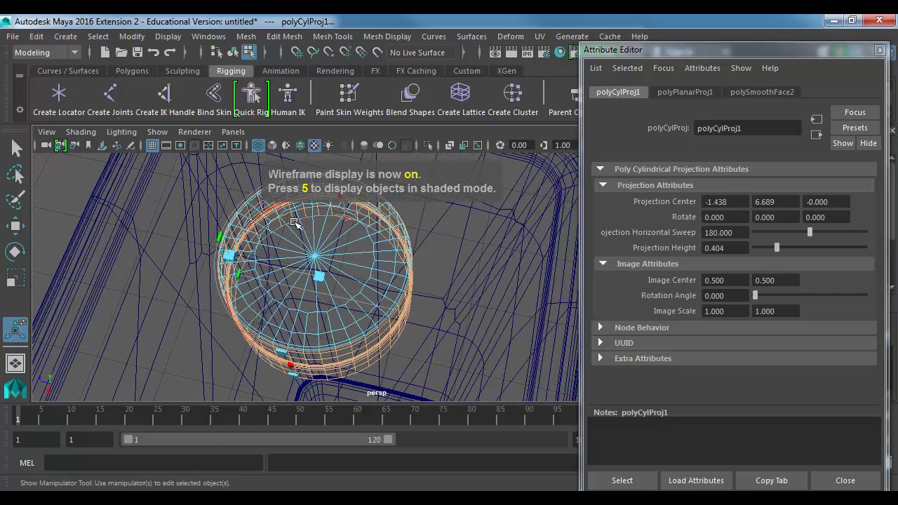
pyautogui.keyDown('alt'); pyautogui.moveTo(295, 222); pyautogui.dragTo(258, 211); pyautogui.keyUp('alt')
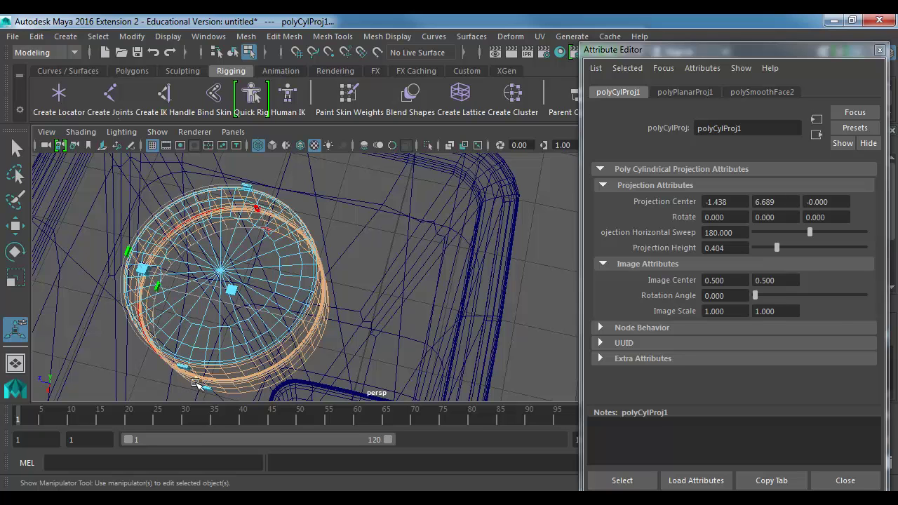
pyautogui.moveTo(195, 383); pyautogui.dragTo(291, 255)
pyautogui.keyDown('alt'); pyautogui.moveTo(300, 298); pyautogui.dragTo(272, 262); pyautogui.keyUp('alt')
pyautogui.keyDown('alt'); pyautogui.moveTo(313, 299); pyautogui.dragTo(325, 272, button='middle'); pyautogui.keyUp('alt')
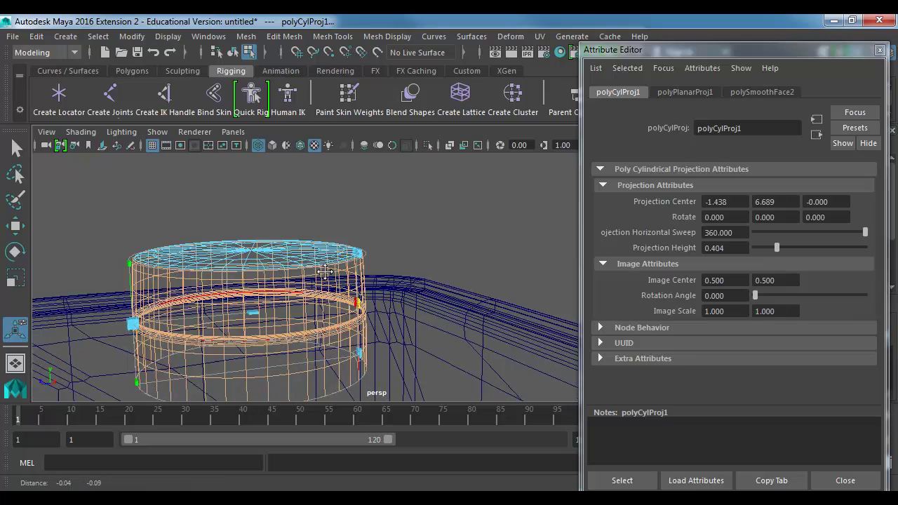
pyautogui.keyDown('alt'); pyautogui.moveTo(325, 272); pyautogui.dragTo(309, 270, button='right'); pyautogui.keyUp('alt')
pyautogui.press('6')
pyautogui.keyDown('alt'); pyautogui.moveTo(205, 326); pyautogui.dragTo(247, 281, button='middle'); pyautogui.keyUp('alt')
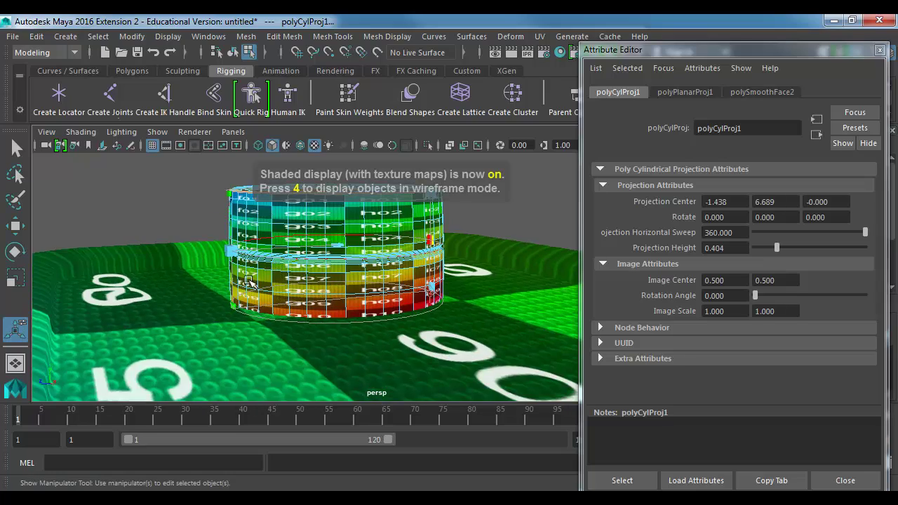
# Stretch the cylindrical projection around the cap to a projection height of about 2.54.
pyautogui.keyDown('alt'); pyautogui.moveTo(249, 280); pyautogui.dragTo(325, 270); pyautogui.keyUp('alt')
pyautogui.keyDown('alt'); pyautogui.moveTo(326, 255); pyautogui.dragTo(259, 281, button='middle'); pyautogui.keyUp('alt')
pyautogui.moveTo(221, 255); pyautogui.dragTo(298, 144)
pyautogui.keyDown('alt'); pyautogui.moveTo(312, 284); pyautogui.dragTo(317, 153, button='middle'); pyautogui.keyUp('alt')
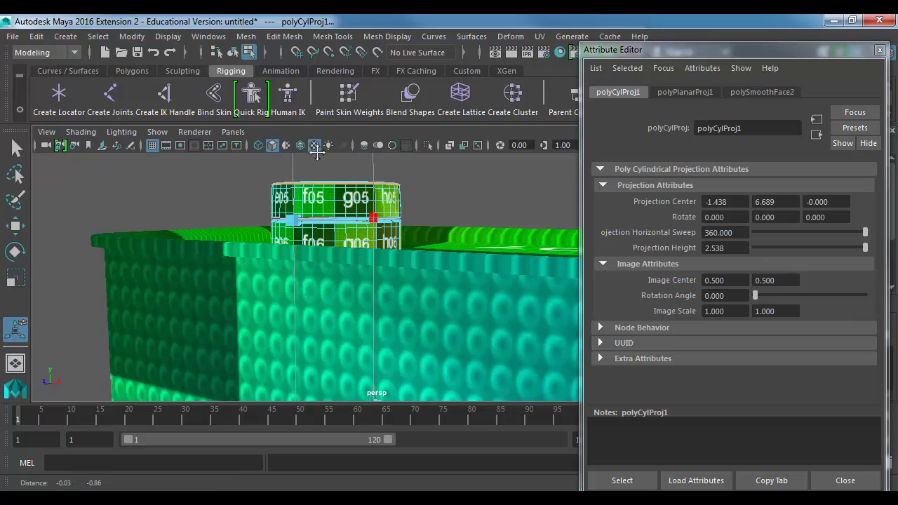
pyautogui.keyDown('alt'); pyautogui.moveTo(317, 153); pyautogui.dragTo(331, 214); pyautogui.keyUp('alt')
pyautogui.keyDown('alt'); pyautogui.moveTo(331, 214); pyautogui.dragTo(460, 337, button='right'); pyautogui.keyUp('alt')
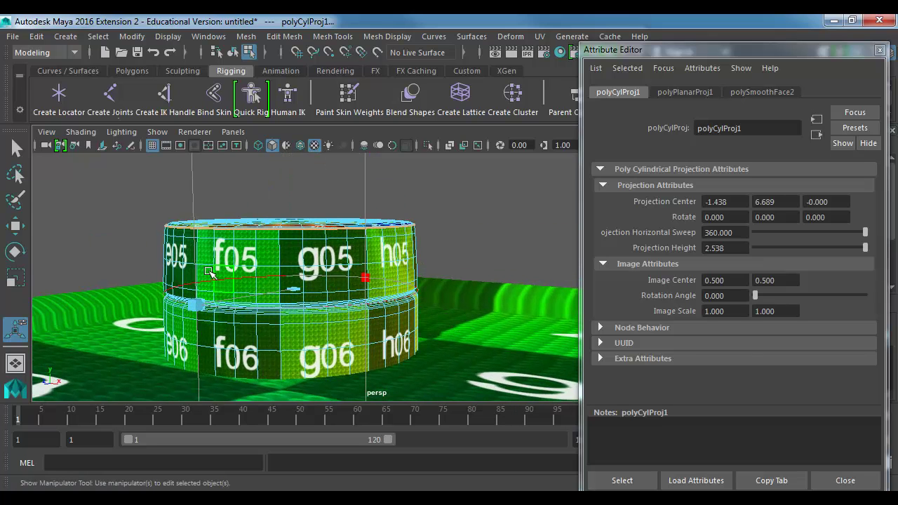
# Shift the cap's cylindrical projection to center Y 6.549 and Rotate Y -4.801, and reduce its projection height to 2.318.
pyautogui.moveTo(196, 304); pyautogui.dragTo(190, 356)
pyautogui.keyDown('alt'); pyautogui.moveTo(352, 322); pyautogui.dragTo(232, 292, button='right'); pyautogui.keyUp('alt')
pyautogui.keyDown('alt'); pyautogui.moveTo(263, 228); pyautogui.dragTo(245, 346, button='middle'); pyautogui.keyUp('alt')
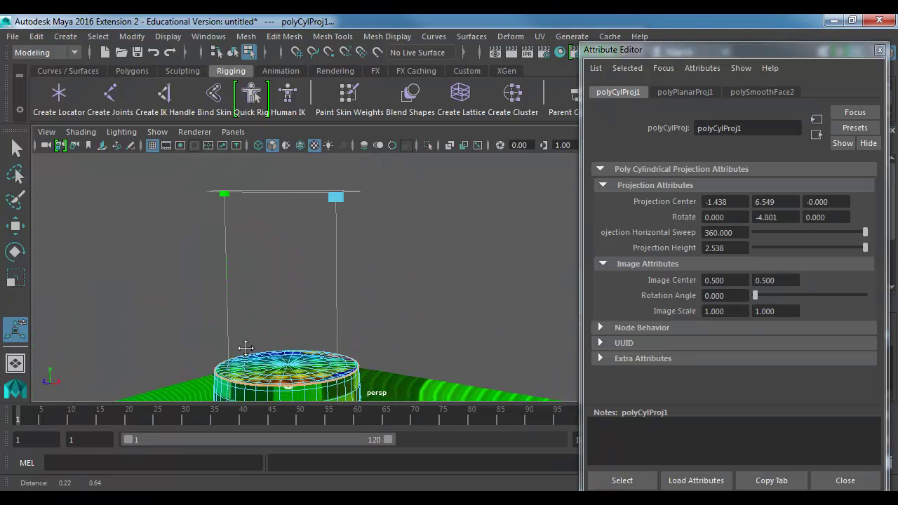
pyautogui.moveTo(226, 195); pyautogui.dragTo(229, 214)
pyautogui.keyDown('alt'); pyautogui.moveTo(237, 287); pyautogui.dragTo(261, 193, button='middle'); pyautogui.keyUp('alt')
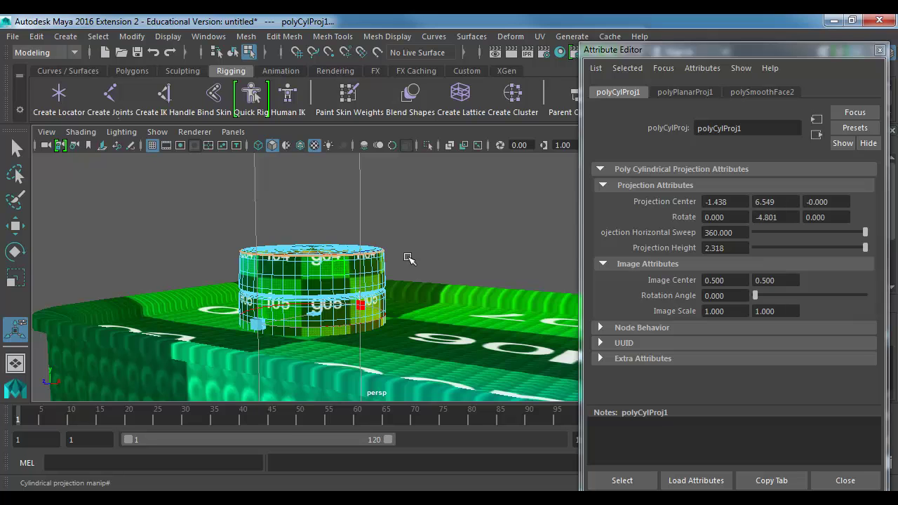
# In the UV Editor, move the cap's rectangular side shell out of the texture square to below the circular top shell.
pyautogui.moveTo(897, 116); pyautogui.dragTo(529, 64)
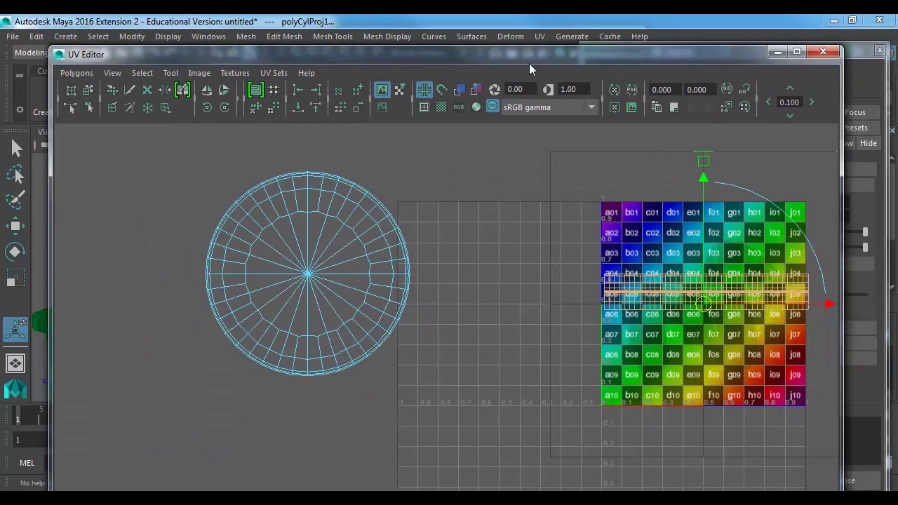
pyautogui.moveTo(684, 315); pyautogui.dragTo(294, 435)
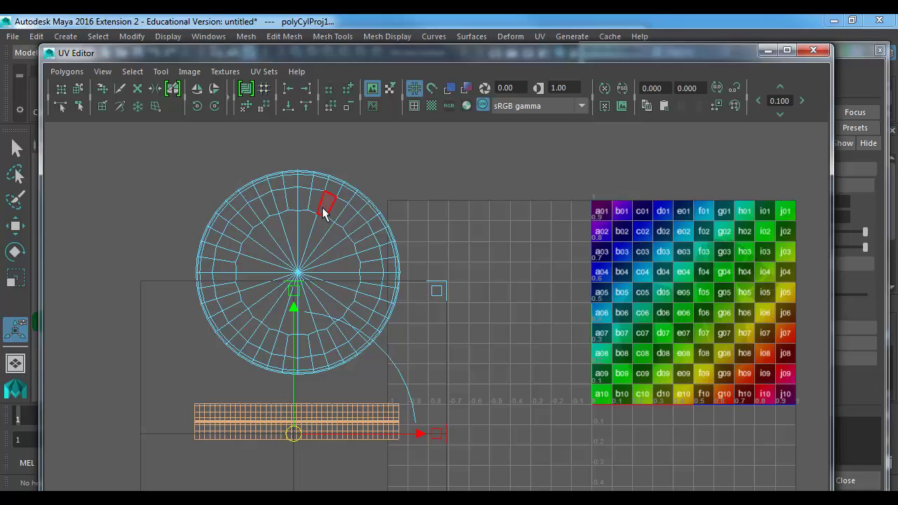
pyautogui.click(303, 231)
pyautogui.keyDown('alt'); pyautogui.moveTo(321, 220); pyautogui.dragTo(336, 229, button='middle'); pyautogui.keyUp('alt')
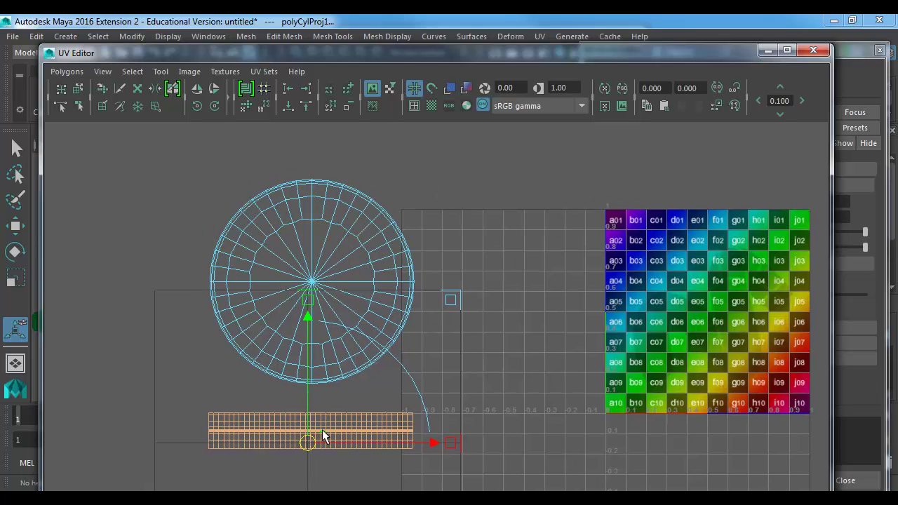
# Place the UV Editor beside the 3D view and compare the checker size on the cap's top and side.
pyautogui.moveTo(329, 53); pyautogui.dragTo(738, 47)
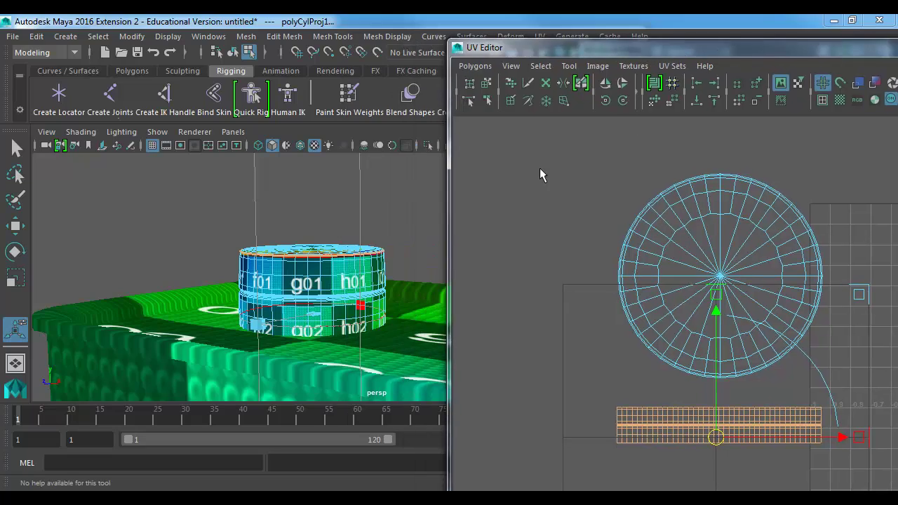
pyautogui.keyDown('alt'); pyautogui.moveTo(316, 214); pyautogui.dragTo(309, 256); pyautogui.keyUp('alt')
pyautogui.keyDown('alt'); pyautogui.moveTo(308, 256); pyautogui.dragTo(524, 263, button='right'); pyautogui.keyUp('alt')
pyautogui.keyDown('alt'); pyautogui.moveTo(284, 305); pyautogui.dragTo(287, 273); pyautogui.keyUp('alt')
pyautogui.keyDown('alt'); pyautogui.moveTo(288, 272); pyautogui.dragTo(321, 269, button='right'); pyautogui.keyUp('alt')
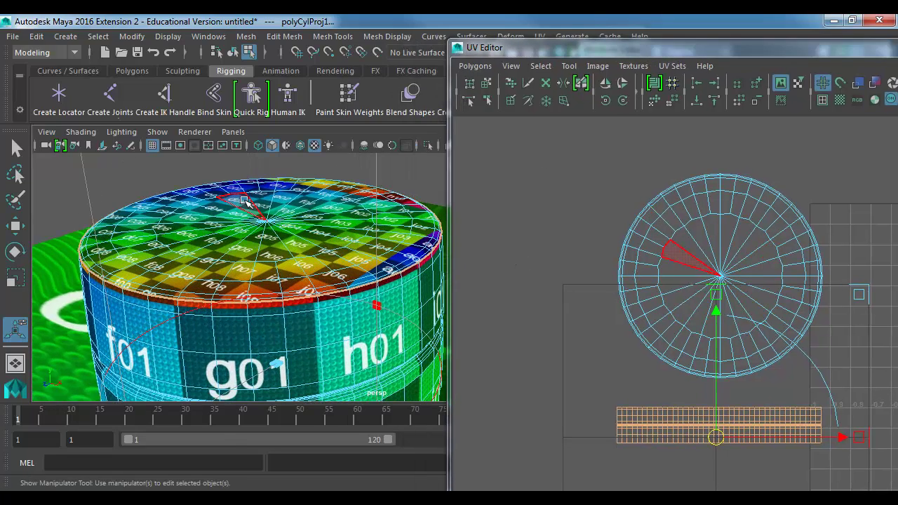
pyautogui.keyDown('alt'); pyautogui.moveTo(247, 321); pyautogui.dragTo(285, 256, button='middle'); pyautogui.keyUp('alt')
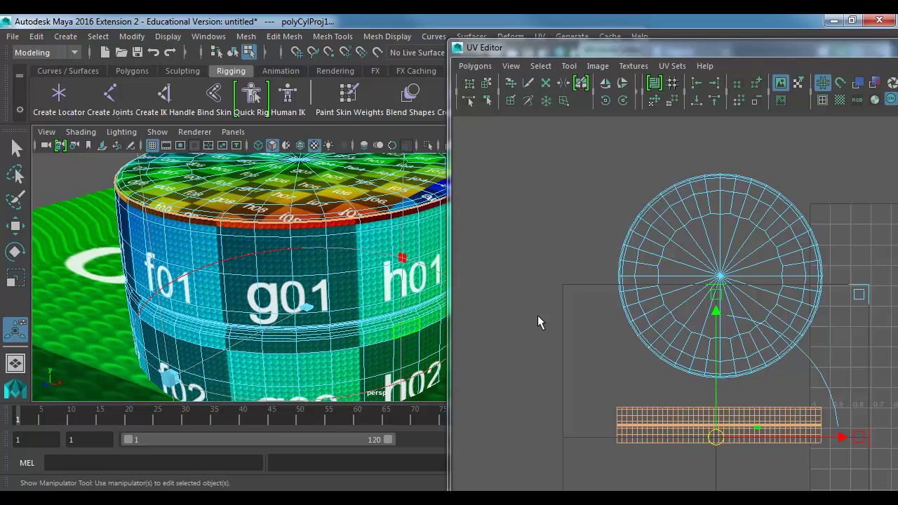
# Select the circular top UV shell and scale it down uniformly to about a quarter of its size.
pyautogui.moveTo(672, 233); pyautogui.dragTo(650, 226, button='right')
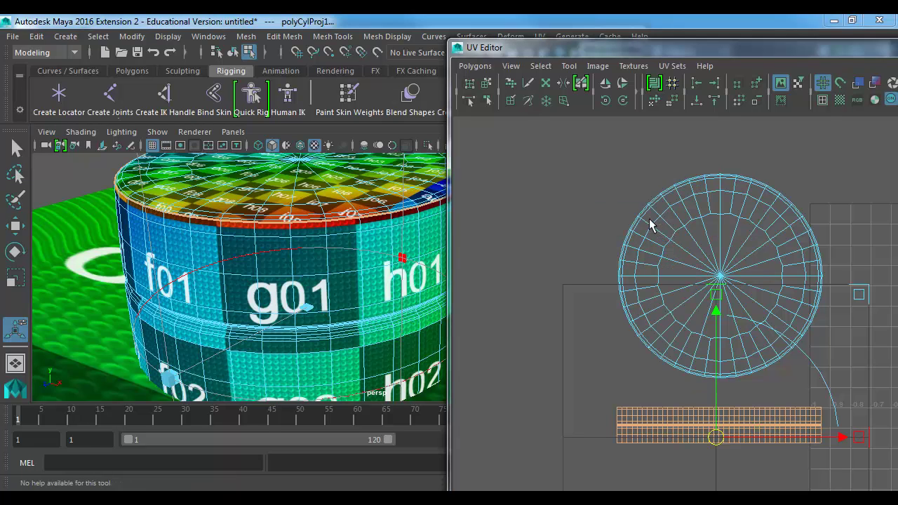
pyautogui.click(715, 261)
pyautogui.moveTo(751, 319); pyautogui.dragTo(696, 314, button='middle')
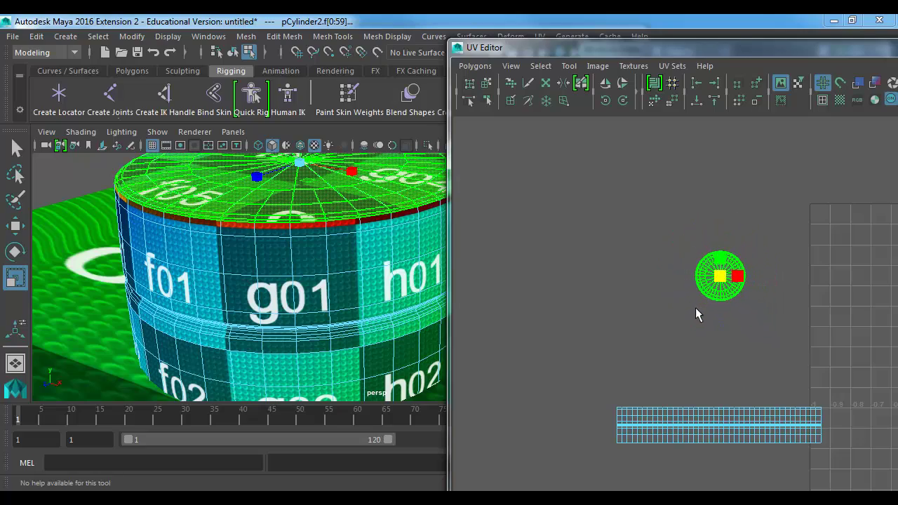
pyautogui.press('w')
pyautogui.keyDown('alt'); pyautogui.moveTo(294, 266); pyautogui.dragTo(324, 255); pyautogui.keyUp('alt')
pyautogui.keyDown('alt'); pyautogui.moveTo(323, 255); pyautogui.dragTo(318, 240, button='middle'); pyautogui.keyUp('alt')
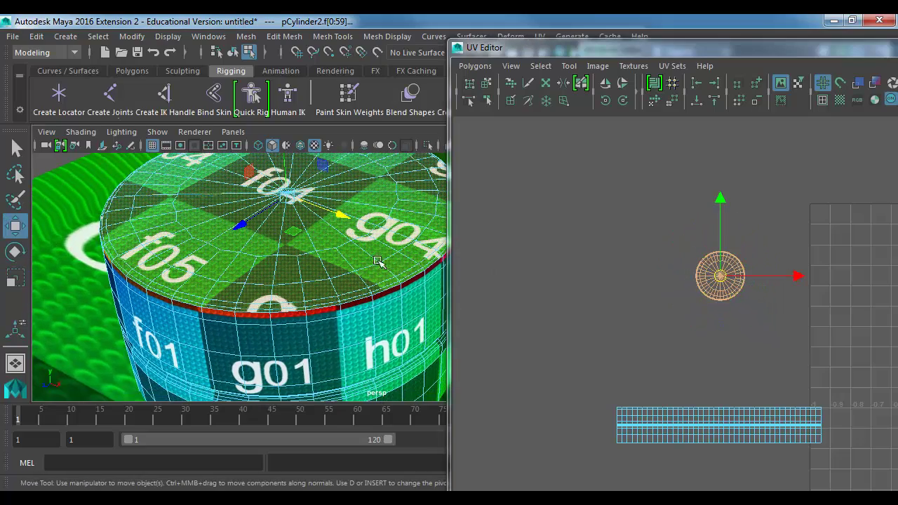
# Enlarge the circular top shell slightly and move it down and left, matching its checkers to the side of the cap.
pyautogui.press('r')
pyautogui.press('w')
pyautogui.moveTo(676, 320)
pyautogui.mouseDown(button='middle')
pyautogui.moveTo(658, 342)
pyautogui.moveTo(659, 329)
pyautogui.moveTo(657, 336)
pyautogui.moveTo(672, 338)
pyautogui.moveTo(698, 335)
pyautogui.moveTo(665, 333)
pyautogui.moveTo(675, 335)
pyautogui.mouseUp(button='middle')
pyautogui.press('r')
pyautogui.press('w')
pyautogui.keyDown('alt'); pyautogui.moveTo(414, 315); pyautogui.dragTo(377, 315); pyautogui.keyUp('alt')
pyautogui.keyDown('alt'); pyautogui.moveTo(376, 315); pyautogui.dragTo(347, 323, button='middle'); pyautogui.keyUp('alt')
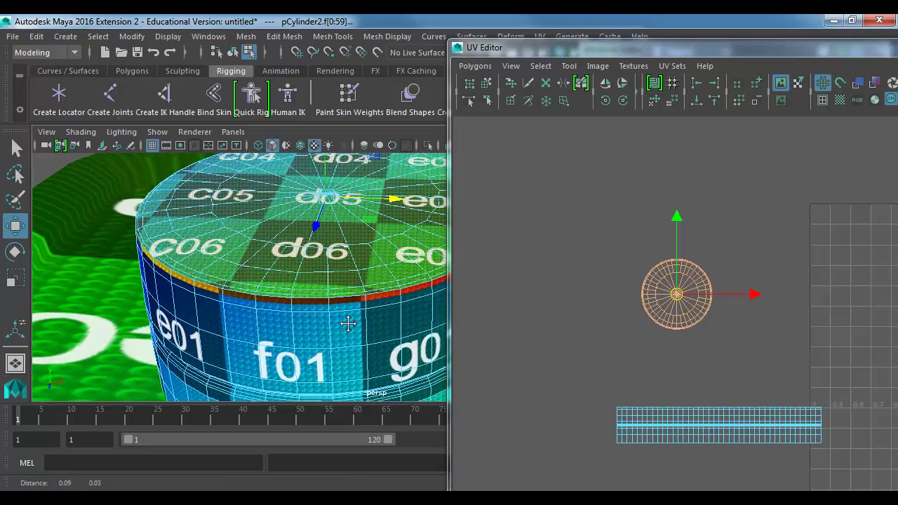
# Fine-tune the circular top shell's position and place it just above the left end of the side strip.
pyautogui.moveTo(678, 218); pyautogui.dragTo(675, 215)
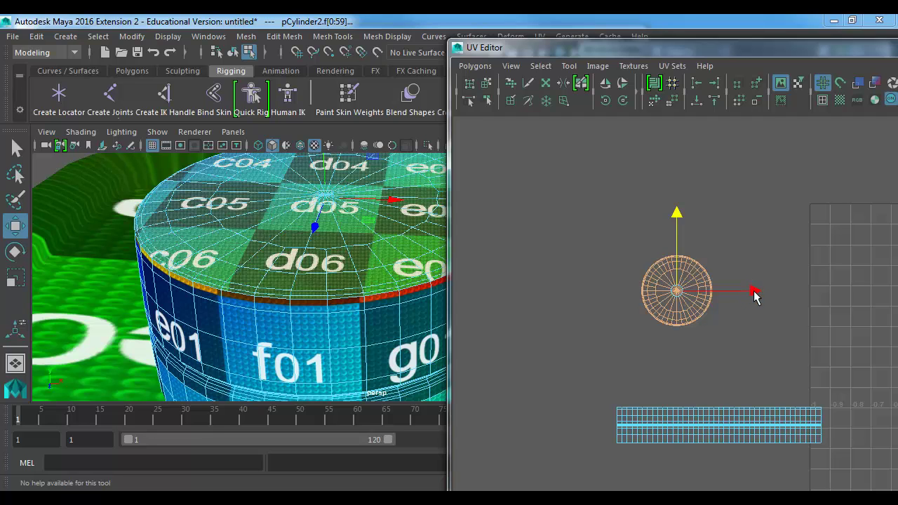
pyautogui.moveTo(754, 295); pyautogui.dragTo(753, 293)
pyautogui.press('r')
pyautogui.moveTo(700, 338); pyautogui.dragTo(611, 317, button='middle')
pyautogui.press('w')
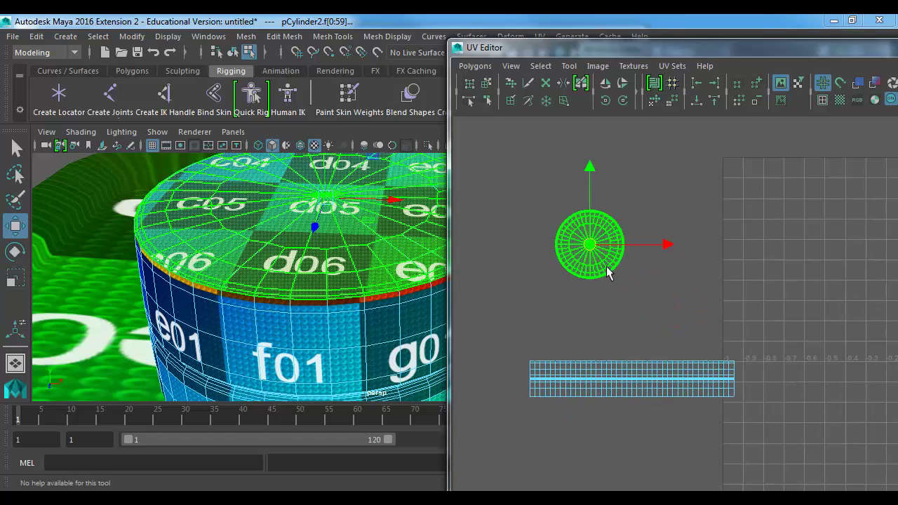
pyautogui.moveTo(608, 268); pyautogui.dragTo(569, 336, button='middle')
# Select both cap UV shells, clear the UV Editor from the view, return to object mode and deselect the cap.
pyautogui.moveTo(495, 259); pyautogui.dragTo(776, 435)
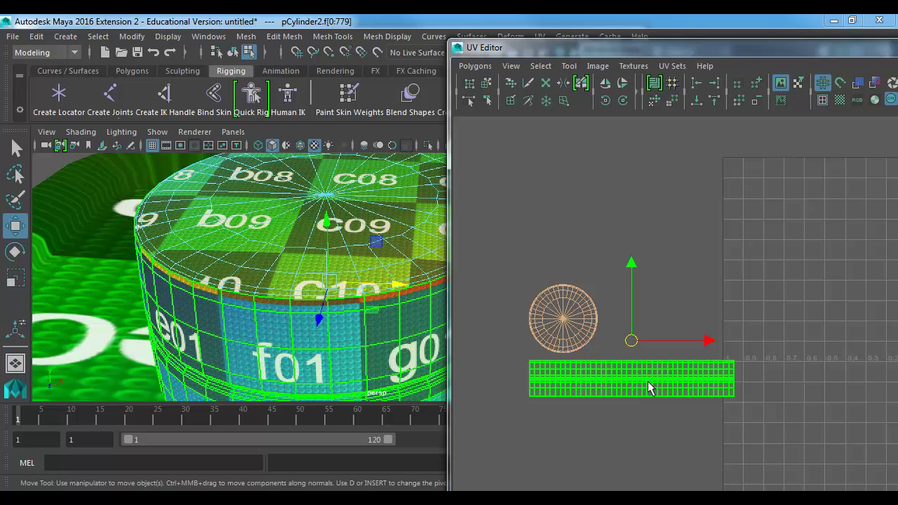
pyautogui.moveTo(541, 48); pyautogui.dragTo(554, 497)
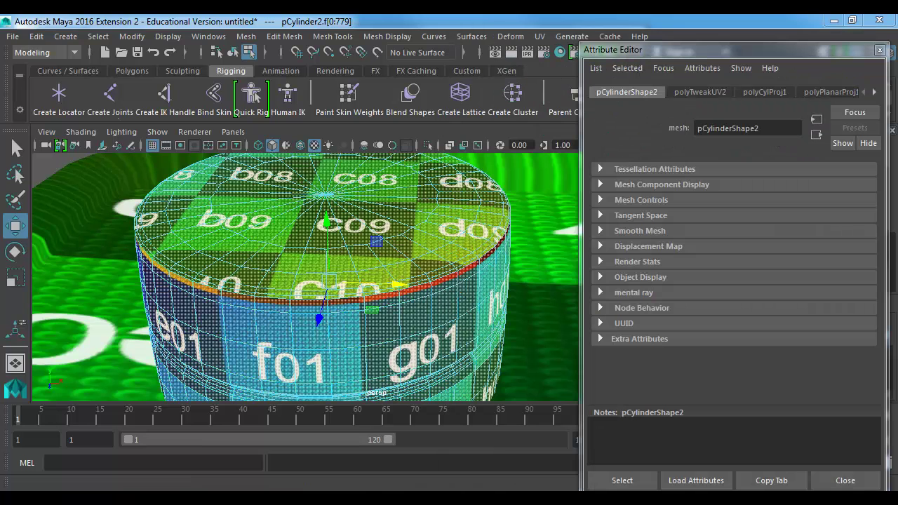
pyautogui.scroll(-5, 533, 281)
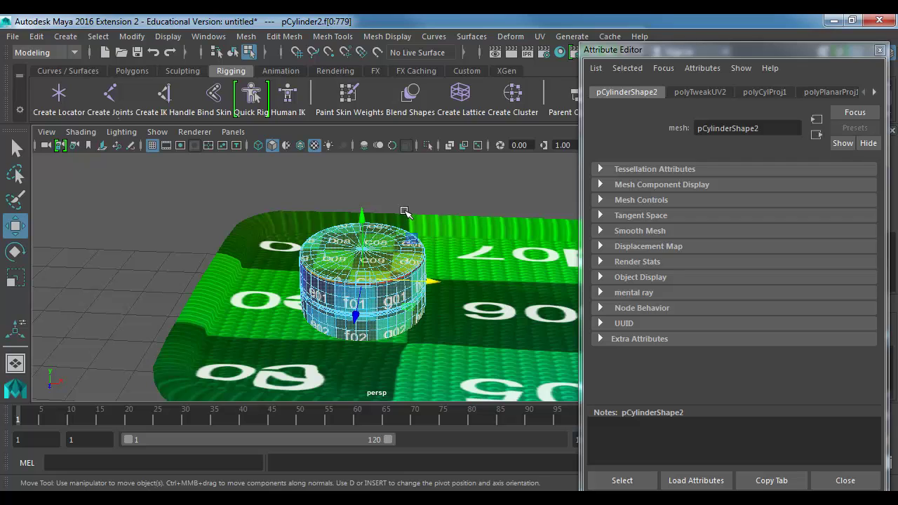
pyautogui.press('F8')
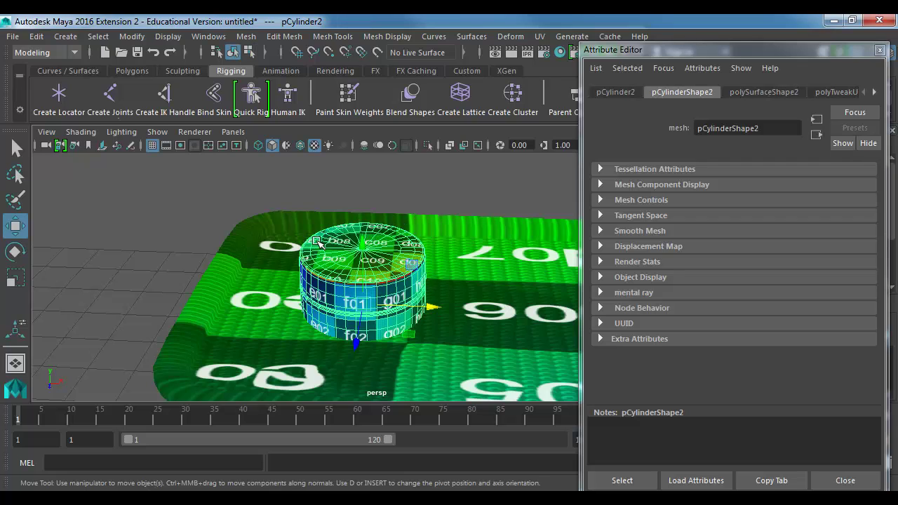
pyautogui.click(186, 248)
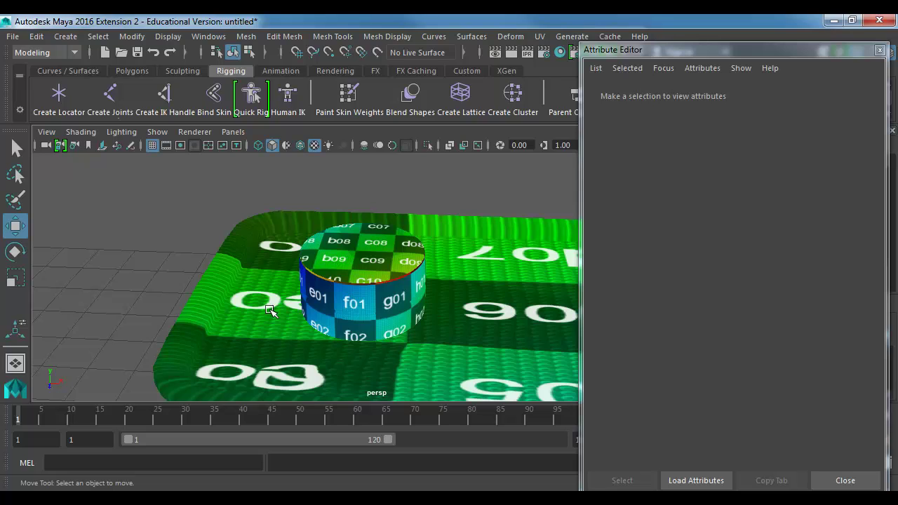
# Select the container body and apply a planar UV projection from the Z axis, fitted to the bounding box.
pyautogui.click(265, 247)
pyautogui.scroll(-5, 451, 358)
pyautogui.keyDown('alt'); pyautogui.moveTo(223, 289); pyautogui.dragTo(96, 255, button='middle'); pyautogui.keyUp('alt')
pyautogui.scroll(-1, 98, 256)
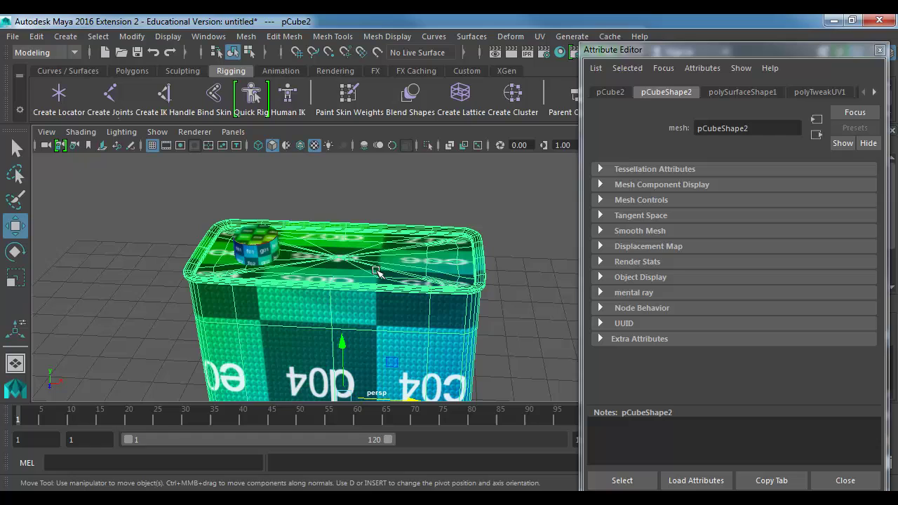
pyautogui.click(540, 37)
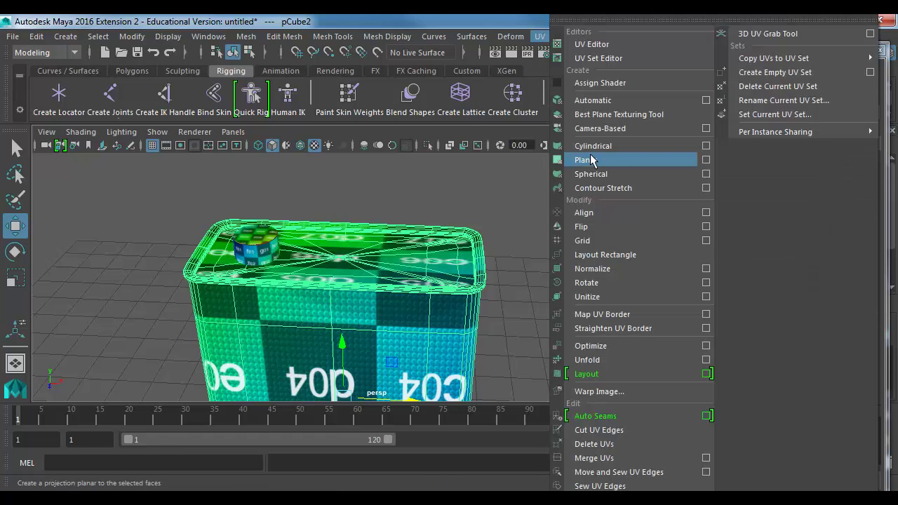
pyautogui.click(706, 161)
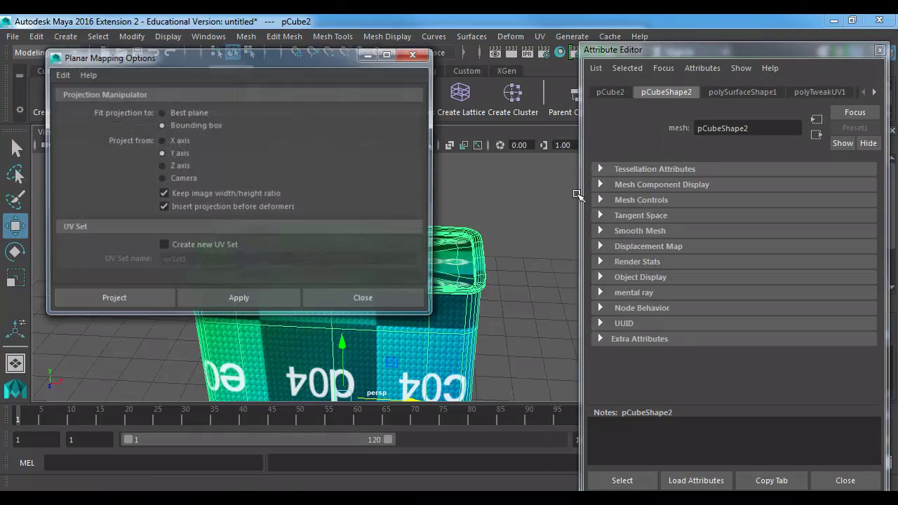
pyautogui.click(168, 163)
pyautogui.click(115, 300)
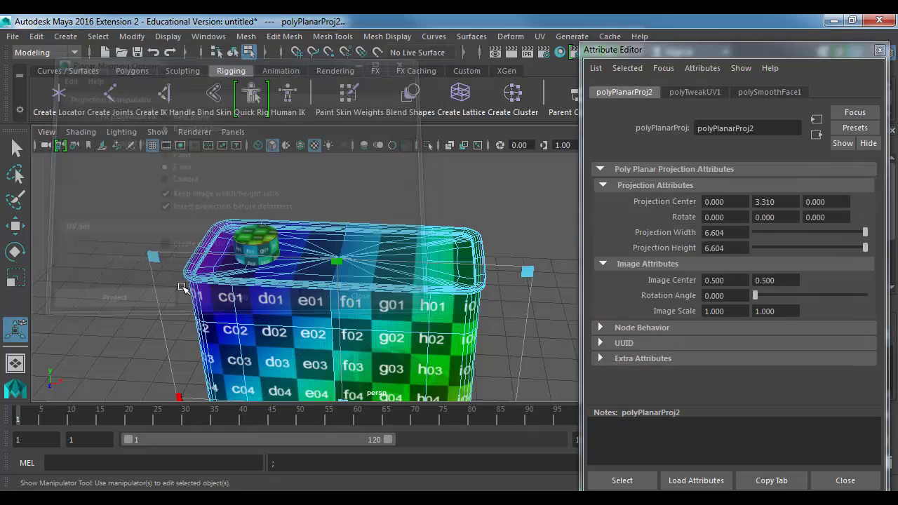
# Show the body's planar UVs in the UV Editor and hide the checker texture image behind them.
pyautogui.keyDown('alt'); pyautogui.moveTo(181, 288); pyautogui.dragTo(334, 218); pyautogui.keyUp('alt')
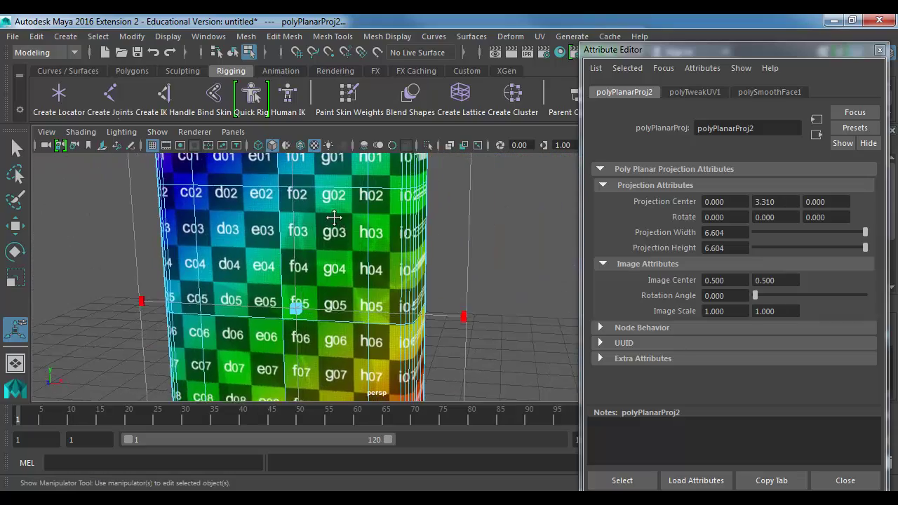
pyautogui.keyDown('alt'); pyautogui.moveTo(334, 218); pyautogui.dragTo(322, 295, button='middle'); pyautogui.keyUp('alt')
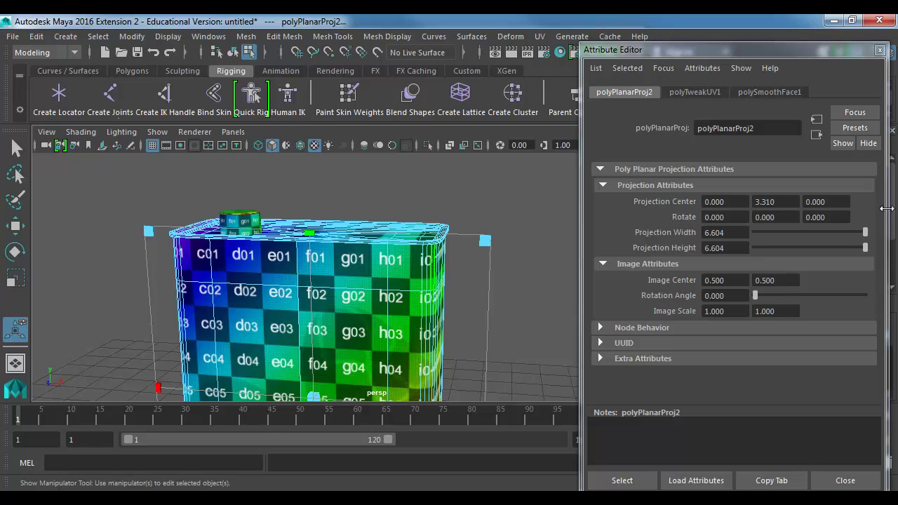
pyautogui.moveTo(897, 130); pyautogui.dragTo(460, 68)
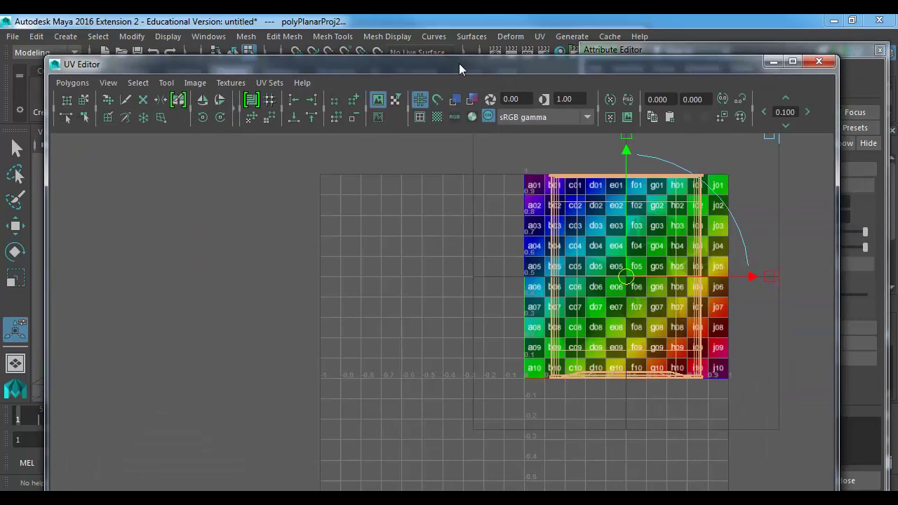
pyautogui.click(195, 82)
pyautogui.click(226, 110)
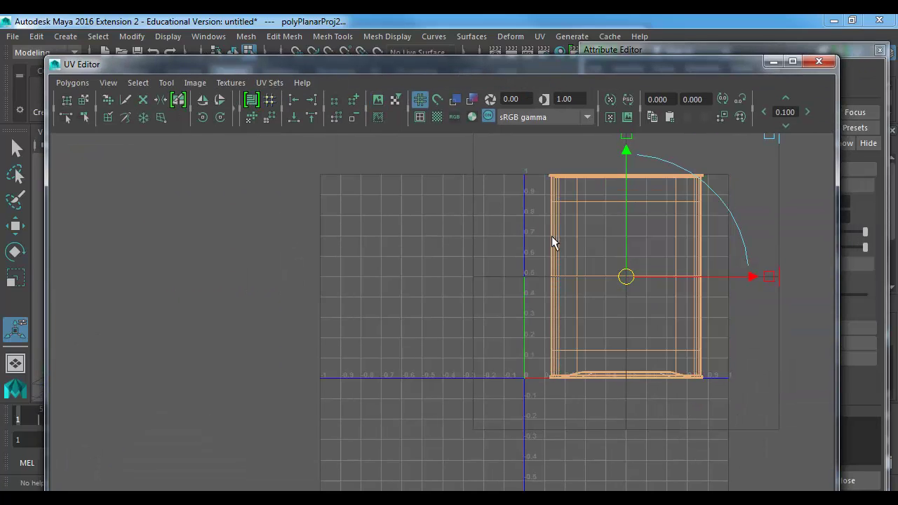
pyautogui.keyDown('alt'); pyautogui.moveTo(553, 241); pyautogui.dragTo(432, 284, button='middle'); pyautogui.keyUp('alt')
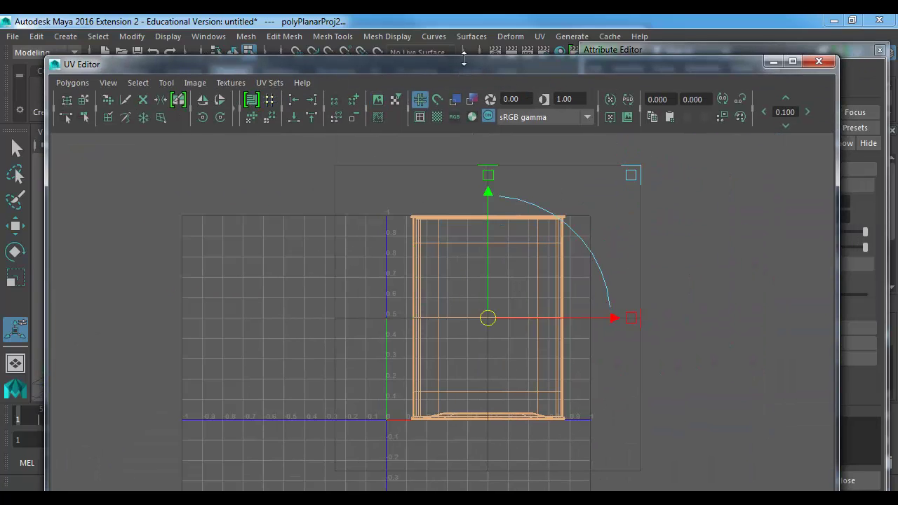
# Move the UV Editor out of the way and switch the container body to edge selection near its rounded vertical corner.
pyautogui.moveTo(450, 68); pyautogui.dragTo(897, 105)
pyautogui.keyDown('alt'); pyautogui.moveTo(573, 265); pyautogui.dragTo(383, 264); pyautogui.keyUp('alt')
pyautogui.keyDown('alt'); pyautogui.moveTo(383, 265); pyautogui.dragTo(381, 240, button='middle'); pyautogui.keyUp('alt')
pyautogui.keyDown('alt'); pyautogui.moveTo(380, 241); pyautogui.dragTo(514, 239, button='right'); pyautogui.keyUp('alt')
pyautogui.moveTo(440, 215); pyautogui.dragTo(437, 66, button='right')
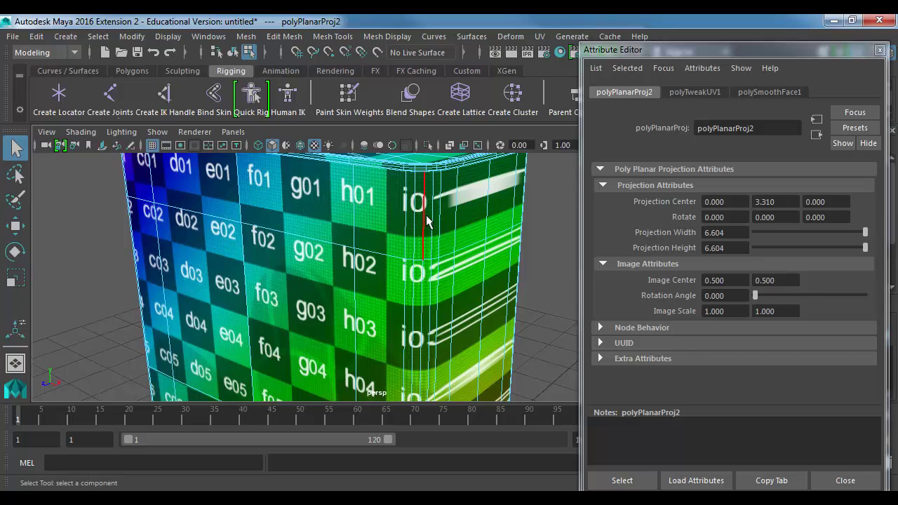
# Select the edge lines down the container body's opposite rounded vertical corners, continuing diagonally across its top and underside.
pyautogui.keyDown('alt'); pyautogui.moveTo(421, 219); pyautogui.dragTo(433, 333); pyautogui.keyUp('alt')
pyautogui.click(407, 251)
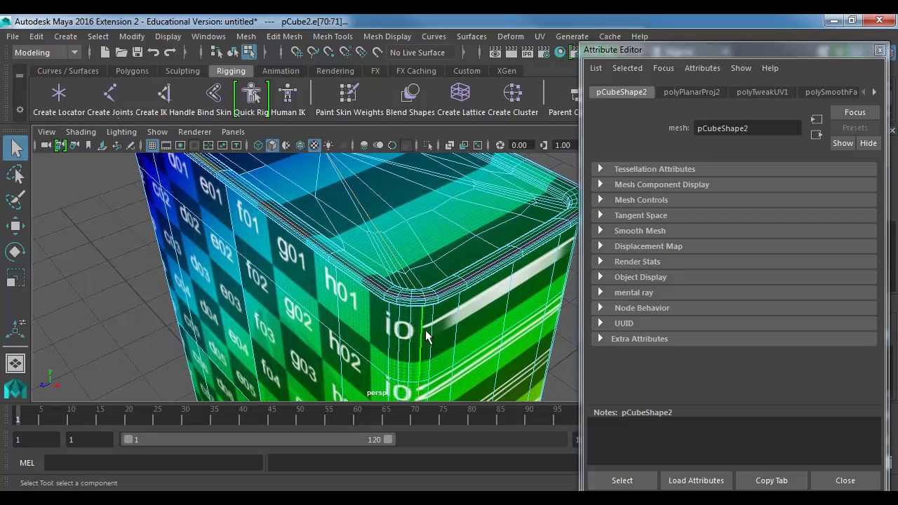
pyautogui.keyDown('alt'); pyautogui.moveTo(286, 334); pyautogui.dragTo(286, 341); pyautogui.keyUp('alt')
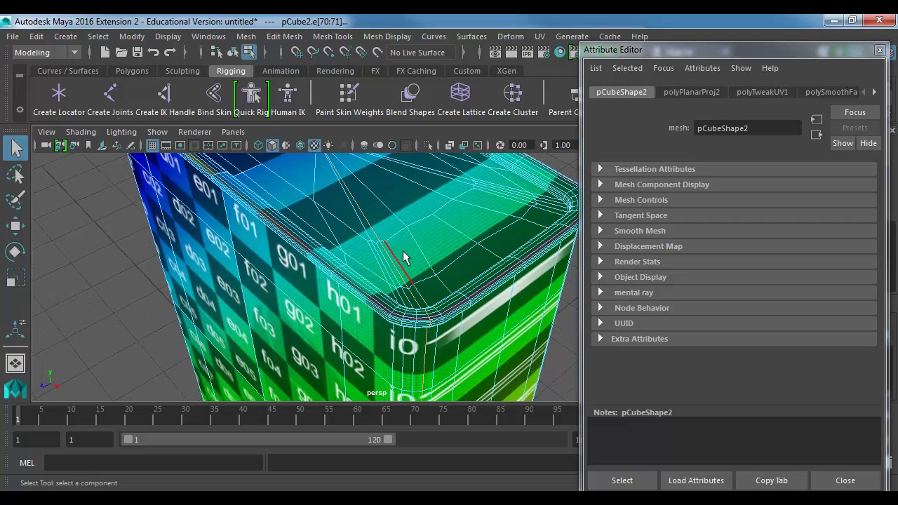
pyautogui.keyDown('alt'); pyautogui.moveTo(334, 174); pyautogui.dragTo(316, 242); pyautogui.keyUp('alt')
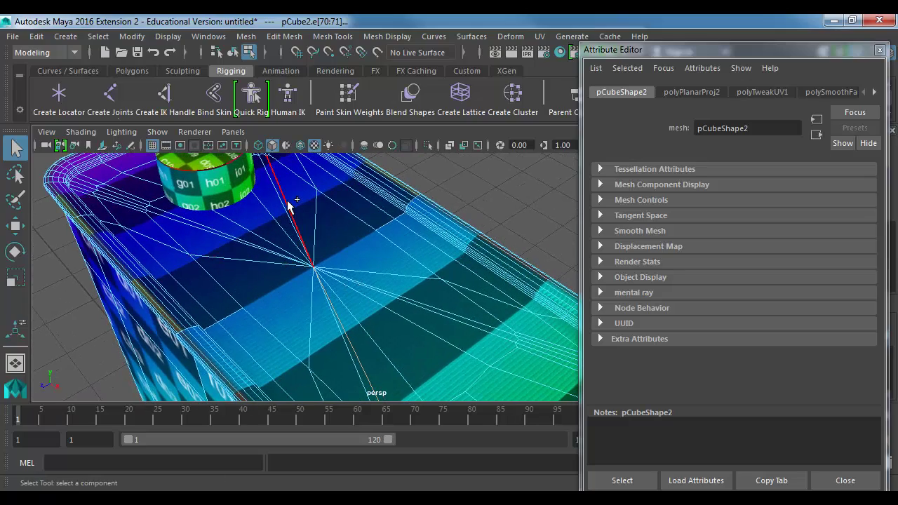
pyautogui.keyDown('alt'); pyautogui.moveTo(299, 230); pyautogui.dragTo(363, 365, button='middle'); pyautogui.keyUp('alt')
pyautogui.keyDown('alt'); pyautogui.moveTo(363, 364); pyautogui.dragTo(449, 328); pyautogui.keyUp('alt')
pyautogui.keyDown('alt'); pyautogui.moveTo(281, 329); pyautogui.dragTo(329, 351); pyautogui.keyUp('alt')
pyautogui.keyDown('alt'); pyautogui.moveTo(330, 351); pyautogui.dragTo(337, 259, button='middle'); pyautogui.keyUp('alt')
pyautogui.keyDown('alt'); pyautogui.moveTo(334, 260); pyautogui.dragTo(315, 226); pyautogui.keyUp('alt')
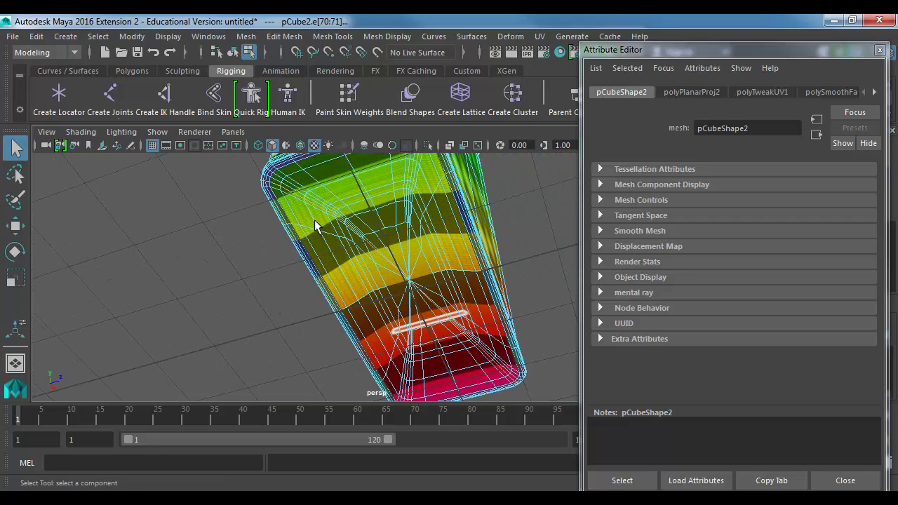
pyautogui.keyDown('alt'); pyautogui.moveTo(396, 205); pyautogui.dragTo(298, 315); pyautogui.keyUp('alt')
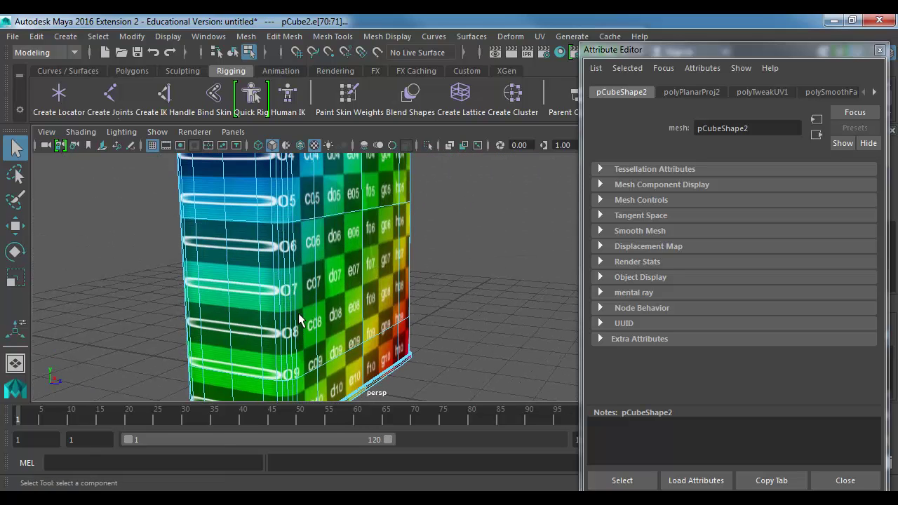
# Bring the UV Editor back beside the model and cut the body's UVs along the selected seam edges.
pyautogui.moveTo(897, 87); pyautogui.dragTo(629, 70)
pyautogui.click(334, 87)
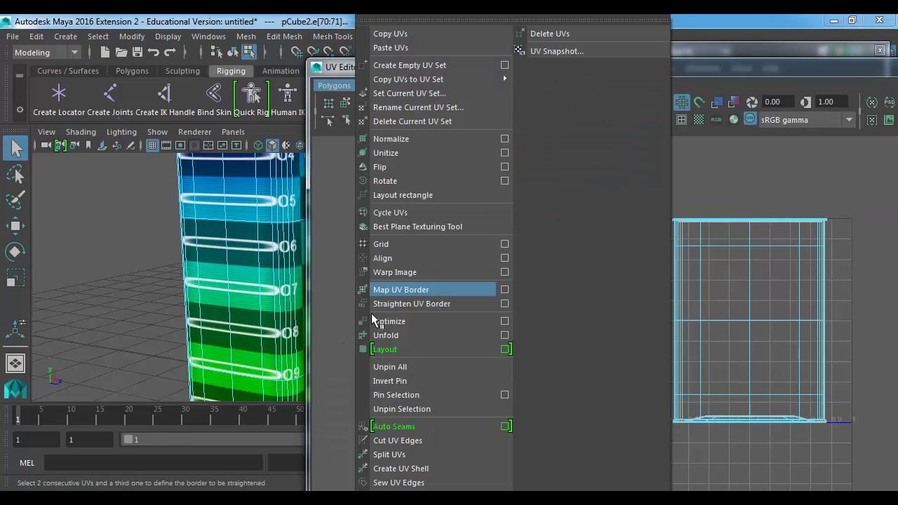
pyautogui.click(395, 441)
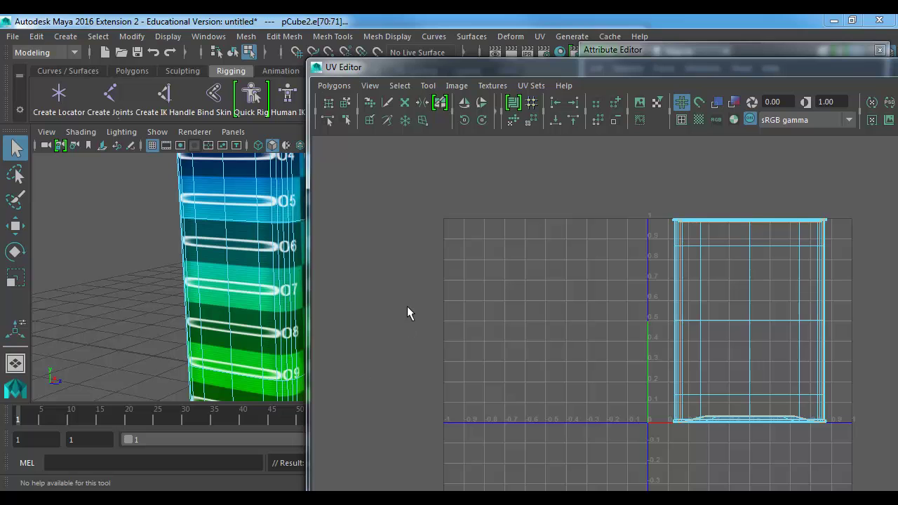
# Select the edge loop around the outer side of the body's top rim and cut its UV edges.
pyautogui.keyDown('alt'); pyautogui.moveTo(244, 204); pyautogui.dragTo(195, 351, button='middle'); pyautogui.keyUp('alt')
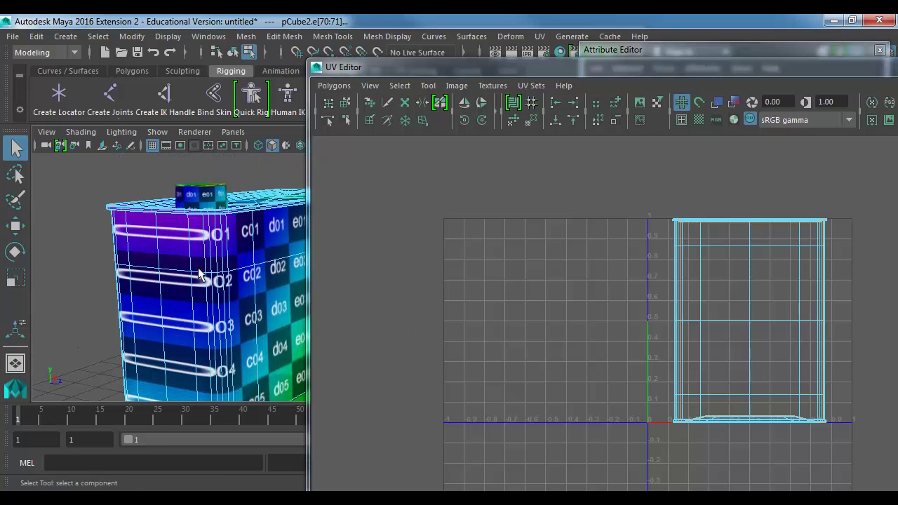
pyautogui.keyDown('alt'); pyautogui.moveTo(141, 246); pyautogui.dragTo(477, 291, button='right'); pyautogui.keyUp('alt')
pyautogui.keyDown('alt'); pyautogui.moveTo(105, 238); pyautogui.dragTo(225, 250, button='middle'); pyautogui.keyUp('alt')
pyautogui.keyDown('alt'); pyautogui.moveTo(224, 251); pyautogui.dragTo(372, 273, button='right'); pyautogui.keyUp('alt')
pyautogui.keyDown('alt'); pyautogui.moveTo(105, 259); pyautogui.dragTo(224, 279, button='middle'); pyautogui.keyUp('alt')
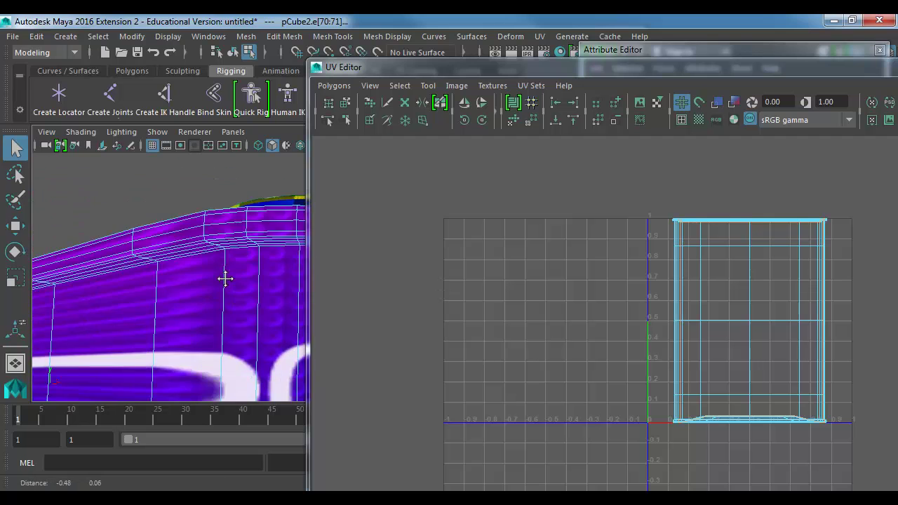
pyautogui.keyDown('alt'); pyautogui.moveTo(224, 279); pyautogui.dragTo(226, 240, button='right'); pyautogui.keyUp('alt')
pyautogui.click(226, 239)
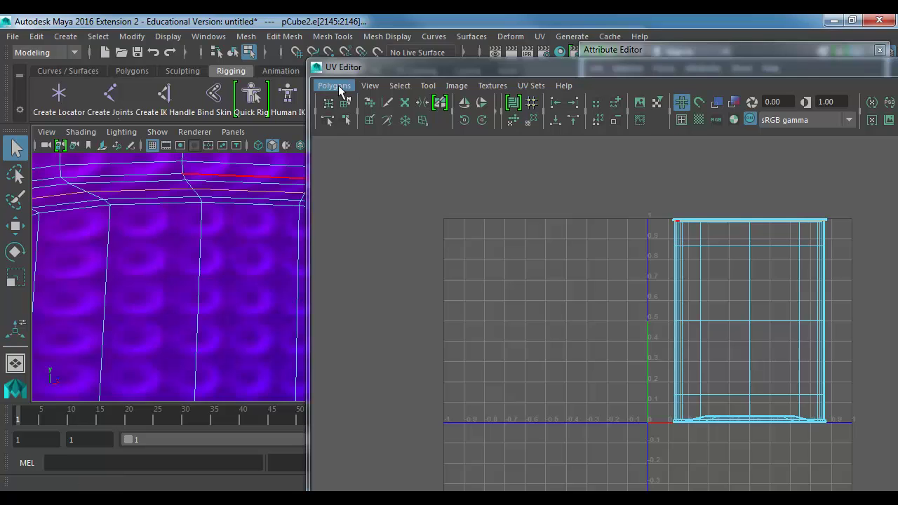
pyautogui.click(335, 86)
pyautogui.click(395, 439)
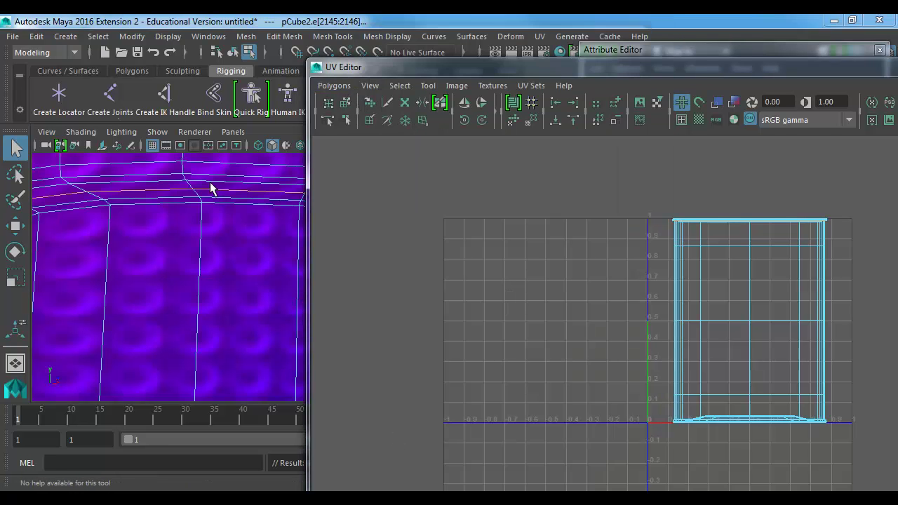
# Select the inner edge loop where the top rim meets the body's top face and cut its UV edges.
pyautogui.keyDown('alt'); pyautogui.moveTo(267, 314); pyautogui.dragTo(129, 222); pyautogui.keyUp('alt')
pyautogui.keyDown('alt'); pyautogui.moveTo(128, 223); pyautogui.dragTo(285, 251, button='right'); pyautogui.keyUp('alt')
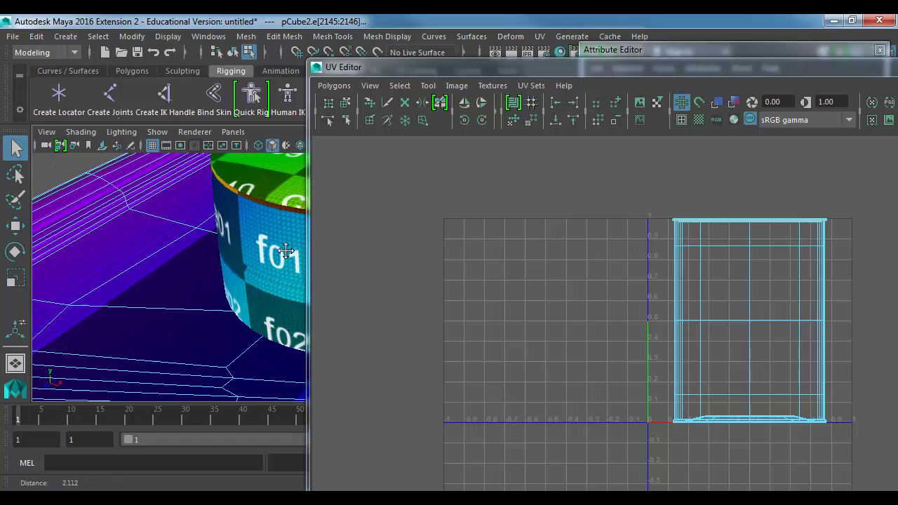
pyautogui.keyDown('alt'); pyautogui.moveTo(126, 220); pyautogui.dragTo(242, 238, button='middle'); pyautogui.keyUp('alt')
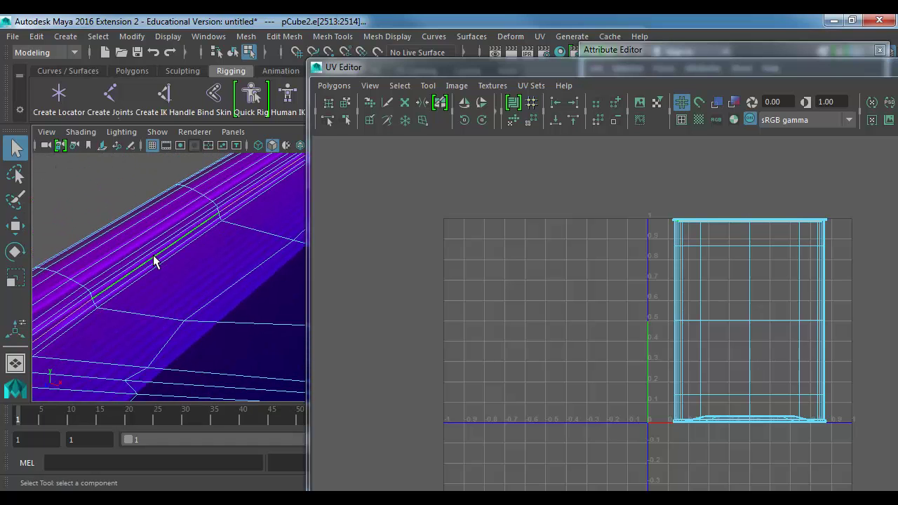
pyautogui.click(333, 85)
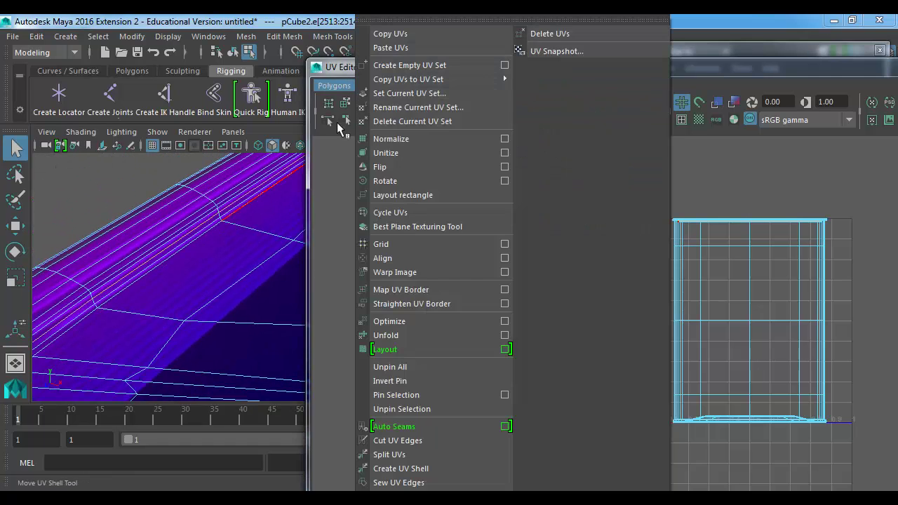
pyautogui.click(401, 445)
# Select the edge loop where the body's walls meet the bottom rim and cut its UV edges.
pyautogui.keyDown('alt'); pyautogui.moveTo(267, 354); pyautogui.dragTo(223, 314, button='right'); pyautogui.keyUp('alt')
pyautogui.keyDown('alt'); pyautogui.moveTo(105, 270); pyautogui.dragTo(150, 283, button='right'); pyautogui.keyUp('alt')
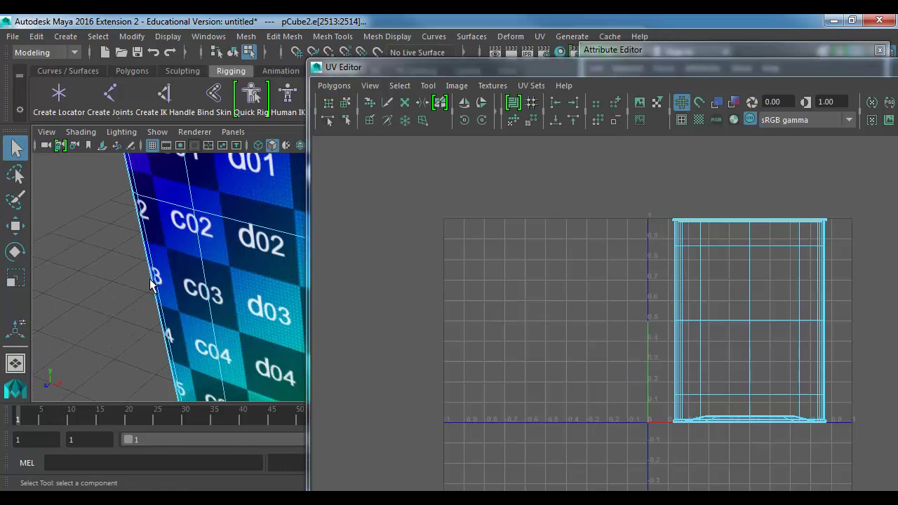
pyautogui.keyDown('alt'); pyautogui.moveTo(203, 344); pyautogui.dragTo(215, 283, button='middle'); pyautogui.keyUp('alt')
pyautogui.keyDown('alt'); pyautogui.moveTo(214, 283); pyautogui.dragTo(301, 337, button='right'); pyautogui.keyUp('alt')
pyautogui.keyDown('alt'); pyautogui.moveTo(301, 336); pyautogui.dragTo(175, 284, button='middle'); pyautogui.keyUp('alt')
pyautogui.keyDown('alt'); pyautogui.moveTo(175, 284); pyautogui.dragTo(207, 285, button='right'); pyautogui.keyUp('alt')
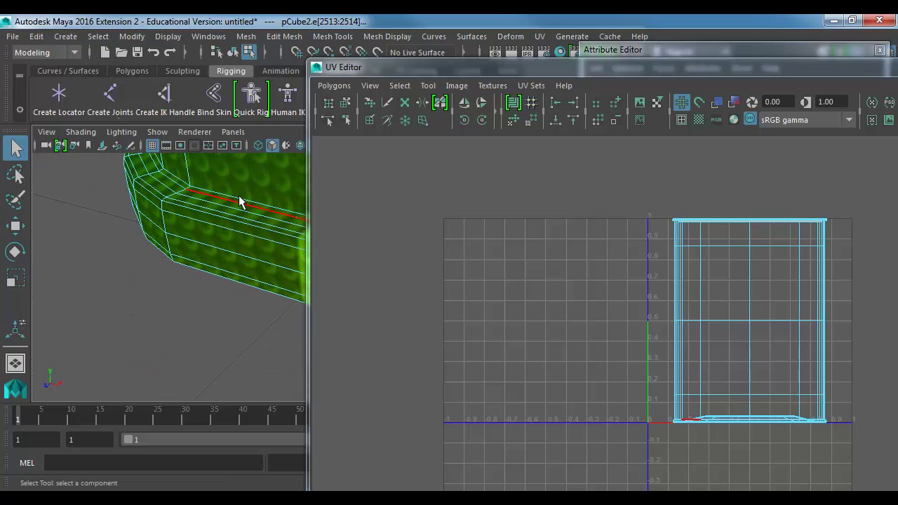
pyautogui.keyDown('alt'); pyautogui.moveTo(215, 204); pyautogui.dragTo(209, 322, button='right'); pyautogui.keyUp('alt')
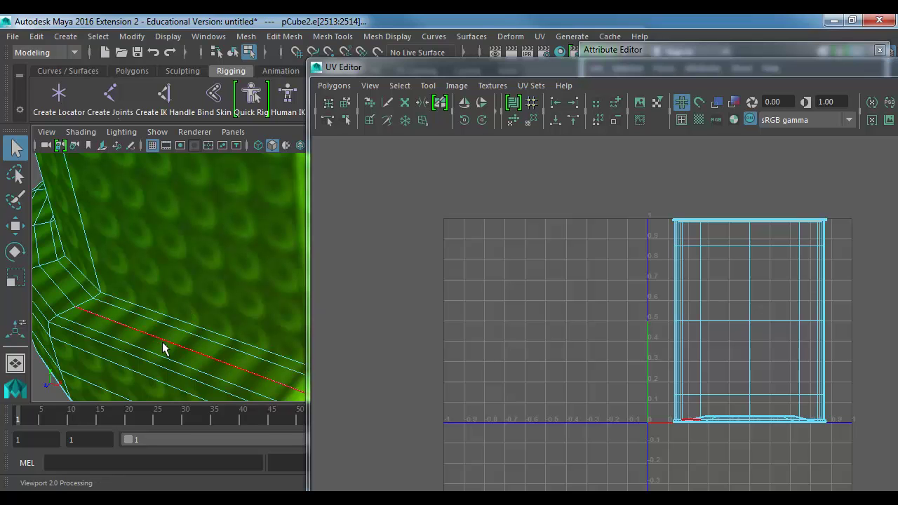
pyautogui.keyDown('alt'); pyautogui.moveTo(160, 359); pyautogui.dragTo(160, 349); pyautogui.keyUp('alt')
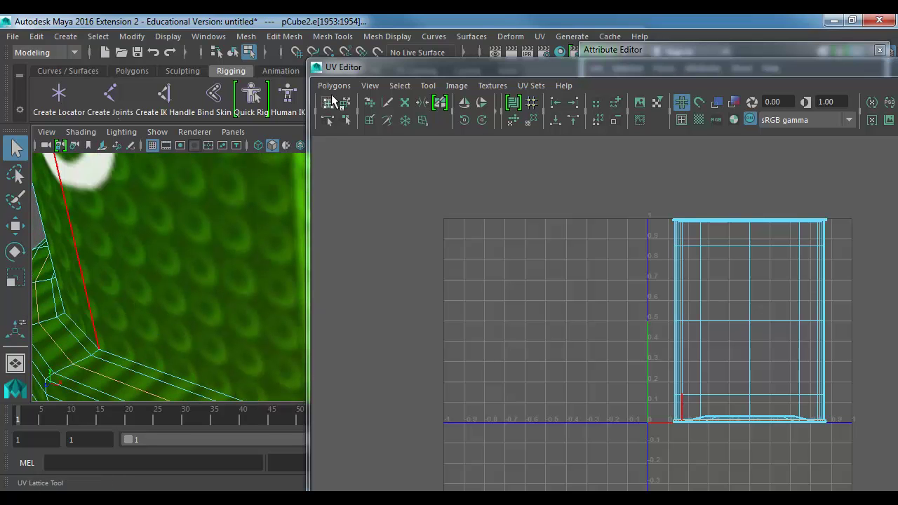
pyautogui.click(334, 89)
pyautogui.click(380, 439)
# Select the edge loop on the underside of the bottom rim and cut its UV edges.
pyautogui.keyDown('alt'); pyautogui.moveTo(217, 344); pyautogui.dragTo(162, 316, button='right'); pyautogui.keyUp('alt')
pyautogui.keyDown('alt'); pyautogui.moveTo(257, 303); pyautogui.dragTo(223, 333, button='middle'); pyautogui.keyUp('alt')
pyautogui.keyDown('alt'); pyautogui.moveTo(223, 333); pyautogui.dragTo(230, 283); pyautogui.keyUp('alt')
pyautogui.keyDown('alt'); pyautogui.moveTo(231, 283); pyautogui.dragTo(245, 147, button='middle'); pyautogui.keyUp('alt')
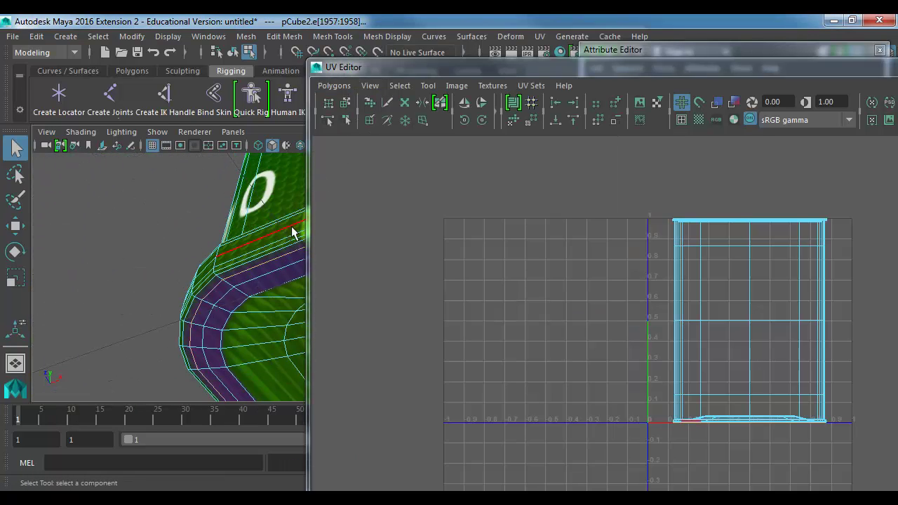
pyautogui.keyDown('alt'); pyautogui.moveTo(214, 254); pyautogui.dragTo(64, 199, button='middle'); pyautogui.keyUp('alt')
pyautogui.keyDown('alt'); pyautogui.moveTo(84, 213); pyautogui.dragTo(107, 237); pyautogui.keyUp('alt')
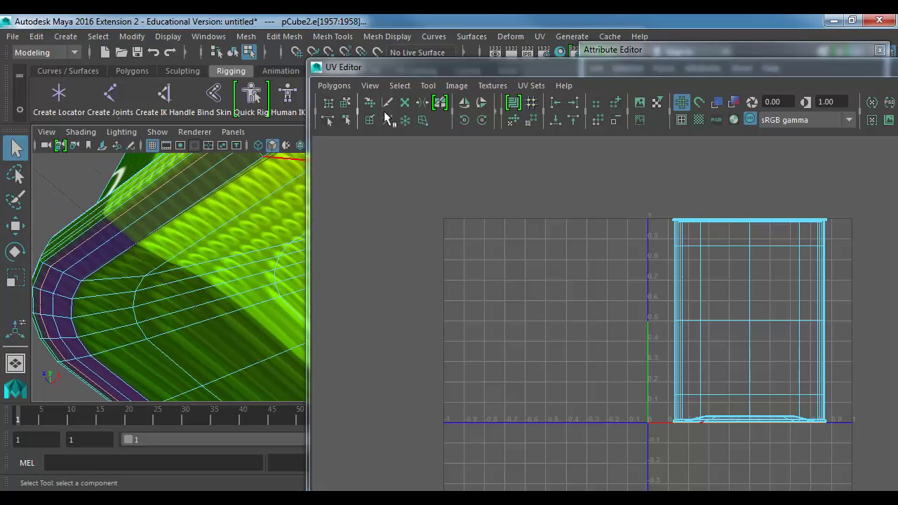
pyautogui.click(349, 85)
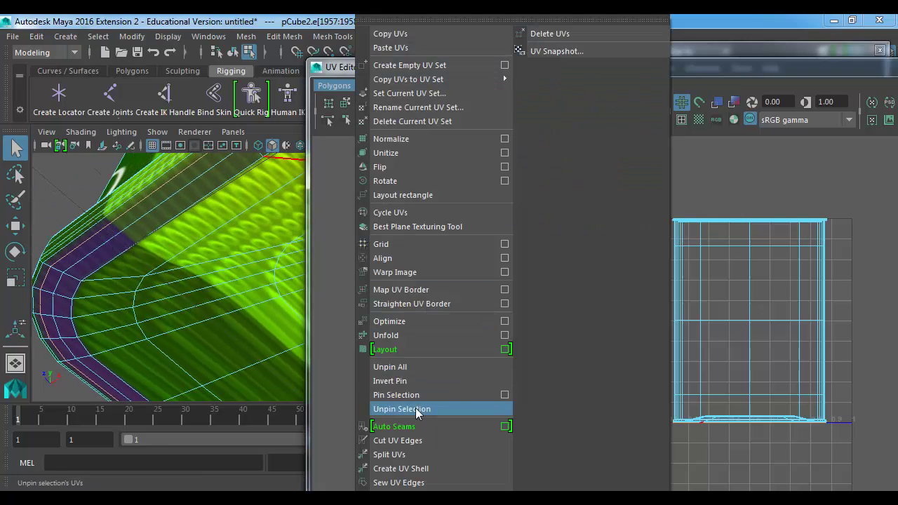
pyautogui.click(416, 444)
# Enlarge the UV Editor's visible area, select all of the container body's UV shells and unfold them.
pyautogui.keyDown('alt'); pyautogui.moveTo(212, 250); pyautogui.dragTo(211, 263); pyautogui.keyUp('alt')
pyautogui.keyDown('alt'); pyautogui.moveTo(211, 238); pyautogui.dragTo(96, 184, button='right'); pyautogui.keyUp('alt')
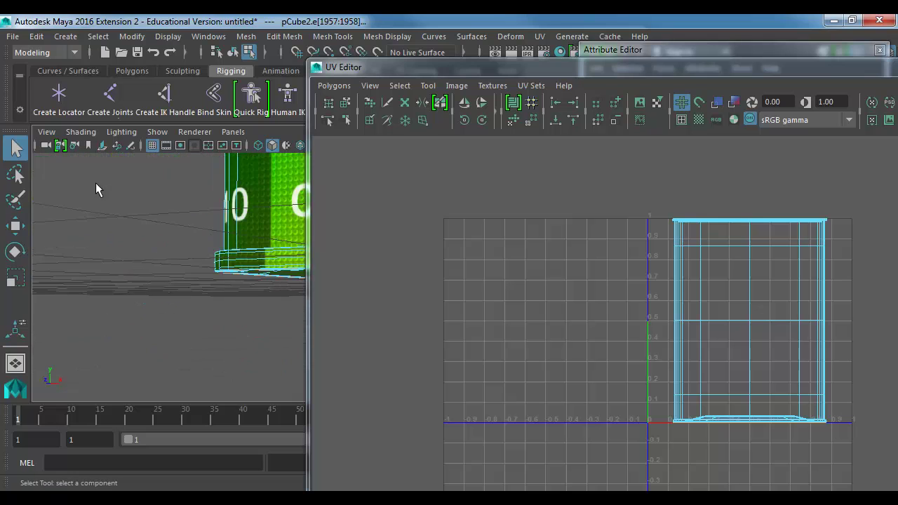
pyautogui.keyDown('alt'); pyautogui.moveTo(252, 206); pyautogui.dragTo(163, 173, button='right'); pyautogui.keyUp('alt')
pyautogui.keyDown('alt'); pyautogui.moveTo(295, 202); pyautogui.dragTo(237, 228, button='middle'); pyautogui.keyUp('alt')
pyautogui.keyDown('alt'); pyautogui.moveTo(238, 228); pyautogui.dragTo(38, 286); pyautogui.keyUp('alt')
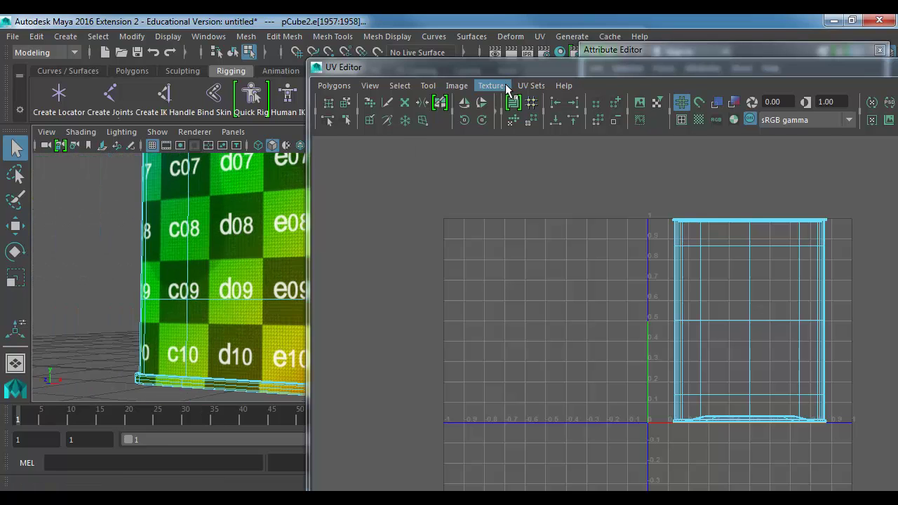
pyautogui.moveTo(487, 68); pyautogui.dragTo(259, 0)
pyautogui.rightClick(474, 170)
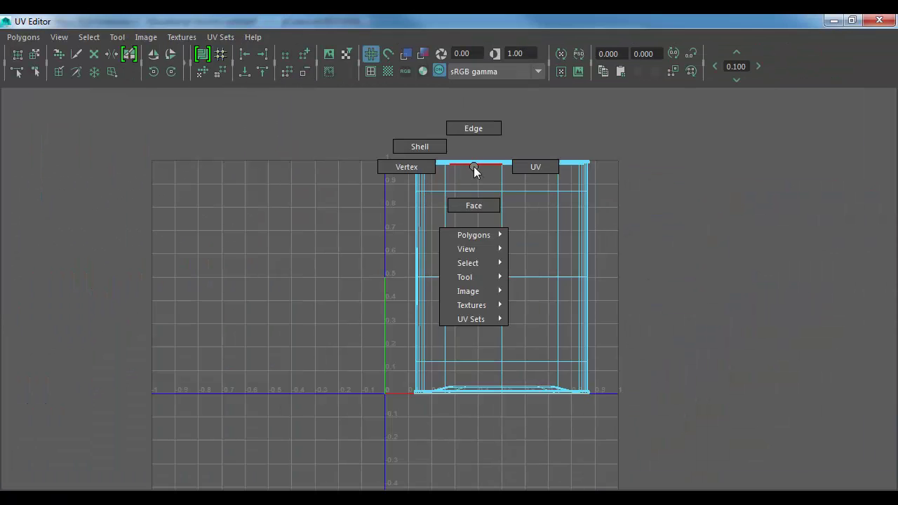
pyautogui.moveTo(470, 162); pyautogui.dragTo(429, 148, button='right')
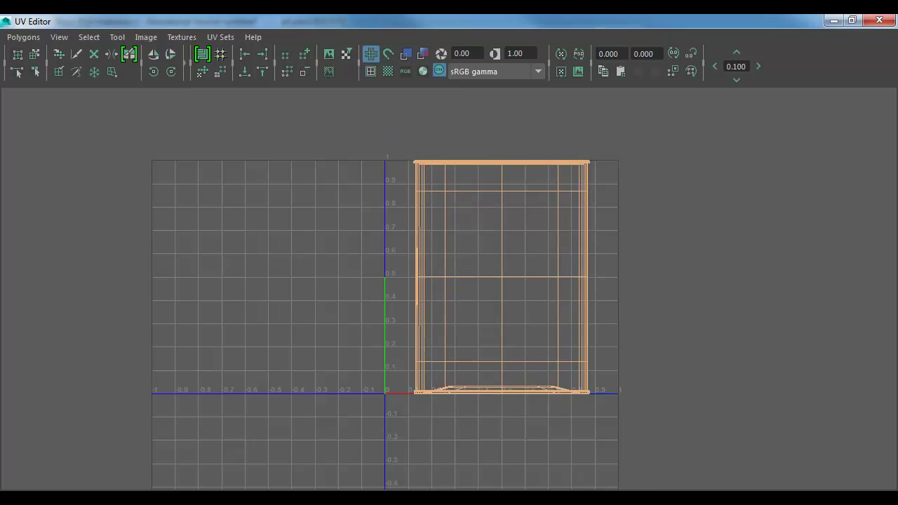
pyautogui.click(35, 37)
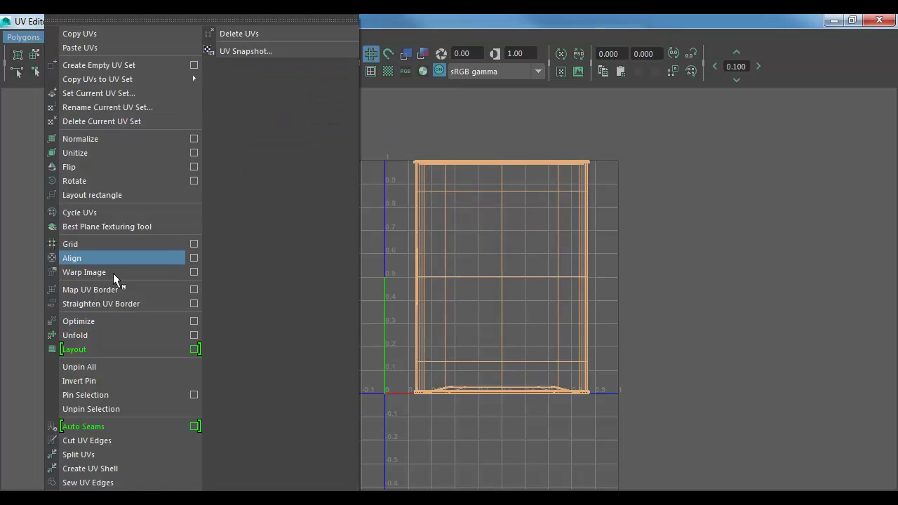
pyautogui.click(119, 341)
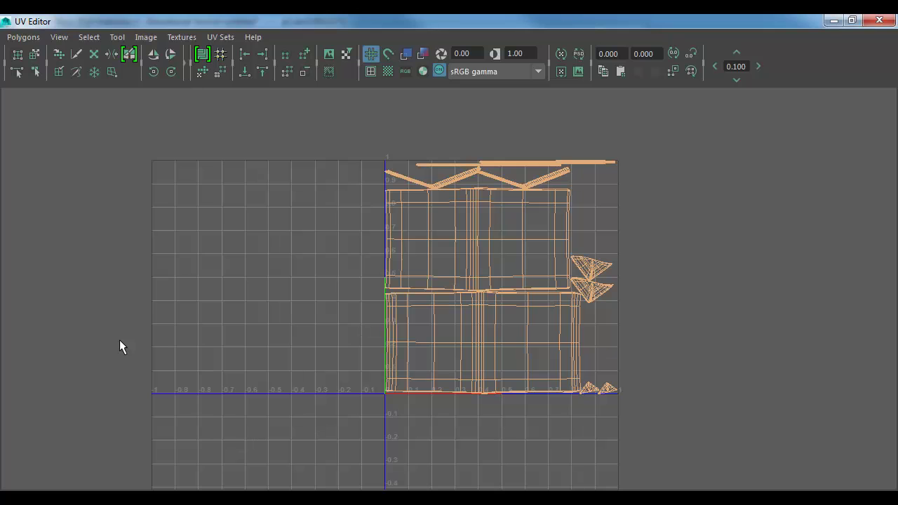
# Move the UV Editor aside and examine the unfolded checker pattern on the body's sides, corner and top.
pyautogui.moveTo(238, 23); pyautogui.dragTo(733, 81)
pyautogui.keyDown('alt'); pyautogui.moveTo(209, 266); pyautogui.dragTo(158, 302); pyautogui.keyUp('alt')
pyautogui.keyDown('alt'); pyautogui.moveTo(158, 301); pyautogui.dragTo(170, 360, button='middle'); pyautogui.keyUp('alt')
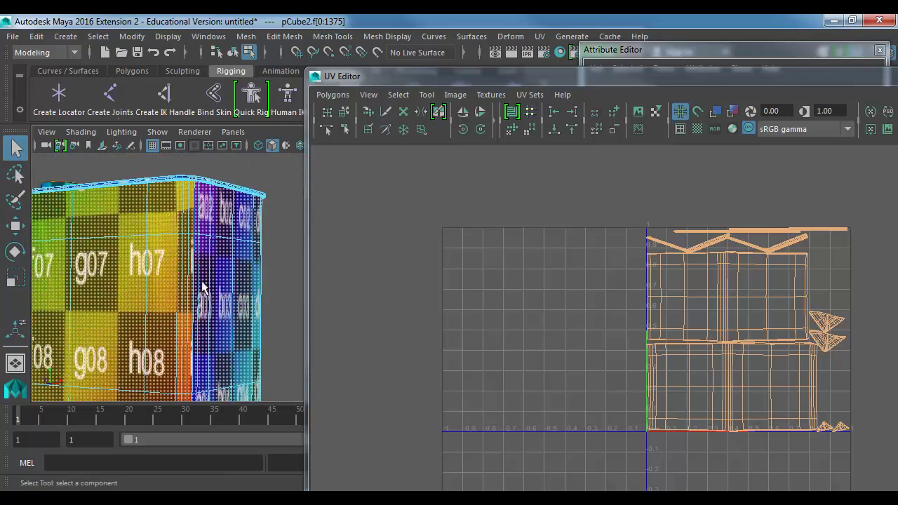
pyautogui.keyDown('alt'); pyautogui.moveTo(203, 287); pyautogui.dragTo(130, 300); pyautogui.keyUp('alt')
pyautogui.keyDown('alt'); pyautogui.moveTo(197, 251); pyautogui.dragTo(256, 298); pyautogui.keyUp('alt')
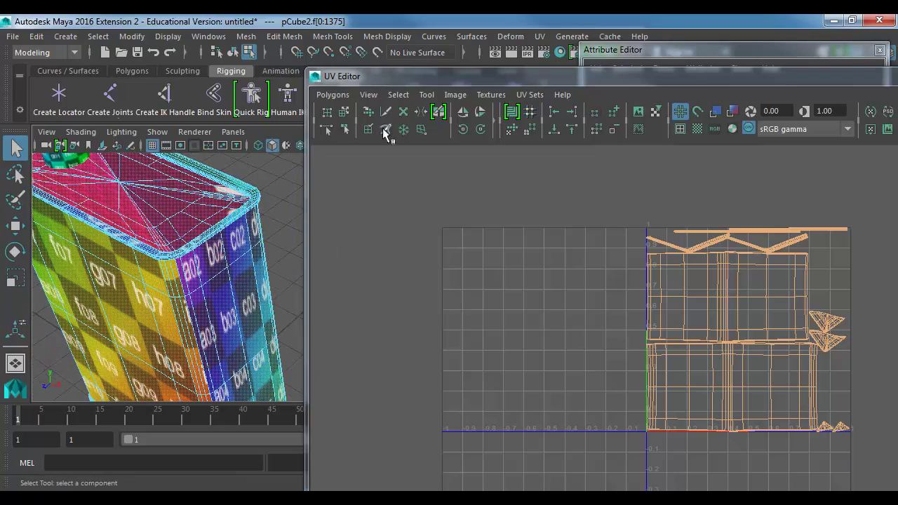
pyautogui.keyDown('alt'); pyautogui.moveTo(151, 291); pyautogui.dragTo(212, 288, button='middle'); pyautogui.keyUp('alt')
pyautogui.keyDown('alt'); pyautogui.moveTo(209, 270); pyautogui.dragTo(236, 272); pyautogui.keyUp('alt')
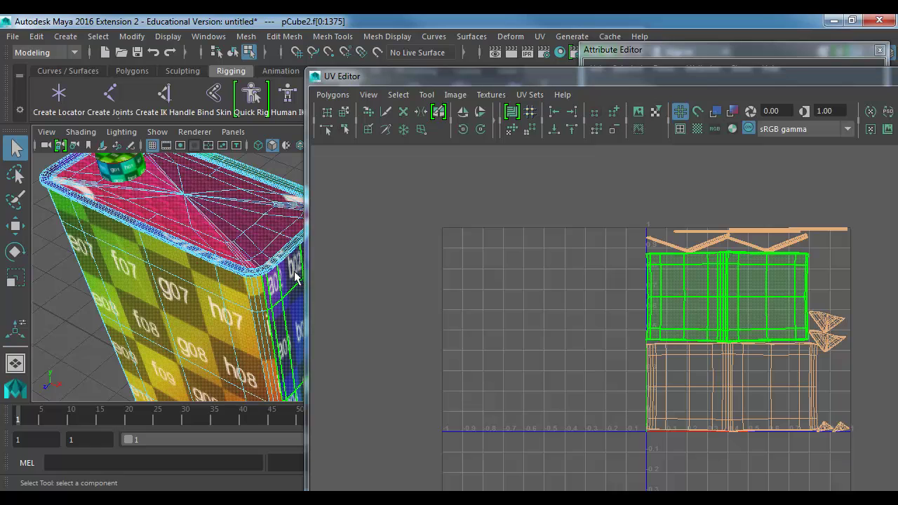
# Pick the shells of the body's top face, then select the two larger triangular shells beside the upper wall shell.
pyautogui.click(220, 199)
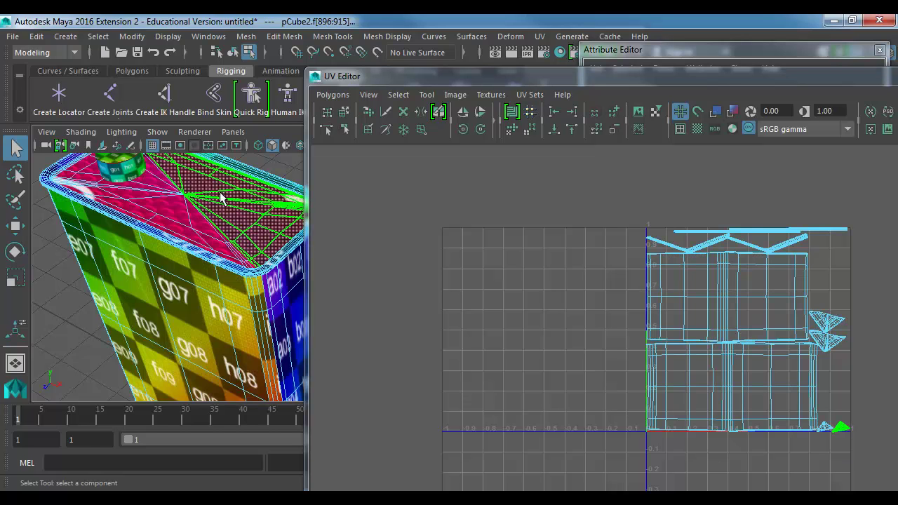
pyautogui.click(205, 205)
pyautogui.click(831, 323)
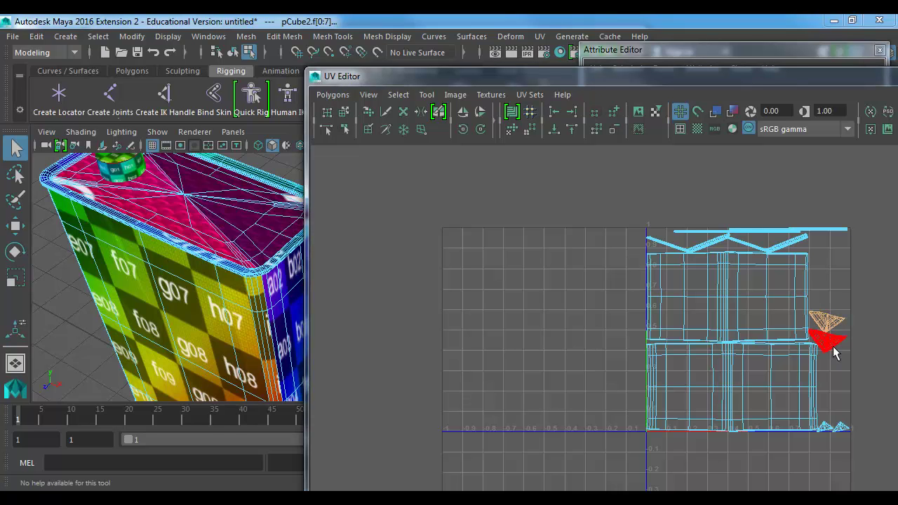
# Switch the viewport to wireframe and check which part of the body the selected triangular shells belong to.
pyautogui.keyDown('alt'); pyautogui.moveTo(281, 258); pyautogui.dragTo(130, 271, button='right'); pyautogui.keyUp('alt')
pyautogui.keyDown('alt'); pyautogui.moveTo(130, 271); pyautogui.dragTo(130, 180, button='middle'); pyautogui.keyUp('alt')
pyautogui.keyDown('alt'); pyautogui.moveTo(197, 270); pyautogui.dragTo(203, 165); pyautogui.keyUp('alt')
pyautogui.keyDown('alt'); pyautogui.moveTo(203, 274); pyautogui.dragTo(215, 191, button='middle'); pyautogui.keyUp('alt')
pyautogui.press('4')
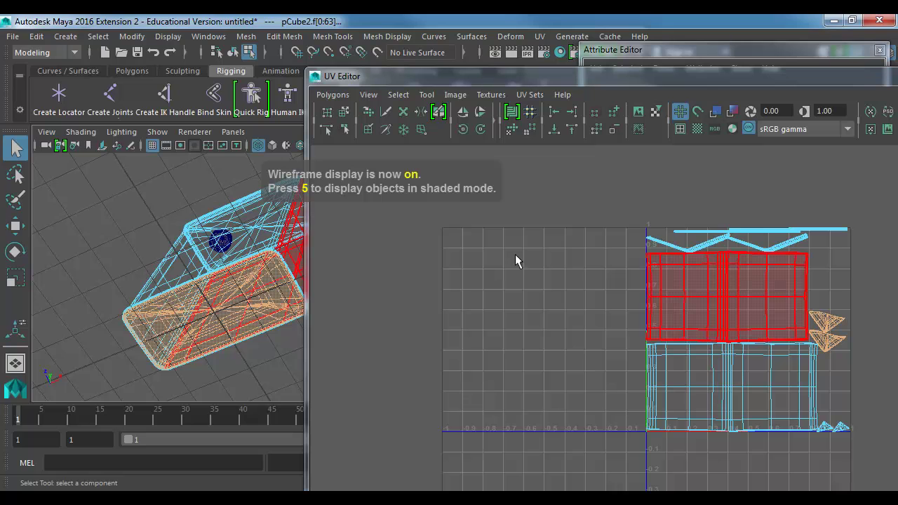
pyautogui.keyDown('alt'); pyautogui.moveTo(242, 235); pyautogui.dragTo(229, 303); pyautogui.keyUp('alt')
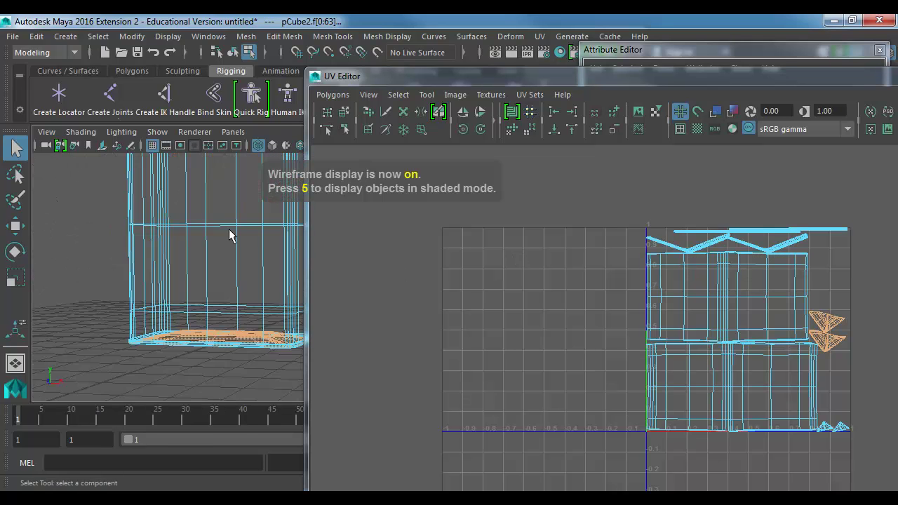
pyautogui.keyDown('alt'); pyautogui.moveTo(230, 234); pyautogui.dragTo(213, 254, button='middle'); pyautogui.keyUp('alt')
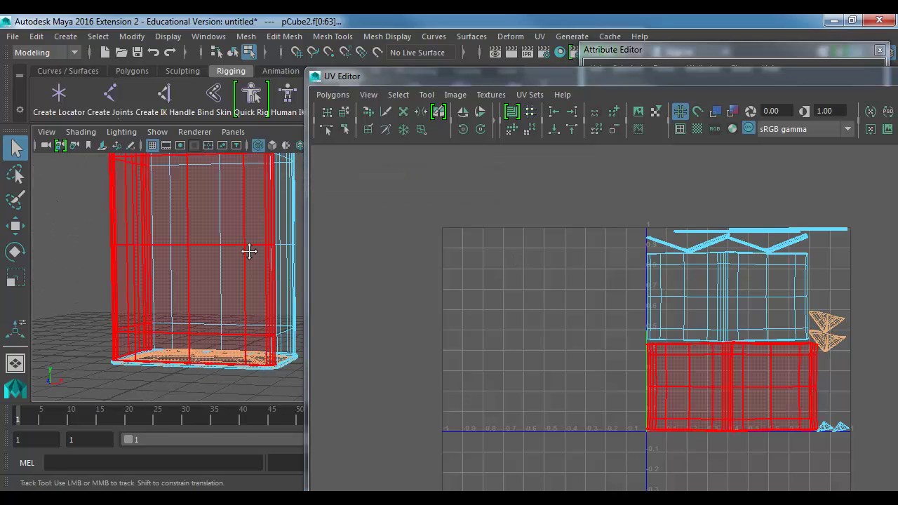
# Planar-project the two larger triangular base shells from the Y axis, fitted to the bounding box, and place the result left of the wall shells.
pyautogui.keyDown('alt'); pyautogui.moveTo(248, 250); pyautogui.dragTo(237, 220); pyautogui.keyUp('alt')
pyautogui.press('6')
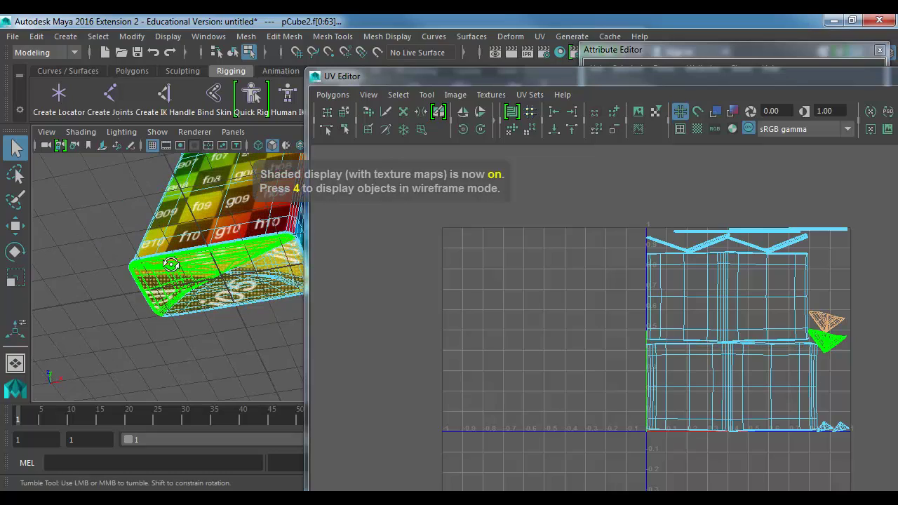
pyautogui.keyDown('alt'); pyautogui.moveTo(170, 262); pyautogui.dragTo(360, 264, button='right'); pyautogui.keyUp('alt')
pyautogui.keyDown('alt'); pyautogui.moveTo(291, 254); pyautogui.dragTo(242, 268); pyautogui.keyUp('alt')
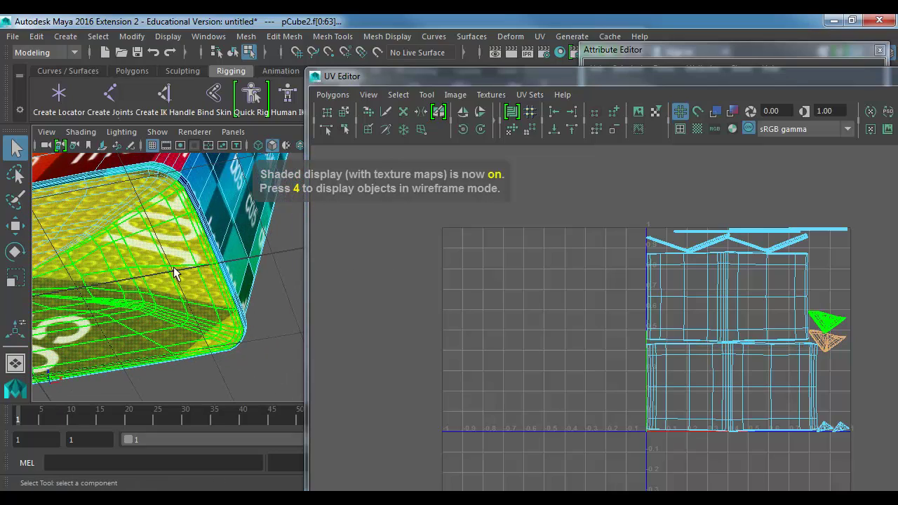
pyautogui.click(267, 181)
pyautogui.click(540, 36)
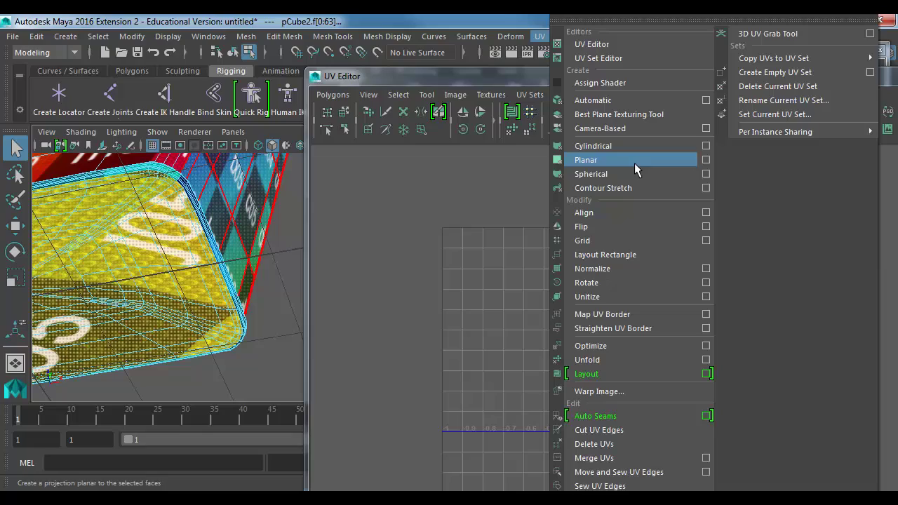
pyautogui.click(705, 159)
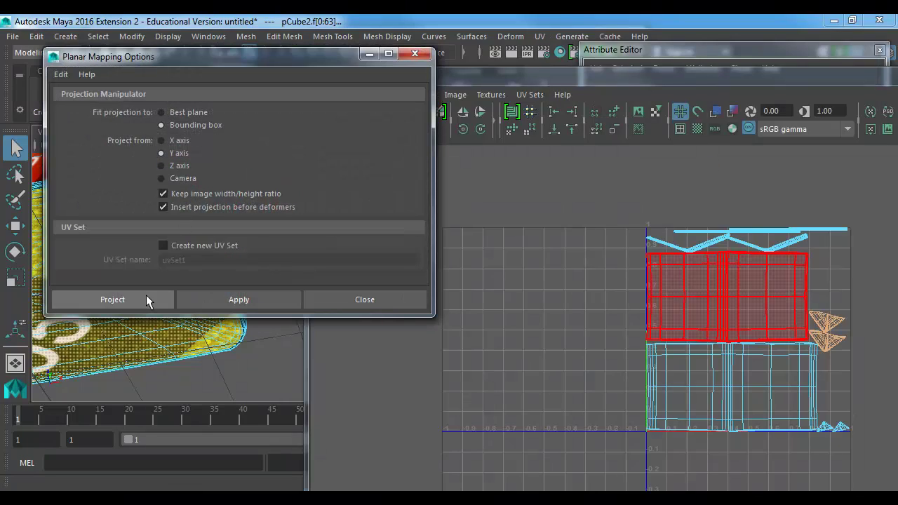
pyautogui.click(112, 300)
pyautogui.scroll(3, 261, 261)
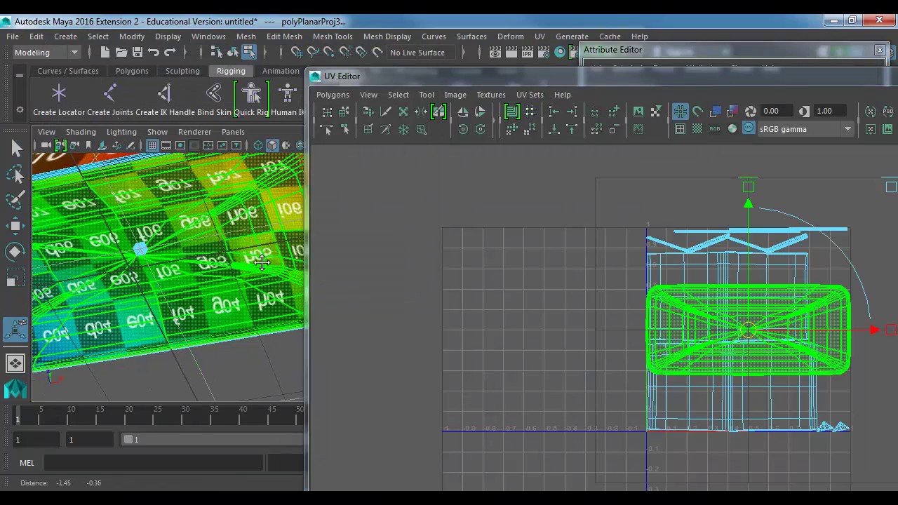
pyautogui.moveTo(747, 333); pyautogui.dragTo(427, 298)
pyautogui.keyDown('alt'); pyautogui.moveTo(168, 233); pyautogui.dragTo(179, 214); pyautogui.keyUp('alt')
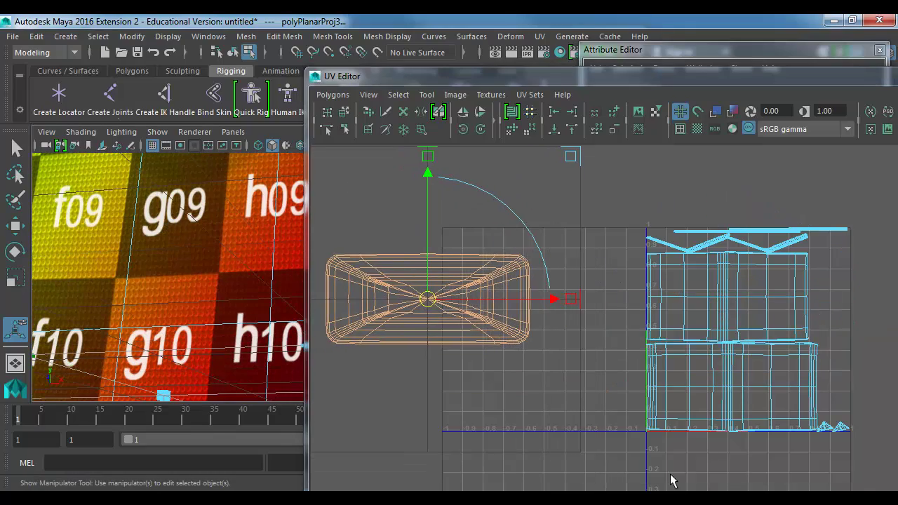
# Planar-project the two small triangular shells of the body's top and place the result directly below the projected base shell.
pyautogui.click(848, 447)
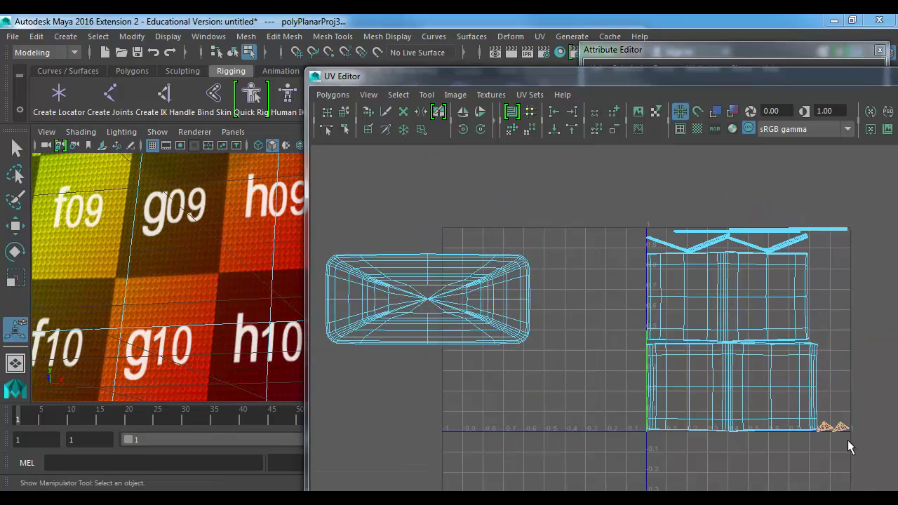
pyautogui.click(323, 95)
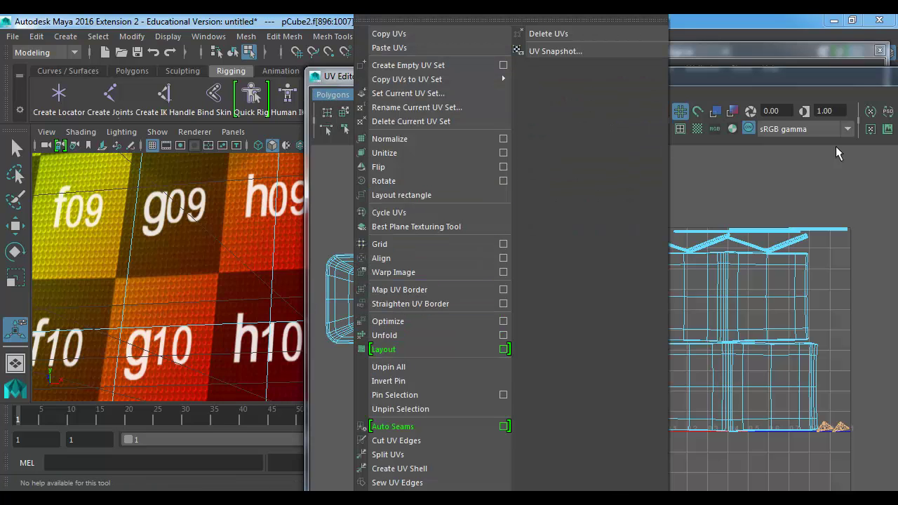
pyautogui.click(540, 36)
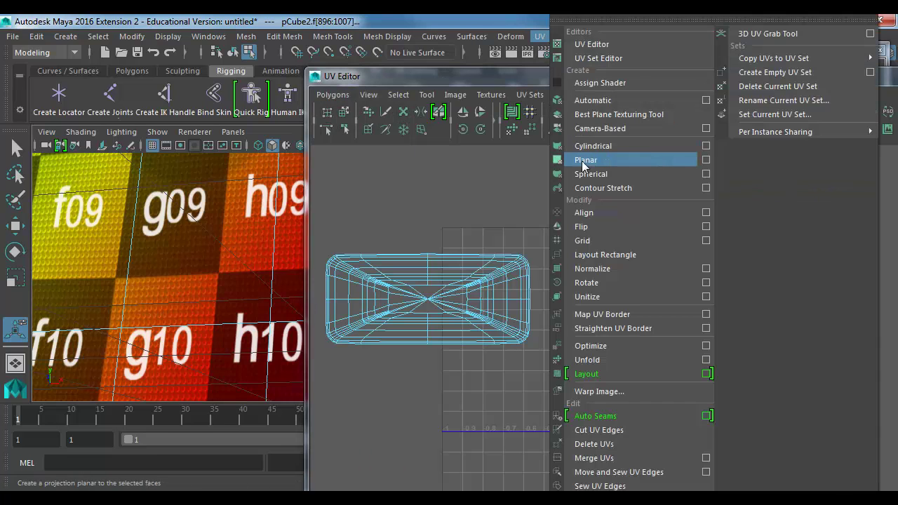
pyautogui.click(617, 160)
pyautogui.moveTo(755, 357); pyautogui.dragTo(434, 420)
# Inspect the body's top and select both zigzag shells of its upper rim above the wall shells.
pyautogui.keyDown('alt'); pyautogui.moveTo(132, 351); pyautogui.dragTo(290, 185, button='right'); pyautogui.keyUp('alt')
pyautogui.keyDown('alt'); pyautogui.moveTo(226, 184); pyautogui.dragTo(210, 329, button='middle'); pyautogui.keyUp('alt')
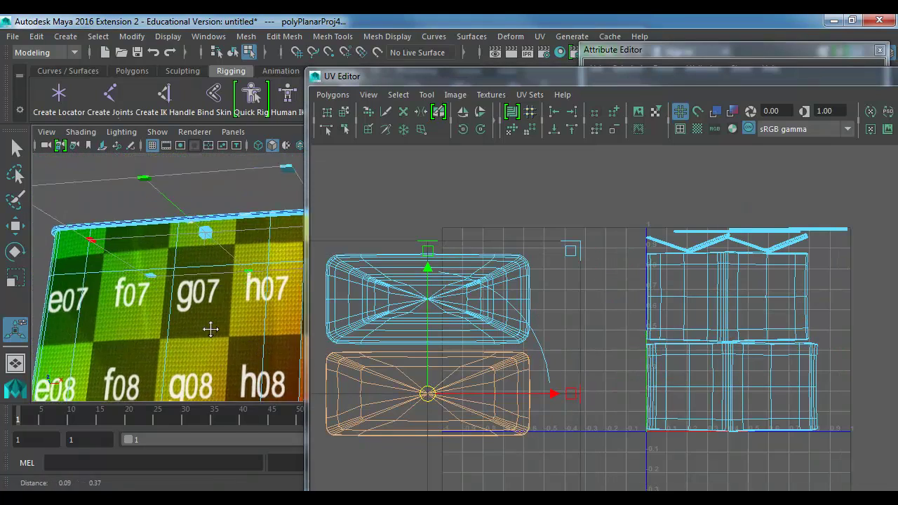
pyautogui.keyDown('alt'); pyautogui.moveTo(182, 312); pyautogui.dragTo(211, 392); pyautogui.keyUp('alt')
pyautogui.keyDown('alt'); pyautogui.moveTo(223, 265); pyautogui.dragTo(224, 302, button='middle'); pyautogui.keyUp('alt')
pyautogui.keyDown('alt'); pyautogui.moveTo(223, 301); pyautogui.dragTo(225, 305); pyautogui.keyUp('alt')
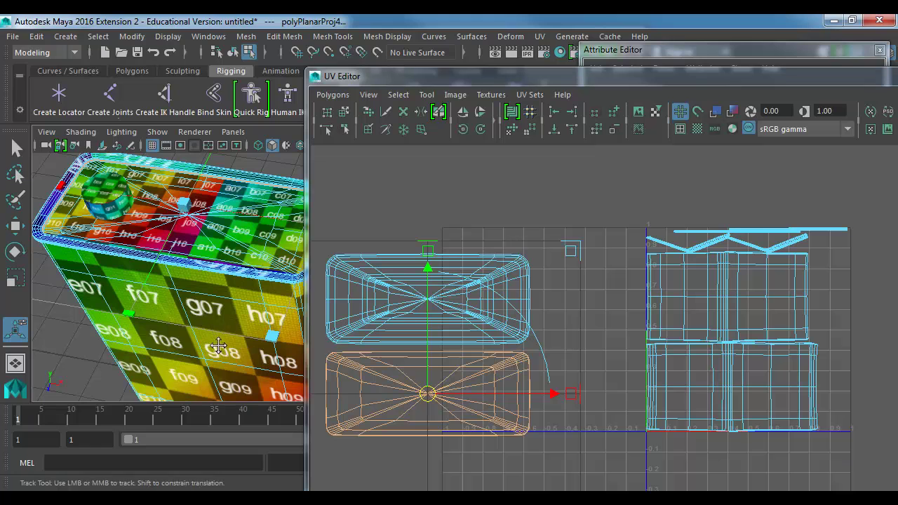
pyautogui.keyDown('alt'); pyautogui.moveTo(218, 346); pyautogui.dragTo(213, 337, button='middle'); pyautogui.keyUp('alt')
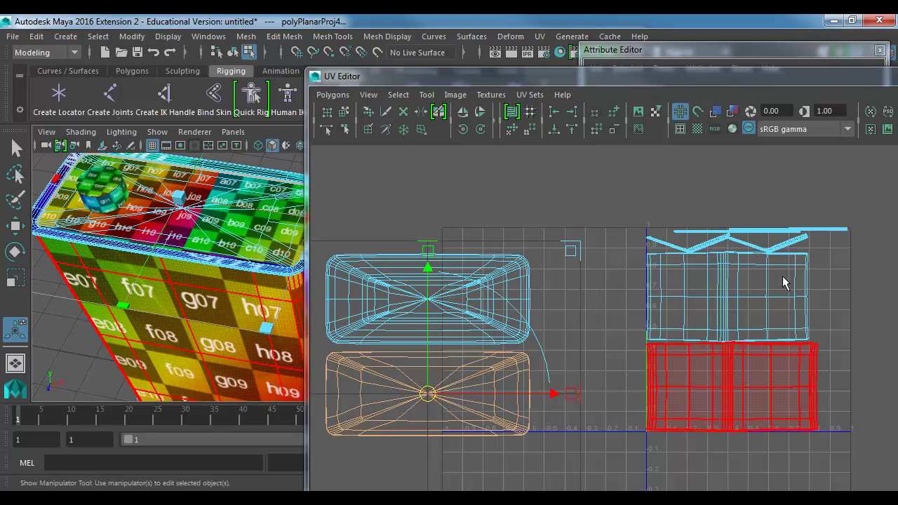
pyautogui.keyDown('alt'); pyautogui.moveTo(752, 279); pyautogui.dragTo(723, 305, button='middle'); pyautogui.keyUp('alt')
pyautogui.click(690, 270)
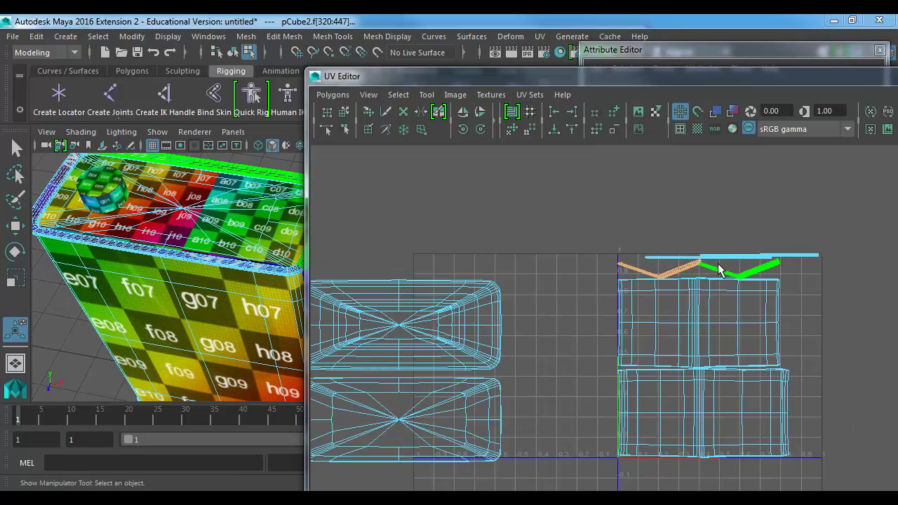
pyautogui.keyDown('shift'); pyautogui.click(707, 267); pyautogui.keyUp('shift')
# Move the two zigzag rim shells up and to the left, clear of the wall shells, and enlarge them.
pyautogui.keyDown('alt'); pyautogui.moveTo(204, 280); pyautogui.dragTo(397, 303, button='right'); pyautogui.keyUp('alt')
pyautogui.keyDown('alt'); pyautogui.moveTo(223, 257); pyautogui.dragTo(245, 272, button='middle'); pyautogui.keyUp('alt')
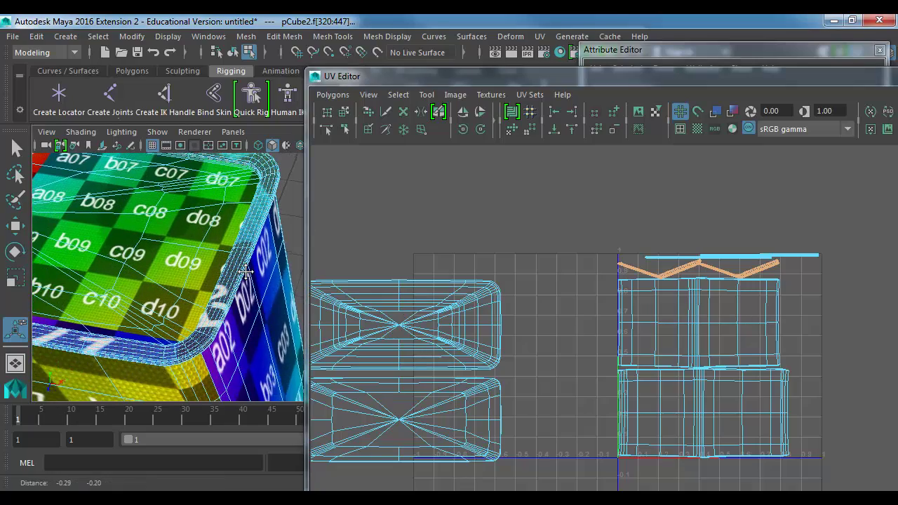
pyautogui.keyDown('alt'); pyautogui.moveTo(246, 272); pyautogui.dragTo(260, 269); pyautogui.keyUp('alt')
pyautogui.keyDown('alt'); pyautogui.moveTo(410, 315); pyautogui.dragTo(507, 300, button='middle'); pyautogui.keyUp('alt')
pyautogui.keyDown('alt'); pyautogui.moveTo(97, 298); pyautogui.dragTo(245, 255, button='middle'); pyautogui.keyUp('alt')
pyautogui.press('w')
pyautogui.moveTo(765, 278); pyautogui.dragTo(636, 249, button='middle')
pyautogui.press('r')
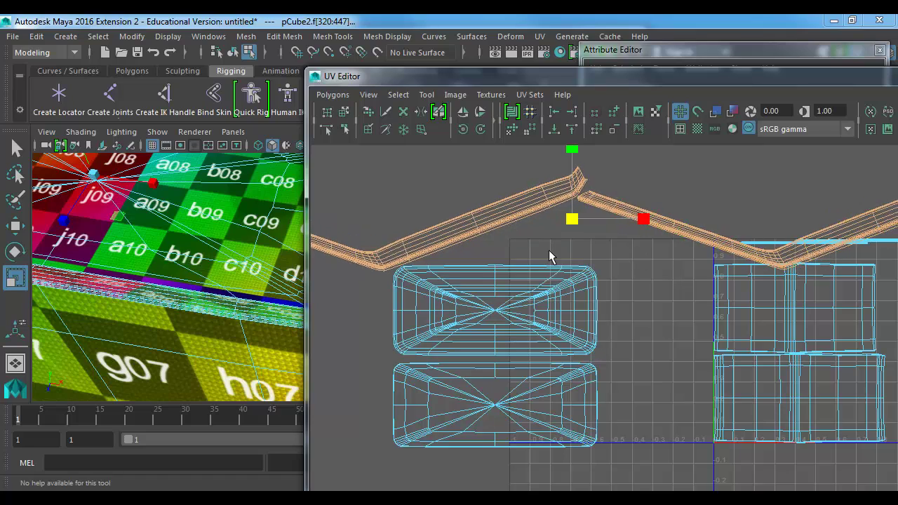
pyautogui.moveTo(525, 250); pyautogui.dragTo(671, 256, button='middle')
# Examine the checker pattern on the body's upper rim near the corner, with and without the selection wireframe.
pyautogui.keyDown('alt'); pyautogui.moveTo(418, 255); pyautogui.dragTo(747, 264, button='middle'); pyautogui.keyUp('alt')
pyautogui.keyDown('alt'); pyautogui.moveTo(397, 310); pyautogui.dragTo(659, 284, button='middle'); pyautogui.keyUp('alt')
pyautogui.keyDown('alt'); pyautogui.moveTo(233, 300); pyautogui.dragTo(221, 305); pyautogui.keyUp('alt')
pyautogui.keyDown('alt'); pyautogui.moveTo(179, 304); pyautogui.dragTo(337, 304, button='right'); pyautogui.keyUp('alt')
pyautogui.keyDown('alt'); pyautogui.moveTo(240, 281); pyautogui.dragTo(220, 235, button='middle'); pyautogui.keyUp('alt')
pyautogui.keyDown('alt'); pyautogui.moveTo(222, 281); pyautogui.dragTo(294, 284, button='right'); pyautogui.keyUp('alt')
pyautogui.keyDown('alt'); pyautogui.moveTo(279, 291); pyautogui.dragTo(242, 297, button='middle'); pyautogui.keyUp('alt')
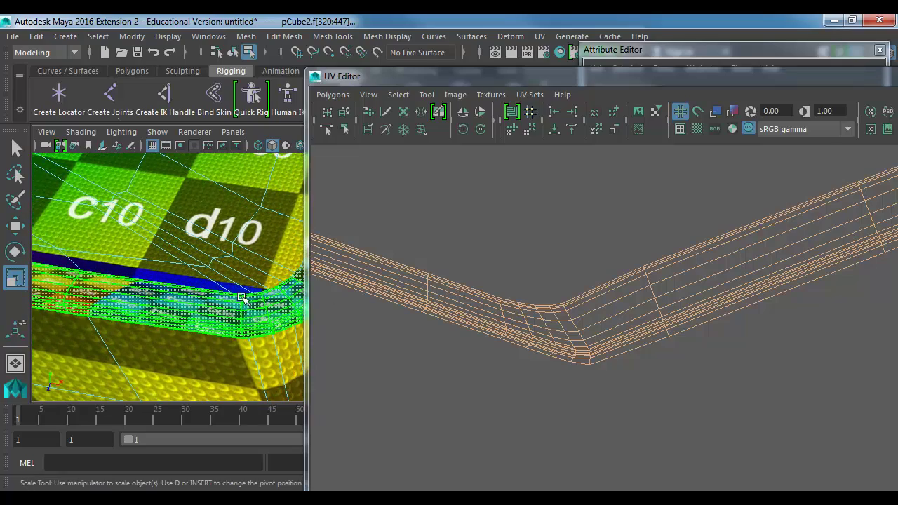
pyautogui.press('F8')
pyautogui.keyDown('alt'); pyautogui.moveTo(300, 280); pyautogui.dragTo(280, 253); pyautogui.keyUp('alt')
pyautogui.click(280, 253)
pyautogui.keyDown('alt'); pyautogui.moveTo(132, 296); pyautogui.dragTo(348, 266, button='middle'); pyautogui.keyUp('alt')
pyautogui.keyDown('alt'); pyautogui.moveTo(260, 288); pyautogui.dragTo(260, 337); pyautogui.keyUp('alt')
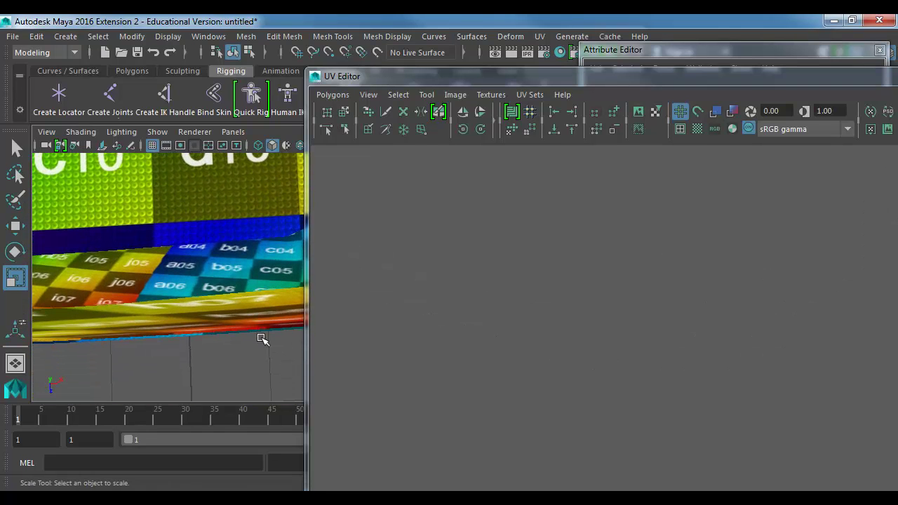
pyautogui.click(261, 338)
# Rotate the zigzag rim shells clockwise until the right arm of each lies closer to horizontal.
pyautogui.press('e')
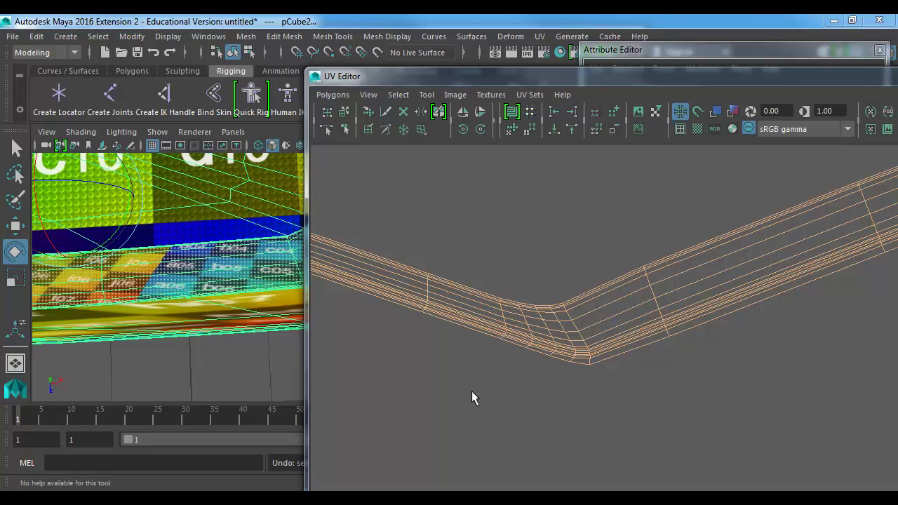
pyautogui.moveTo(472, 391); pyautogui.dragTo(343, 484, button='middle')
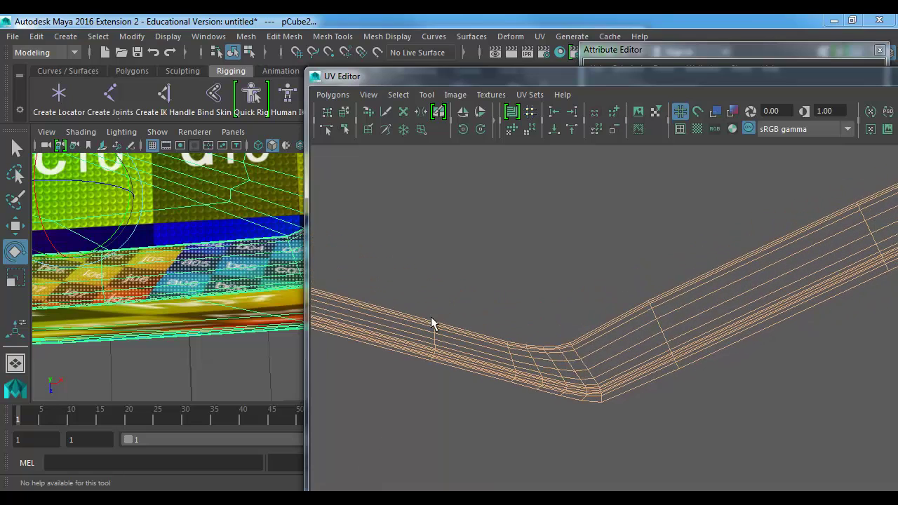
pyautogui.moveTo(431, 316); pyautogui.dragTo(432, 288)
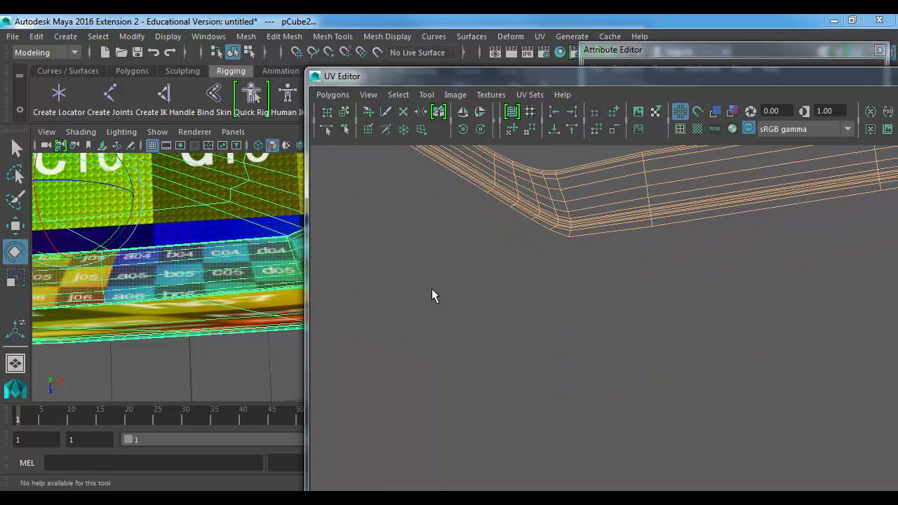
pyautogui.keyDown('alt'); pyautogui.moveTo(665, 350); pyautogui.dragTo(581, 279, button='right'); pyautogui.keyUp('alt')
pyautogui.keyDown('alt'); pyautogui.moveTo(703, 320); pyautogui.dragTo(482, 245, button='right'); pyautogui.keyUp('alt')
pyautogui.keyDown('alt'); pyautogui.moveTo(551, 255); pyautogui.dragTo(596, 342, button='middle'); pyautogui.keyUp('alt')
pyautogui.scroll(6, 696, 330)
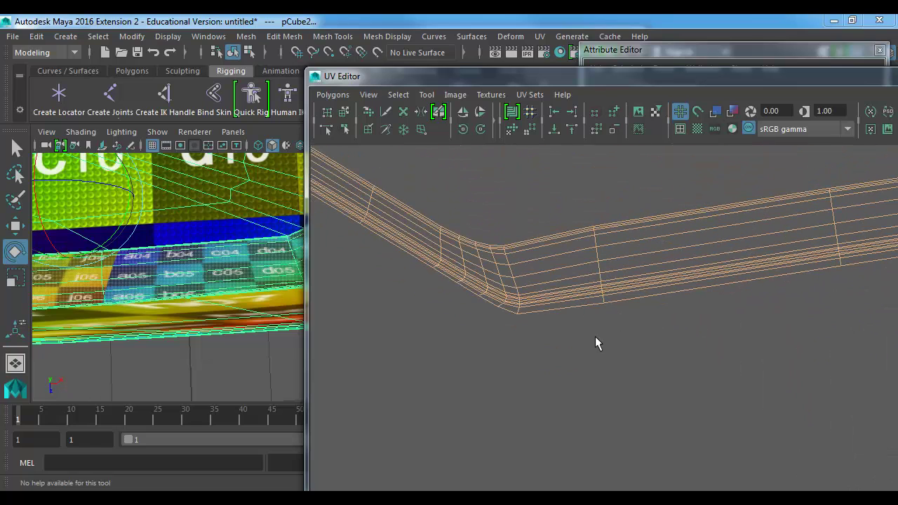
# Select the crosswise edges at the bend of the zigzag rim shell and split the UVs there.
pyautogui.moveTo(511, 266); pyautogui.dragTo(508, 258, button='right')
pyautogui.click(495, 267)
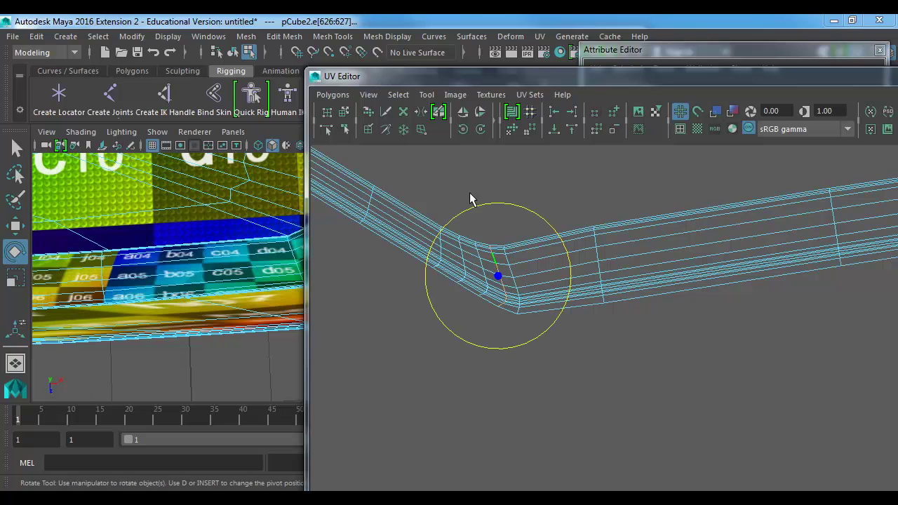
pyautogui.click(343, 92)
pyautogui.click(466, 453)
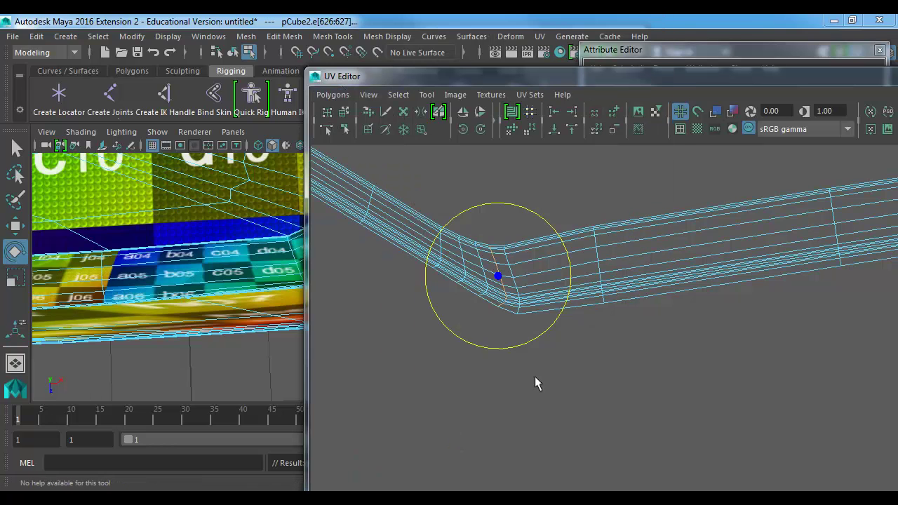
# Select the crosswise edges at the bend of the other zigzag rim shell.
pyautogui.scroll(-2, 757, 245)
pyautogui.scroll(-4, 757, 246)
pyautogui.keyDown('alt'); pyautogui.moveTo(379, 199); pyautogui.dragTo(318, 264, button='middle'); pyautogui.keyUp('alt')
pyautogui.keyDown('alt'); pyautogui.moveTo(653, 286); pyautogui.dragTo(418, 327, button='middle'); pyautogui.keyUp('alt')
pyautogui.keyDown('alt'); pyautogui.moveTo(631, 445); pyautogui.dragTo(438, 237, button='middle'); pyautogui.keyUp('alt')
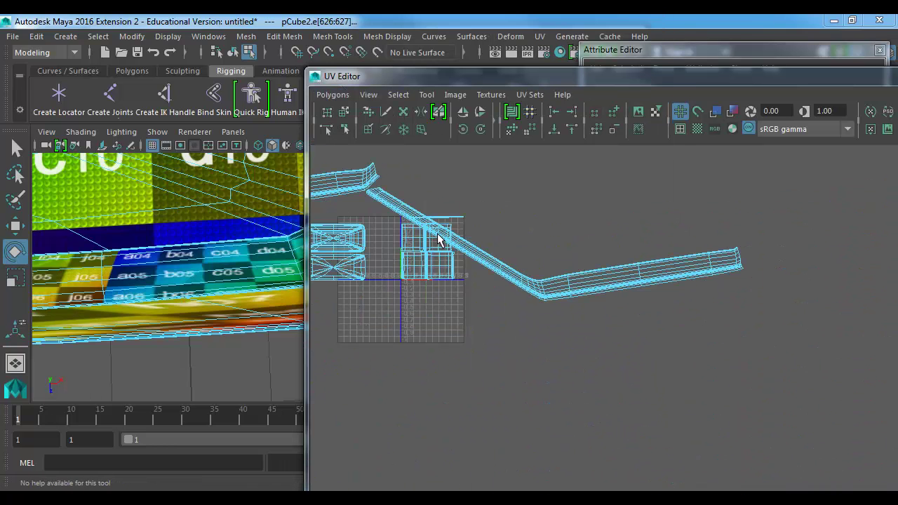
pyautogui.scroll(1, 736, 325)
pyautogui.scroll(4, 737, 326)
pyautogui.keyDown('alt'); pyautogui.moveTo(552, 310); pyautogui.dragTo(769, 384, button='middle'); pyautogui.keyUp('alt')
pyautogui.scroll(4, 783, 366)
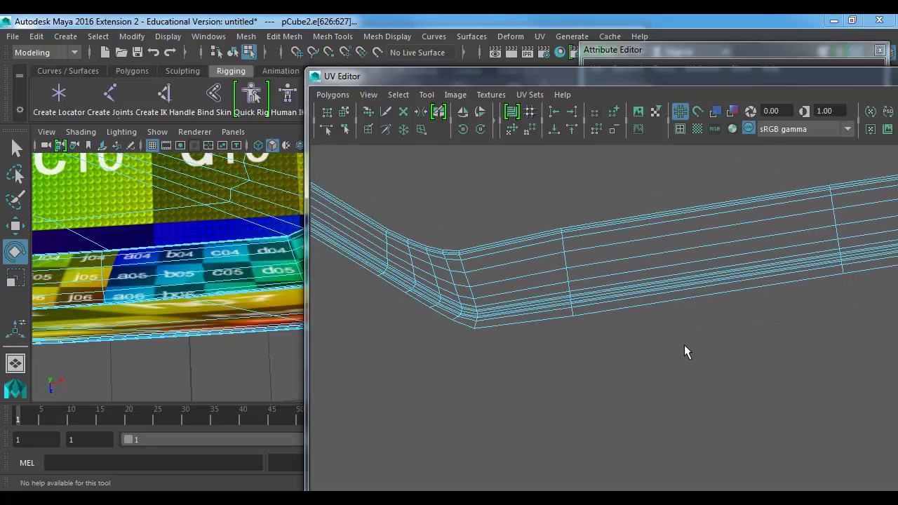
pyautogui.click(423, 270)
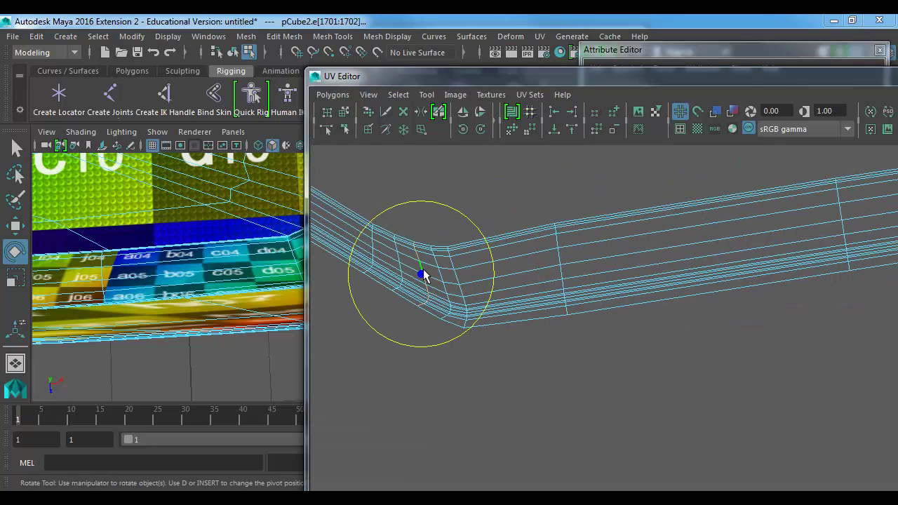
# Select the thin flat shells along the UV tile's upper edge and locate them on the body in wireframe.
pyautogui.keyDown('alt'); pyautogui.moveTo(454, 308); pyautogui.dragTo(478, 314, button='middle'); pyautogui.keyUp('alt')
pyautogui.keyDown('alt'); pyautogui.moveTo(633, 275); pyautogui.dragTo(647, 378, button='middle'); pyautogui.keyUp('alt')
pyautogui.scroll(3, 644, 365)
pyautogui.keyDown('alt'); pyautogui.moveTo(622, 167); pyautogui.dragTo(614, 248, button='middle'); pyautogui.keyUp('alt')
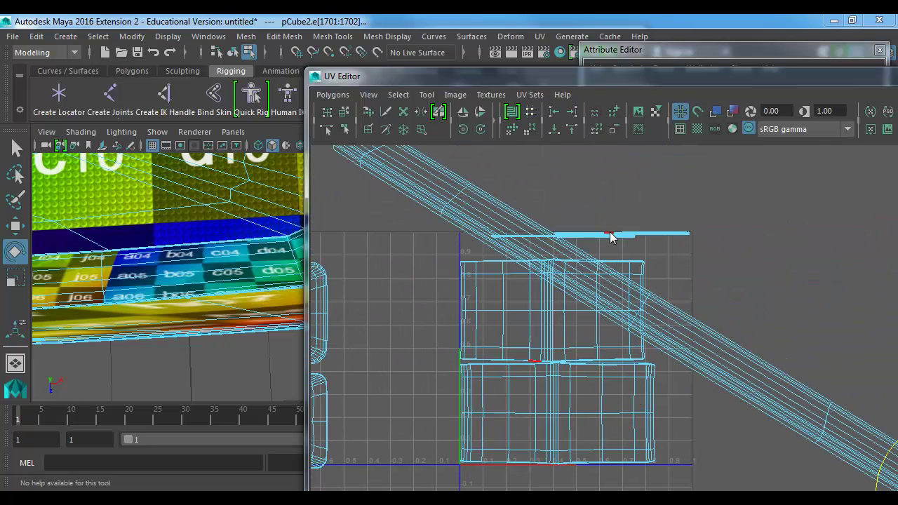
pyautogui.moveTo(610, 237); pyautogui.dragTo(583, 221, button='right')
pyautogui.moveTo(633, 239); pyautogui.dragTo(637, 242)
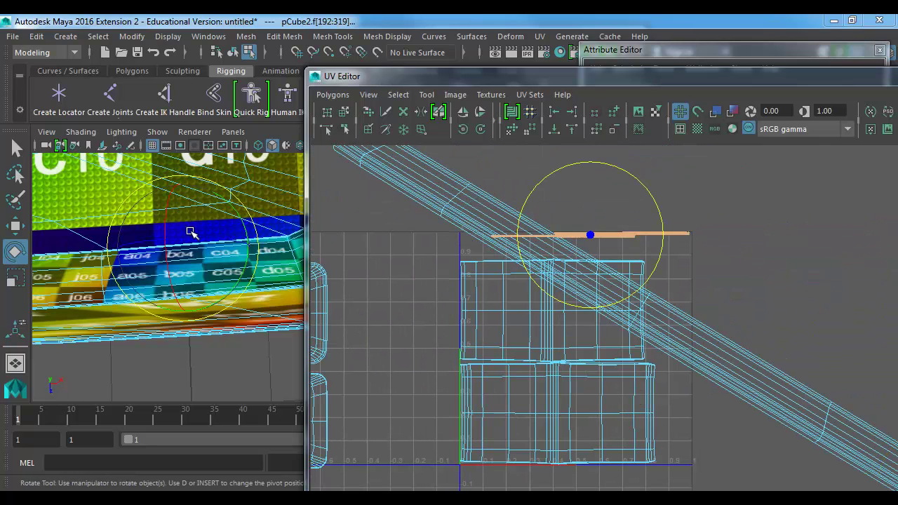
pyautogui.press('f')
pyautogui.scroll(-6, 259, 291)
pyautogui.keyDown('alt'); pyautogui.moveTo(273, 273); pyautogui.dragTo(206, 311, button='middle'); pyautogui.keyUp('alt')
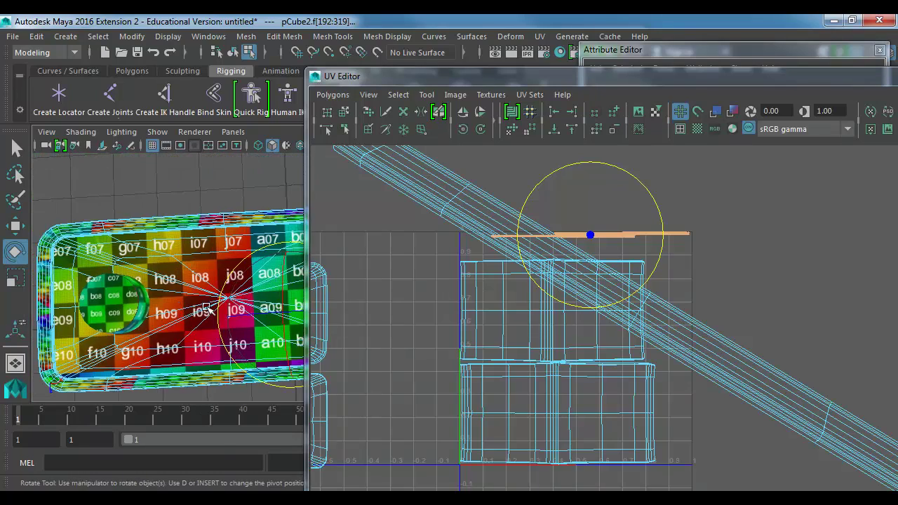
pyautogui.keyDown('alt'); pyautogui.moveTo(206, 311); pyautogui.dragTo(206, 257); pyautogui.keyUp('alt')
pyautogui.press('4')
pyautogui.moveTo(227, 311)
pyautogui.keyDown('alt'); pyautogui.mouseDown()
pyautogui.moveTo(230, 323)
pyautogui.moveTo(227, 267)
pyautogui.mouseUp(); pyautogui.keyUp('alt')
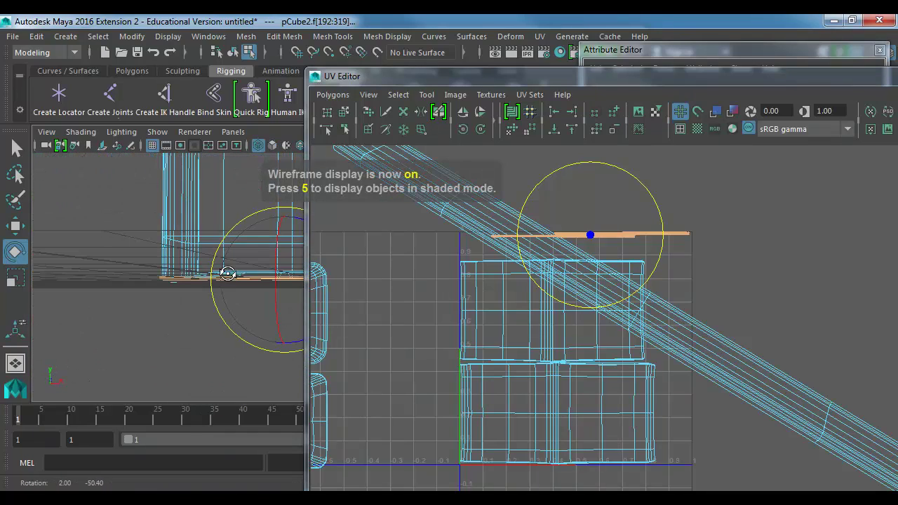
pyautogui.press('6')
# Enlarge the thin flat strip shells to many times their size and restore the textured display on the body.
pyautogui.press('r')
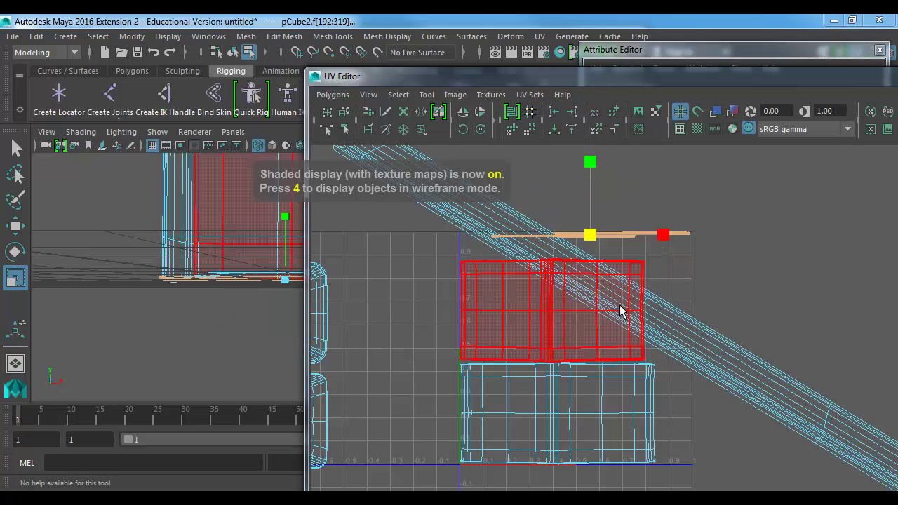
pyautogui.moveTo(504, 335); pyautogui.dragTo(646, 330, button='middle')
pyautogui.moveTo(540, 326); pyautogui.dragTo(742, 320, button='middle')
pyautogui.click(741, 319)
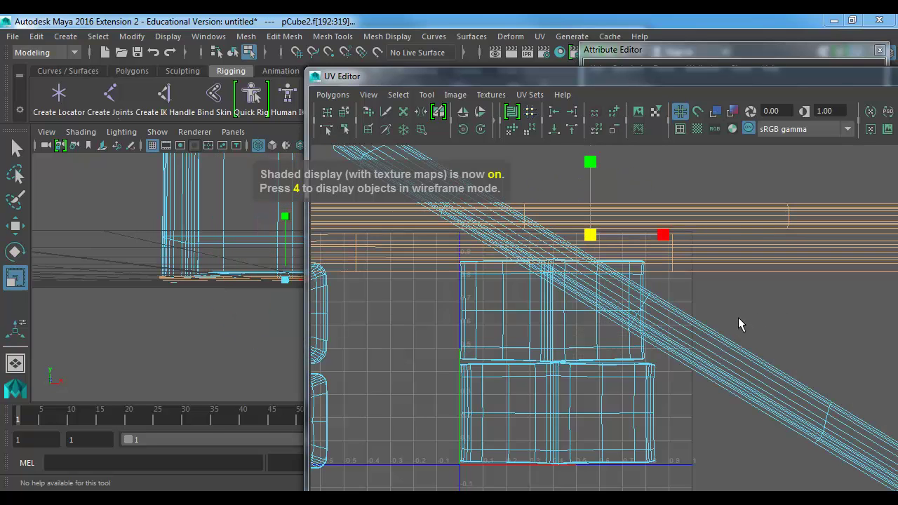
pyautogui.press('5')
pyautogui.press('6')
pyautogui.keyDown('alt'); pyautogui.moveTo(722, 354); pyautogui.dragTo(306, 246, button='right'); pyautogui.keyUp('alt')
pyautogui.keyDown('alt'); pyautogui.moveTo(254, 278); pyautogui.dragTo(183, 261, button='right'); pyautogui.keyUp('alt')
pyautogui.press('6')
pyautogui.keyDown('alt'); pyautogui.moveTo(625, 304); pyautogui.dragTo(616, 324, button='right'); pyautogui.keyUp('alt')
pyautogui.keyDown('alt'); pyautogui.moveTo(616, 324); pyautogui.dragTo(481, 215, button='middle'); pyautogui.keyUp('alt')
# Move the lower enlarged strip shell down, away from the other strip, and inspect the body's base edge.
pyautogui.press('w')
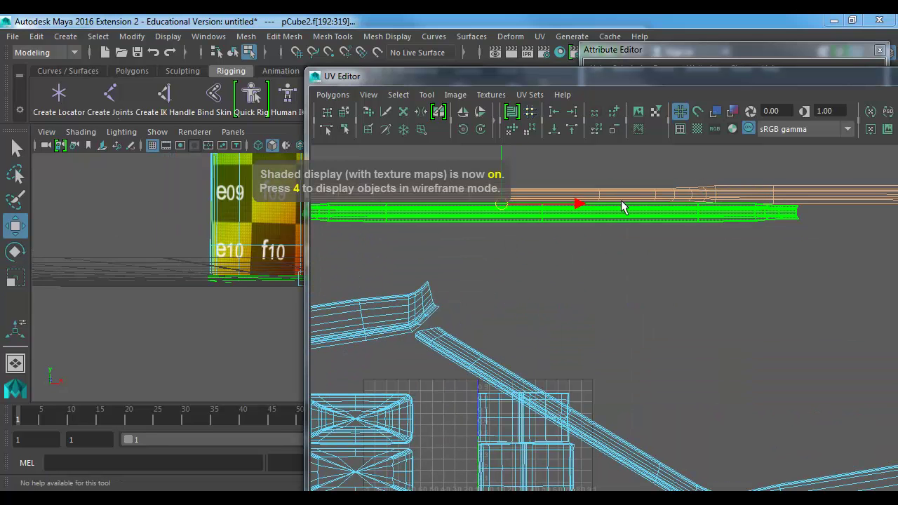
pyautogui.click(613, 211)
pyautogui.moveTo(531, 265); pyautogui.dragTo(548, 316, button='middle')
pyautogui.keyDown('alt'); pyautogui.moveTo(478, 311); pyautogui.dragTo(656, 303, button='middle'); pyautogui.keyUp('alt')
pyautogui.keyDown('alt'); pyautogui.moveTo(205, 285); pyautogui.dragTo(219, 218); pyautogui.keyUp('alt')
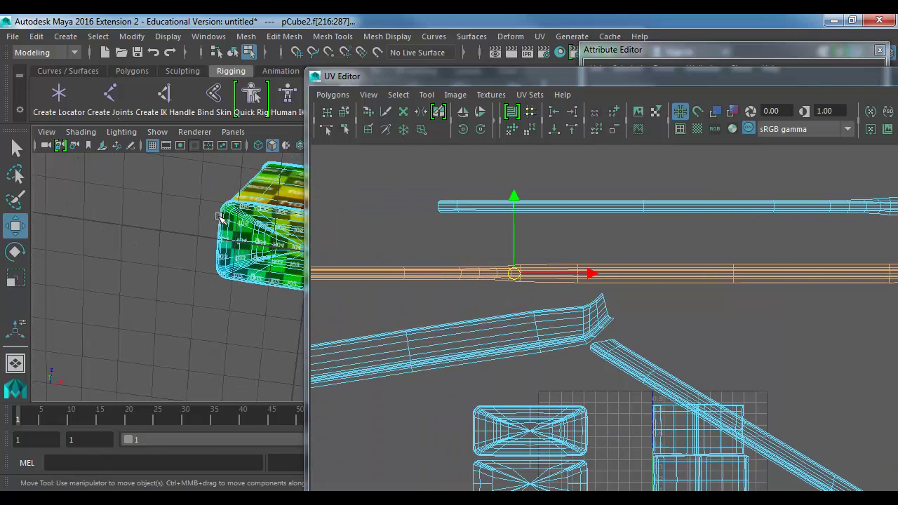
pyautogui.keyDown('alt'); pyautogui.moveTo(218, 221); pyautogui.dragTo(258, 218, button='right'); pyautogui.keyUp('alt')
pyautogui.keyDown('alt'); pyautogui.moveTo(259, 219); pyautogui.dragTo(219, 280, button='middle'); pyautogui.keyUp('alt')
pyautogui.keyDown('alt'); pyautogui.moveTo(219, 281); pyautogui.dragTo(328, 310, button='right'); pyautogui.keyUp('alt')
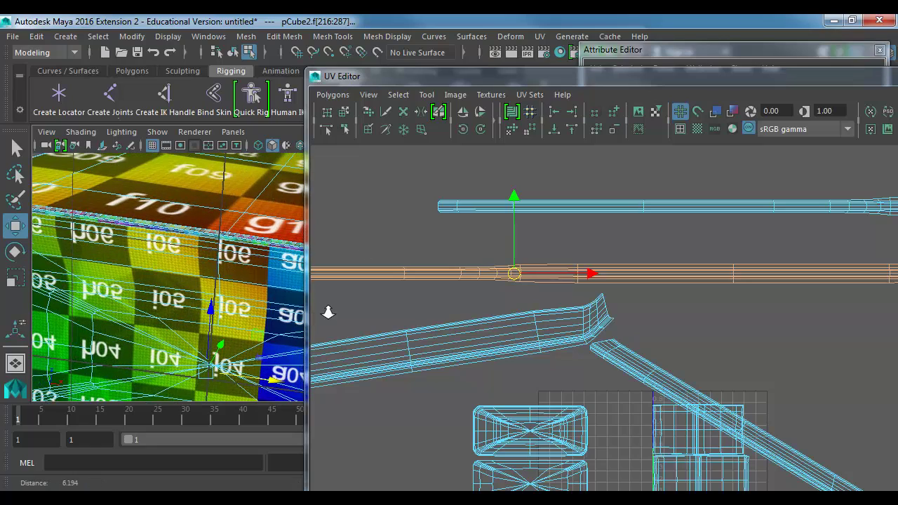
pyautogui.keyDown('alt'); pyautogui.moveTo(328, 311); pyautogui.dragTo(305, 296, button='middle'); pyautogui.keyUp('alt')
pyautogui.moveTo(509, 311); pyautogui.dragTo(547, 302, button='middle')
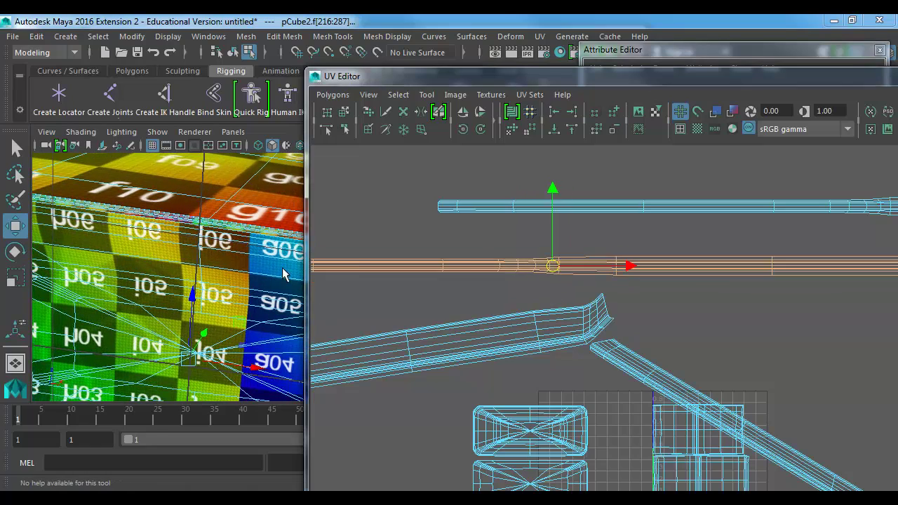
pyautogui.hotkey('ctrl', 'z')
# Scale the lower strip shell up uniformly to about twice its size, judging the checker squares on the body's edge.
pyautogui.keyDown('alt'); pyautogui.moveTo(233, 228); pyautogui.dragTo(237, 247, button='middle'); pyautogui.keyUp('alt')
pyautogui.keyDown('alt'); pyautogui.moveTo(237, 249); pyautogui.dragTo(496, 279, button='right'); pyautogui.keyUp('alt')
pyautogui.keyDown('alt'); pyautogui.moveTo(202, 225); pyautogui.dragTo(213, 266, button='middle'); pyautogui.keyUp('alt')
pyautogui.press('r')
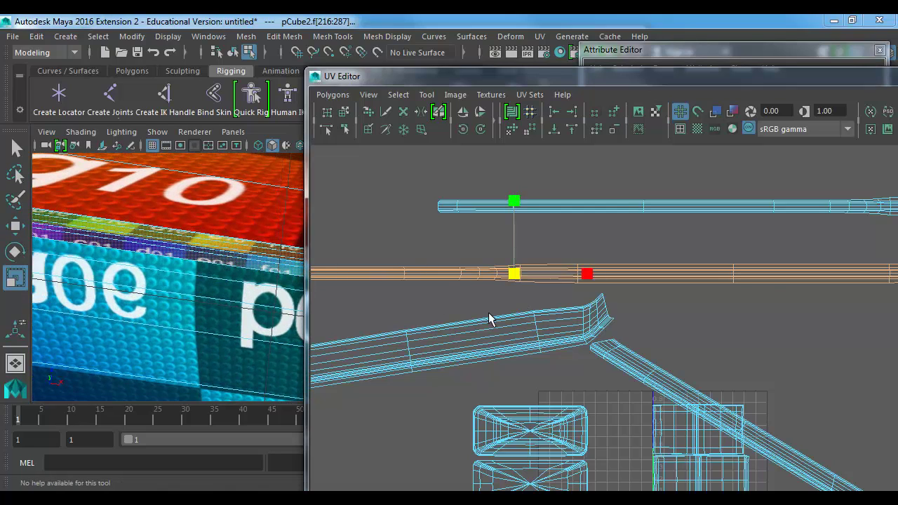
pyautogui.moveTo(489, 316); pyautogui.dragTo(559, 316, button='middle')
pyautogui.keyDown('alt'); pyautogui.moveTo(144, 242); pyautogui.dragTo(191, 250, button='middle'); pyautogui.keyUp('alt')
pyautogui.keyDown('alt'); pyautogui.moveTo(155, 251); pyautogui.dragTo(278, 266, button='right'); pyautogui.keyUp('alt')
pyautogui.moveTo(587, 278); pyautogui.dragTo(621, 279)
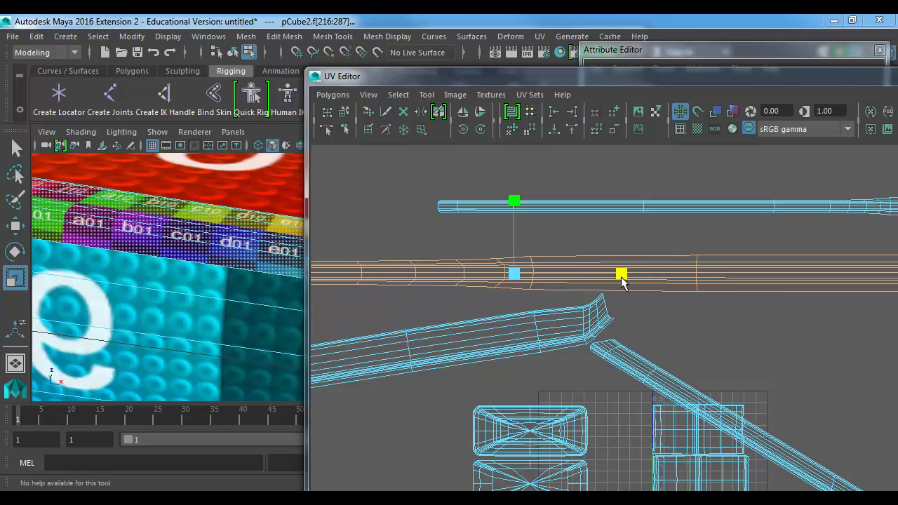
# Select the upper strip shell and scale it up uniformly to about the same thickness as the lower strip.
pyautogui.click(597, 208)
pyautogui.keyDown('alt'); pyautogui.moveTo(686, 221); pyautogui.dragTo(485, 234, button='middle'); pyautogui.keyUp('alt')
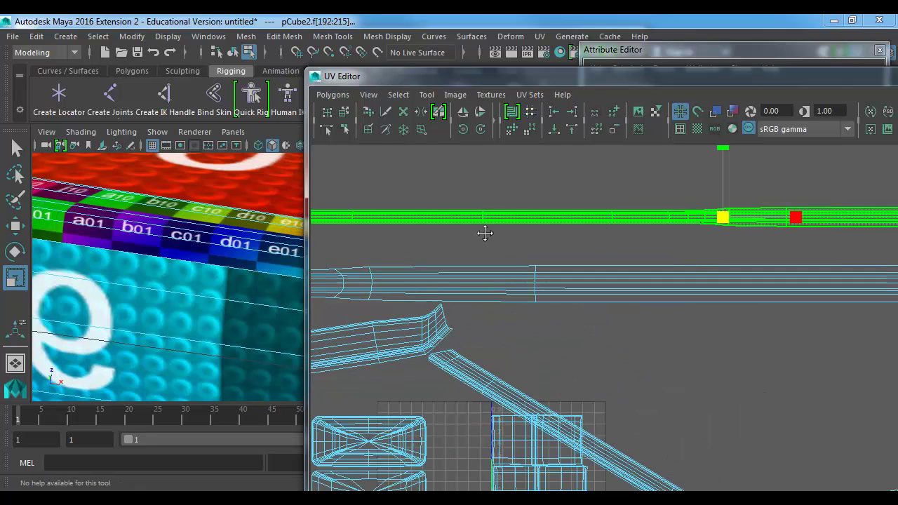
pyautogui.keyDown('alt'); pyautogui.moveTo(204, 318); pyautogui.dragTo(128, 292, button='middle'); pyautogui.keyUp('alt')
pyautogui.click(755, 221)
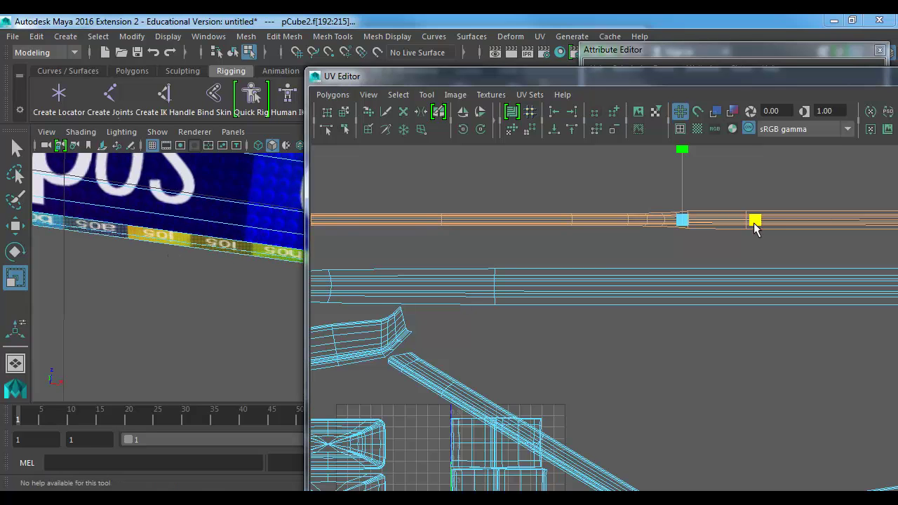
pyautogui.moveTo(737, 234); pyautogui.dragTo(758, 234)
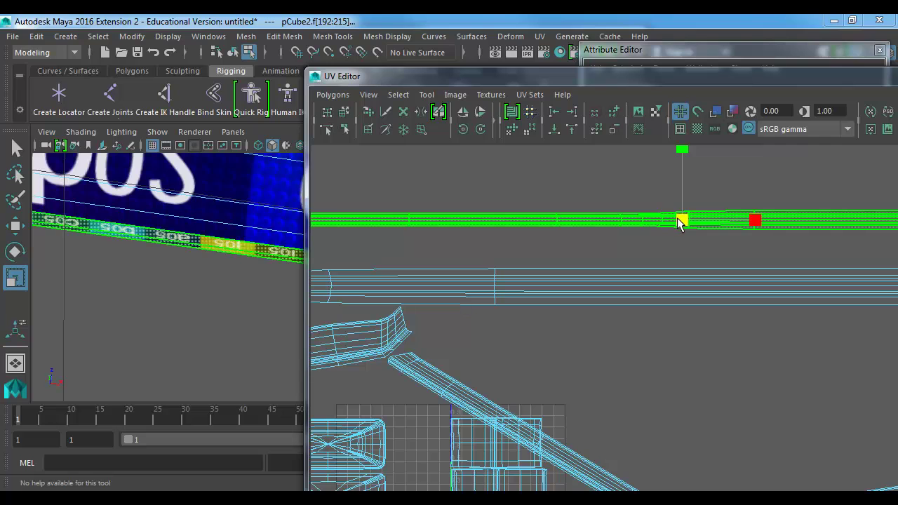
pyautogui.moveTo(679, 223); pyautogui.dragTo(782, 186)
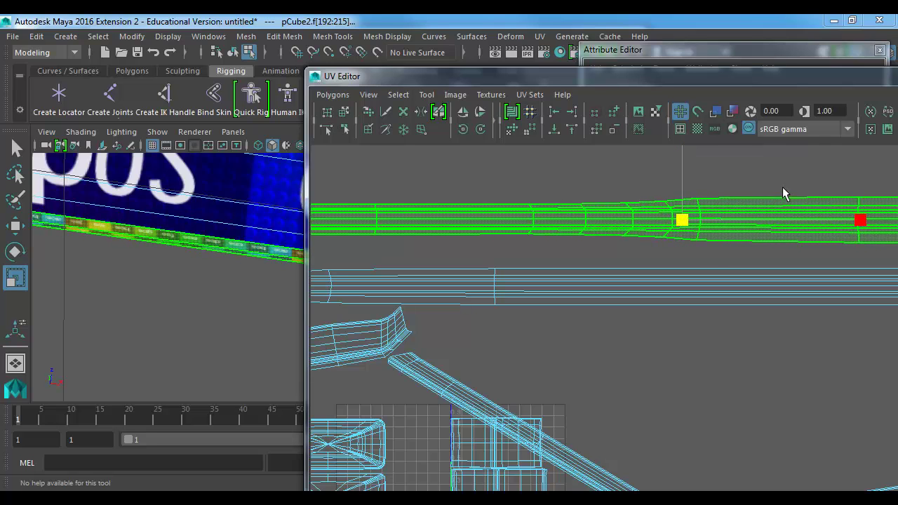
# Move the upper enlarged strip shell away from the tile and add another shell to the selection.
pyautogui.scroll(-5, 726, 269)
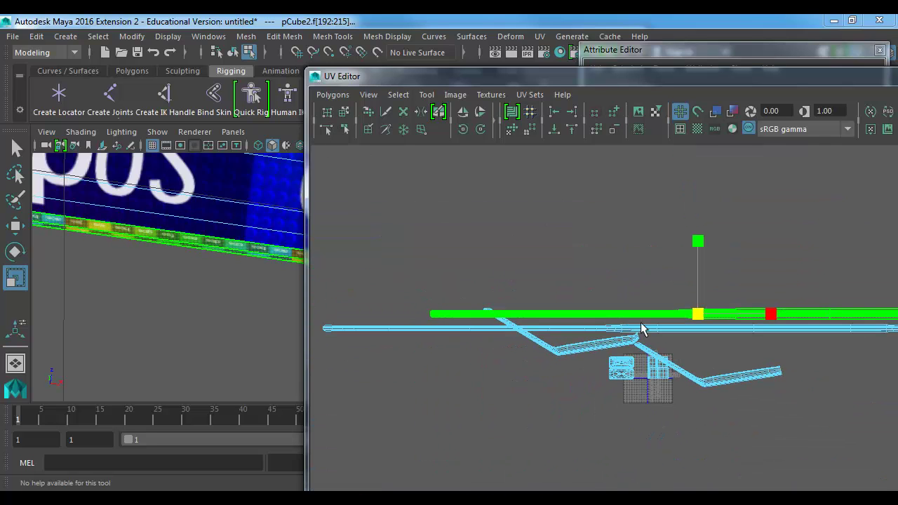
pyautogui.keyDown('alt'); pyautogui.moveTo(641, 322); pyautogui.dragTo(454, 278, button='right'); pyautogui.keyUp('alt')
pyautogui.press('w')
pyautogui.moveTo(665, 367); pyautogui.dragTo(588, 333, button='middle')
pyautogui.press('r')
pyautogui.press('w')
pyautogui.keyDown('shift'); pyautogui.click(526, 329); pyautogui.keyUp('shift')
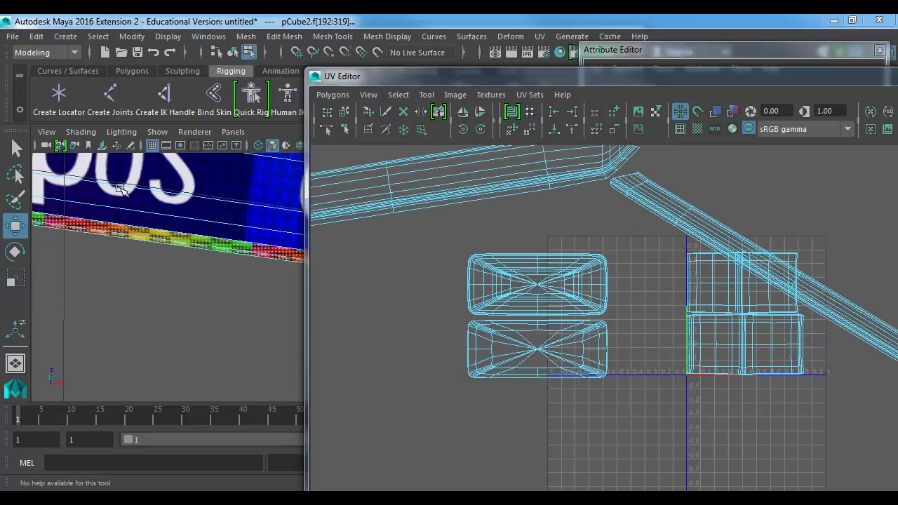
# Move the two body side shells below the horizontal UV axis and place them side by side at the same height.
pyautogui.keyDown('alt'); pyautogui.moveTo(105, 239); pyautogui.dragTo(102, 313); pyautogui.keyUp('alt')
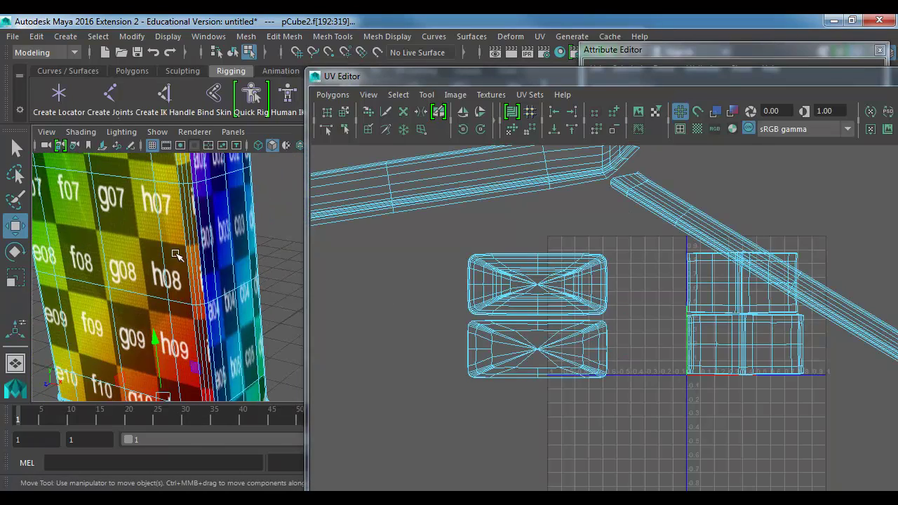
pyautogui.click(715, 284)
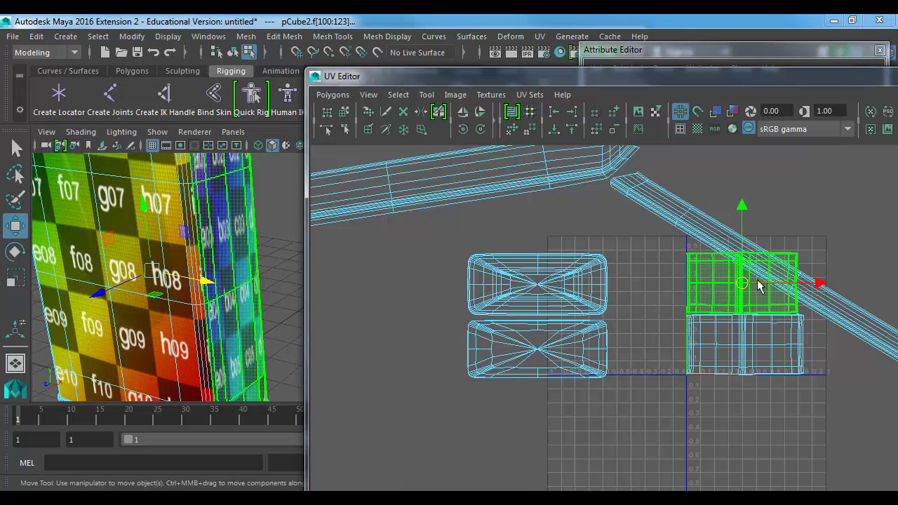
pyautogui.moveTo(758, 282); pyautogui.dragTo(710, 436)
pyautogui.moveTo(695, 287); pyautogui.dragTo(598, 456)
pyautogui.click(741, 344)
pyautogui.moveTo(742, 353); pyautogui.dragTo(694, 453)
pyautogui.keyDown('alt'); pyautogui.moveTo(646, 404); pyautogui.dragTo(636, 315, button='middle'); pyautogui.keyUp('alt')
pyautogui.keyDown('alt'); pyautogui.moveTo(636, 315); pyautogui.dragTo(739, 341, button='right'); pyautogui.keyUp('alt')
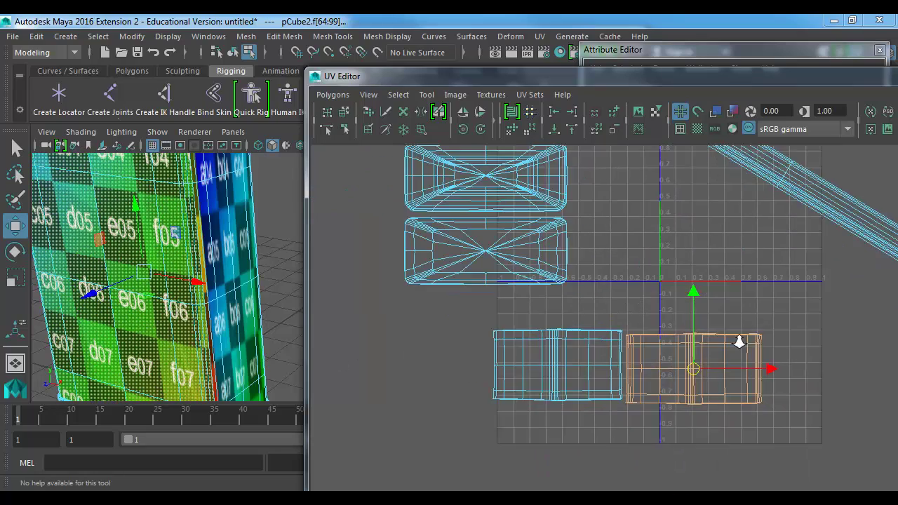
pyautogui.scroll(5, 563, 325)
pyautogui.click(577, 303)
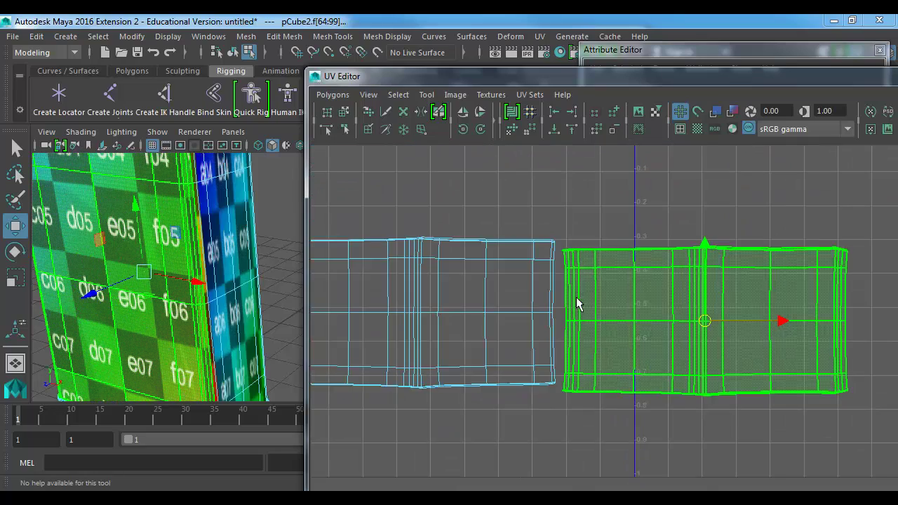
pyautogui.click(507, 312)
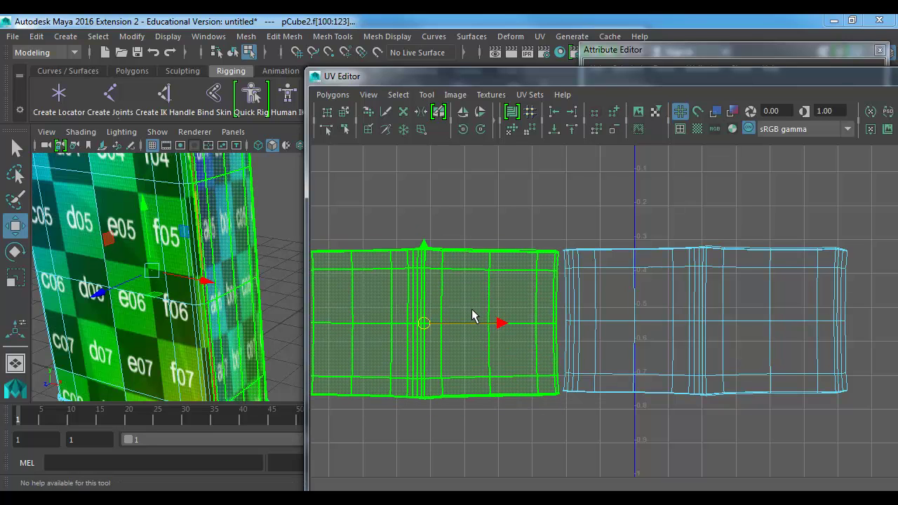
# Switch to edge selection and select the upper edges of the facing borders between the two side shells.
pyautogui.rightClick(492, 288)
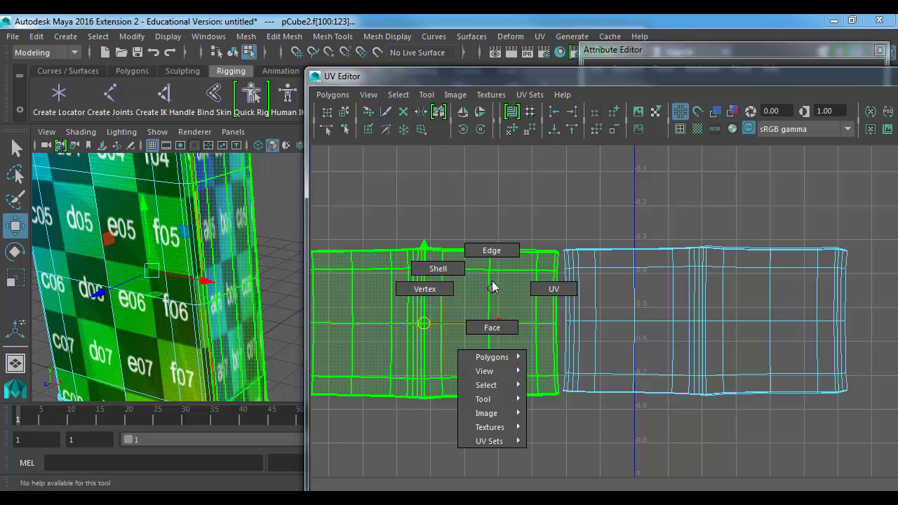
pyautogui.click(492, 265)
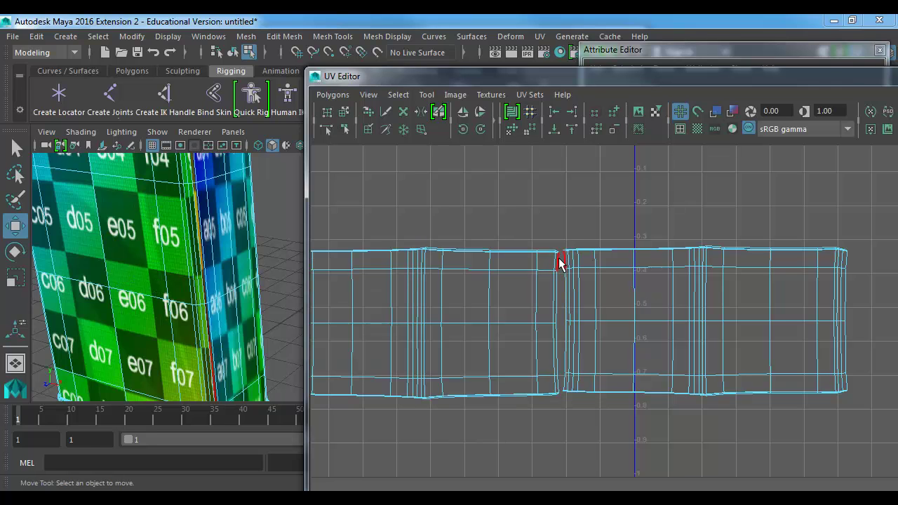
pyautogui.keyDown('alt'); pyautogui.moveTo(553, 263); pyautogui.dragTo(814, 352, button='right'); pyautogui.keyUp('alt')
pyautogui.keyDown('alt'); pyautogui.moveTo(394, 211); pyautogui.dragTo(579, 346, button='middle'); pyautogui.keyUp('alt')
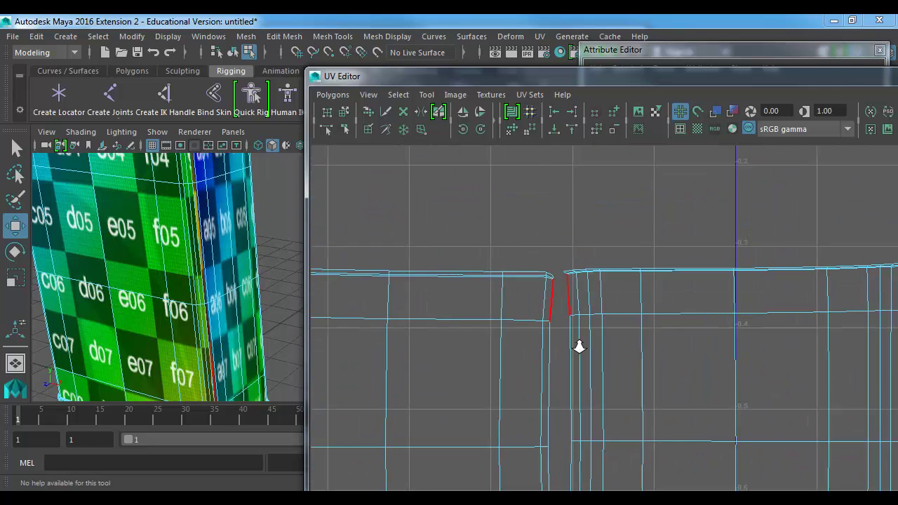
pyautogui.keyDown('alt'); pyautogui.moveTo(579, 347); pyautogui.dragTo(692, 358, button='right'); pyautogui.keyUp('alt')
pyautogui.scroll(3, 692, 358)
pyautogui.keyDown('alt'); pyautogui.moveTo(409, 283); pyautogui.dragTo(753, 411, button='middle'); pyautogui.keyUp('alt')
pyautogui.scroll(5, 807, 382)
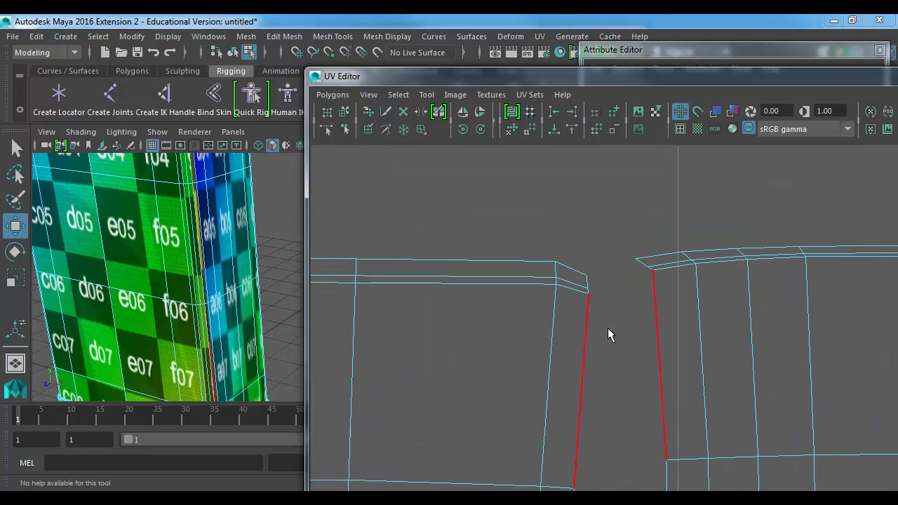
pyautogui.moveTo(580, 298); pyautogui.dragTo(566, 324)
pyautogui.keyDown('alt'); pyautogui.moveTo(572, 411); pyautogui.dragTo(569, 375, button='middle'); pyautogui.keyUp('alt')
pyautogui.keyDown('alt'); pyautogui.moveTo(571, 408); pyautogui.dragTo(562, 247, button='middle'); pyautogui.keyUp('alt')
# Add the remaining vertical edges down the facing borders of the two side shells to the selection.
pyautogui.keyDown('shift'); pyautogui.moveTo(554, 326); pyautogui.dragTo(590, 345); pyautogui.keyUp('shift')
pyautogui.keyDown('alt'); pyautogui.moveTo(563, 432); pyautogui.dragTo(547, 222, button='middle'); pyautogui.keyUp('alt')
pyautogui.keyDown('alt'); pyautogui.moveTo(543, 384); pyautogui.dragTo(538, 180, button='middle'); pyautogui.keyUp('alt')
pyautogui.keyDown('alt'); pyautogui.moveTo(535, 438); pyautogui.dragTo(544, 242, button='middle'); pyautogui.keyUp('alt')
pyautogui.keyDown('shift'); pyautogui.moveTo(526, 333); pyautogui.dragTo(576, 358); pyautogui.keyUp('shift')
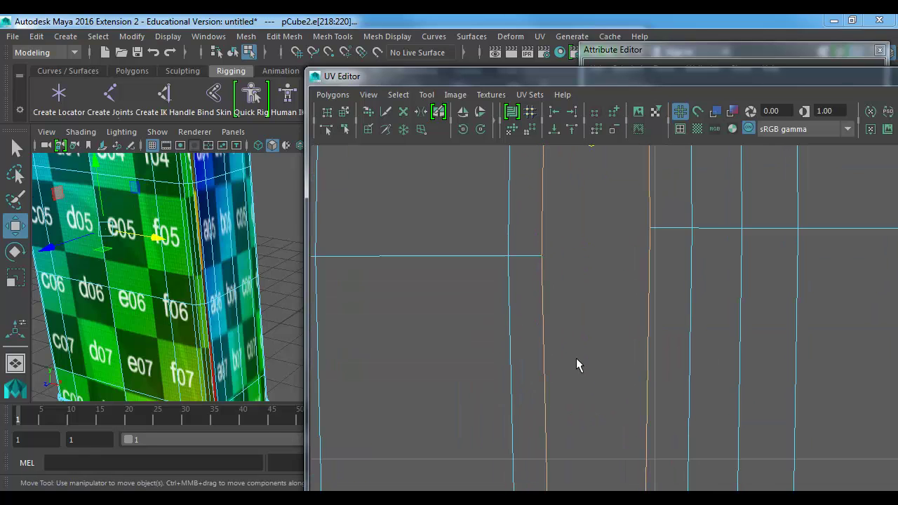
pyautogui.keyDown('alt'); pyautogui.moveTo(554, 389); pyautogui.dragTo(542, 190, button='middle'); pyautogui.keyUp('alt')
pyautogui.keyDown('alt'); pyautogui.moveTo(524, 471); pyautogui.dragTo(538, 153, button='middle'); pyautogui.keyUp('alt')
pyautogui.keyDown('shift'); pyautogui.moveTo(525, 328); pyautogui.dragTo(584, 363); pyautogui.keyUp('shift')
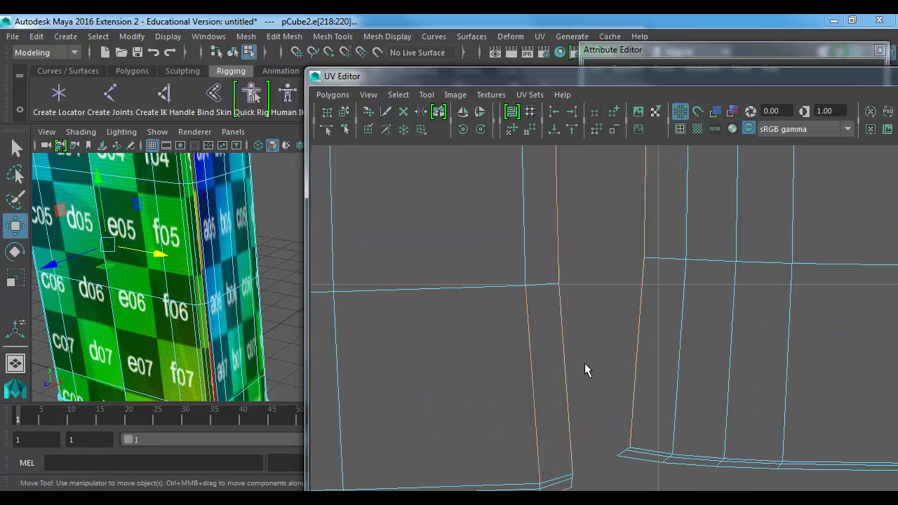
# Add the short border edge at the lower corner and deselect the stray edges beside the seam.
pyautogui.keyDown('alt'); pyautogui.moveTo(535, 414); pyautogui.dragTo(535, 294, button='middle'); pyautogui.keyUp('alt')
pyautogui.keyDown('alt'); pyautogui.moveTo(617, 327); pyautogui.dragTo(728, 348, button='right'); pyautogui.keyUp('alt')
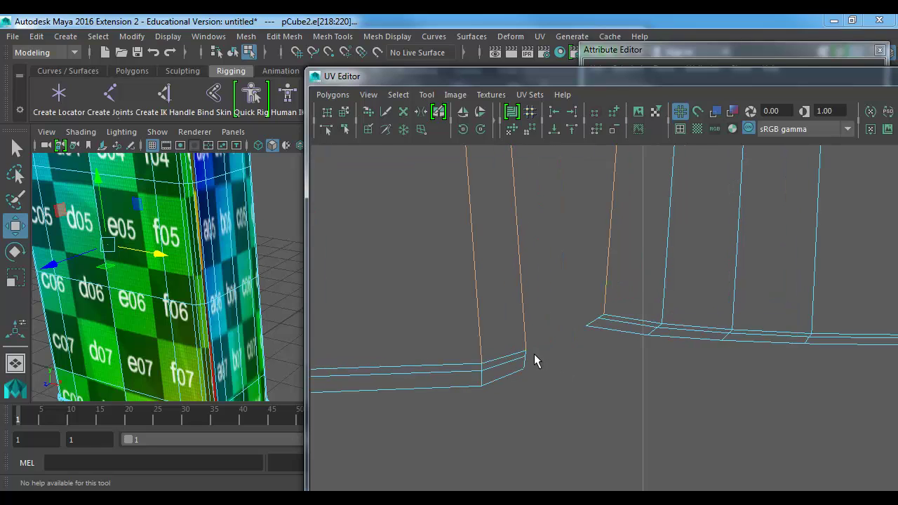
pyautogui.moveTo(519, 365); pyautogui.dragTo(521, 366)
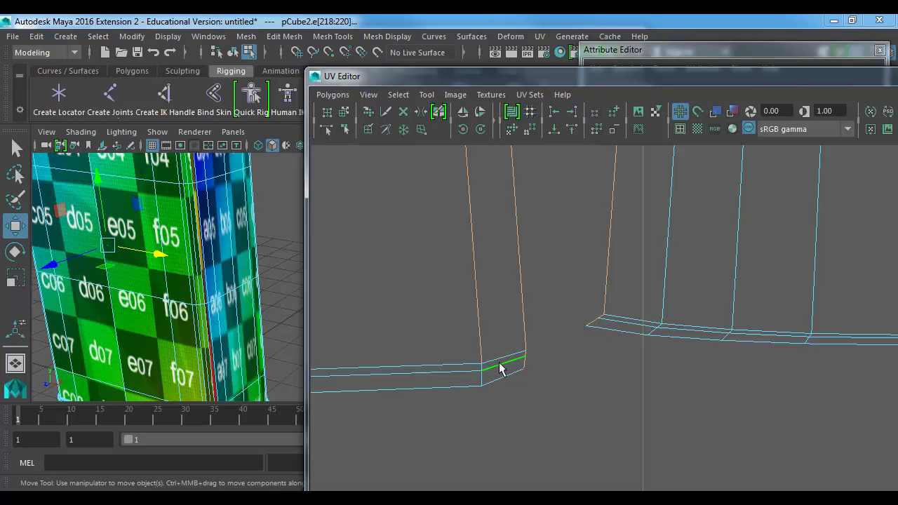
pyautogui.moveTo(506, 371); pyautogui.dragTo(481, 351)
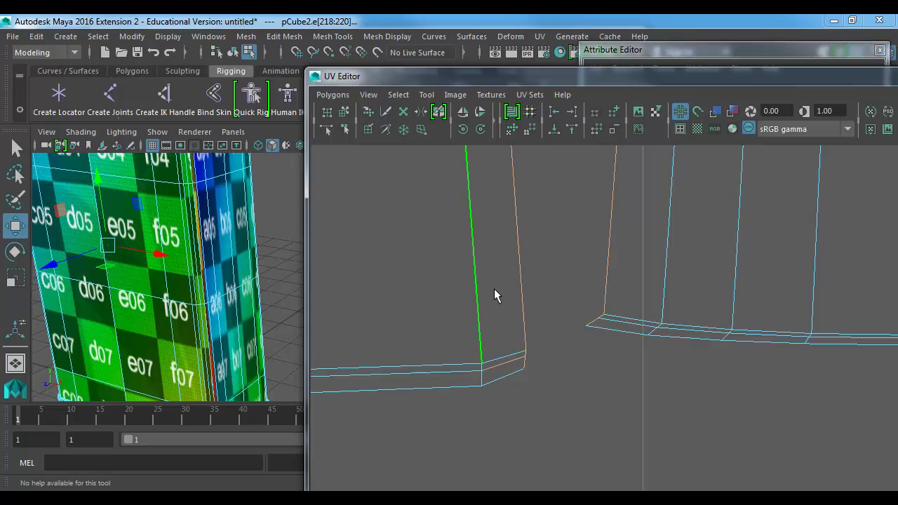
pyautogui.click(517, 294)
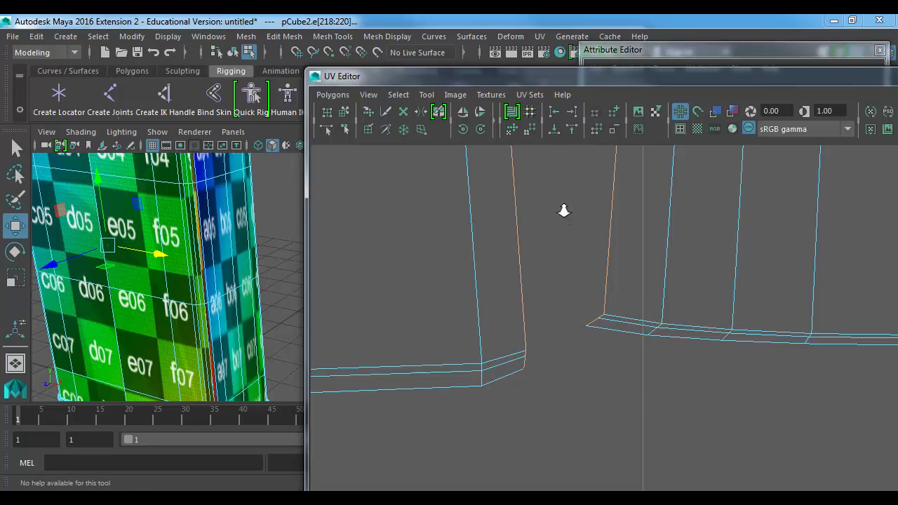
pyautogui.keyDown('alt'); pyautogui.moveTo(564, 209); pyautogui.dragTo(512, 215, button='right'); pyautogui.keyUp('alt')
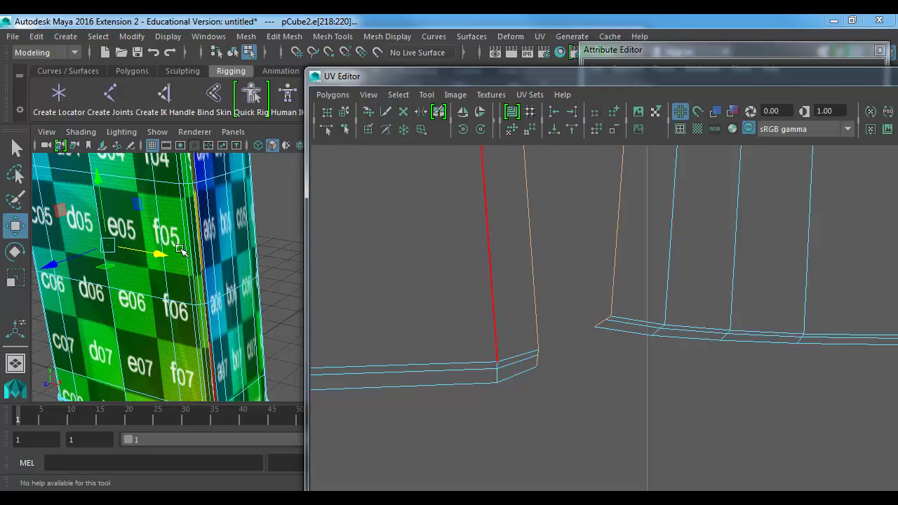
# Move and sew the two body side shells together along the selected border edges.
pyautogui.moveTo(197, 259)
pyautogui.keyDown('alt'); pyautogui.mouseDown()
pyautogui.moveTo(218, 298)
pyautogui.moveTo(209, 246)
pyautogui.mouseUp(); pyautogui.keyUp('alt')
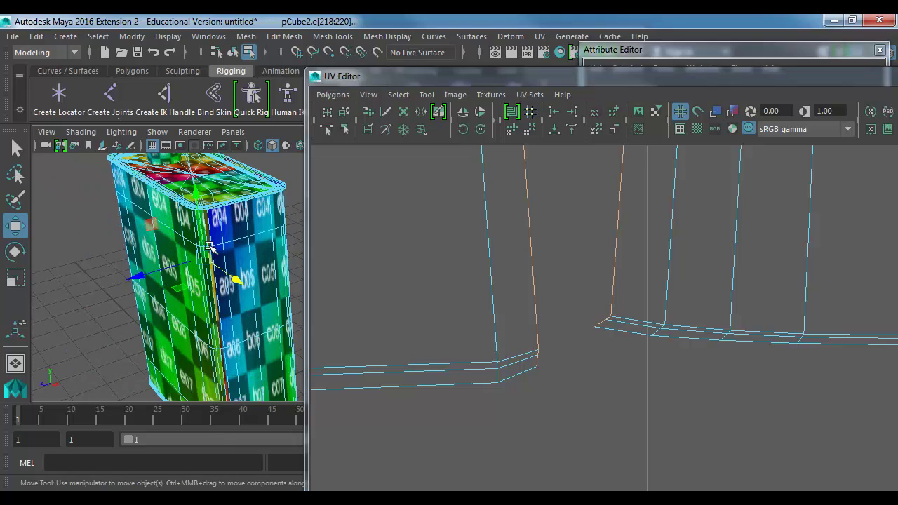
pyautogui.click(332, 95)
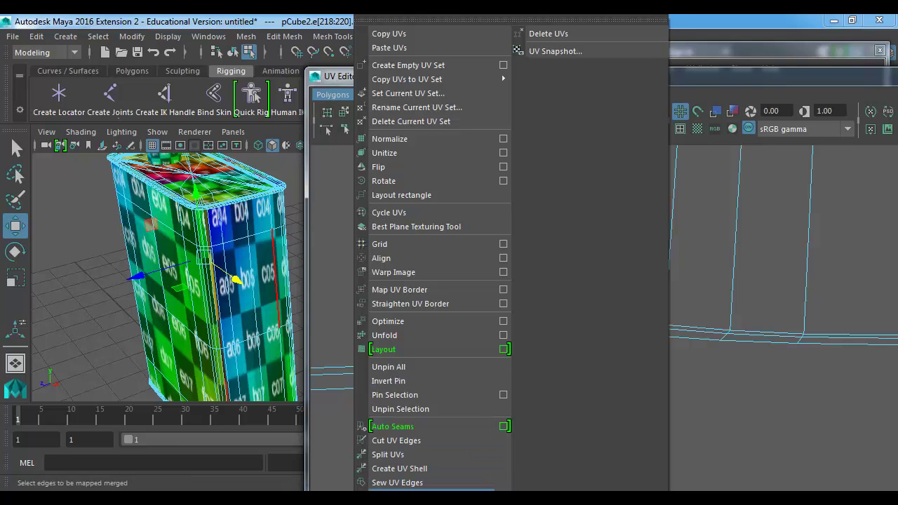
pyautogui.click(432, 490)
pyautogui.keyDown('alt'); pyautogui.moveTo(777, 325); pyautogui.dragTo(593, 232, button='right'); pyautogui.keyUp('alt')
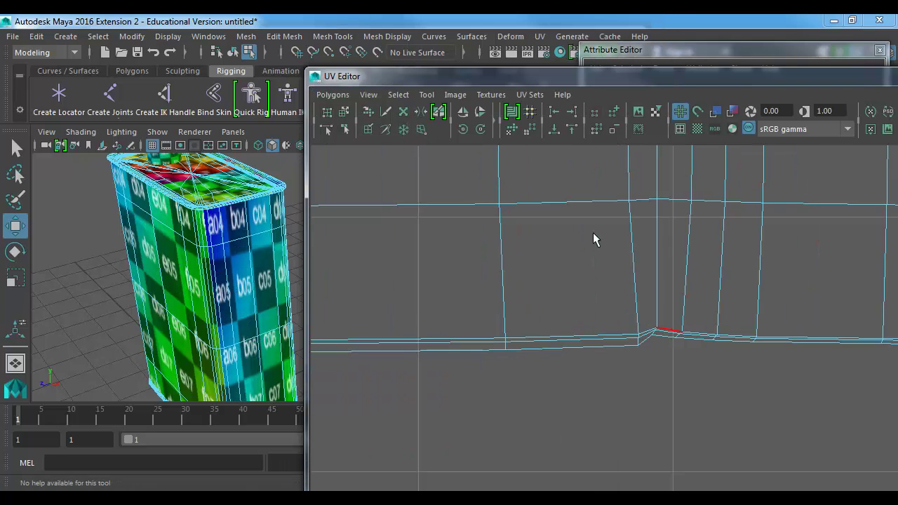
pyautogui.keyDown('alt'); pyautogui.moveTo(806, 324); pyautogui.dragTo(365, 232, button='right'); pyautogui.keyUp('alt')
pyautogui.keyDown('alt'); pyautogui.moveTo(611, 298); pyautogui.dragTo(396, 205, button='right'); pyautogui.keyUp('alt')
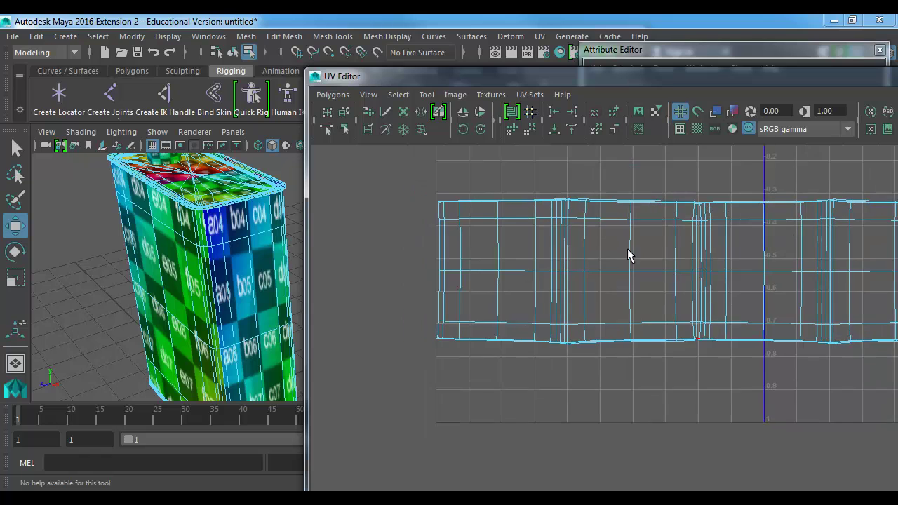
pyautogui.keyDown('alt'); pyautogui.moveTo(627, 248); pyautogui.dragTo(563, 321, button='middle'); pyautogui.keyUp('alt')
# Select the joined body side shell, unfold it with the default Unfold3D settings, and inspect the texture and shell border.
pyautogui.rightClick(640, 312)
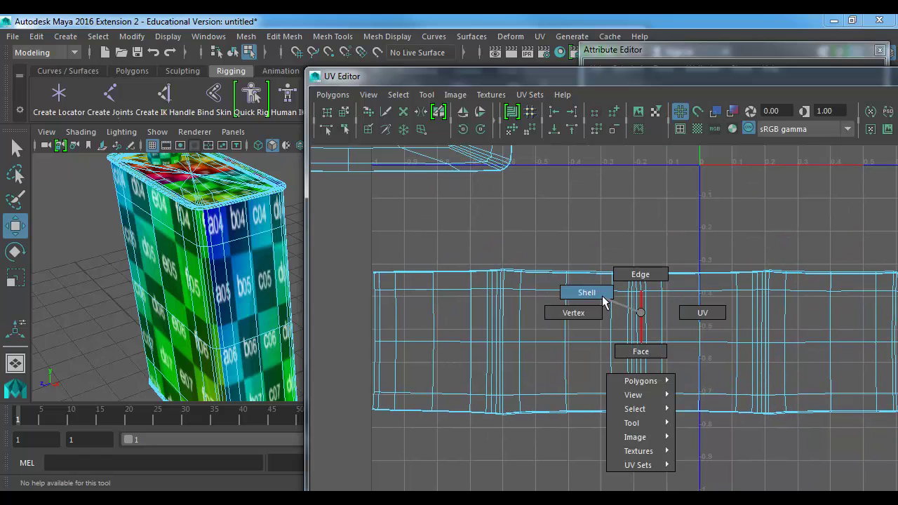
pyautogui.click(616, 310)
pyautogui.scroll(-2, 653, 343)
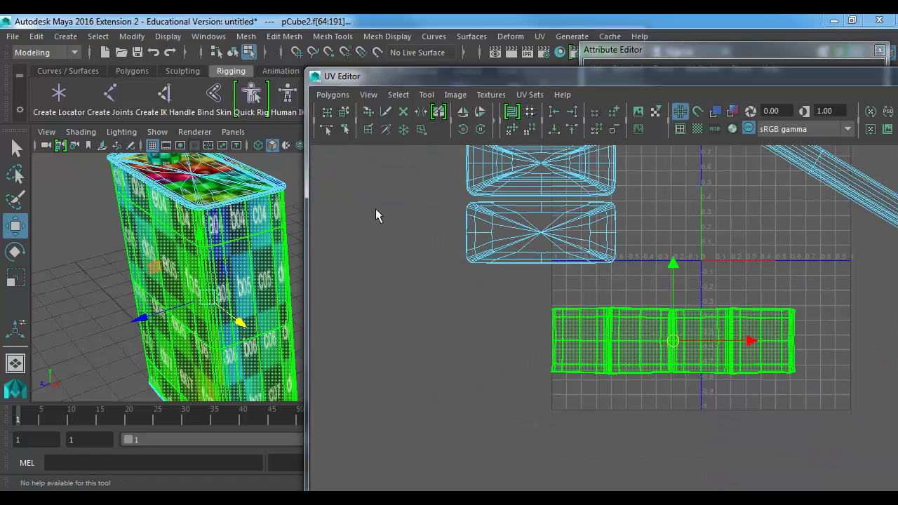
pyautogui.click(332, 94)
pyautogui.click(504, 335)
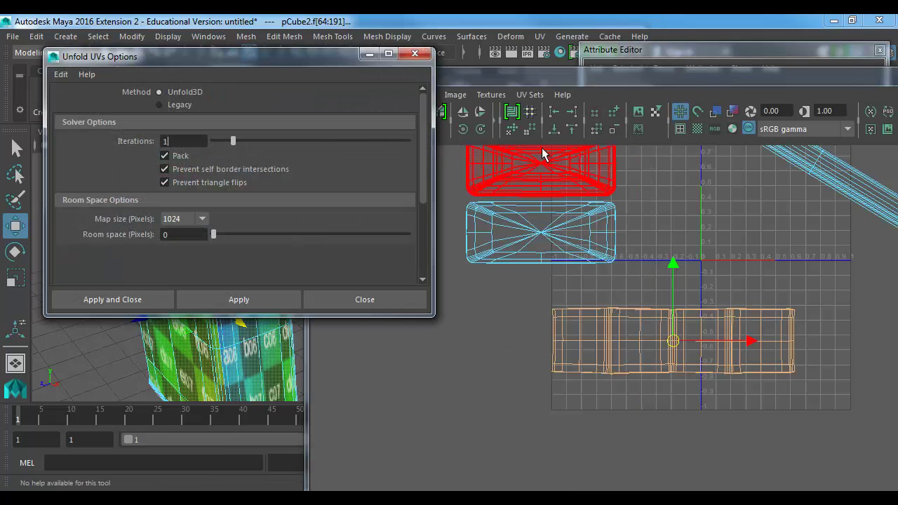
pyautogui.click(61, 74)
pyautogui.click(70, 104)
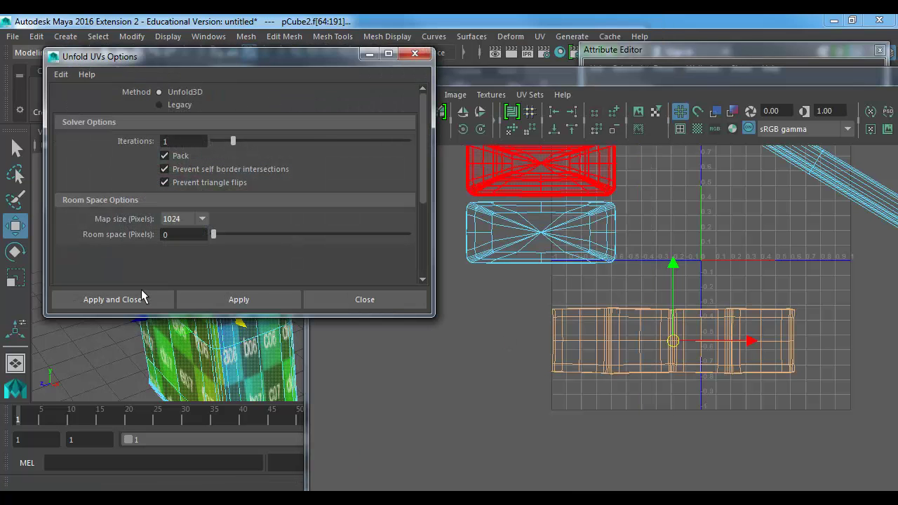
pyautogui.click(112, 299)
pyautogui.keyDown('alt'); pyautogui.moveTo(211, 281); pyautogui.dragTo(233, 277); pyautogui.keyUp('alt')
pyautogui.keyDown('alt'); pyautogui.moveTo(233, 276); pyautogui.dragTo(222, 240, button='middle'); pyautogui.keyUp('alt')
pyautogui.keyDown('alt'); pyautogui.moveTo(221, 240); pyautogui.dragTo(189, 254); pyautogui.keyUp('alt')
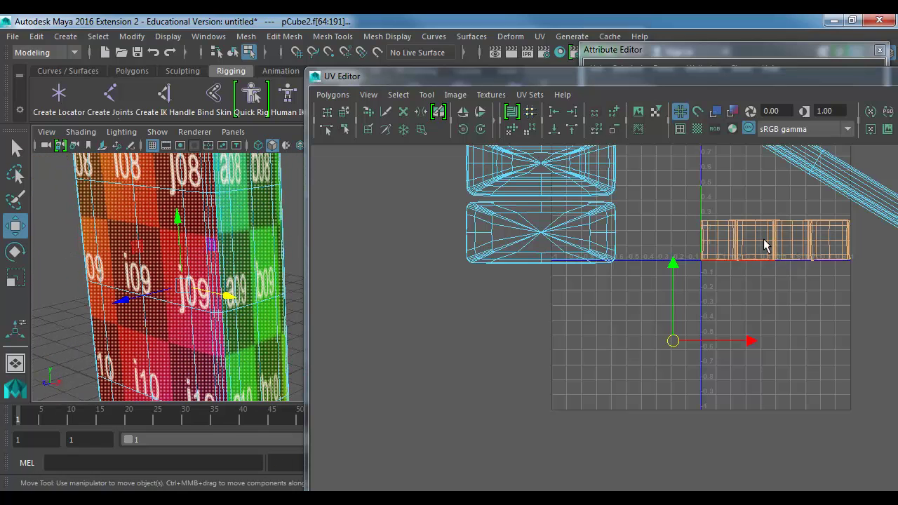
pyautogui.scroll(8, 766, 258)
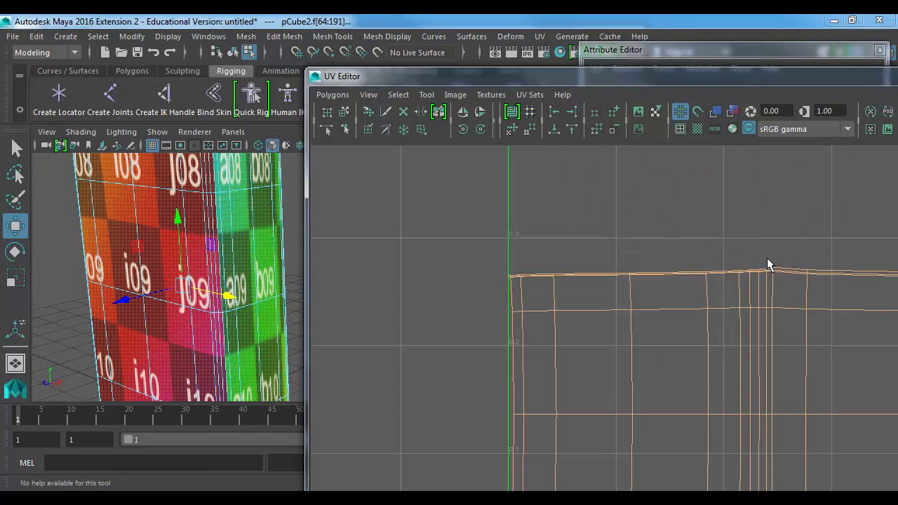
# Select the horizontal edge loop just inside the body side shell's upper border and split the UVs along it.
pyautogui.keyDown('alt'); pyautogui.moveTo(714, 277); pyautogui.dragTo(531, 228, button='middle'); pyautogui.keyUp('alt')
pyautogui.keyDown('alt'); pyautogui.moveTo(583, 238); pyautogui.dragTo(720, 263, button='right'); pyautogui.keyUp('alt')
pyautogui.keyDown('alt'); pyautogui.moveTo(500, 208); pyautogui.dragTo(543, 293, button='middle'); pyautogui.keyUp('alt')
pyautogui.keyDown('alt'); pyautogui.moveTo(544, 292); pyautogui.dragTo(872, 329, button='right'); pyautogui.keyUp('alt')
pyautogui.keyDown('alt'); pyautogui.moveTo(544, 234); pyautogui.dragTo(624, 280, button='middle'); pyautogui.keyUp('alt')
pyautogui.keyDown('alt'); pyautogui.moveTo(549, 288); pyautogui.dragTo(814, 296, button='right'); pyautogui.keyUp('alt')
pyautogui.rightClick(615, 243)
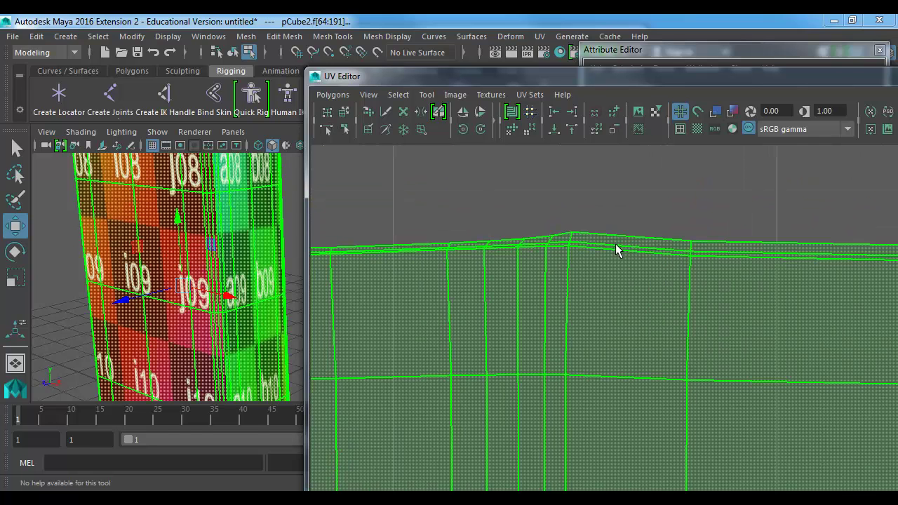
pyautogui.moveTo(615, 243); pyautogui.dragTo(608, 209, button='right')
pyautogui.click(597, 247)
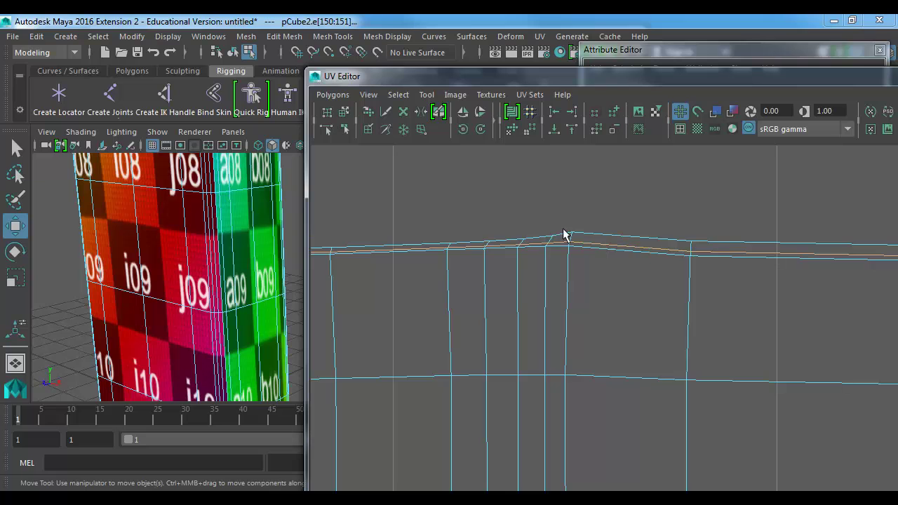
pyautogui.keyDown('alt'); pyautogui.moveTo(566, 234); pyautogui.dragTo(447, 222, button='right'); pyautogui.keyUp('alt')
pyautogui.click(335, 97)
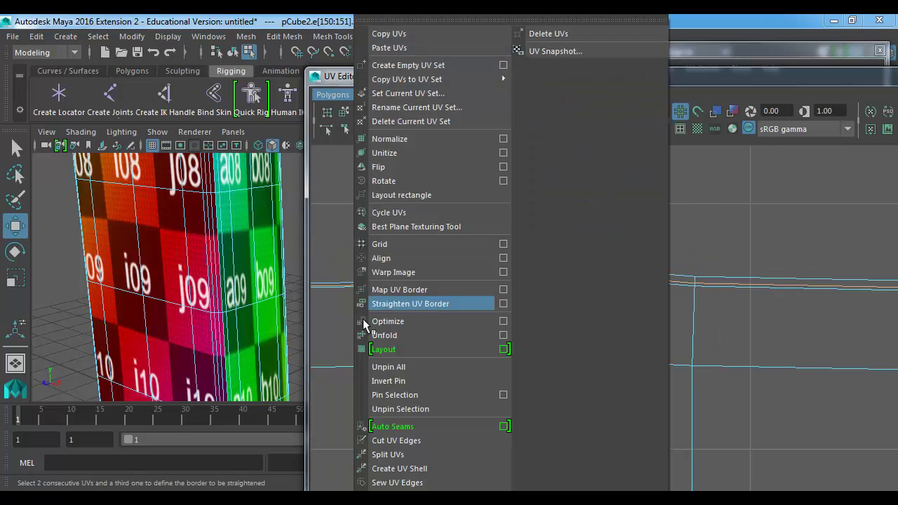
pyautogui.click(401, 454)
# Select the matching horizontal edge loop along the body side shell's lower border.
pyautogui.keyDown('alt'); pyautogui.moveTo(524, 428); pyautogui.dragTo(525, 144, button='middle'); pyautogui.keyUp('alt')
pyautogui.keyDown('alt'); pyautogui.moveTo(528, 476); pyautogui.dragTo(531, 322, button='middle'); pyautogui.keyUp('alt')
pyautogui.keyDown('alt'); pyautogui.moveTo(618, 357); pyautogui.dragTo(856, 393, button='right'); pyautogui.keyUp('alt')
pyautogui.click(666, 343)
pyautogui.click(666, 348)
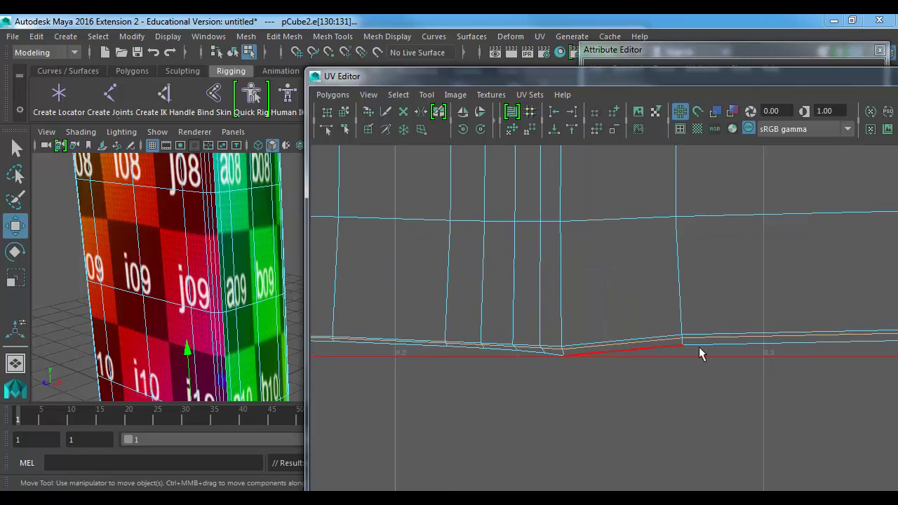
# Switch to shell selection, select the body side shell and try unfolding it.
pyautogui.keyDown('alt'); pyautogui.moveTo(691, 335); pyautogui.dragTo(551, 275, button='right'); pyautogui.keyUp('alt')
pyautogui.keyDown('alt'); pyautogui.moveTo(708, 309); pyautogui.dragTo(618, 270, button='right'); pyautogui.keyUp('alt')
pyautogui.keyDown('alt'); pyautogui.moveTo(632, 265); pyautogui.dragTo(573, 321, button='middle'); pyautogui.keyUp('alt')
pyautogui.rightClick(606, 303)
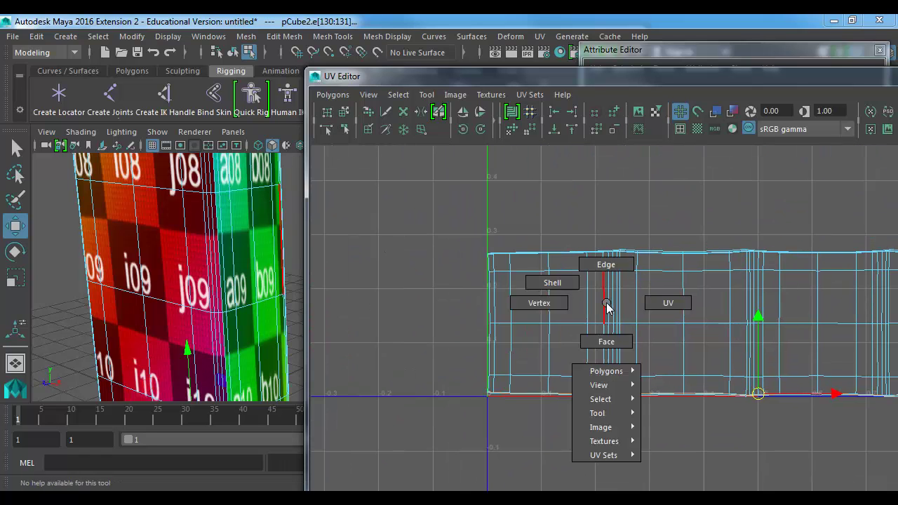
pyautogui.moveTo(607, 327); pyautogui.dragTo(561, 277, button='right')
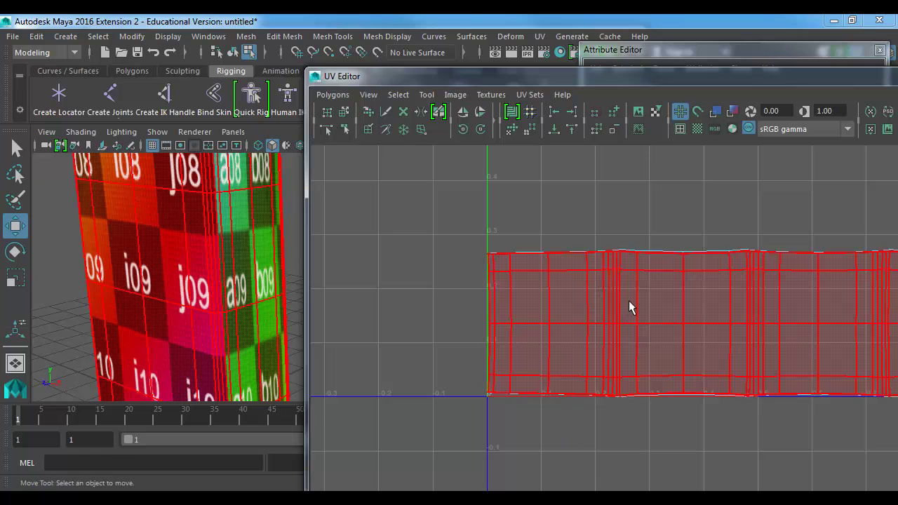
pyautogui.click(630, 307)
pyautogui.click(330, 94)
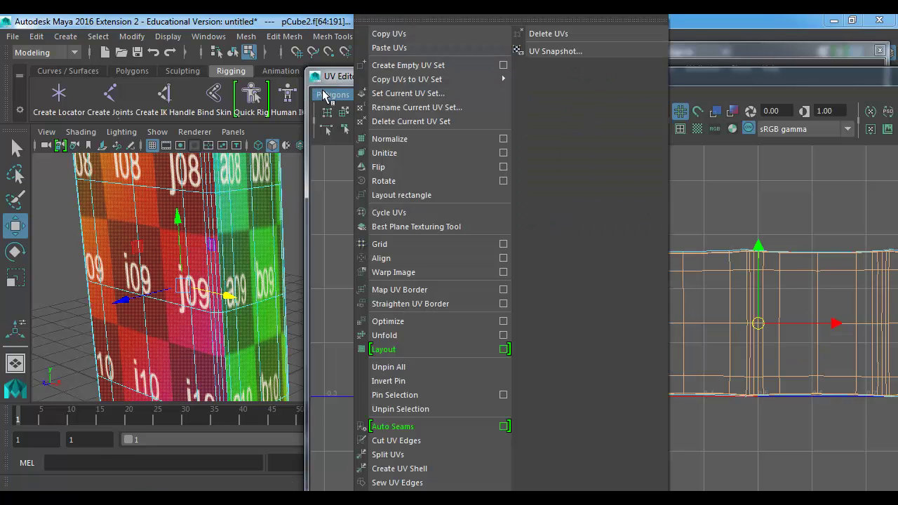
pyautogui.click(415, 338)
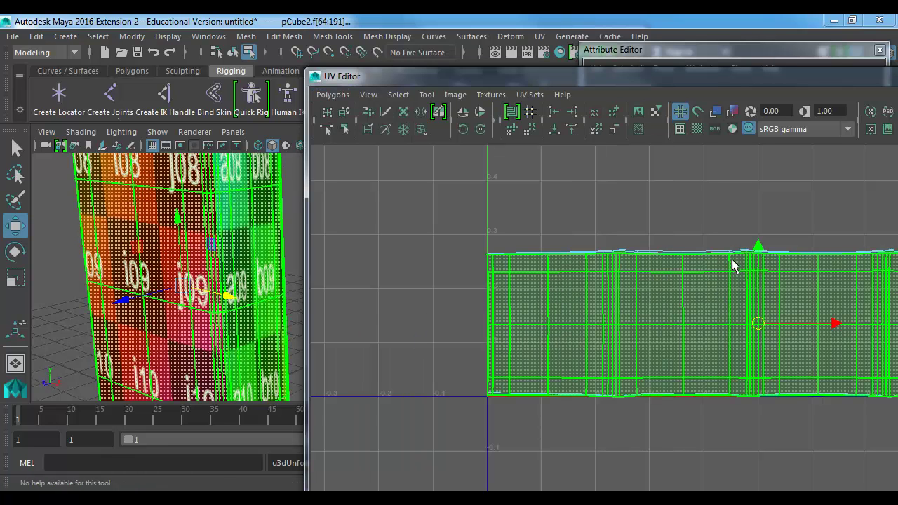
# Undo the unfold, the shell selection and the lower edge loop selection.
pyautogui.hotkey('ctrl', 'z')
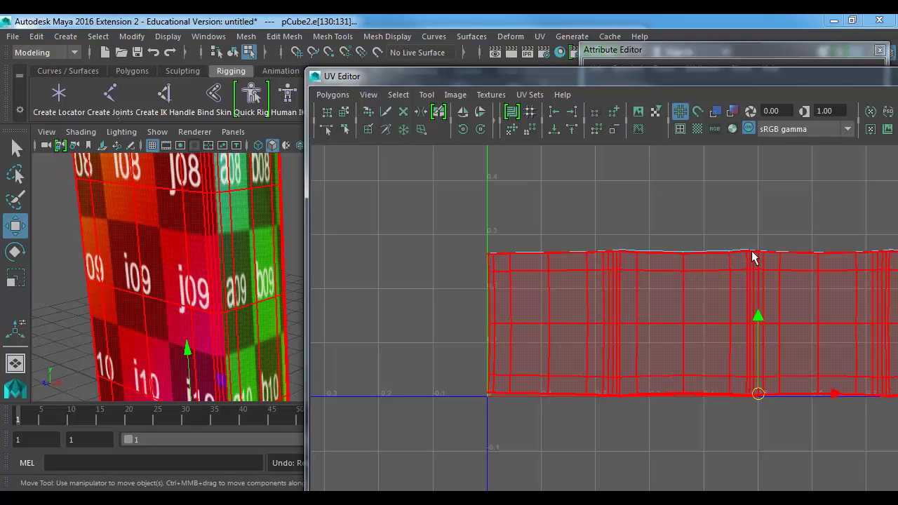
pyautogui.hotkey('ctrl', 'z')
pyautogui.hotkey('ctrl', 'z')
# Select the whole body side shell, try scaling it vertically, and undo the scaling.
pyautogui.keyDown('alt'); pyautogui.moveTo(722, 278); pyautogui.dragTo(613, 302, button='middle'); pyautogui.keyUp('alt')
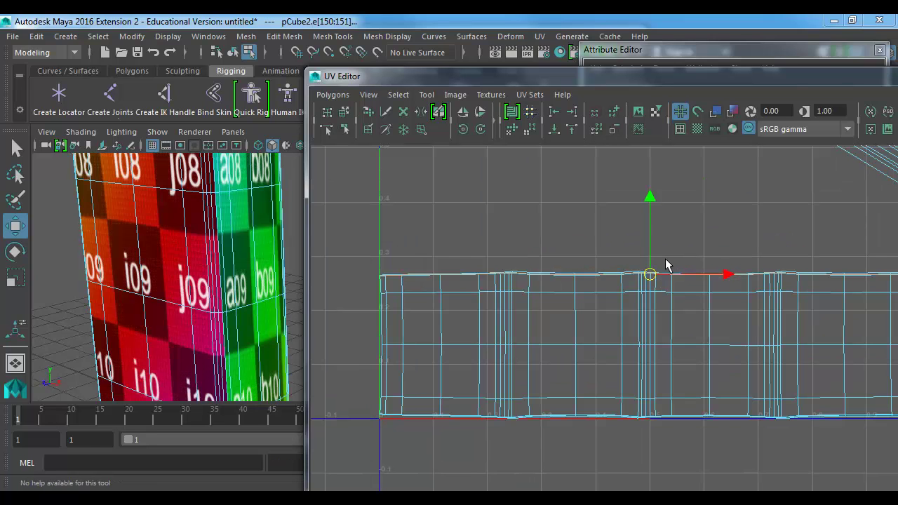
pyautogui.keyDown('alt'); pyautogui.moveTo(244, 266); pyautogui.dragTo(226, 292, button='middle'); pyautogui.keyUp('alt')
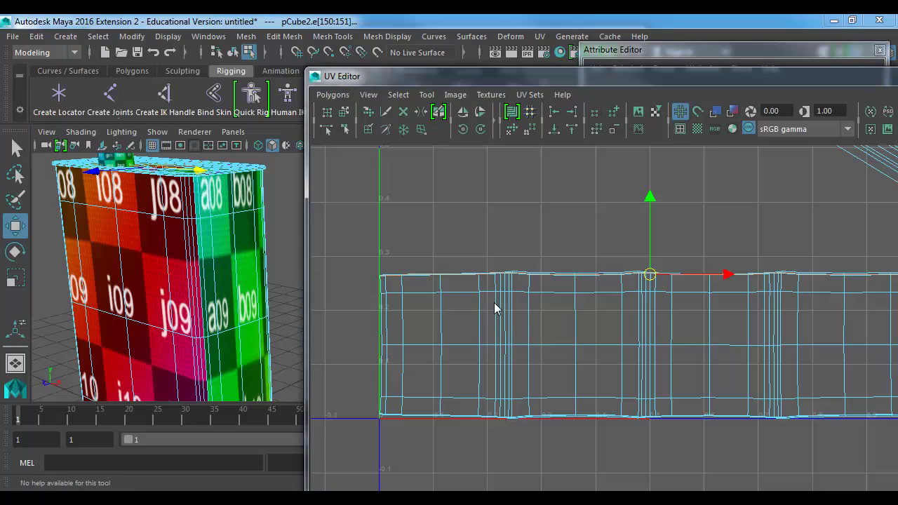
pyautogui.moveTo(496, 305); pyautogui.dragTo(500, 340, button='right')
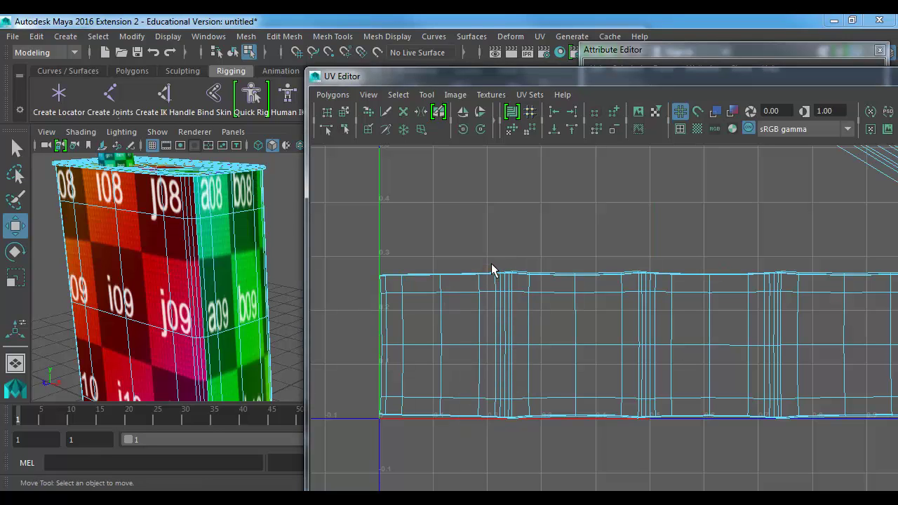
pyautogui.moveTo(502, 304); pyautogui.dragTo(467, 285, button='right')
pyautogui.click(509, 308)
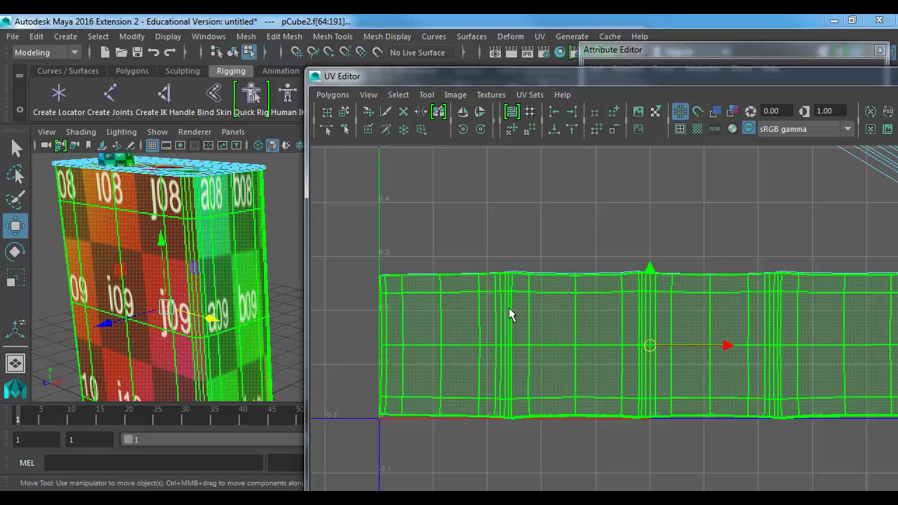
pyautogui.press('r')
pyautogui.moveTo(651, 276); pyautogui.dragTo(650, 277)
pyautogui.hotkey('ctrl', 'z')
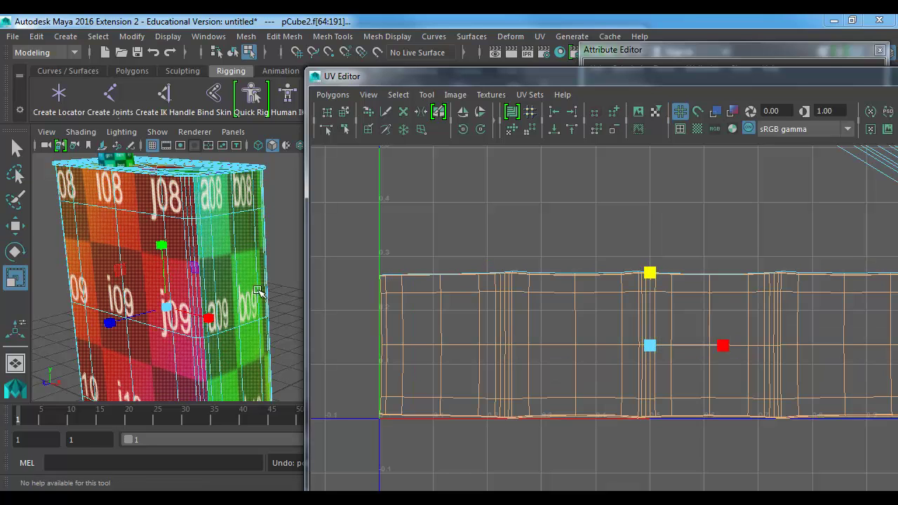
# Try stretching the body side shell horizontally while checking the texture on the model's corner, and undo the stretch.
pyautogui.keyDown('alt'); pyautogui.moveTo(172, 265); pyautogui.dragTo(310, 269); pyautogui.keyUp('alt')
pyautogui.keyDown('alt'); pyautogui.moveTo(307, 280); pyautogui.dragTo(253, 265, button='middle'); pyautogui.keyUp('alt')
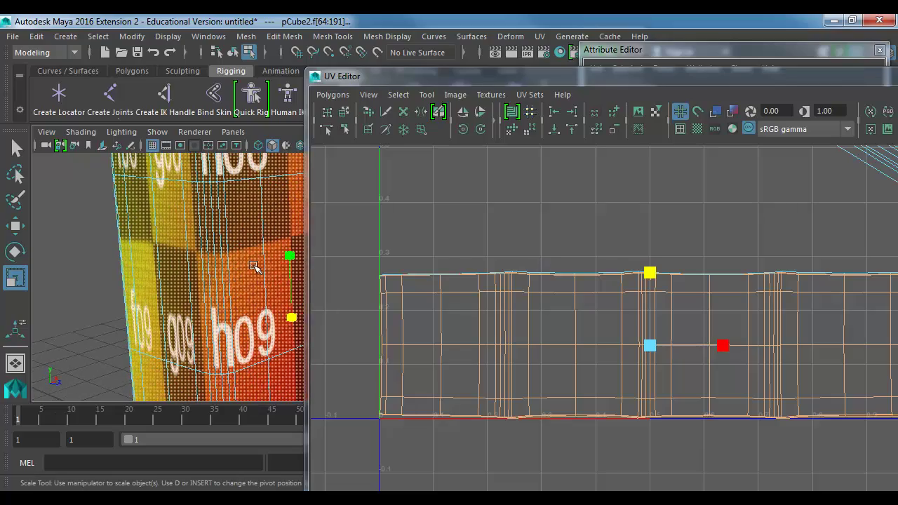
pyautogui.moveTo(726, 344)
pyautogui.mouseDown()
pyautogui.moveTo(780, 344)
pyautogui.moveTo(731, 349)
pyautogui.mouseUp()
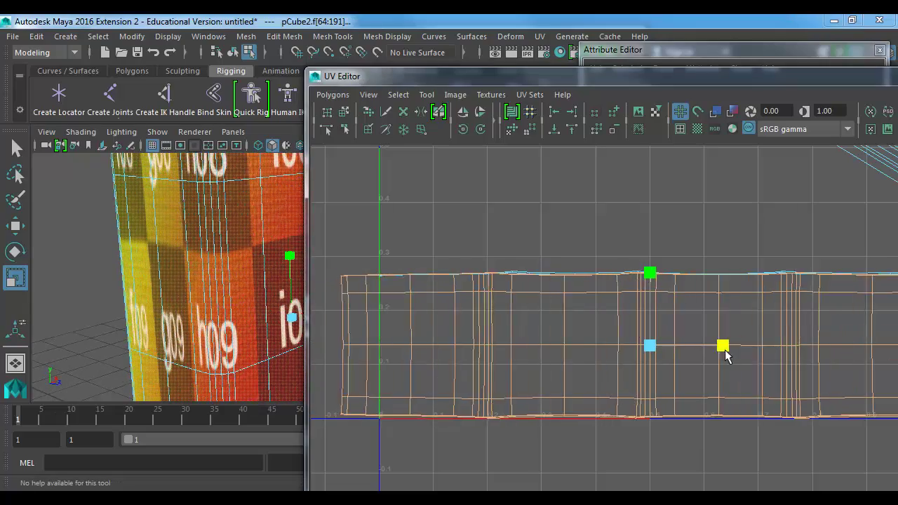
pyautogui.hotkey('ctrl', 'z')
# Try enlarging the body side shell uniformly and stretching it vertically, and undo both changes.
pyautogui.moveTo(647, 352); pyautogui.dragTo(737, 283)
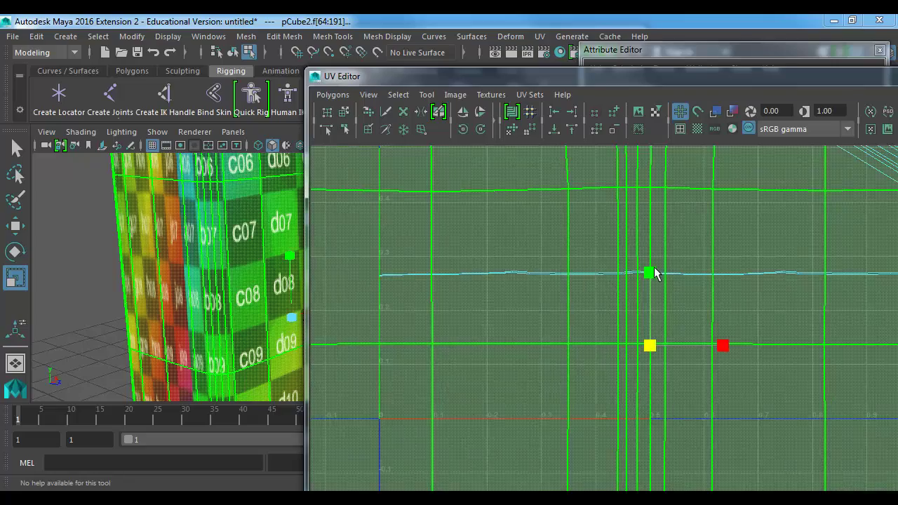
pyautogui.moveTo(649, 272); pyautogui.dragTo(650, 169)
pyautogui.keyDown('alt'); pyautogui.moveTo(646, 307); pyautogui.dragTo(351, 245, button='right'); pyautogui.keyUp('alt')
pyautogui.keyDown('alt'); pyautogui.moveTo(685, 332); pyautogui.dragTo(567, 240, button='right'); pyautogui.keyUp('alt')
pyautogui.hotkey('ctrl', 'z')
pyautogui.hotkey('ctrl', 'z')
pyautogui.hotkey('ctrl', 'z')
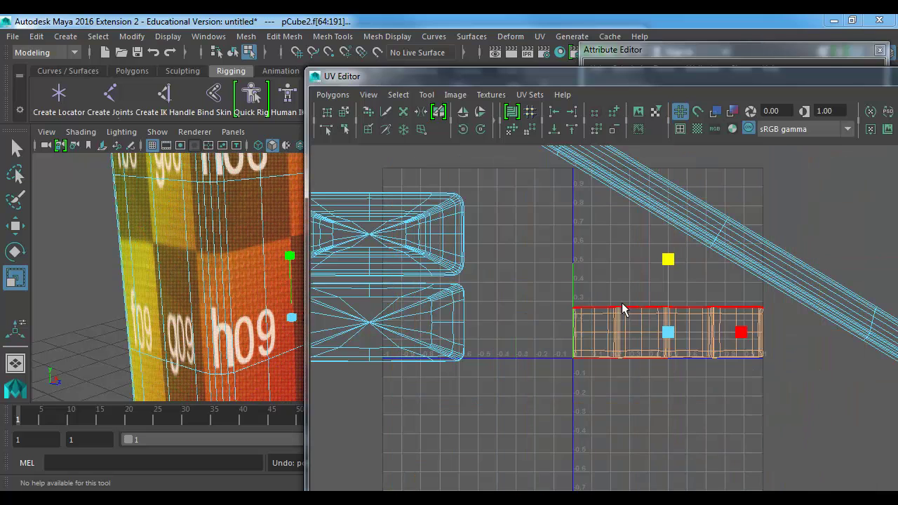
pyautogui.keyDown('alt'); pyautogui.moveTo(613, 321); pyautogui.dragTo(605, 323, button='middle'); pyautogui.keyUp('alt')
pyautogui.keyDown('alt'); pyautogui.moveTo(604, 323); pyautogui.dragTo(568, 321, button='right'); pyautogui.keyUp('alt')
pyautogui.click(529, 324)
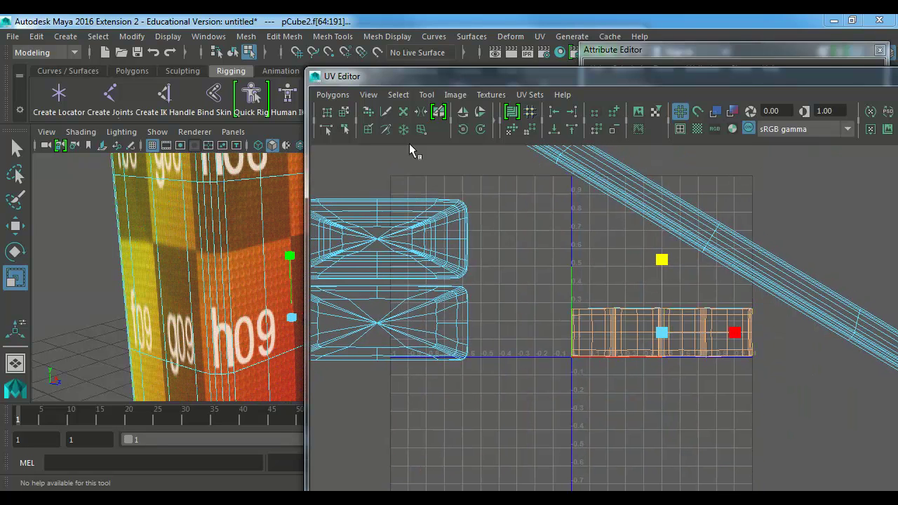
pyautogui.click(609, 330)
pyautogui.keyDown('alt'); pyautogui.moveTo(609, 330); pyautogui.dragTo(526, 327, button='middle'); pyautogui.keyUp('alt')
pyautogui.keyDown('alt'); pyautogui.moveTo(526, 328); pyautogui.dragTo(735, 344, button='right'); pyautogui.keyUp('alt')
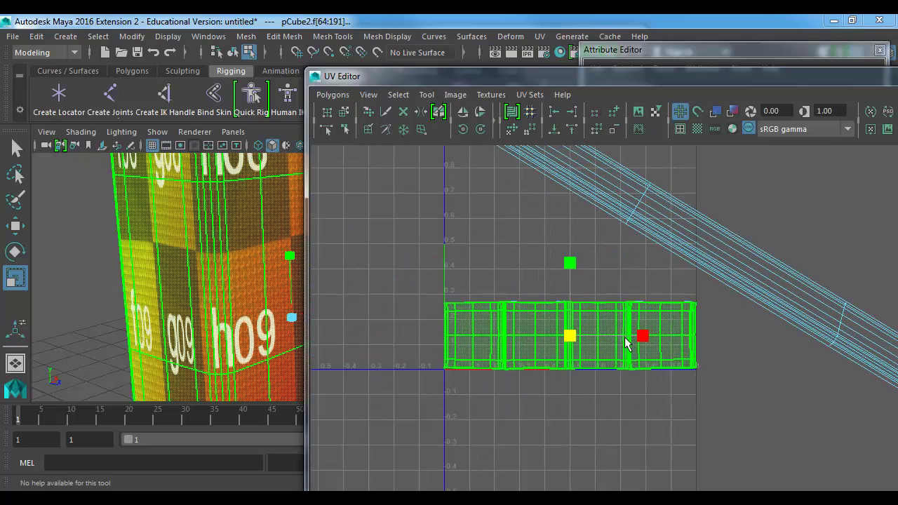
# Return to object mode, switch to edge selection and select the innermost horizontal edge loop along the body shell's upper border.
pyautogui.click(237, 288)
pyautogui.press('F8')
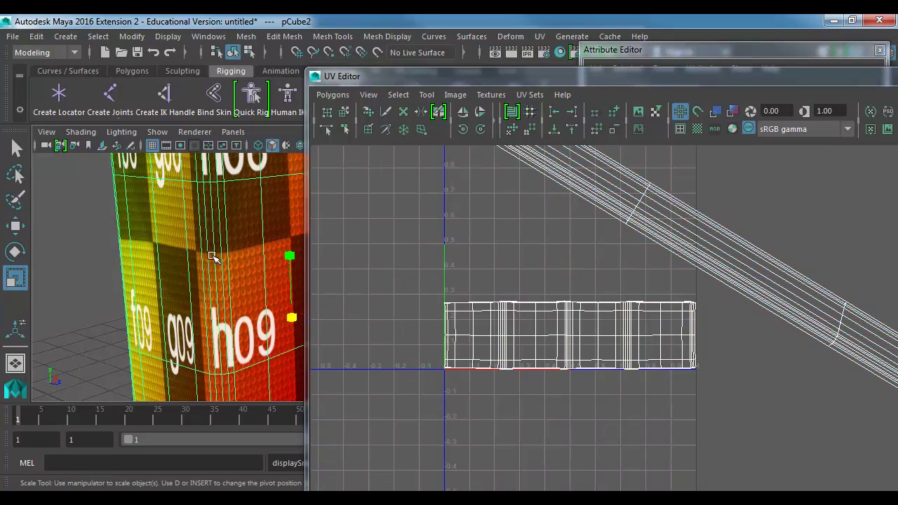
pyautogui.keyDown('alt'); pyautogui.moveTo(560, 326); pyautogui.dragTo(741, 329, button='right'); pyautogui.keyUp('alt')
pyautogui.keyDown('alt'); pyautogui.moveTo(425, 279); pyautogui.dragTo(524, 281, button='middle'); pyautogui.keyUp('alt')
pyautogui.keyDown('alt'); pyautogui.moveTo(524, 281); pyautogui.dragTo(680, 301, button='right'); pyautogui.keyUp('alt')
pyautogui.keyDown('alt'); pyautogui.moveTo(695, 305); pyautogui.dragTo(644, 353, button='middle'); pyautogui.keyUp('alt')
pyautogui.keyDown('alt'); pyautogui.moveTo(644, 353); pyautogui.dragTo(888, 400, button='right'); pyautogui.keyUp('alt')
pyautogui.press('F10')
pyautogui.click(608, 277)
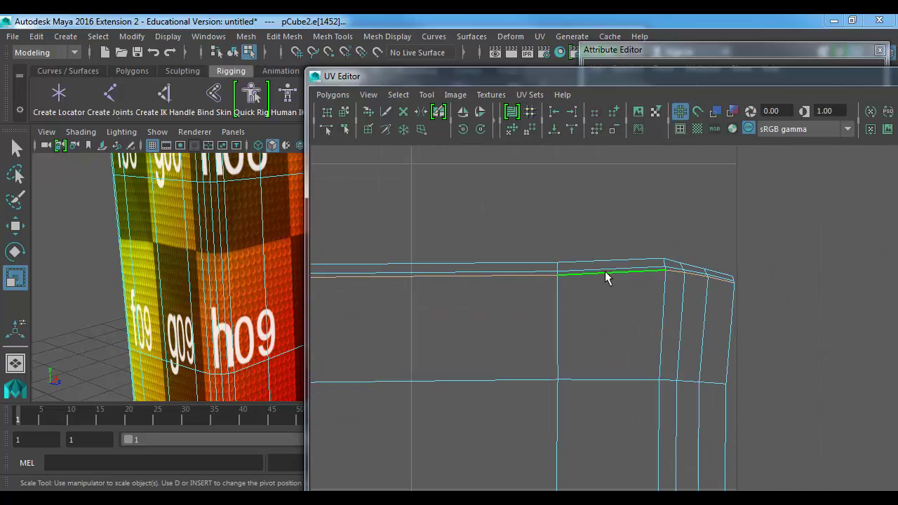
# Add the matching inner edge loop along the lower border and cut the selected UV edges.
pyautogui.keyDown('alt'); pyautogui.moveTo(547, 397); pyautogui.dragTo(586, 35, button='middle'); pyautogui.keyUp('alt')
pyautogui.keyDown('alt'); pyautogui.moveTo(597, 334); pyautogui.dragTo(600, 35, button='middle'); pyautogui.keyUp('alt')
pyautogui.keyDown('alt'); pyautogui.moveTo(593, 329); pyautogui.dragTo(594, 132, button='middle'); pyautogui.keyUp('alt')
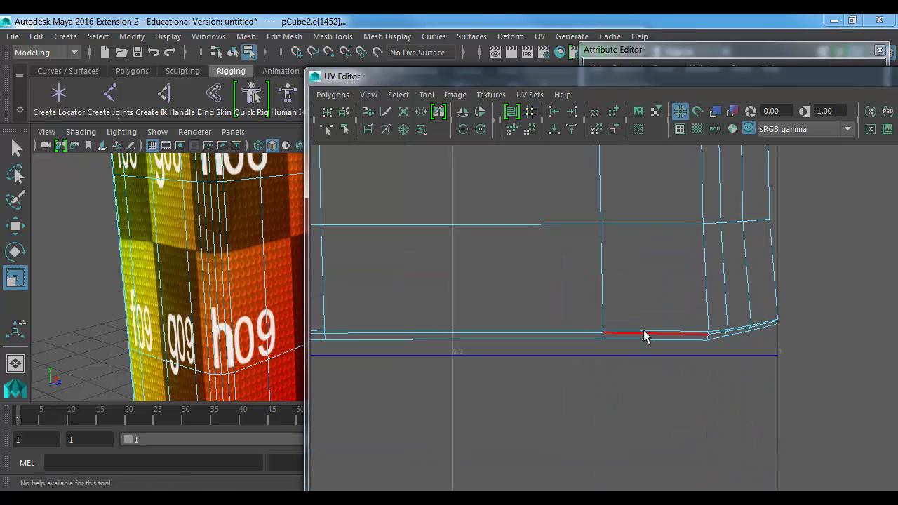
pyautogui.click(332, 94)
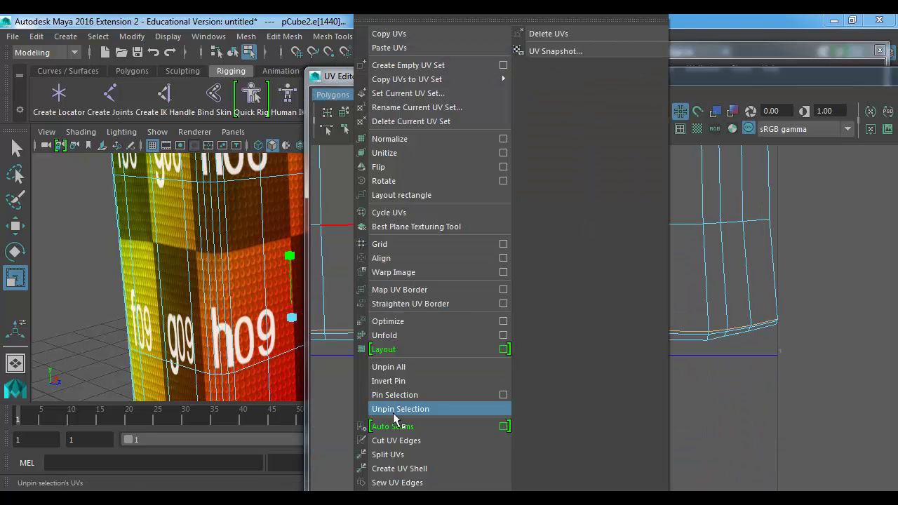
pyautogui.click(394, 440)
# Select the separated main body side shell and unfold it.
pyautogui.moveTo(621, 215); pyautogui.dragTo(586, 202, button='right')
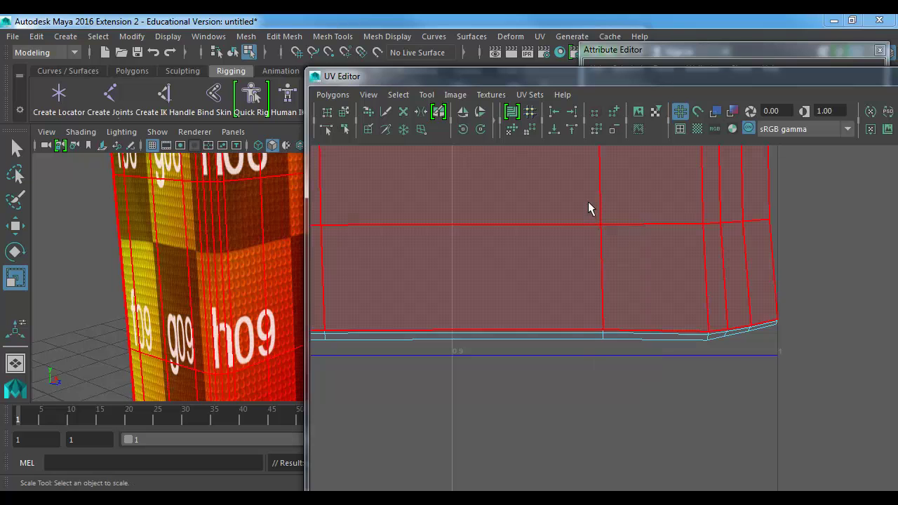
pyautogui.click(489, 176)
pyautogui.click(343, 96)
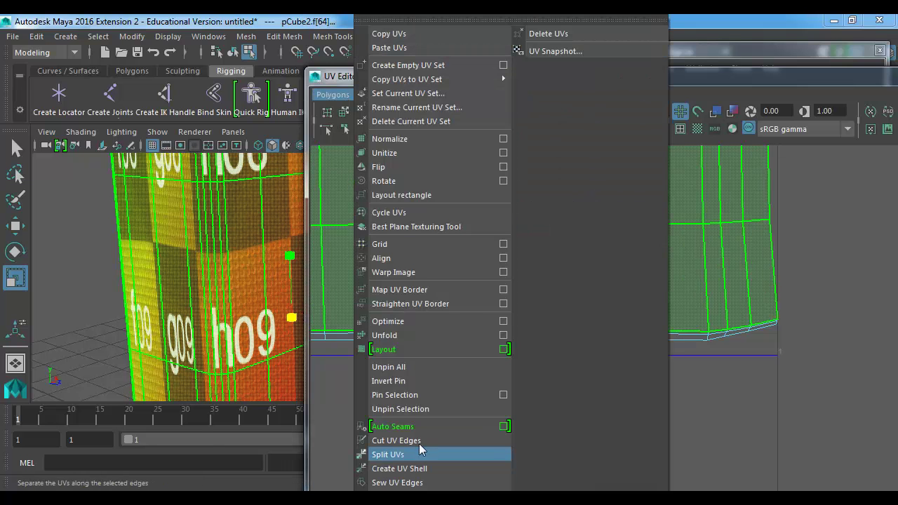
pyautogui.click(415, 339)
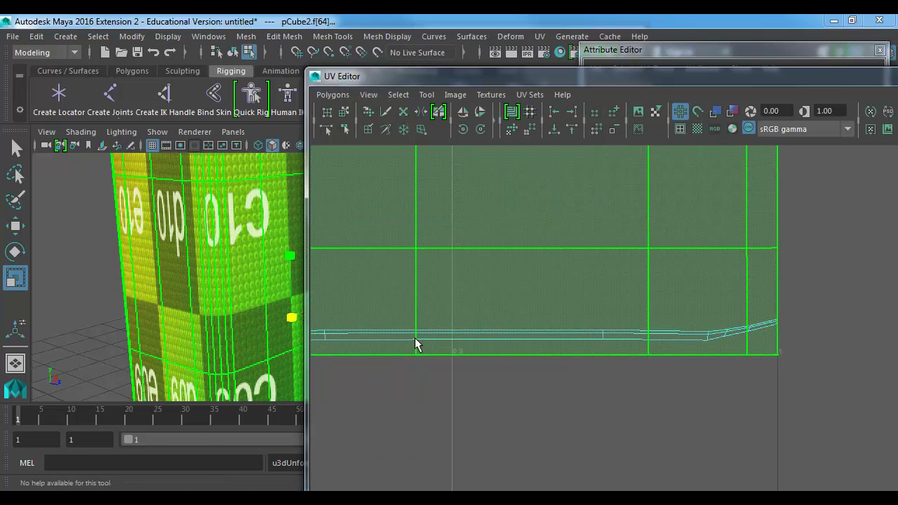
# Move the unfolded body side shell straight down, clear of the thin border strips and just below the UV grid's horizontal axis.
pyautogui.keyDown('alt'); pyautogui.moveTo(652, 344); pyautogui.dragTo(461, 255, button='right'); pyautogui.keyUp('alt')
pyautogui.keyDown('alt'); pyautogui.moveTo(461, 254); pyautogui.dragTo(611, 357, button='middle'); pyautogui.keyUp('alt')
pyautogui.keyDown('alt'); pyautogui.moveTo(610, 358); pyautogui.dragTo(319, 280, button='right'); pyautogui.keyUp('alt')
pyautogui.keyDown('alt'); pyautogui.moveTo(606, 304); pyautogui.dragTo(622, 413, button='middle'); pyautogui.keyUp('alt')
pyautogui.keyDown('alt'); pyautogui.moveTo(621, 413); pyautogui.dragTo(474, 330, button='right'); pyautogui.keyUp('alt')
pyautogui.keyDown('alt'); pyautogui.moveTo(474, 330); pyautogui.dragTo(568, 257, button='middle'); pyautogui.keyUp('alt')
pyautogui.press('w')
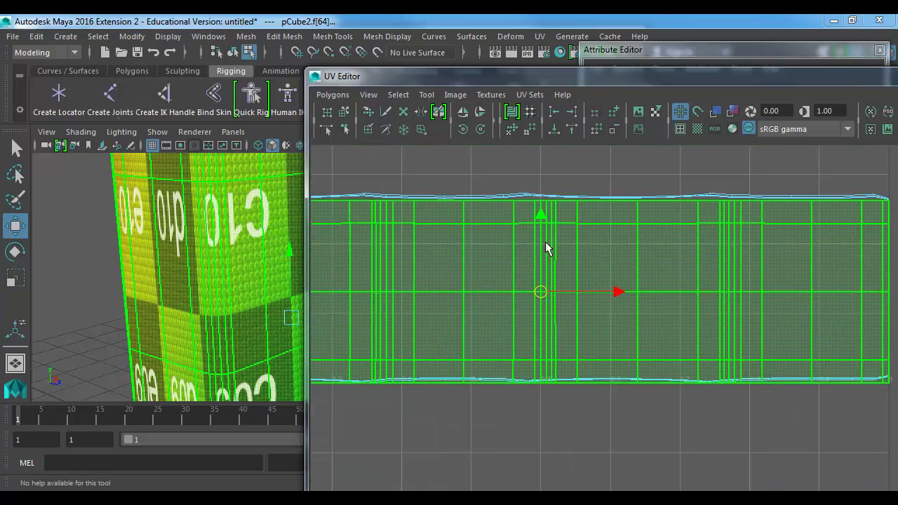
pyautogui.moveTo(540, 224); pyautogui.dragTo(541, 425)
pyautogui.keyDown('alt'); pyautogui.moveTo(533, 396); pyautogui.dragTo(571, 156, button='middle'); pyautogui.keyUp('alt')
pyautogui.keyDown('alt'); pyautogui.moveTo(574, 257); pyautogui.dragTo(444, 256, button='right'); pyautogui.keyUp('alt')
pyautogui.keyDown('alt'); pyautogui.moveTo(396, 223); pyautogui.dragTo(435, 243, button='middle'); pyautogui.keyUp('alt')
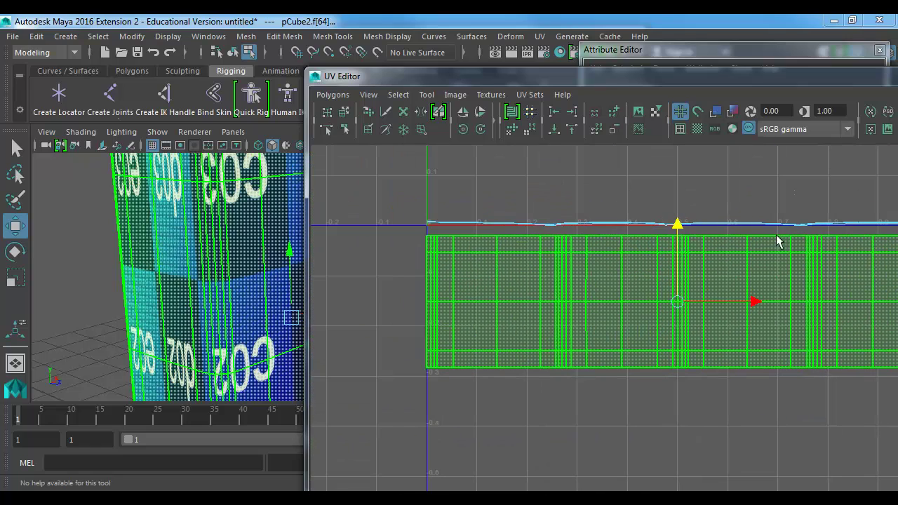
# Try an automatic projection with 6 planes and fewer pieces on the body side shell, and undo it.
pyautogui.click(520, 379)
pyautogui.keyDown('alt'); pyautogui.moveTo(477, 360); pyautogui.dragTo(463, 358, button='middle'); pyautogui.keyUp('alt')
pyautogui.keyDown('alt'); pyautogui.moveTo(464, 359); pyautogui.dragTo(456, 354, button='right'); pyautogui.keyUp('alt')
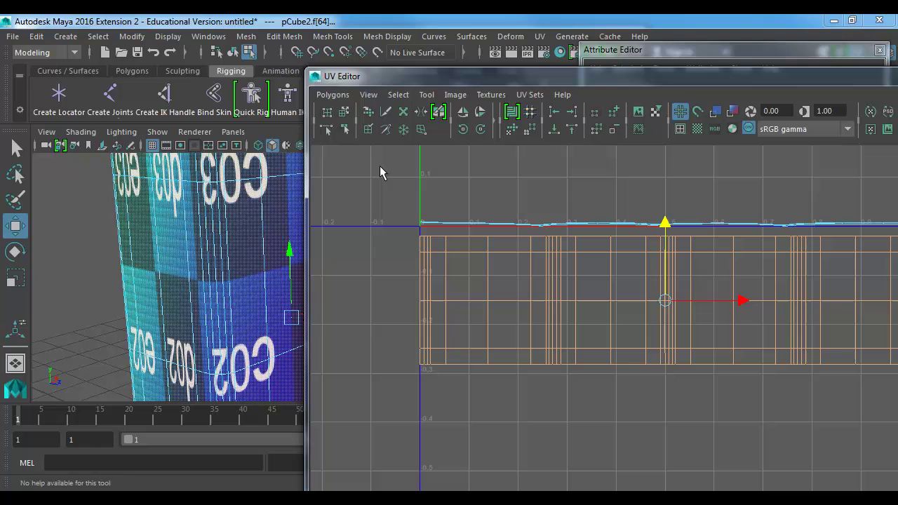
pyautogui.click(540, 36)
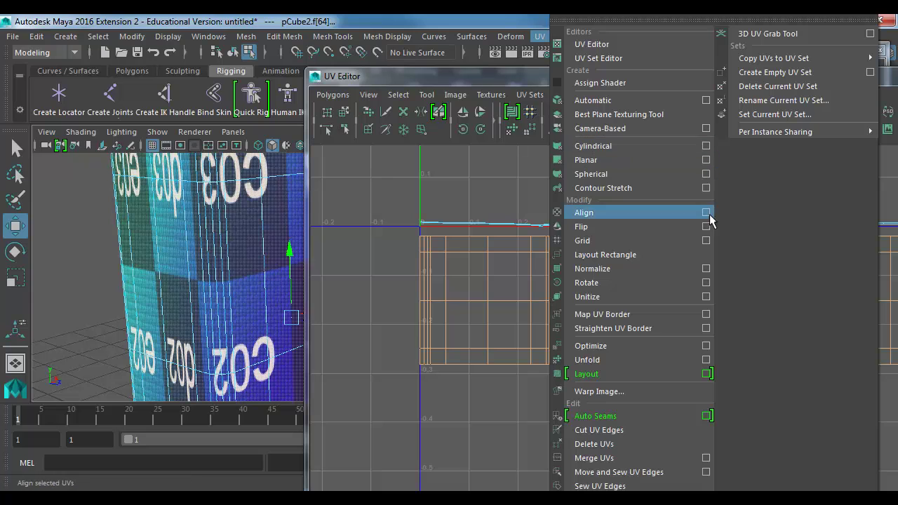
pyautogui.click(705, 100)
pyautogui.click(112, 299)
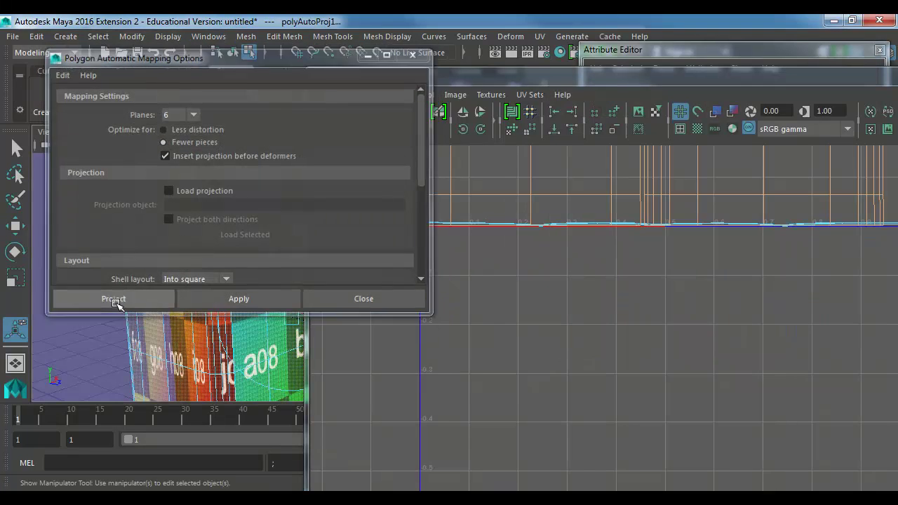
pyautogui.keyDown('alt'); pyautogui.moveTo(4, 208); pyautogui.dragTo(0, 209, button='right'); pyautogui.keyUp('alt')
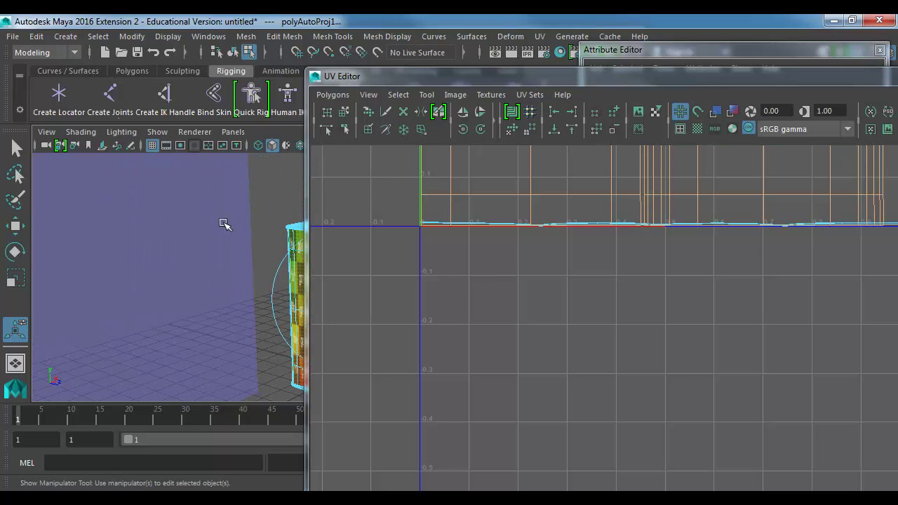
pyautogui.hotkey('ctrl', 'z')
pyautogui.hotkey('ctrl', 'z')
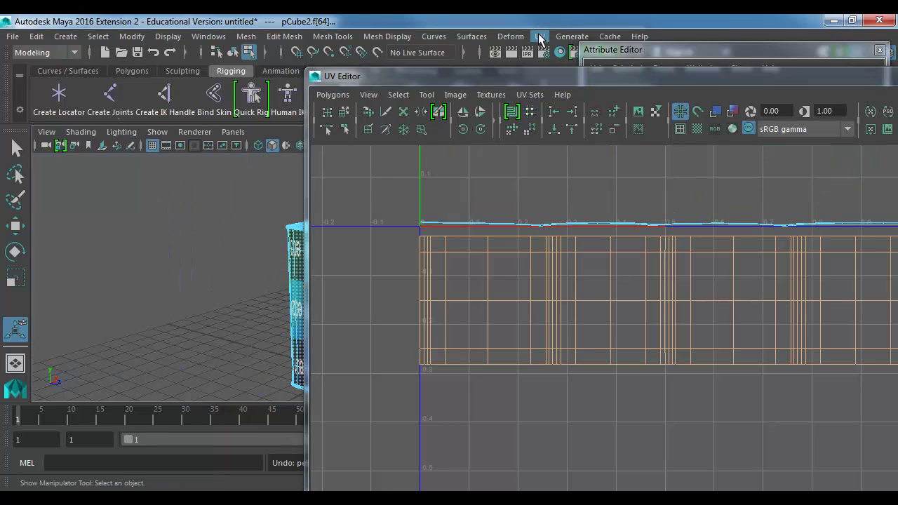
# Apply an automatic projection to the body side shell with 6 planes, scale mode None and the 1024 Map spacing preset.
pyautogui.click(540, 36)
pyautogui.click(706, 101)
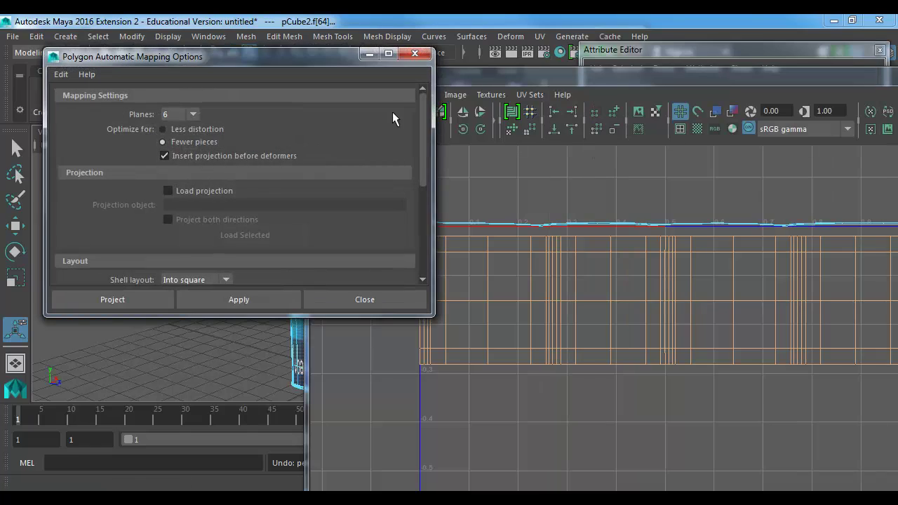
pyautogui.scroll(-2, 196, 236)
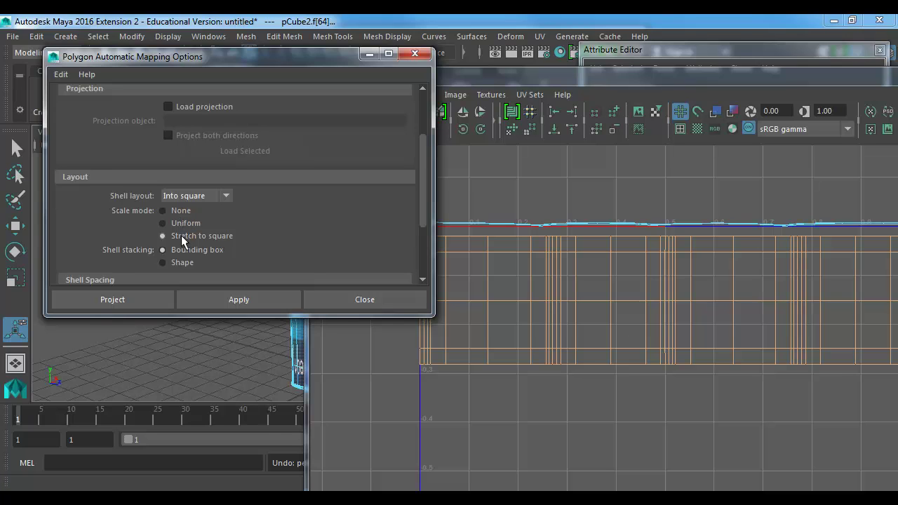
pyautogui.scroll(-1, 180, 239)
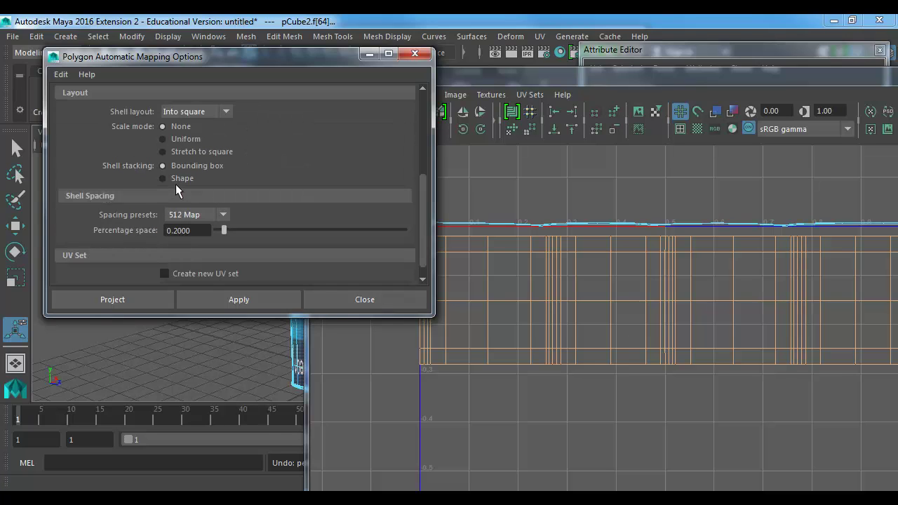
pyautogui.click(181, 211)
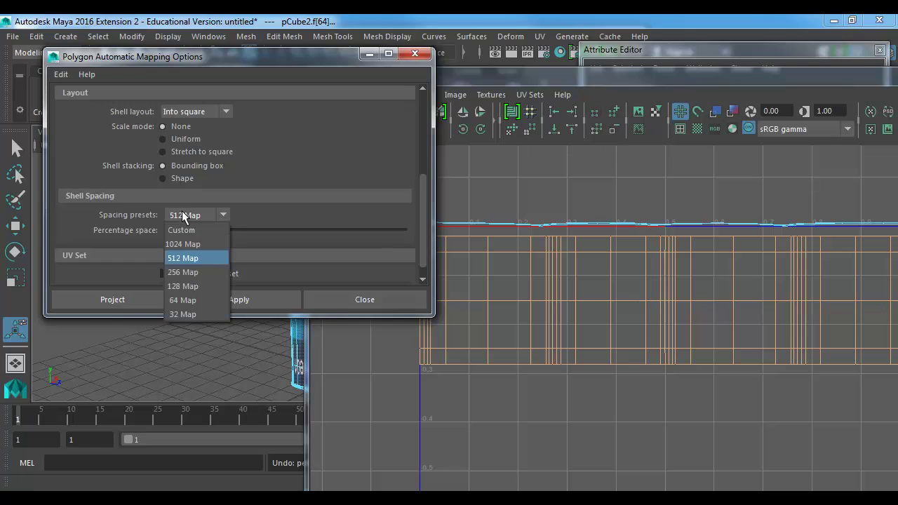
pyautogui.click(184, 242)
pyautogui.scroll(1, 246, 186)
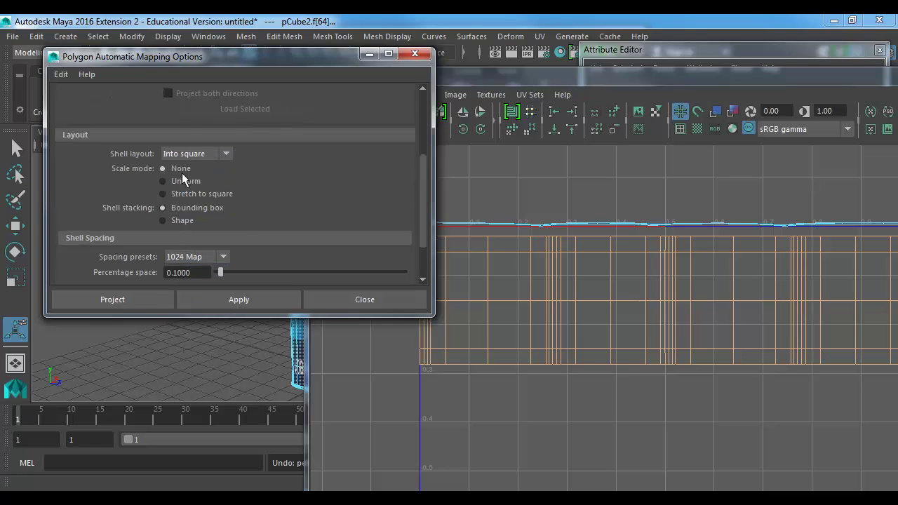
pyautogui.scroll(3, 242, 213)
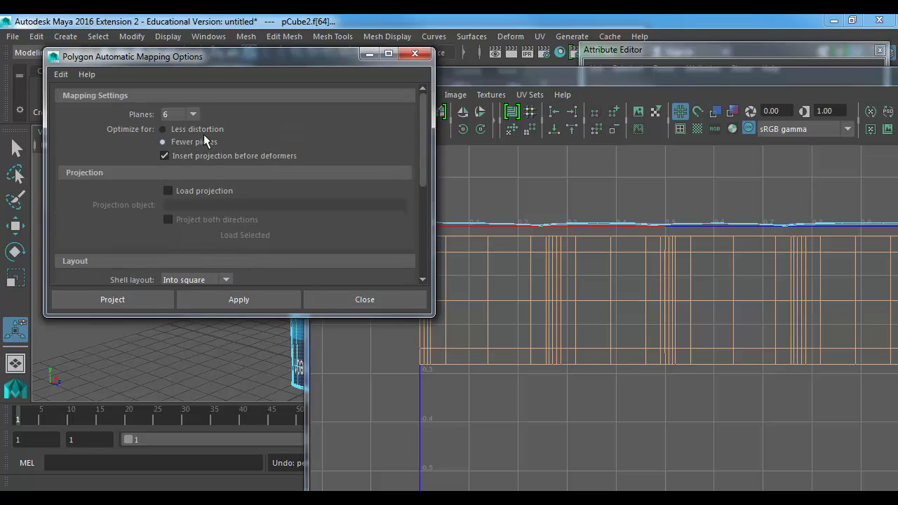
pyautogui.click(141, 300)
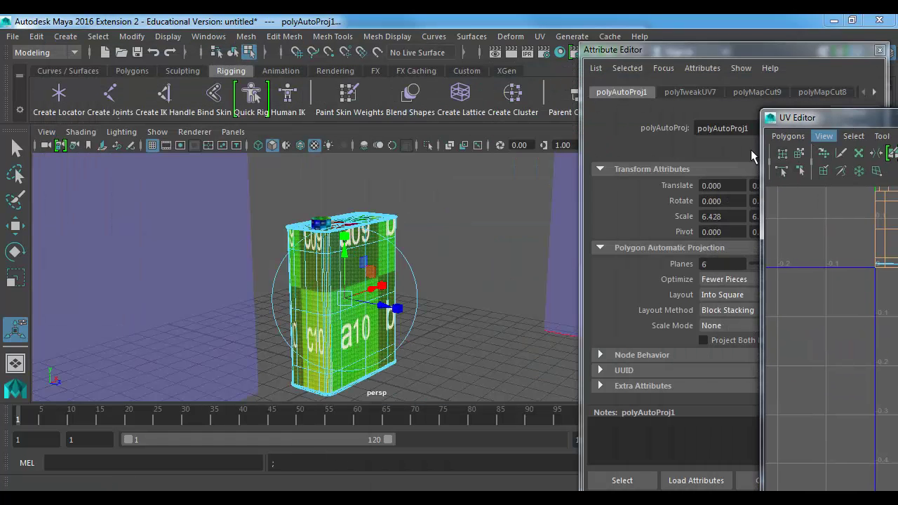
# Stretch the automatic projection along X to a scale of about 9.445 around the body.
pyautogui.scroll(-5, 367, 245)
pyautogui.keyDown('alt'); pyautogui.moveTo(368, 246); pyautogui.dragTo(289, 236); pyautogui.keyUp('alt')
pyautogui.moveTo(430, 275); pyautogui.dragTo(286, 308)
pyautogui.keyDown('alt'); pyautogui.moveTo(309, 307); pyautogui.dragTo(481, 313, button='right'); pyautogui.keyUp('alt')
pyautogui.keyDown('alt'); pyautogui.moveTo(211, 288); pyautogui.dragTo(351, 296, button='right'); pyautogui.keyUp('alt')
pyautogui.keyDown('alt'); pyautogui.moveTo(343, 291); pyautogui.dragTo(415, 276); pyautogui.keyUp('alt')
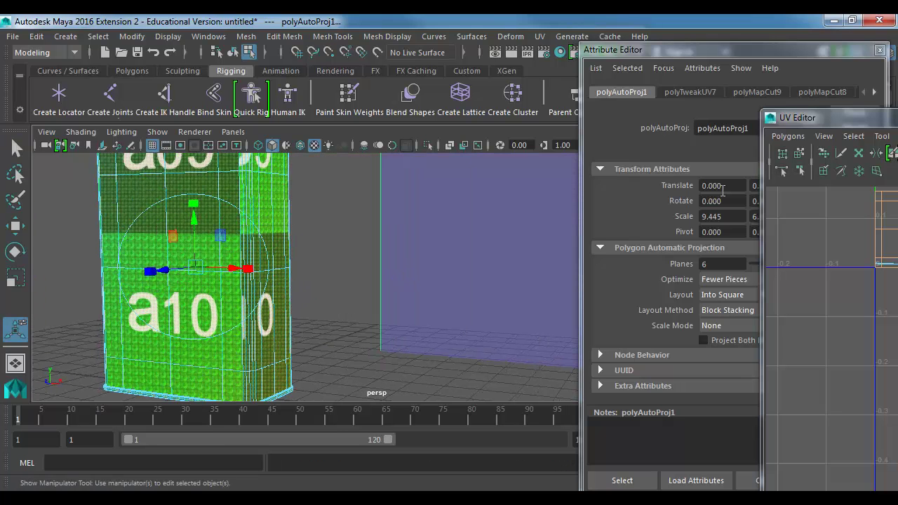
# Scale up the projected body side shells and check the texture on the container's narrow side.
pyautogui.moveTo(875, 124); pyautogui.dragTo(274, 85)
pyautogui.keyDown('alt'); pyautogui.moveTo(312, 186); pyautogui.dragTo(263, 205, button='right'); pyautogui.keyUp('alt')
pyautogui.keyDown('alt'); pyautogui.moveTo(456, 236); pyautogui.dragTo(467, 316, button='middle'); pyautogui.keyUp('alt')
pyautogui.moveTo(414, 279); pyautogui.dragTo(390, 262, button='right')
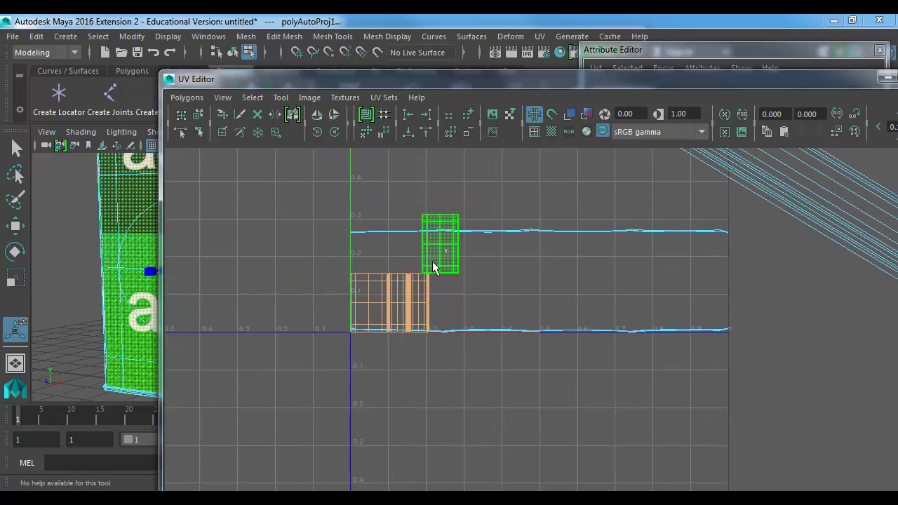
pyautogui.press('r')
pyautogui.moveTo(335, 351); pyautogui.dragTo(536, 323, button='middle')
pyautogui.moveTo(316, 79); pyautogui.dragTo(547, 81)
pyautogui.keyDown('alt'); pyautogui.moveTo(211, 260); pyautogui.dragTo(276, 249); pyautogui.keyUp('alt')
pyautogui.doubleClick(273, 249)
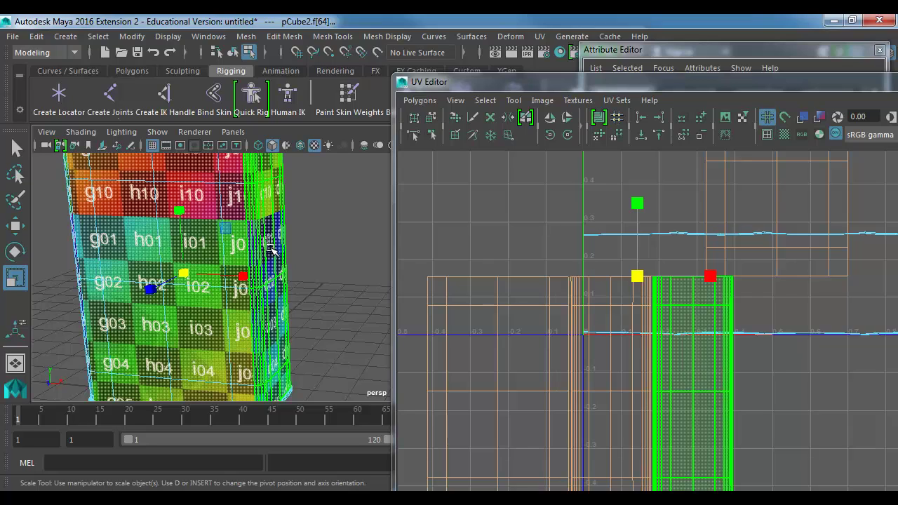
pyautogui.click(302, 236)
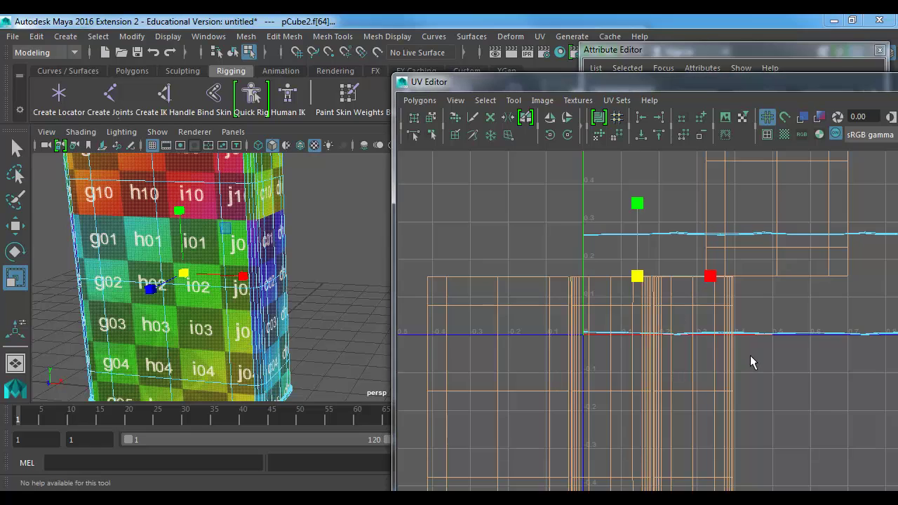
# Identify the side shells and move the separate wide panel shell down next to them.
pyautogui.keyDown('alt'); pyautogui.moveTo(752, 358); pyautogui.dragTo(634, 300, button='right'); pyautogui.keyUp('alt')
pyautogui.press('w')
pyautogui.press('3')
pyautogui.press('1')
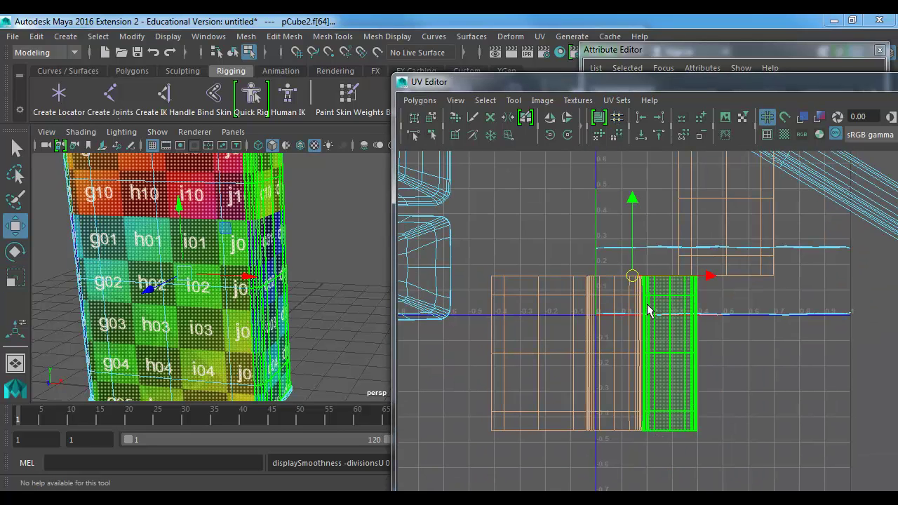
pyautogui.press('3')
pyautogui.press('1')
pyautogui.keyDown('alt'); pyautogui.moveTo(637, 300); pyautogui.dragTo(567, 316, button='middle'); pyautogui.keyUp('alt')
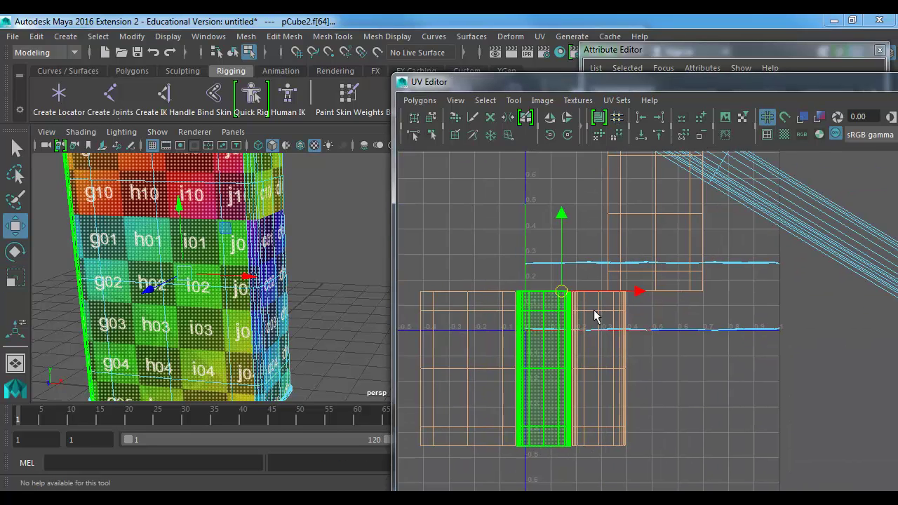
pyautogui.click(677, 286)
pyautogui.moveTo(654, 264); pyautogui.dragTo(678, 420, button='middle')
pyautogui.keyDown('alt'); pyautogui.moveTo(571, 371); pyautogui.dragTo(630, 359, button='right'); pyautogui.keyUp('alt')
pyautogui.keyDown('alt'); pyautogui.moveTo(630, 359); pyautogui.dragTo(717, 345, button='middle'); pyautogui.keyUp('alt')
# Undo the shell edits, the automatic projection and the earlier downward move of the body side shell.
pyautogui.hotkey('ctrl', 'z')
pyautogui.hotkey('ctrl', 'z')
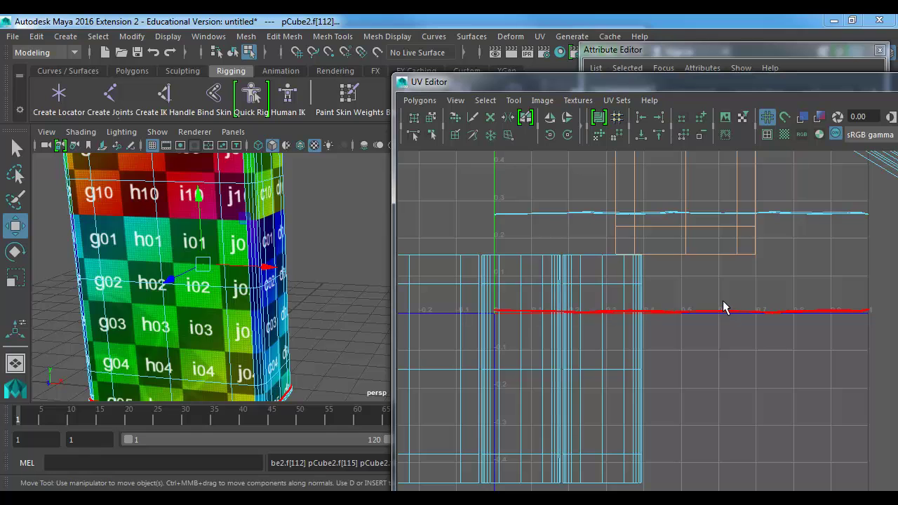
pyautogui.hotkey('ctrl', 'z')
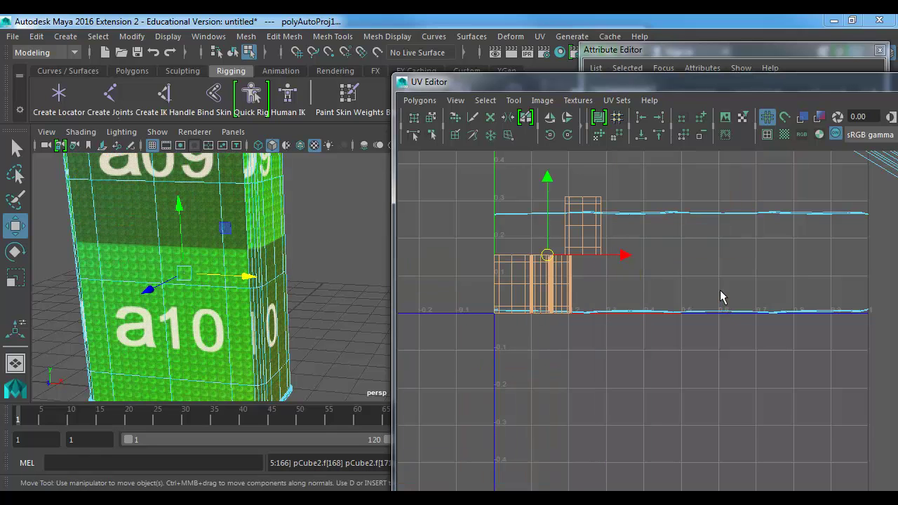
pyautogui.hotkey('ctrl', 'z')
pyautogui.hotkey('ctrl', 'z')
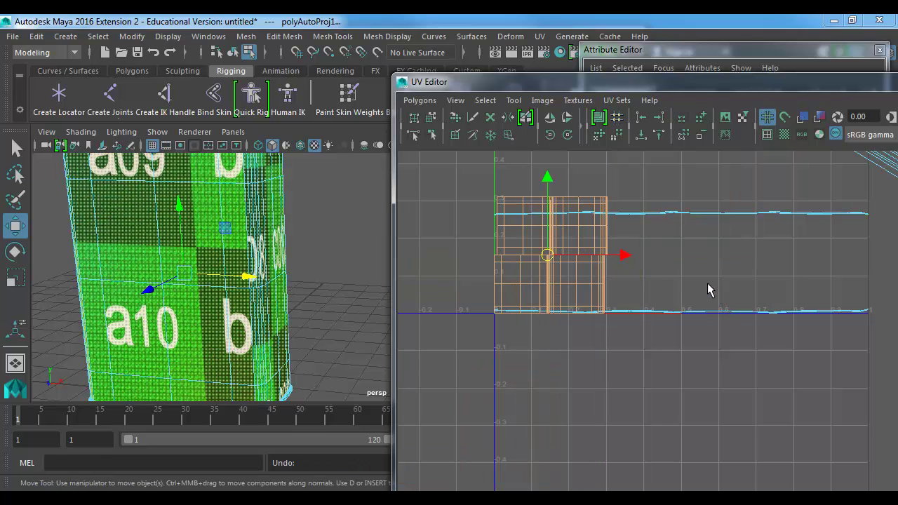
pyautogui.hotkey('ctrl', 'z')
pyautogui.hotkey('ctrl', 'z')
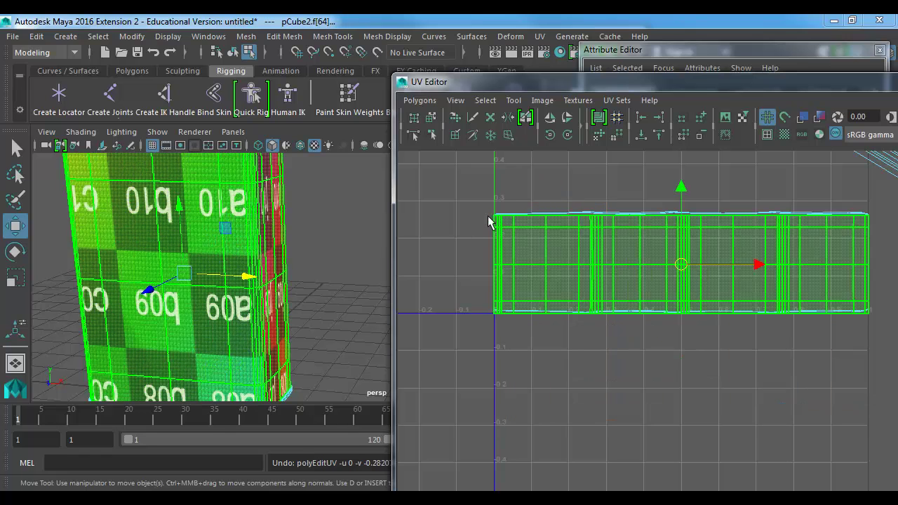
# Select the body side shell together with both thin border strips and apply an automatic projection.
pyautogui.moveTo(469, 207); pyautogui.dragTo(893, 343)
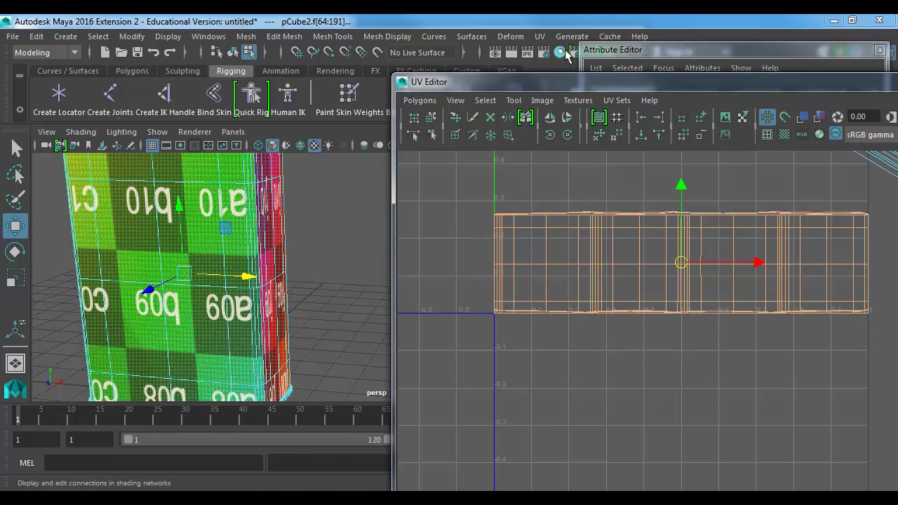
pyautogui.click(542, 42)
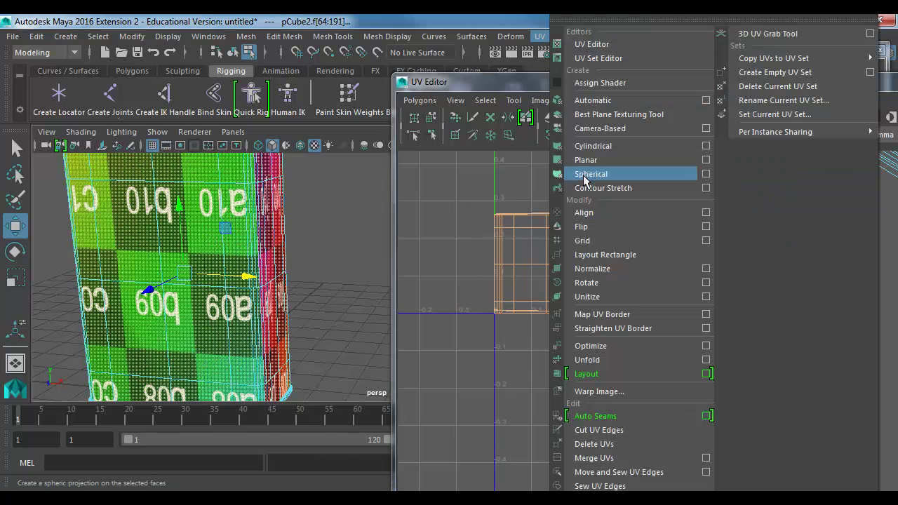
pyautogui.click(593, 112)
# Rescale the automatic projection around the body so the UV shells match the container's proportions.
pyautogui.keyDown('alt'); pyautogui.moveTo(344, 243); pyautogui.dragTo(150, 213, button='right'); pyautogui.keyUp('alt')
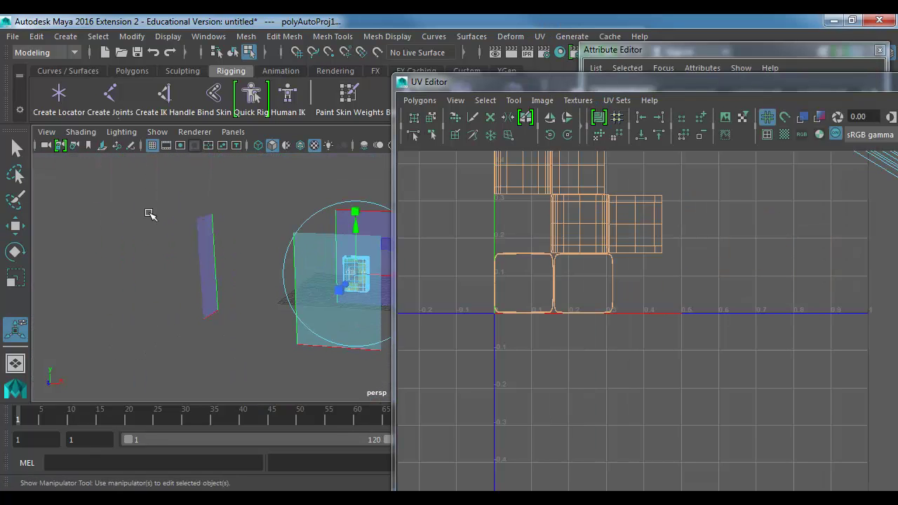
pyautogui.keyDown('alt'); pyautogui.moveTo(323, 254); pyautogui.dragTo(256, 295, button='middle'); pyautogui.keyUp('alt')
pyautogui.keyDown('alt'); pyautogui.moveTo(256, 295); pyautogui.dragTo(143, 253); pyautogui.keyUp('alt')
pyautogui.keyDown('alt'); pyautogui.moveTo(382, 256); pyautogui.dragTo(347, 305); pyautogui.keyUp('alt')
pyautogui.keyDown('alt'); pyautogui.moveTo(343, 275); pyautogui.dragTo(267, 307); pyautogui.keyUp('alt')
# Move the upper wide panel shell down into the bottom row, beside the narrow side shells and level with them.
pyautogui.rightClick(579, 242)
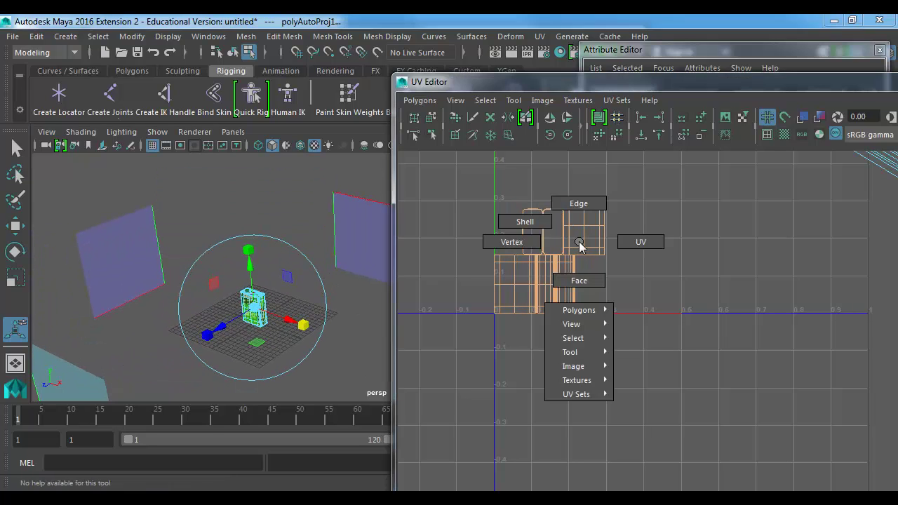
pyautogui.moveTo(575, 250); pyautogui.dragTo(549, 228, button='right')
pyautogui.click(591, 250)
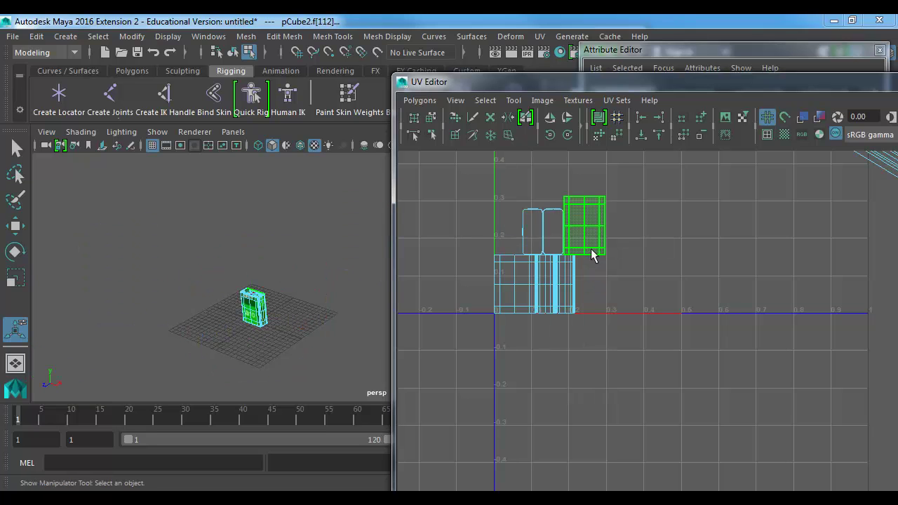
pyautogui.press('w')
pyautogui.moveTo(593, 257); pyautogui.dragTo(608, 319, button='middle')
pyautogui.keyDown('ctrl'); pyautogui.keyDown('alt'); pyautogui.moveTo(637, 320); pyautogui.dragTo(647, 326); pyautogui.keyUp('alt'); pyautogui.keyUp('ctrl')
pyautogui.keyDown('alt'); pyautogui.moveTo(713, 344); pyautogui.dragTo(592, 280, button='middle'); pyautogui.keyUp('alt')
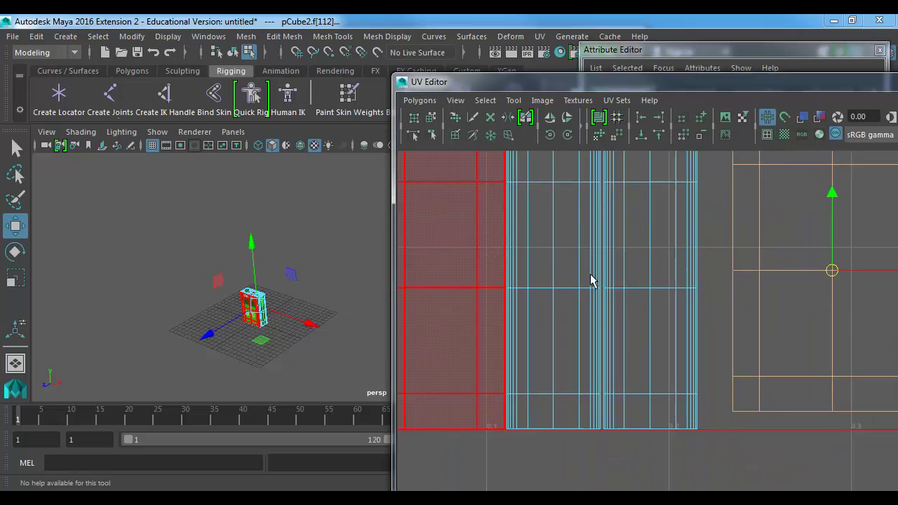
pyautogui.keyDown('alt'); pyautogui.moveTo(674, 304); pyautogui.dragTo(545, 271, button='right'); pyautogui.keyUp('alt')
pyautogui.keyDown('alt'); pyautogui.moveTo(759, 292); pyautogui.dragTo(702, 340, button='middle'); pyautogui.keyUp('alt')
pyautogui.keyDown('alt'); pyautogui.moveTo(703, 340); pyautogui.dragTo(635, 338, button='right'); pyautogui.keyUp('alt')
pyautogui.keyDown('alt'); pyautogui.moveTo(635, 339); pyautogui.dragTo(643, 327, button='middle'); pyautogui.keyUp('alt')
pyautogui.moveTo(764, 337); pyautogui.dragTo(758, 349, button='middle')
# Move the two narrow side shells below the UV grid's horizontal axis and spread them apart.
pyautogui.click(623, 289)
pyautogui.keyDown('shift'); pyautogui.click(584, 308); pyautogui.keyUp('shift')
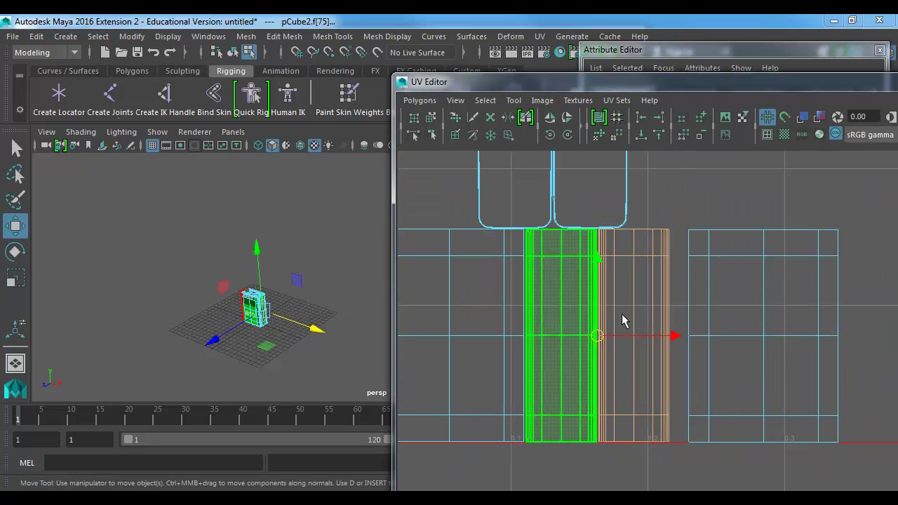
pyautogui.moveTo(674, 333); pyautogui.dragTo(728, 327)
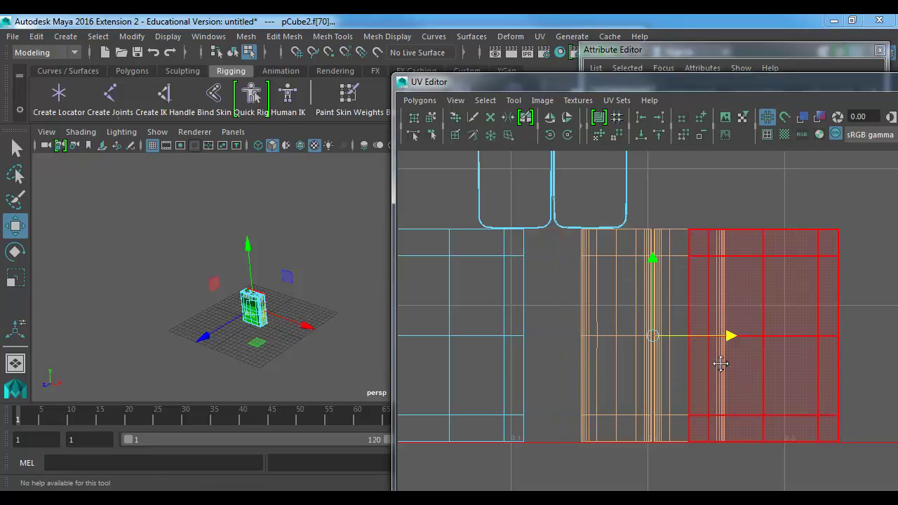
pyautogui.keyDown('alt'); pyautogui.moveTo(719, 362); pyautogui.dragTo(702, 361, button='middle'); pyautogui.keyUp('alt')
pyautogui.keyDown('alt'); pyautogui.moveTo(725, 353); pyautogui.dragTo(671, 361, button='right'); pyautogui.keyUp('alt')
pyautogui.moveTo(703, 327); pyautogui.dragTo(621, 392)
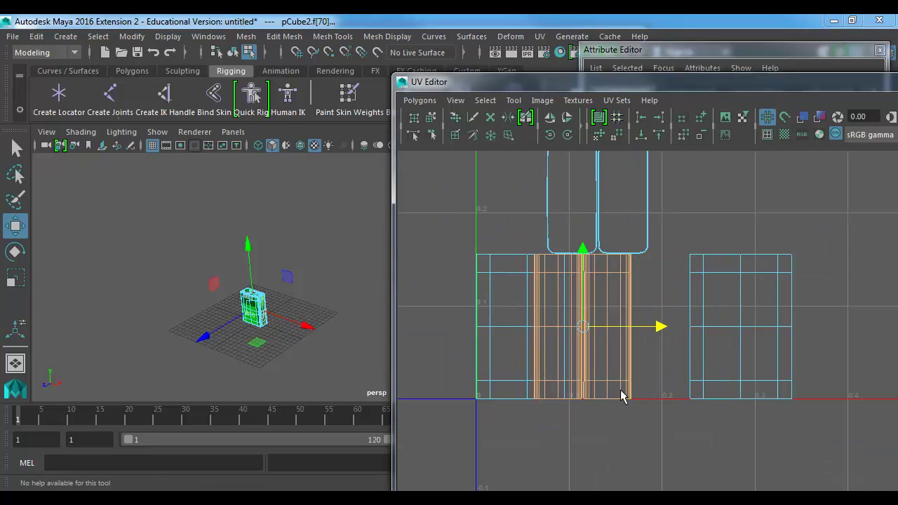
pyautogui.moveTo(583, 326); pyautogui.dragTo(599, 501)
pyautogui.keyDown('alt'); pyautogui.moveTo(601, 432); pyautogui.dragTo(585, 315, button='middle'); pyautogui.keyUp('alt')
pyautogui.click(594, 333)
pyautogui.moveTo(575, 379); pyautogui.dragTo(664, 379, button='middle')
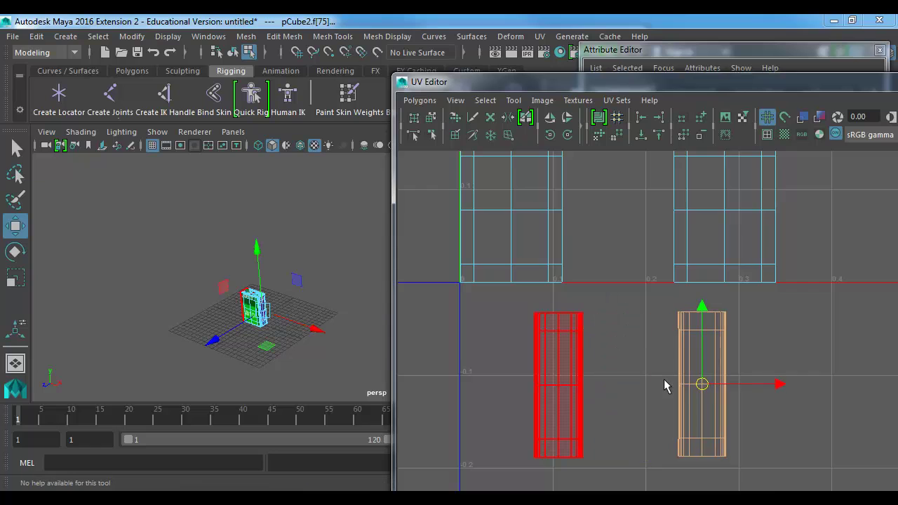
# Select the right border edges of the left wide panel and move and sew them to the narrow side shell.
pyautogui.keyDown('alt'); pyautogui.moveTo(585, 281); pyautogui.dragTo(620, 329, button='middle'); pyautogui.keyUp('alt')
pyautogui.rightClick(581, 268)
pyautogui.moveTo(555, 228); pyautogui.dragTo(573, 221, button='right')
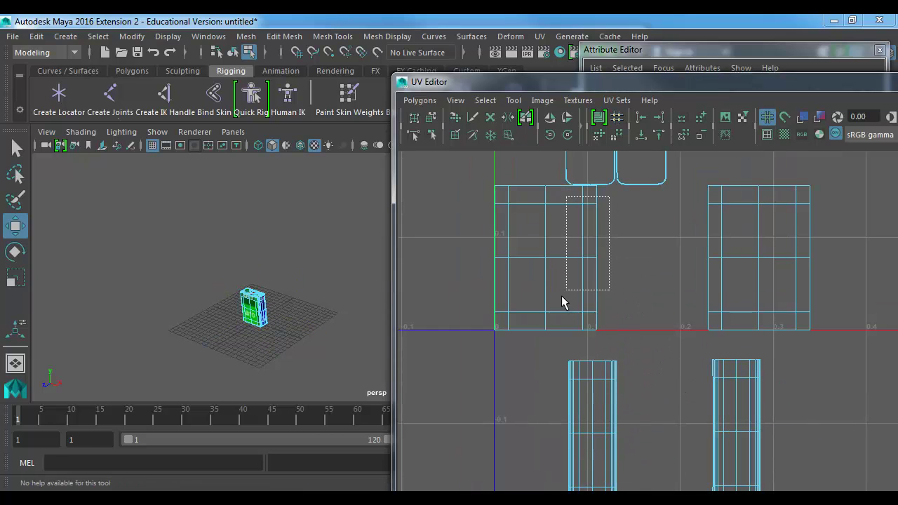
pyautogui.moveTo(562, 303); pyautogui.dragTo(554, 316)
pyautogui.click(421, 102)
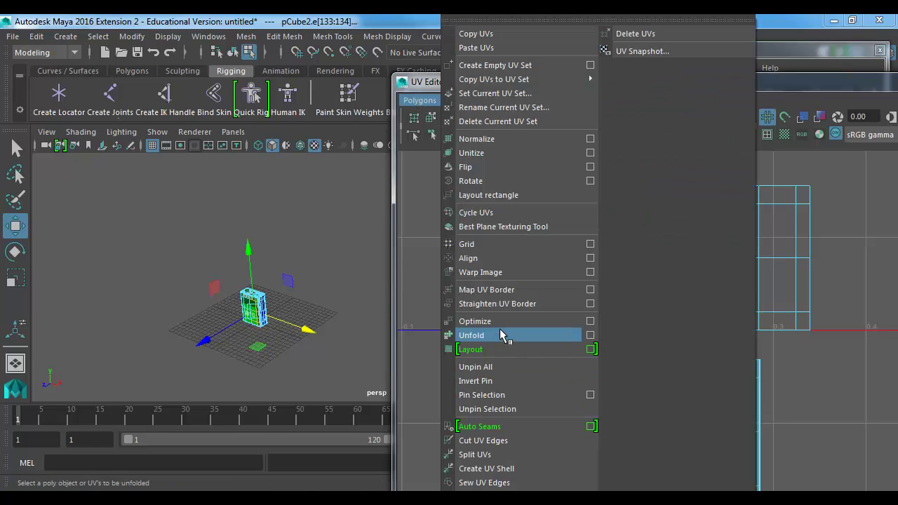
pyautogui.click(491, 482)
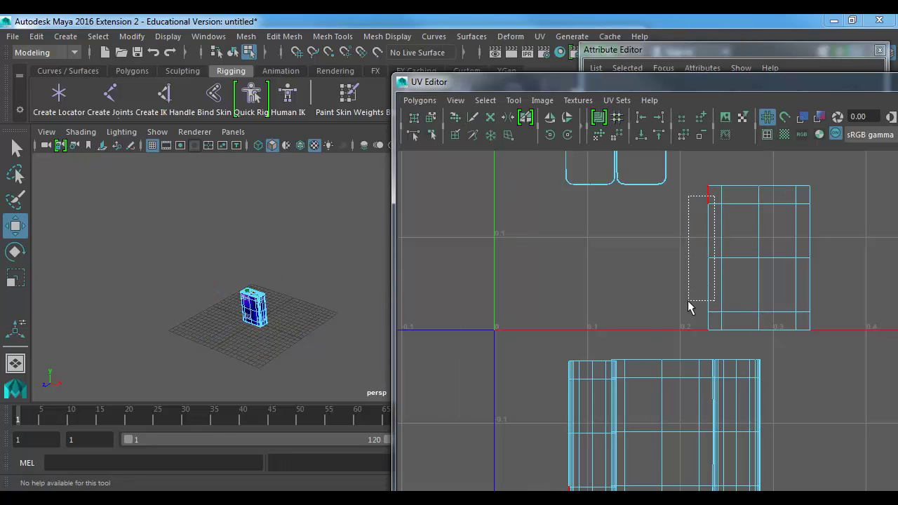
# Move and sew the other wide panel's left border, and sew the remaining middle seam to form one body shell.
pyautogui.moveTo(688, 306); pyautogui.dragTo(681, 326)
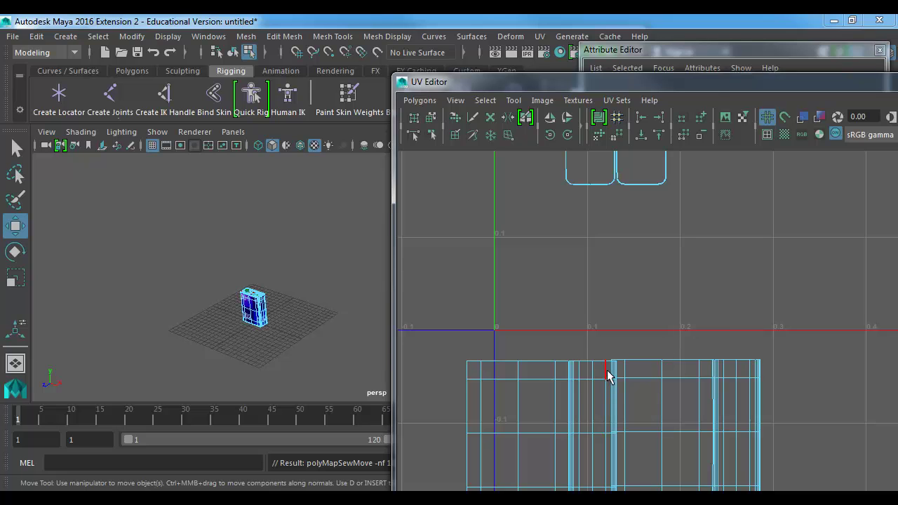
pyautogui.moveTo(608, 373); pyautogui.dragTo(632, 490)
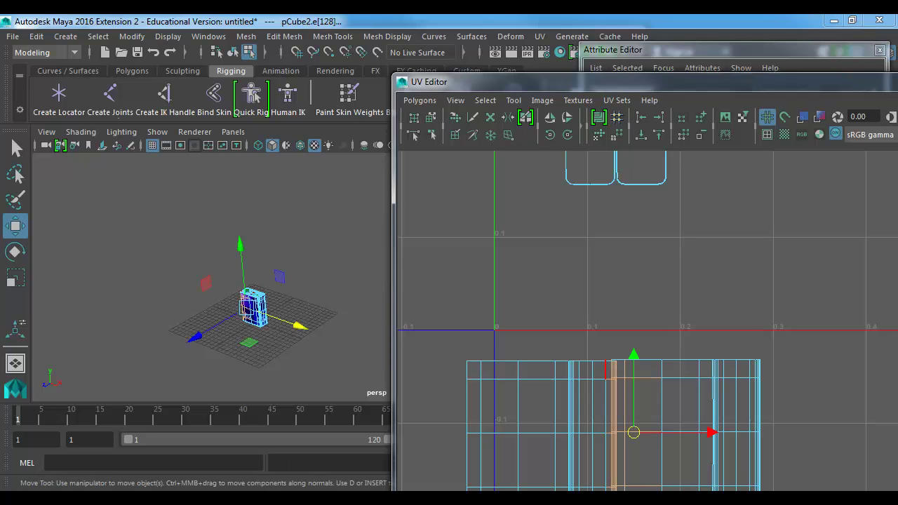
pyautogui.press('g')
# Move the joined body shell up so its lower border sits on the UV grid's horizontal axis.
pyautogui.keyDown('alt'); pyautogui.moveTo(616, 398); pyautogui.dragTo(647, 324, button='middle'); pyautogui.keyUp('alt')
pyautogui.moveTo(647, 325); pyautogui.dragTo(602, 307, button='right')
pyautogui.click(637, 330)
pyautogui.moveTo(598, 441); pyautogui.dragTo(604, 399, button='middle')
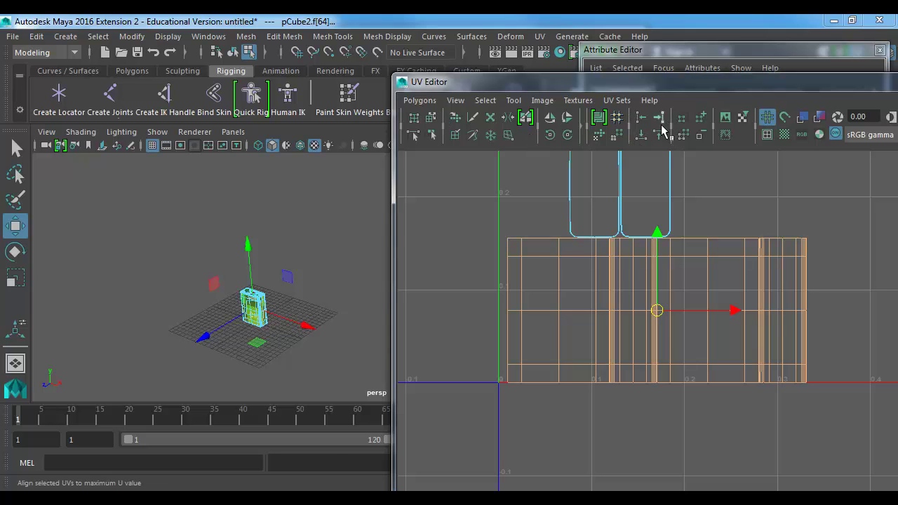
# Select the two rounded rectangular shells and move them up, well clear of the body shell.
pyautogui.keyDown('alt'); pyautogui.moveTo(591, 350); pyautogui.dragTo(576, 484, button='middle'); pyautogui.keyUp('alt')
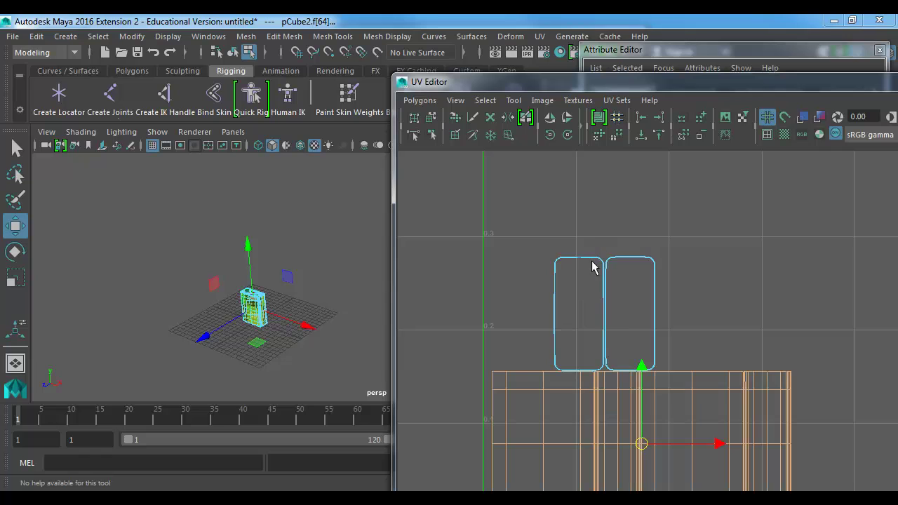
pyautogui.moveTo(547, 249); pyautogui.dragTo(646, 293)
pyautogui.keyDown('alt'); pyautogui.moveTo(257, 260); pyautogui.dragTo(612, 300, button='right'); pyautogui.keyUp('alt')
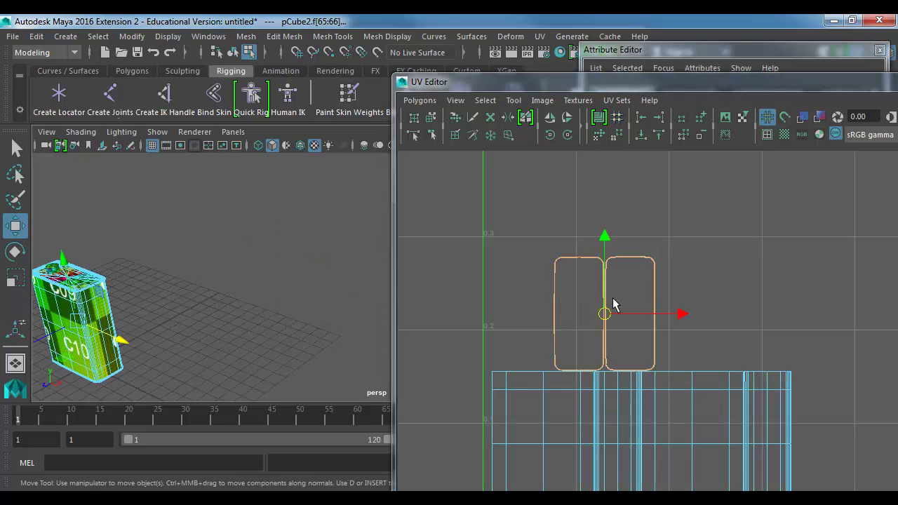
pyautogui.keyDown('alt'); pyautogui.moveTo(181, 298); pyautogui.dragTo(351, 278, button='middle'); pyautogui.keyUp('alt')
pyautogui.keyDown('alt'); pyautogui.moveTo(351, 277); pyautogui.dragTo(463, 284, button='right'); pyautogui.keyUp('alt')
pyautogui.keyDown('alt'); pyautogui.moveTo(119, 303); pyautogui.dragTo(295, 288, button='middle'); pyautogui.keyUp('alt')
pyautogui.keyDown('alt'); pyautogui.moveTo(328, 249); pyautogui.dragTo(302, 308, button='middle'); pyautogui.keyUp('alt')
pyautogui.keyDown('alt'); pyautogui.moveTo(303, 307); pyautogui.dragTo(511, 317, button='right'); pyautogui.keyUp('alt')
pyautogui.keyDown('alt'); pyautogui.moveTo(321, 319); pyautogui.dragTo(355, 307, button='middle'); pyautogui.keyUp('alt')
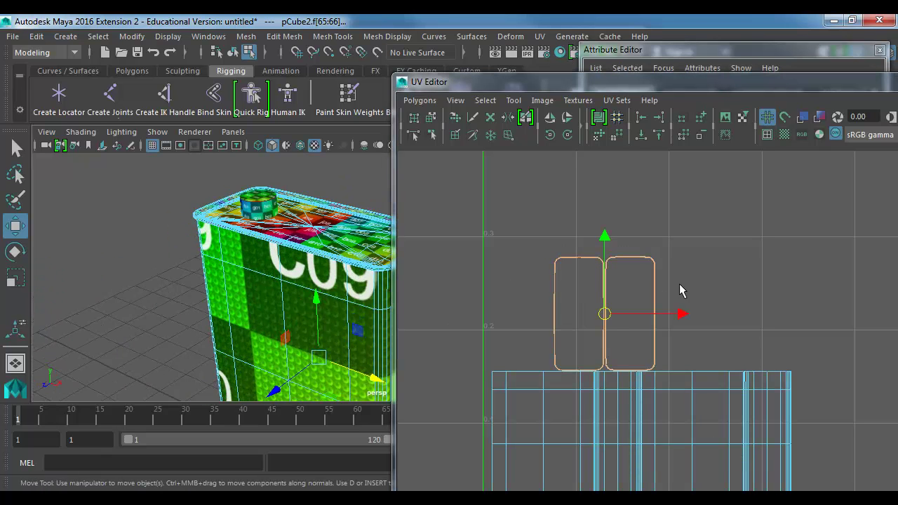
pyautogui.keyDown('alt'); pyautogui.moveTo(745, 314); pyautogui.dragTo(464, 236, button='right'); pyautogui.keyUp('alt')
pyautogui.keyDown('alt'); pyautogui.moveTo(672, 323); pyautogui.dragTo(642, 314, button='middle'); pyautogui.keyUp('alt')
pyautogui.moveTo(641, 321); pyautogui.dragTo(645, 247)
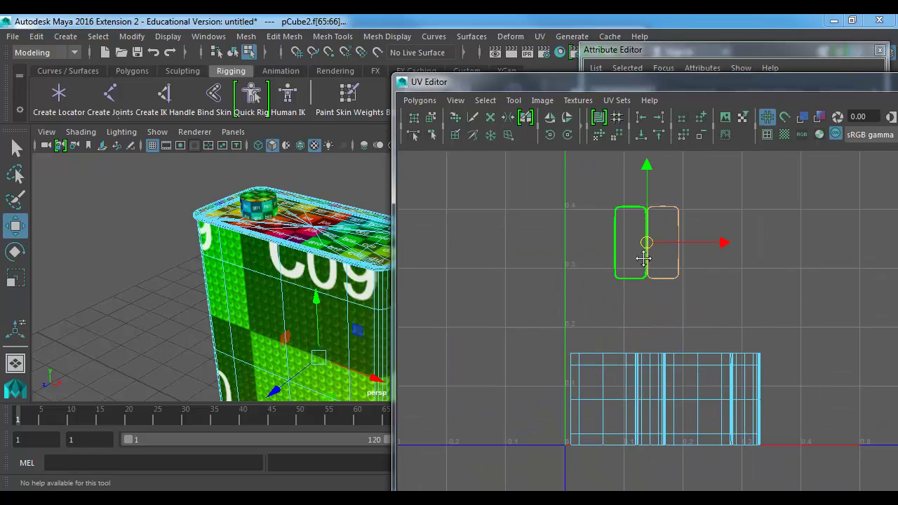
pyautogui.keyDown('alt'); pyautogui.moveTo(639, 259); pyautogui.dragTo(631, 282, button='middle'); pyautogui.keyUp('alt')
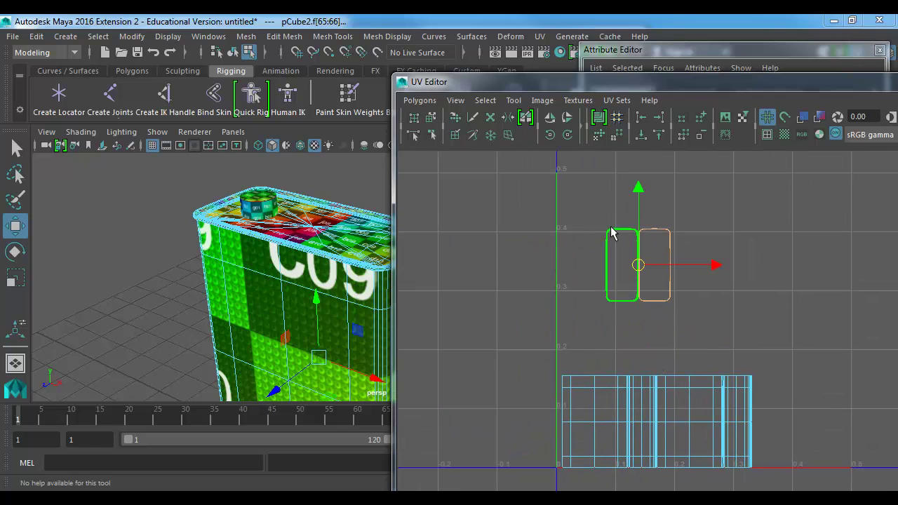
# Select the border edges of the two rounded rectangular shells and cut their UV edges.
pyautogui.moveTo(608, 228); pyautogui.dragTo(606, 205, button='right')
pyautogui.moveTo(572, 200); pyautogui.dragTo(668, 285)
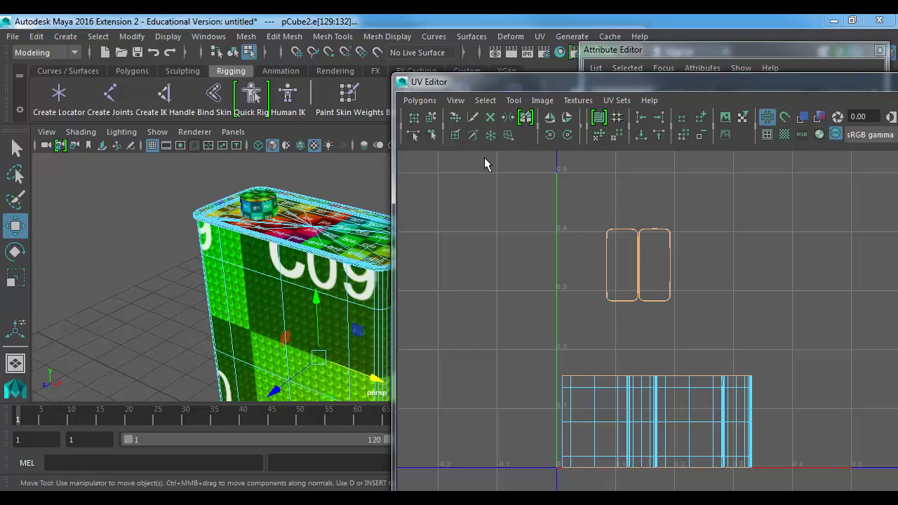
pyautogui.click(419, 100)
pyautogui.click(463, 441)
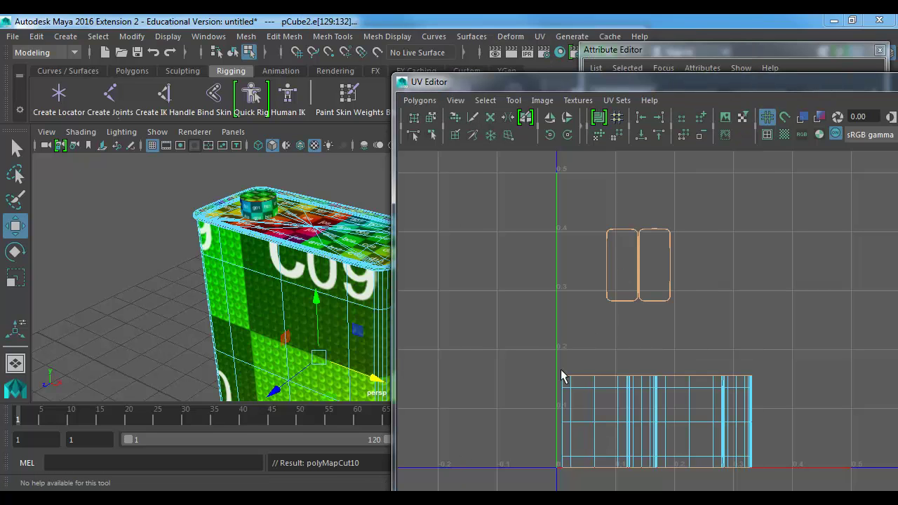
# Remove the body shell's border edges from the selection, then move and sew the remaining selected edges into the rim pieces.
pyautogui.keyDown('ctrl'); pyautogui.moveTo(759, 490); pyautogui.dragTo(797, 491); pyautogui.keyUp('ctrl')
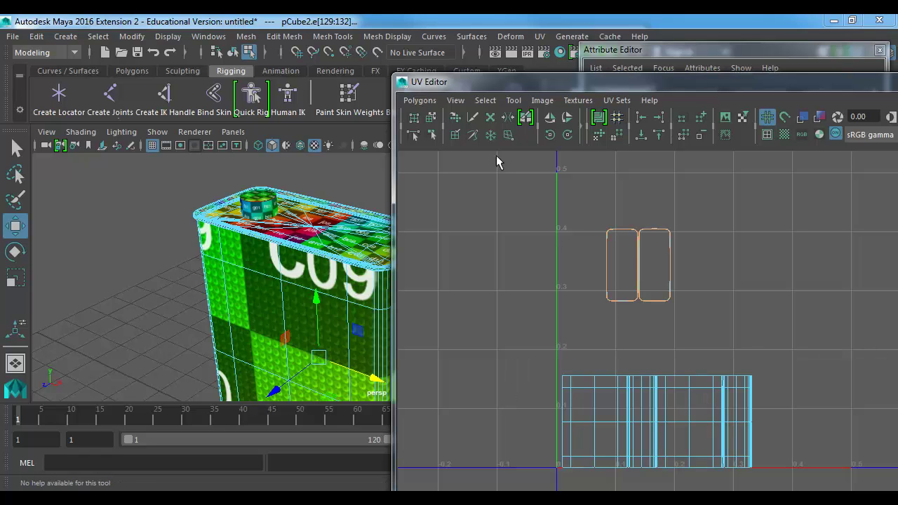
pyautogui.click(419, 101)
pyautogui.click(484, 487)
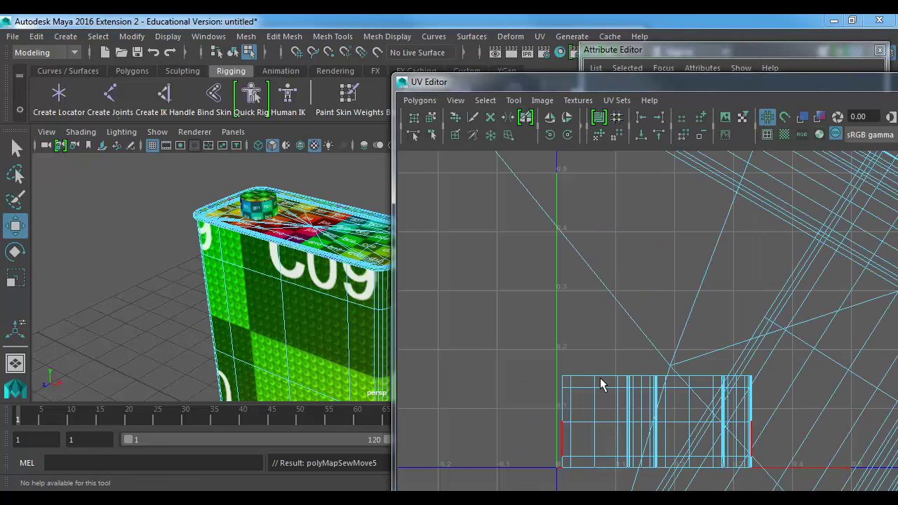
pyautogui.scroll(-3, 730, 349)
pyautogui.keyDown('alt'); pyautogui.moveTo(785, 329); pyautogui.dragTo(628, 301, button='middle'); pyautogui.keyUp('alt')
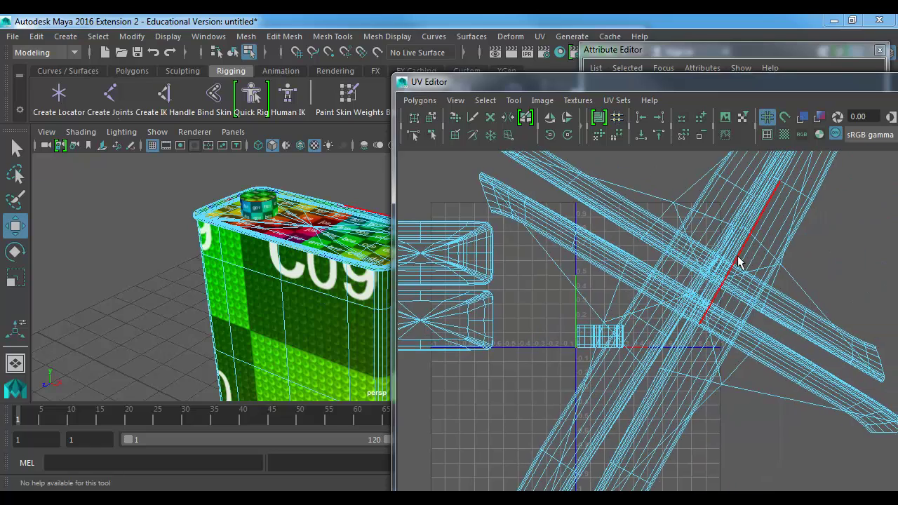
# Select the entire overlapping rim shell and unfold it into a frame shape.
pyautogui.moveTo(738, 257); pyautogui.dragTo(742, 283, button='right')
pyautogui.click(687, 327)
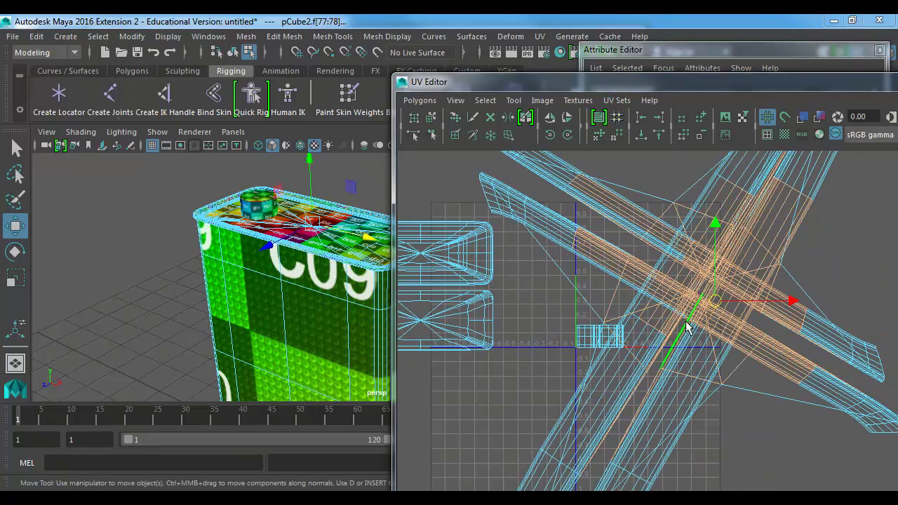
pyautogui.moveTo(714, 241); pyautogui.dragTo(684, 220, button='right')
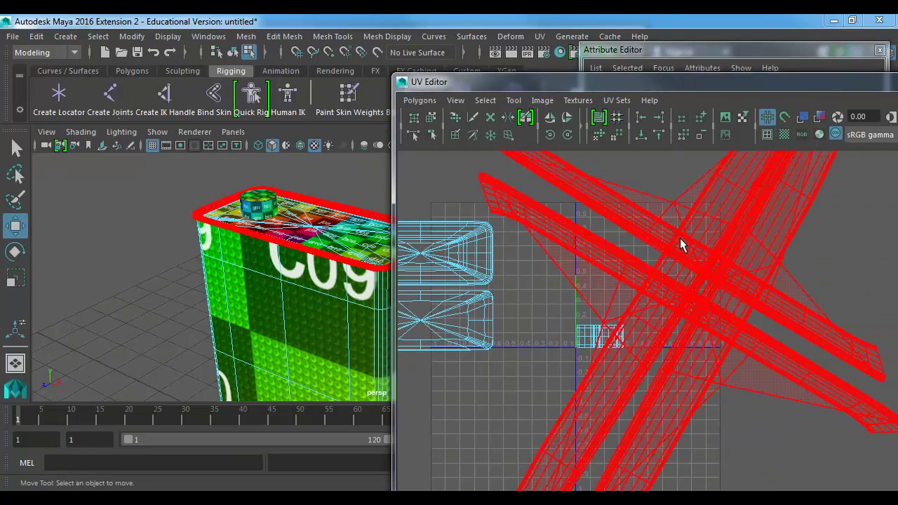
pyautogui.click(680, 239)
pyautogui.click(432, 103)
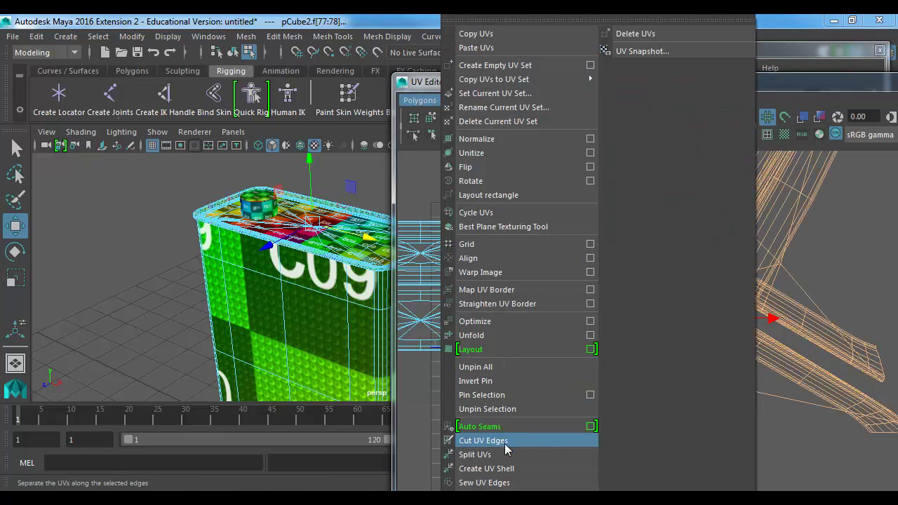
pyautogui.click(496, 336)
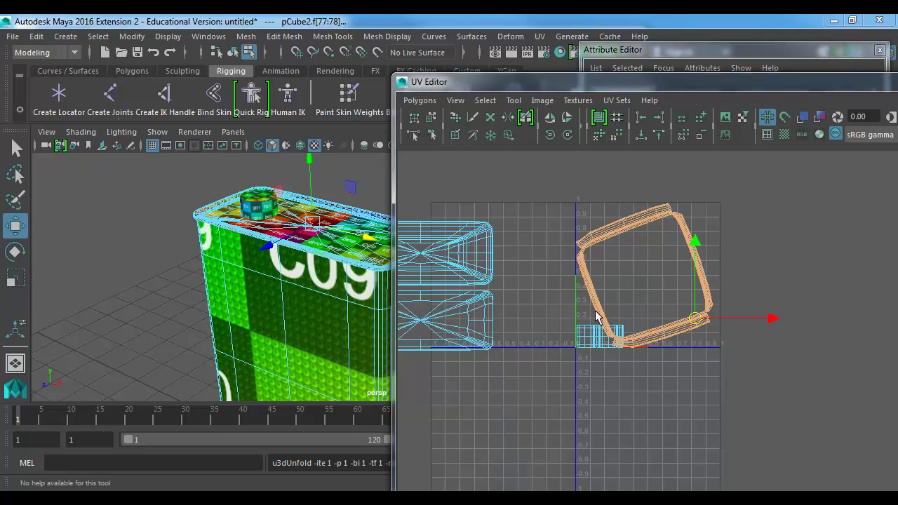
# Move the unfolded frame-shaped rim shell clear of the body shell.
pyautogui.keyDown('alt'); pyautogui.moveTo(626, 295); pyautogui.dragTo(607, 325, button='middle'); pyautogui.keyUp('alt')
pyautogui.keyDown('alt'); pyautogui.moveTo(631, 331); pyautogui.dragTo(793, 372, button='right'); pyautogui.keyUp('alt')
pyautogui.keyDown('alt'); pyautogui.moveTo(602, 353); pyautogui.dragTo(645, 358, button='middle'); pyautogui.keyUp('alt')
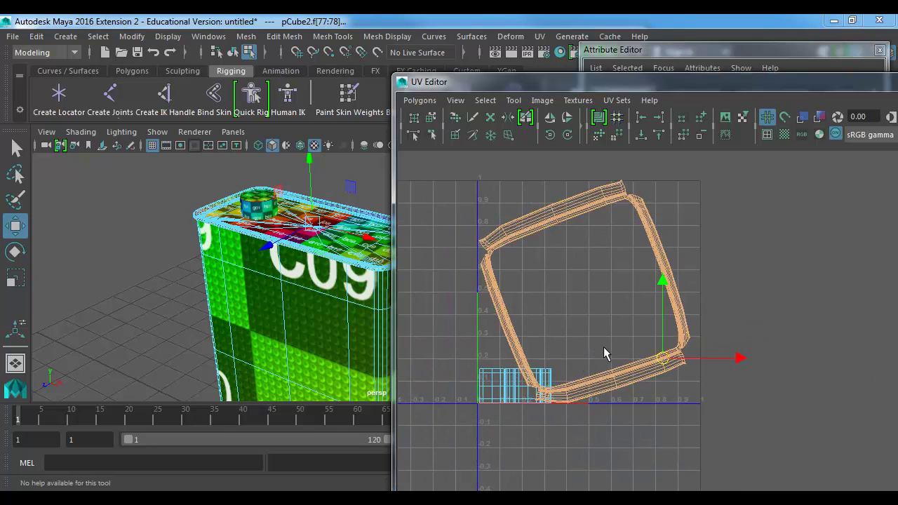
pyautogui.moveTo(574, 379); pyautogui.dragTo(646, 362, button='middle')
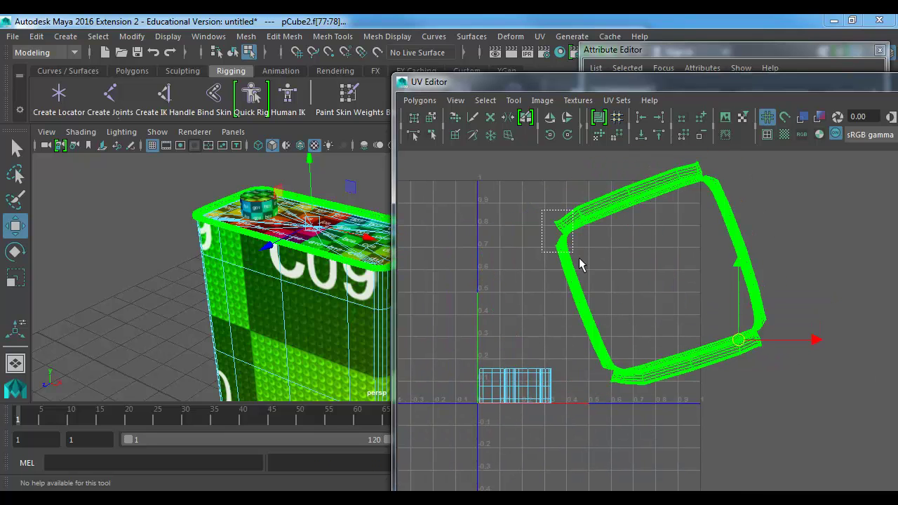
# Select the edges joining the two strips at the rim shell's upper-left corner.
pyautogui.keyDown('alt'); pyautogui.moveTo(579, 259); pyautogui.dragTo(740, 306, button='right'); pyautogui.keyUp('alt')
pyautogui.keyDown('alt'); pyautogui.moveTo(794, 340); pyautogui.dragTo(700, 297, button='middle'); pyautogui.keyUp('alt')
pyautogui.keyDown('alt'); pyautogui.moveTo(253, 278); pyautogui.dragTo(236, 302, button='middle'); pyautogui.keyUp('alt')
pyautogui.keyDown('alt'); pyautogui.moveTo(235, 302); pyautogui.dragTo(320, 319, button='right'); pyautogui.keyUp('alt')
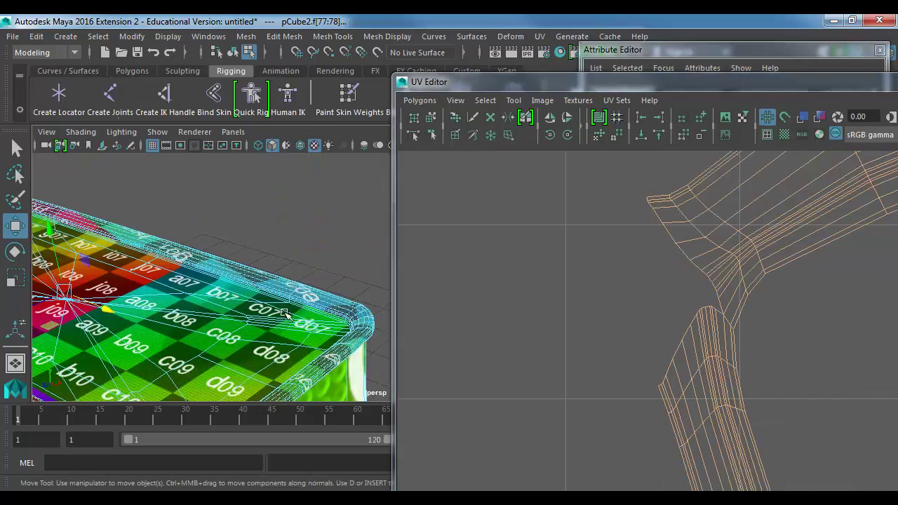
pyautogui.keyDown('alt'); pyautogui.moveTo(319, 320); pyautogui.dragTo(294, 262); pyautogui.keyUp('alt')
pyautogui.keyDown('alt'); pyautogui.moveTo(699, 309); pyautogui.dragTo(751, 359, button='right'); pyautogui.keyUp('alt')
pyautogui.click(749, 359)
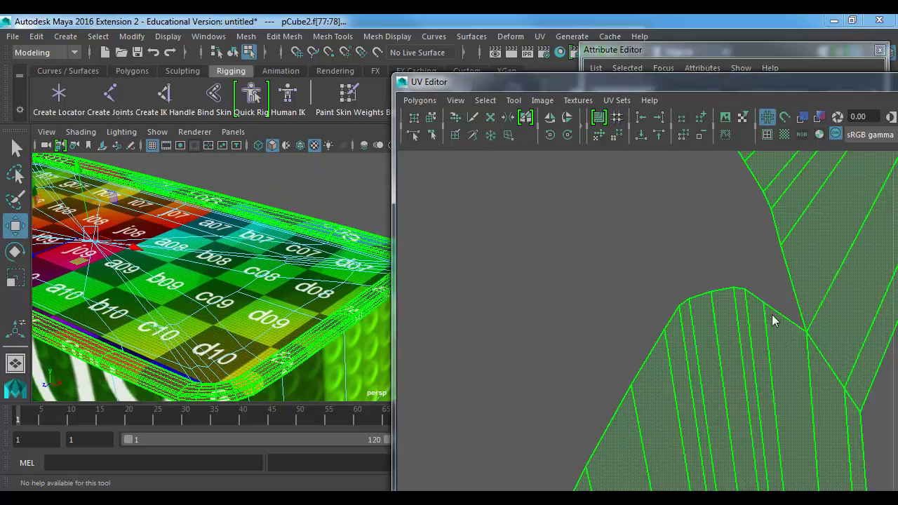
pyautogui.click(781, 290)
pyautogui.click(820, 353)
pyautogui.keyDown('alt'); pyautogui.moveTo(842, 395); pyautogui.dragTo(814, 341, button='right'); pyautogui.keyUp('alt')
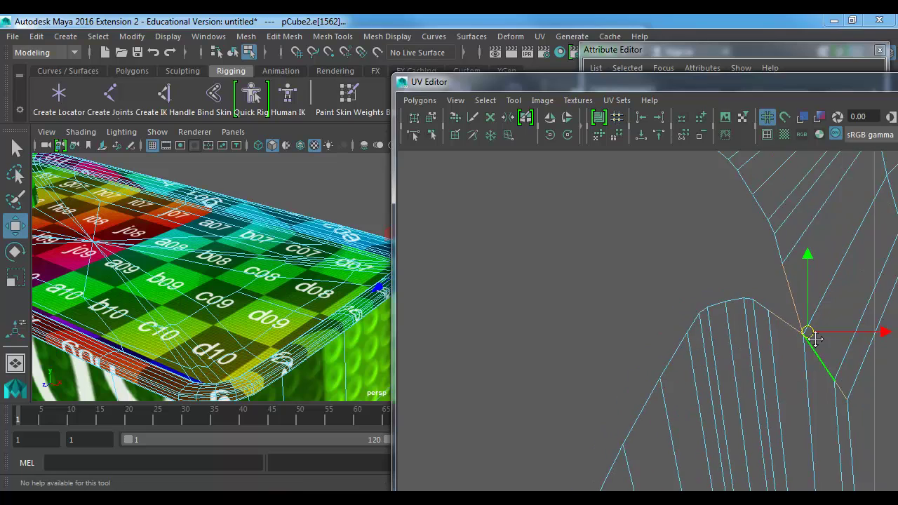
# Add the joining edges at the rim shell's opposite lower-right corner and cut the selected UV edges.
pyautogui.keyDown('alt'); pyautogui.moveTo(814, 341); pyautogui.dragTo(483, 307, button='middle'); pyautogui.keyUp('alt')
pyautogui.keyDown('alt'); pyautogui.moveTo(725, 358); pyautogui.dragTo(333, 274, button='middle'); pyautogui.keyUp('alt')
pyautogui.keyDown('alt'); pyautogui.moveTo(667, 304); pyautogui.dragTo(604, 259, button='right'); pyautogui.keyUp('alt')
pyautogui.keyDown('alt'); pyautogui.moveTo(785, 414); pyautogui.dragTo(730, 356, button='right'); pyautogui.keyUp('alt')
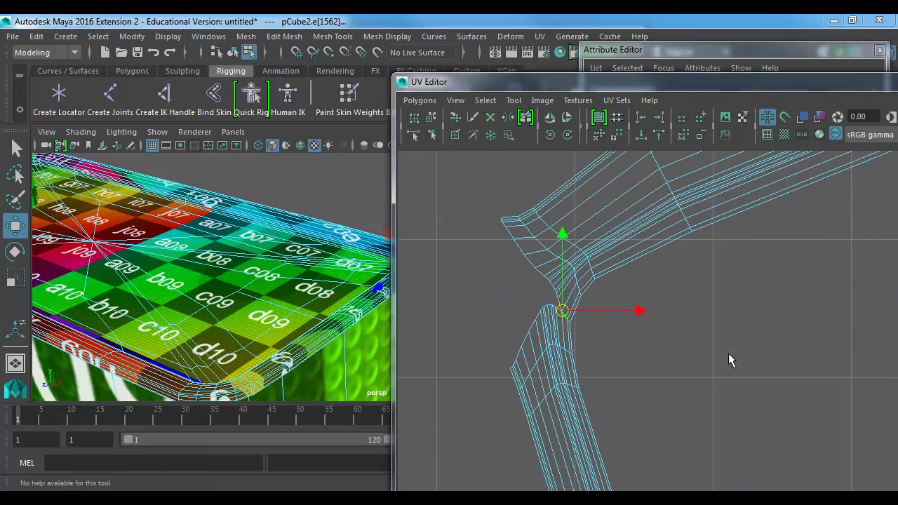
pyautogui.keyDown('alt'); pyautogui.moveTo(729, 357); pyautogui.dragTo(431, 360, button='middle'); pyautogui.keyUp('alt')
pyautogui.keyDown('alt'); pyautogui.moveTo(643, 381); pyautogui.dragTo(604, 281, button='right'); pyautogui.keyUp('alt')
pyautogui.keyDown('alt'); pyautogui.moveTo(597, 255); pyautogui.dragTo(454, 153, button='middle'); pyautogui.keyUp('alt')
pyautogui.moveTo(723, 260)
pyautogui.keyDown('alt'); pyautogui.mouseDown(button='middle')
pyautogui.moveTo(592, 213)
pyautogui.moveTo(545, 165)
pyautogui.mouseUp(button='middle'); pyautogui.keyUp('alt')
pyautogui.moveTo(665, 299)
pyautogui.keyDown('alt'); pyautogui.mouseDown(button='middle')
pyautogui.moveTo(605, 237)
pyautogui.moveTo(549, 212)
pyautogui.mouseUp(button='middle'); pyautogui.keyUp('alt')
pyautogui.keyDown('alt'); pyautogui.moveTo(620, 255); pyautogui.dragTo(657, 319, button='right'); pyautogui.keyUp('alt')
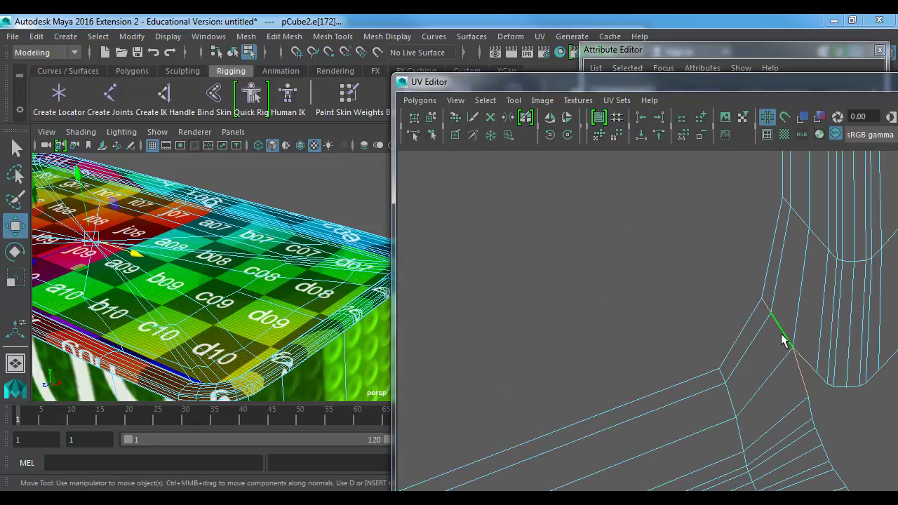
pyautogui.click(420, 100)
pyautogui.click(491, 467)
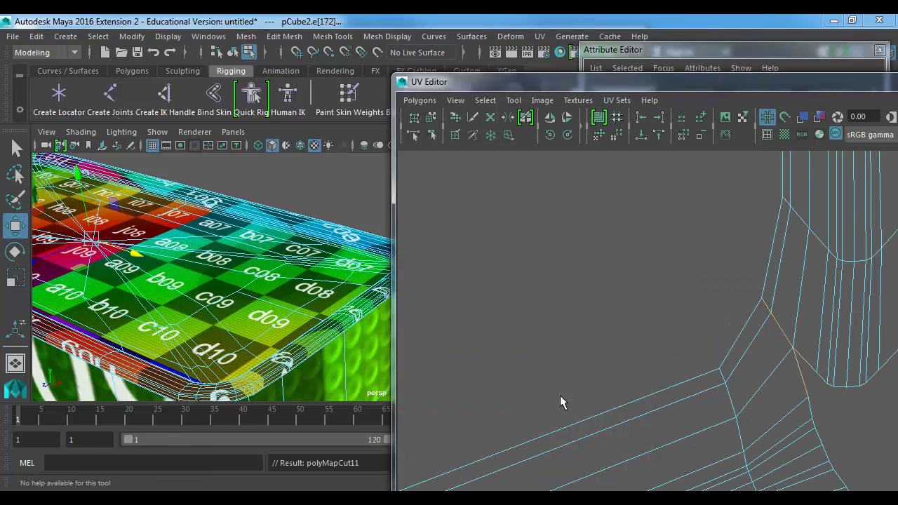
# Select the open border edges at the rim shell's upper-right corner and move and sew them together.
pyautogui.click(685, 274)
pyautogui.press('f')
pyautogui.keyDown('alt'); pyautogui.moveTo(758, 255); pyautogui.dragTo(463, 302, button='middle'); pyautogui.keyUp('alt')
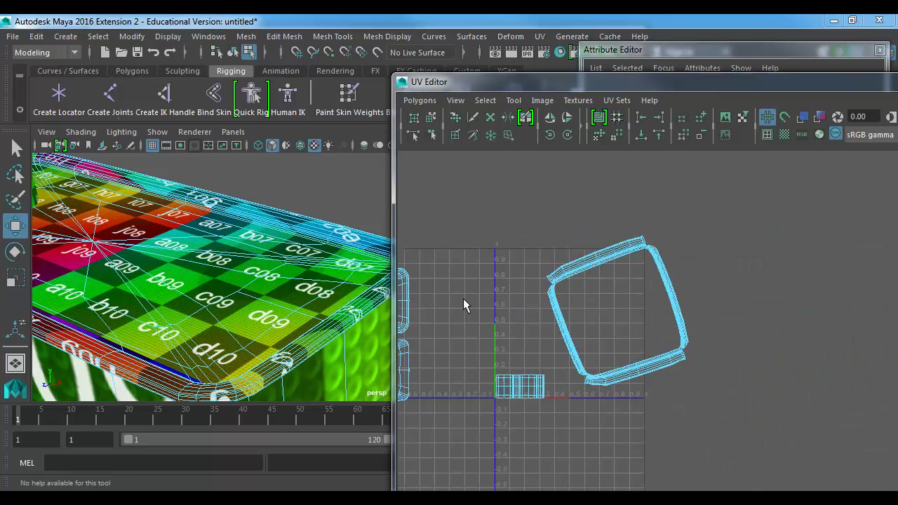
pyautogui.keyDown('alt'); pyautogui.moveTo(564, 295); pyautogui.dragTo(569, 297, button='middle'); pyautogui.keyUp('alt')
pyautogui.scroll(2, 730, 304)
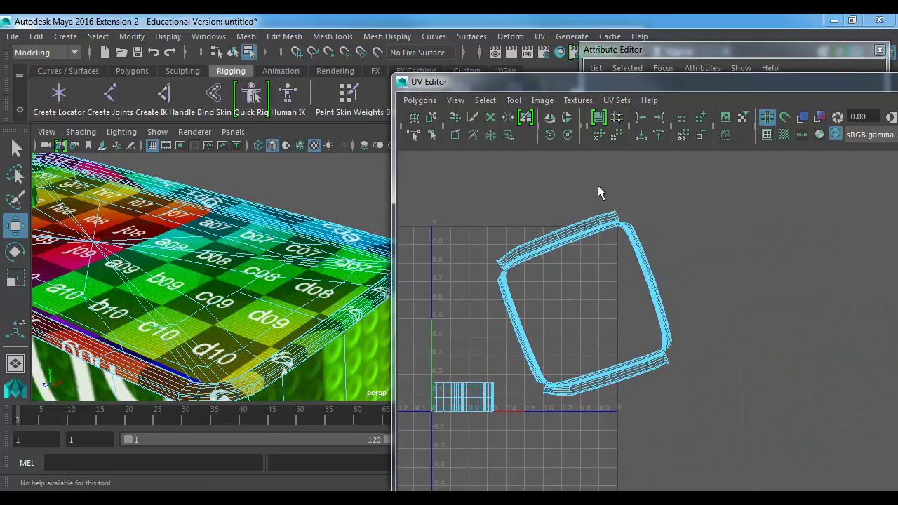
pyautogui.scroll(5, 625, 232)
pyautogui.keyDown('ctrl'); pyautogui.keyDown('alt'); pyautogui.moveTo(888, 350); pyautogui.dragTo(880, 362); pyautogui.keyUp('alt'); pyautogui.keyUp('ctrl')
pyautogui.keyDown('alt'); pyautogui.moveTo(870, 359); pyautogui.dragTo(617, 260, button='middle'); pyautogui.keyUp('alt')
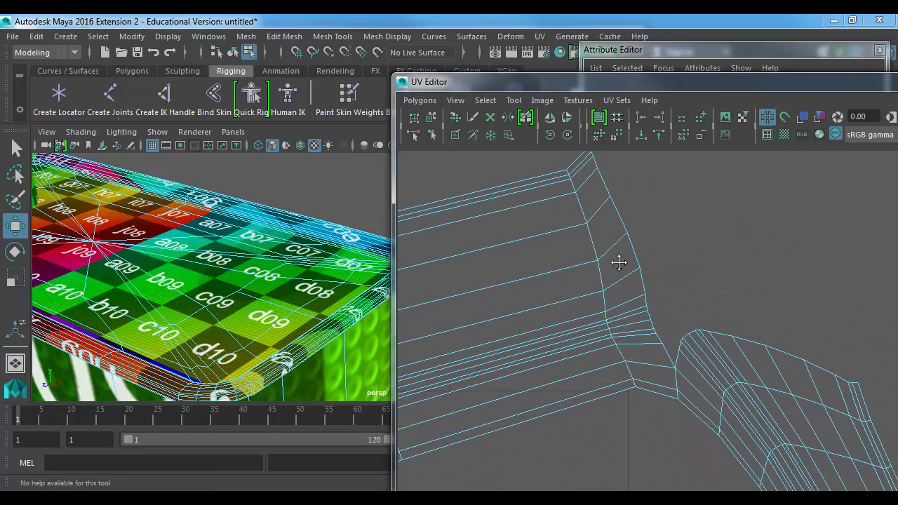
pyautogui.moveTo(855, 307); pyautogui.dragTo(831, 338)
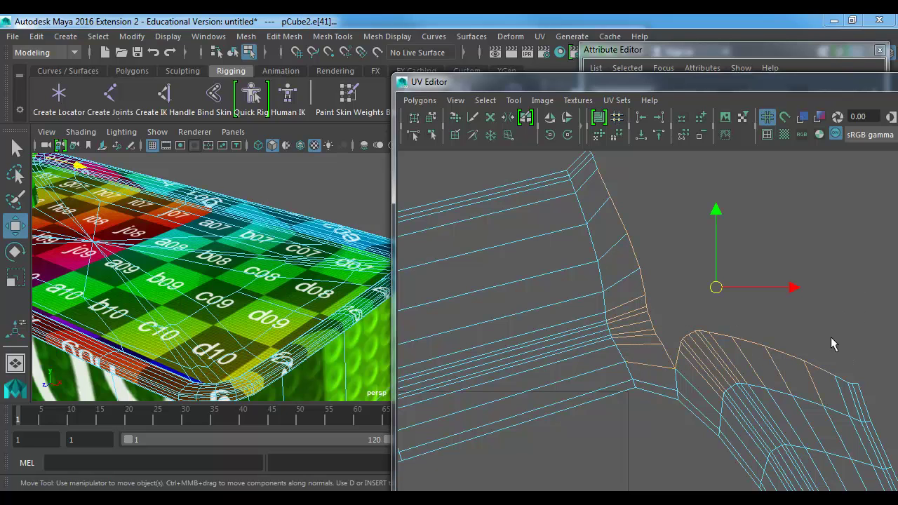
pyautogui.click(423, 102)
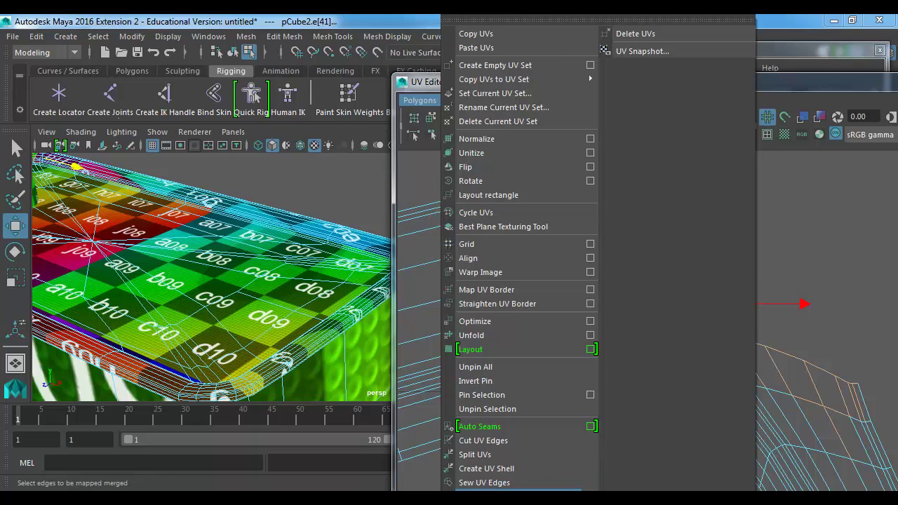
pyautogui.click(511, 493)
# Select the open border edges at the rim shell's lower-left corner.
pyautogui.keyDown('alt'); pyautogui.moveTo(729, 407); pyautogui.dragTo(575, 311, button='right'); pyautogui.keyUp('alt')
pyautogui.keyDown('alt'); pyautogui.moveTo(576, 311); pyautogui.dragTo(328, 43, button='middle'); pyautogui.keyUp('alt')
pyautogui.keyDown('alt'); pyautogui.moveTo(533, 330); pyautogui.dragTo(449, 302, button='right'); pyautogui.keyUp('alt')
pyautogui.keyDown('alt'); pyautogui.moveTo(449, 302); pyautogui.dragTo(691, 370, button='middle'); pyautogui.keyUp('alt')
pyautogui.keyDown('ctrl'); pyautogui.keyDown('alt'); pyautogui.moveTo(745, 487); pyautogui.dragTo(745, 488); pyautogui.keyUp('alt'); pyautogui.keyUp('ctrl')
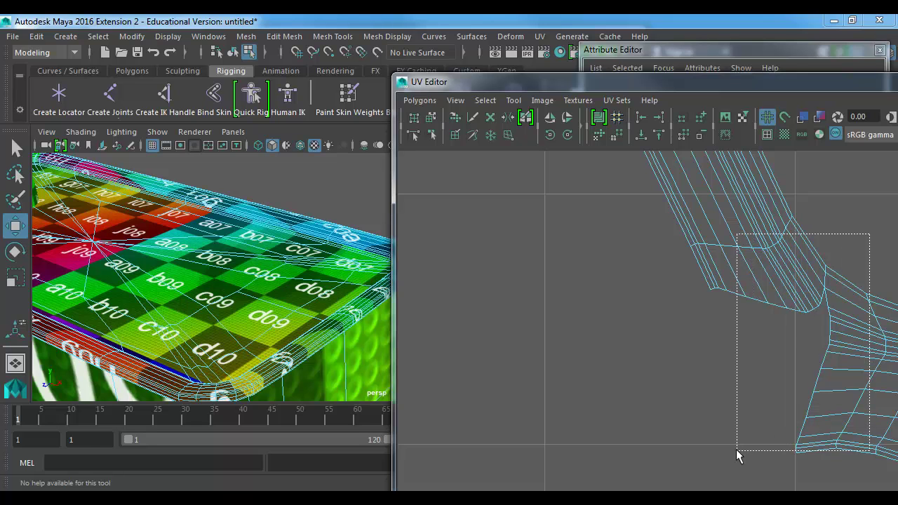
pyautogui.moveTo(735, 450); pyautogui.dragTo(732, 444)
pyautogui.press('g')
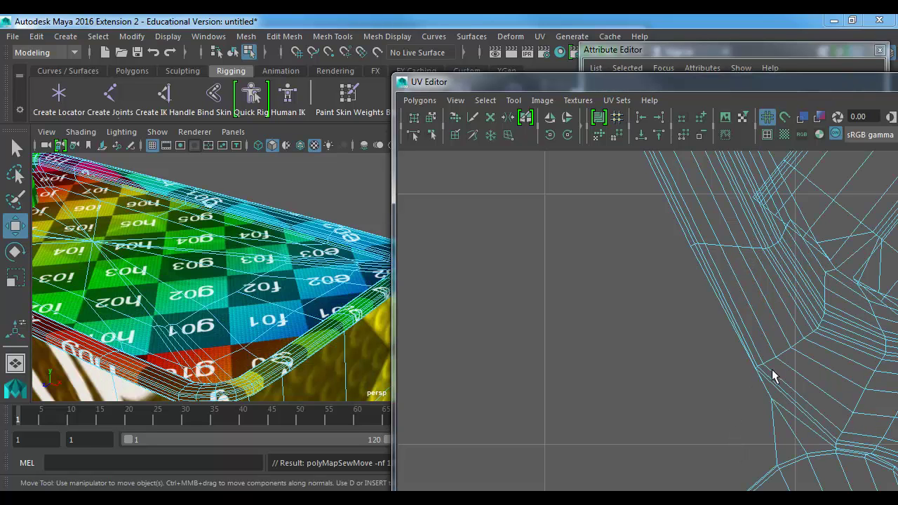
pyautogui.hotkey('ctrl', 'z')
pyautogui.keyDown('alt'); pyautogui.moveTo(777, 364); pyautogui.dragTo(605, 343, button='middle'); pyautogui.keyUp('alt')
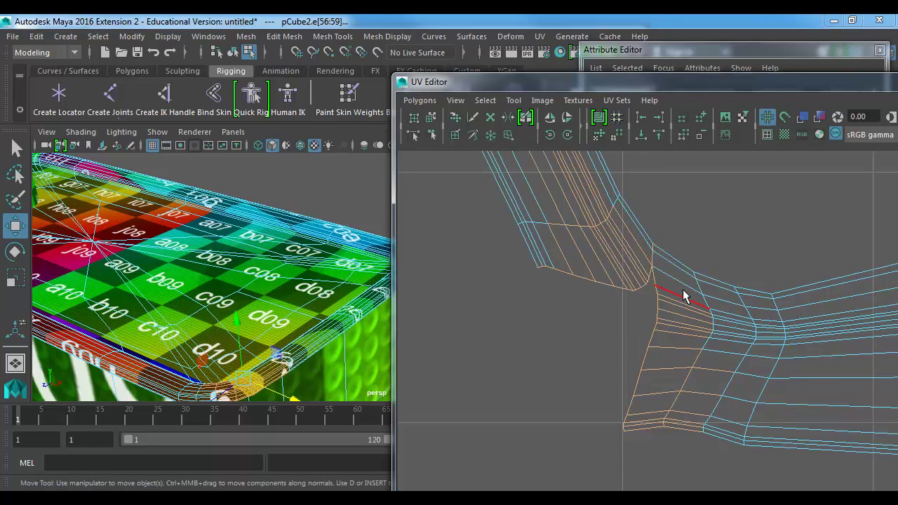
pyautogui.press('g')
pyautogui.hotkey('ctrl', 'z')
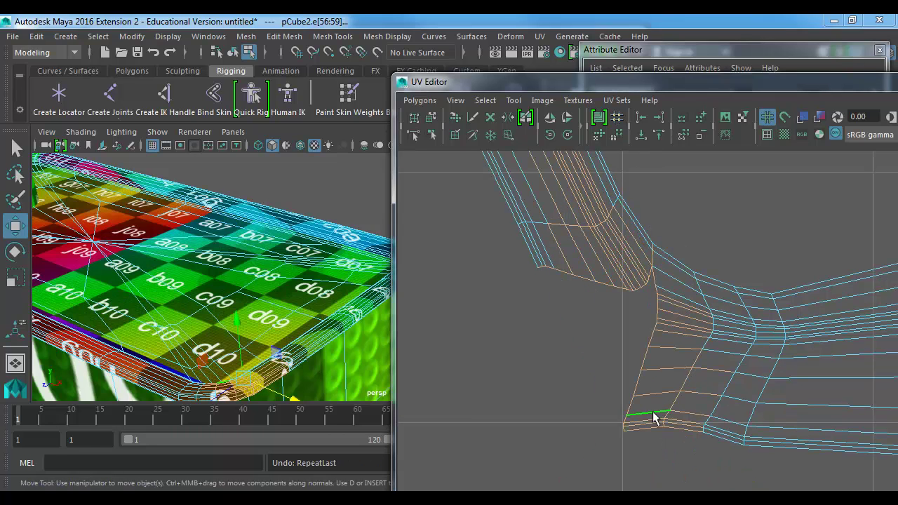
# Adjust the edge selection at the lower-left corner and move and sew its open borders together.
pyautogui.keyDown('shift'); pyautogui.click(653, 412); pyautogui.keyUp('shift')
pyautogui.press('g')
pyautogui.keyDown('alt'); pyautogui.moveTo(744, 333); pyautogui.dragTo(597, 245, button='right'); pyautogui.keyUp('alt')
pyautogui.keyDown('alt'); pyautogui.moveTo(765, 302); pyautogui.dragTo(405, 181, button='right'); pyautogui.keyUp('alt')
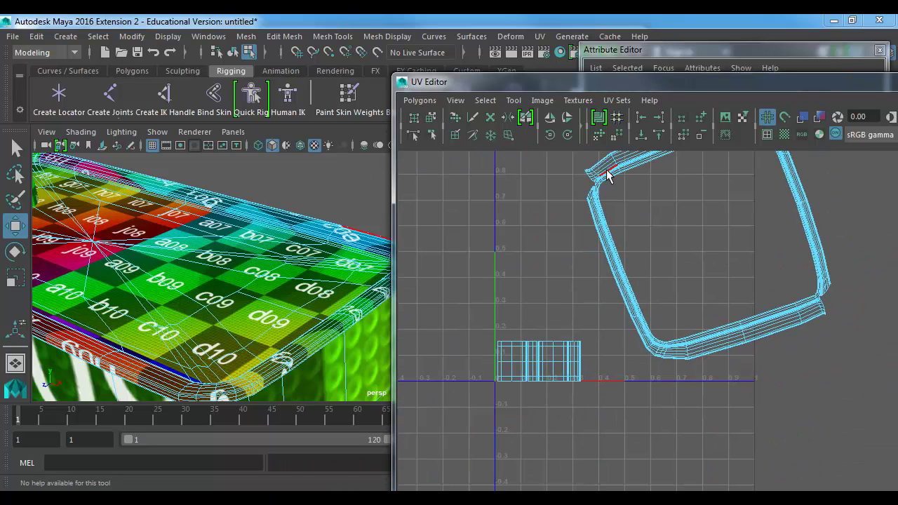
# Select the whole cut-and-sewn rim shell and unfold it into two bent strips.
pyautogui.moveTo(607, 171); pyautogui.dragTo(578, 162, button='right')
pyautogui.moveTo(599, 175); pyautogui.dragTo(605, 225)
pyautogui.click(428, 103)
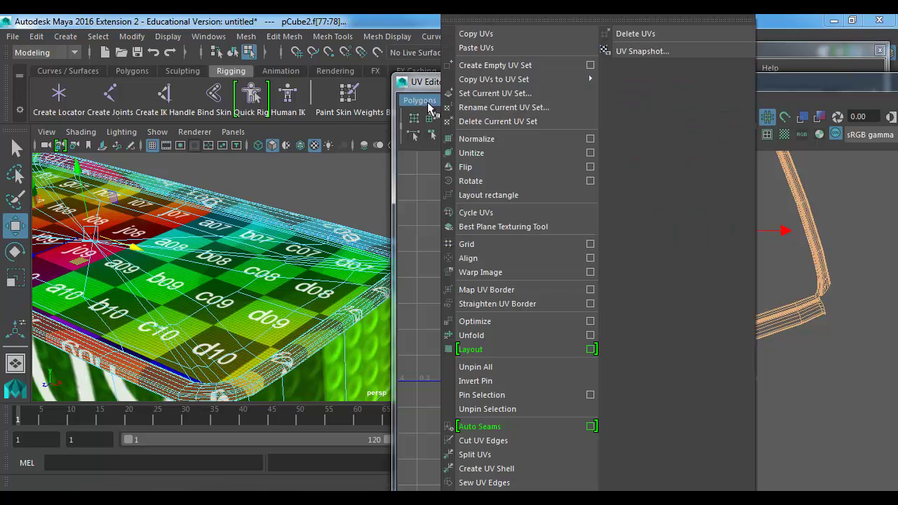
pyautogui.click(487, 335)
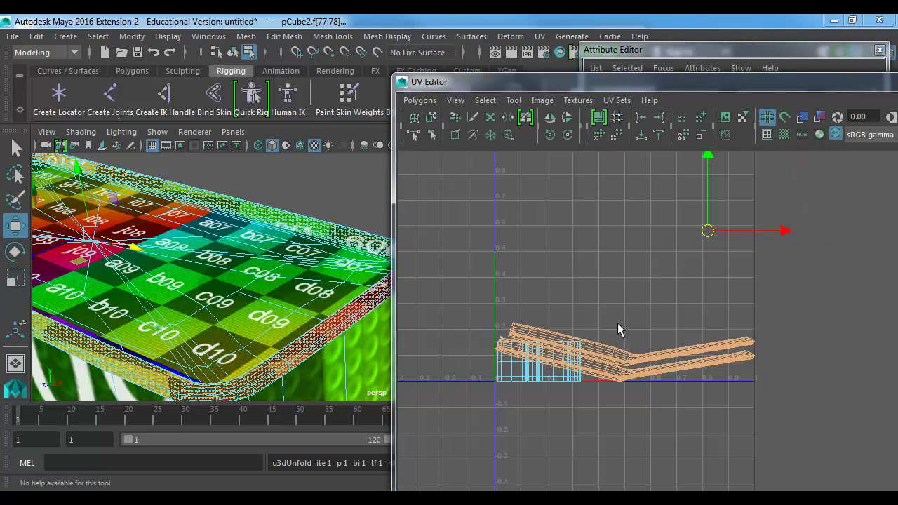
pyautogui.keyDown('alt'); pyautogui.moveTo(272, 345); pyautogui.dragTo(254, 301); pyautogui.keyUp('alt')
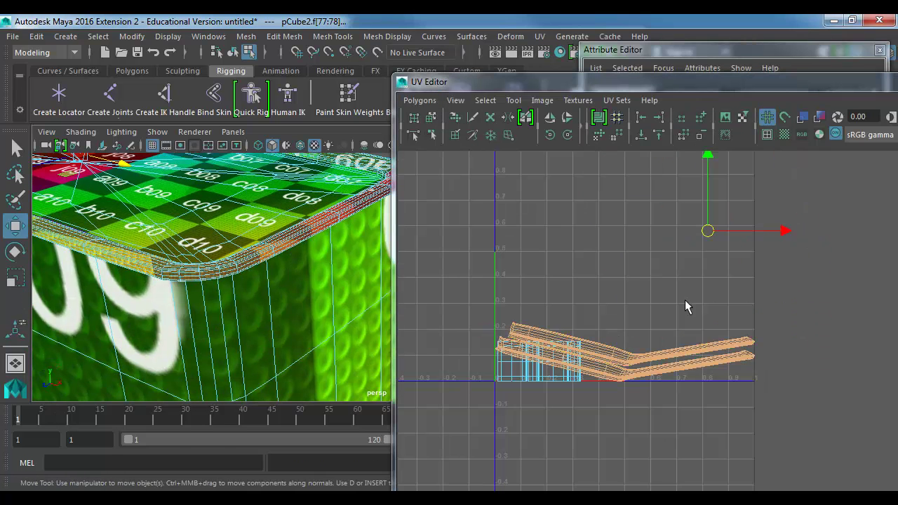
# Move the two bent rim strips clear of the body shell and cut their UV edges across the bends.
pyautogui.moveTo(710, 279); pyautogui.dragTo(709, 249, button='middle')
pyautogui.keyDown('alt'); pyautogui.moveTo(561, 319); pyautogui.dragTo(655, 372, button='right'); pyautogui.keyUp('alt')
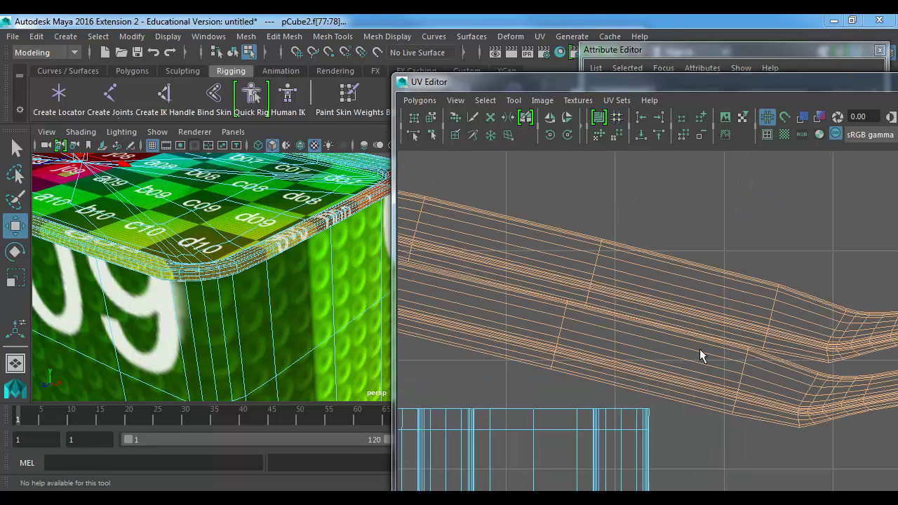
pyautogui.keyDown('alt'); pyautogui.moveTo(706, 315); pyautogui.dragTo(483, 286, button='middle'); pyautogui.keyUp('alt')
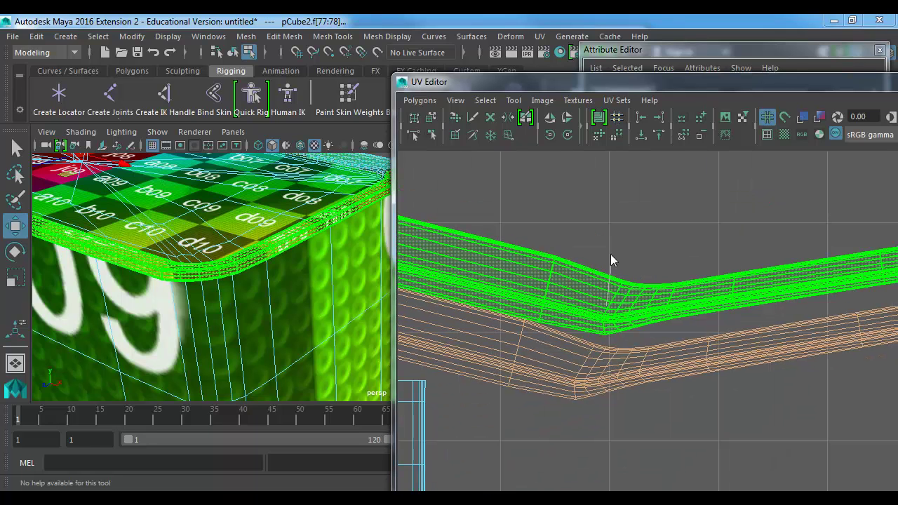
pyautogui.press('F10')
pyautogui.click(635, 304)
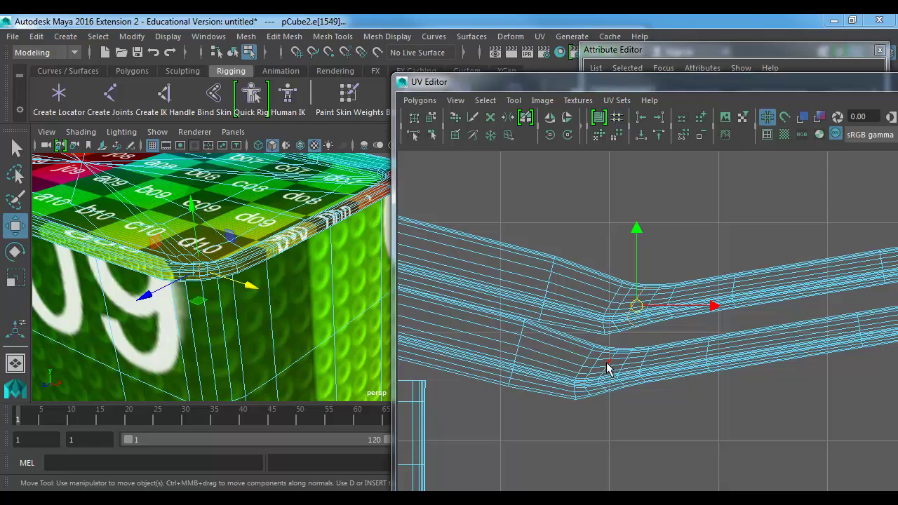
pyautogui.click(421, 104)
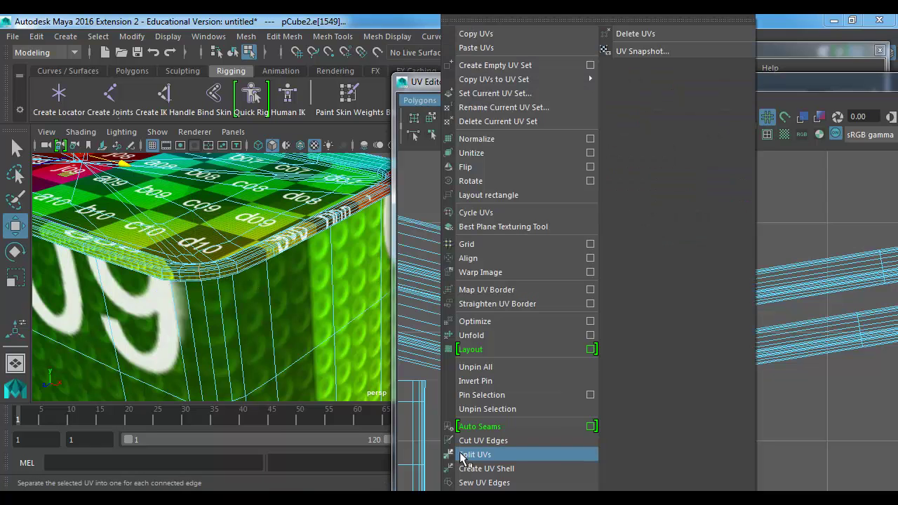
pyautogui.click(484, 439)
# Select all the cut rim strips as shells and unfold them.
pyautogui.scroll(-3, 441, 185)
pyautogui.moveTo(667, 303); pyautogui.dragTo(635, 276, button='right')
pyautogui.moveTo(677, 293); pyautogui.dragTo(768, 365)
pyautogui.click(421, 101)
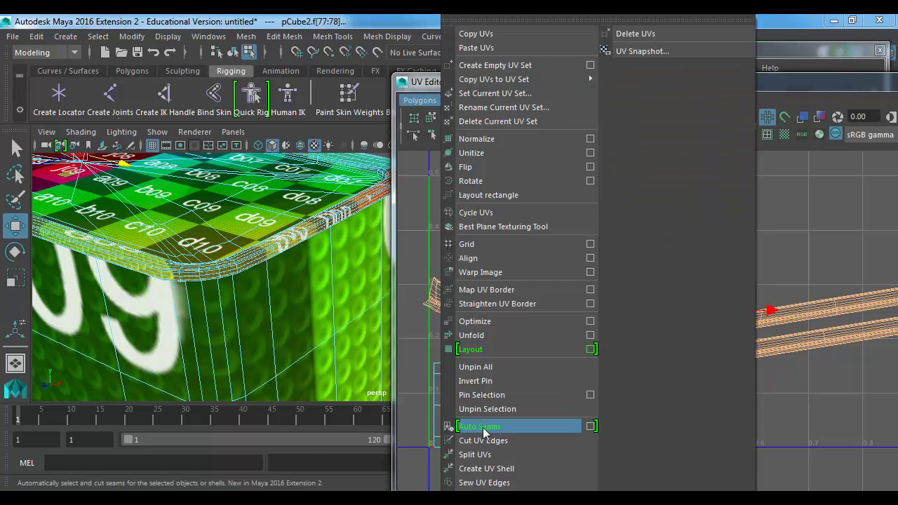
pyautogui.click(501, 348)
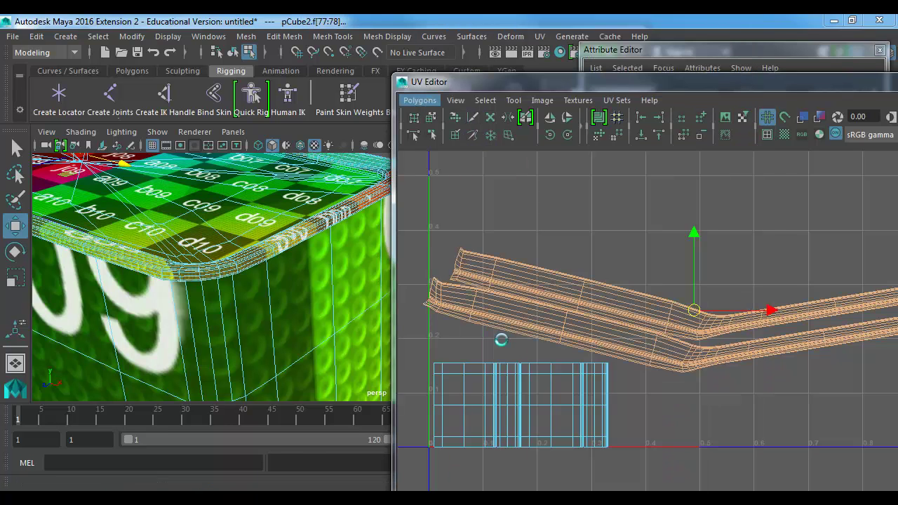
# Try enlarging the four unfolded rim strips, inspect the texture scale along the rim, and undo the scaling.
pyautogui.keyDown('alt'); pyautogui.moveTo(764, 351); pyautogui.dragTo(730, 319, button='middle'); pyautogui.keyUp('alt')
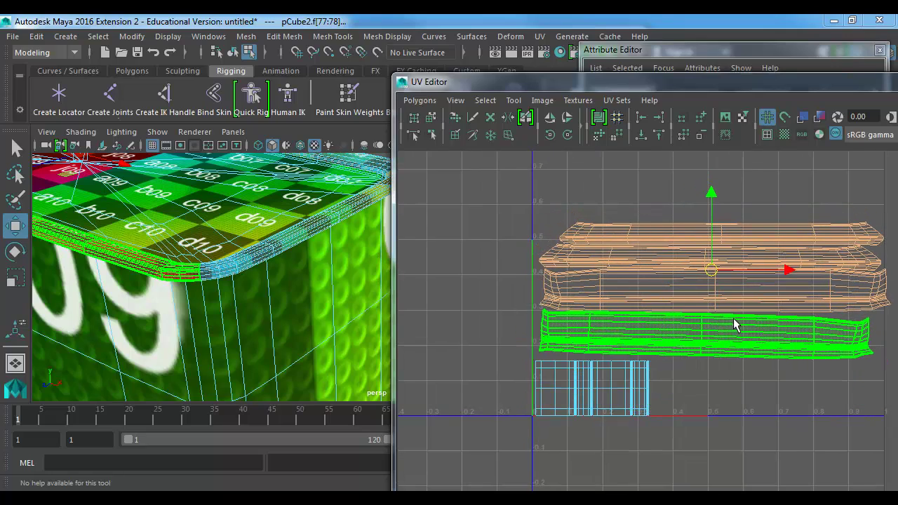
pyautogui.moveTo(479, 301); pyautogui.dragTo(691, 330, button='middle')
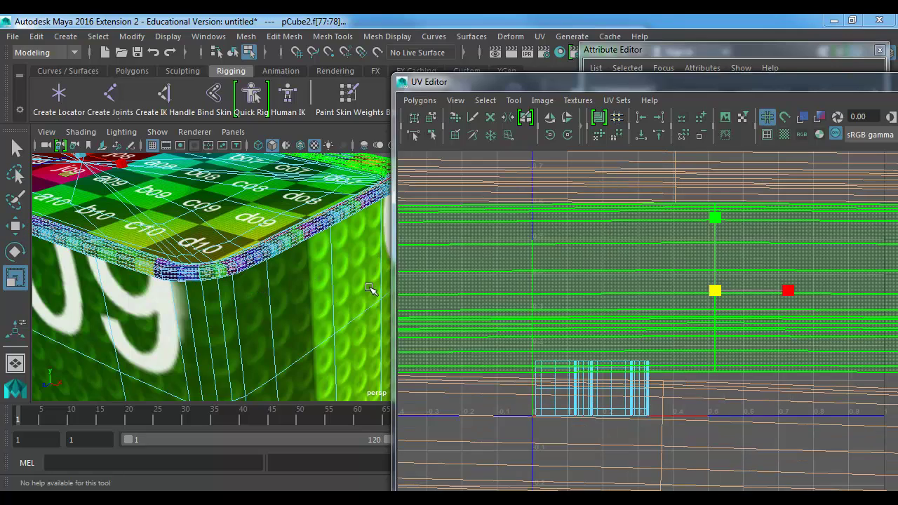
pyautogui.keyDown('alt'); pyautogui.moveTo(149, 244); pyautogui.dragTo(247, 286, button='middle'); pyautogui.keyUp('alt')
pyautogui.keyDown('alt'); pyautogui.moveTo(247, 286); pyautogui.dragTo(390, 317, button='right'); pyautogui.keyUp('alt')
pyautogui.keyDown('alt'); pyautogui.moveTo(390, 317); pyautogui.dragTo(331, 296, button='middle'); pyautogui.keyUp('alt')
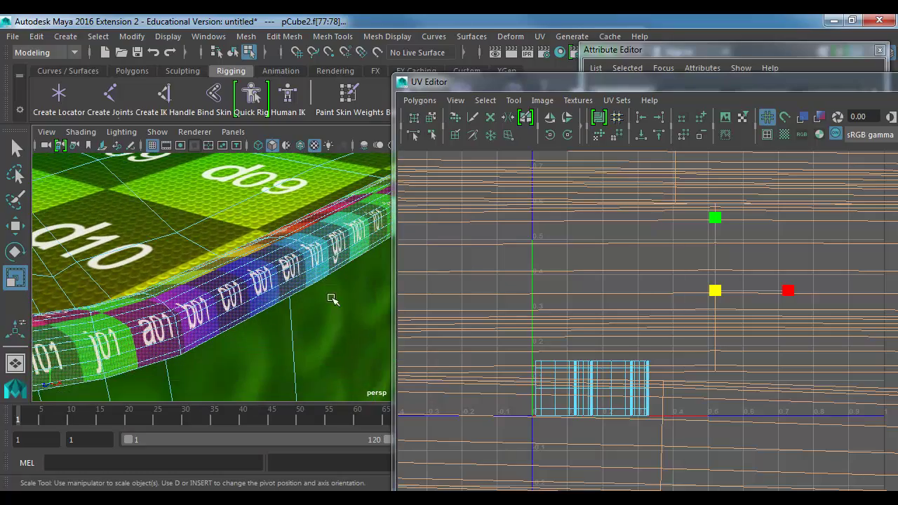
pyautogui.moveTo(702, 313); pyautogui.dragTo(813, 338, button='middle')
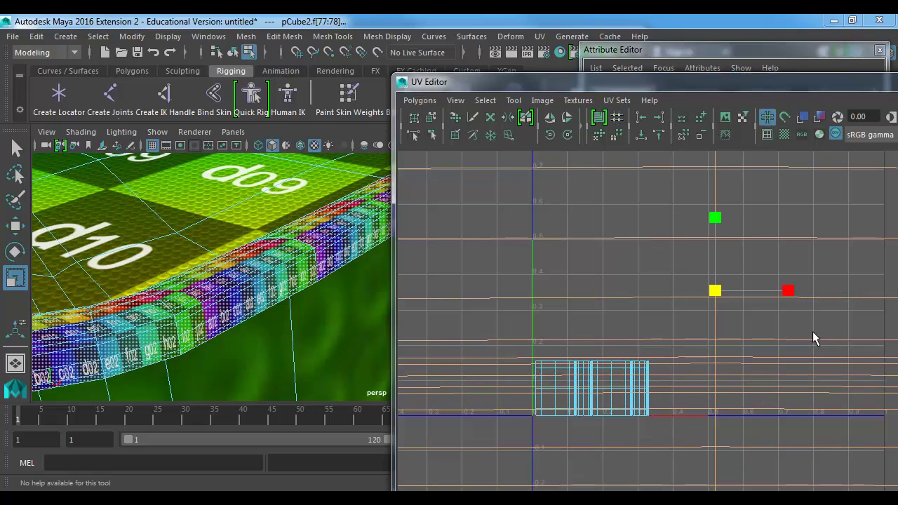
pyautogui.hotkey('ctrl', 'z')
pyautogui.hotkey('ctrl', 'z')
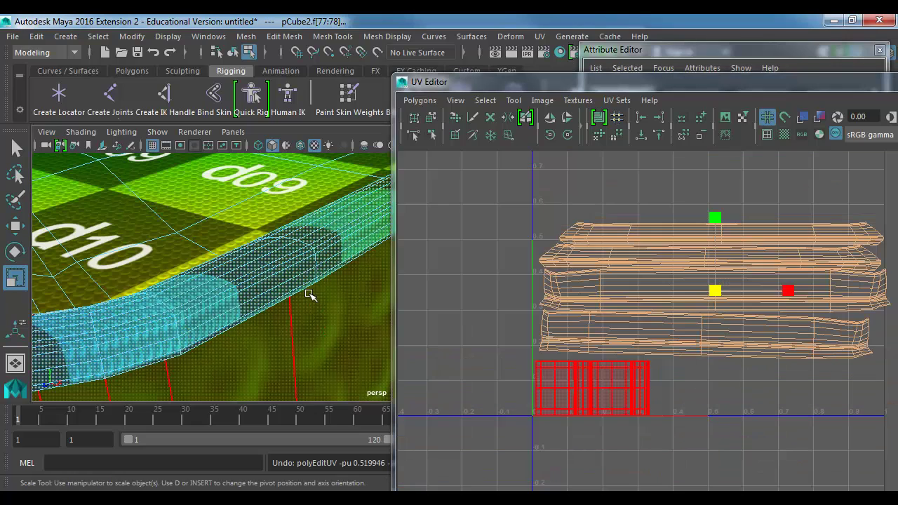
# Select the two rectangular cap shells and move them above the unfolded rim strips.
pyautogui.scroll(-8, 309, 296)
pyautogui.keyDown('alt'); pyautogui.moveTo(352, 281); pyautogui.dragTo(348, 221); pyautogui.keyUp('alt')
pyautogui.keyDown('alt'); pyautogui.moveTo(883, 378); pyautogui.dragTo(554, 281, button='right'); pyautogui.keyUp('alt')
pyautogui.keyDown('alt'); pyautogui.moveTo(564, 272); pyautogui.dragTo(731, 270, button='middle'); pyautogui.keyUp('alt')
pyautogui.click(629, 242)
pyautogui.click(690, 348)
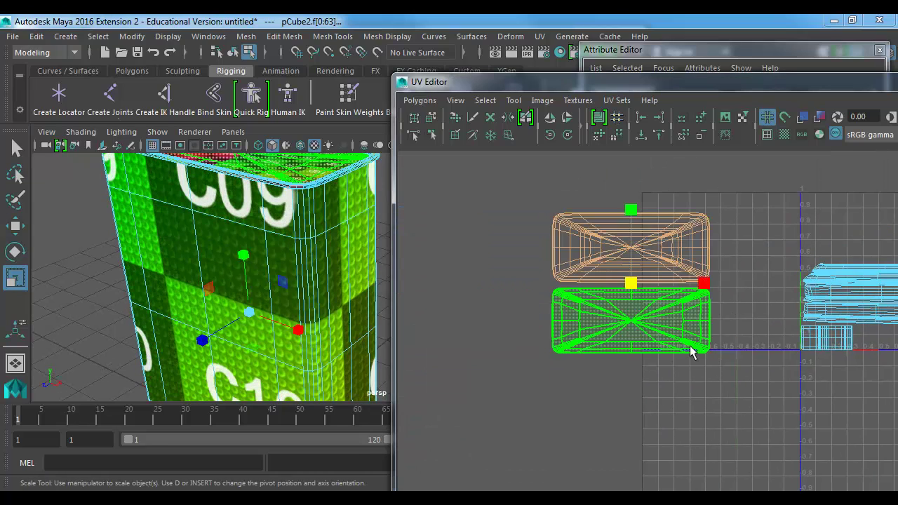
pyautogui.keyDown('alt'); pyautogui.moveTo(734, 318); pyautogui.dragTo(657, 358, button='middle'); pyautogui.keyUp('alt')
pyautogui.press('w')
pyautogui.moveTo(567, 354); pyautogui.dragTo(815, 269, button='middle')
# Select all the arranged shells and display the model in wireframe to identify the part still missing from the layout.
pyautogui.click(846, 361)
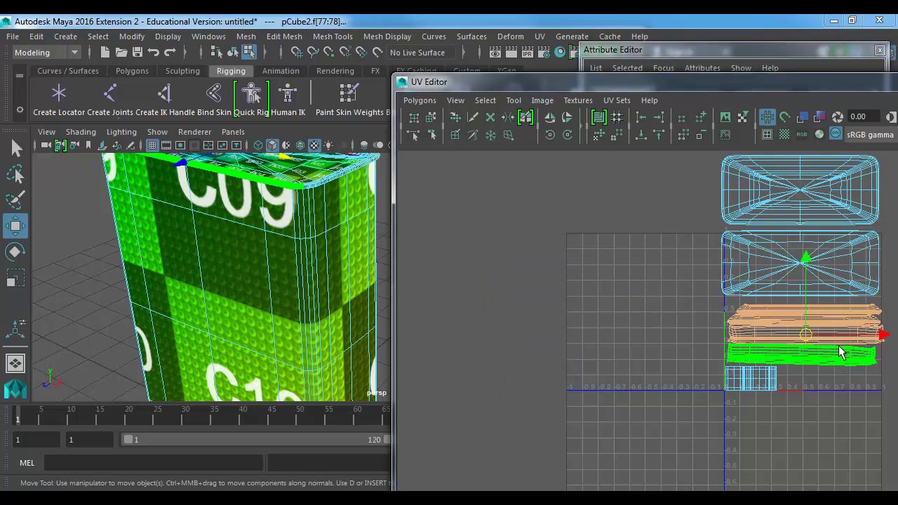
pyautogui.scroll(-2, 723, 311)
pyautogui.keyDown('alt'); pyautogui.moveTo(724, 310); pyautogui.dragTo(536, 306, button='middle'); pyautogui.keyUp('alt')
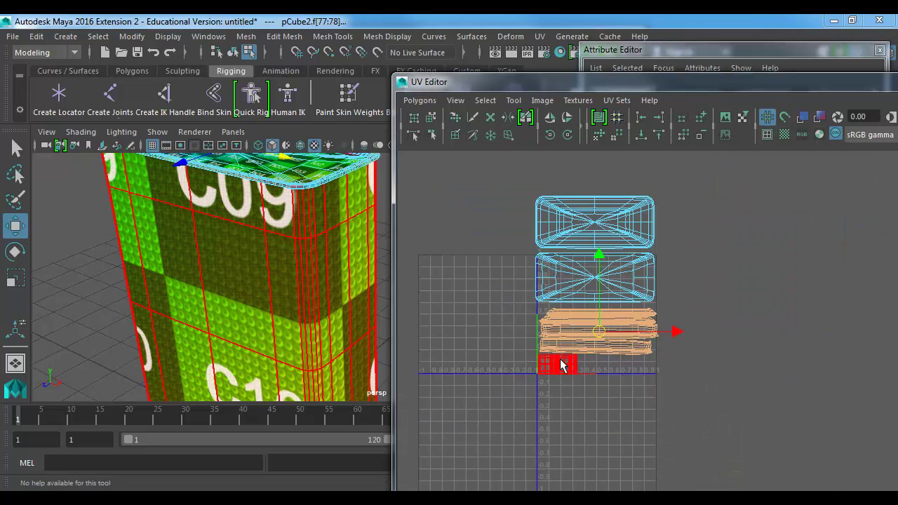
pyautogui.moveTo(696, 172); pyautogui.dragTo(695, 174)
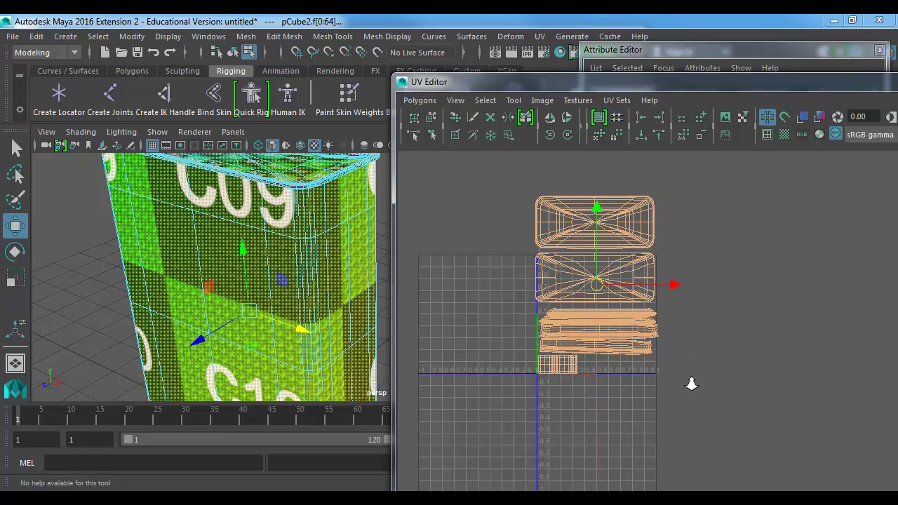
pyautogui.scroll(-3, 691, 384)
pyautogui.keyDown('alt'); pyautogui.moveTo(338, 332); pyautogui.dragTo(357, 286, button='middle'); pyautogui.keyUp('alt')
pyautogui.keyDown('alt'); pyautogui.moveTo(327, 313); pyautogui.dragTo(299, 289); pyautogui.keyUp('alt')
pyautogui.press('4')
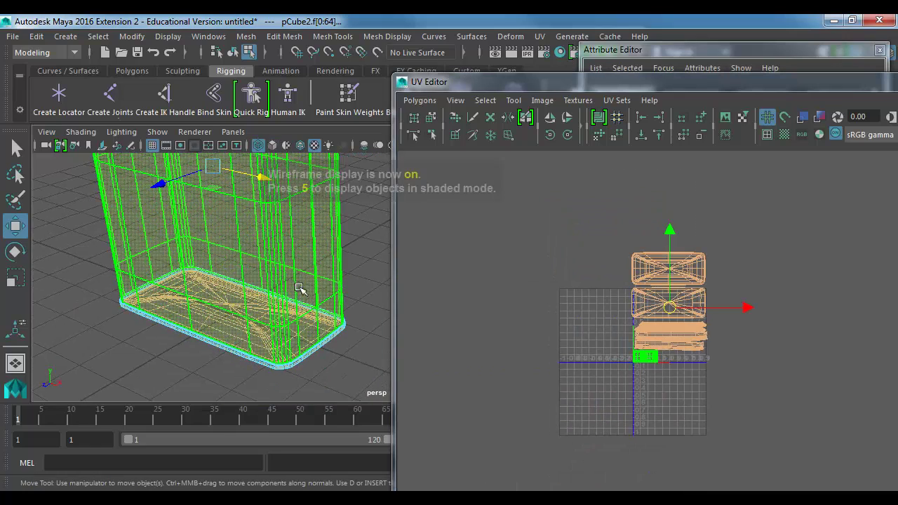
pyautogui.keyDown('alt'); pyautogui.moveTo(322, 355); pyautogui.dragTo(326, 319); pyautogui.keyUp('alt')
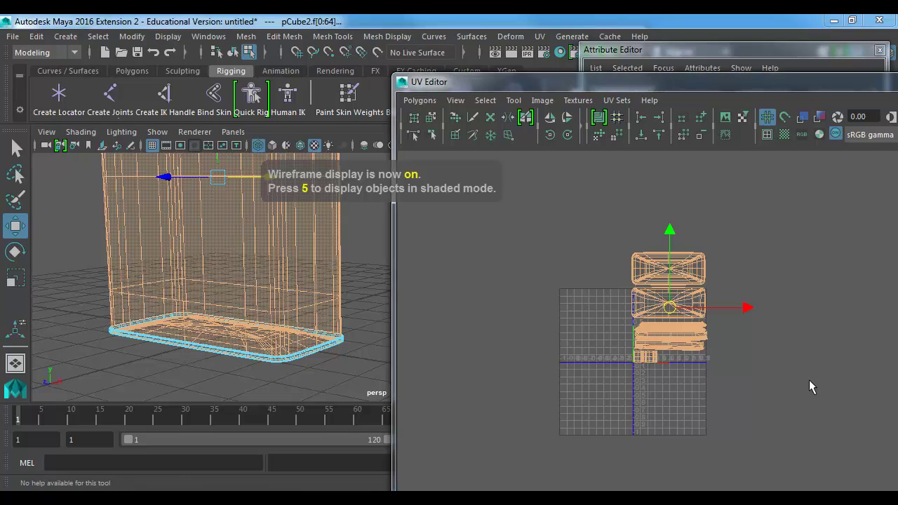
# Select the oversized bottom rim shells, scale them down and move them to the upper edge of the cap shells.
pyautogui.keyDown('alt'); pyautogui.moveTo(809, 379); pyautogui.dragTo(675, 324, button='right'); pyautogui.keyUp('alt')
pyautogui.keyDown('alt'); pyautogui.moveTo(731, 293); pyautogui.dragTo(690, 382, button='middle'); pyautogui.keyUp('alt')
pyautogui.keyDown('alt'); pyautogui.moveTo(690, 383); pyautogui.dragTo(515, 317, button='right'); pyautogui.keyUp('alt')
pyautogui.moveTo(516, 317); pyautogui.dragTo(596, 266)
pyautogui.press('r')
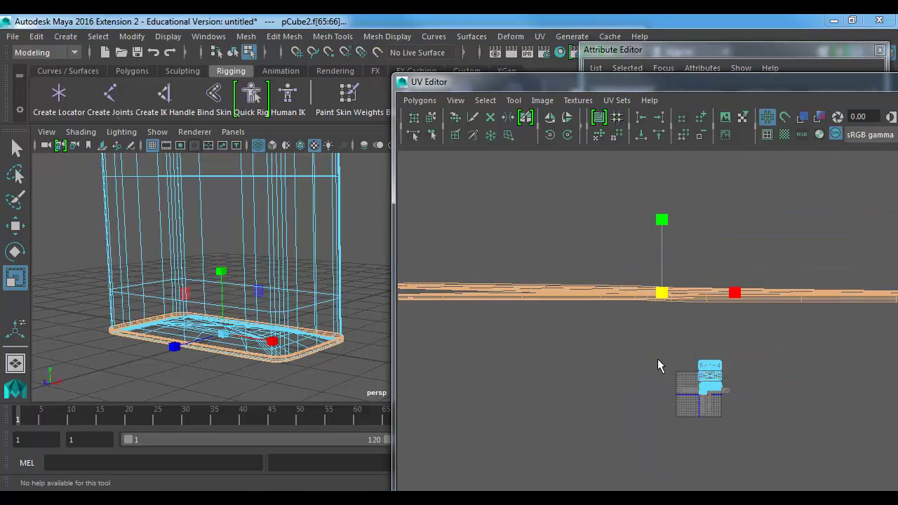
pyautogui.moveTo(657, 358); pyautogui.dragTo(610, 377, button='middle')
pyautogui.press('w')
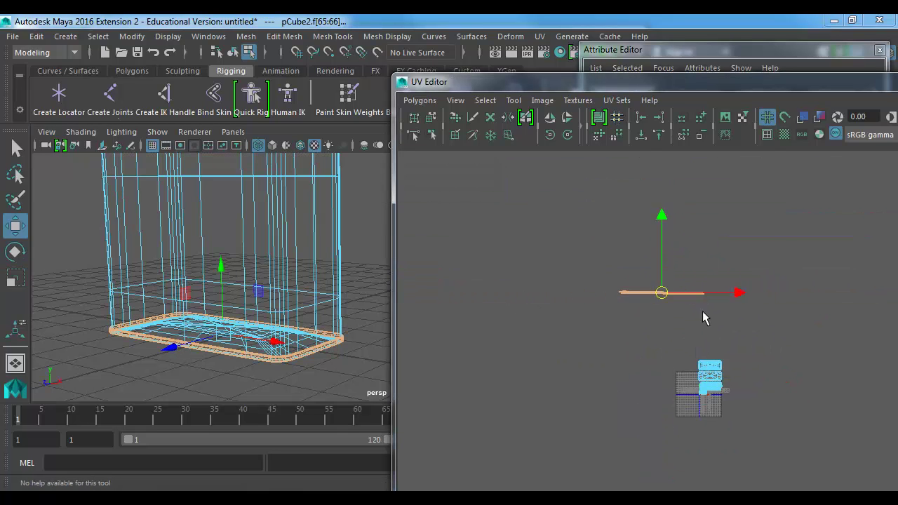
pyautogui.moveTo(703, 312); pyautogui.dragTo(742, 378, button='middle')
# Select the crosswise edges at the middle of the bottom rim shells and cut the UVs along them.
pyautogui.keyDown('alt'); pyautogui.moveTo(749, 378); pyautogui.dragTo(867, 421, button='right'); pyautogui.keyUp('alt')
pyautogui.keyDown('alt'); pyautogui.moveTo(716, 389); pyautogui.dragTo(553, 306, button='middle'); pyautogui.keyUp('alt')
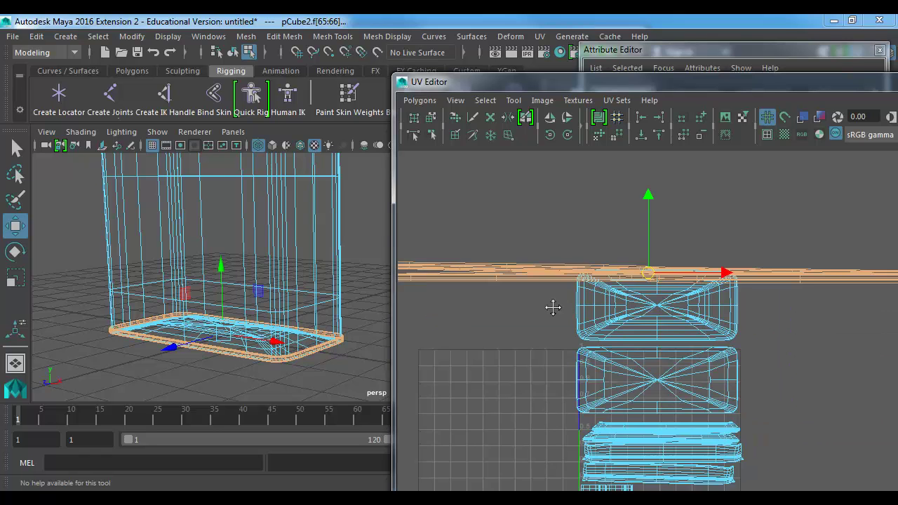
pyautogui.keyDown('alt'); pyautogui.moveTo(596, 234); pyautogui.dragTo(695, 316, button='right'); pyautogui.keyUp('alt')
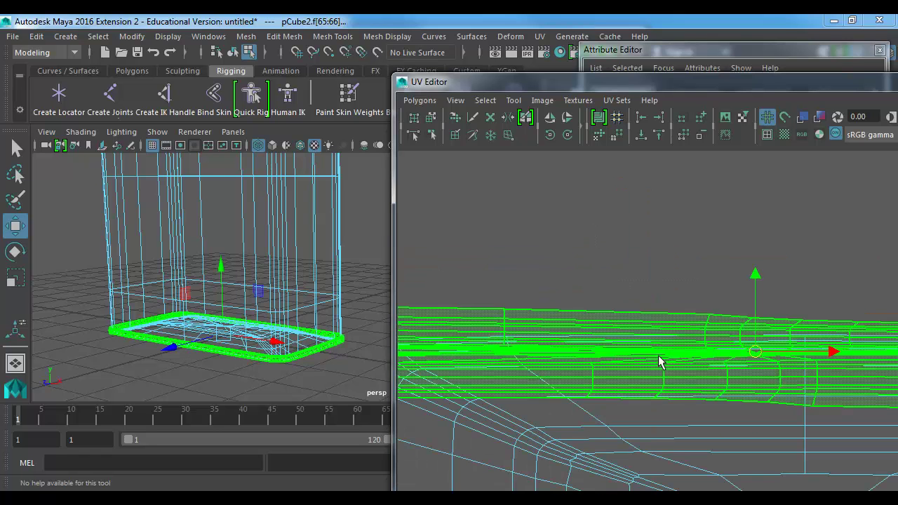
pyautogui.moveTo(696, 387); pyautogui.dragTo(581, 267, button='middle')
pyautogui.moveTo(582, 266); pyautogui.dragTo(587, 213, button='right')
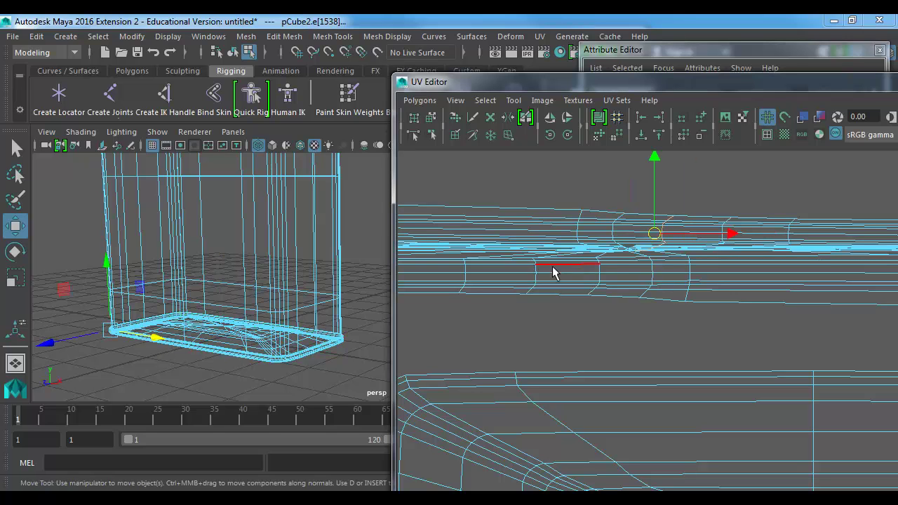
pyautogui.keyDown('alt'); pyautogui.moveTo(525, 271); pyautogui.dragTo(547, 285, button='middle'); pyautogui.keyUp('alt')
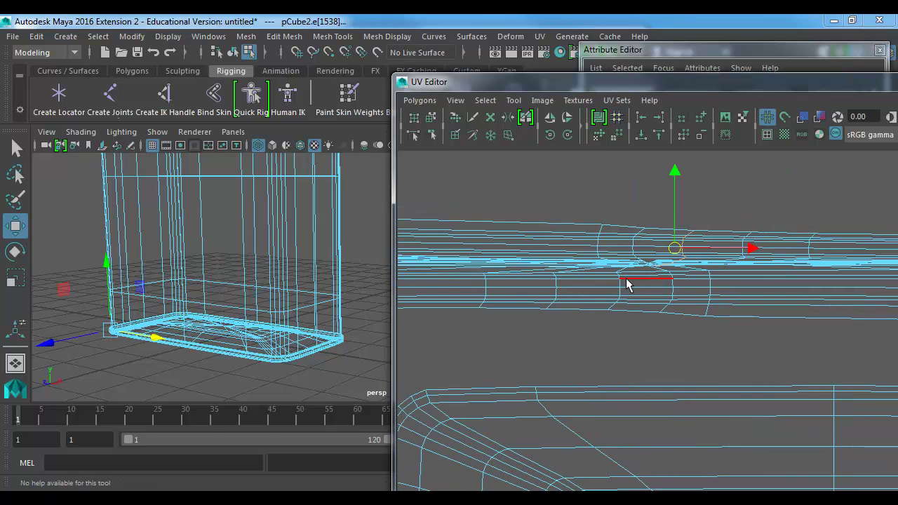
pyautogui.click(620, 285)
pyautogui.keyDown('shift'); pyautogui.moveTo(500, 162); pyautogui.dragTo(502, 439, button='right'); pyautogui.keyUp('shift')
# Select the whole cut bottom rim as shells and unfold it.
pyautogui.keyDown('alt'); pyautogui.moveTo(775, 346); pyautogui.dragTo(650, 285, button='right'); pyautogui.keyUp('alt')
pyautogui.keyDown('alt'); pyautogui.moveTo(650, 285); pyautogui.dragTo(603, 238, button='middle'); pyautogui.keyUp('alt')
pyautogui.moveTo(611, 256); pyautogui.dragTo(580, 238, button='right')
pyautogui.moveTo(629, 234); pyautogui.dragTo(737, 282)
pyautogui.click(424, 102)
pyautogui.keyDown('shift'); pyautogui.moveTo(474, 475); pyautogui.dragTo(505, 331, button='right'); pyautogui.keyUp('shift')
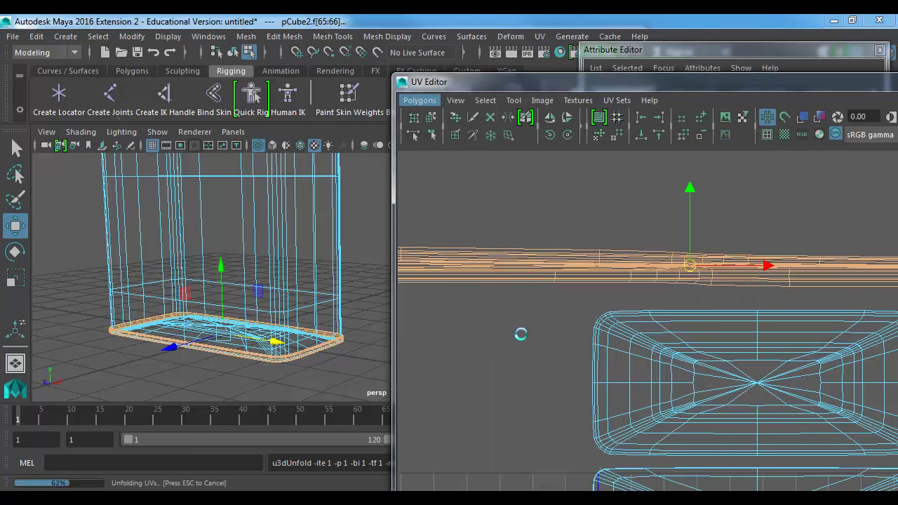
# Move the two bent bottom rim strips to the empty area beside the cap shells.
pyautogui.keyDown('alt'); pyautogui.moveTo(766, 363); pyautogui.dragTo(315, 230, button='right'); pyautogui.keyUp('alt')
pyautogui.keyDown('alt'); pyautogui.moveTo(607, 360); pyautogui.dragTo(533, 249, button='middle'); pyautogui.keyUp('alt')
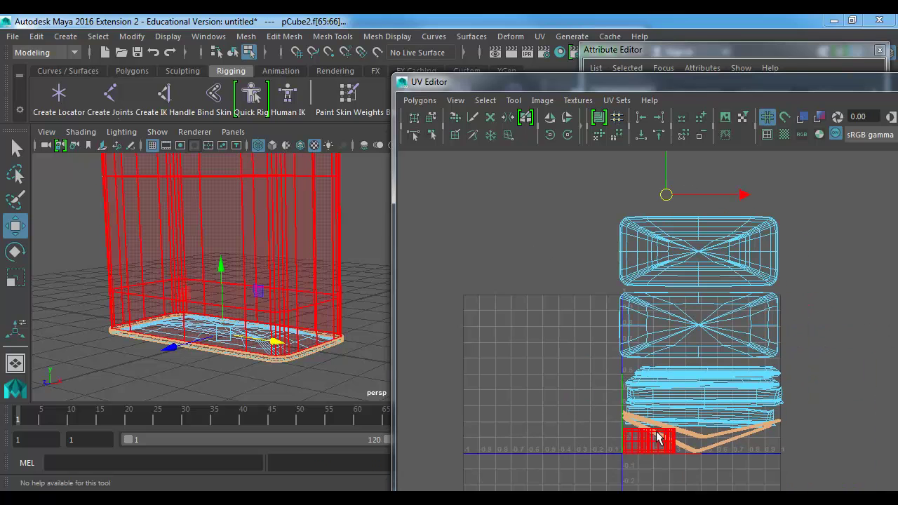
pyautogui.moveTo(691, 448); pyautogui.dragTo(526, 310, button='middle')
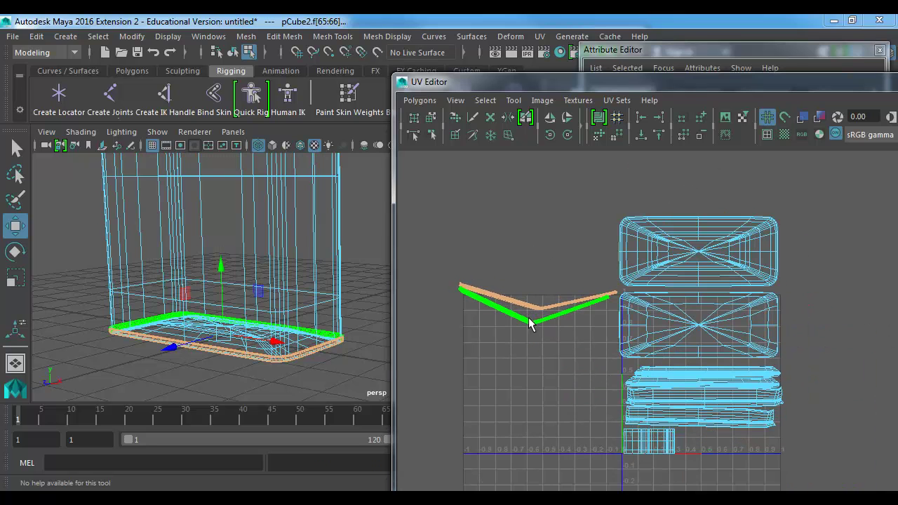
# Select the crosswise edges at the bends of both bottom rim strips and cut the UVs there.
pyautogui.keyDown('alt'); pyautogui.moveTo(475, 257); pyautogui.dragTo(595, 366, button='right'); pyautogui.keyUp('alt')
pyautogui.keyDown('alt'); pyautogui.moveTo(740, 312); pyautogui.dragTo(651, 290, button='middle'); pyautogui.keyUp('alt')
pyautogui.scroll(2, 712, 376)
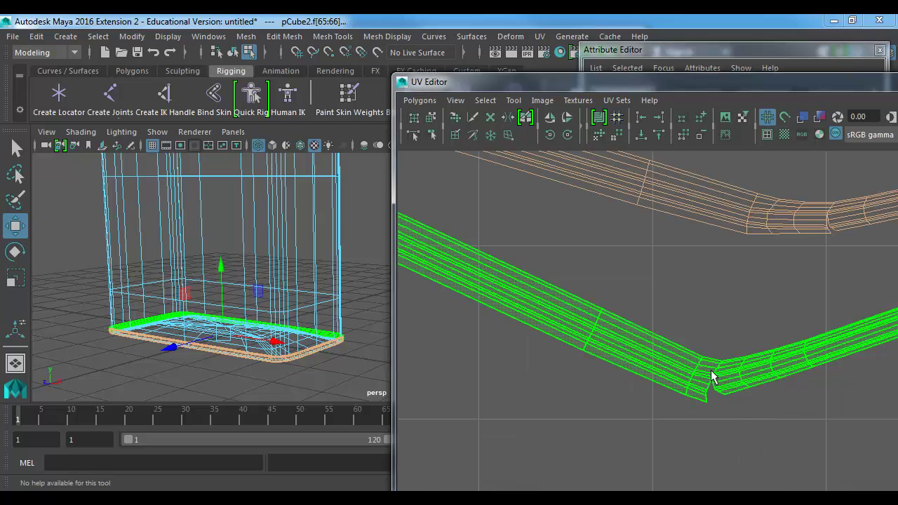
pyautogui.scroll(2, 694, 348)
pyautogui.keyDown('alt'); pyautogui.moveTo(765, 423); pyautogui.dragTo(766, 370, button='middle'); pyautogui.keyUp('alt')
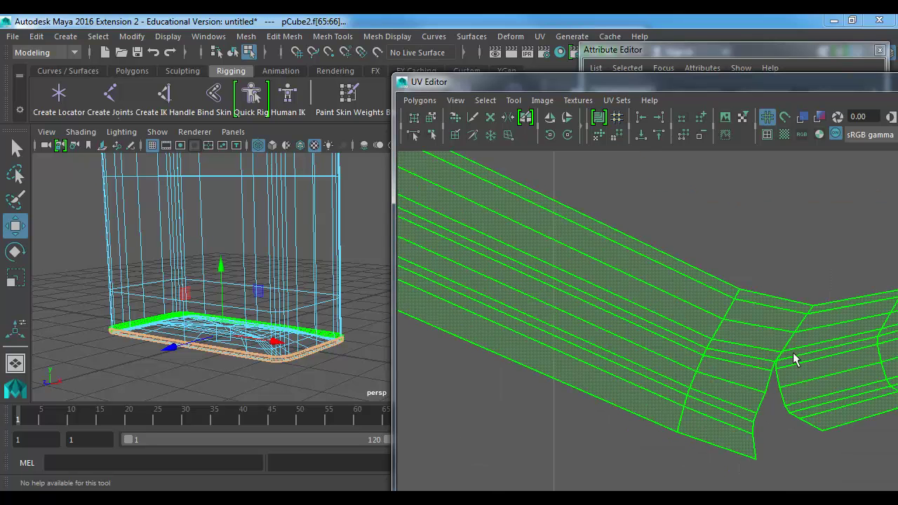
pyautogui.moveTo(794, 358); pyautogui.dragTo(792, 338, button='right')
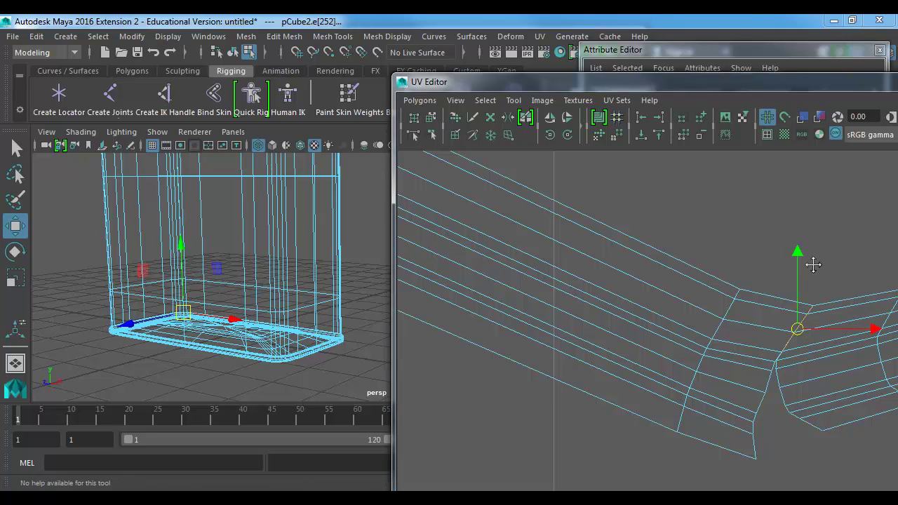
pyautogui.keyDown('alt'); pyautogui.moveTo(852, 217); pyautogui.dragTo(587, 483, button='middle'); pyautogui.keyUp('alt')
pyautogui.keyDown('alt'); pyautogui.moveTo(743, 281); pyautogui.dragTo(568, 474, button='middle'); pyautogui.keyUp('alt')
pyautogui.keyDown('alt'); pyautogui.moveTo(674, 390); pyautogui.dragTo(495, 467, button='middle'); pyautogui.keyUp('alt')
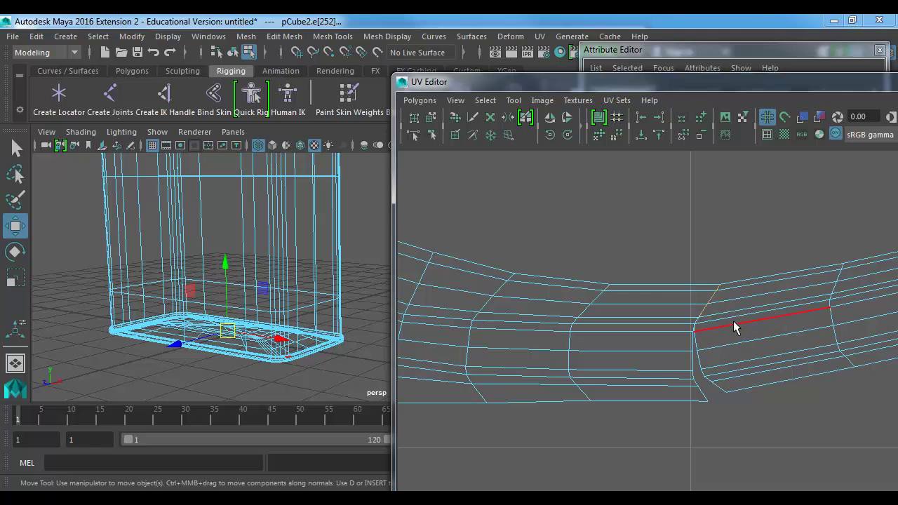
pyautogui.scroll(3, 734, 326)
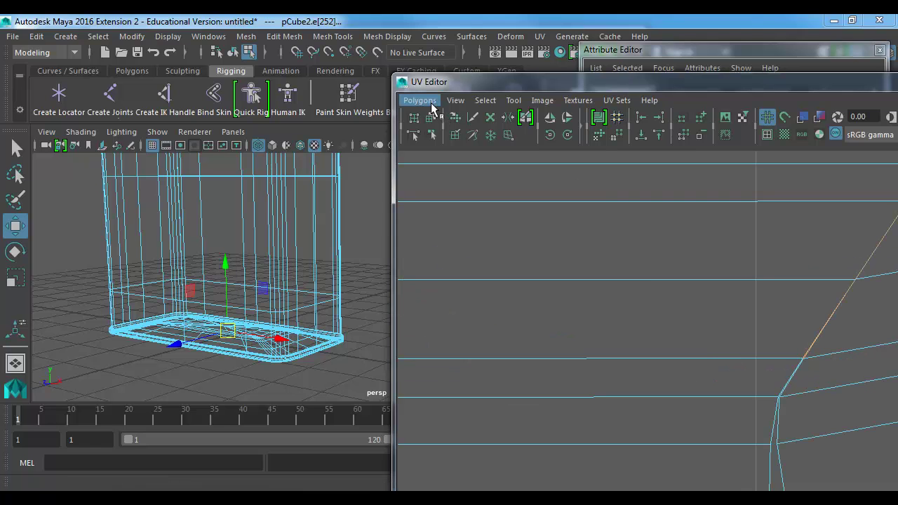
pyautogui.click(432, 106)
pyautogui.click(499, 440)
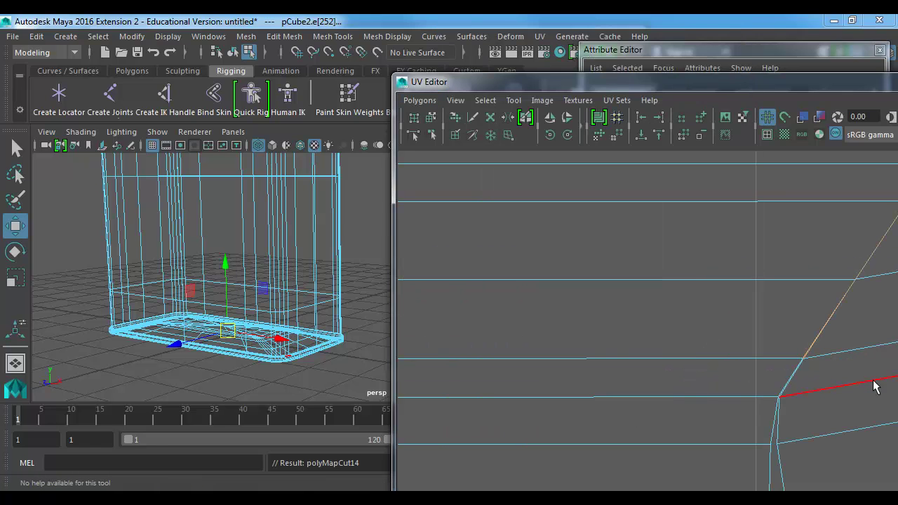
# Select all the cut bottom rim strips as shells and unfold them again.
pyautogui.scroll(-5, 875, 387)
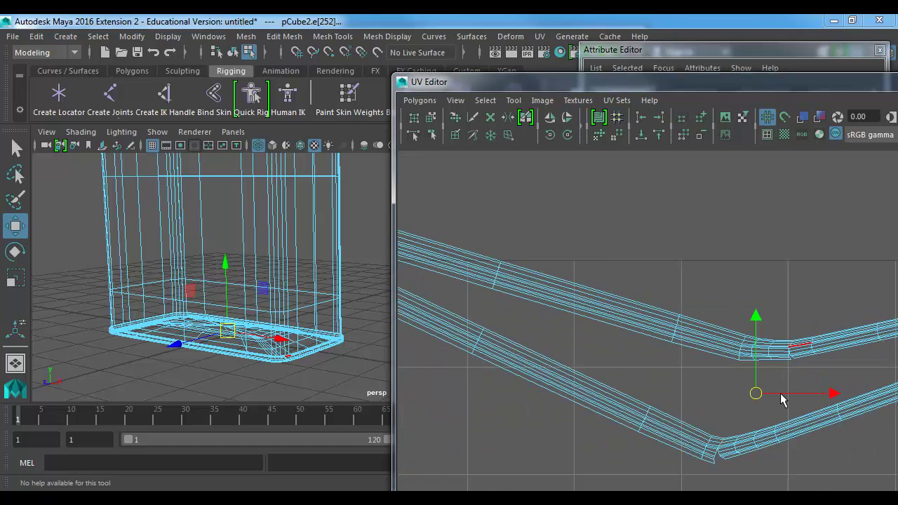
pyautogui.keyDown('alt'); pyautogui.moveTo(783, 399); pyautogui.dragTo(722, 341, button='middle'); pyautogui.keyUp('alt')
pyautogui.rightClick(636, 284)
pyautogui.click(604, 264)
pyautogui.moveTo(625, 250); pyautogui.dragTo(745, 395)
pyautogui.click(419, 100)
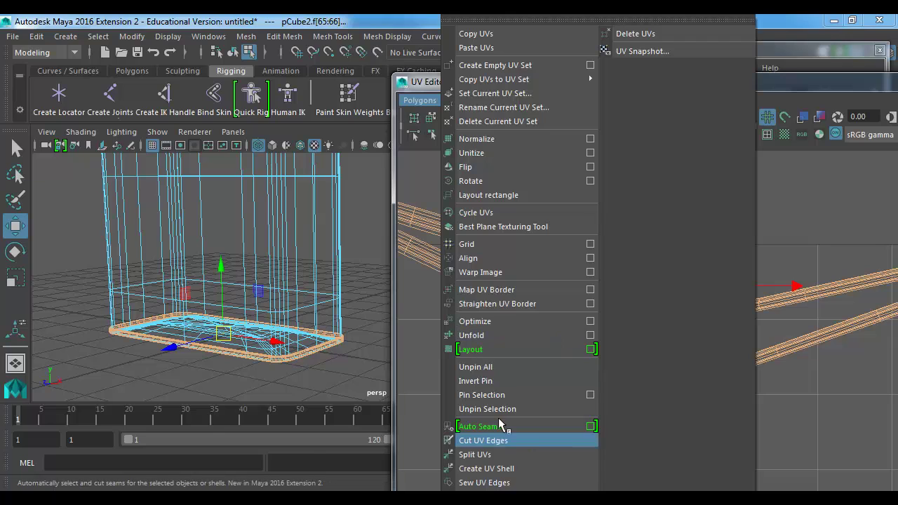
pyautogui.click(491, 336)
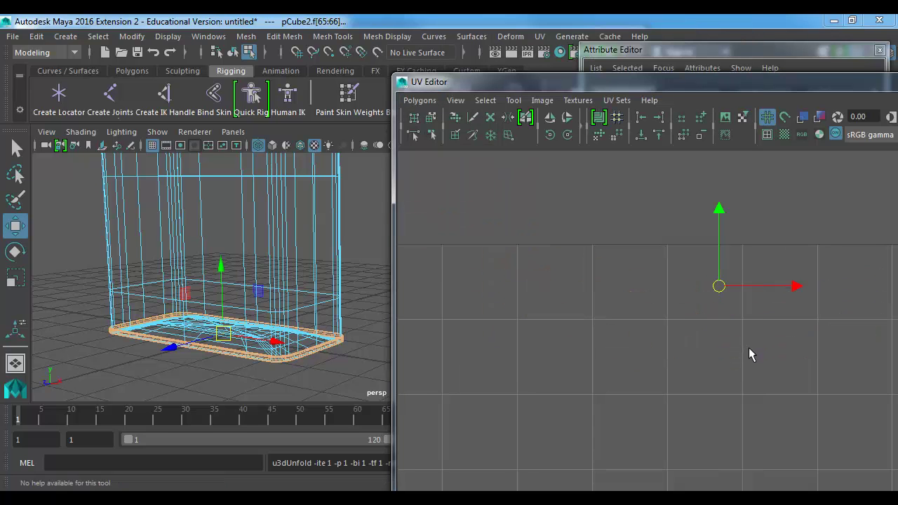
# Move the unfolded bottom rim strips as a group to the empty UV area below the body shell.
pyautogui.keyDown('alt'); pyautogui.moveTo(759, 371); pyautogui.dragTo(649, 305, button='right'); pyautogui.keyUp('alt')
pyautogui.keyDown('alt'); pyautogui.moveTo(648, 305); pyautogui.dragTo(291, 181, button='middle'); pyautogui.keyUp('alt')
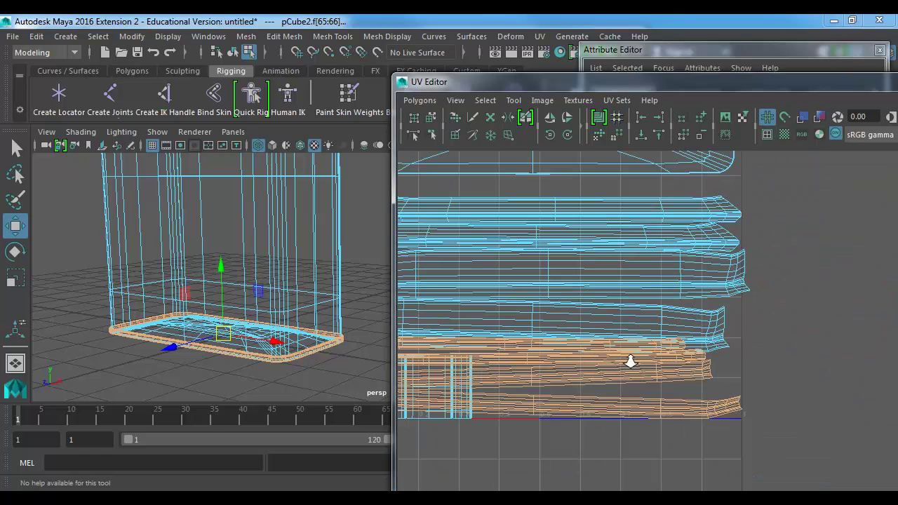
pyautogui.keyDown('alt'); pyautogui.moveTo(629, 361); pyautogui.dragTo(533, 347, button='right'); pyautogui.keyUp('alt')
pyautogui.keyDown('alt'); pyautogui.moveTo(533, 346); pyautogui.dragTo(659, 293, button='middle'); pyautogui.keyUp('alt')
pyautogui.moveTo(568, 288); pyautogui.dragTo(577, 357, button='middle')
pyautogui.moveTo(575, 356); pyautogui.dragTo(580, 366)
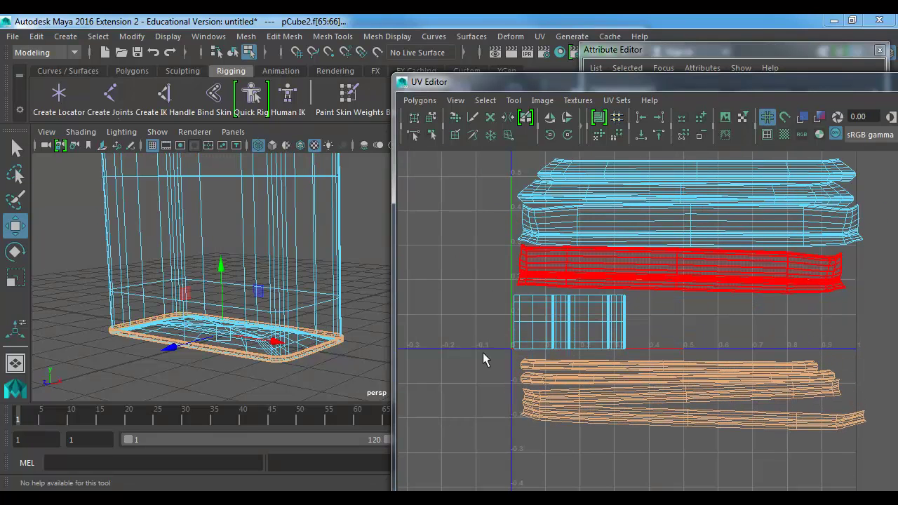
# Show the model with its textures and examine the checker pattern on the bottom, the body and the top rim.
pyautogui.press('6')
pyautogui.keyDown('alt'); pyautogui.moveTo(224, 324); pyautogui.dragTo(311, 338); pyautogui.keyUp('alt')
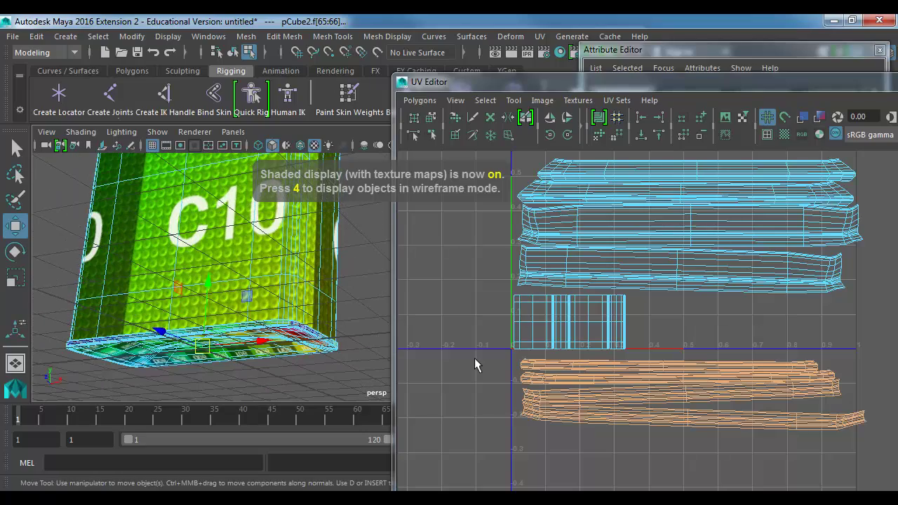
pyautogui.keyDown('alt'); pyautogui.moveTo(260, 237); pyautogui.dragTo(297, 283); pyautogui.keyUp('alt')
pyautogui.keyDown('alt'); pyautogui.moveTo(297, 283); pyautogui.dragTo(299, 325, button='middle'); pyautogui.keyUp('alt')
pyautogui.keyDown('alt'); pyautogui.moveTo(298, 325); pyautogui.dragTo(208, 258, button='right'); pyautogui.keyUp('alt')
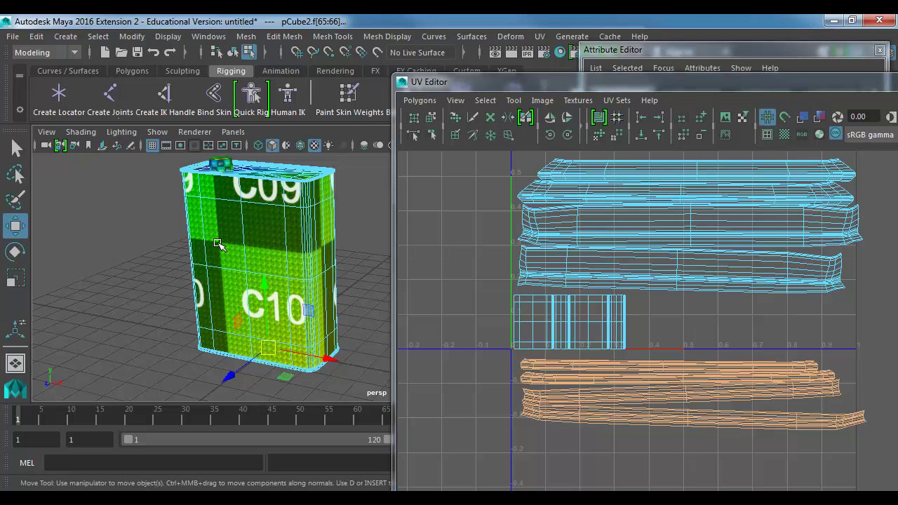
pyautogui.click(222, 242)
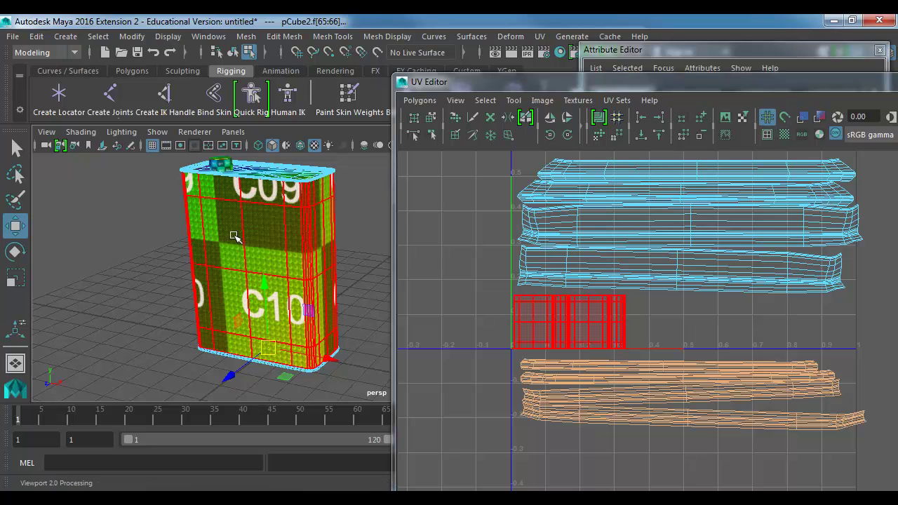
pyautogui.keyDown('alt'); pyautogui.moveTo(238, 251); pyautogui.dragTo(272, 324, button='middle'); pyautogui.keyUp('alt')
pyautogui.keyDown('alt'); pyautogui.moveTo(272, 325); pyautogui.dragTo(337, 372); pyautogui.keyUp('alt')
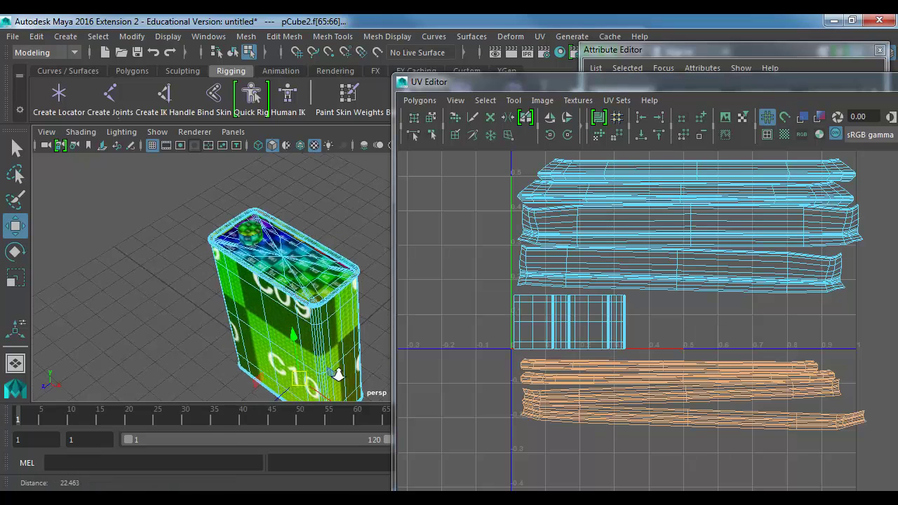
pyautogui.keyDown('alt'); pyautogui.moveTo(337, 372); pyautogui.dragTo(493, 373, button='right'); pyautogui.keyUp('alt')
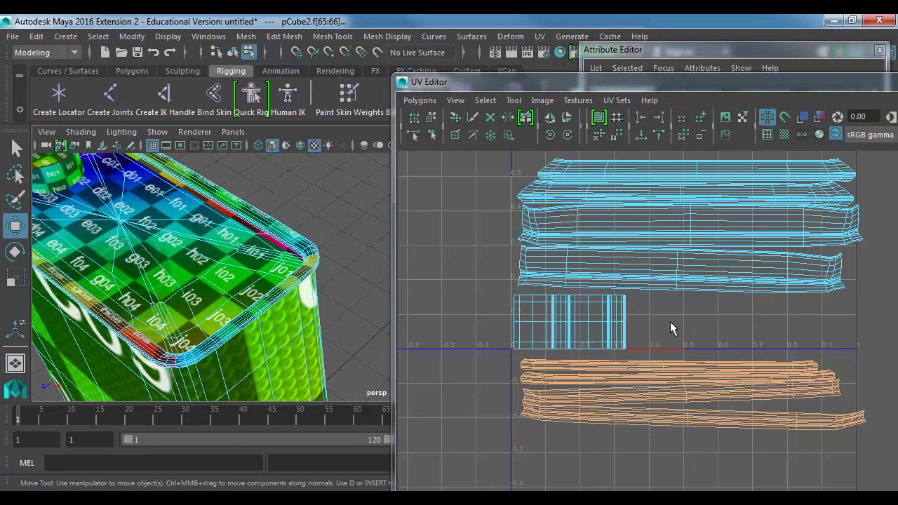
# Select all the top and bottom rim strips as shells and scale them down uniformly, comparing their checkers with the top cap's.
pyautogui.scroll(-4, 693, 377)
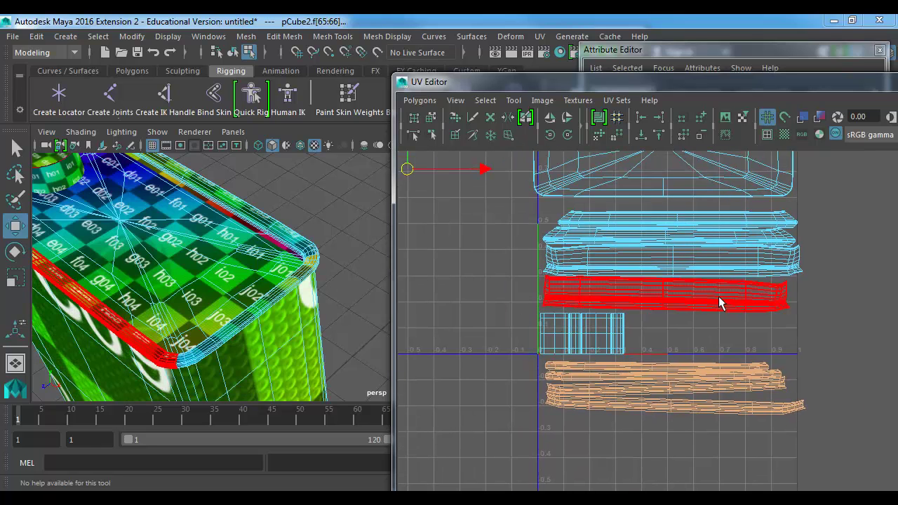
pyautogui.moveTo(703, 216); pyautogui.dragTo(713, 307)
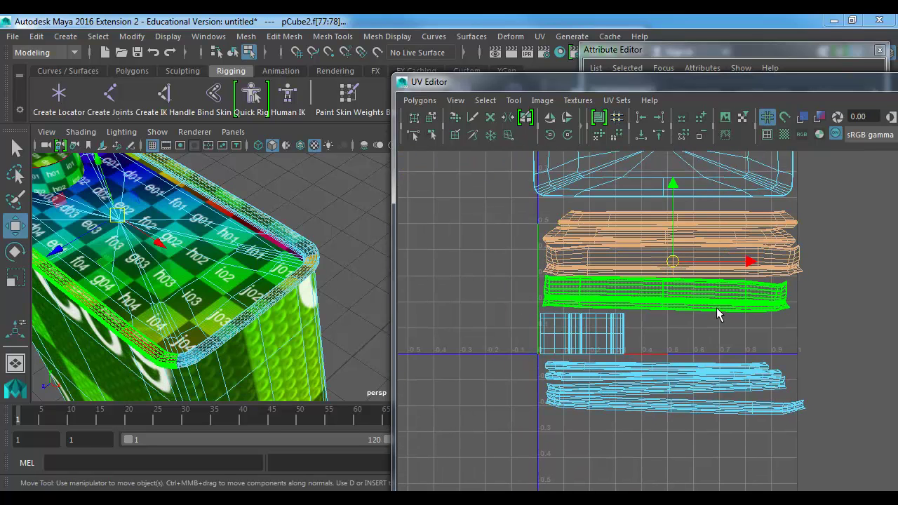
pyautogui.keyDown('shift'); pyautogui.click(718, 310); pyautogui.keyUp('shift')
pyautogui.keyDown('shift'); pyautogui.click(690, 386); pyautogui.keyUp('shift')
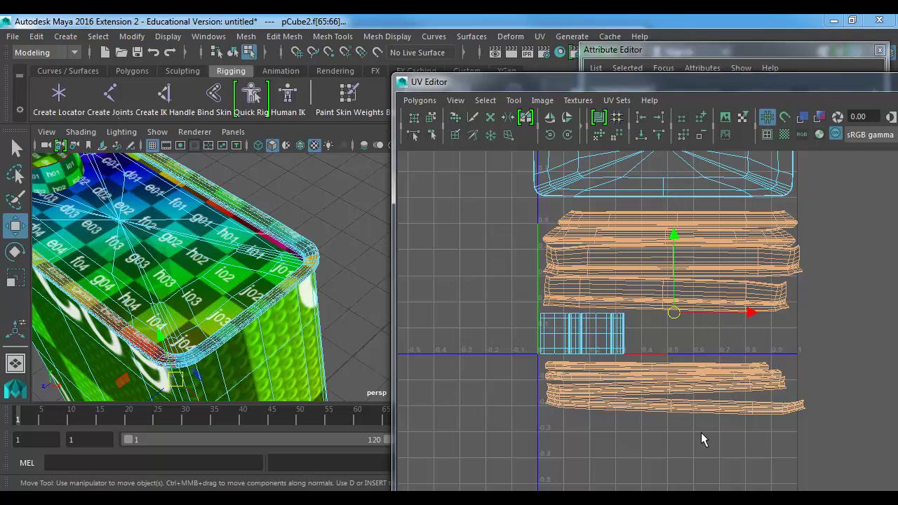
pyautogui.press('r')
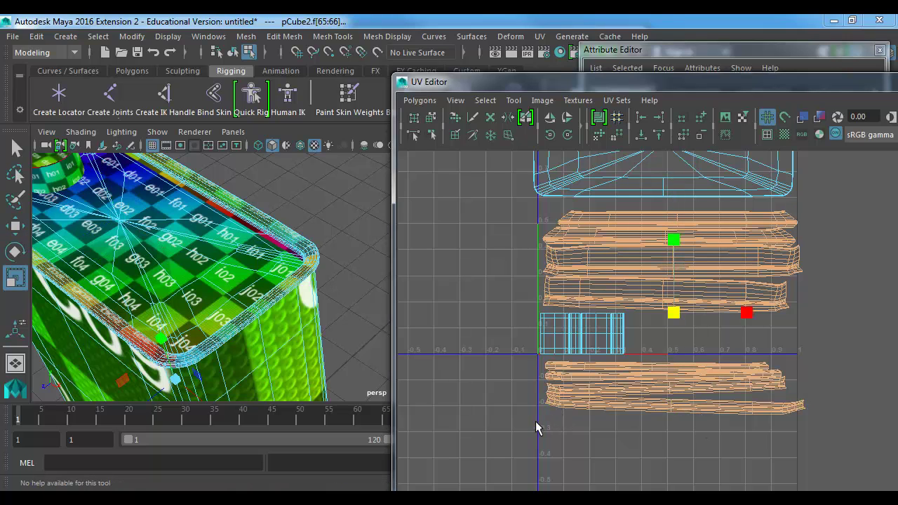
pyautogui.keyDown('alt'); pyautogui.moveTo(559, 392); pyautogui.dragTo(641, 389, button='middle'); pyautogui.keyUp('alt')
pyautogui.keyDown('alt'); pyautogui.moveTo(336, 292); pyautogui.dragTo(366, 288); pyautogui.keyUp('alt')
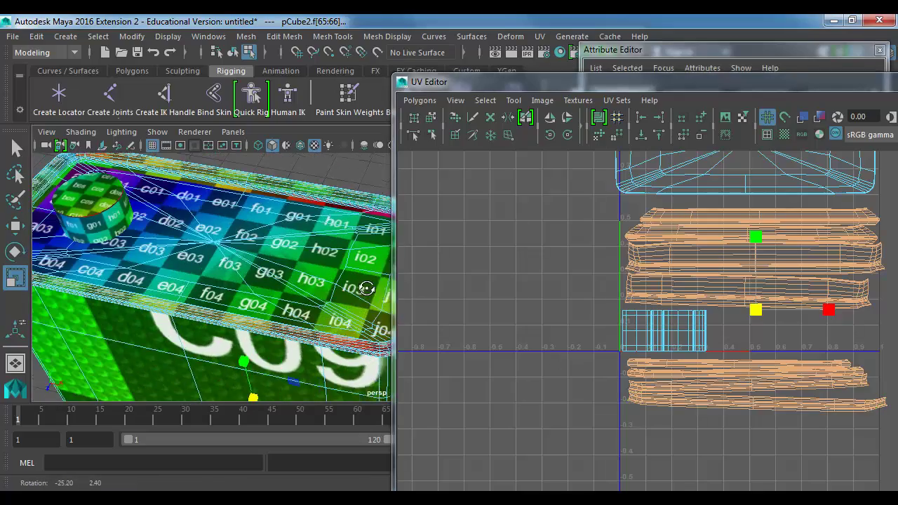
pyautogui.keyDown('alt'); pyautogui.moveTo(364, 288); pyautogui.dragTo(303, 288, button='middle'); pyautogui.keyUp('alt')
pyautogui.keyDown('alt'); pyautogui.moveTo(303, 288); pyautogui.dragTo(454, 309, button='right'); pyautogui.keyUp('alt')
pyautogui.keyDown('alt'); pyautogui.moveTo(454, 309); pyautogui.dragTo(481, 312, button='middle'); pyautogui.keyUp('alt')
pyautogui.moveTo(602, 336); pyautogui.dragTo(672, 345, button='middle')
pyautogui.moveTo(698, 344); pyautogui.dragTo(618, 367, button='middle')
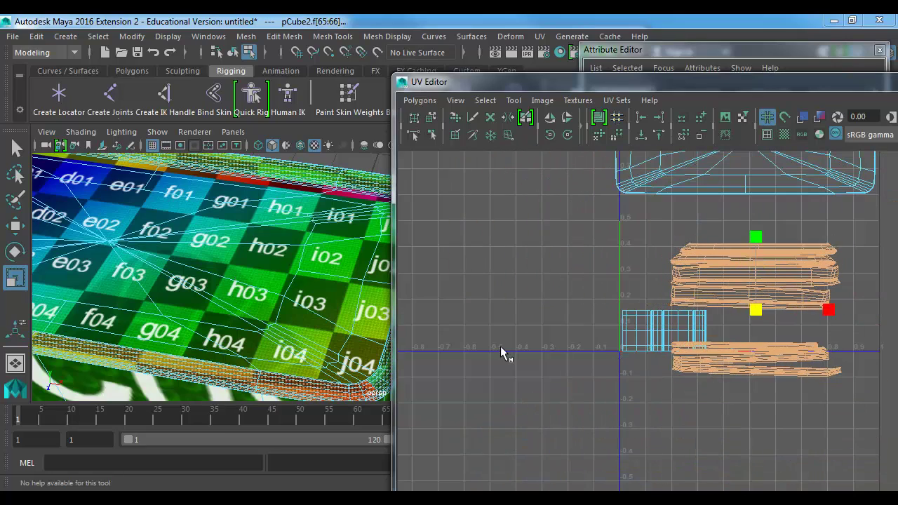
# Shift the selected rim strips and scale them back up until their checker squares match those on the top cap.
pyautogui.press('w')
pyautogui.moveTo(747, 373)
pyautogui.mouseDown(button='middle')
pyautogui.moveTo(749, 358)
pyautogui.moveTo(809, 352)
pyautogui.moveTo(746, 364)
pyautogui.moveTo(755, 372)
pyautogui.mouseUp(button='middle')
pyautogui.press('r')
pyautogui.press('w')
pyautogui.press('r')
pyautogui.press('w')
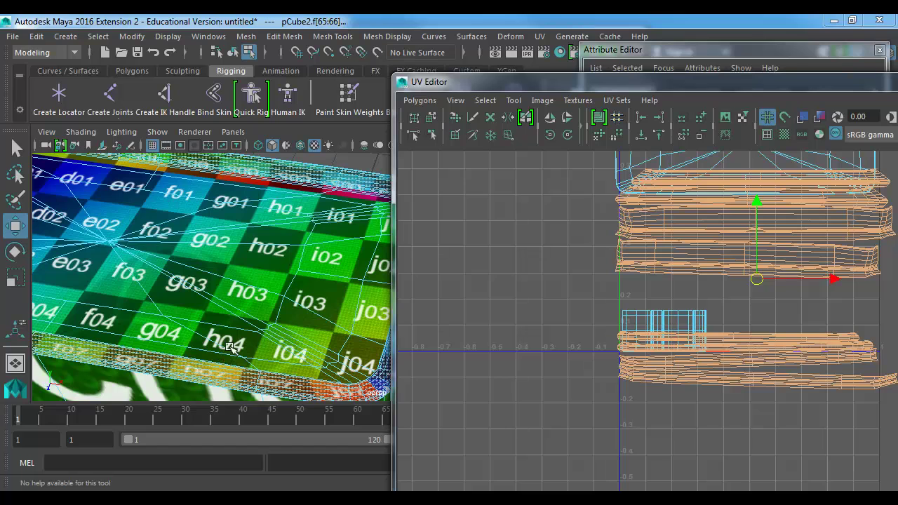
# Move all the rim strips out of the 0–1 UV square into the empty space left of the cap shell.
pyautogui.keyDown('alt'); pyautogui.moveTo(691, 342); pyautogui.dragTo(620, 298, button='right'); pyautogui.keyUp('alt')
pyautogui.keyDown('alt'); pyautogui.moveTo(619, 299); pyautogui.dragTo(612, 281, button='middle'); pyautogui.keyUp('alt')
pyautogui.moveTo(752, 283); pyautogui.dragTo(430, 221, button='middle')
# Select the container's body shell and scale it up uniformly until its checker squares are about the size of the top cap's.
pyautogui.moveTo(604, 270); pyautogui.dragTo(702, 352)
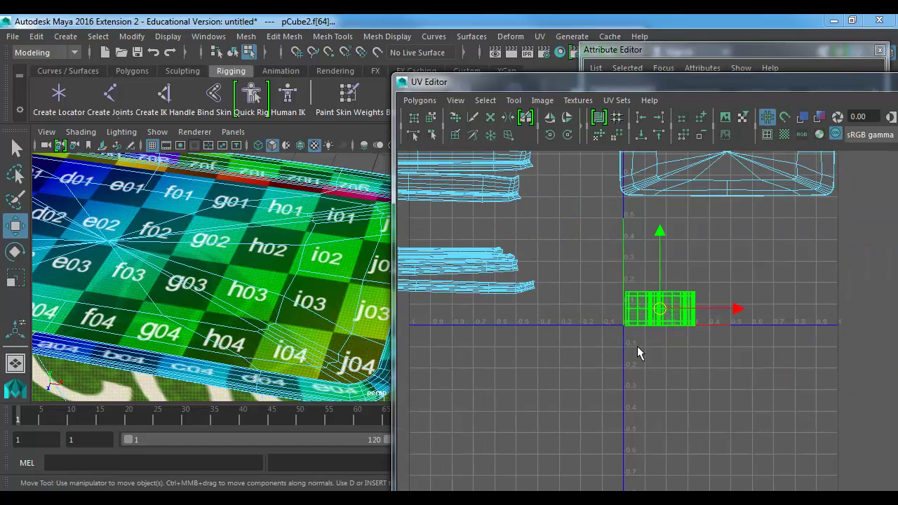
pyautogui.keyDown('alt'); pyautogui.moveTo(250, 302); pyautogui.dragTo(206, 333, button='right'); pyautogui.keyUp('alt')
pyautogui.keyDown('alt'); pyautogui.moveTo(206, 333); pyautogui.dragTo(246, 274); pyautogui.keyUp('alt')
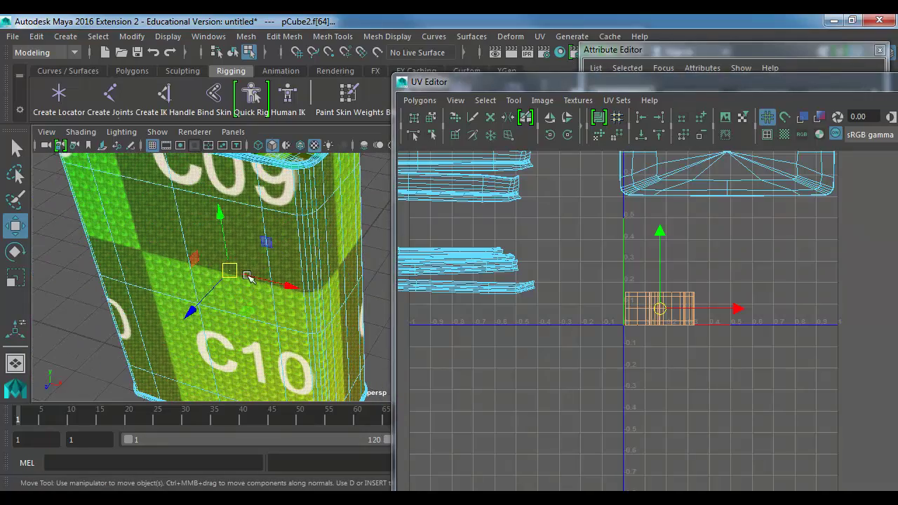
pyautogui.press('r')
pyautogui.moveTo(577, 373); pyautogui.dragTo(707, 373, button='middle')
pyautogui.keyDown('alt'); pyautogui.moveTo(295, 268); pyautogui.dragTo(312, 360, button='middle'); pyautogui.keyUp('alt')
pyautogui.keyDown('alt'); pyautogui.moveTo(313, 360); pyautogui.dragTo(413, 364, button='right'); pyautogui.keyUp('alt')
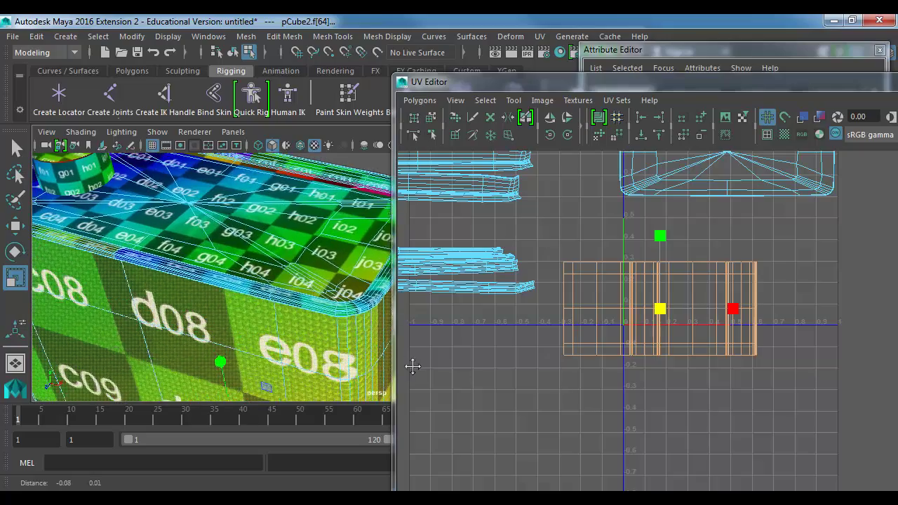
pyautogui.keyDown('alt'); pyautogui.moveTo(414, 365); pyautogui.dragTo(446, 366, button='middle'); pyautogui.keyUp('alt')
pyautogui.moveTo(544, 404); pyautogui.dragTo(669, 417, button='middle')
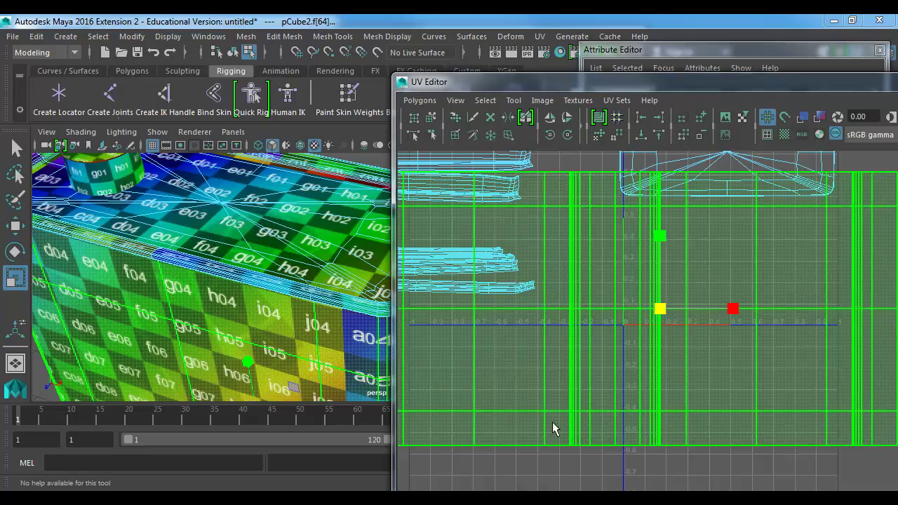
# Move the can body's large UV shell down, clear of the rim strips and end shells.
pyautogui.press('w')
pyautogui.moveTo(640, 356); pyautogui.dragTo(577, 504, button='middle')
pyautogui.keyDown('alt'); pyautogui.moveTo(720, 212); pyautogui.dragTo(698, 320, button='middle'); pyautogui.keyUp('alt')
# Stack the can's two rectangular end shells above the body shell and move them closer to the thin rim strips.
pyautogui.moveTo(630, 360); pyautogui.dragTo(697, 192)
pyautogui.click(692, 219)
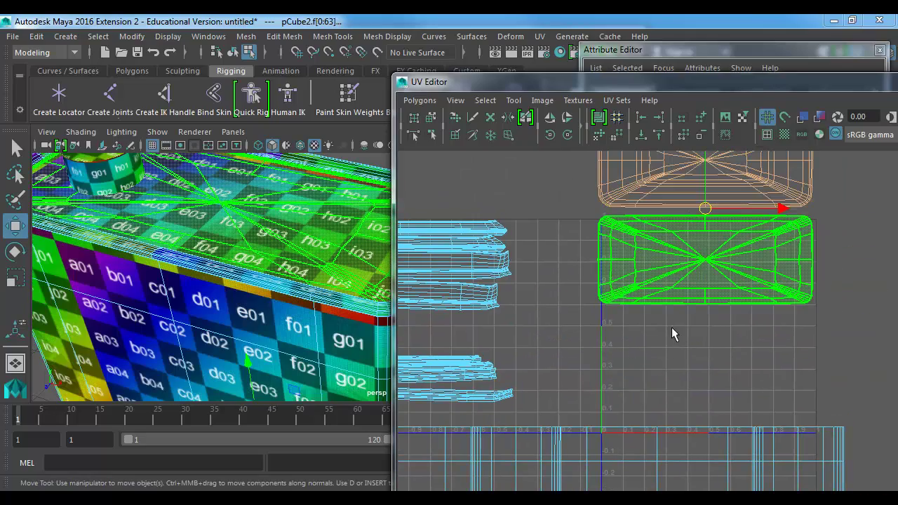
pyautogui.keyDown('alt'); pyautogui.moveTo(699, 329); pyautogui.dragTo(463, 333, button='right'); pyautogui.keyUp('alt')
pyautogui.keyDown('alt'); pyautogui.moveTo(551, 353); pyautogui.dragTo(607, 242, button='middle'); pyautogui.keyUp('alt')
pyautogui.keyDown('alt'); pyautogui.moveTo(607, 242); pyautogui.dragTo(499, 277, button='right'); pyautogui.keyUp('alt')
pyautogui.keyDown('alt'); pyautogui.moveTo(612, 263); pyautogui.dragTo(591, 376, button='middle'); pyautogui.keyUp('alt')
pyautogui.moveTo(690, 327); pyautogui.dragTo(635, 315, button='middle')
pyautogui.keyDown('alt'); pyautogui.moveTo(572, 280); pyautogui.dragTo(491, 262, button='right'); pyautogui.keyUp('alt')
# Return to object selection and select the cap together with the can body so both sets of UVs are shown.
pyautogui.moveTo(457, 184); pyautogui.dragTo(859, 493)
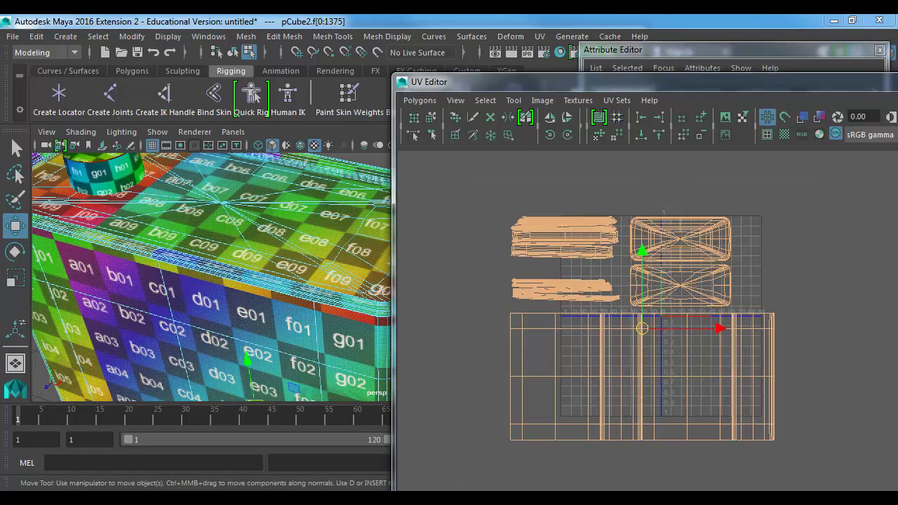
pyautogui.keyDown('alt'); pyautogui.moveTo(159, 244); pyautogui.dragTo(255, 285, button='middle'); pyautogui.keyUp('alt')
pyautogui.click(234, 53)
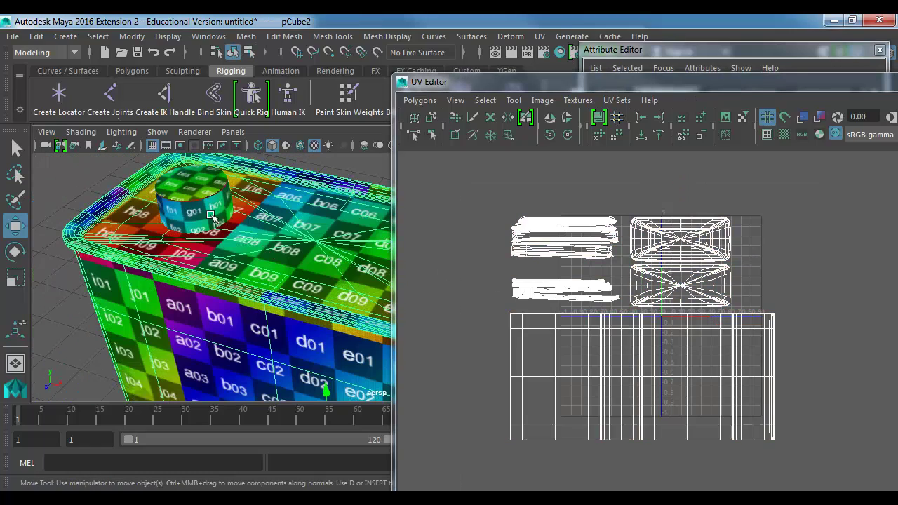
pyautogui.click(216, 195)
pyautogui.keyDown('shift'); pyautogui.click(299, 223); pyautogui.keyUp('shift')
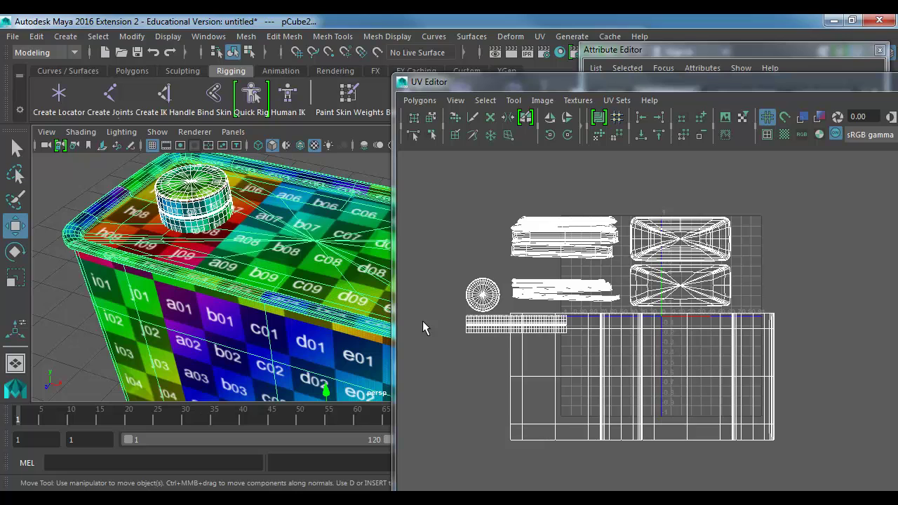
# Move the cap's circular UV shell to the far side of the two rectangular end shells.
pyautogui.moveTo(467, 292); pyautogui.dragTo(439, 284, button='right')
pyautogui.click(481, 297)
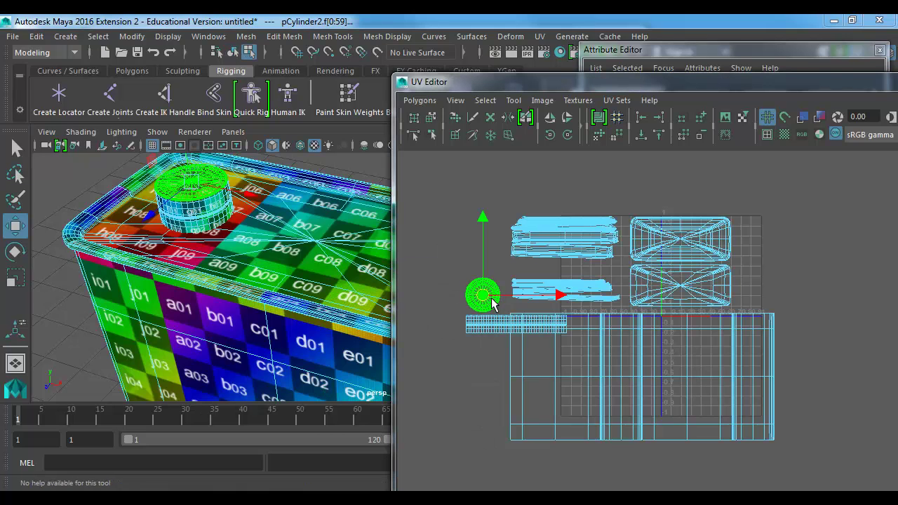
pyautogui.moveTo(481, 297); pyautogui.dragTo(774, 240)
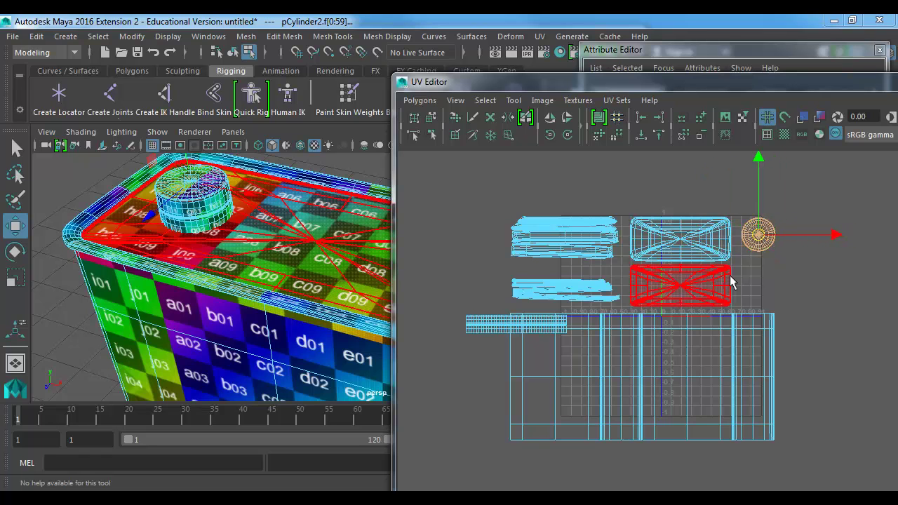
# Lower the can body's UV shell and place the cap's side strip in the gap beneath the rim strips.
pyautogui.click(644, 356)
pyautogui.moveTo(643, 358); pyautogui.dragTo(641, 378)
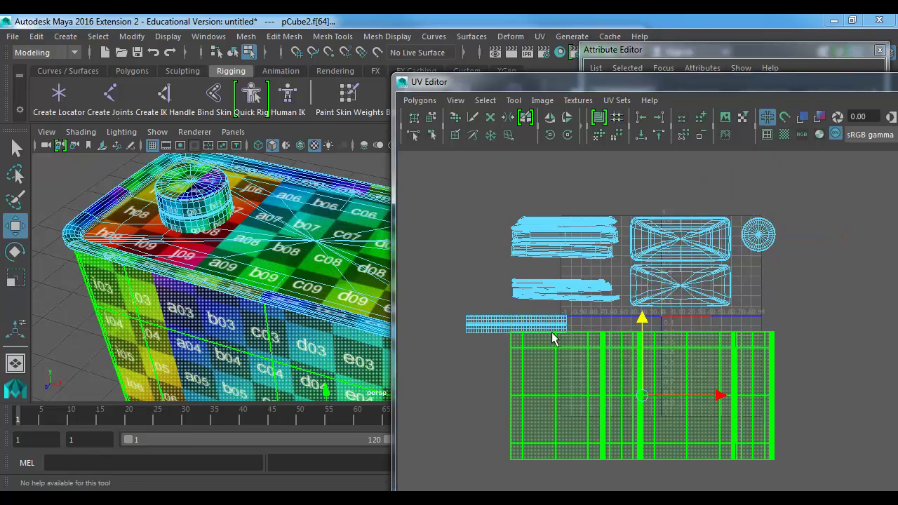
pyautogui.click(505, 327)
pyautogui.moveTo(516, 330); pyautogui.dragTo(562, 319)
pyautogui.click(575, 313)
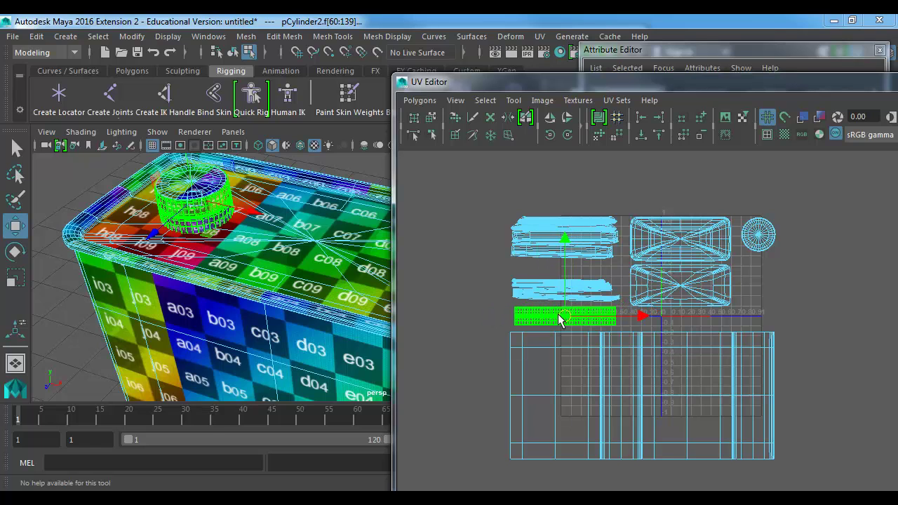
# Lower the upper rim strips, the two rectangular end shells and the cap circle to tighten the UV layout.
pyautogui.click(519, 231)
pyautogui.moveTo(566, 165); pyautogui.dragTo(565, 176)
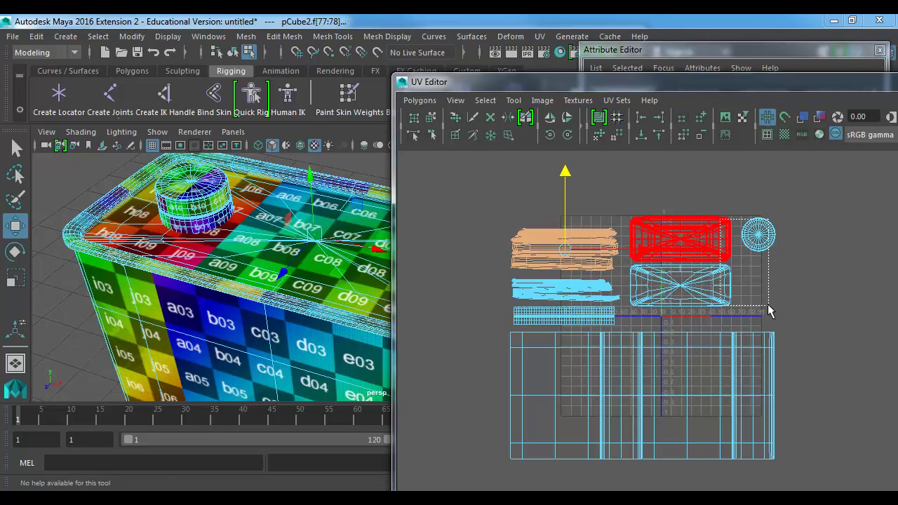
pyautogui.moveTo(768, 306); pyautogui.dragTo(768, 305)
pyautogui.moveTo(703, 190); pyautogui.dragTo(703, 205)
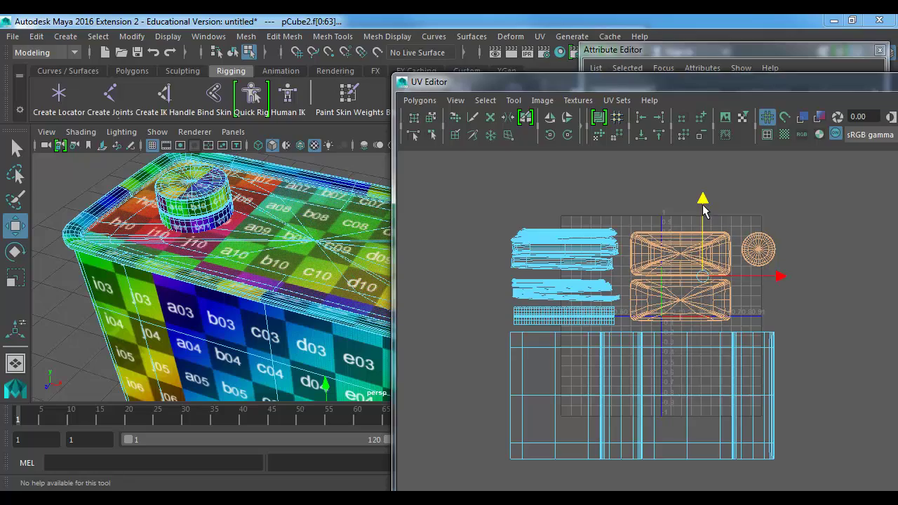
# Select all the UV shells, scale them down together and move them over the 0 to 1 UV square.
pyautogui.moveTo(763, 242); pyautogui.dragTo(447, 486)
pyautogui.press('r')
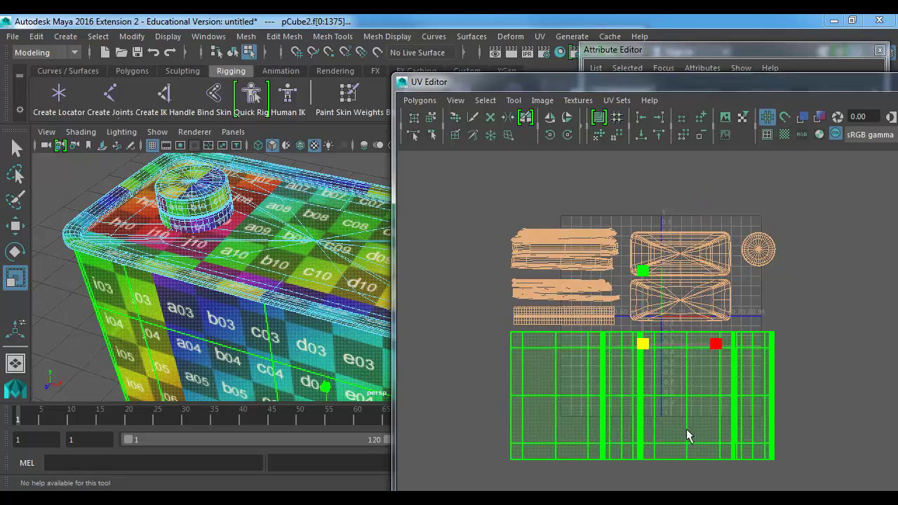
pyautogui.moveTo(693, 428); pyautogui.dragTo(569, 312, button='middle')
pyautogui.press('w')
pyautogui.press('f')
pyautogui.keyDown('alt'); pyautogui.moveTo(569, 313); pyautogui.dragTo(528, 375, button='right'); pyautogui.keyUp('alt')
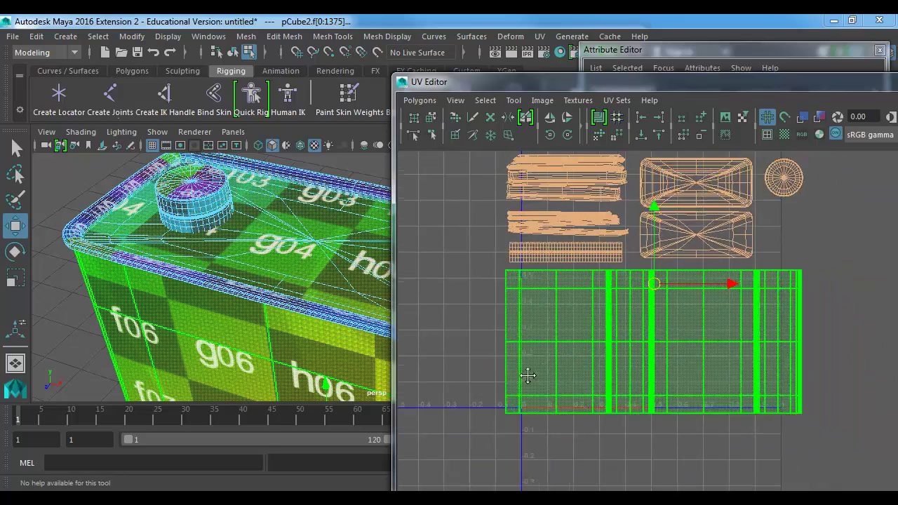
# Scale the whole UV layout slightly smaller and center it horizontally so every shell fits inside the 0 to 1 square.
pyautogui.keyDown('alt'); pyautogui.moveTo(529, 374); pyautogui.dragTo(572, 390, button='middle'); pyautogui.keyUp('alt')
pyautogui.keyDown('alt'); pyautogui.moveTo(572, 390); pyautogui.dragTo(534, 397, button='right'); pyautogui.keyUp('alt')
pyautogui.press('r')
pyautogui.moveTo(655, 418); pyautogui.dragTo(643, 419, button='middle')
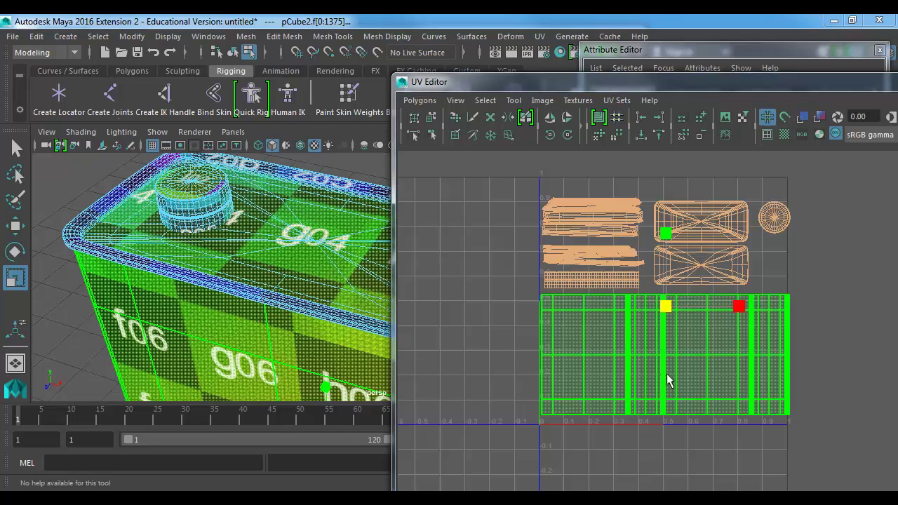
pyautogui.keyDown('alt'); pyautogui.moveTo(710, 349); pyautogui.dragTo(673, 373, button='middle'); pyautogui.keyUp('alt')
pyautogui.press('w')
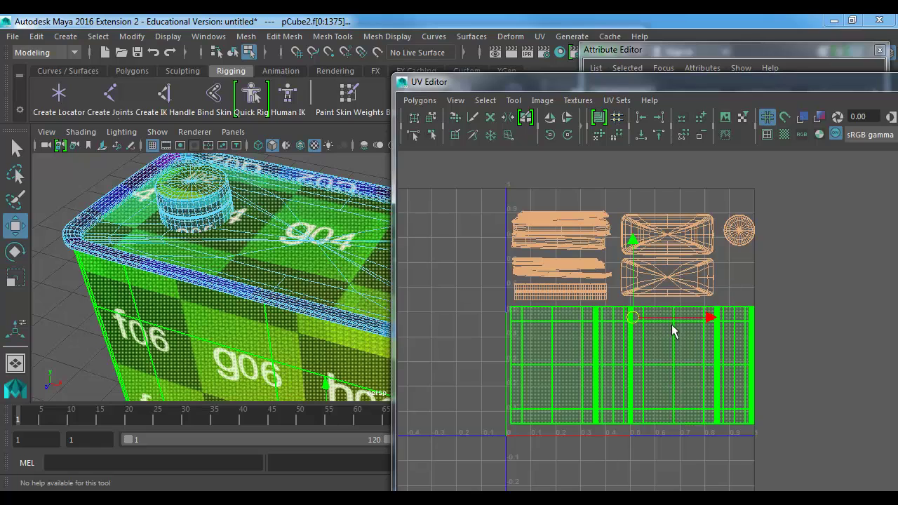
pyautogui.moveTo(709, 320); pyautogui.dragTo(707, 321)
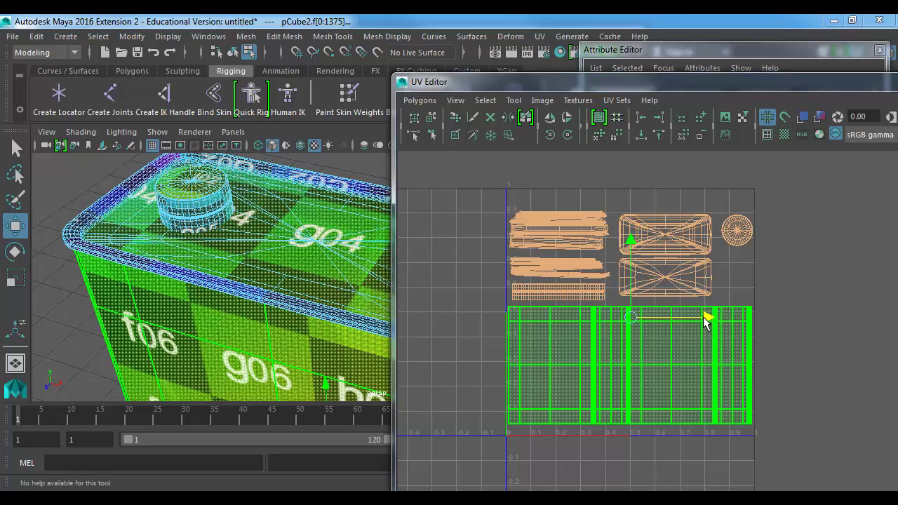
pyautogui.click(737, 230)
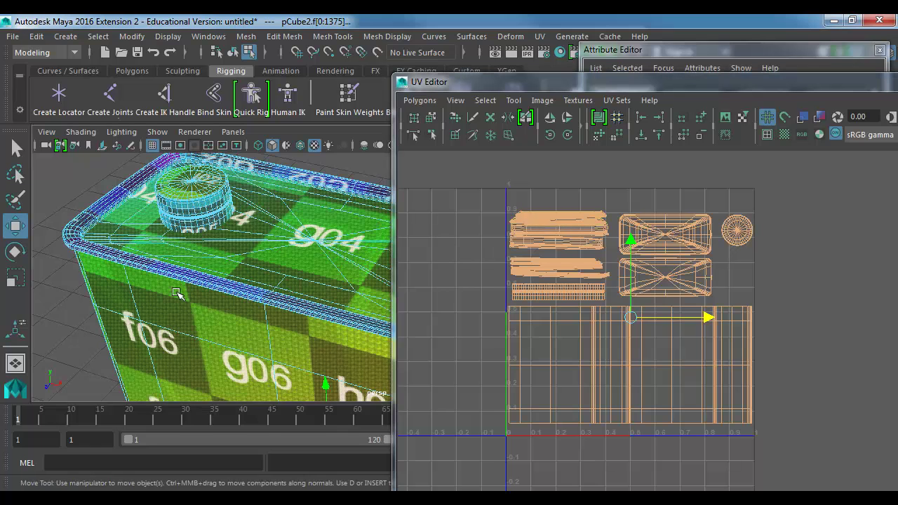
# Move the two uppermost rim strips upward to separate them from the strips below.
pyautogui.keyDown('alt'); pyautogui.moveTo(178, 295); pyautogui.dragTo(202, 235); pyautogui.keyUp('alt')
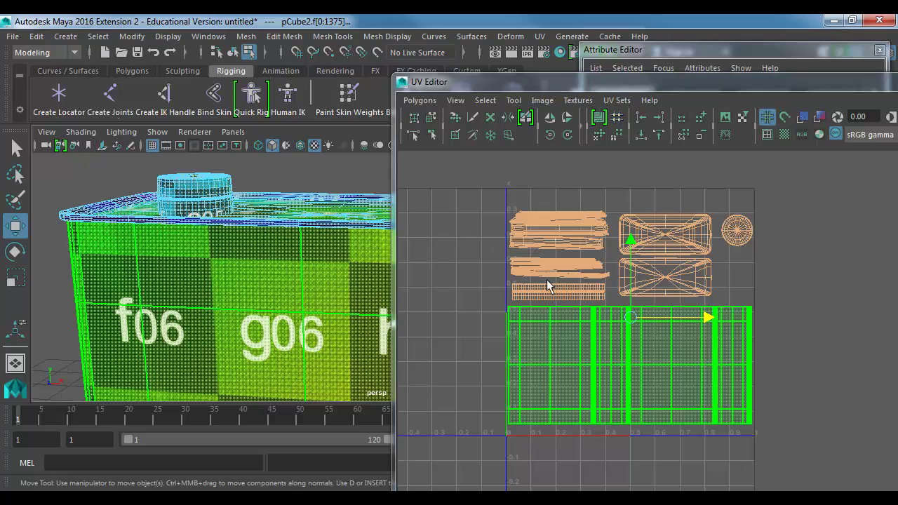
pyautogui.keyDown('alt'); pyautogui.moveTo(531, 272); pyautogui.dragTo(612, 287, button='right'); pyautogui.keyUp('alt')
pyautogui.keyDown('alt'); pyautogui.moveTo(628, 289); pyautogui.dragTo(643, 311, button='middle'); pyautogui.keyUp('alt')
pyautogui.keyDown('alt'); pyautogui.moveTo(491, 274); pyautogui.dragTo(570, 277, button='right'); pyautogui.keyUp('alt')
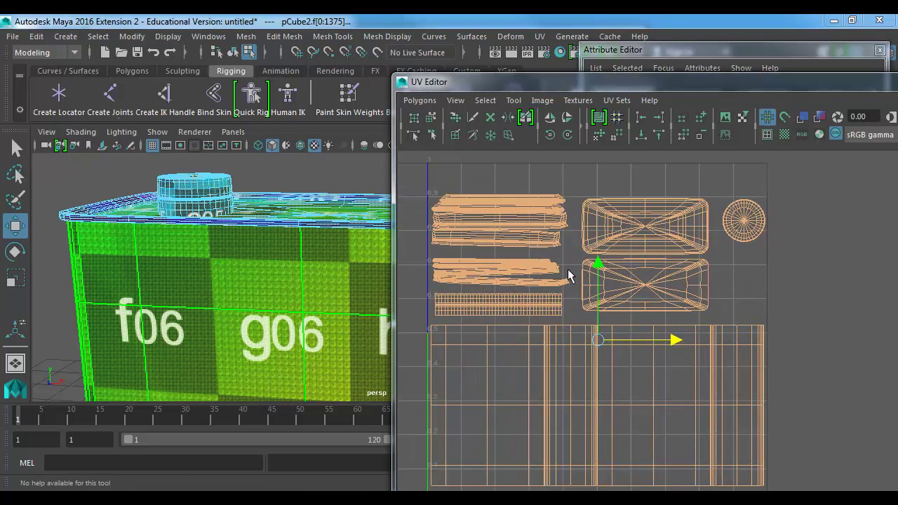
pyautogui.scroll(2, 568, 276)
pyautogui.click(603, 271)
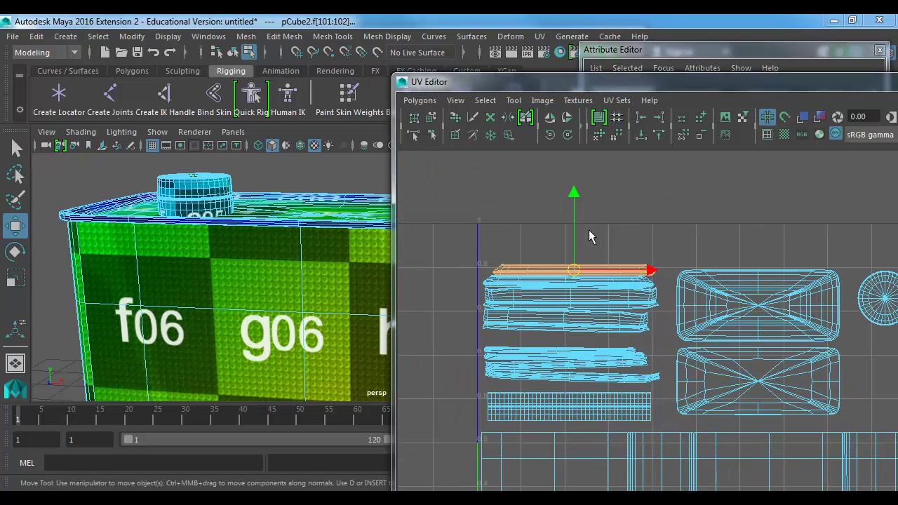
pyautogui.moveTo(574, 225); pyautogui.dragTo(573, 201)
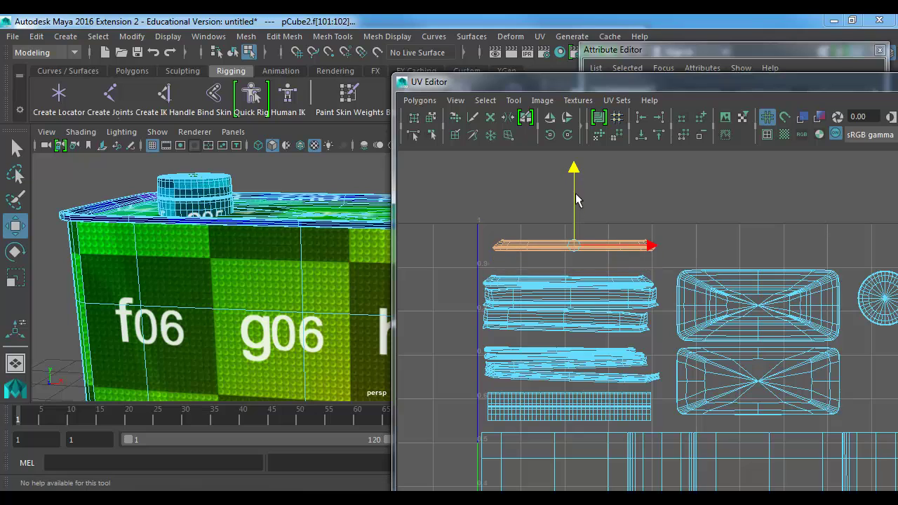
pyautogui.click(567, 281)
pyautogui.moveTo(569, 256)
pyautogui.mouseDown()
pyautogui.moveTo(568, 242)
pyautogui.moveTo(569, 252)
pyautogui.mouseUp()
# Spread the lower rim strips apart vertically, leaving them between the upper strips and the cap's side strip.
pyautogui.click(553, 301)
pyautogui.click(559, 350)
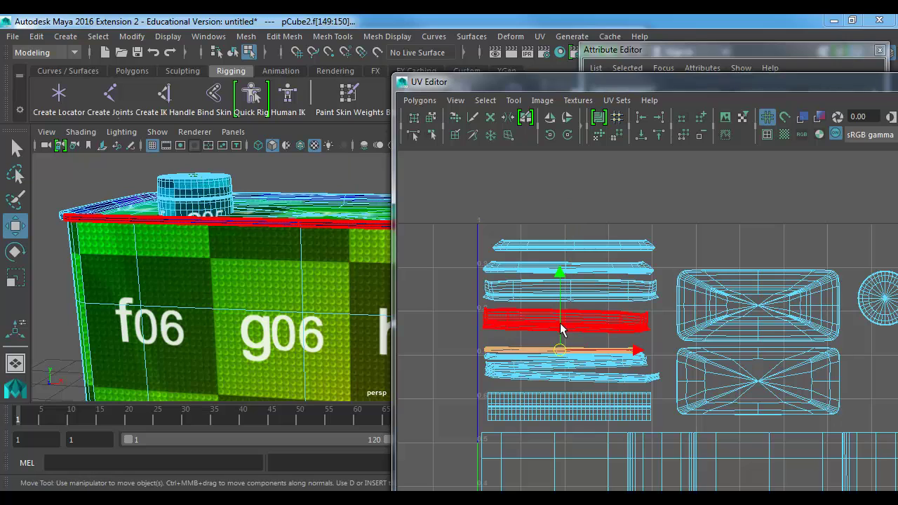
pyautogui.moveTo(561, 324); pyautogui.dragTo(559, 316)
pyautogui.click(561, 374)
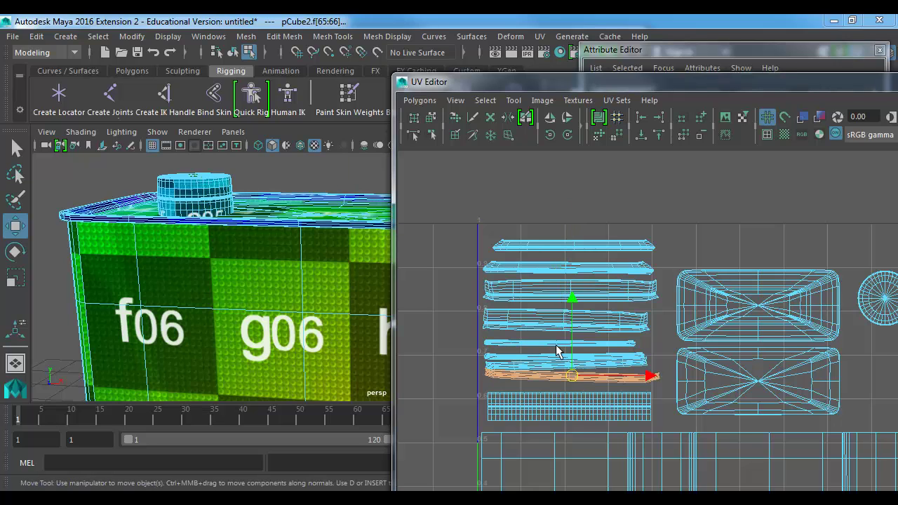
pyautogui.moveTo(572, 301); pyautogui.dragTo(572, 305)
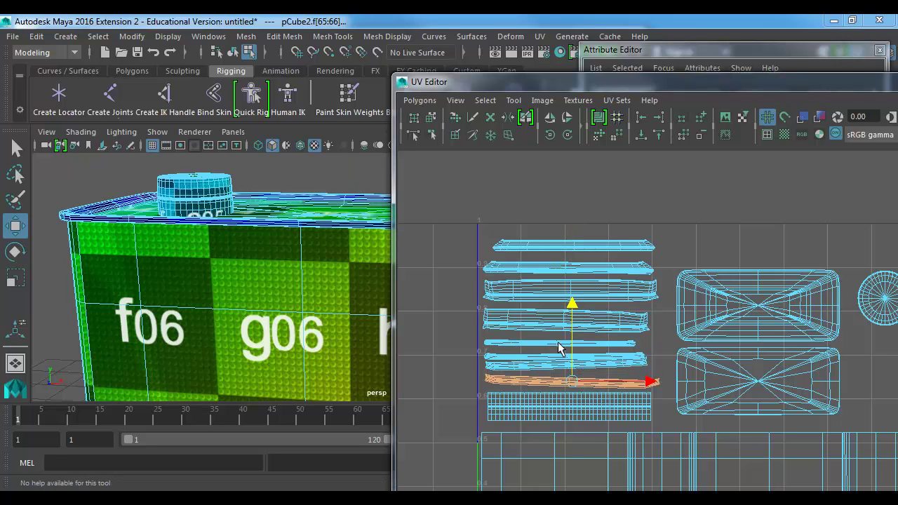
pyautogui.click(555, 357)
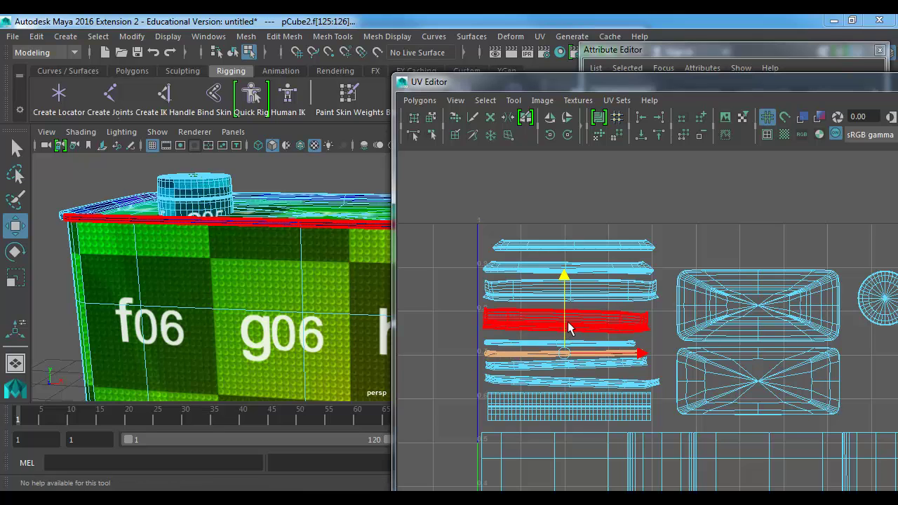
pyautogui.scroll(-5, 692, 350)
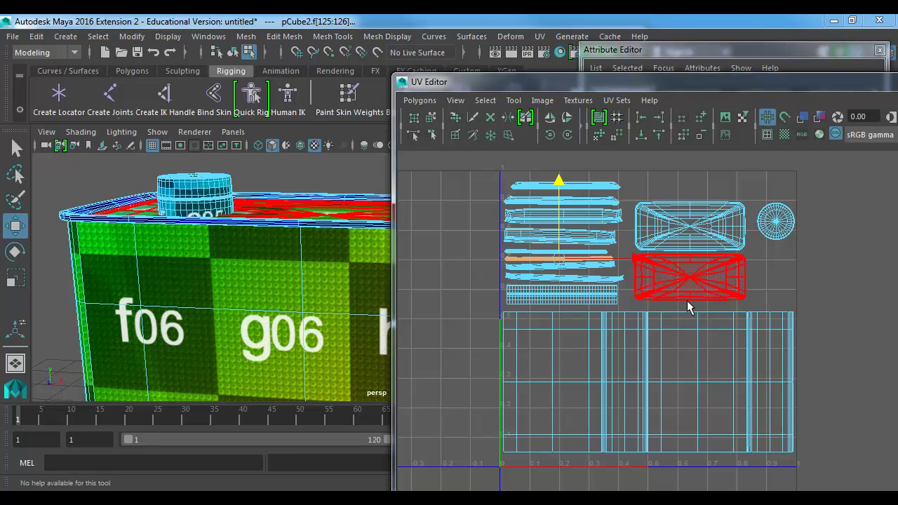
# Close the UV Editor, return to object mode, frame the can in the perspective view and deselect it.
pyautogui.click(402, 83)
pyautogui.click(430, 184)
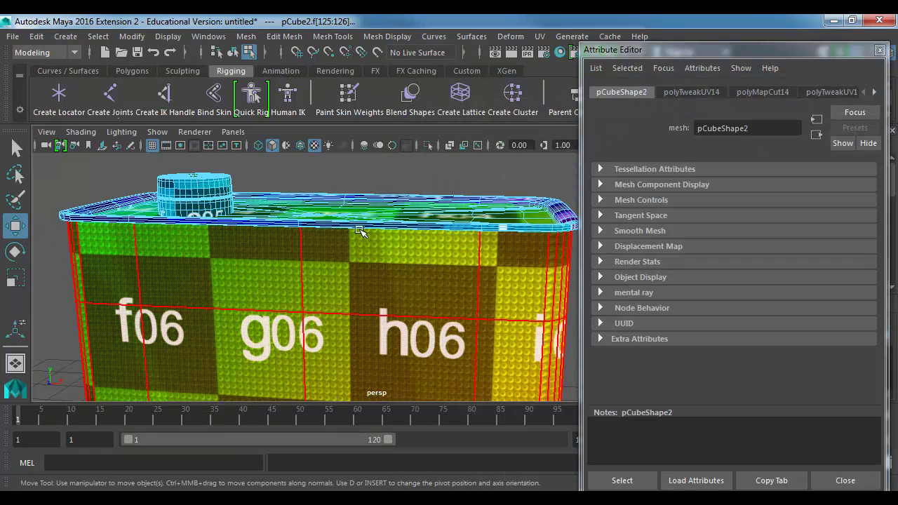
pyautogui.press('F8')
pyautogui.press('f')
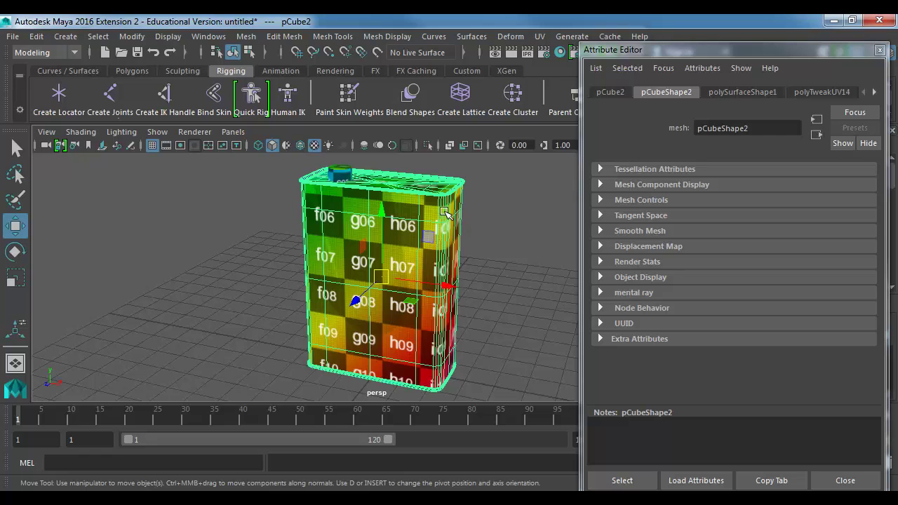
pyautogui.click(482, 272)
# Switch to Windows Photo Viewer, examine the BlockSeal, STP and other vintage can reference images, and minimize the viewer.
pyautogui.hotkey('alt', 'Tab')
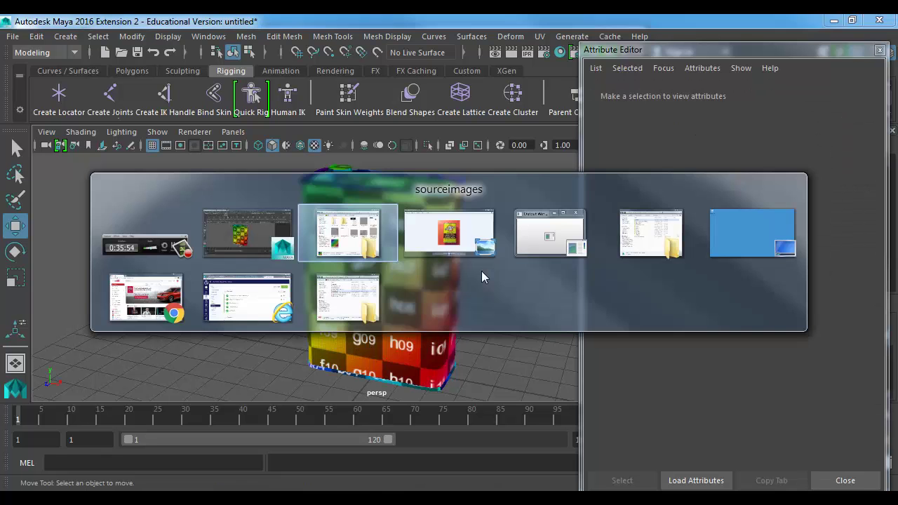
pyautogui.hotkey('alt', 'Tab')
pyautogui.hotkey('alt', 'Tab')
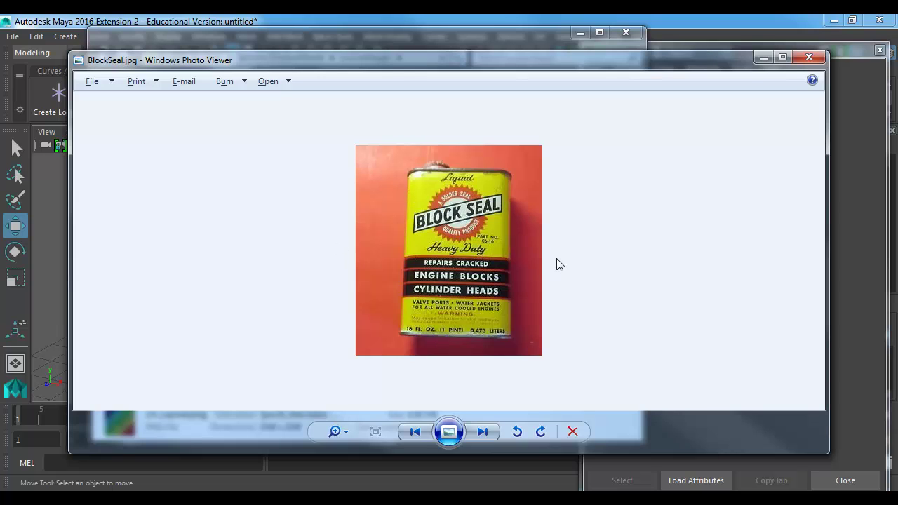
pyautogui.press('Right')
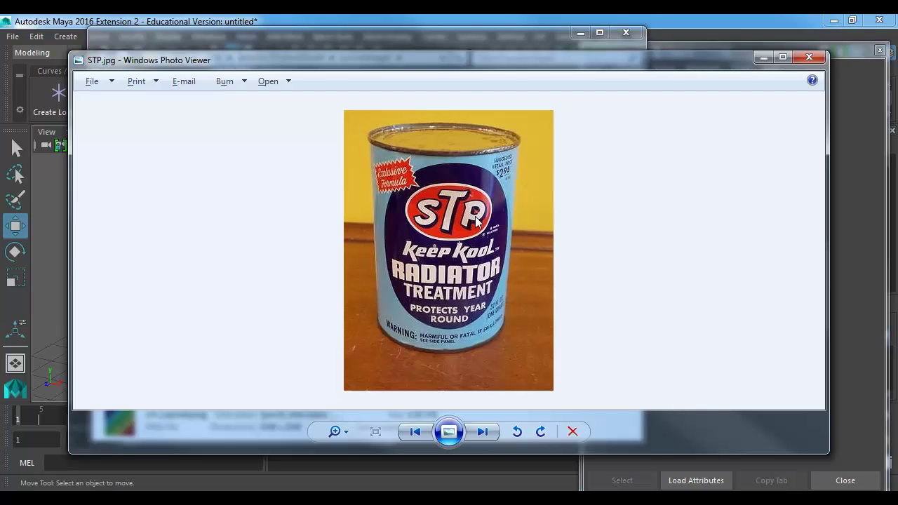
pyautogui.press('Right')
pyautogui.scroll(2, 495, 238)
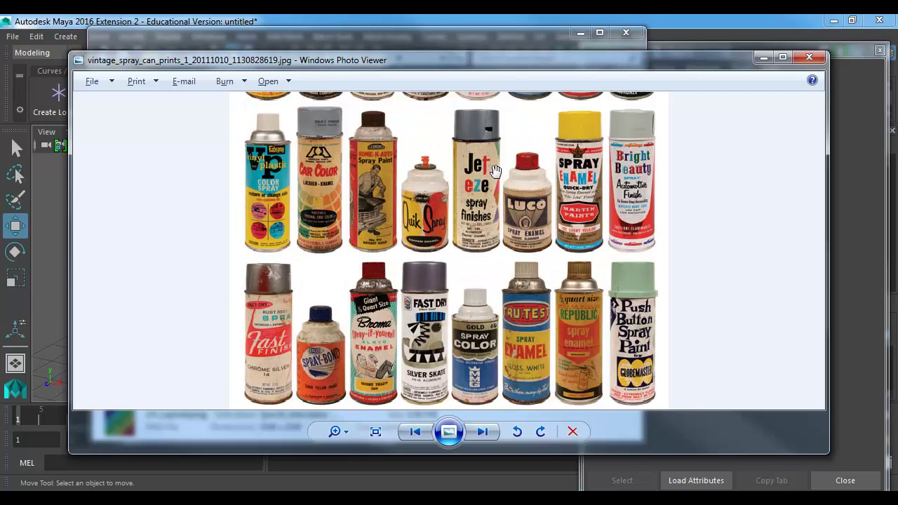
pyautogui.moveTo(496, 171); pyautogui.dragTo(492, 207)
pyautogui.moveTo(493, 265); pyautogui.dragTo(499, 193)
pyautogui.moveTo(490, 301)
pyautogui.mouseDown()
pyautogui.moveTo(496, 145)
pyautogui.moveTo(508, 484)
pyautogui.mouseUp()
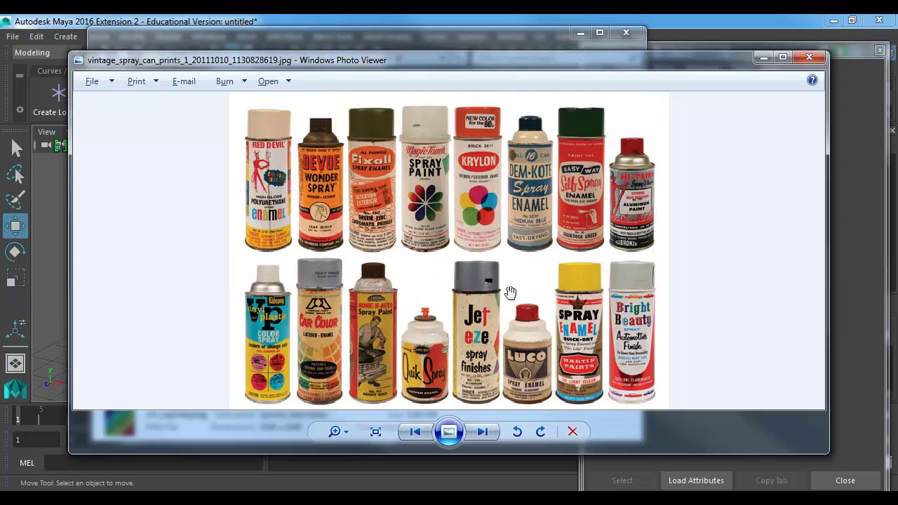
pyautogui.press('Right')
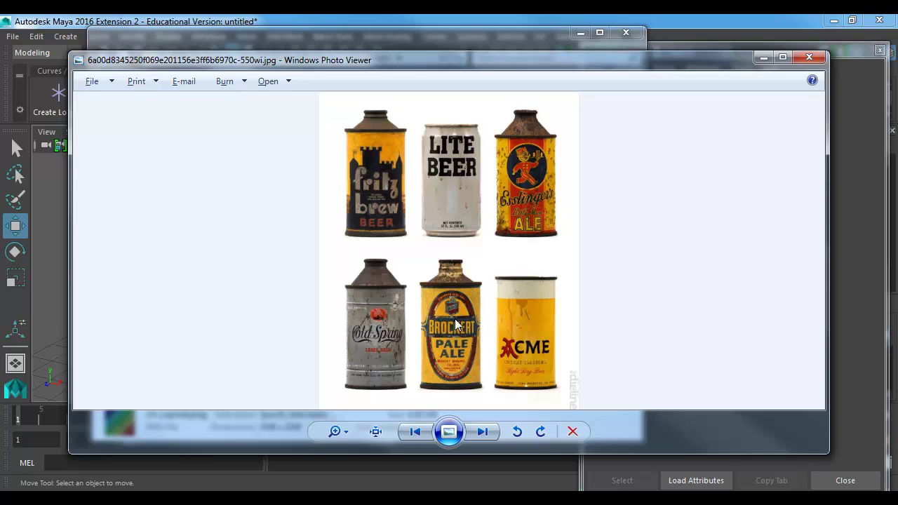
pyautogui.scroll(-3, 454, 298)
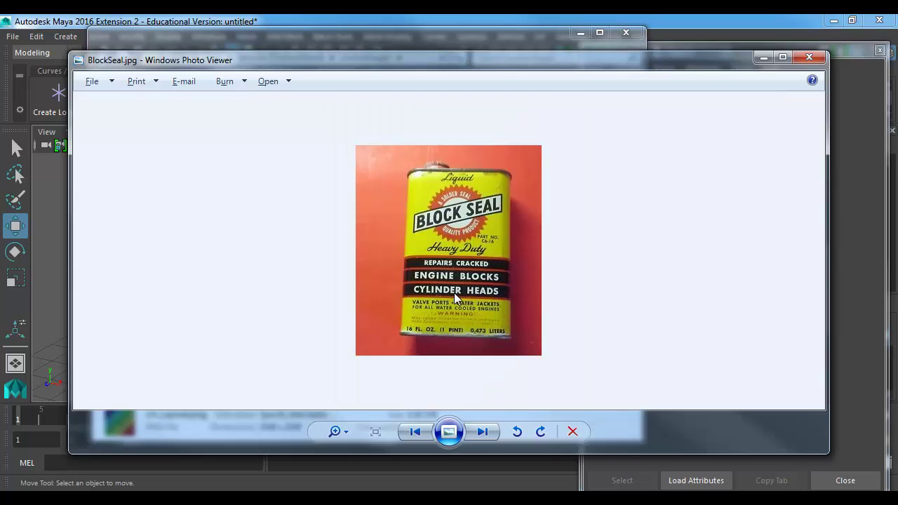
pyautogui.click(769, 57)
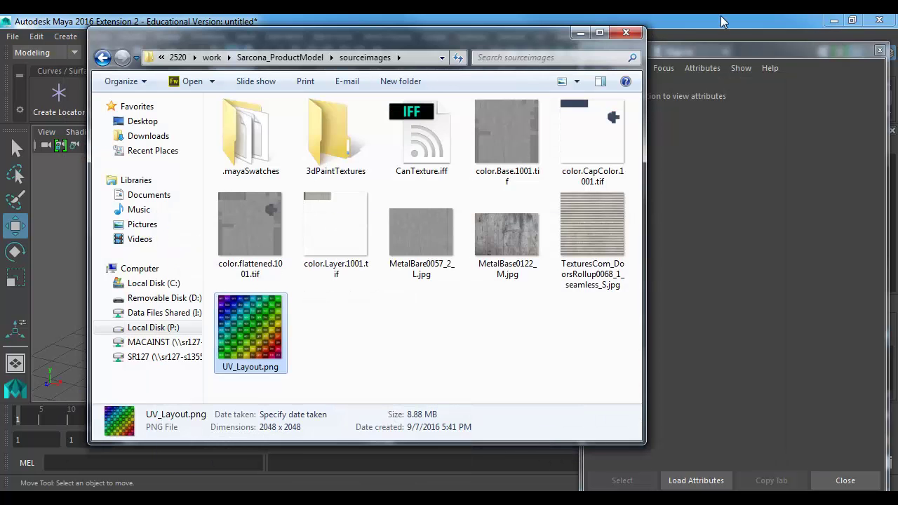
# Switch back to Maya, select the can body in the perspective view and open the UV Editor.
pyautogui.click(722, 20)
pyautogui.keyDown('alt'); pyautogui.moveTo(443, 244); pyautogui.dragTo(509, 287); pyautogui.keyUp('alt')
pyautogui.keyDown('alt'); pyautogui.moveTo(509, 287); pyautogui.dragTo(492, 296, button='right'); pyautogui.keyUp('alt')
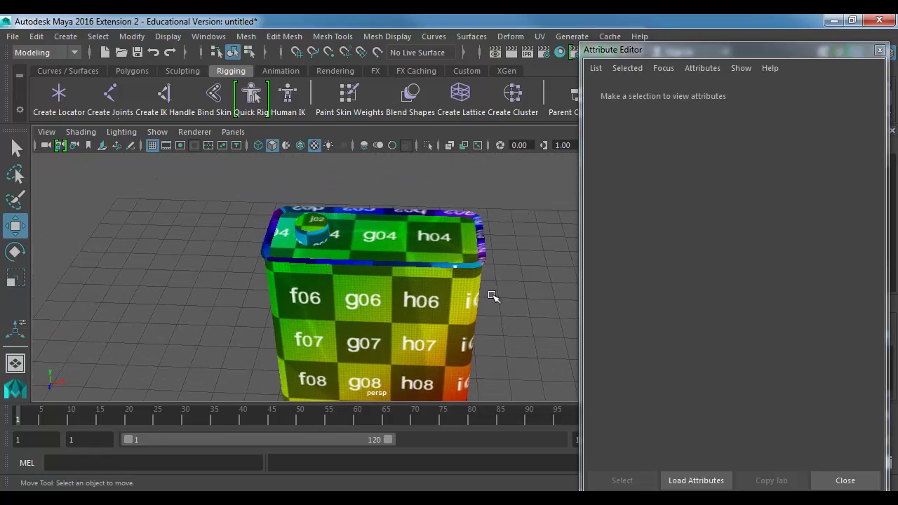
pyautogui.click(442, 253)
pyautogui.click(208, 35)
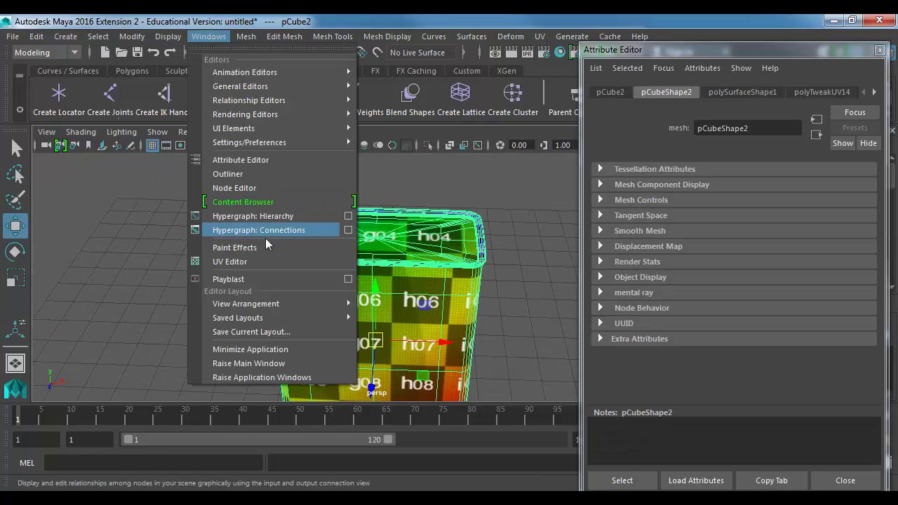
pyautogui.click(271, 262)
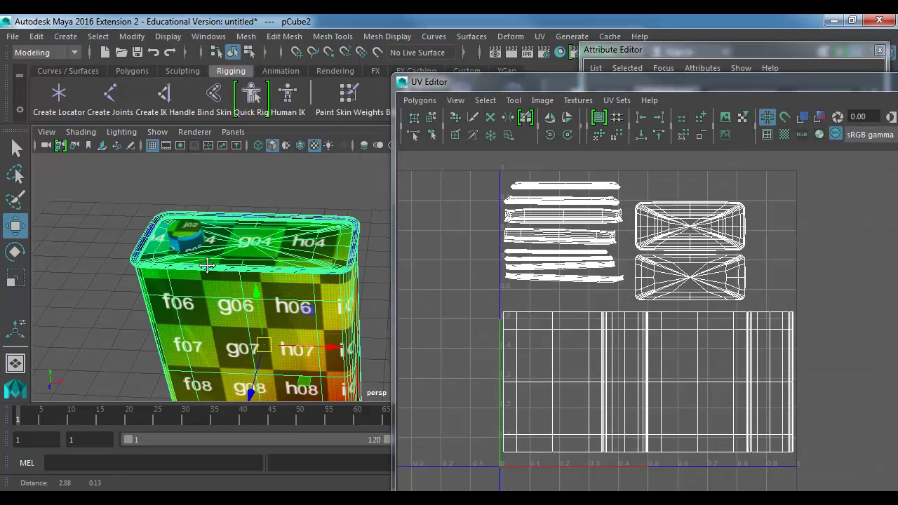
# Scale the can's two rectangular end shells down slightly and move them upward, clear of the large side shell.
pyautogui.moveTo(739, 223); pyautogui.dragTo(705, 209, button='right')
pyautogui.moveTo(712, 257); pyautogui.dragTo(700, 276)
pyautogui.press('r')
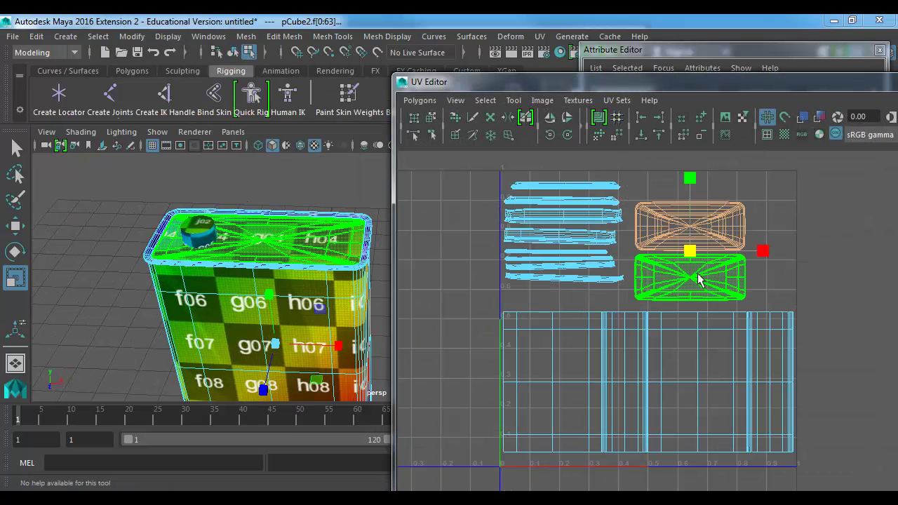
pyautogui.moveTo(700, 276); pyautogui.dragTo(681, 270, button='middle')
pyautogui.press('w')
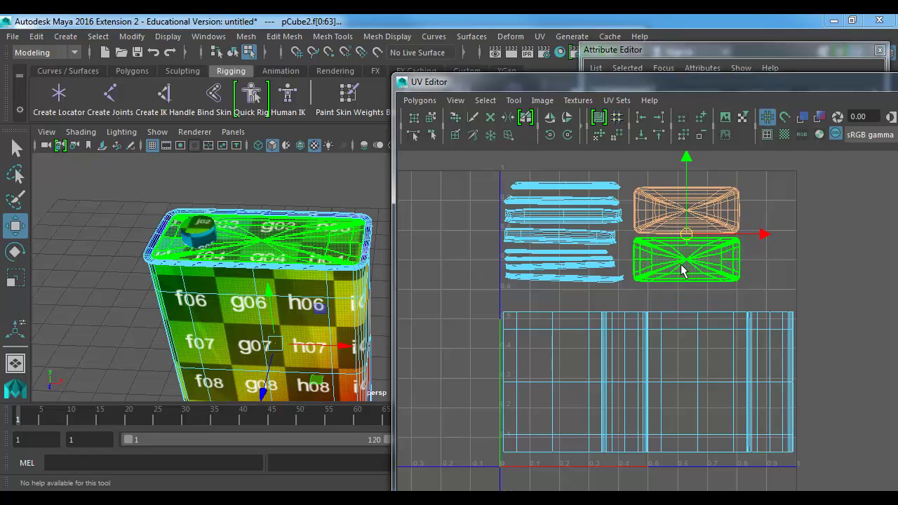
# Close the UV Editor, return to object mode, select both the can and its cap, and reopen the editor.
pyautogui.doubleClick(404, 86)
pyautogui.press('F8')
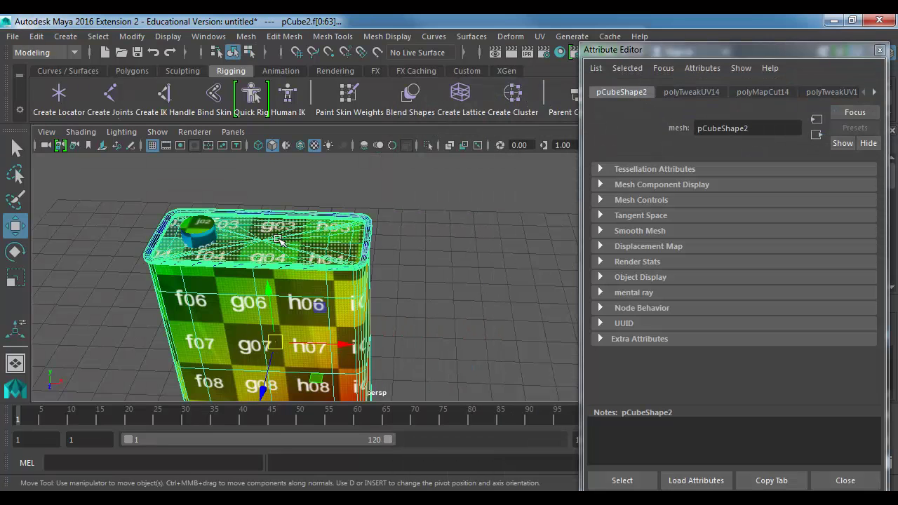
pyautogui.click(211, 36)
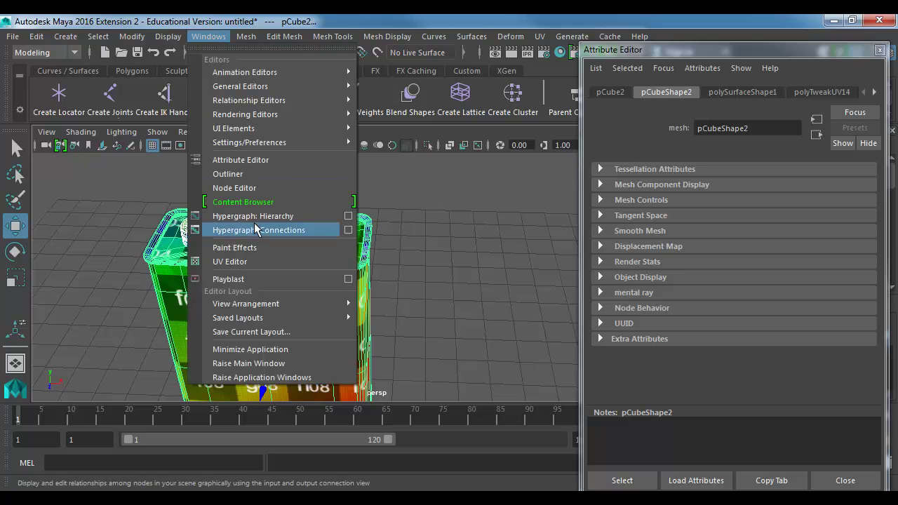
pyautogui.click(238, 259)
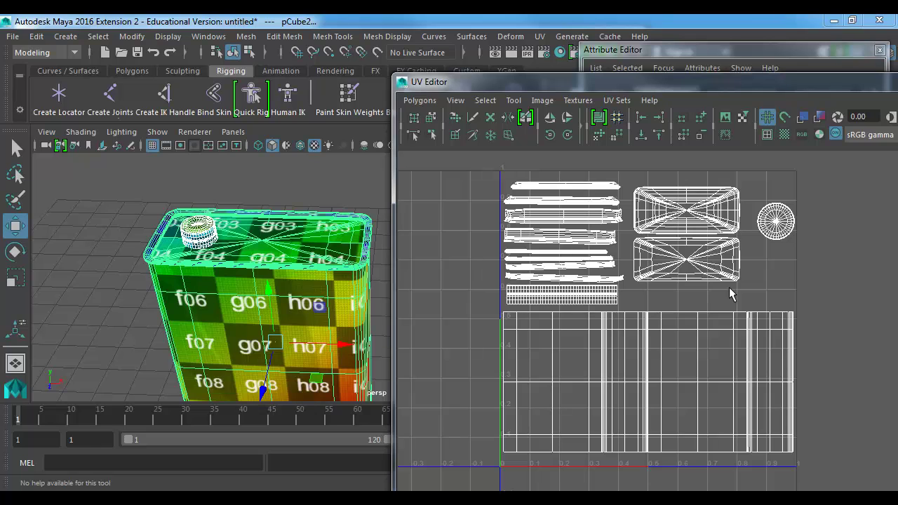
# Start a UV Snapshot of the combined layout and name its output file OutCanUV in the project's images folder.
pyautogui.click(418, 99)
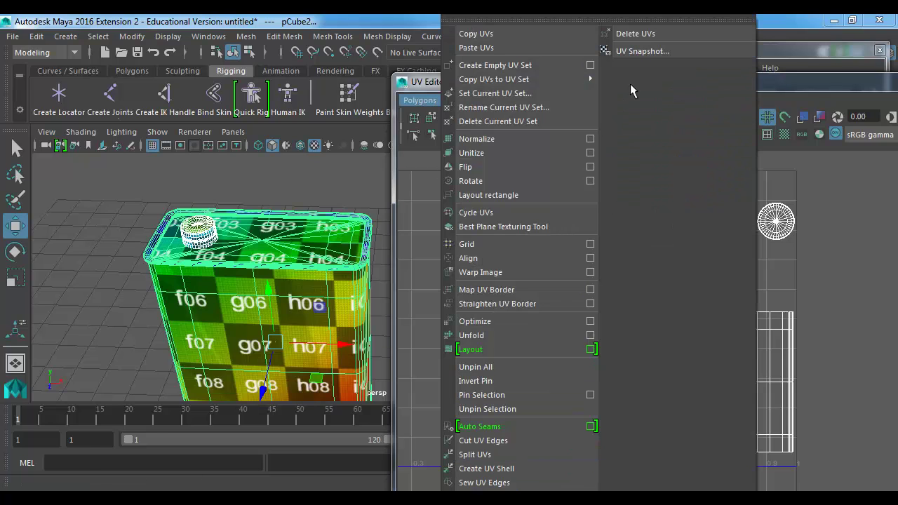
pyautogui.click(639, 52)
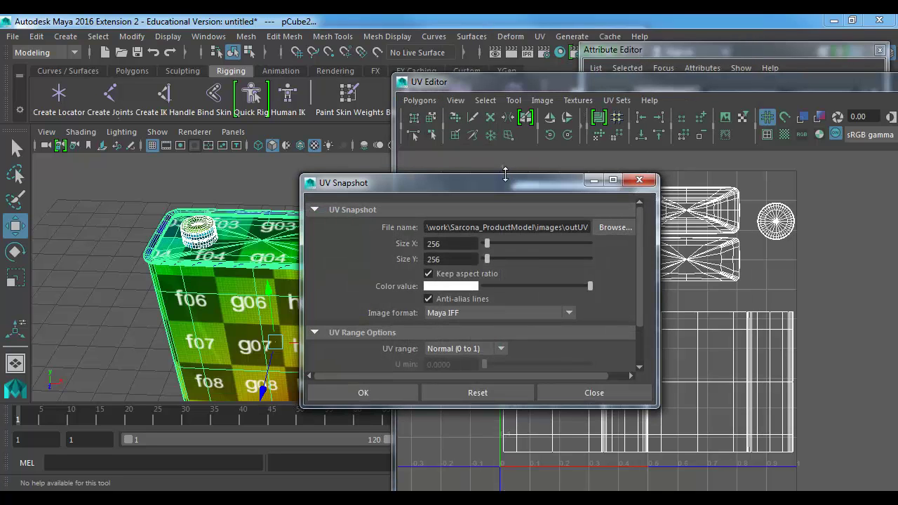
pyautogui.moveTo(428, 177); pyautogui.dragTo(428, 88)
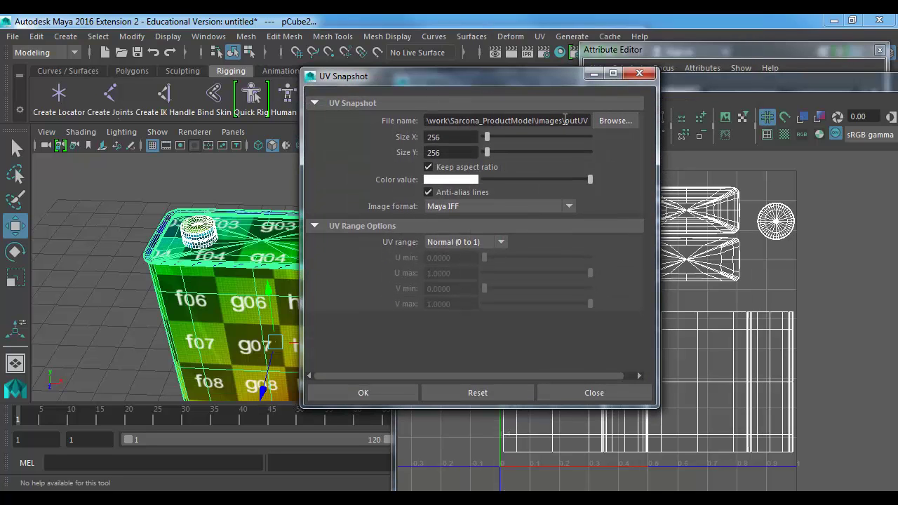
pyautogui.moveTo(561, 121); pyautogui.dragTo(611, 117)
pyautogui.write('Out')
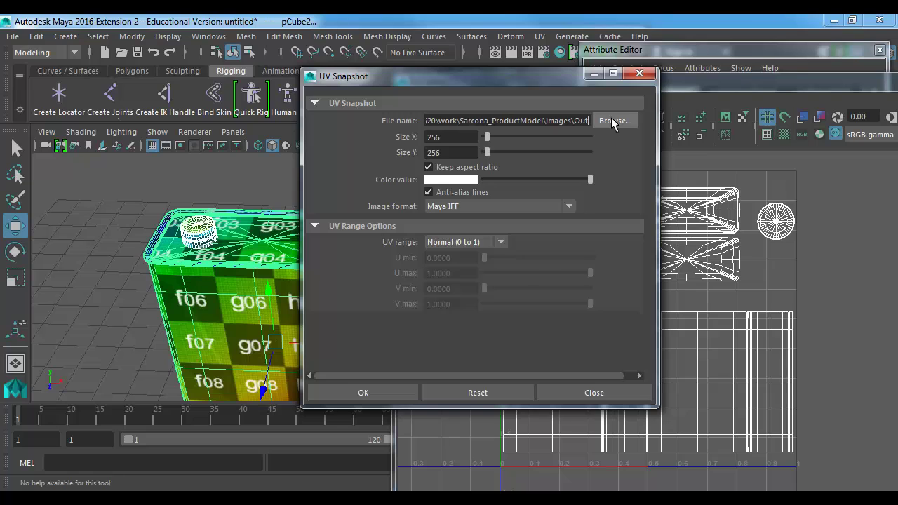
pyautogui.write('CanUV')
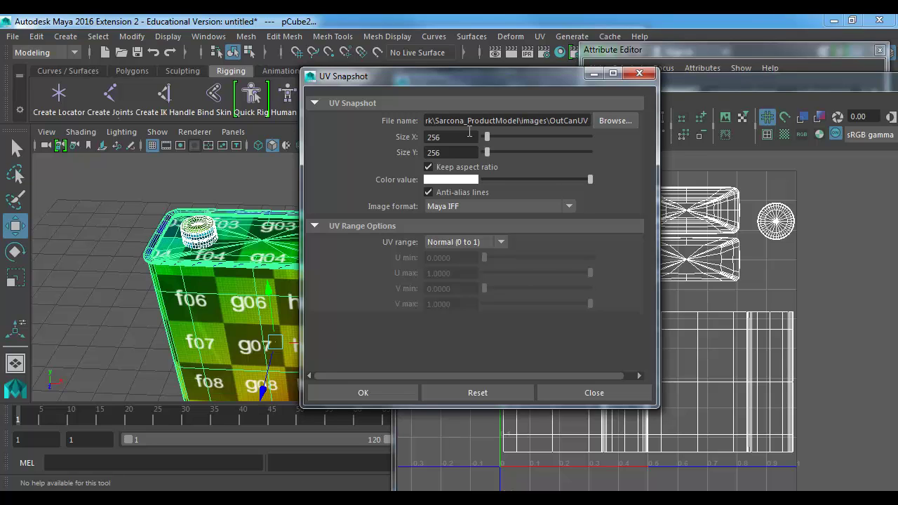
# Set the snapshot size to 4096 by 4096 with the Maya IFF format and export it.
pyautogui.doubleClick(449, 137)
pyautogui.write('4096')
pyautogui.press('Tab')
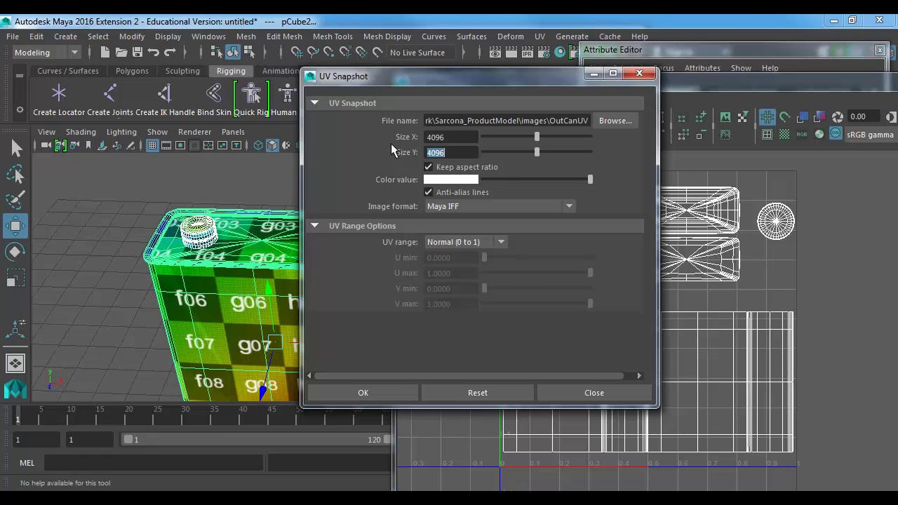
pyautogui.click(390, 386)
# Launch Photoshop, and examine the cap's circular shell up close in Maya's UV Editor while it starts.
pyautogui.press('super')
pyautogui.write('photo')
pyautogui.press('Return')
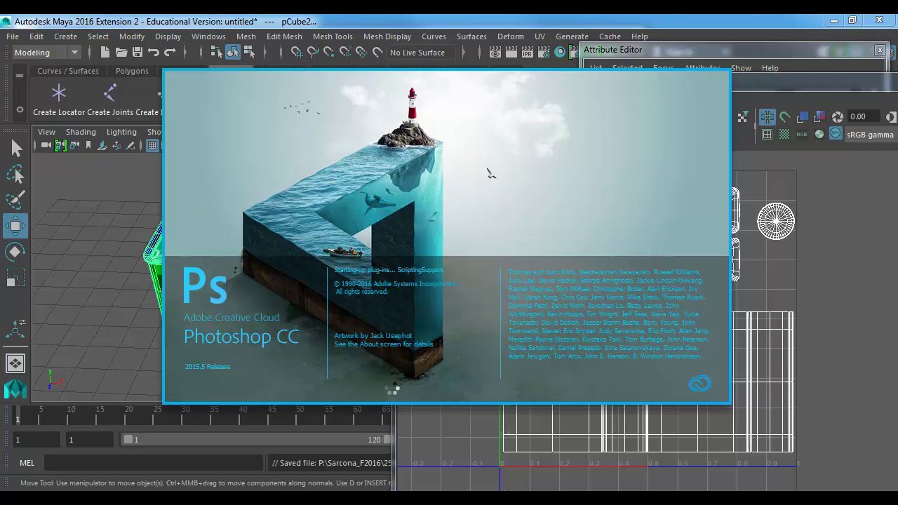
pyautogui.click(742, 87)
pyautogui.keyDown('alt'); pyautogui.moveTo(771, 193); pyautogui.dragTo(796, 249, button='right'); pyautogui.keyUp('alt')
pyautogui.keyDown('alt'); pyautogui.moveTo(733, 271); pyautogui.dragTo(643, 254, button='middle'); pyautogui.keyUp('alt')
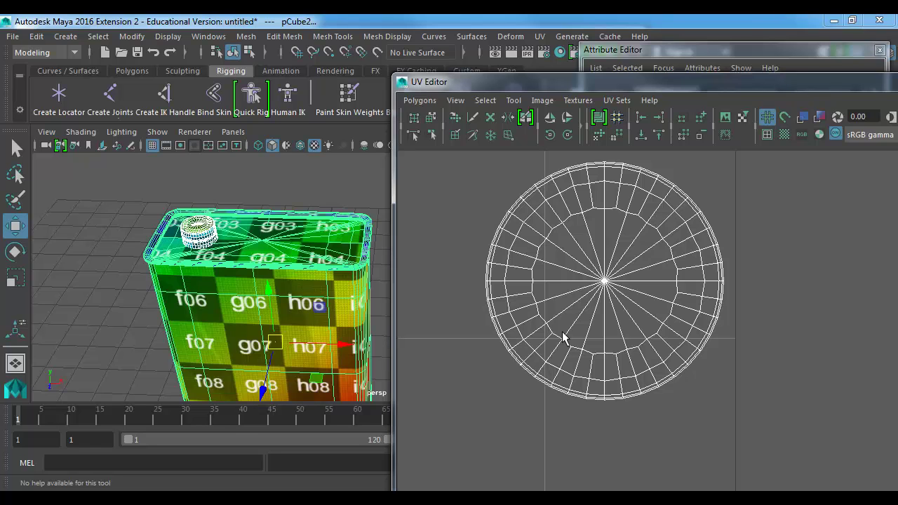
pyautogui.hotkey('alt', 'Tab')
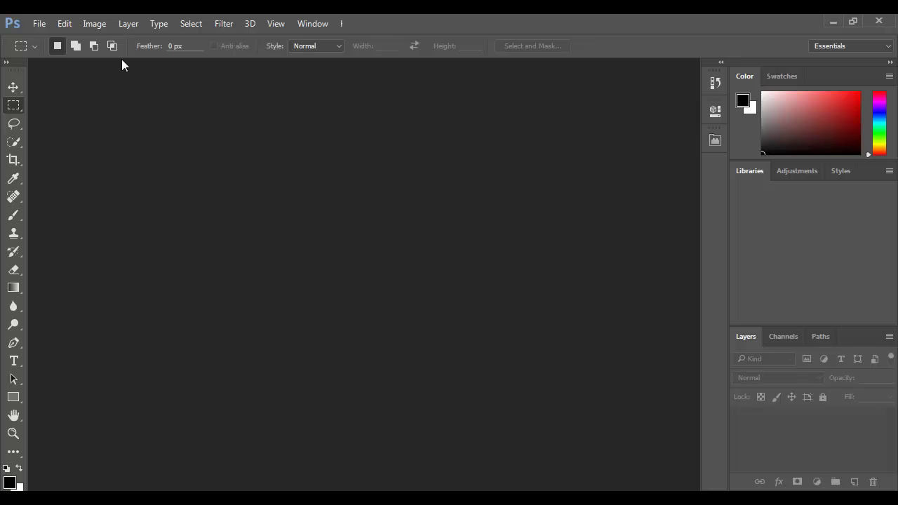
# Return to Maya and save the scene as the Maya Binary file Can_002 in the sourceimages folder.
pyautogui.hotkey('alt', 'Tab')
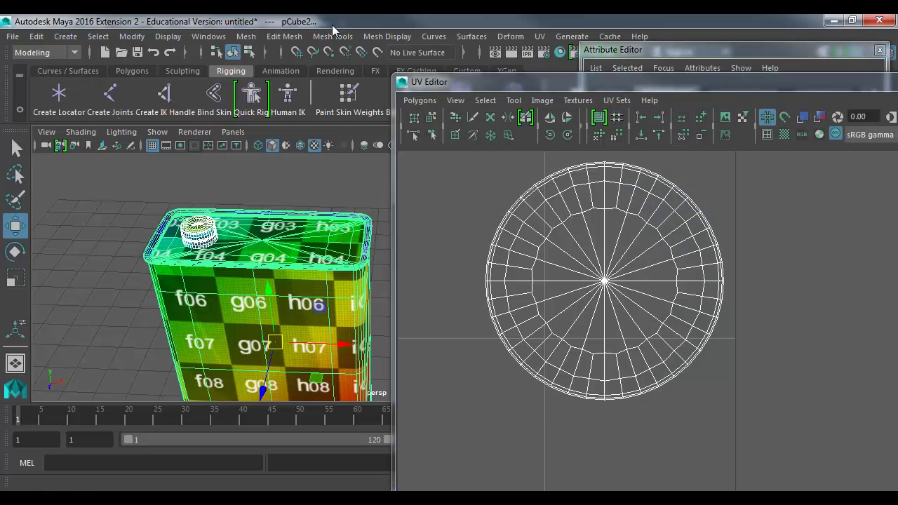
pyautogui.hotkey('ctrl', 'shift', 's')
pyautogui.write('Can_002')
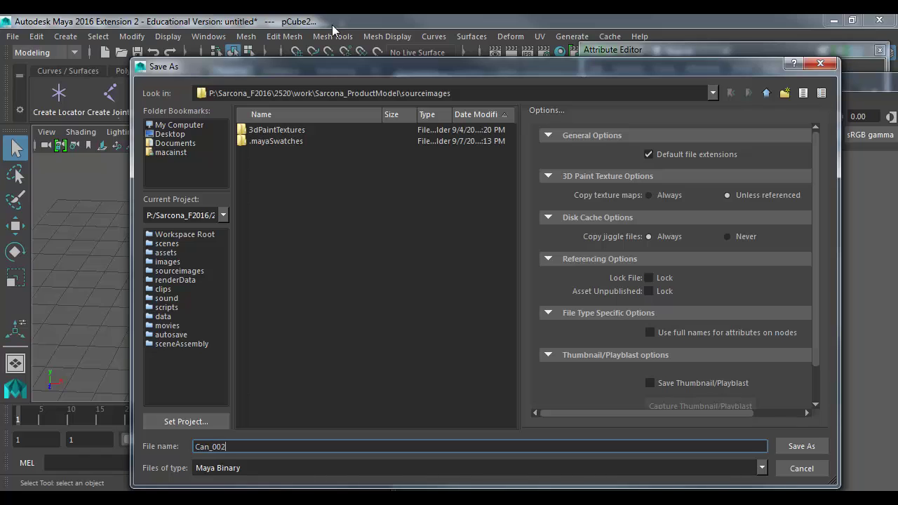
pyautogui.press('Return')
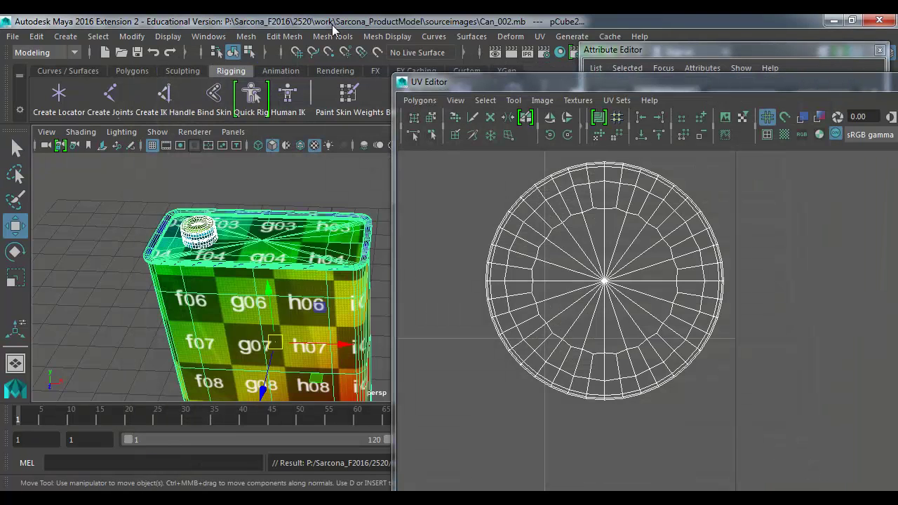
# Switch from Maya to Photoshop among the open windows.
pyautogui.hotkey('alt', 'Tab')
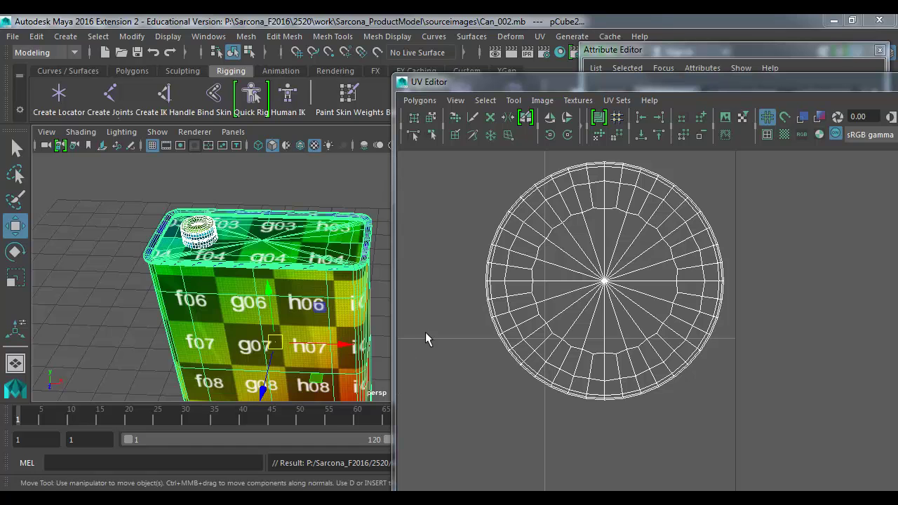
pyautogui.hotkey('alt', 'Tab')
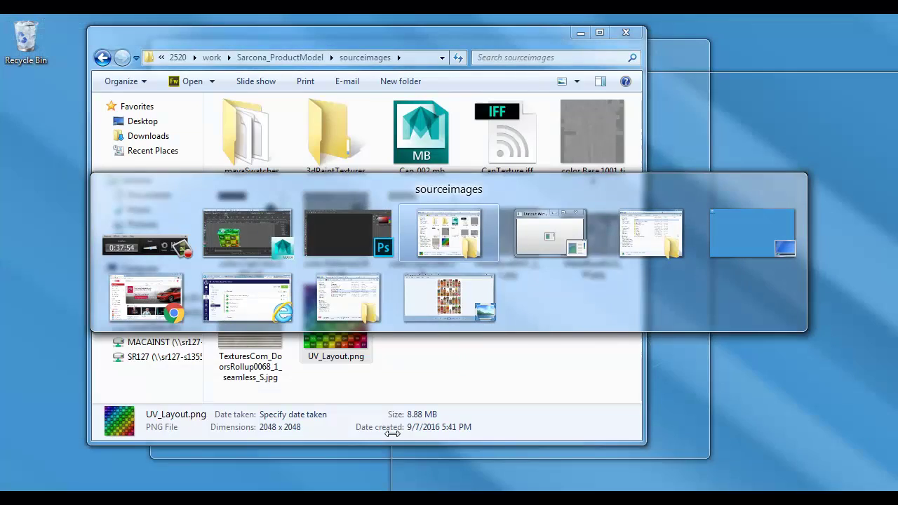
pyautogui.hotkey('alt', 'shift', 'Tab')
pyautogui.hotkey('alt', 'Tab')
pyautogui.hotkey('alt', 'Tab')
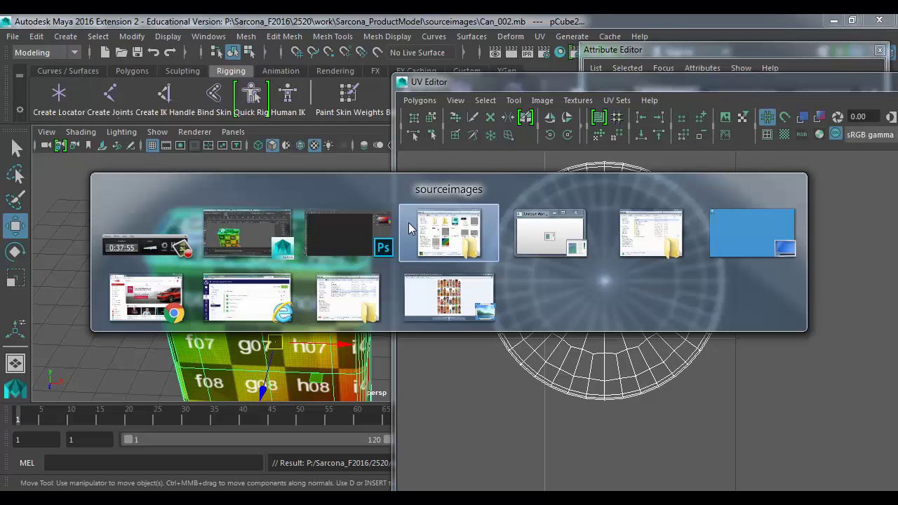
pyautogui.press('Tab')
pyautogui.press('Tab')
pyautogui.press('Tab')
pyautogui.press('Tab')
pyautogui.press('Tab')
pyautogui.press('Tab')
pyautogui.press('Tab')
pyautogui.press('Tab')
pyautogui.hotkey('alt', 'Tab')
pyautogui.hotkey('alt', 'Tab')
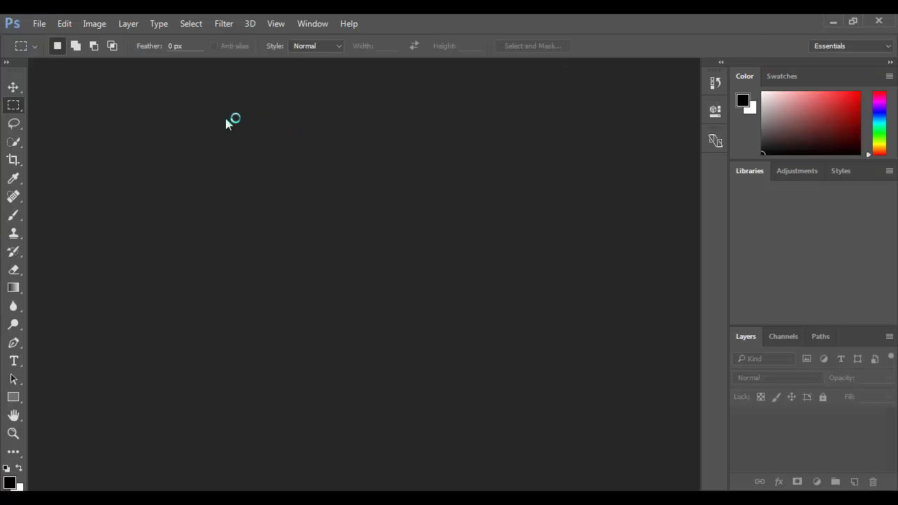
# Open the exported OutCanUV.iff snapshot from the product model project's images folder in Photoshop.
pyautogui.hotkey('ctrl', 'o')
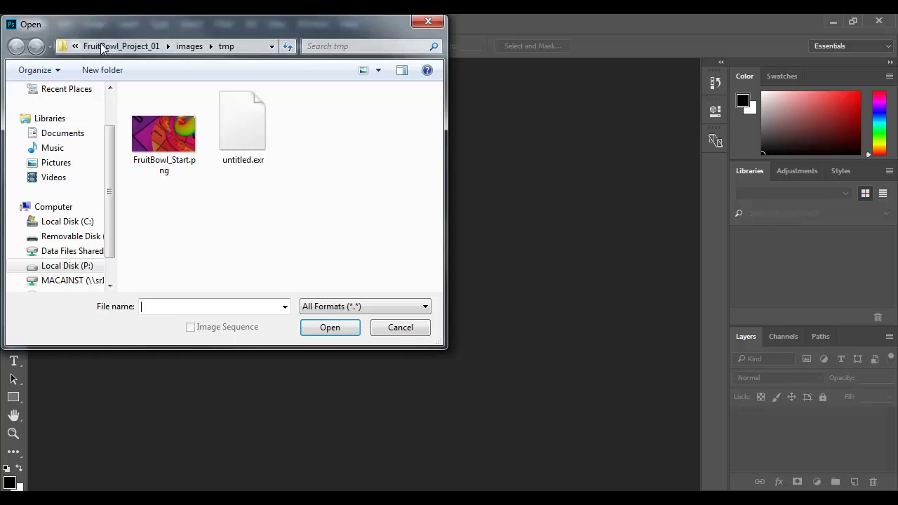
pyautogui.click(87, 266)
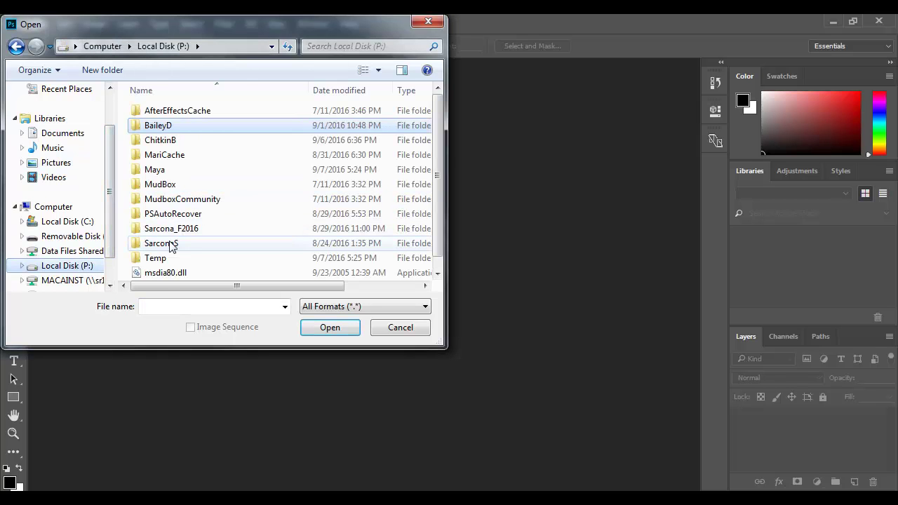
pyautogui.doubleClick(172, 243)
pyautogui.press('BackSpace')
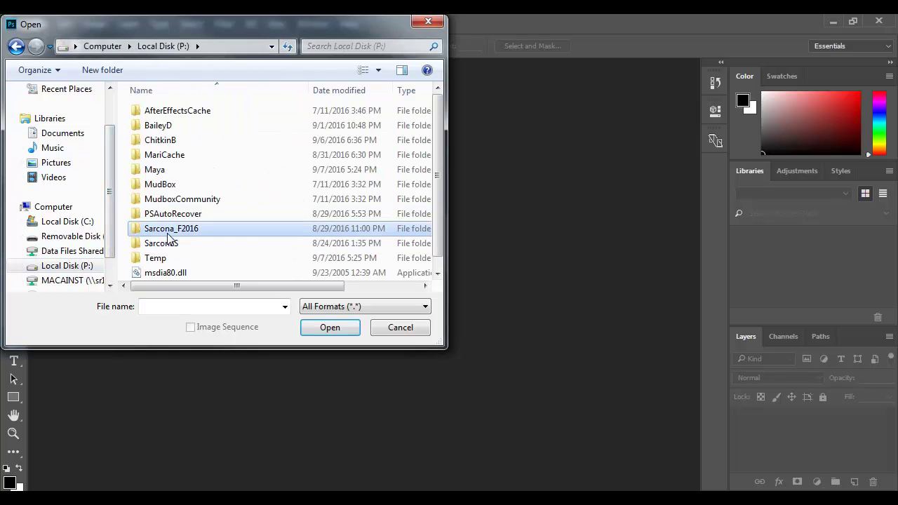
pyautogui.doubleClick(172, 229)
pyautogui.doubleClick(159, 140)
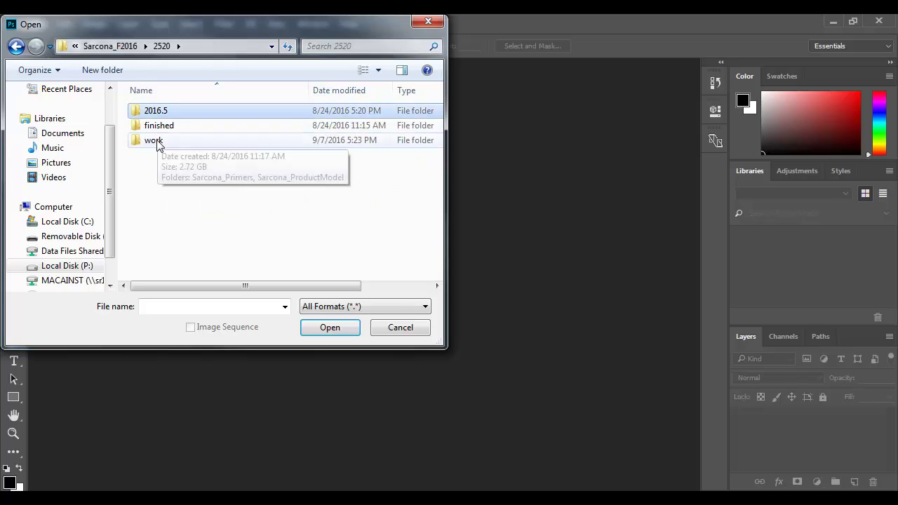
pyautogui.doubleClick(153, 139)
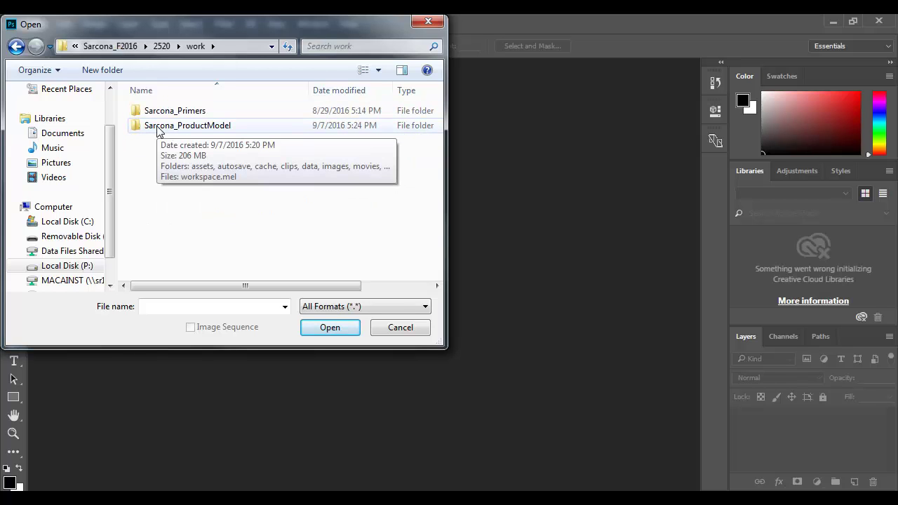
pyautogui.doubleClick(159, 129)
pyautogui.scroll(-1, 158, 210)
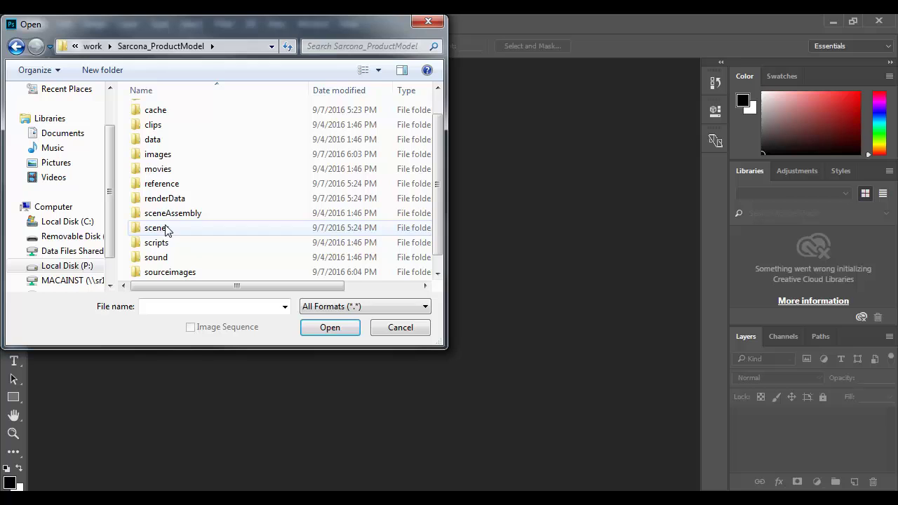
pyautogui.doubleClick(169, 155)
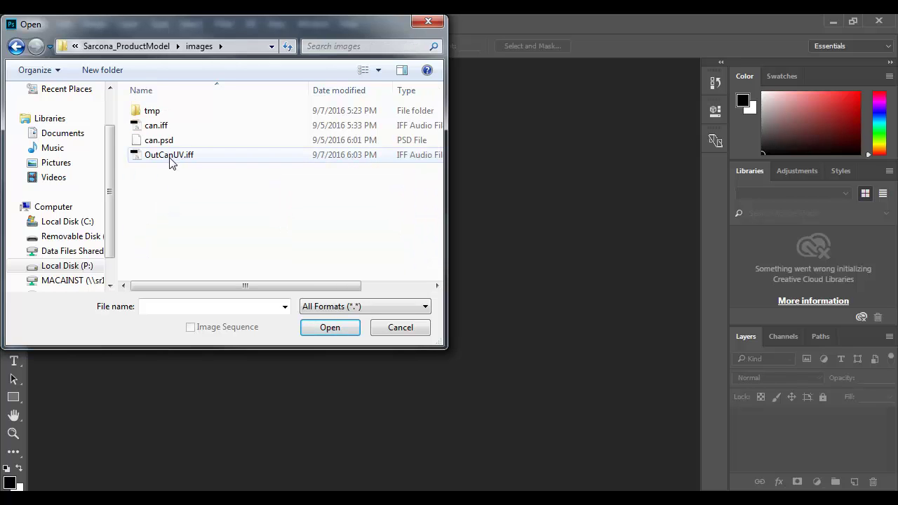
pyautogui.doubleClick(150, 160)
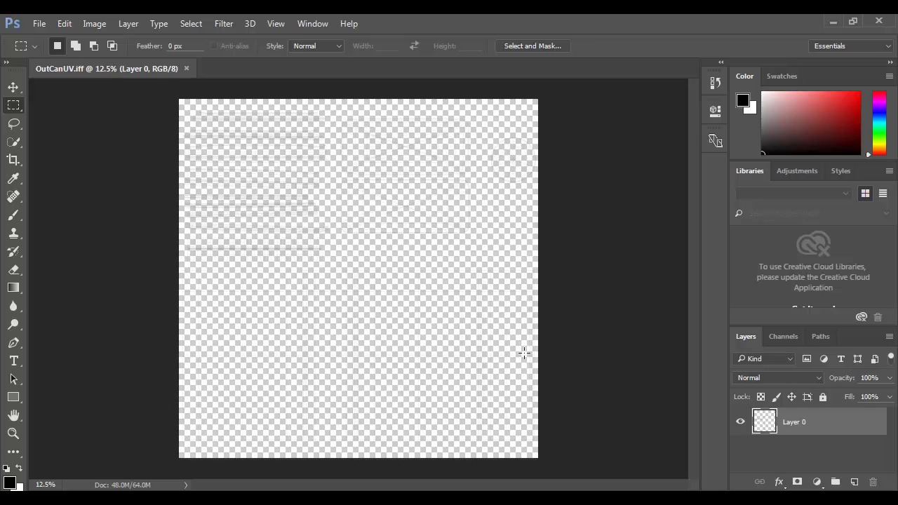
# Dock the Layers panel in its own column and give Layer 0 a black 6 px stroke positioned outside.
pyautogui.moveTo(742, 331); pyautogui.dragTo(692, 75)
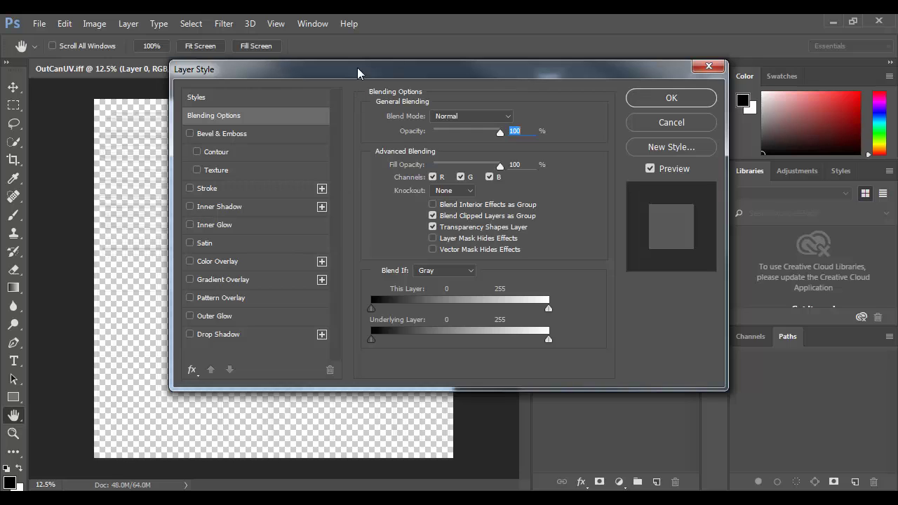
pyautogui.moveTo(357, 68); pyautogui.dragTo(494, 44)
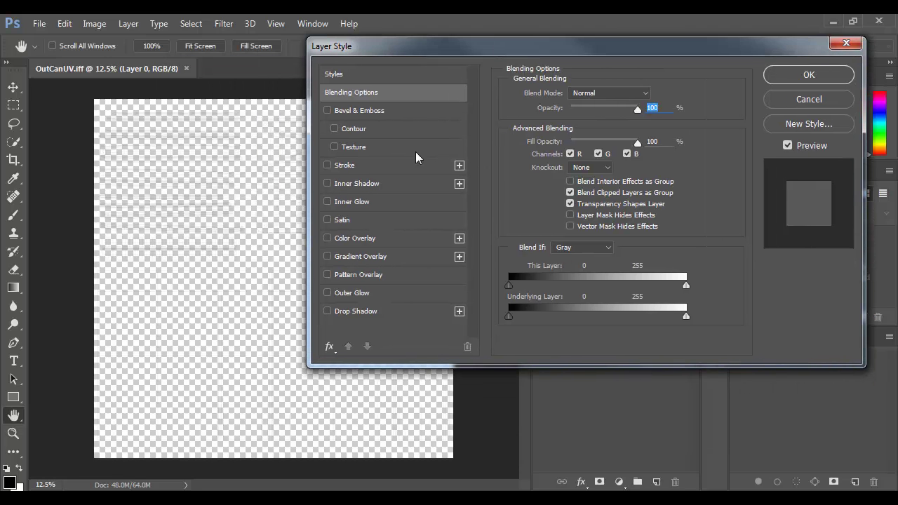
pyautogui.click(345, 165)
pyautogui.click(573, 107)
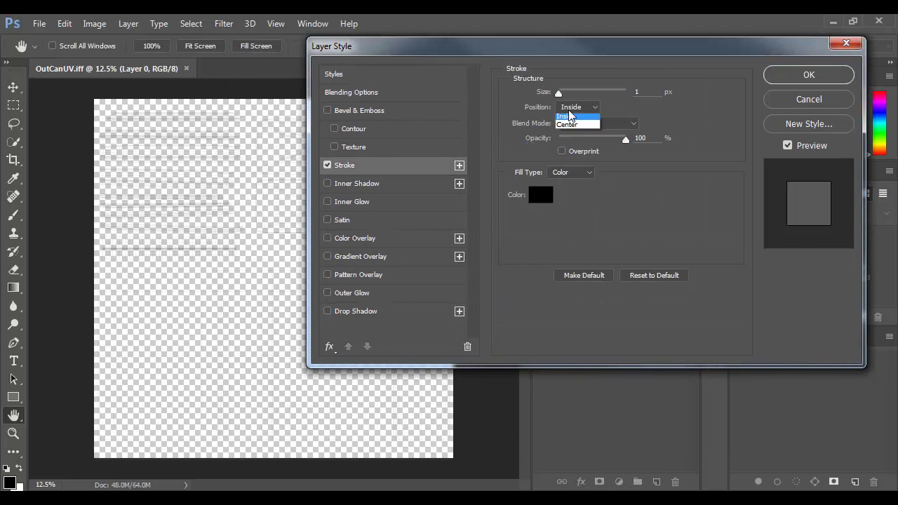
pyautogui.click(570, 121)
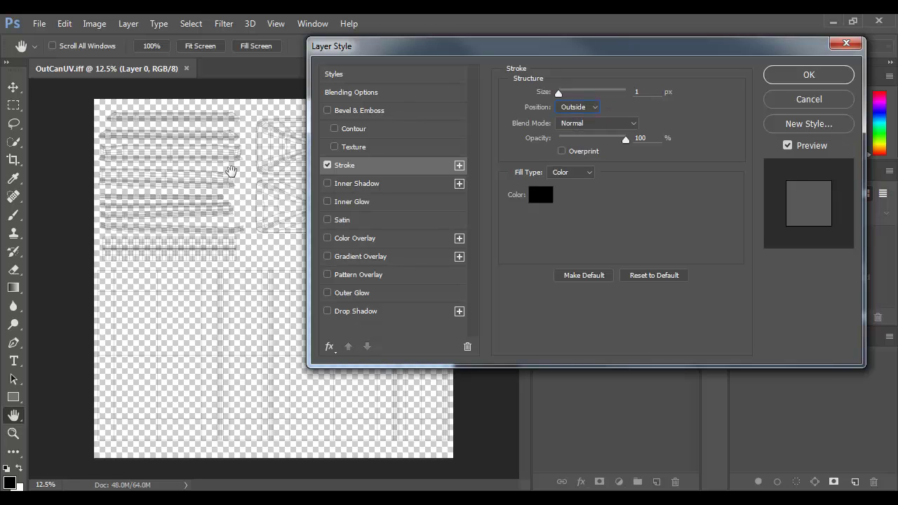
pyautogui.click(559, 94)
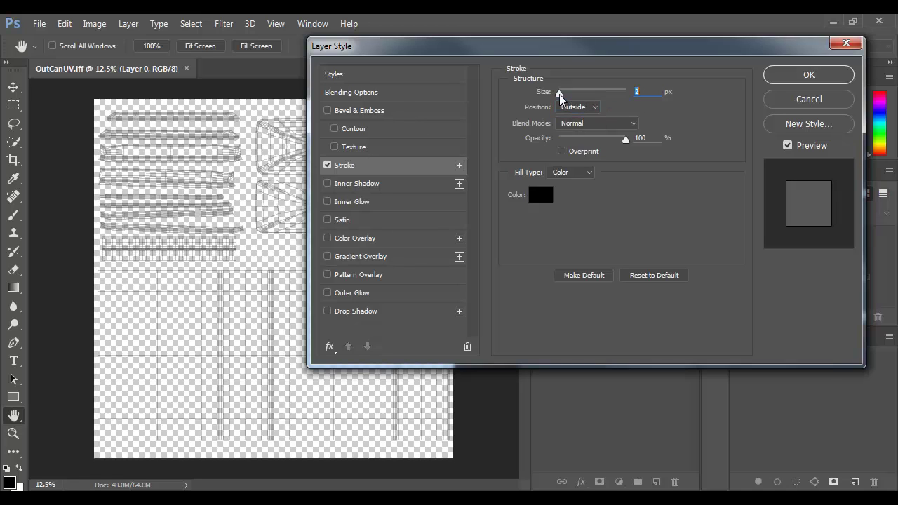
pyautogui.moveTo(559, 94); pyautogui.dragTo(562, 93)
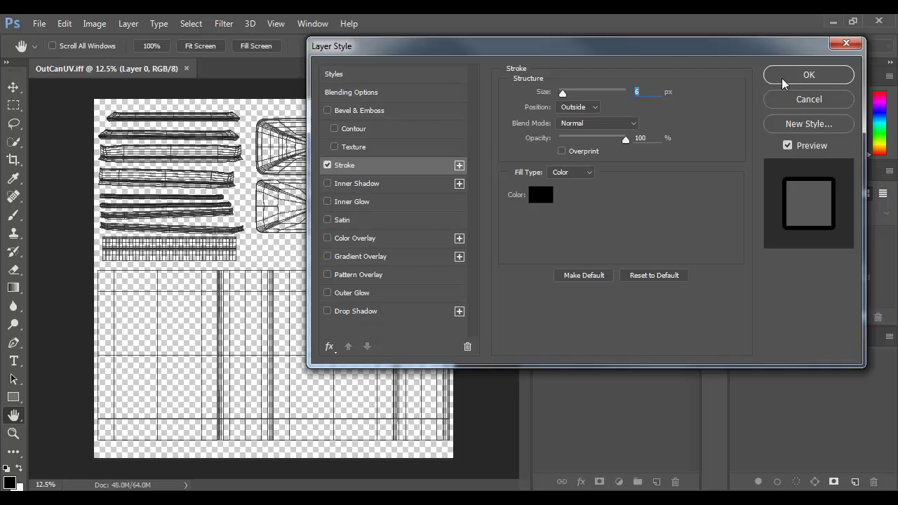
pyautogui.click(808, 75)
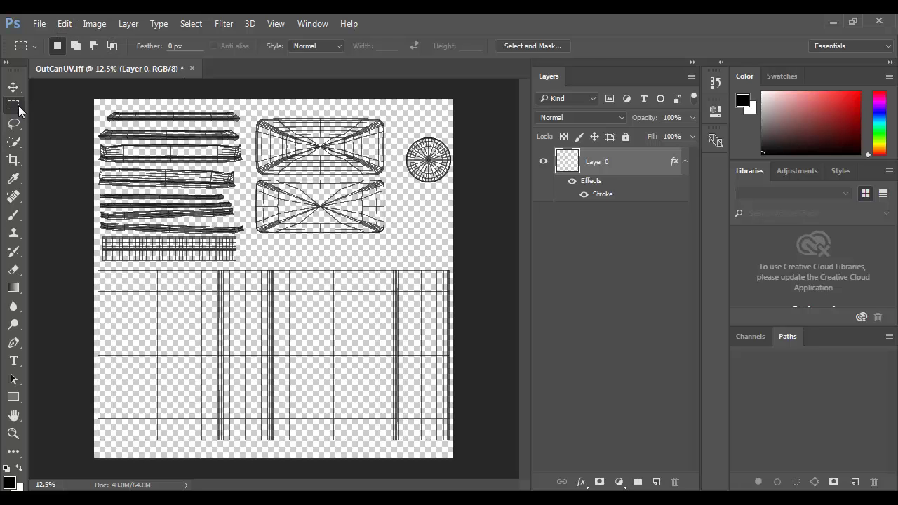
# Fill a rectangle around the can body's UV shell with light blue on a new layer, and place it beneath Layer 0.
pyautogui.click(657, 482)
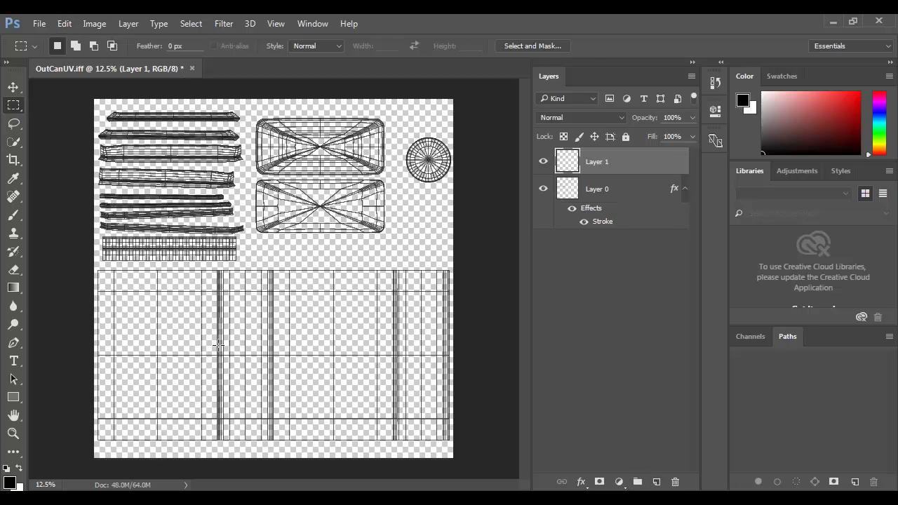
pyautogui.moveTo(94, 265); pyautogui.dragTo(453, 444)
pyautogui.click(878, 119)
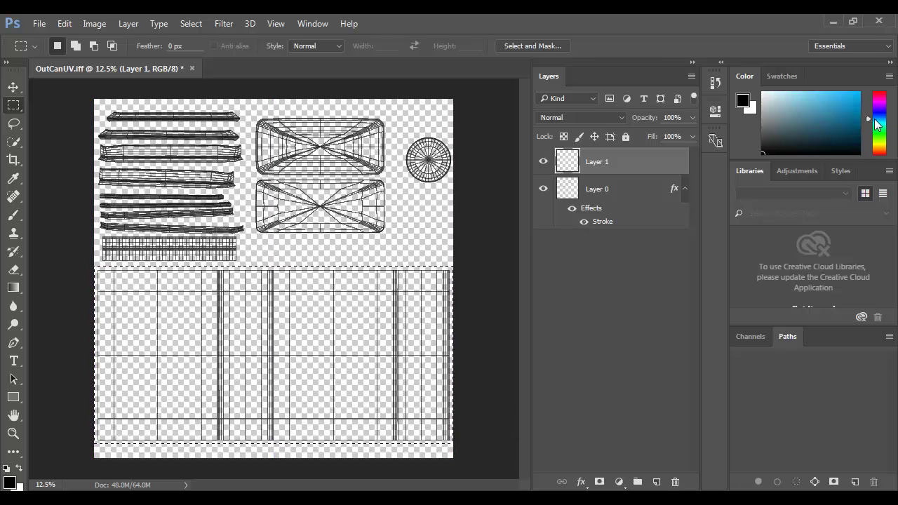
pyautogui.click(837, 110)
pyautogui.click(811, 102)
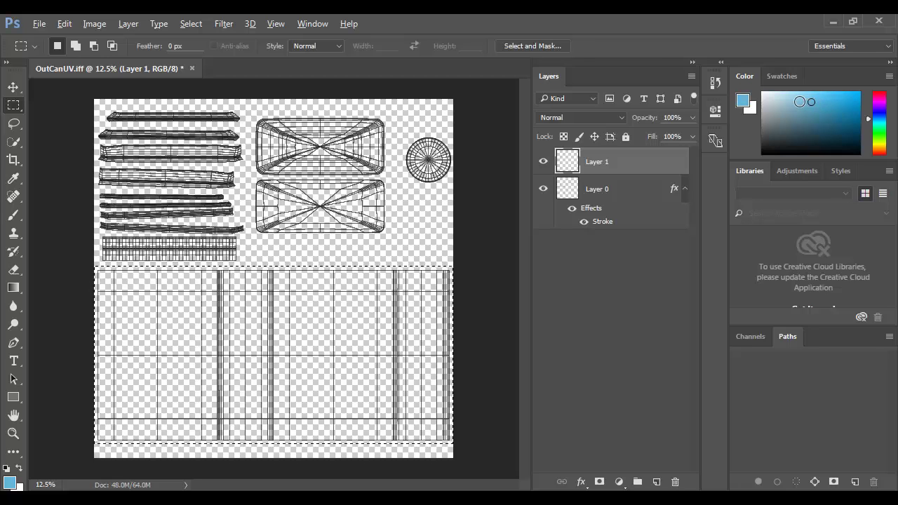
pyautogui.hotkey('alt', 'BackSpace')
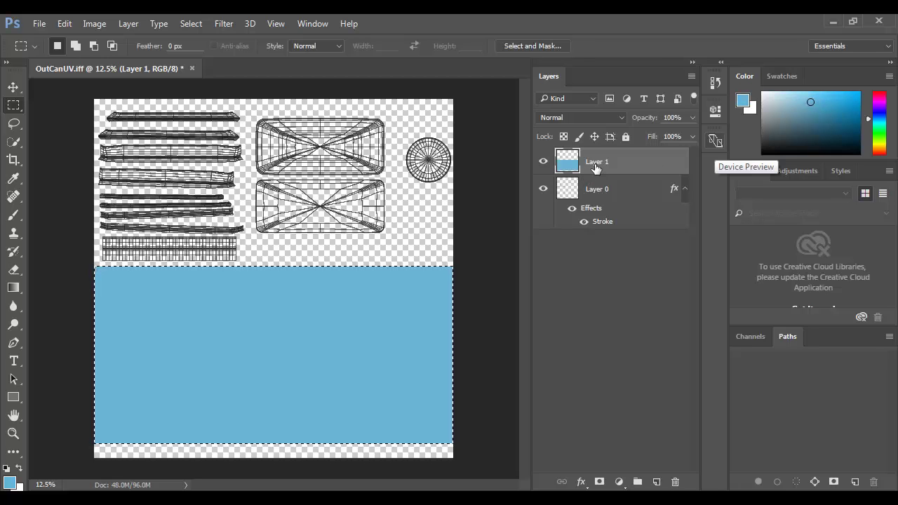
pyautogui.moveTo(594, 169); pyautogui.dragTo(599, 234)
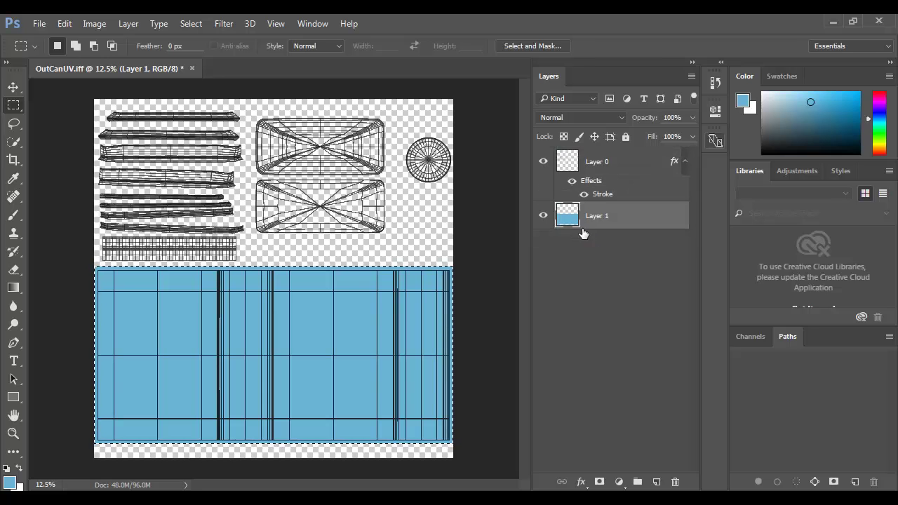
# Switch to Maya to examine the can's front side, and return to Photoshop.
pyautogui.press('alt')
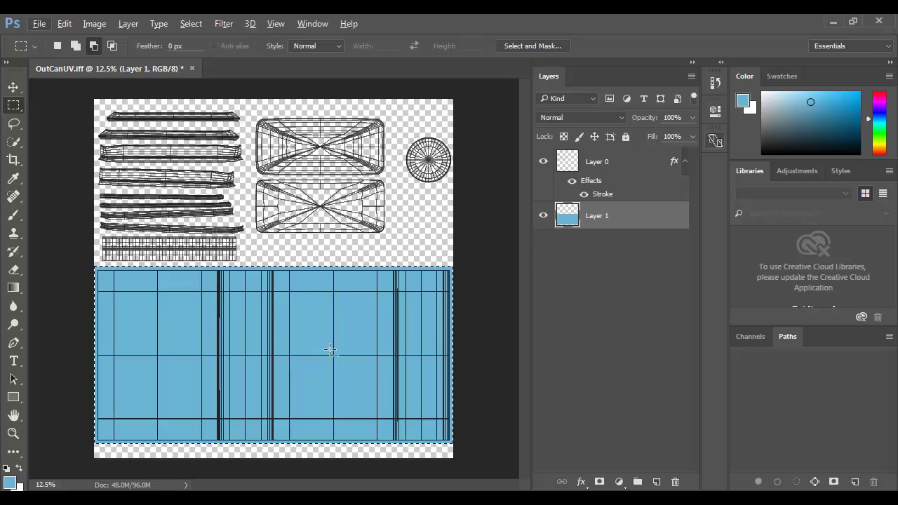
pyautogui.hotkey('alt', 'Tab')
pyautogui.keyDown('alt'); pyautogui.moveTo(242, 277); pyautogui.dragTo(245, 242); pyautogui.keyUp('alt')
pyautogui.keyDown('alt'); pyautogui.moveTo(246, 242); pyautogui.dragTo(247, 200, button='middle'); pyautogui.keyUp('alt')
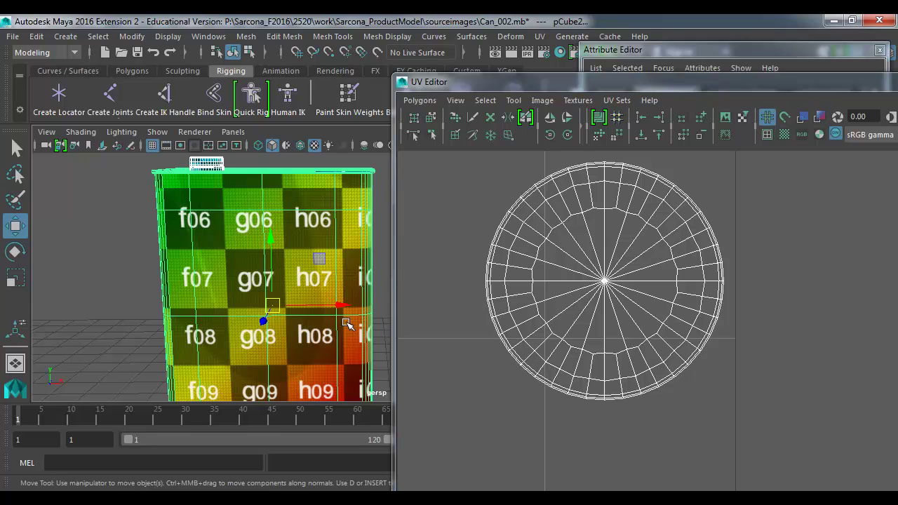
pyautogui.hotkey('alt', 'Tab')
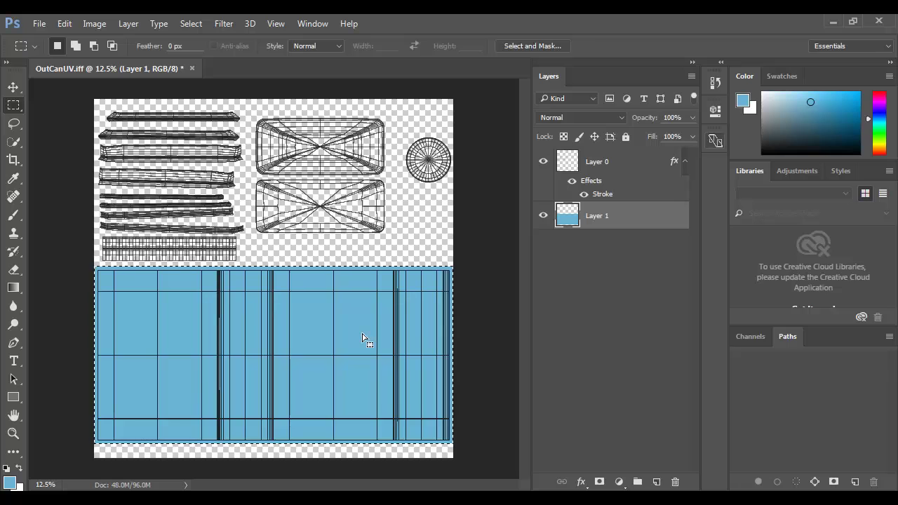
# Switch to Maya and select a single face on the can's front to locate it within the body shell in the UV Editor.
pyautogui.hotkey('alt', 'Tab')
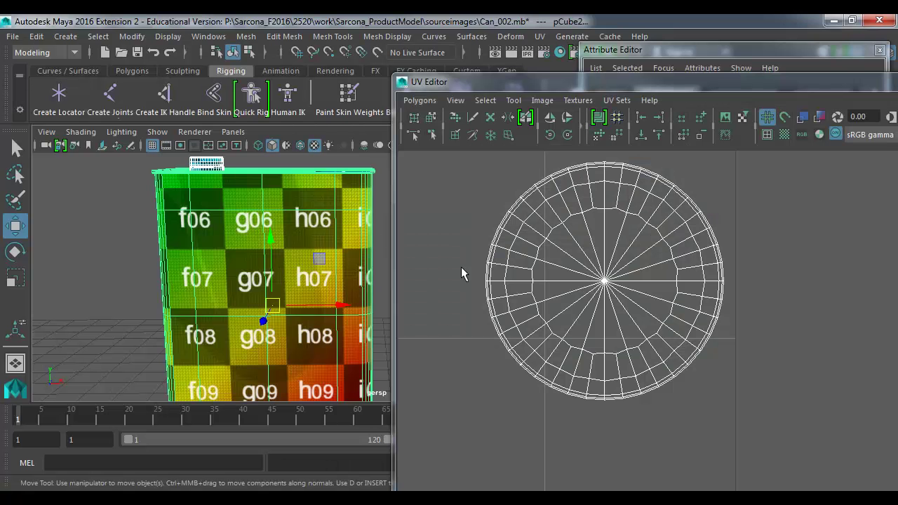
pyautogui.scroll(-3, 639, 314)
pyautogui.scroll(-4, 640, 314)
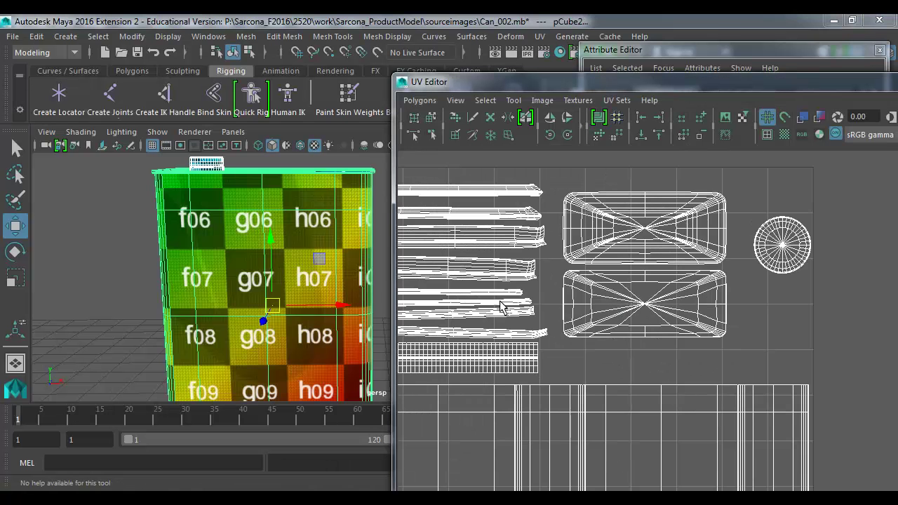
pyautogui.moveTo(278, 241); pyautogui.dragTo(283, 141, button='right')
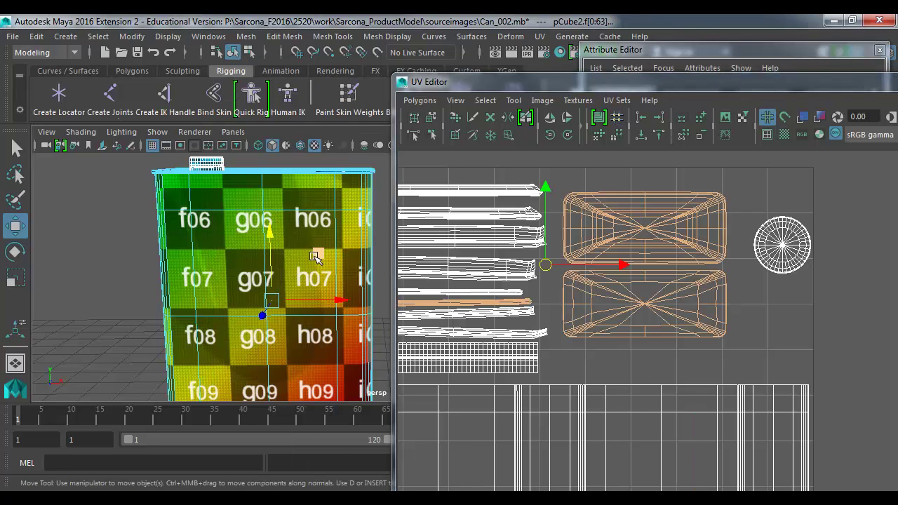
pyautogui.click(302, 243)
pyautogui.scroll(-3, 309, 291)
pyautogui.keyDown('alt'); pyautogui.moveTo(233, 288); pyautogui.dragTo(230, 266, button='middle'); pyautogui.keyUp('alt')
pyautogui.keyDown('shift'); pyautogui.click(228, 244); pyautogui.keyUp('shift')
pyautogui.keyDown('alt'); pyautogui.moveTo(658, 426); pyautogui.dragTo(632, 302, button='middle'); pyautogui.keyUp('alt')
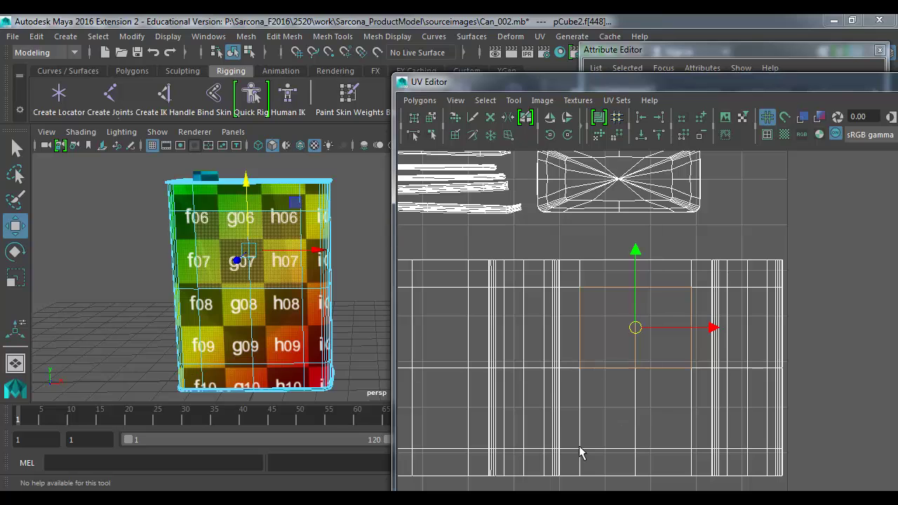
# In Photoshop, clear the selection and add the text "Cool Label" in black at 162 pt within a text box over the can's front.
pyautogui.hotkey('alt', 'Tab')
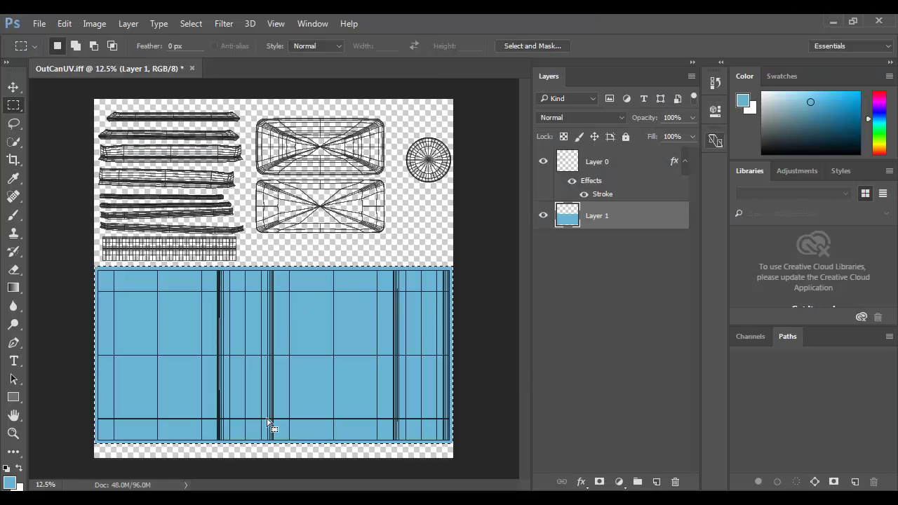
pyautogui.hotkey('ctrl', 'd')
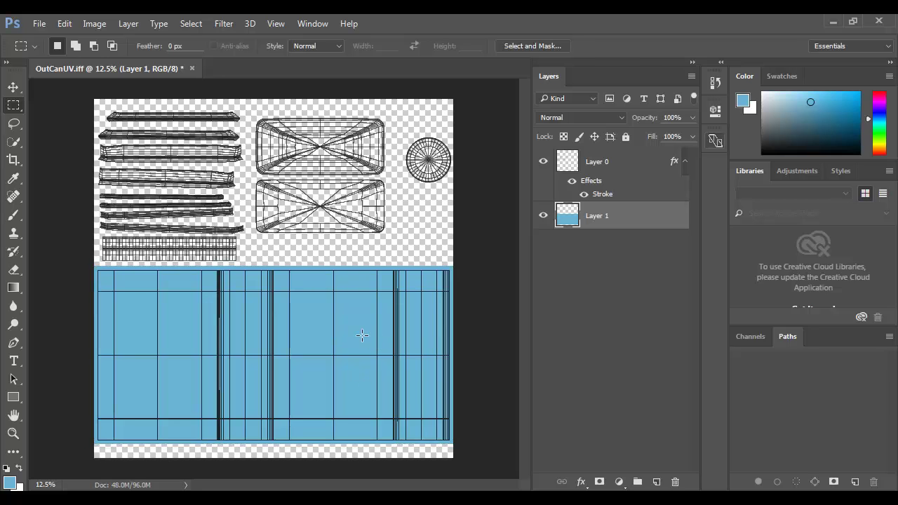
pyautogui.press('t')
pyautogui.moveTo(275, 288); pyautogui.dragTo(375, 386)
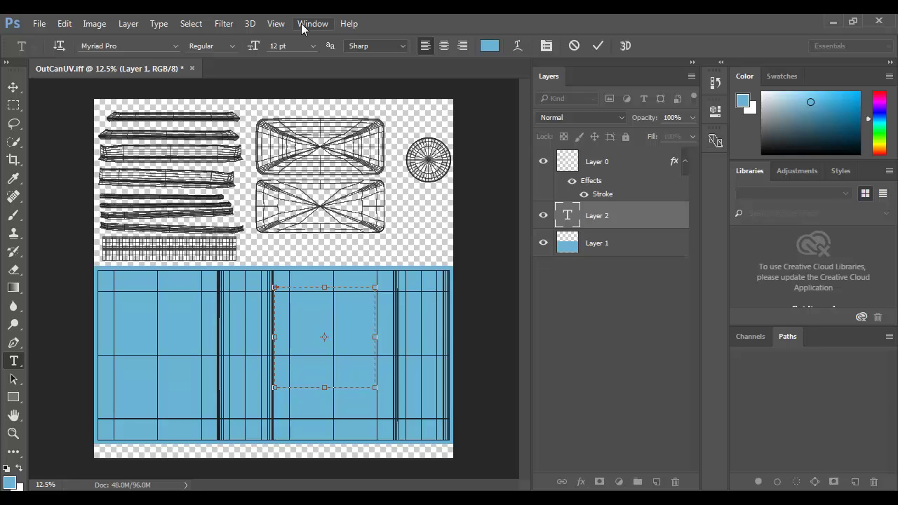
pyautogui.moveTo(256, 47); pyautogui.dragTo(362, 63)
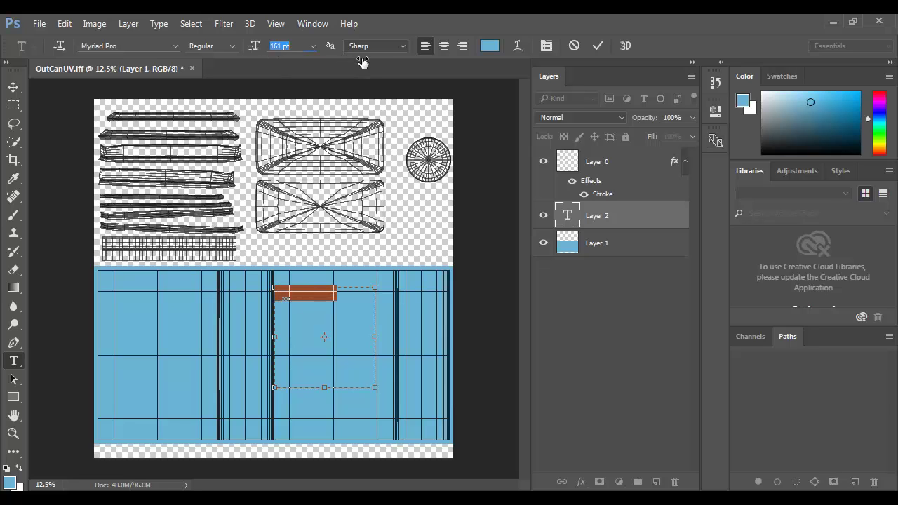
pyautogui.click(487, 46)
pyautogui.write('000000')
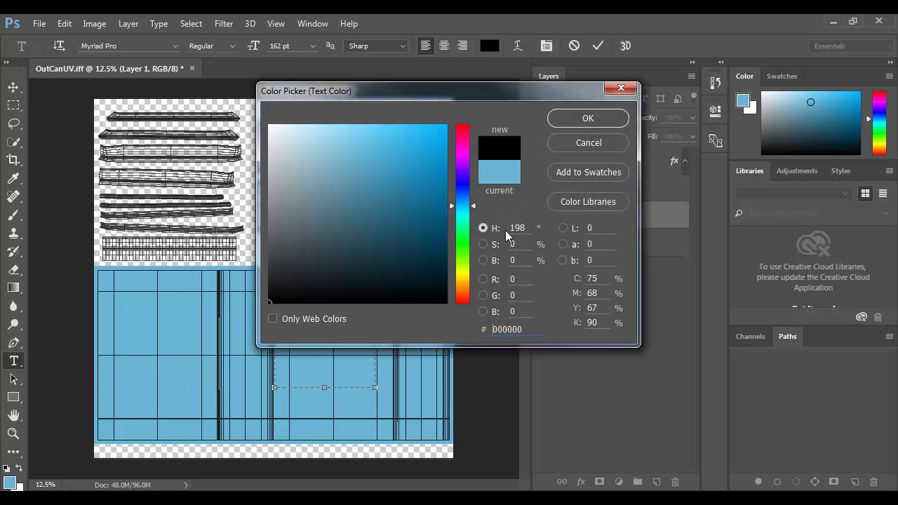
pyautogui.click(611, 116)
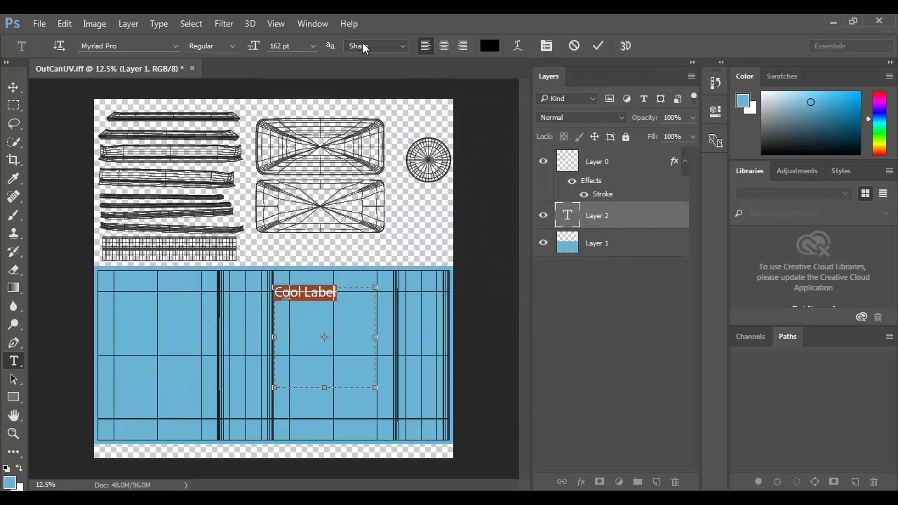
# Format the Cool Label text in small caps at 323 pt with the Niagara Solid font.
pyautogui.click(547, 45)
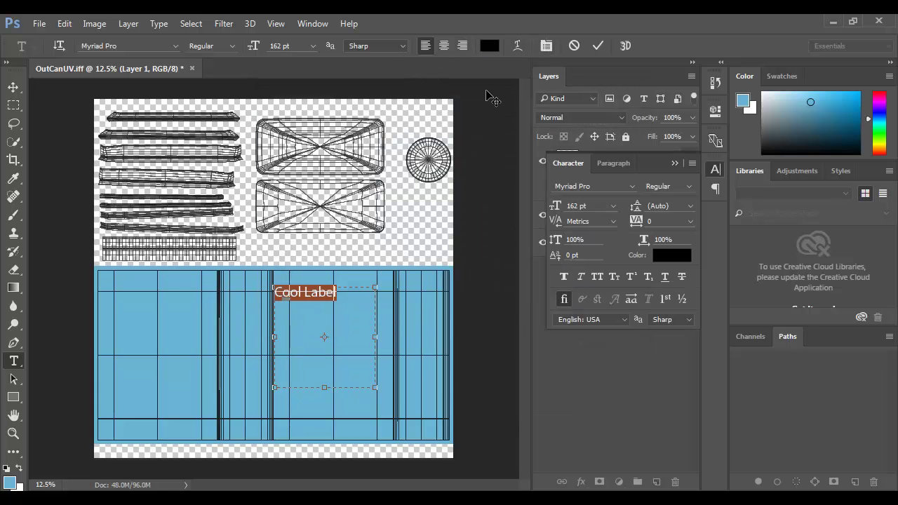
pyautogui.click(614, 277)
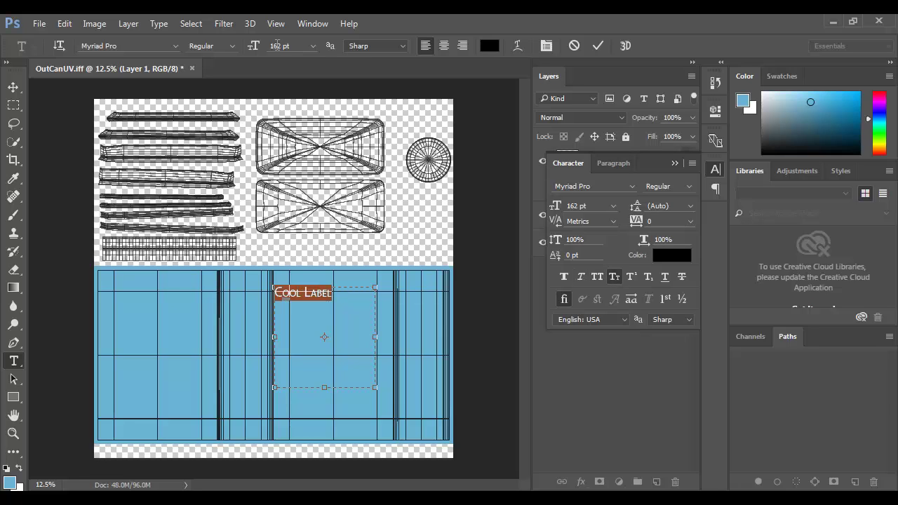
pyautogui.moveTo(254, 46); pyautogui.dragTo(372, 57)
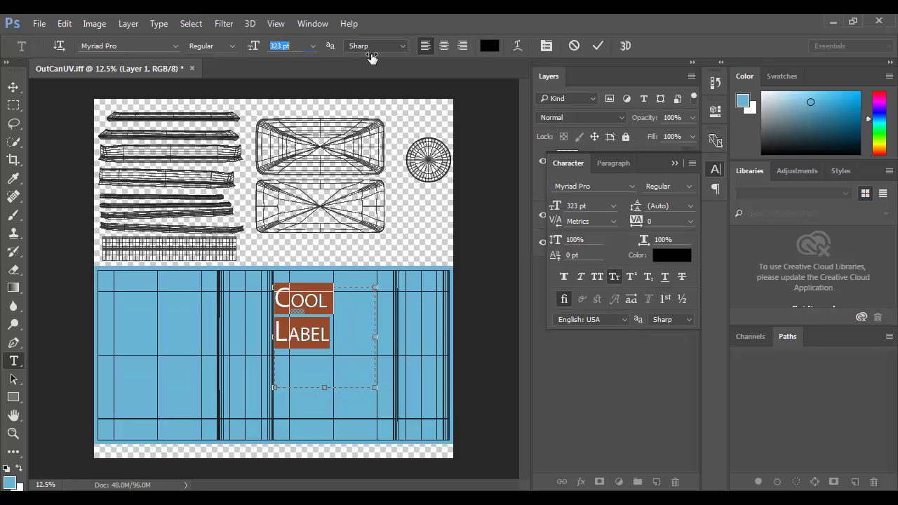
pyautogui.click(594, 187)
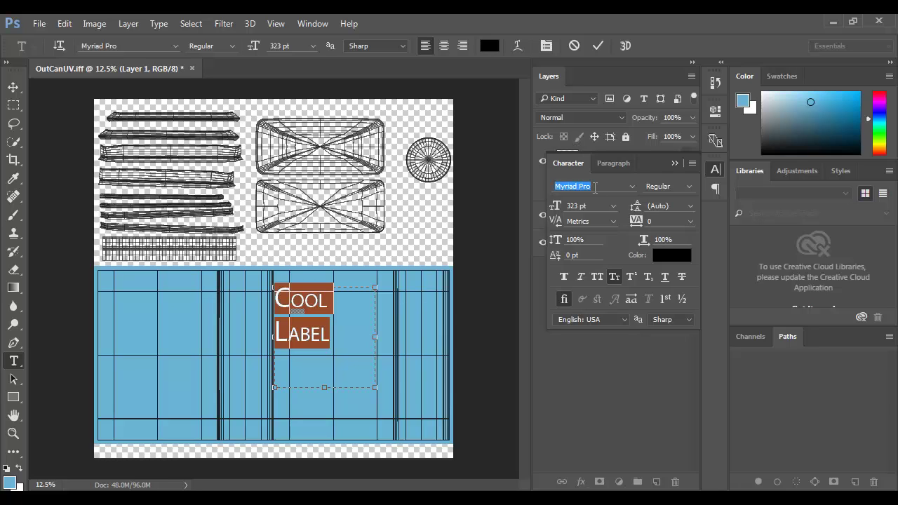
pyautogui.press('Down')
pyautogui.press('Down')
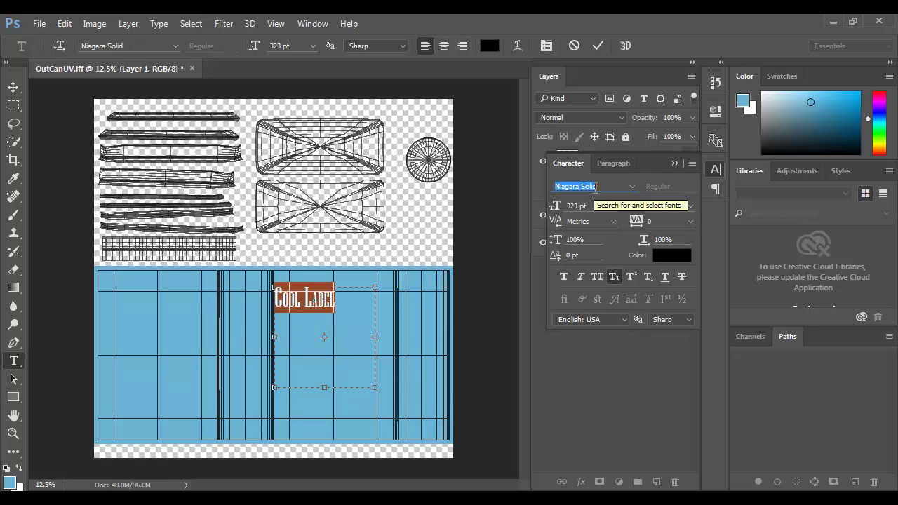
# Move the Cool Label text lower and closer to the centre of the can's front area.
pyautogui.click(13, 87)
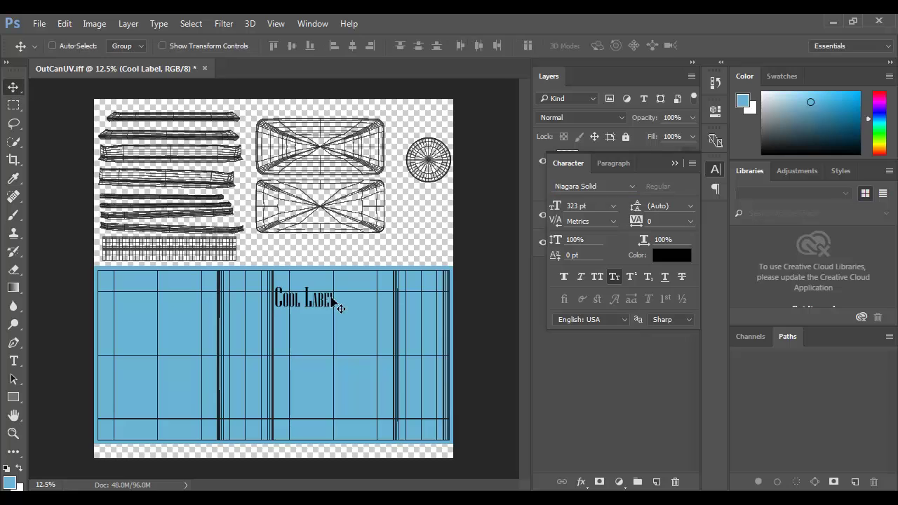
pyautogui.moveTo(327, 310); pyautogui.dragTo(343, 352)
pyautogui.hotkey('ctrl', 't')
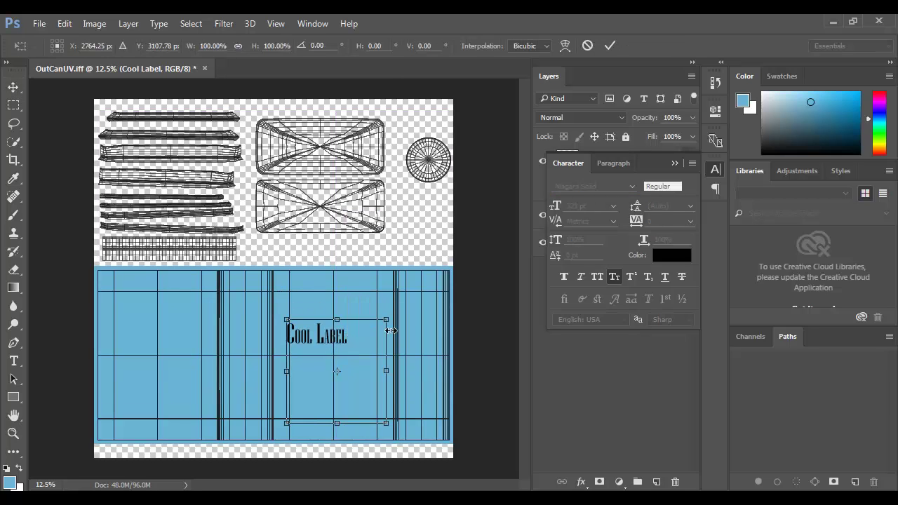
pyautogui.press('Return')
# Shrink the Cool Label text box so it fits closely around the words.
pyautogui.press('t')
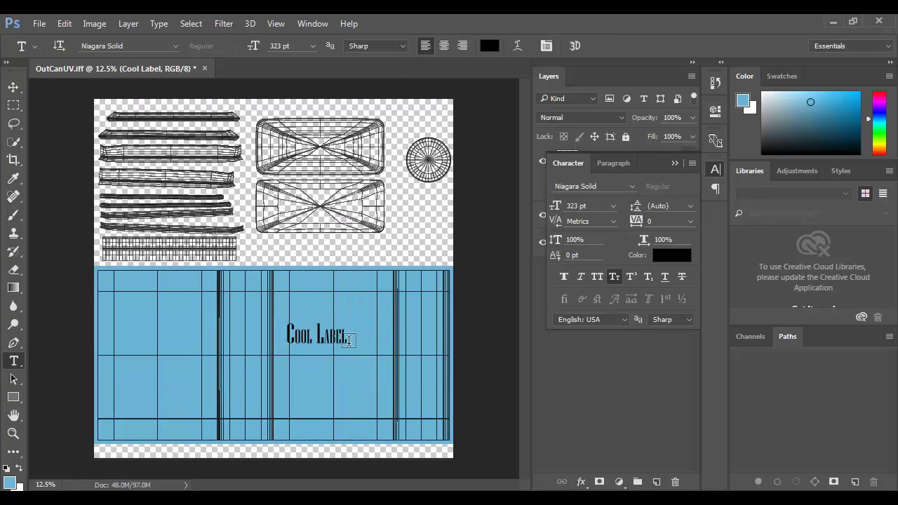
pyautogui.click(345, 337)
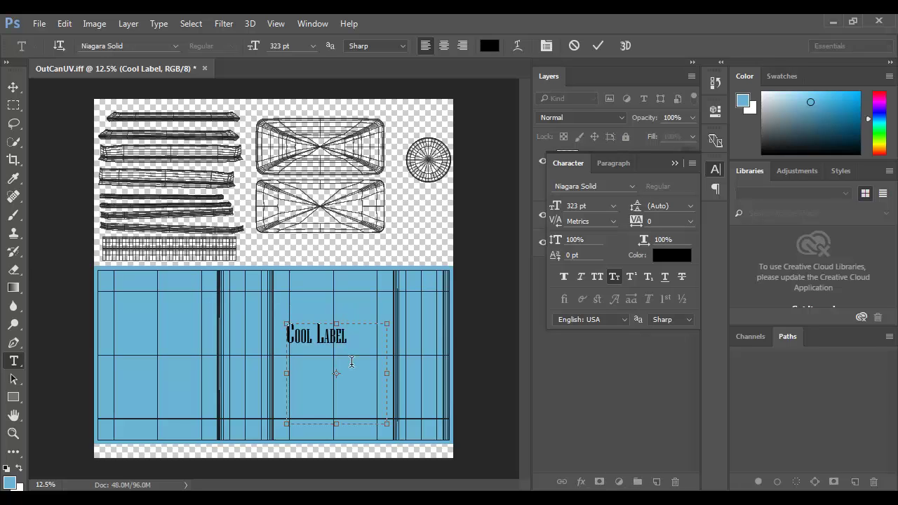
pyautogui.moveTo(386, 424); pyautogui.dragTo(354, 348)
pyautogui.click(13, 87)
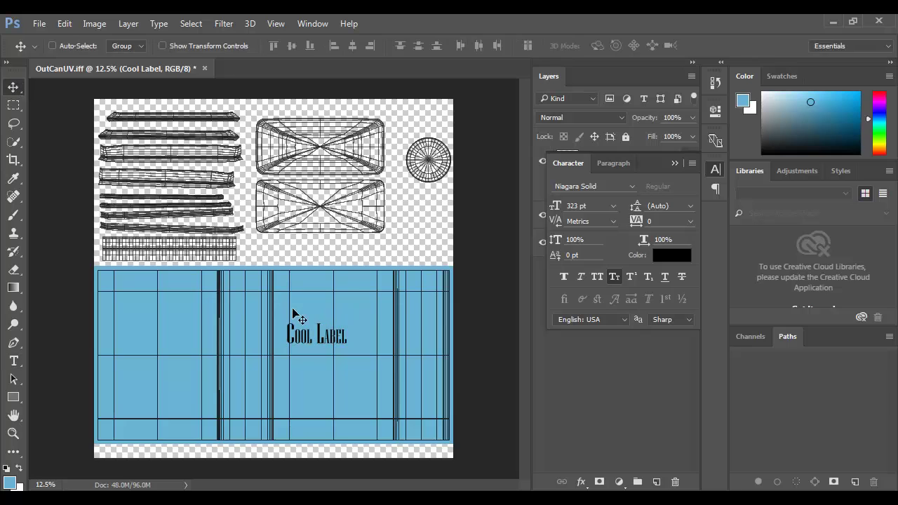
# Enlarge the Cool Label text to about 561 pt near the top of the can's front and add an empty layer above it.
pyautogui.hotkey('ctrl', 't')
pyautogui.keyDown('alt'); pyautogui.keyDown('shift'); pyautogui.moveTo(349, 344); pyautogui.dragTo(337, 306); pyautogui.keyUp('shift'); pyautogui.keyUp('alt')
pyautogui.press('Return')
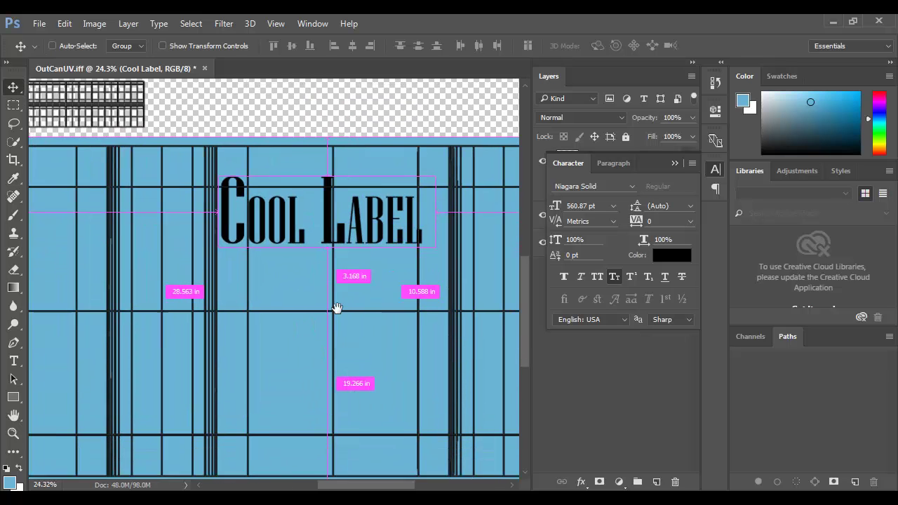
pyautogui.click(671, 163)
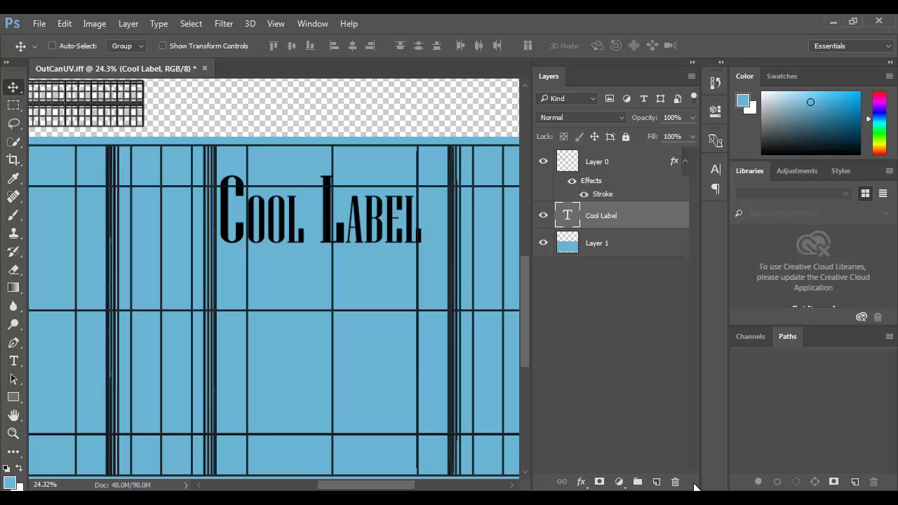
pyautogui.click(657, 482)
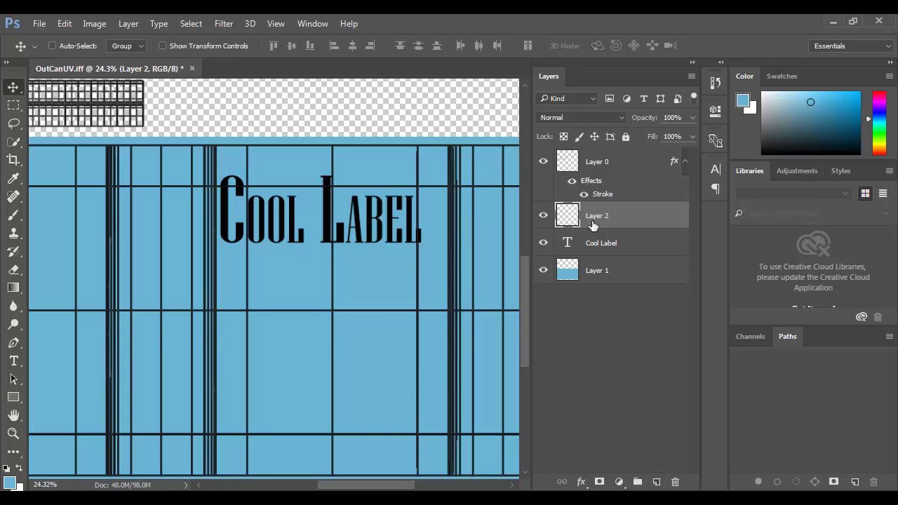
# Switch to Windows Photo Viewer and examine the label designs in the vintage spray can prints reference image.
pyautogui.hotkey('alt', 'Tab')
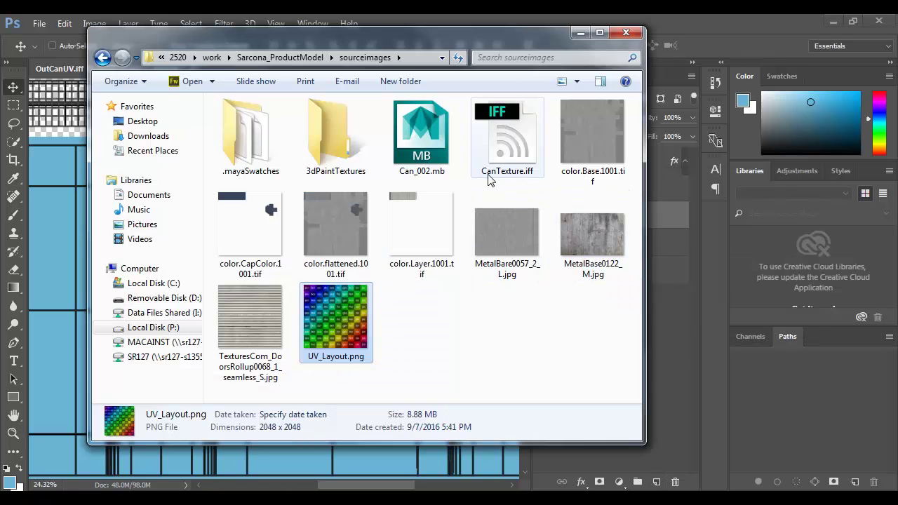
pyautogui.hotkey('alt', 'Tab')
pyautogui.press('Tab')
pyautogui.press('Tab')
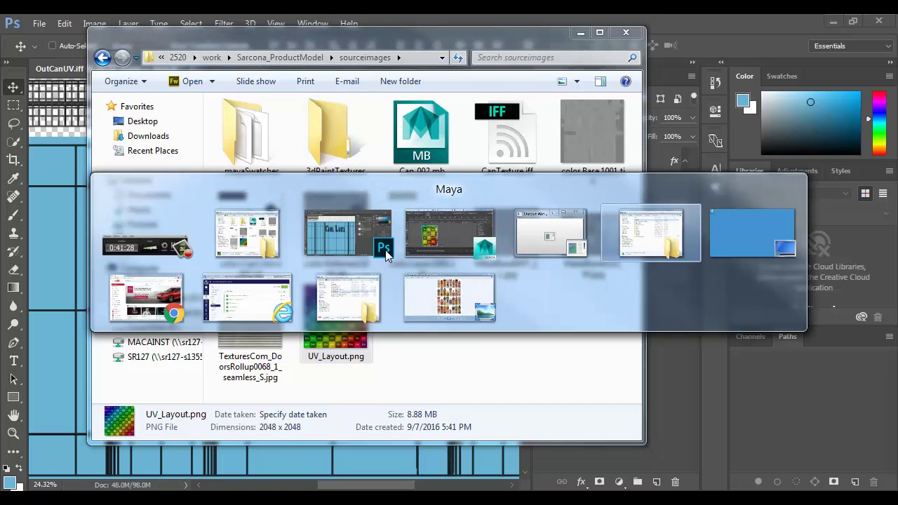
pyautogui.press('Tab')
pyautogui.press('Tab')
pyautogui.press('Tab')
pyautogui.press('Tab')
pyautogui.press('Tab')
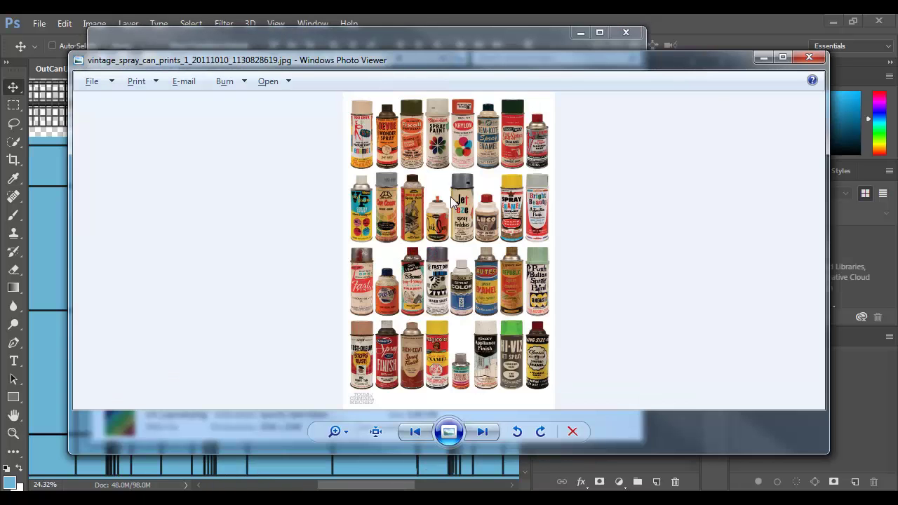
pyautogui.scroll(4, 452, 202)
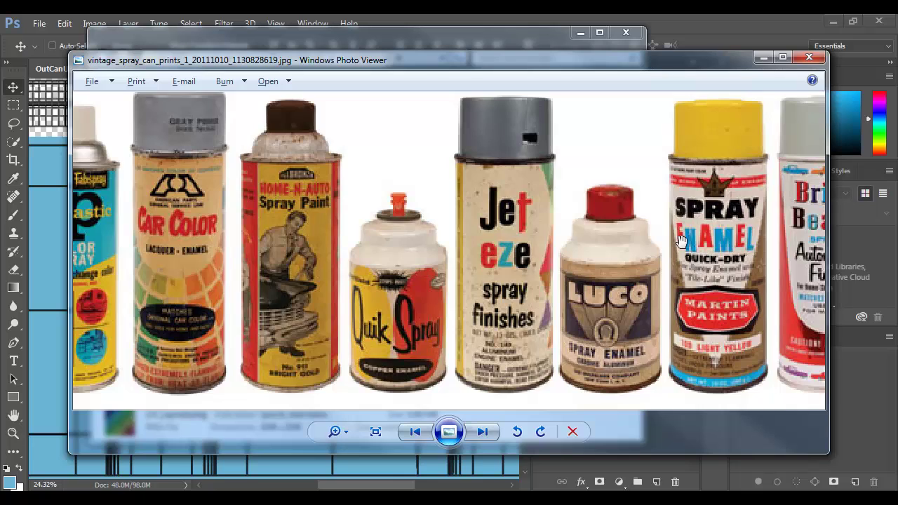
# Examine the STP can reference photo, including its logo, badge and price lettering near the rim.
pyautogui.press('Right')
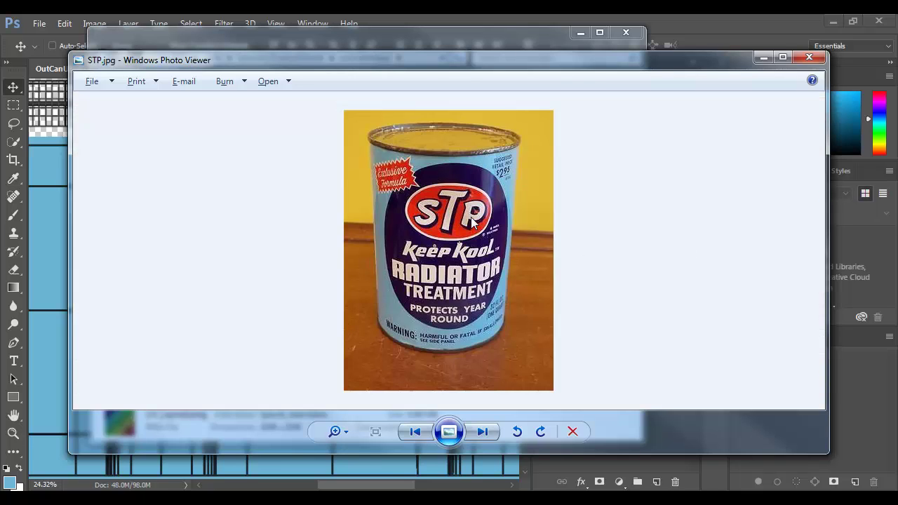
pyautogui.scroll(3, 501, 186)
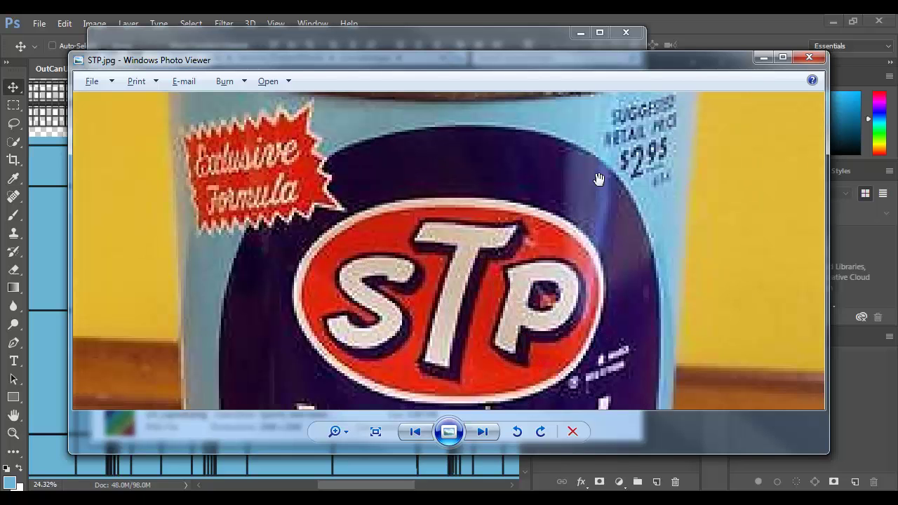
pyautogui.moveTo(596, 180); pyautogui.dragTo(537, 224)
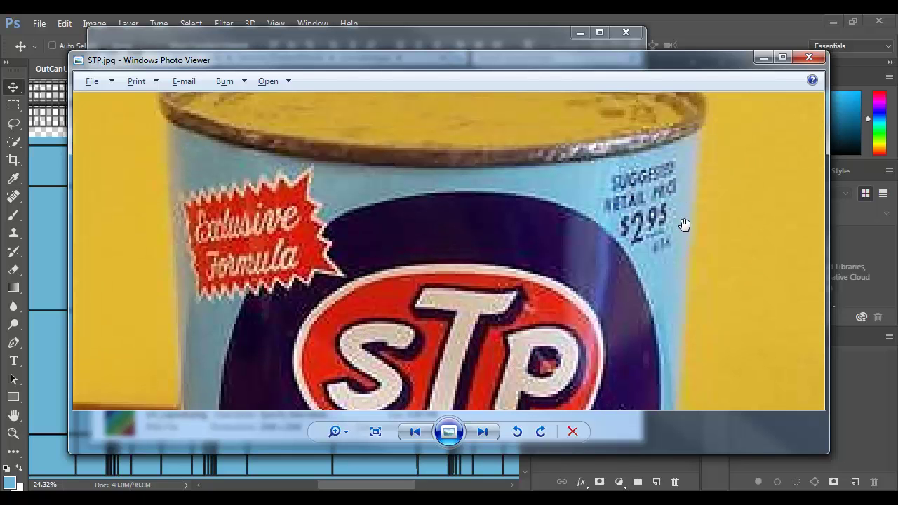
pyautogui.scroll(-3, 463, 297)
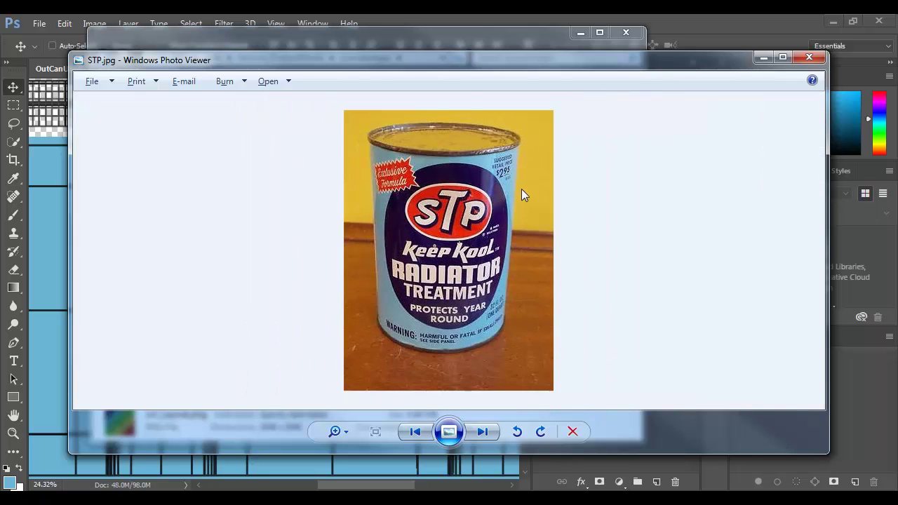
# Examine the vintage beer can and Block Seal can reference photos for their label layout and lettering.
pyautogui.press('Right')
pyautogui.press('Right')
pyautogui.scroll(2, 448, 201)
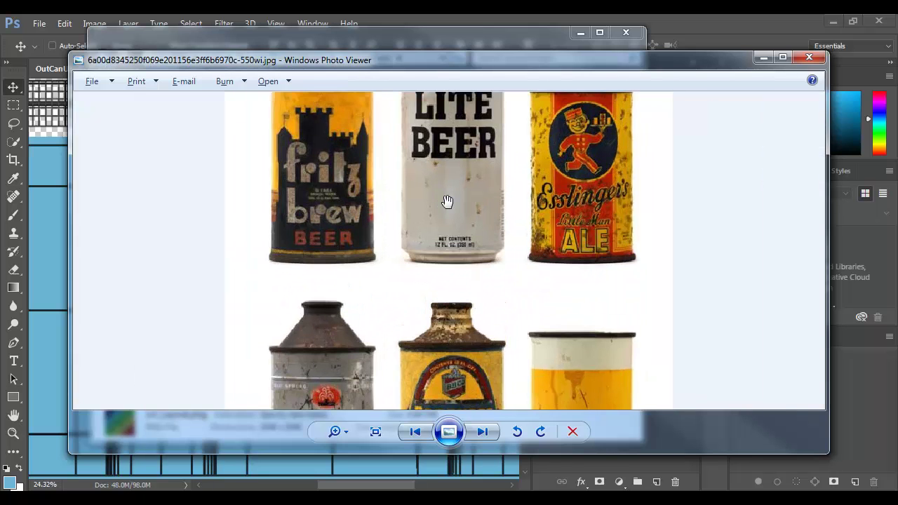
pyautogui.moveTo(447, 200); pyautogui.dragTo(478, 75)
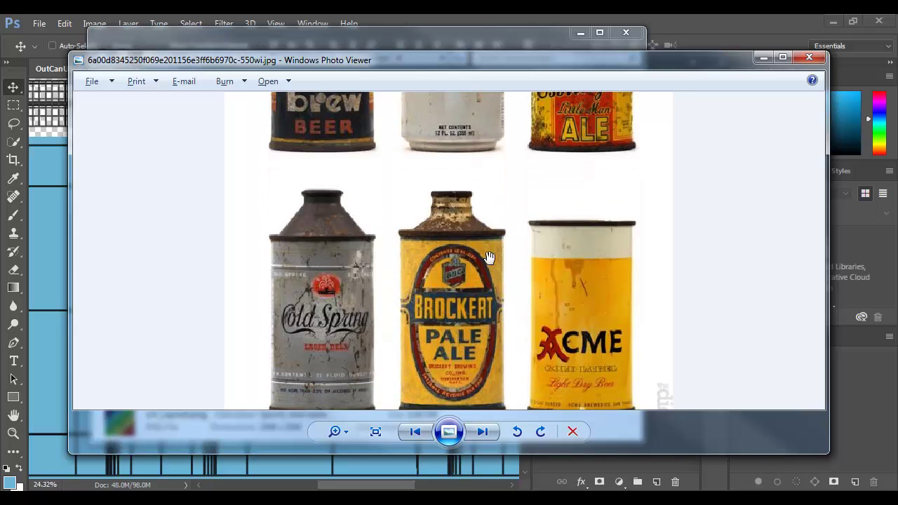
pyautogui.moveTo(489, 258); pyautogui.dragTo(490, 218)
pyautogui.press('Right')
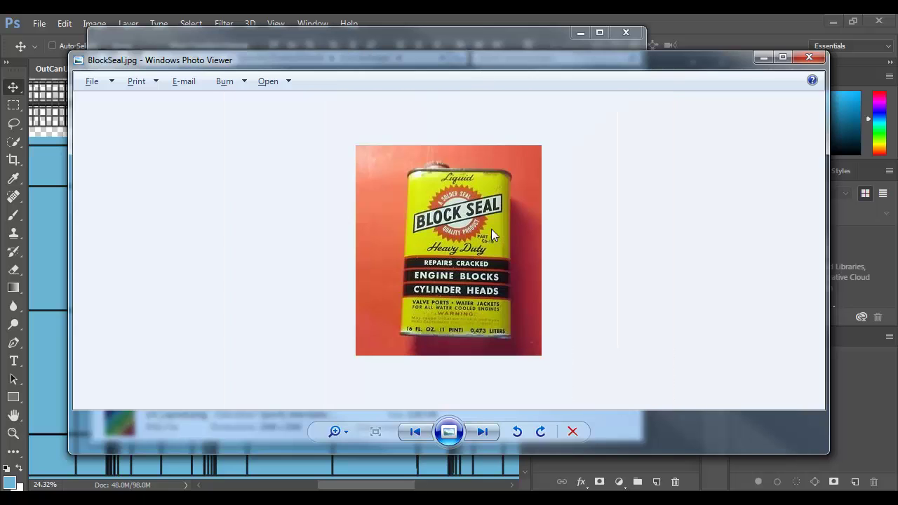
pyautogui.scroll(2, 491, 247)
pyautogui.moveTo(477, 315); pyautogui.dragTo(477, 273)
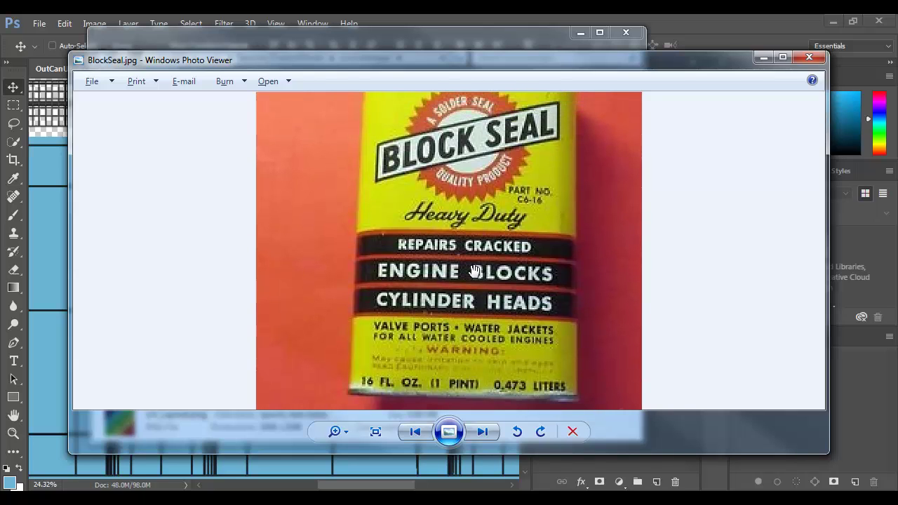
# Return to Photoshop and hide the UV wireframe layer, Layer 0.
pyautogui.hotkey('alt', 'Tab')
pyautogui.hotkey('alt', 'Tab')
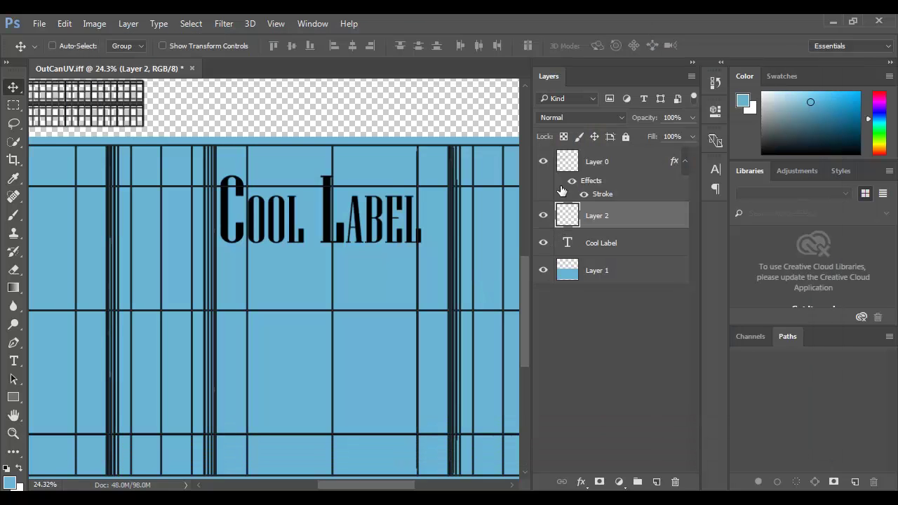
pyautogui.click(544, 166)
pyautogui.hotkey('ctrl', '0')
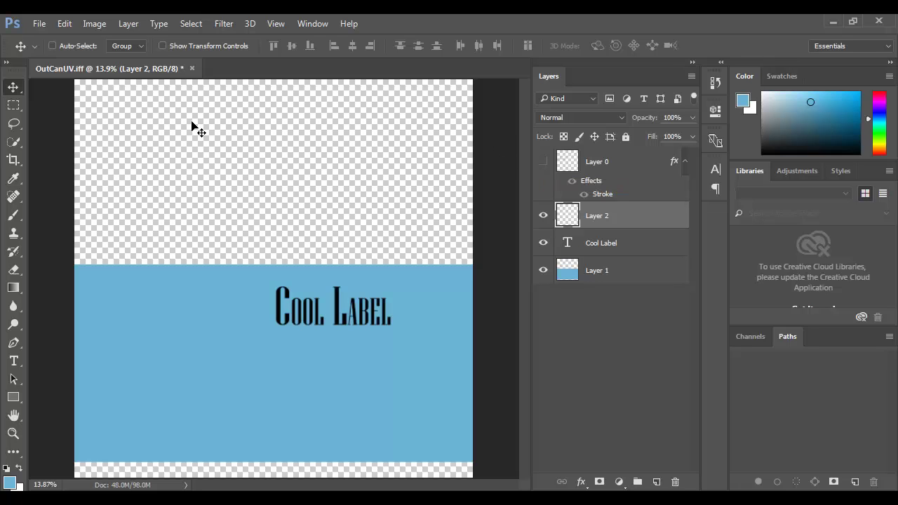
# Duplicate the Cool Label text directly below the original and change the copy's wording to $6.99.
pyautogui.keyDown('ctrl'); pyautogui.keyDown('alt'); pyautogui.moveTo(357, 313); pyautogui.dragTo(355, 425); pyautogui.keyUp('alt'); pyautogui.keyUp('ctrl')
pyautogui.hotkey('ctrl', 'z')
pyautogui.click(582, 242)
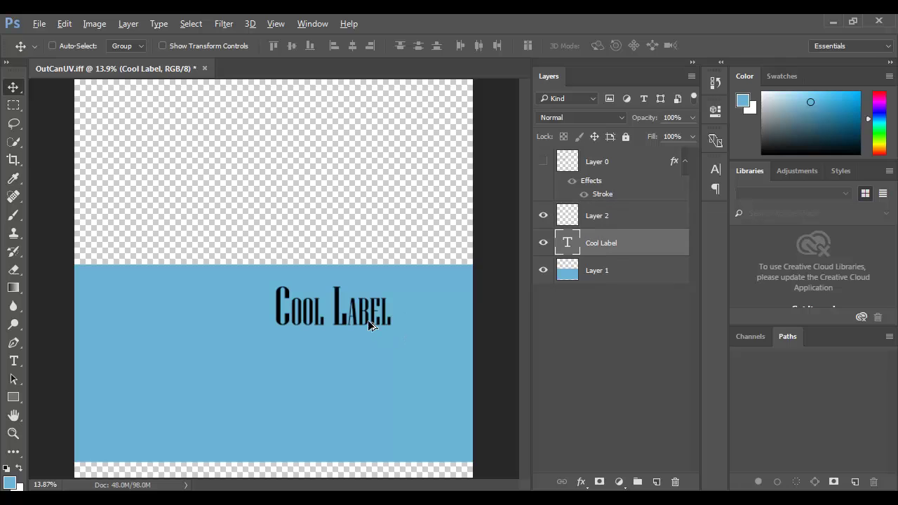
pyautogui.keyDown('alt'); pyautogui.moveTo(368, 322); pyautogui.dragTo(360, 392); pyautogui.keyUp('alt')
pyautogui.press('t')
pyautogui.tripleClick(352, 385)
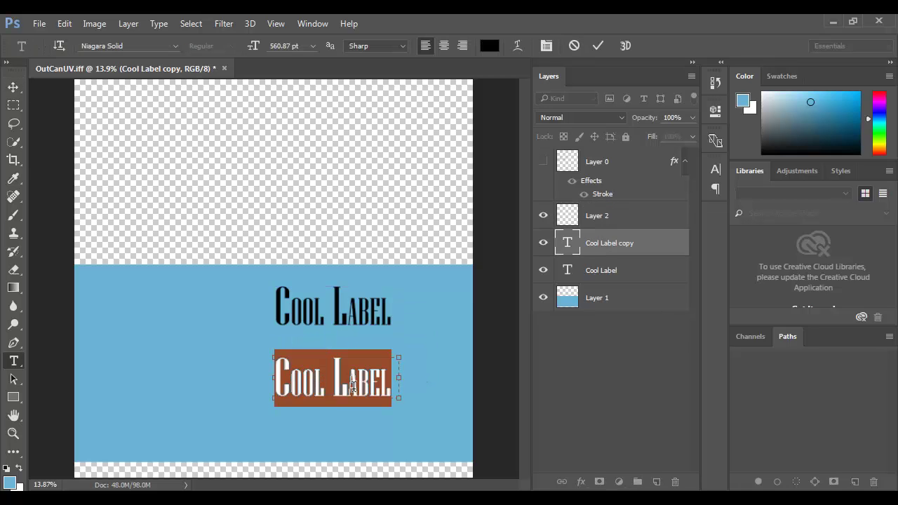
pyautogui.write('$')
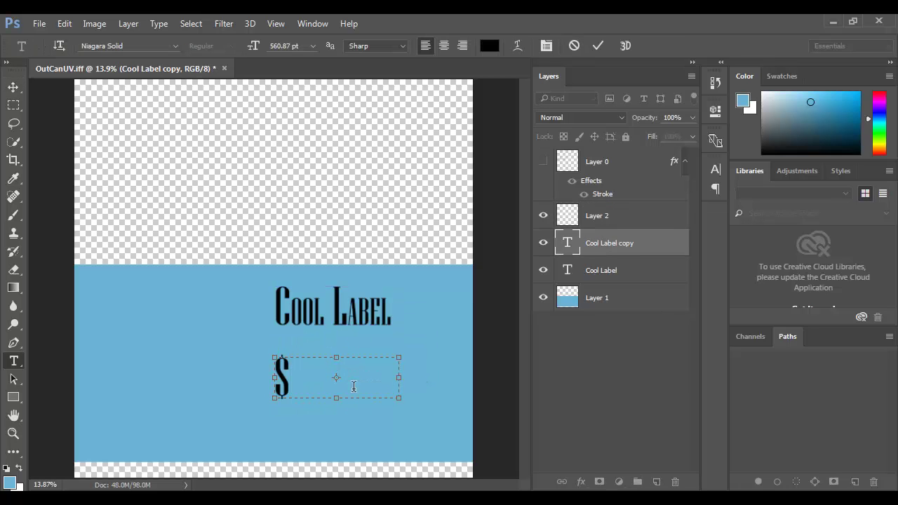
pyautogui.write('6.99')
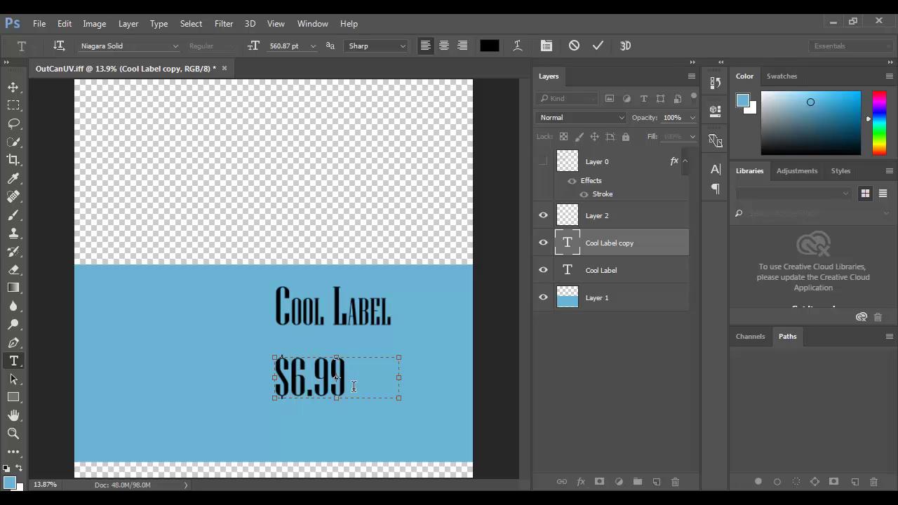
# Reduce the $6.99 text to about 160 pt and place it above the end of Cool Label, tilted about 25.5 degrees clockwise.
pyautogui.hotkey('ctrl', 'a')
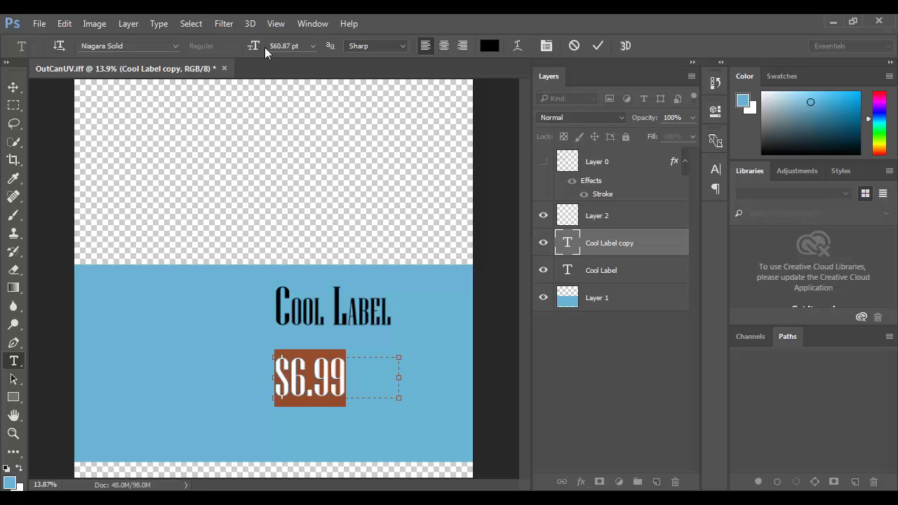
pyautogui.moveTo(248, 44); pyautogui.dragTo(161, 53)
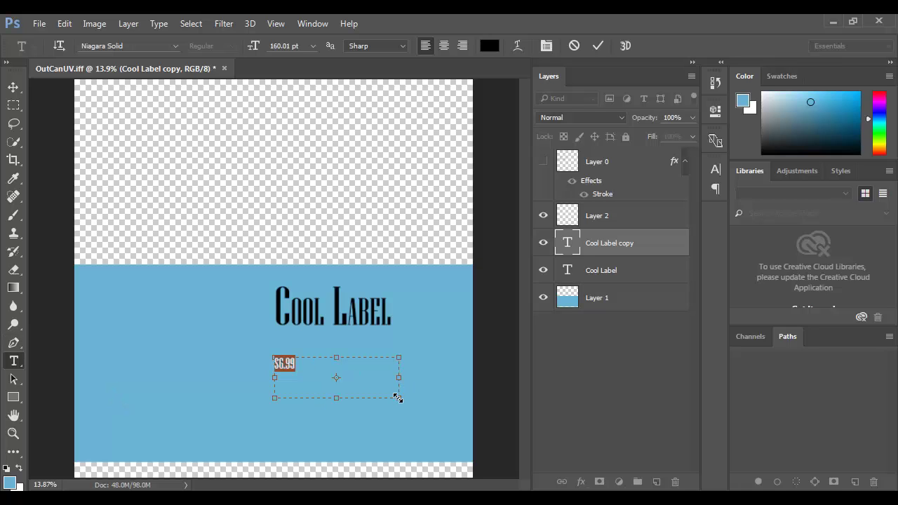
pyautogui.moveTo(398, 398); pyautogui.dragTo(406, 308)
pyautogui.click(13, 86)
pyautogui.hotkey('ctrl', 't')
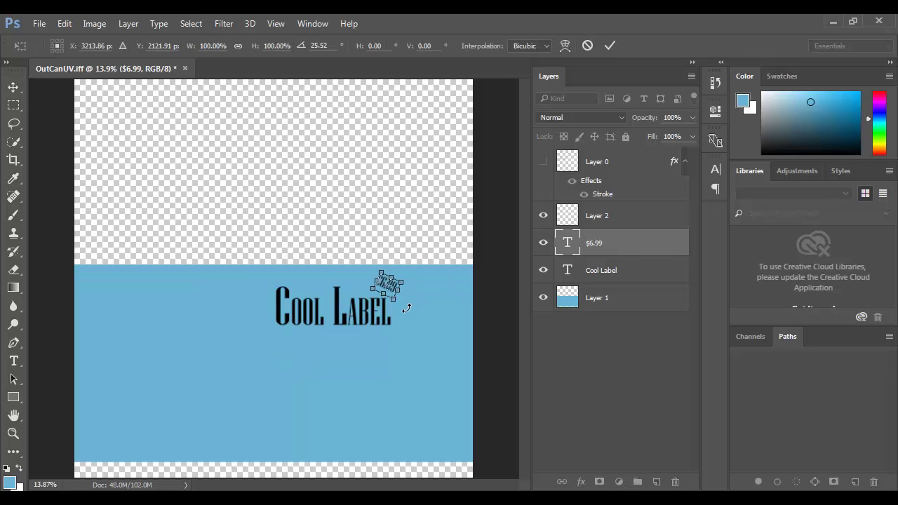
pyautogui.press('Return')
pyautogui.press('t')
pyautogui.click(392, 319)
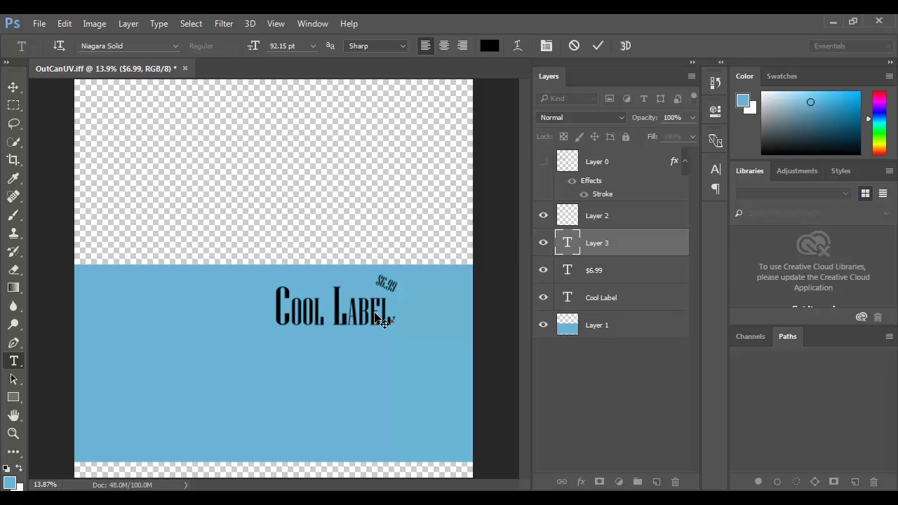
pyautogui.press('Escape')
pyautogui.press('Return')
pyautogui.click(378, 323)
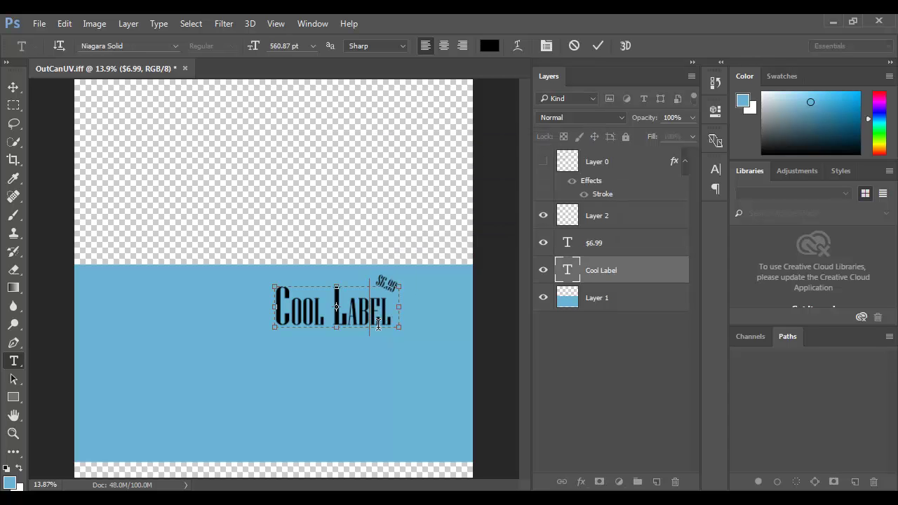
pyautogui.moveTo(338, 330)
pyautogui.mouseDown()
pyautogui.moveTo(331, 379)
pyautogui.moveTo(332, 331)
pyautogui.mouseUp()
pyautogui.click(379, 385)
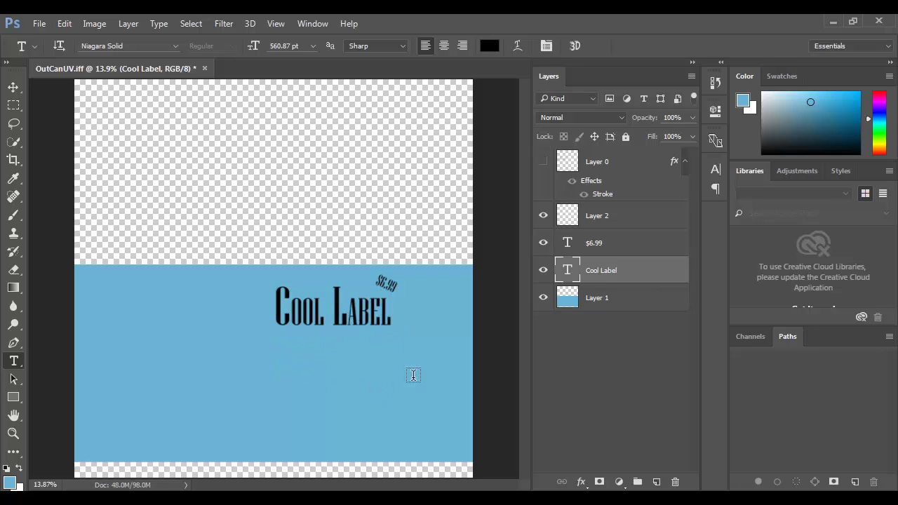
# Add the text BEER in black at 323 pt below Cool Label and shrink its text box around the word.
pyautogui.moveTo(393, 404); pyautogui.dragTo(266, 344)
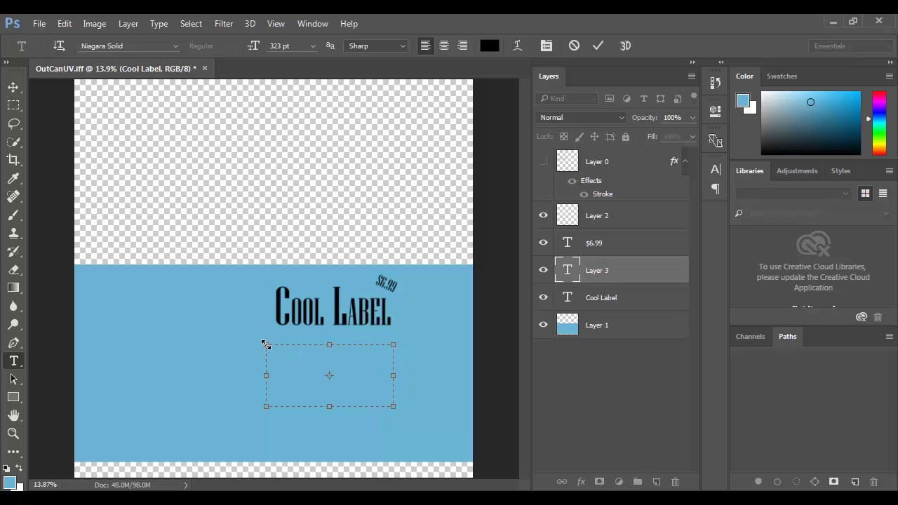
pyautogui.write('BEER')
pyautogui.hotkey('ctrl', 'a')
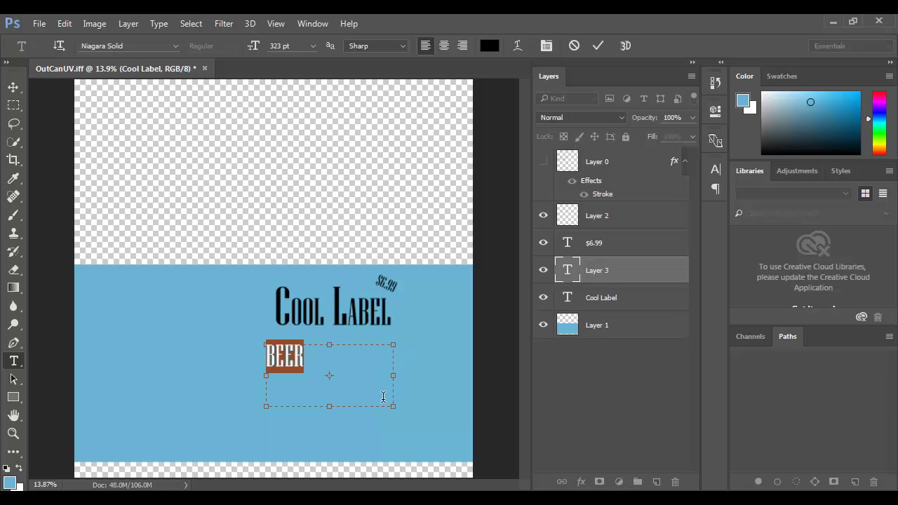
pyautogui.moveTo(390, 407); pyautogui.dragTo(305, 379)
# Set the BEER text's font to Old English Text MT and widen its text box to fit the whole word.
pyautogui.click(143, 46)
pyautogui.press('Down')
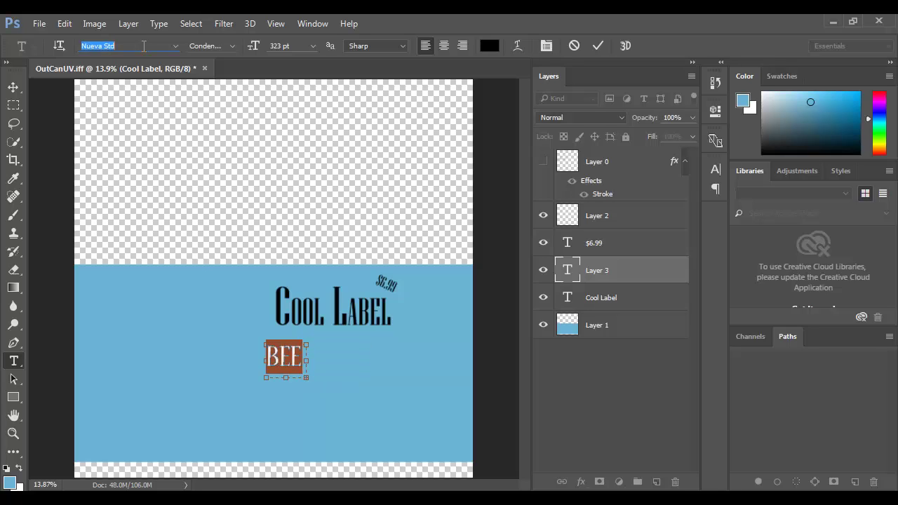
pyautogui.press('Down')
pyautogui.press('Down')
pyautogui.press('Down')
pyautogui.press('Down')
pyautogui.press('Down')
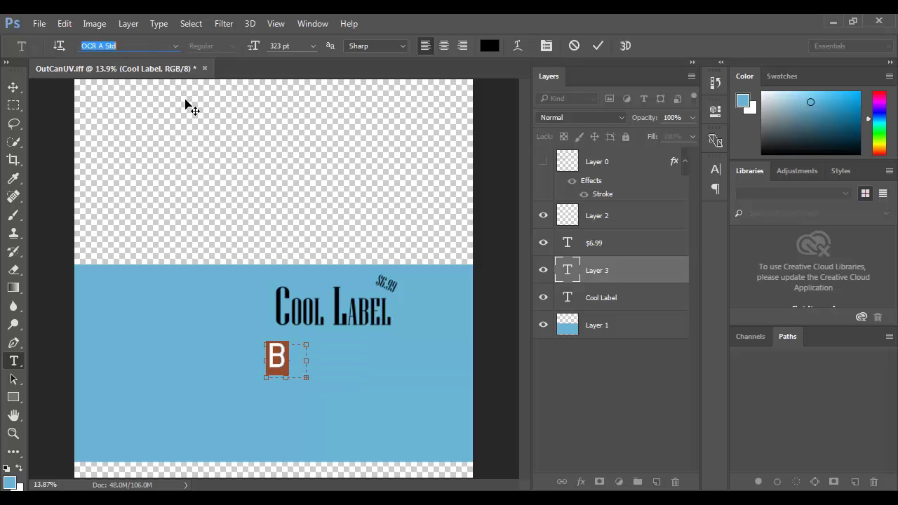
pyautogui.press('Up')
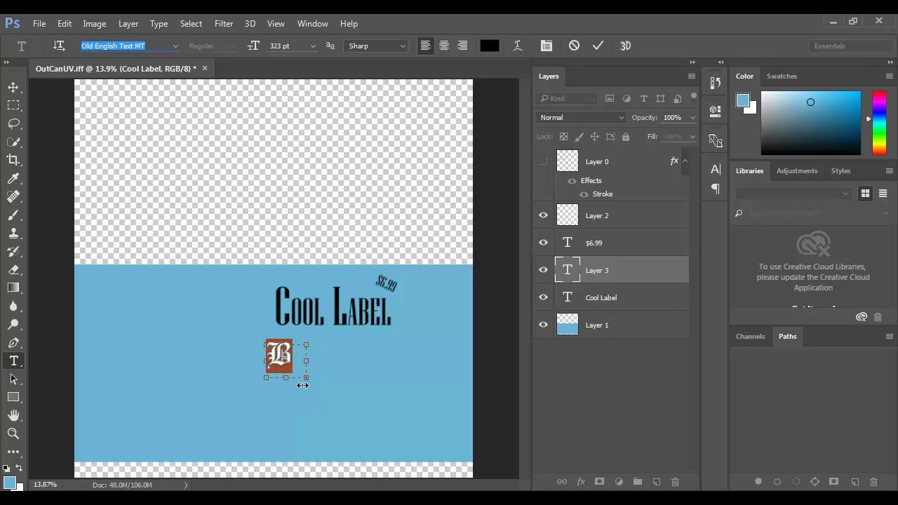
pyautogui.moveTo(306, 379); pyautogui.dragTo(337, 375)
# Scale the BEER text to about 139%, tilt it about 22 degrees counterclockwise and position it below Cool Label.
pyautogui.click(13, 86)
pyautogui.hotkey('ctrl', 't')
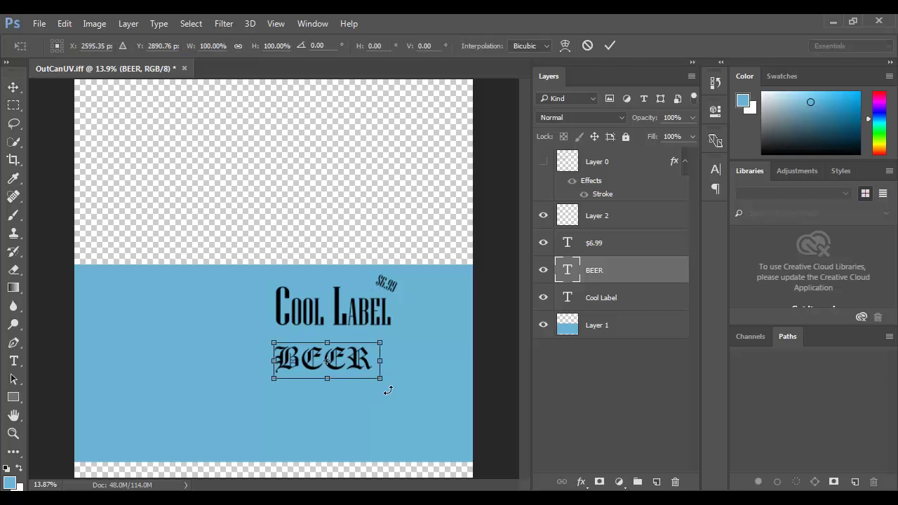
pyautogui.moveTo(387, 390)
pyautogui.mouseDown()
pyautogui.moveTo(399, 407)
pyautogui.moveTo(388, 347)
pyautogui.moveTo(403, 384)
pyautogui.mouseUp()
pyautogui.moveTo(344, 356); pyautogui.dragTo(357, 372)
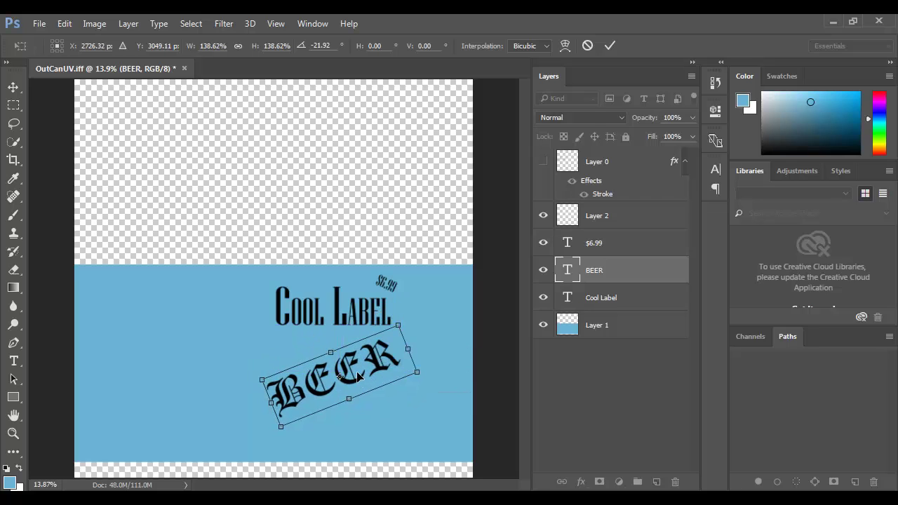
pyautogui.press('Return')
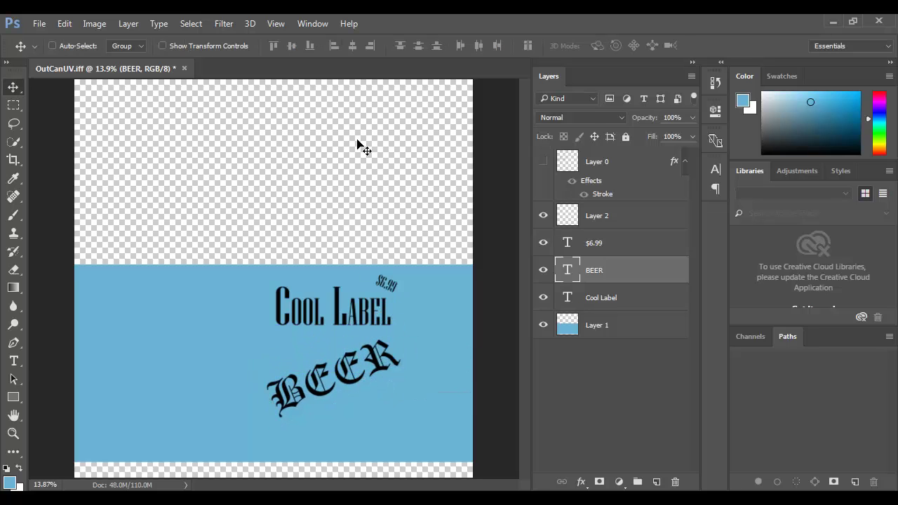
# Recolour the BEER text to the muted orange-brown #9b7353.
pyautogui.press('t')
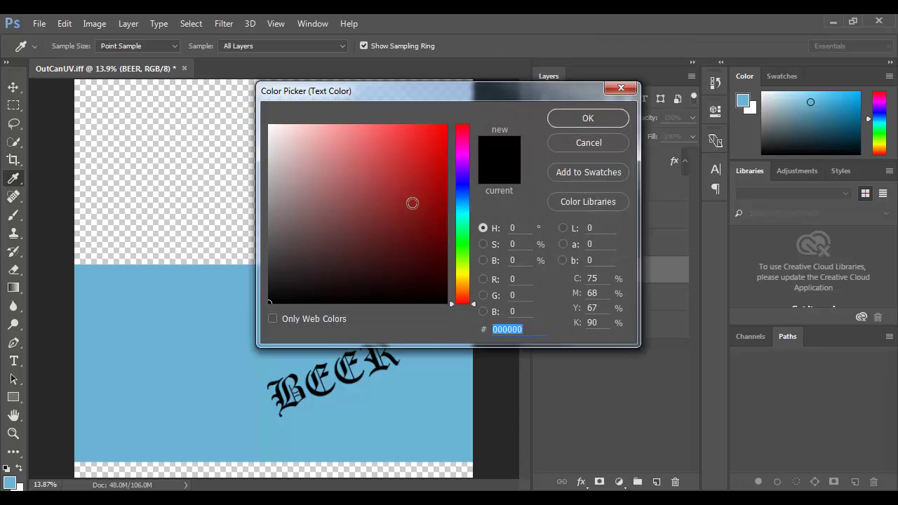
pyautogui.moveTo(413, 204); pyautogui.dragTo(338, 130)
pyautogui.moveTo(468, 254); pyautogui.dragTo(466, 290)
pyautogui.moveTo(429, 260); pyautogui.dragTo(404, 134)
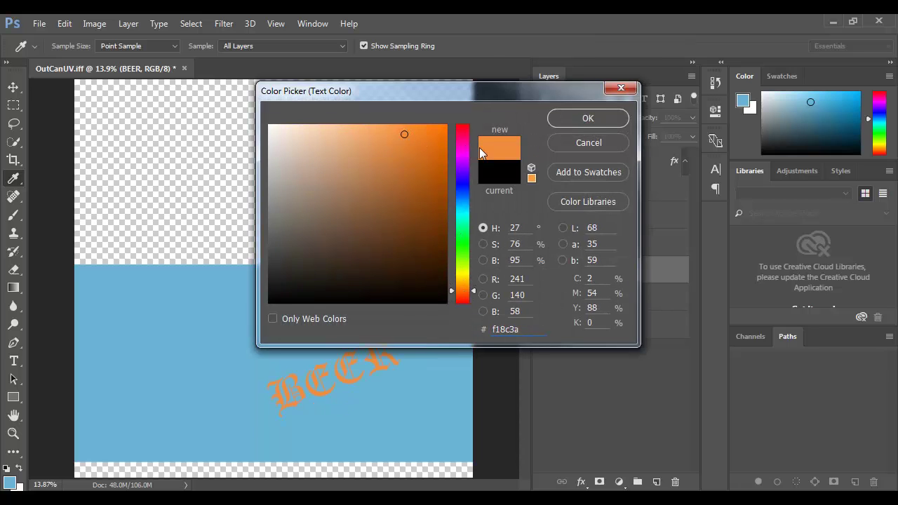
pyautogui.moveTo(367, 199); pyautogui.dragTo(350, 195)
pyautogui.click(573, 121)
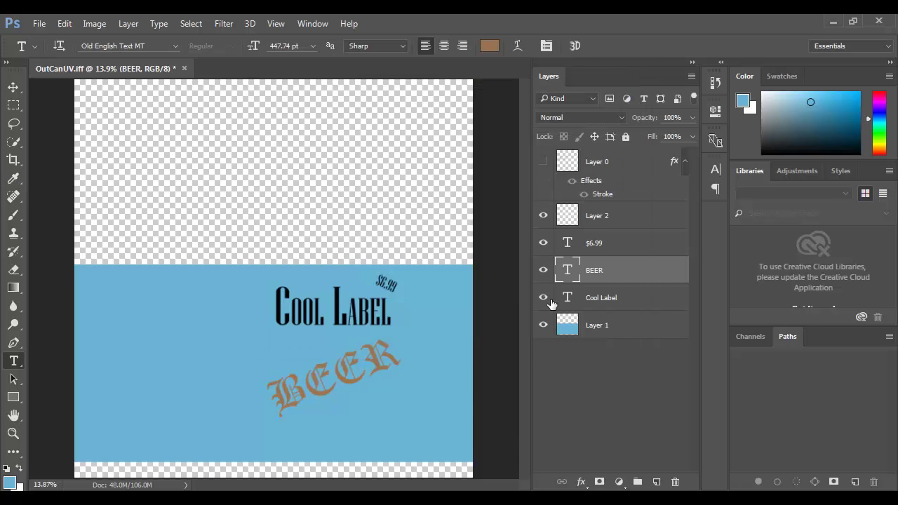
# Try successive fonts on the BEER text and settle on Playbill.
pyautogui.click(139, 46)
pyautogui.press('Down')
pyautogui.press('Down')
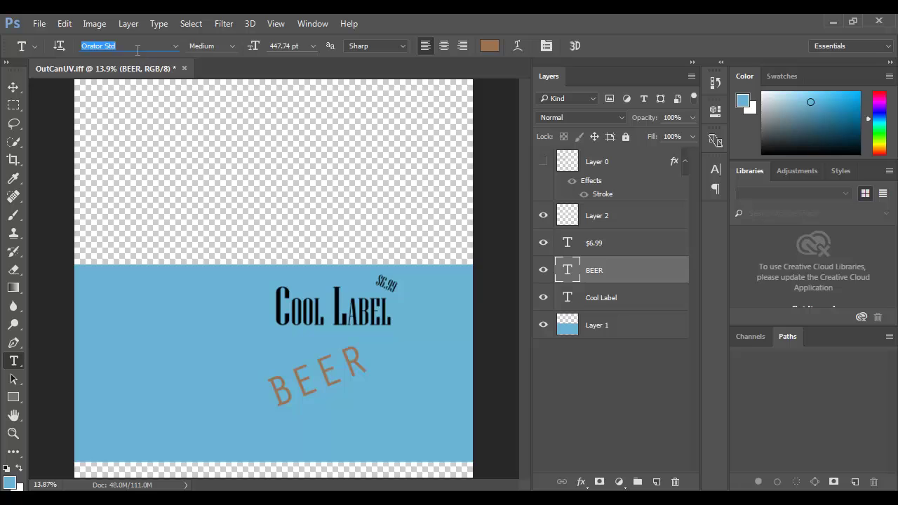
pyautogui.press('Down')
pyautogui.press('Down')
pyautogui.press('Down')
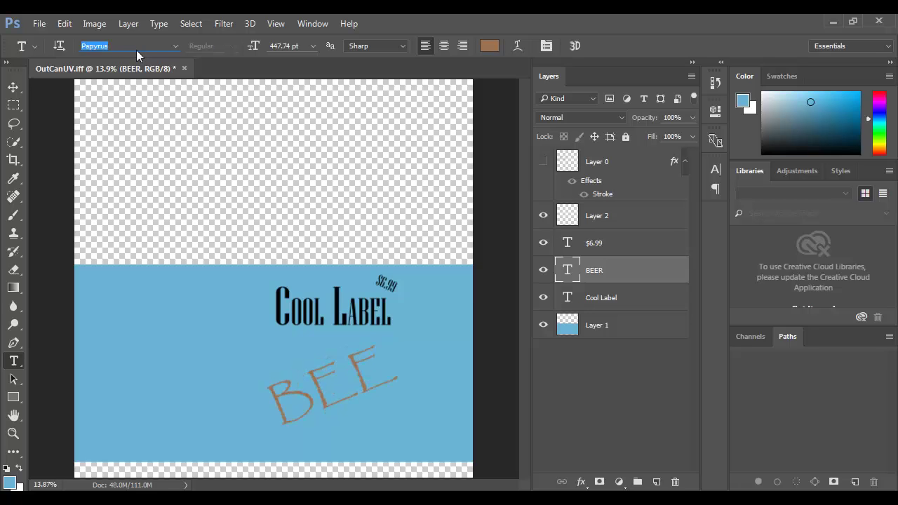
pyautogui.press('Down')
pyautogui.press('Down')
pyautogui.press('Down')
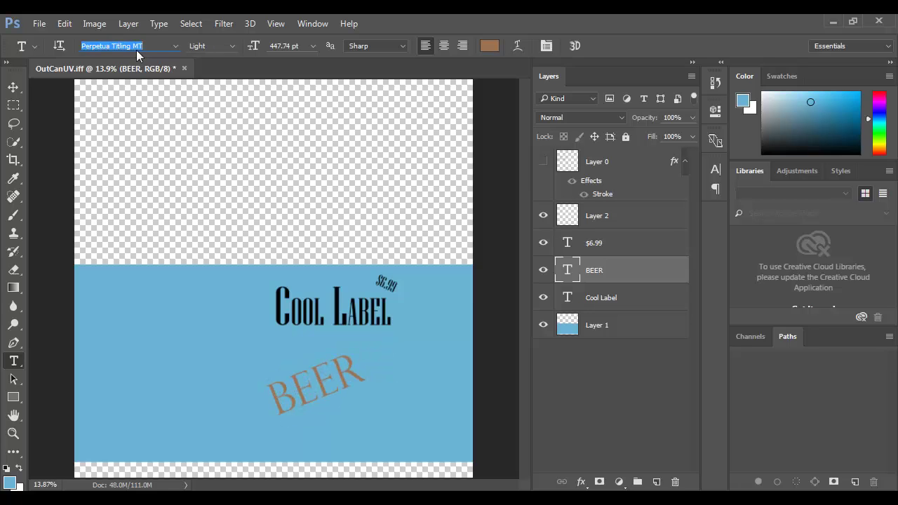
pyautogui.press('Down')
pyautogui.press('Down')
pyautogui.press('Up')
pyautogui.press('Down')
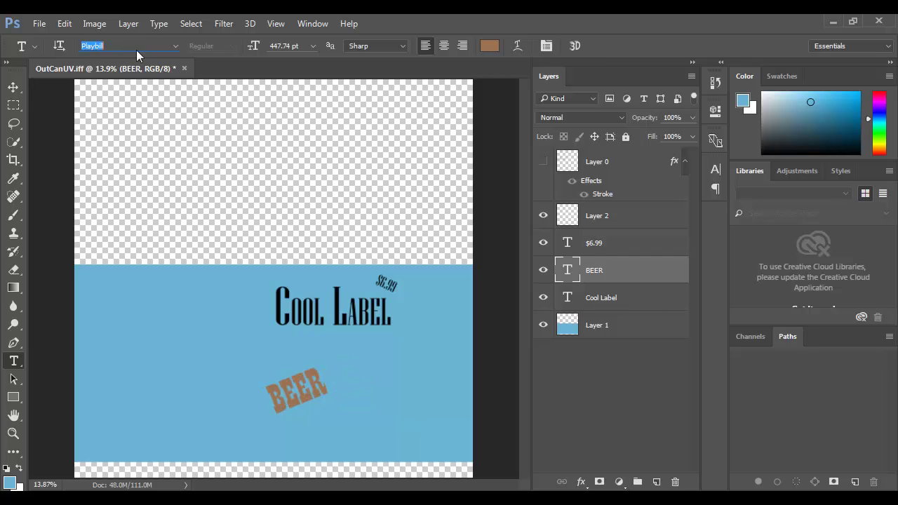
# Scale the BEER text proportionally to about 193% and position it directly below Cool Label.
pyautogui.click(16, 89)
pyautogui.hotkey('ctrl', 't')
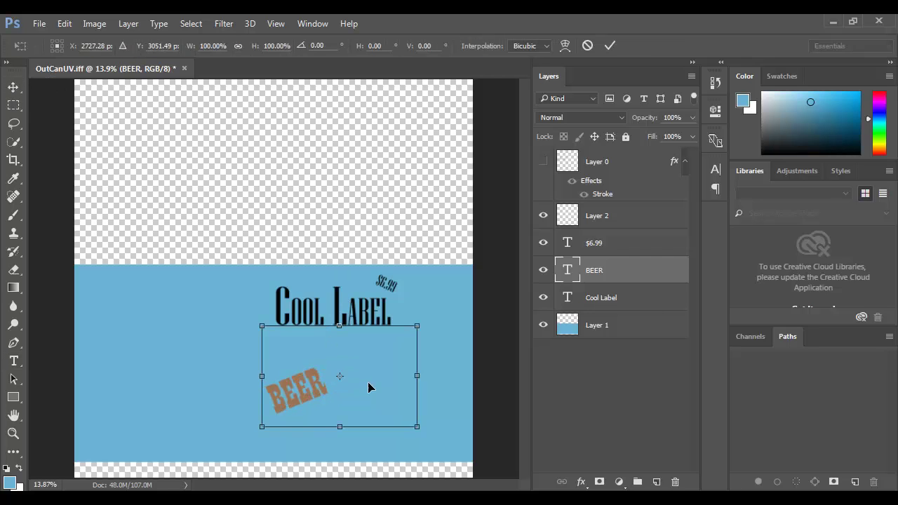
pyautogui.moveTo(418, 327); pyautogui.dragTo(562, 232)
pyautogui.moveTo(353, 334); pyautogui.dragTo(354, 357)
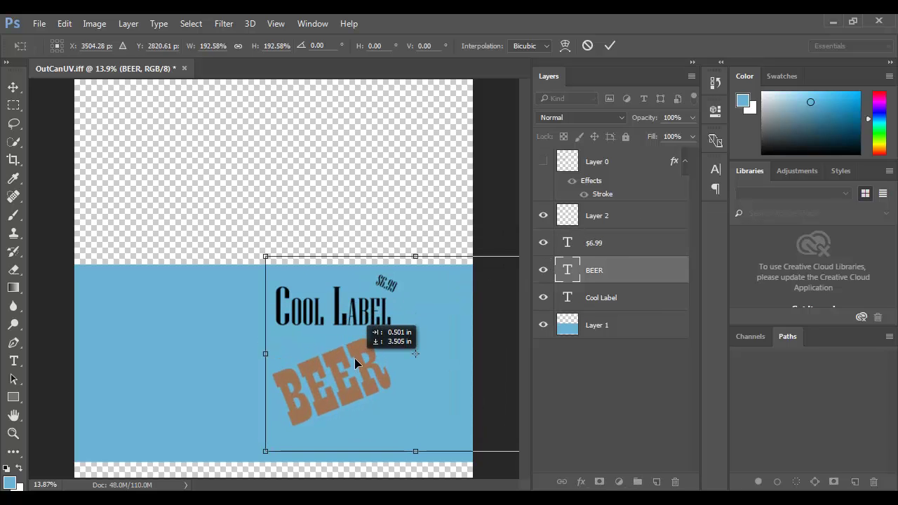
pyautogui.press('Return')
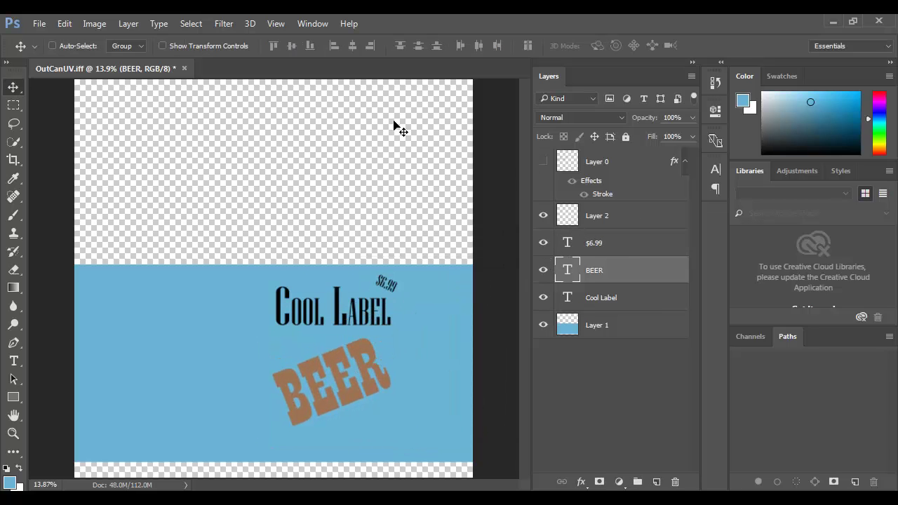
# Sample the label's blue as the BEER text colour and change its hue to 18 for a complementary orange.
pyautogui.press('t')
pyautogui.click(482, 48)
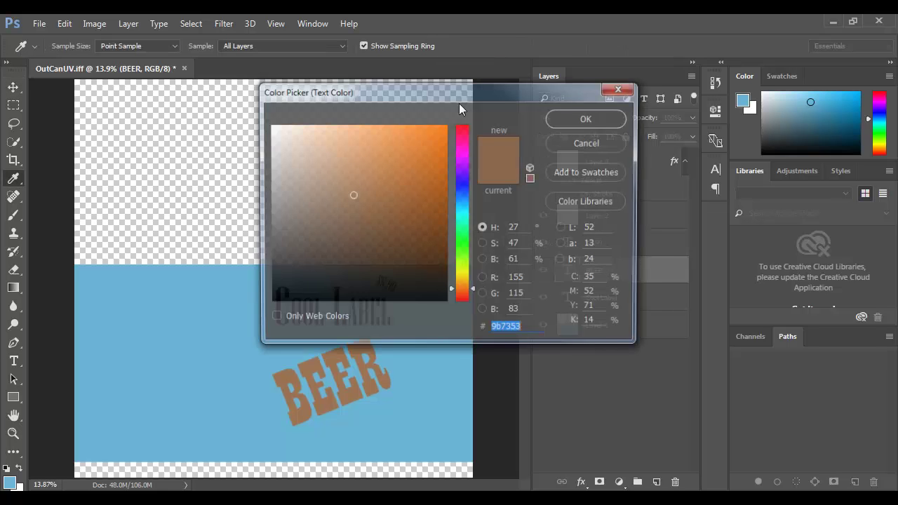
pyautogui.click(211, 323)
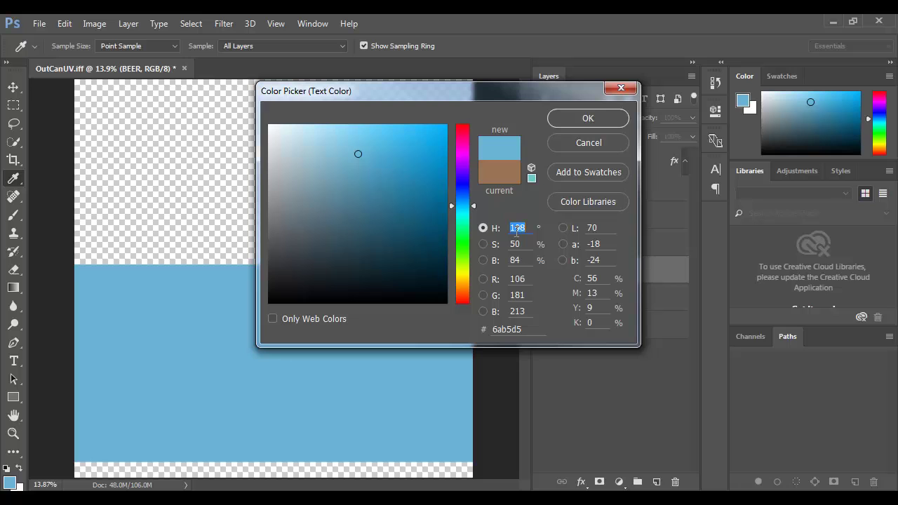
pyautogui.write('18')
pyautogui.press('Return')
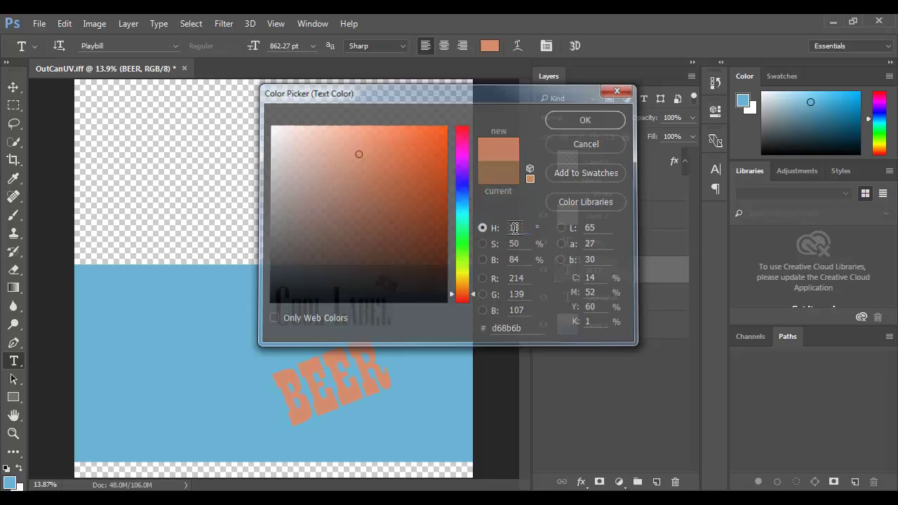
pyautogui.click(14, 87)
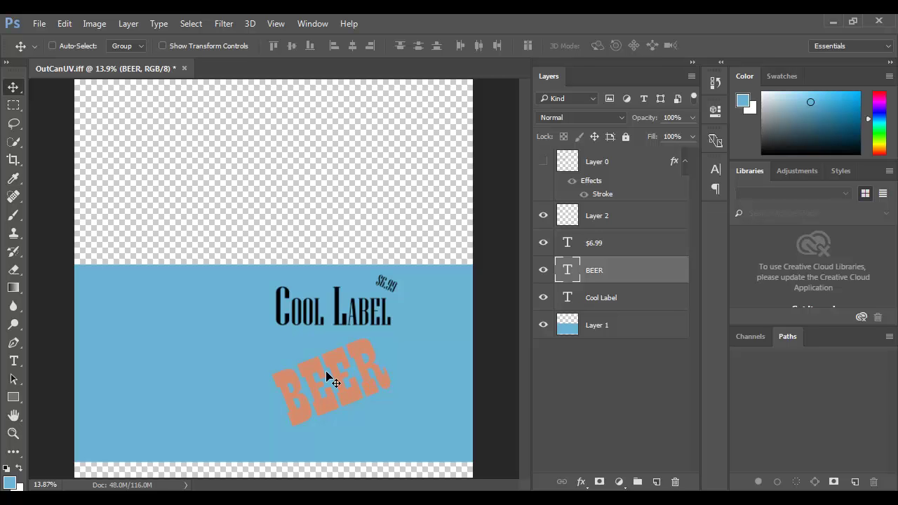
# Lower the saturation and brightness of the BEER text colour to get a dark, muted brown.
pyautogui.press('t')
pyautogui.click(442, 45)
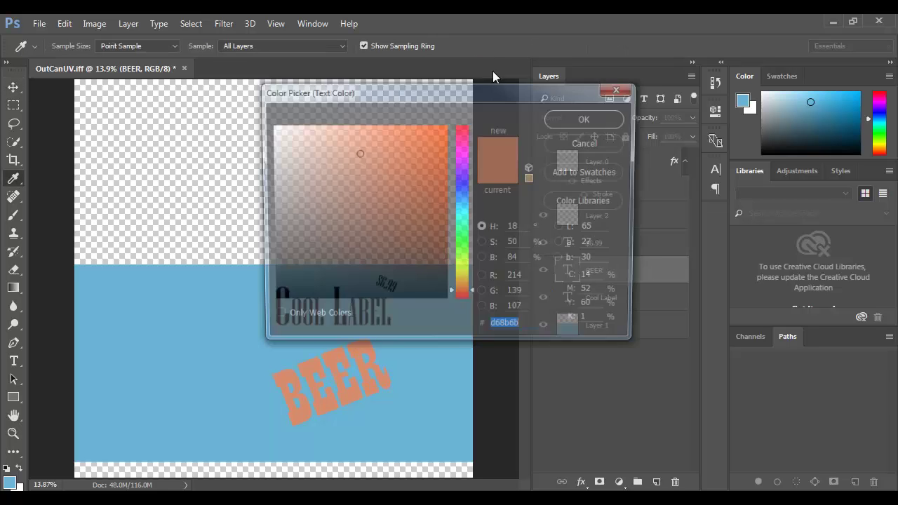
pyautogui.click(484, 244)
pyautogui.moveTo(466, 230)
pyautogui.mouseDown()
pyautogui.moveTo(462, 265)
pyautogui.moveTo(471, 215)
pyautogui.mouseUp()
pyautogui.click(484, 260)
pyautogui.click(588, 118)
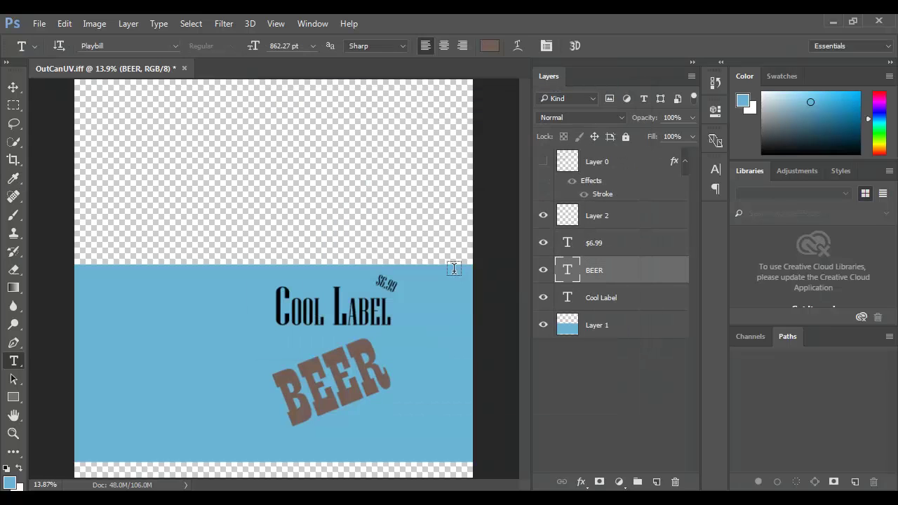
# Start saving the label under a new name, BeerLabel, in the project's sourceimages folder.
pyautogui.hotkey('ctrl', 'shift', 's')
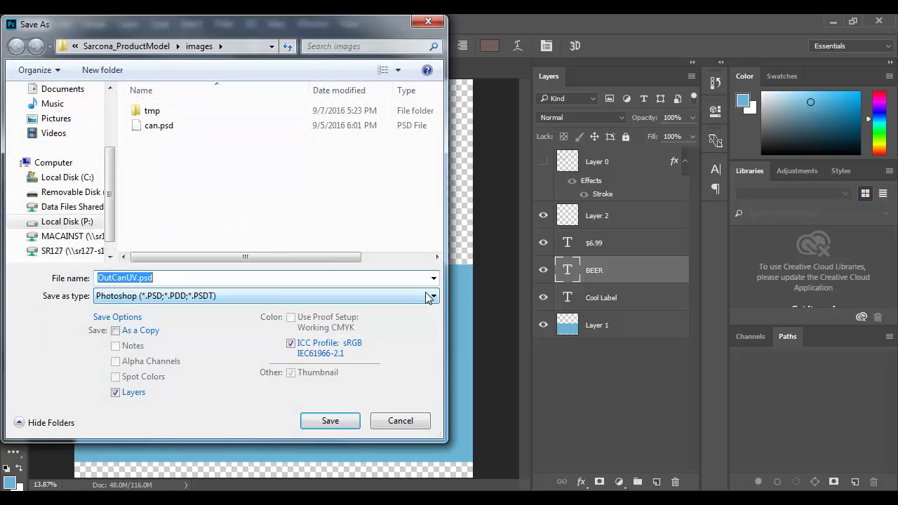
pyautogui.write('Ber')
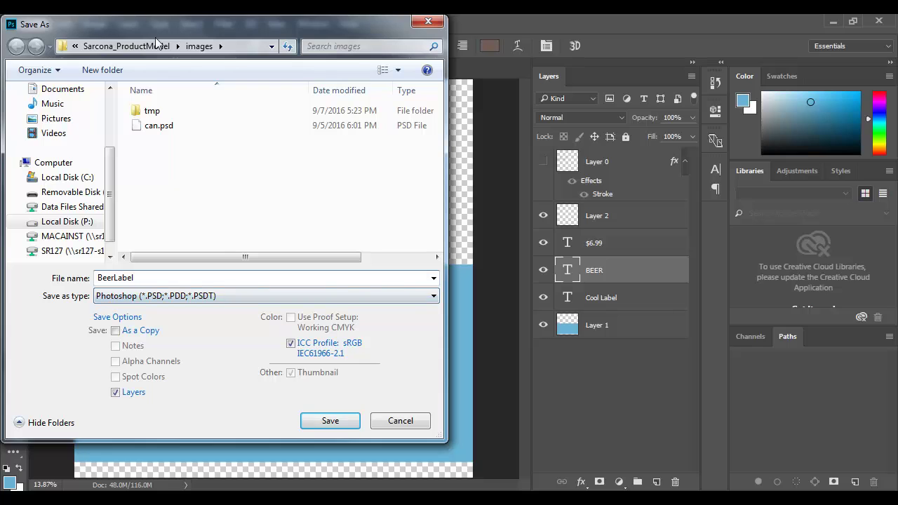
pyautogui.click(151, 42)
pyautogui.click(154, 228)
pyautogui.scroll(-2, 154, 235)
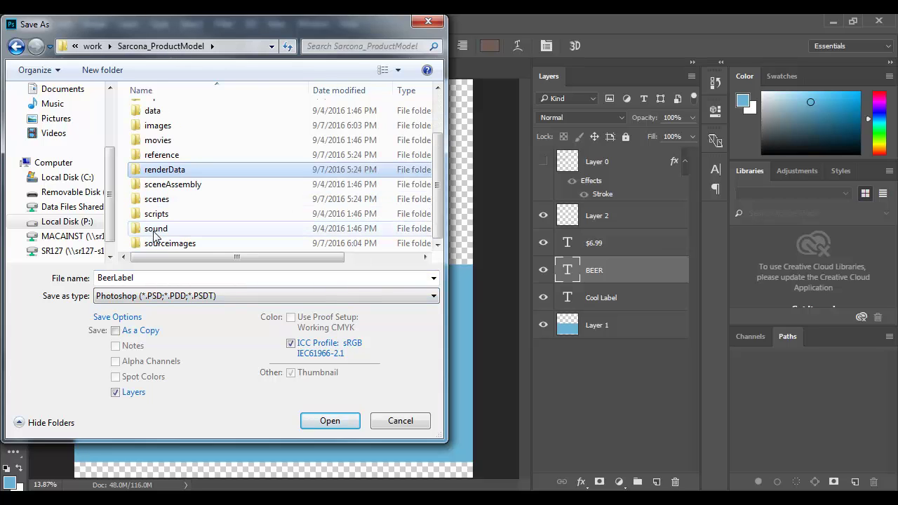
pyautogui.doubleClick(168, 243)
pyautogui.doubleClick(120, 278)
# Save BeerLabel as a copy without layers in IFF format, using the Maya platform option.
pyautogui.click(120, 394)
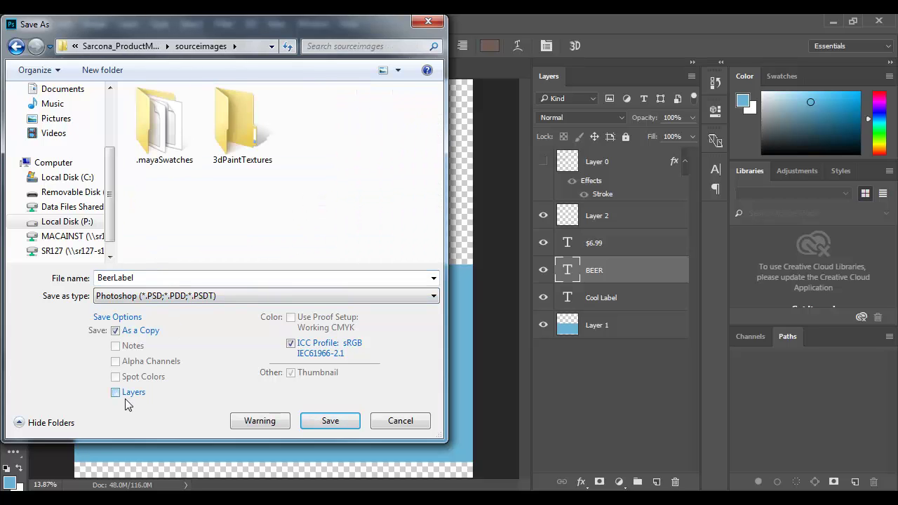
pyautogui.click(168, 300)
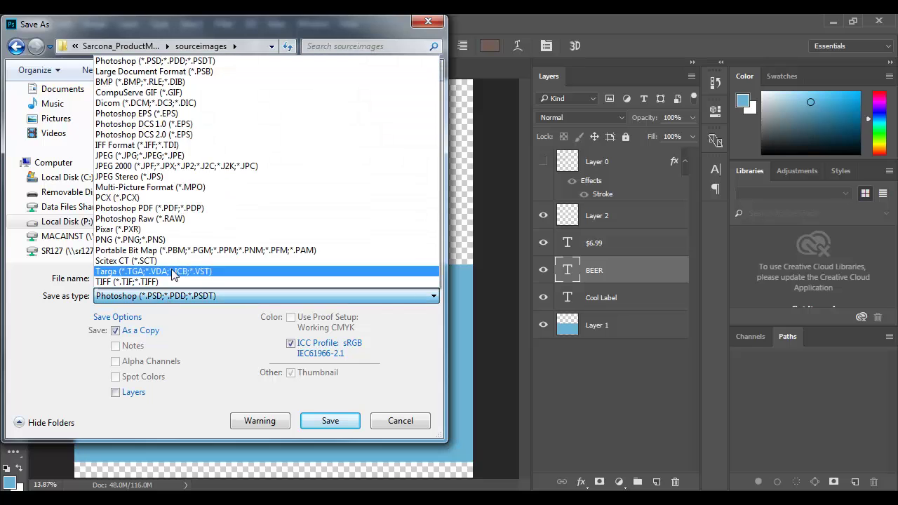
pyautogui.click(166, 146)
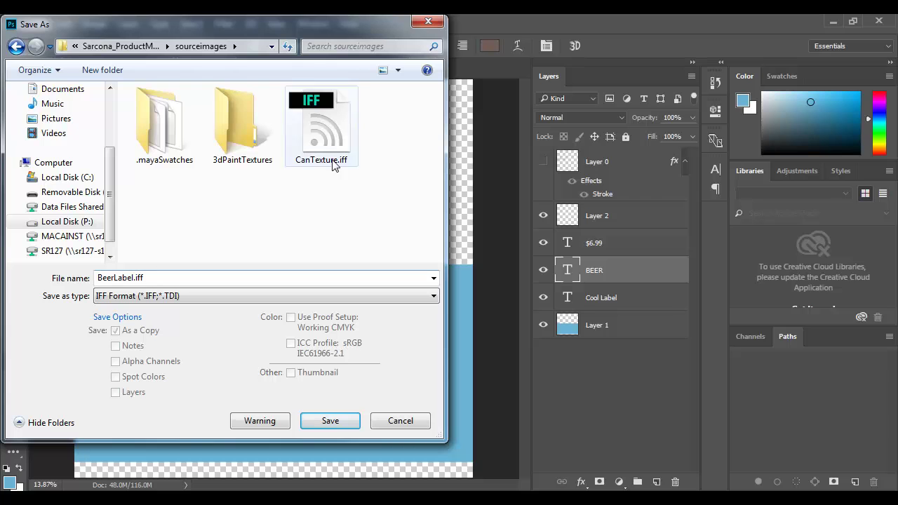
pyautogui.click(332, 421)
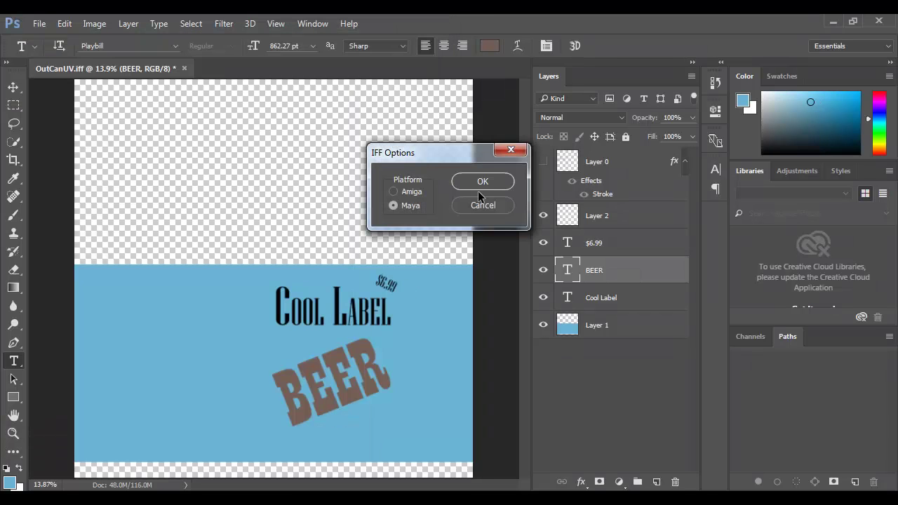
pyautogui.click(480, 177)
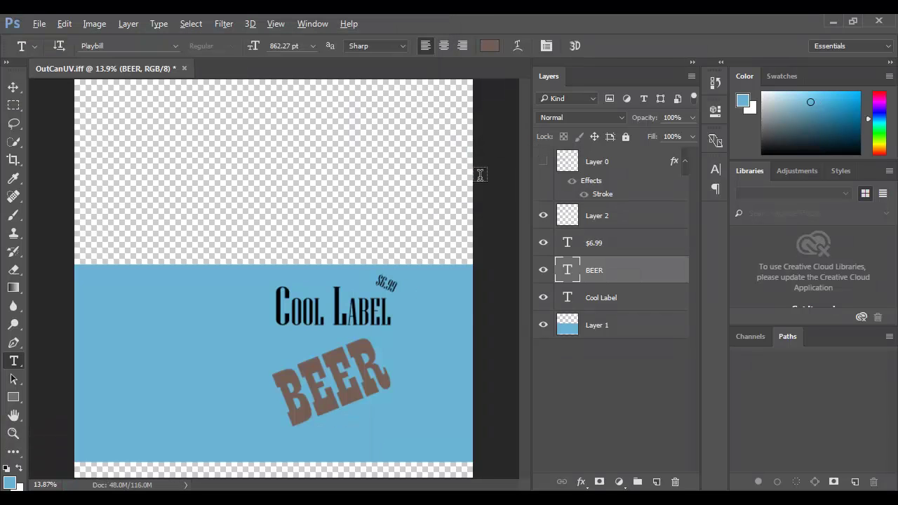
# Switch to Maya and assign a new mental ray mila_material to the can object.
pyautogui.hotkey('alt', 'Tab')
pyautogui.hotkey('alt', 'Tab')
pyautogui.hotkey('alt', 'Tab')
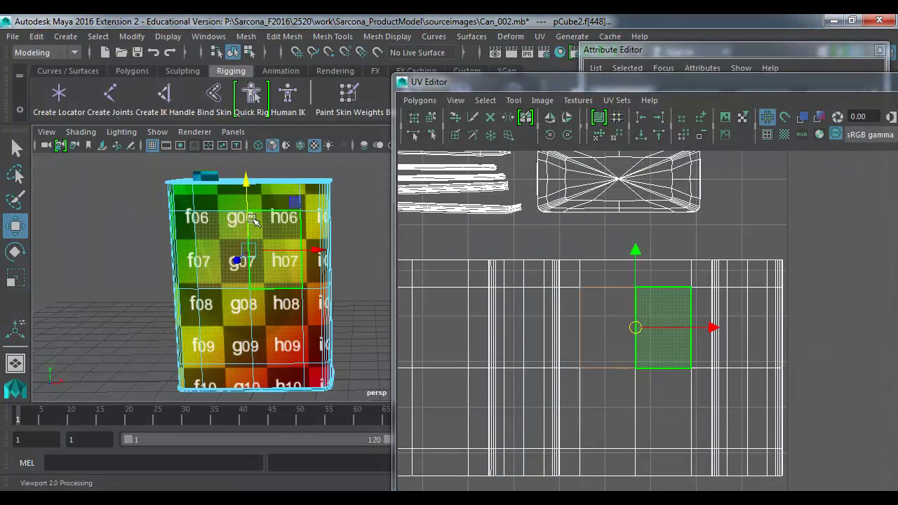
pyautogui.press('space')
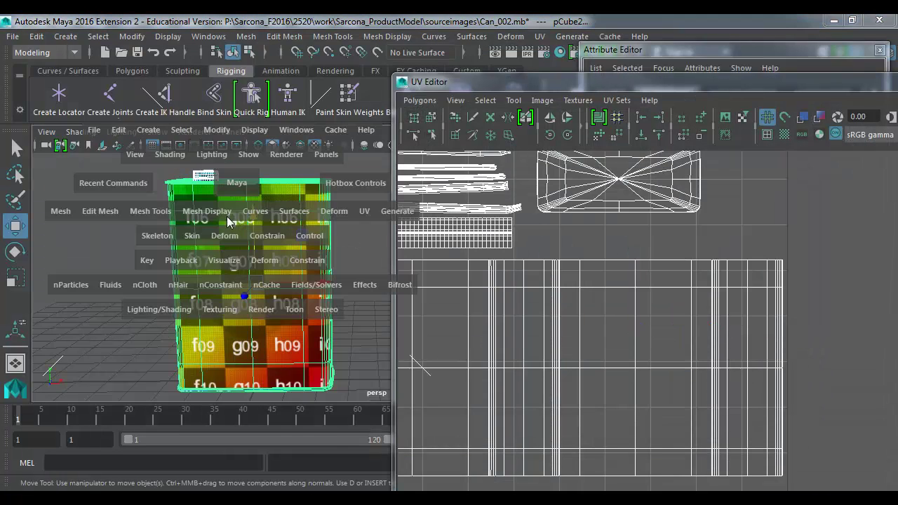
pyautogui.click(176, 314)
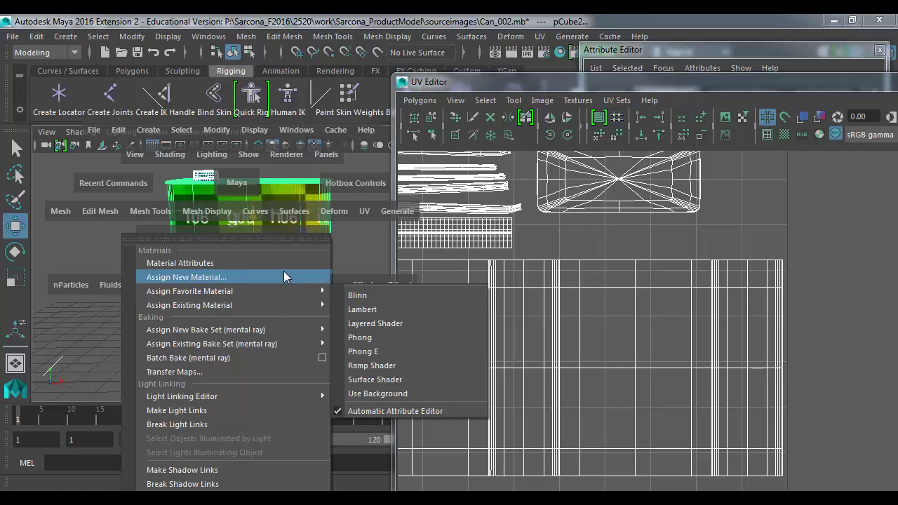
pyautogui.click(284, 275)
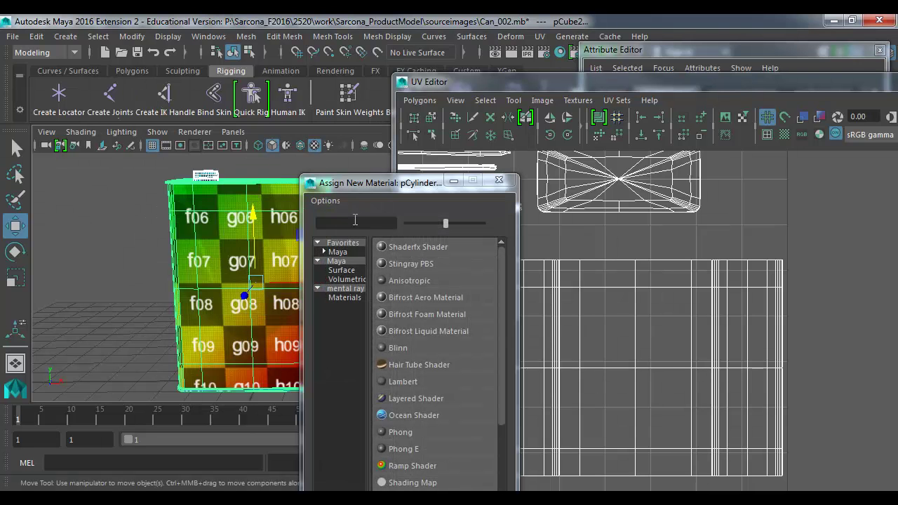
pyautogui.moveTo(362, 177); pyautogui.dragTo(313, 17)
pyautogui.click(294, 138)
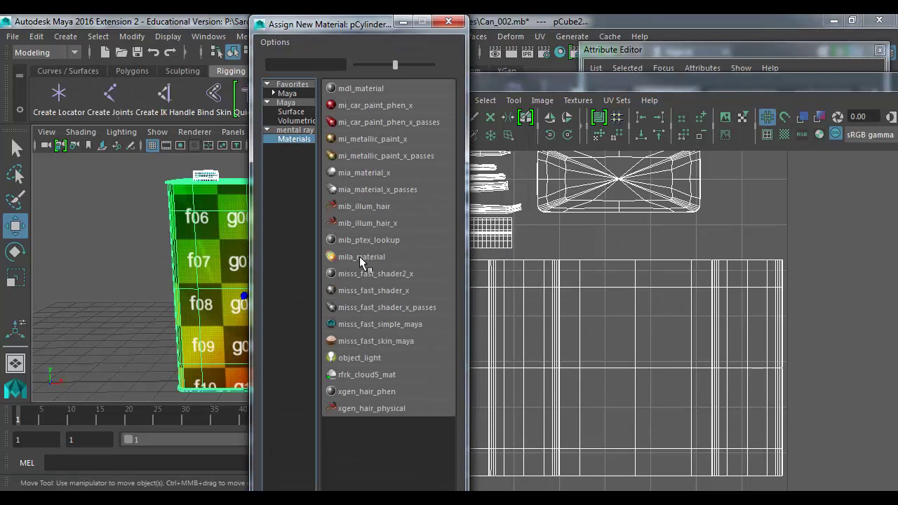
pyautogui.click(358, 256)
# Rename the new mila_material as can.
pyautogui.click(695, 90)
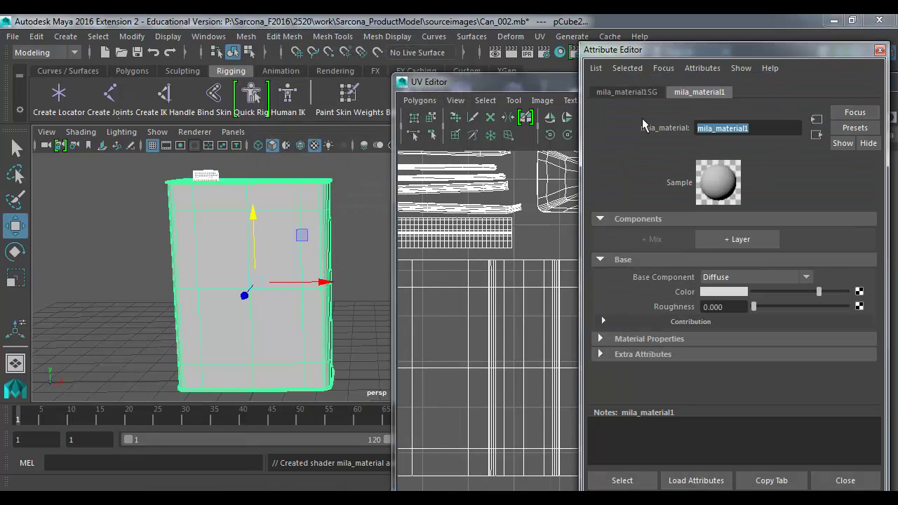
pyautogui.write('can')
pyautogui.press('Return')
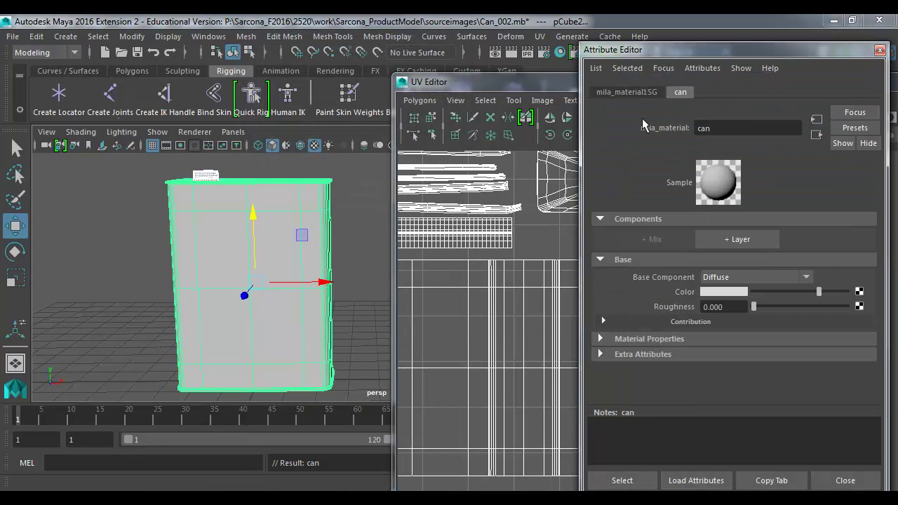
# Map a file texture to the can material's base colour and load BeerLabel.iff from sourceimages as its image.
pyautogui.click(859, 292)
pyautogui.click(507, 295)
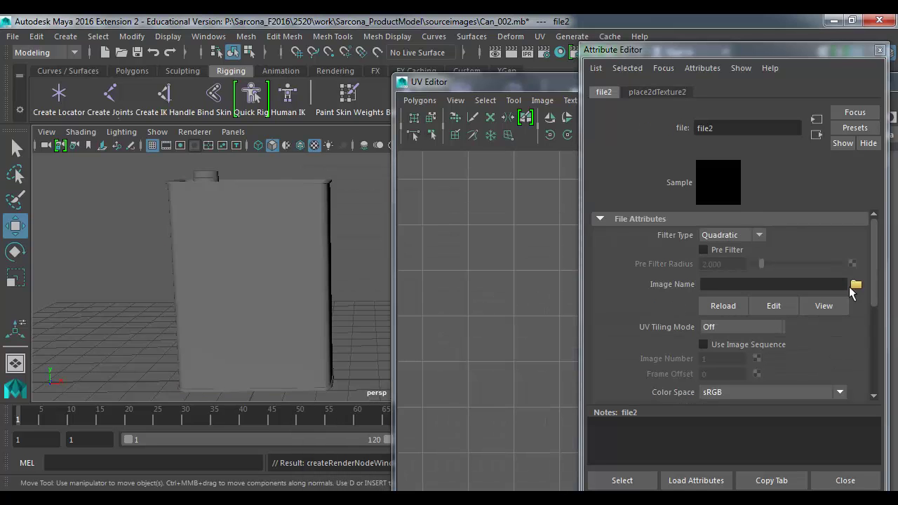
pyautogui.click(855, 283)
pyautogui.click(286, 254)
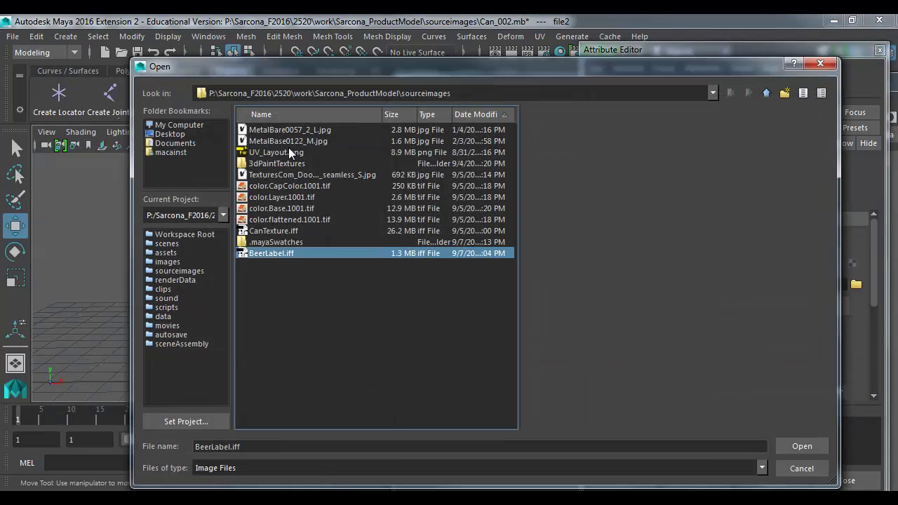
pyautogui.click(801, 447)
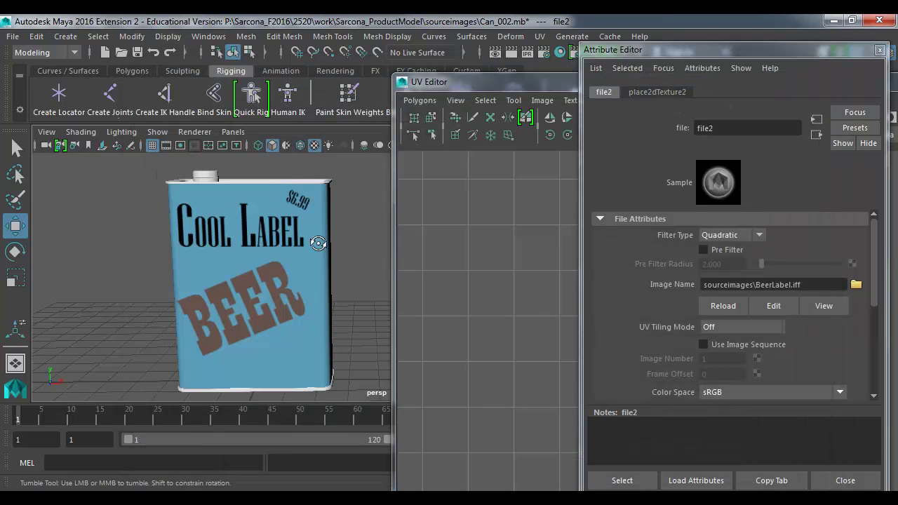
pyautogui.keyDown('alt'); pyautogui.moveTo(315, 241); pyautogui.dragTo(313, 240); pyautogui.keyUp('alt')
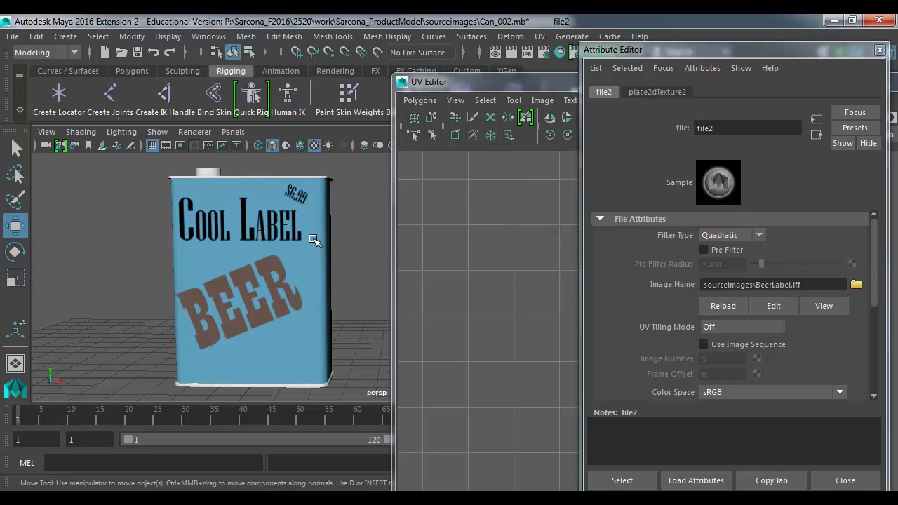
# Switch to Photoshop, show the UV wireframe on Layer 0 and delete the empty Layer 2.
pyautogui.moveTo(222, 268)
pyautogui.keyDown('alt'); pyautogui.mouseDown()
pyautogui.moveTo(226, 224)
pyautogui.moveTo(164, 272)
pyautogui.moveTo(208, 276)
pyautogui.mouseUp(); pyautogui.keyUp('alt')
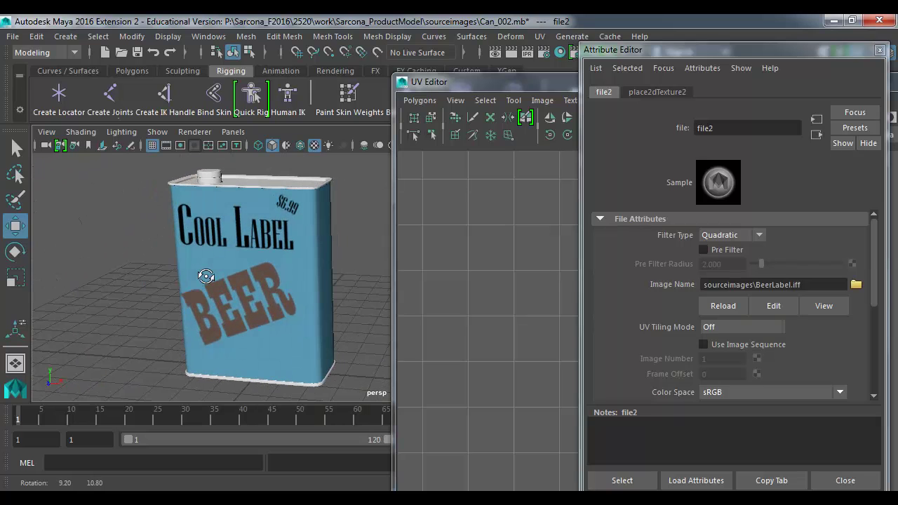
pyautogui.hotkey('alt', 'Tab')
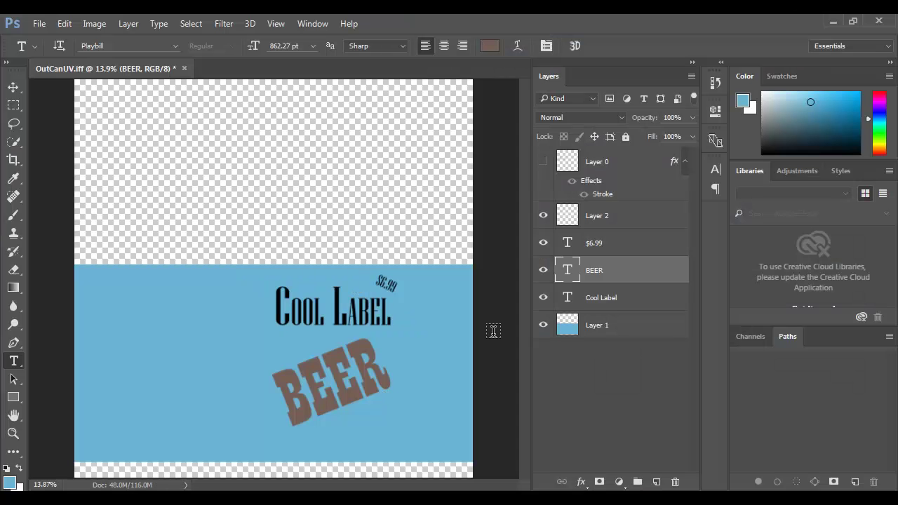
pyautogui.click(543, 163)
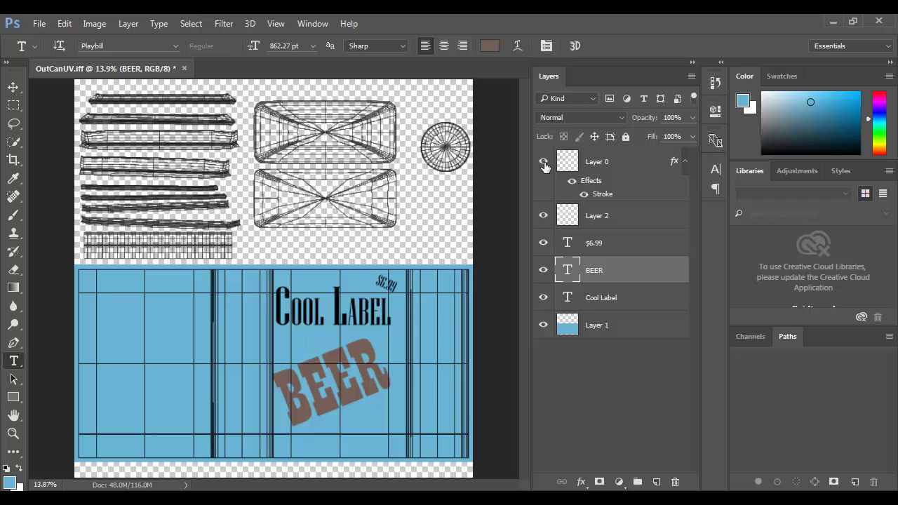
pyautogui.click(607, 224)
pyautogui.keyDown('shift'); pyautogui.click(617, 299); pyautogui.keyUp('shift')
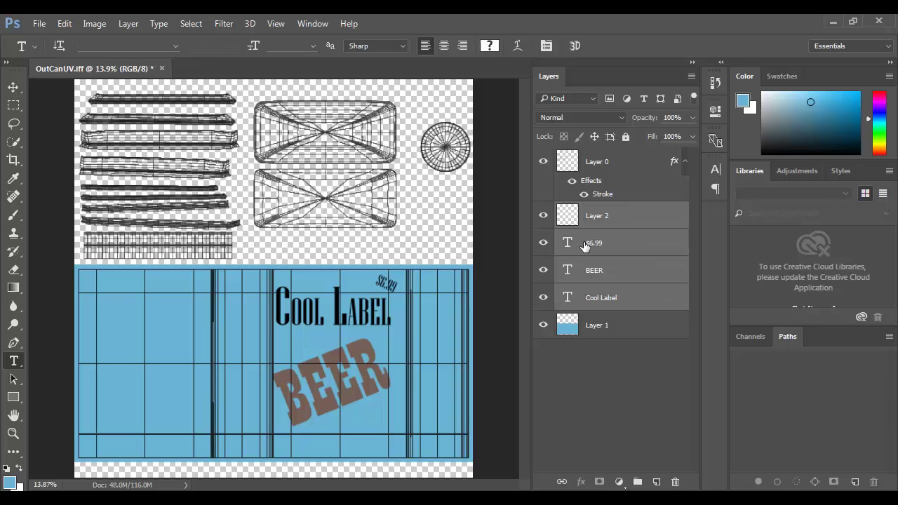
pyautogui.click(616, 365)
pyautogui.click(548, 217)
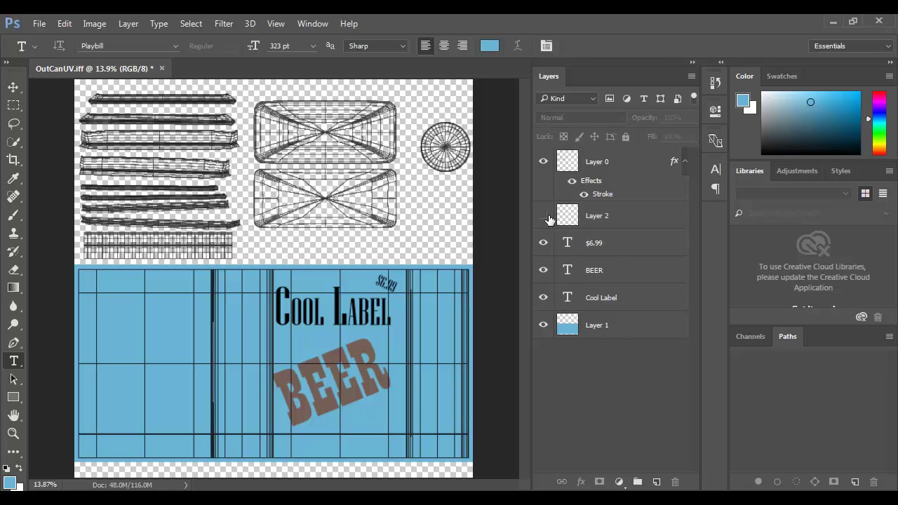
pyautogui.click(589, 217)
pyautogui.click(675, 482)
pyautogui.press('Return')
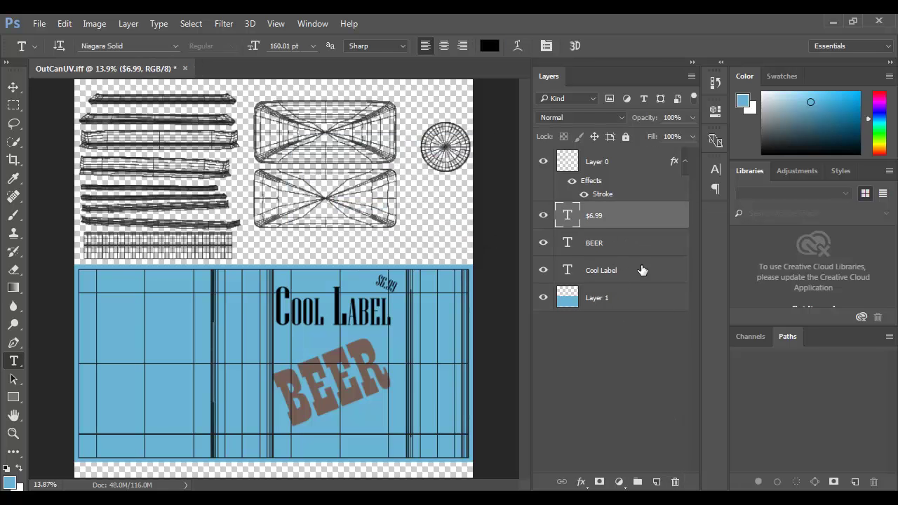
# Nudge the $6.99, BEER and Cool Label text layers together slightly right and down within the front panel, then hide Layer 0.
pyautogui.keyDown('shift'); pyautogui.click(631, 268); pyautogui.keyUp('shift')
pyautogui.press('v')
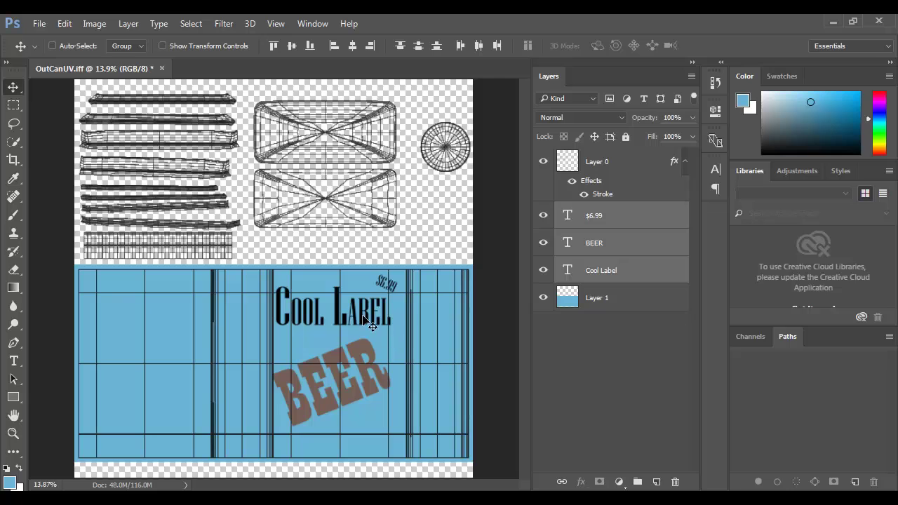
pyautogui.moveTo(366, 321); pyautogui.dragTo(369, 323)
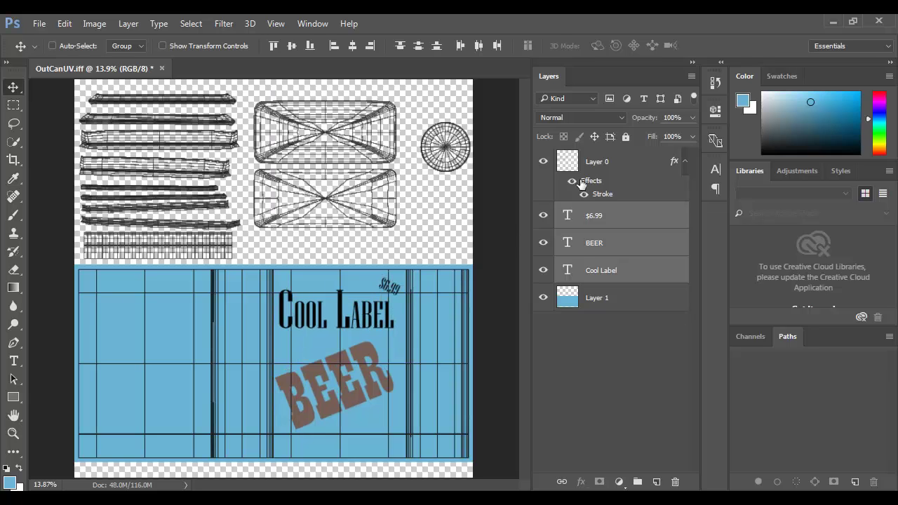
pyautogui.hotkey('shift', 'Right')
pyautogui.hotkey('shift', 'Right')
pyautogui.hotkey('shift', 'Right')
pyautogui.hotkey('shift', 'Right')
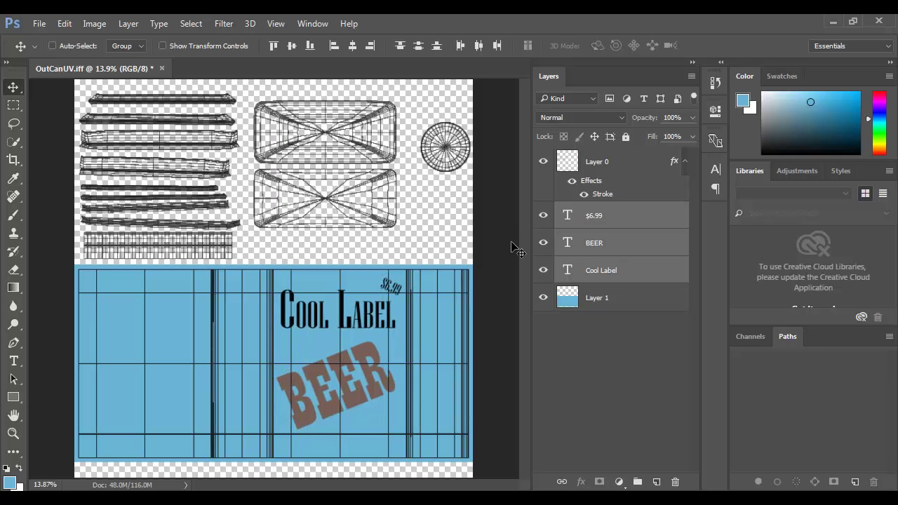
pyautogui.hotkey('shift', 'Down')
pyautogui.click(543, 163)
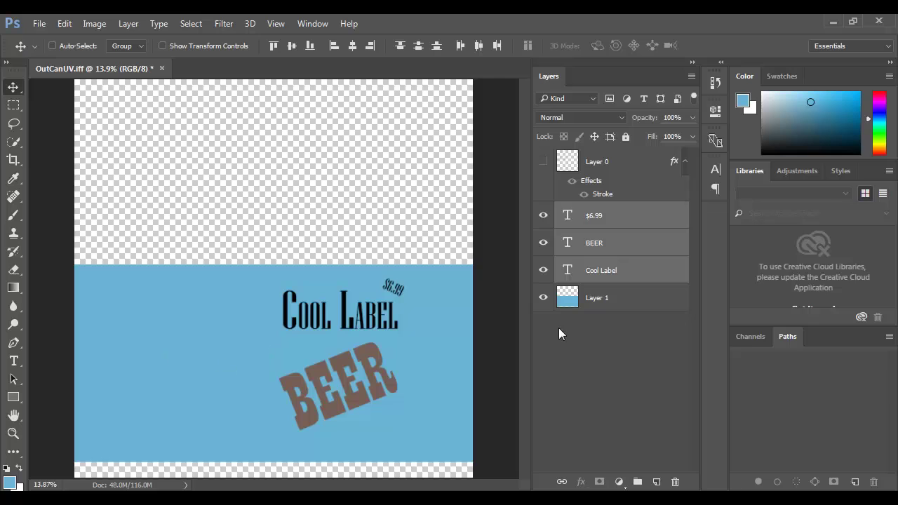
# Create a tall paragraph text box on the blank back panel reading "This is text" and colour the text black (000000).
pyautogui.press('t')
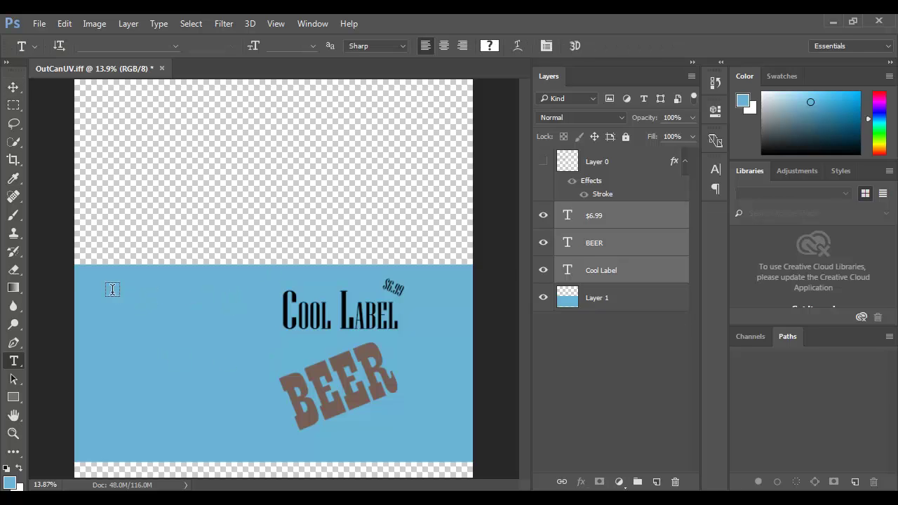
pyautogui.moveTo(109, 280); pyautogui.dragTo(224, 440)
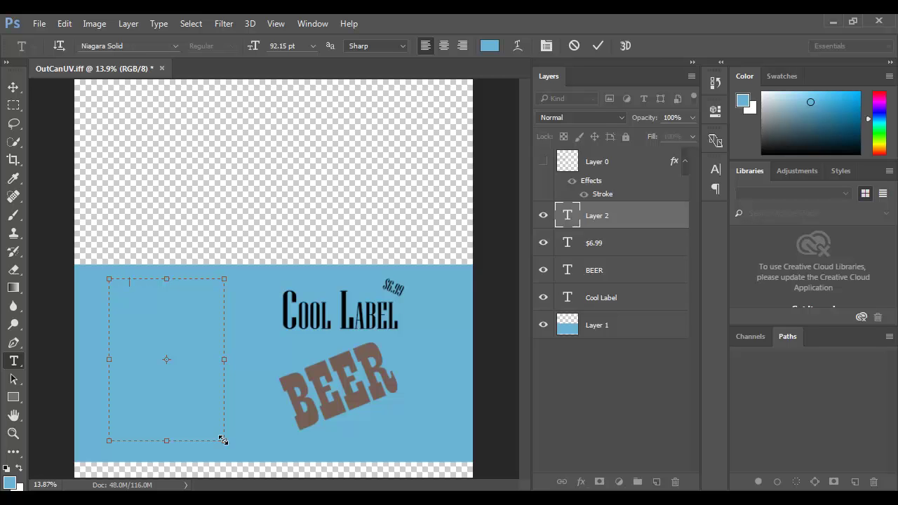
pyautogui.hotkey('ctrl', 'a')
pyautogui.click(489, 45)
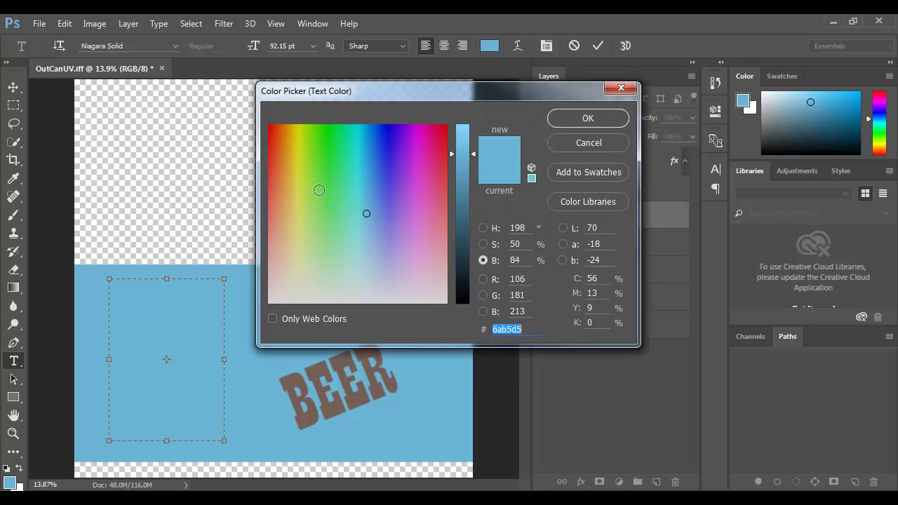
pyautogui.moveTo(330, 179); pyautogui.dragTo(299, 125)
pyautogui.moveTo(462, 238); pyautogui.dragTo(449, 336)
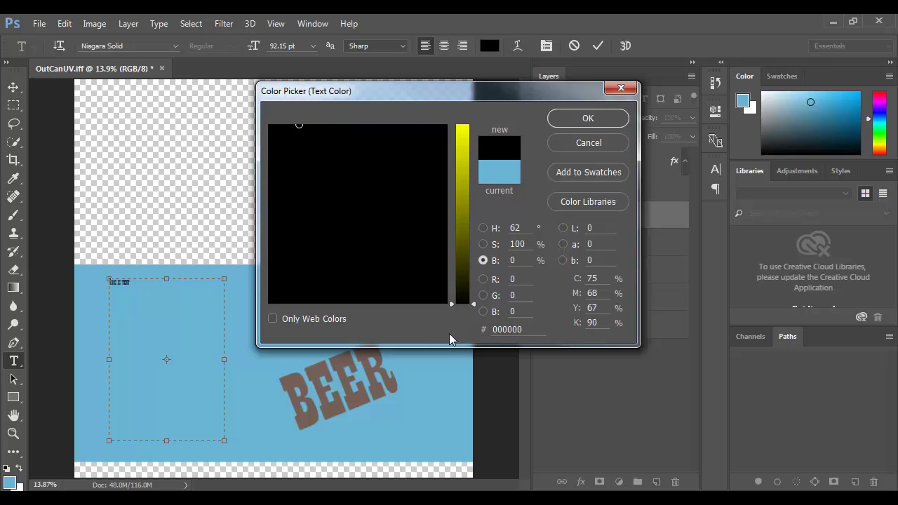
pyautogui.press('Return')
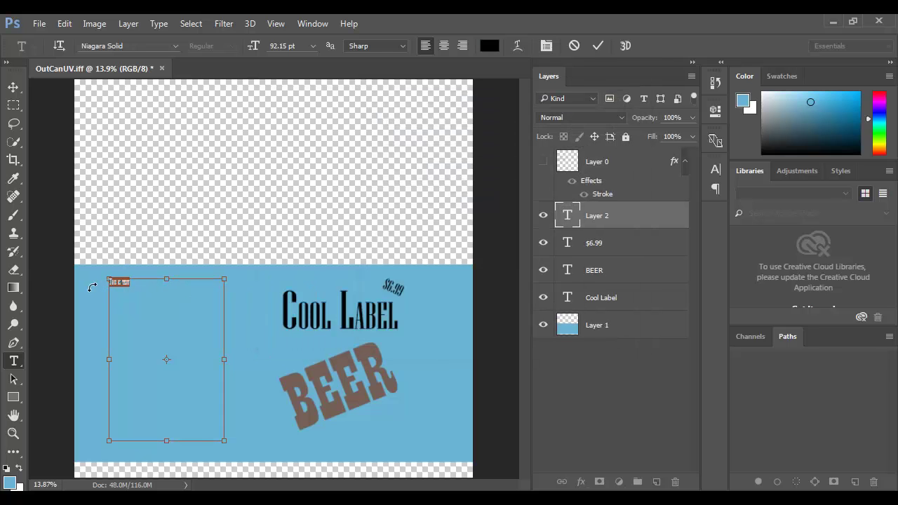
# Fill the back panel's text box with repeated copies of "This is text" and commit the text.
pyautogui.hotkey('ctrl', 'v')
pyautogui.hotkey('ctrl', 'v')
pyautogui.hotkey('ctrl', 'v')
pyautogui.hotkey('ctrl', 'v')
pyautogui.hotkey('ctrl', 'v')
pyautogui.hotkey('ctrl', 'v')
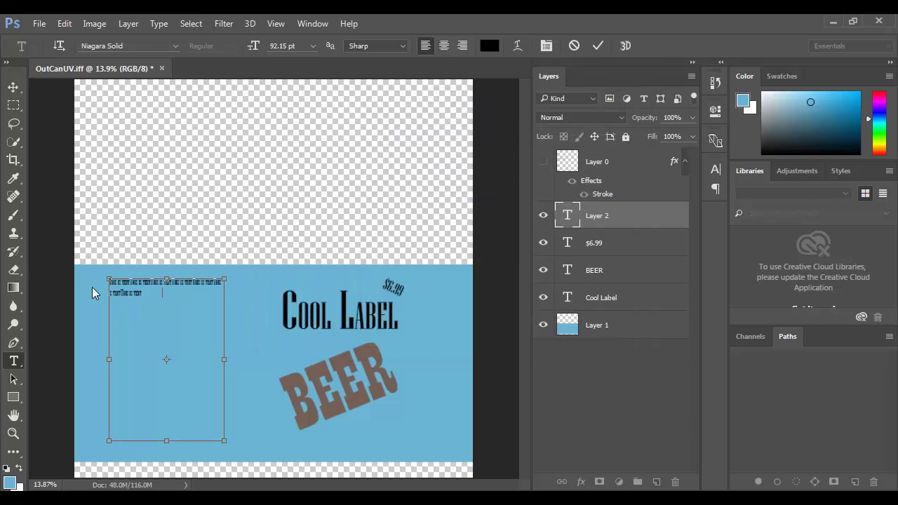
pyautogui.hotkey('ctrl', 'v')
pyautogui.hotkey('ctrl', 'v')
pyautogui.hotkey('ctrl', 'v')
pyautogui.hotkey('ctrl', 'v')
pyautogui.hotkey('ctrl', 'v')
pyautogui.hotkey('ctrl', 'v')
pyautogui.hotkey('ctrl', 'a')
pyautogui.hotkey('ctrl', 'c')
pyautogui.hotkey('ctrl', 'v')
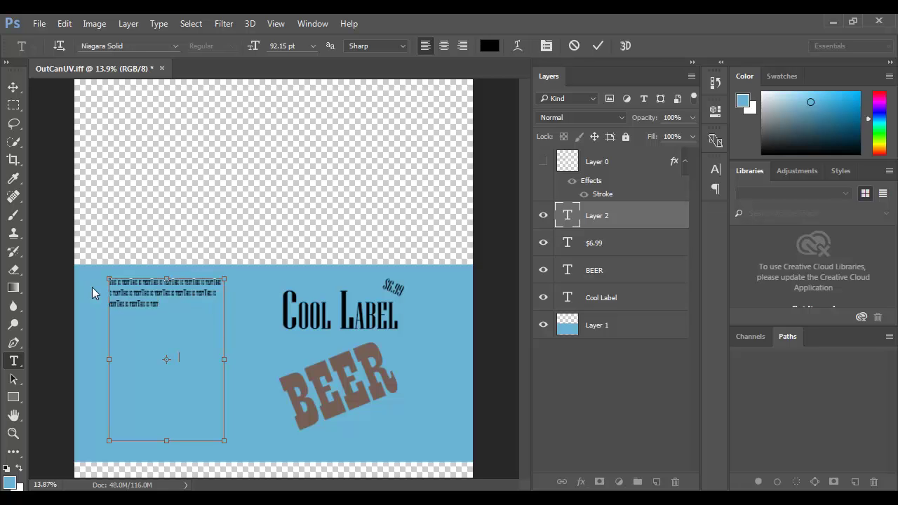
pyautogui.hotkey('ctrl', 'v')
pyautogui.hotkey('ctrl', 'v')
pyautogui.hotkey('ctrl', 'v')
pyautogui.hotkey('ctrl', 'v')
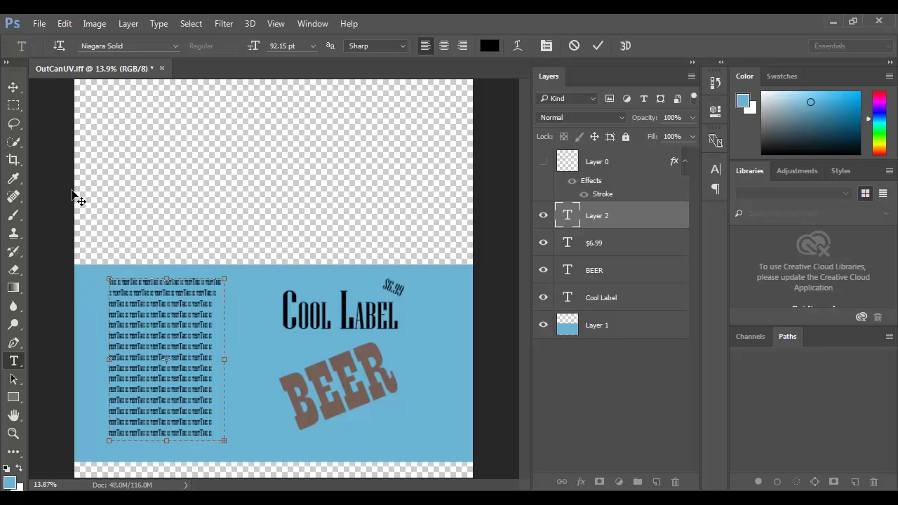
pyautogui.click(13, 86)
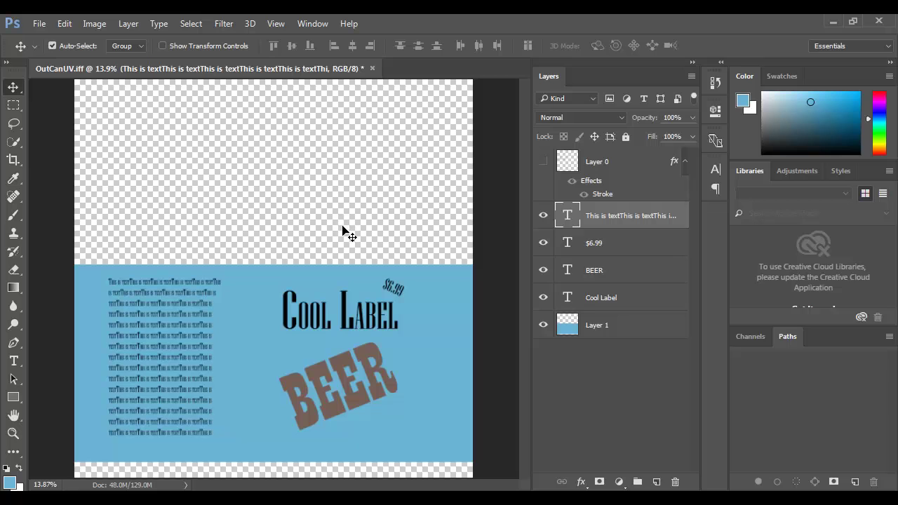
# Start saving a copy of the label in IFF format in the project's sourceimages folder.
pyautogui.hotkey('ctrl', 'shift', 's')
pyautogui.click(223, 297)
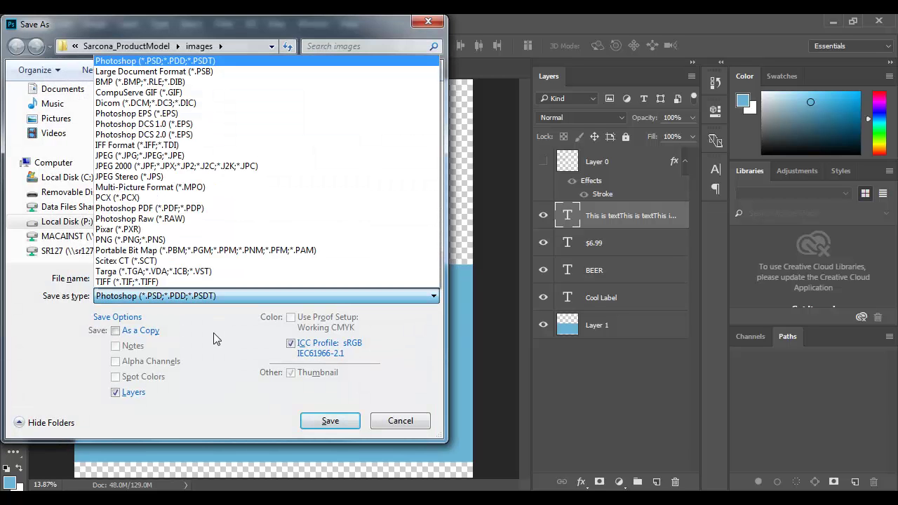
pyautogui.click(180, 146)
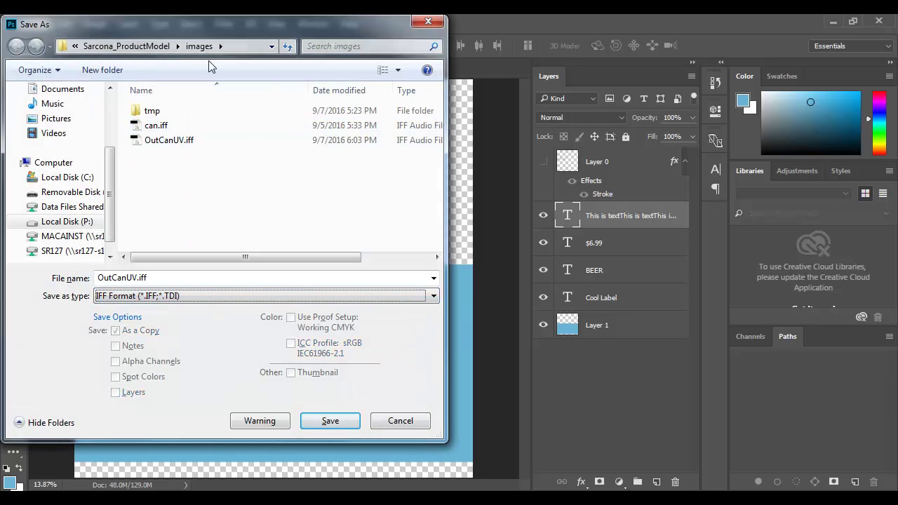
pyautogui.click(151, 50)
pyautogui.click(170, 200)
pyautogui.scroll(-2, 170, 200)
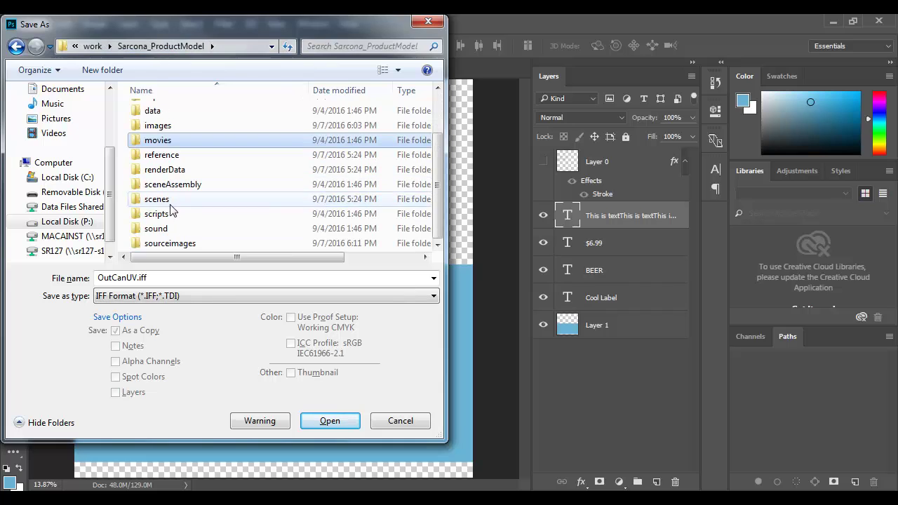
pyautogui.click(169, 245)
pyautogui.doubleClick(168, 245)
# Save the label over the existing BeerLabel.iff and accept the IFF format options.
pyautogui.click(302, 156)
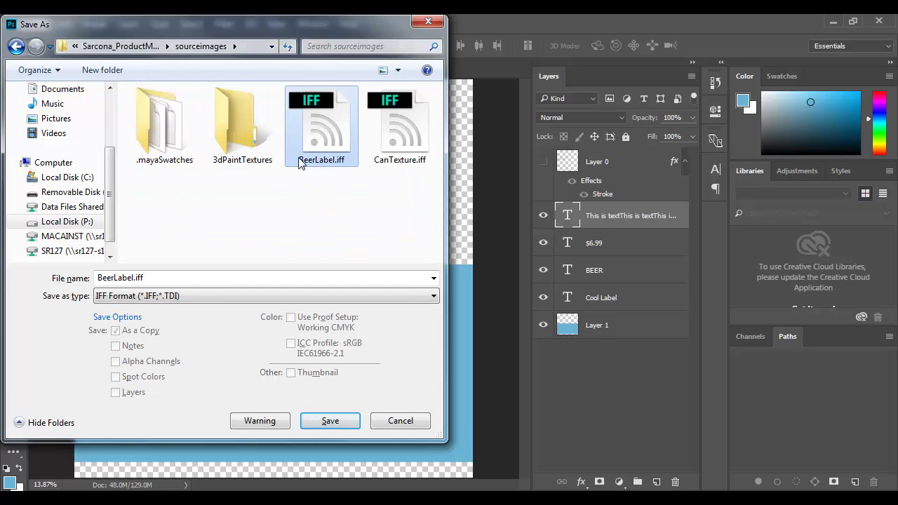
pyautogui.click(329, 420)
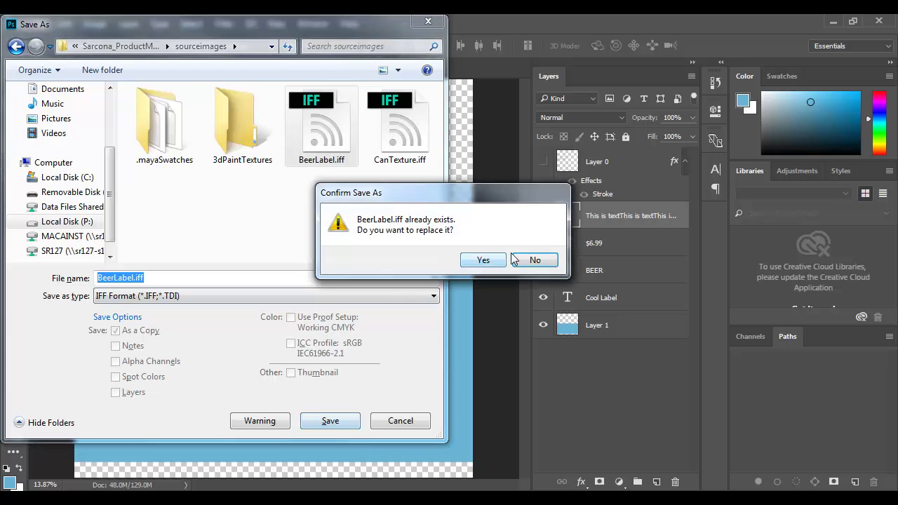
pyautogui.click(533, 257)
pyautogui.click(328, 422)
pyautogui.click(474, 258)
pyautogui.click(466, 185)
# Switch to Maya and delete the can object's construction history.
pyautogui.hotkey('alt', 'Tab')
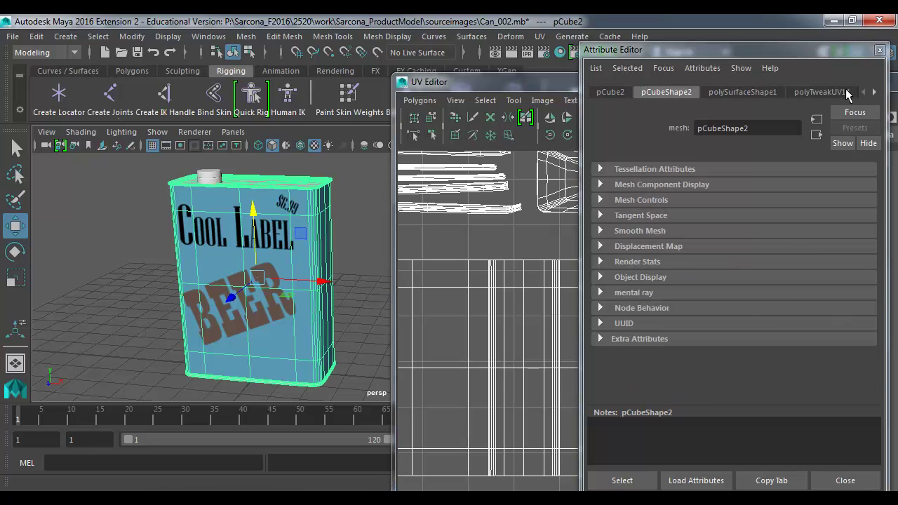
pyautogui.click(35, 36)
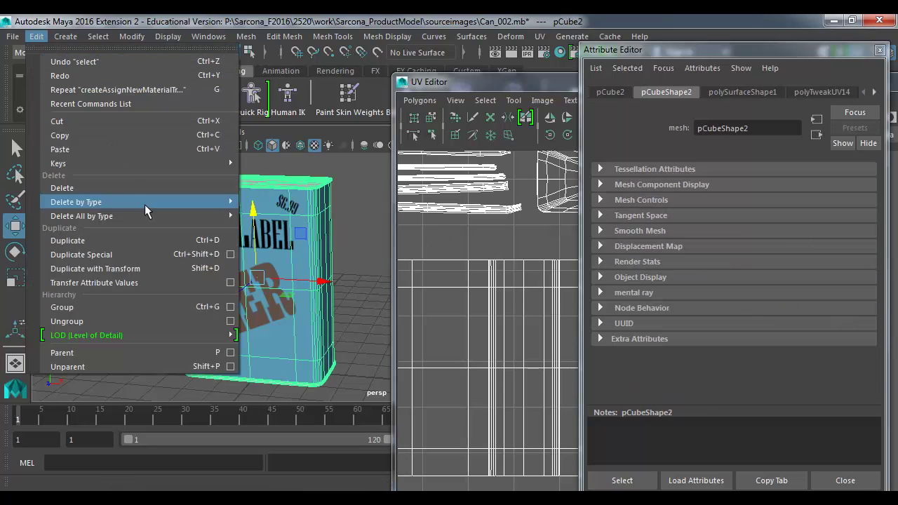
pyautogui.moveTo(224, 202)
pyautogui.click(293, 213)
# Reload BeerLabel.iff in the can material's colour texture and check the text on the back of the can.
pyautogui.click(714, 92)
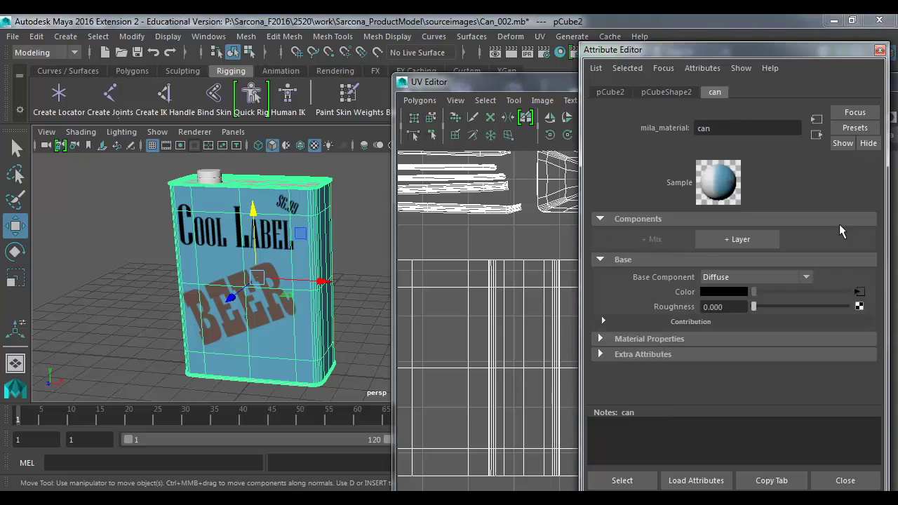
pyautogui.click(859, 292)
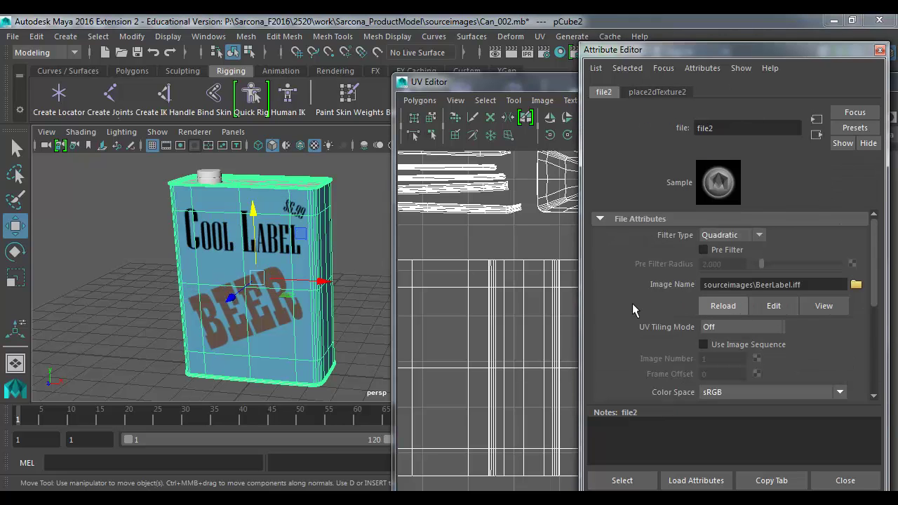
pyautogui.keyDown('alt'); pyautogui.moveTo(209, 299); pyautogui.dragTo(395, 295); pyautogui.keyUp('alt')
pyautogui.keyDown('alt'); pyautogui.moveTo(270, 293); pyautogui.dragTo(244, 275, button='middle'); pyautogui.keyUp('alt')
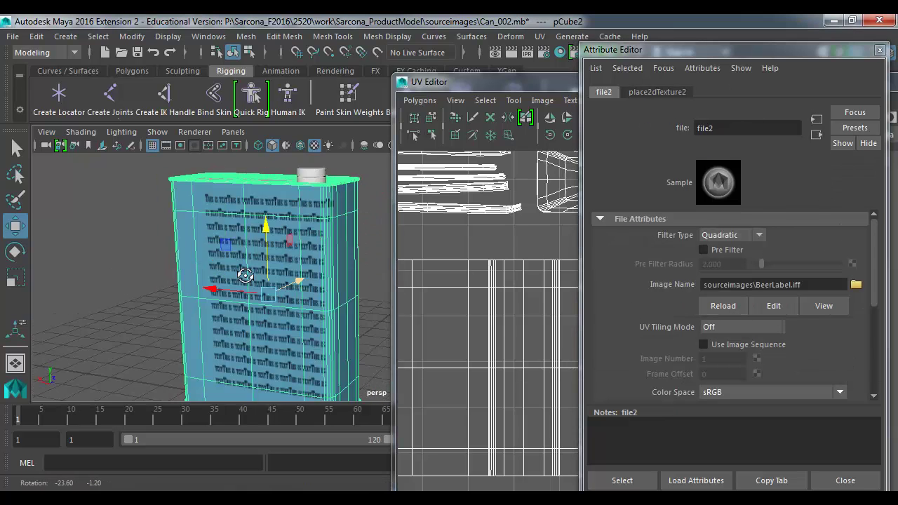
pyautogui.keyDown('alt'); pyautogui.moveTo(245, 275); pyautogui.dragTo(231, 276); pyautogui.keyUp('alt')
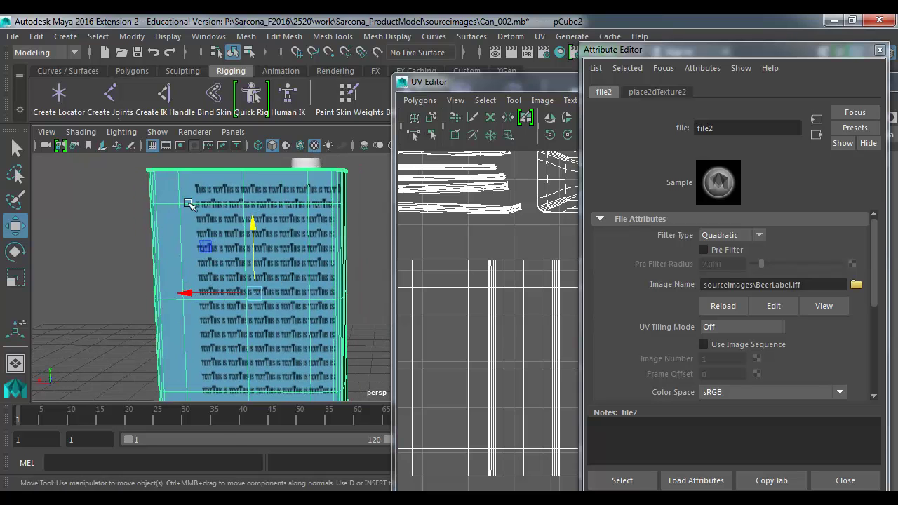
# Switch to Photoshop, show Layer 0 and scale the paragraph text block down to fit inside the back panel's UV outline.
pyautogui.hotkey('alt', 'Tab')
pyautogui.click(542, 161)
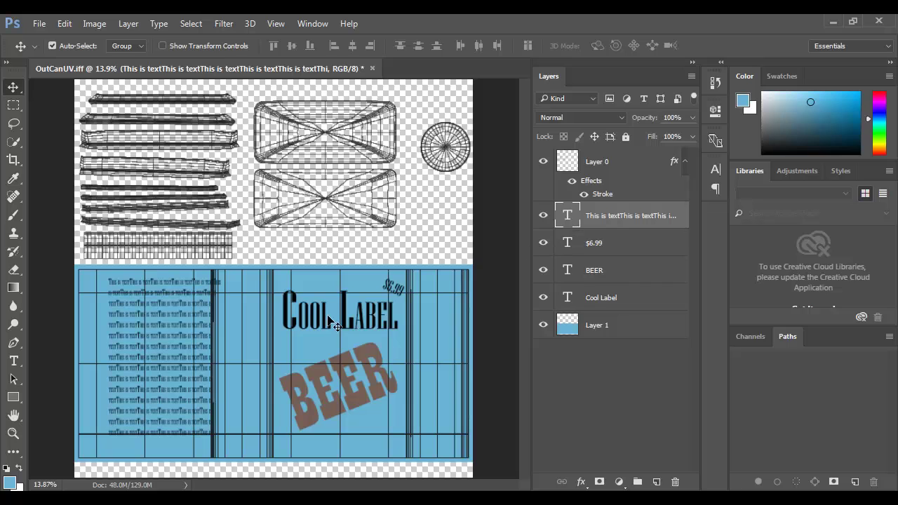
pyautogui.hotkey('ctrl', 't')
pyautogui.moveTo(224, 439); pyautogui.dragTo(165, 398)
pyautogui.press('Return')
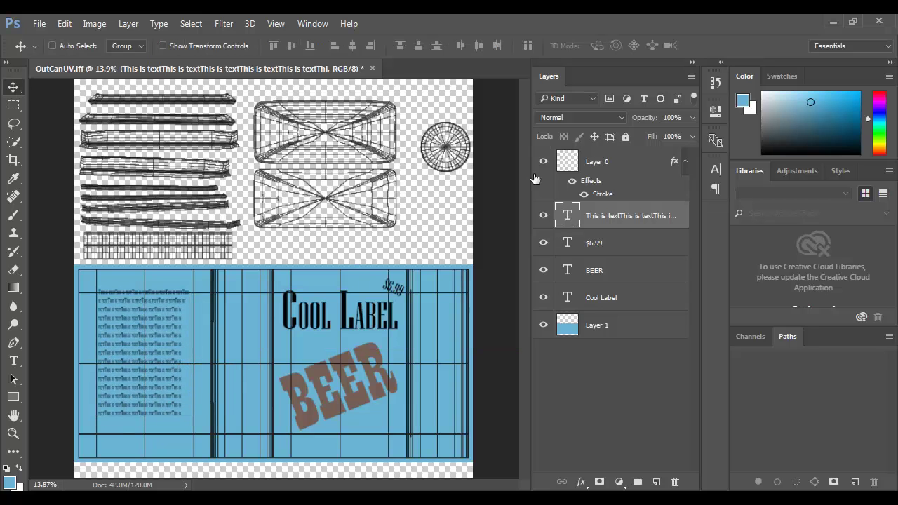
# Hide Layer 0 and save the label in IFF format over BeerLabel.iff in the sourceimages folder, using the Maya platform option.
pyautogui.click(543, 161)
pyautogui.hotkey('shift', 'ctrl', 's')
pyautogui.click(195, 296)
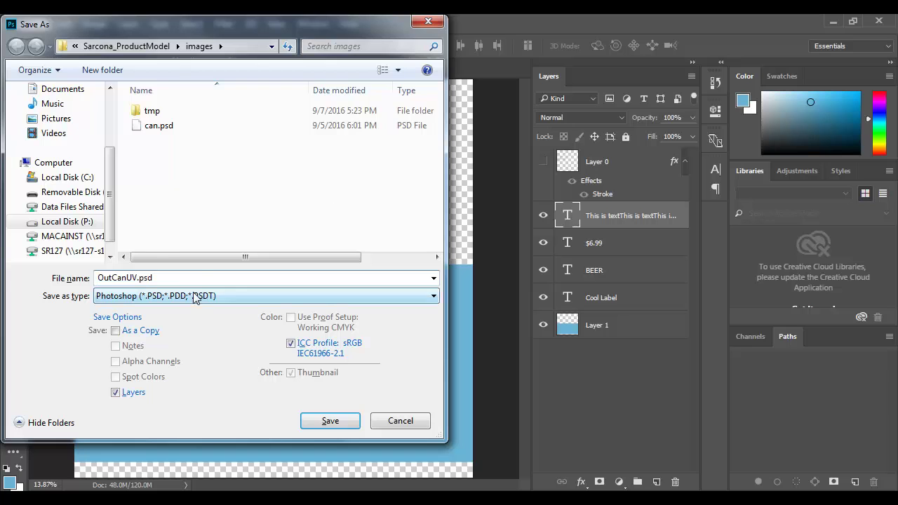
pyautogui.click(161, 144)
pyautogui.click(126, 46)
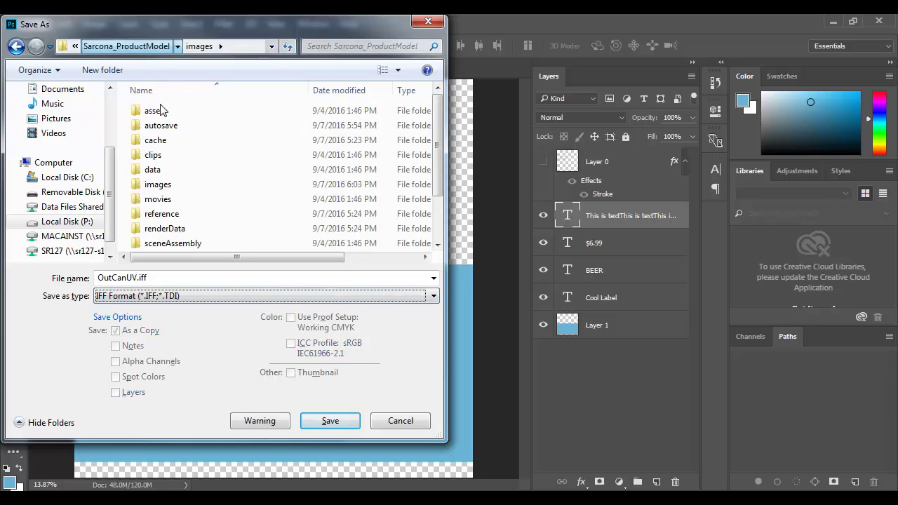
pyautogui.scroll(-2, 197, 193)
pyautogui.doubleClick(187, 243)
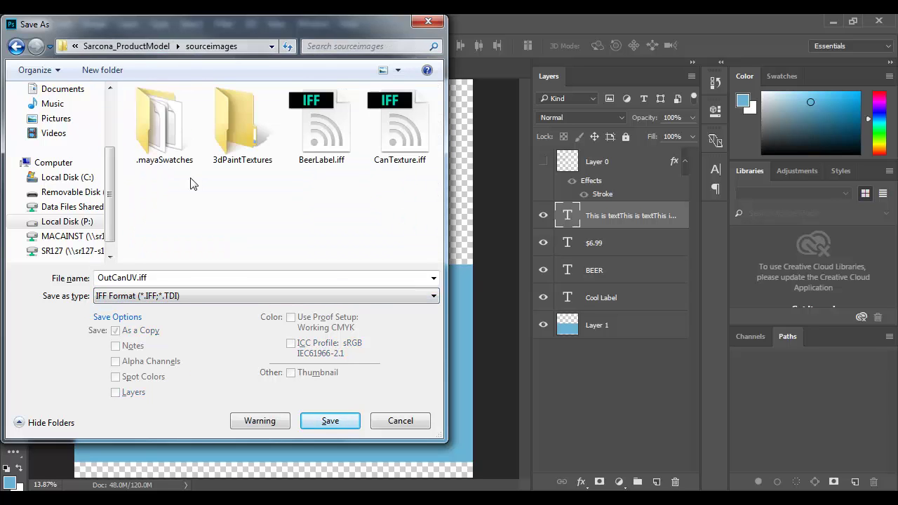
pyautogui.click(352, 136)
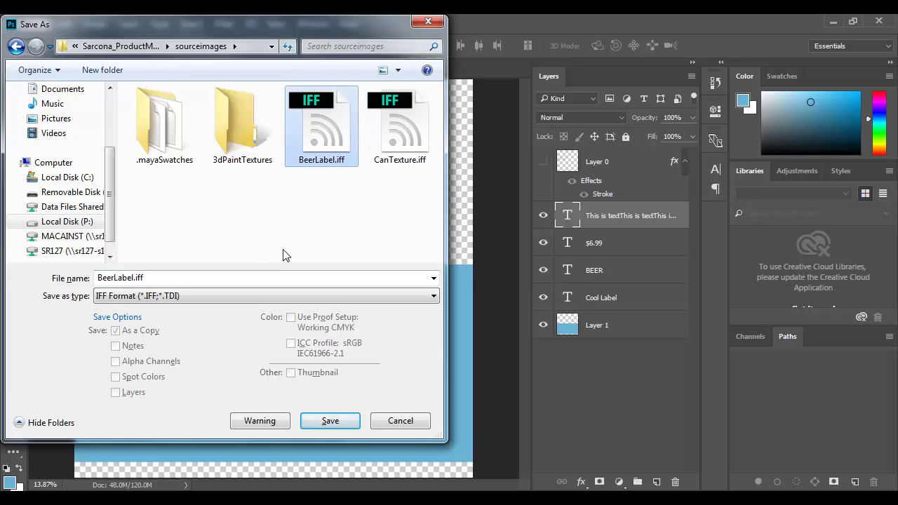
pyautogui.click(330, 421)
pyautogui.click(484, 263)
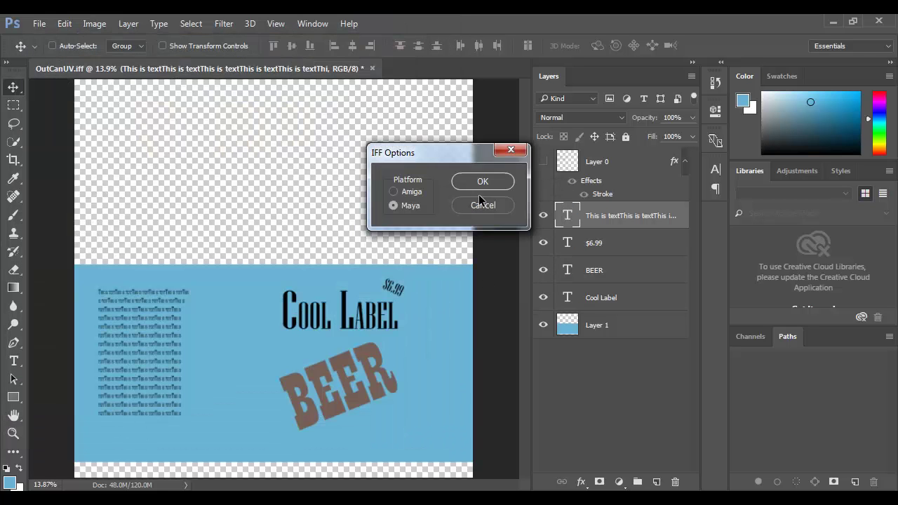
pyautogui.click(481, 183)
# Switch to Maya, reload BeerLabel.iff in the file texture and inspect the paragraph text on the can's back up close.
pyautogui.hotkey('alt', 'Tab')
pyautogui.click(724, 306)
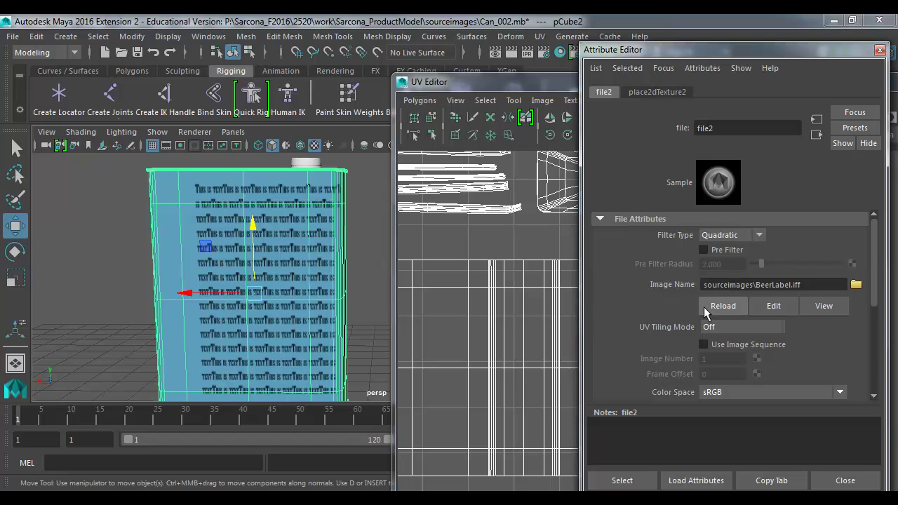
pyautogui.click(378, 255)
pyautogui.keyDown('alt'); pyautogui.moveTo(377, 256); pyautogui.dragTo(339, 263); pyautogui.keyUp('alt')
pyautogui.keyDown('alt'); pyautogui.moveTo(316, 240); pyautogui.dragTo(448, 244, button='right'); pyautogui.keyUp('alt')
pyautogui.keyDown('alt'); pyautogui.moveTo(142, 282); pyautogui.dragTo(282, 249, button='middle'); pyautogui.keyUp('alt')
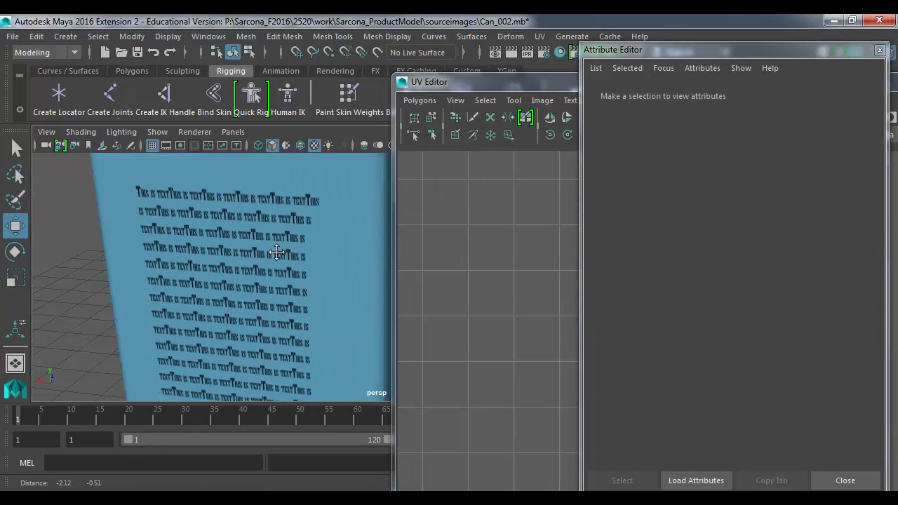
pyautogui.keyDown('alt'); pyautogui.moveTo(282, 249); pyautogui.dragTo(398, 253, button='right'); pyautogui.keyUp('alt')
pyautogui.keyDown('alt'); pyautogui.moveTo(228, 224); pyautogui.dragTo(281, 277, button='middle'); pyautogui.keyUp('alt')
pyautogui.keyDown('alt'); pyautogui.moveTo(281, 277); pyautogui.dragTo(407, 292, button='right'); pyautogui.keyUp('alt')
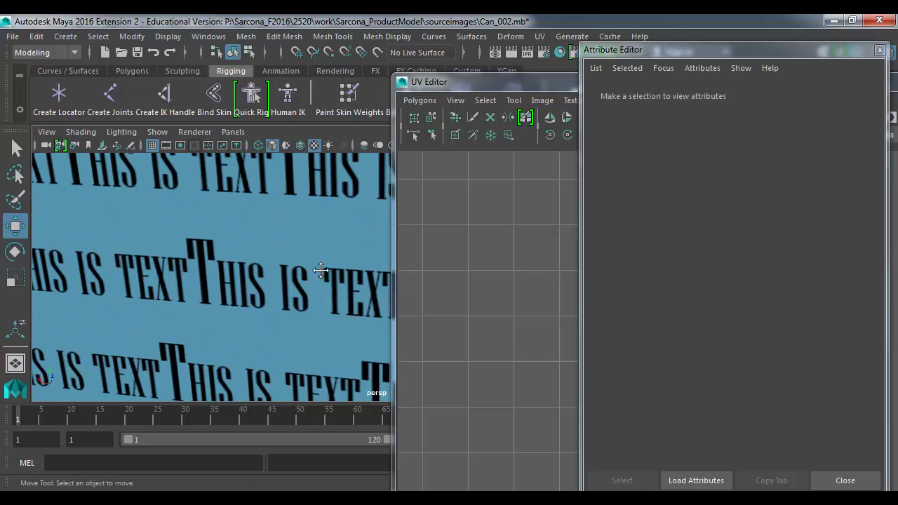
pyautogui.keyDown('alt'); pyautogui.moveTo(321, 273); pyautogui.dragTo(237, 284, button='middle'); pyautogui.keyUp('alt')
pyautogui.keyDown('alt'); pyautogui.moveTo(237, 284); pyautogui.dragTo(330, 299, button='right'); pyautogui.keyUp('alt')
# Open the can material's colour texture and set its filter type to Off.
pyautogui.click(313, 301)
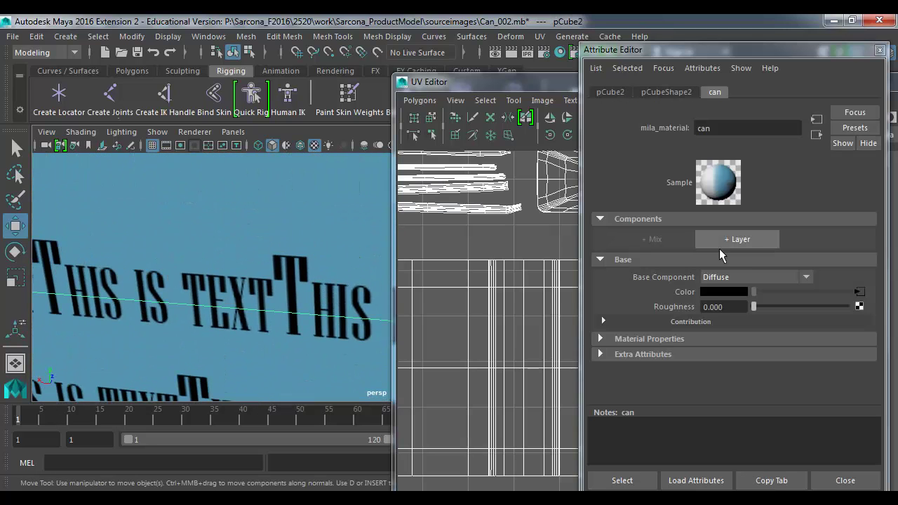
pyautogui.click(859, 292)
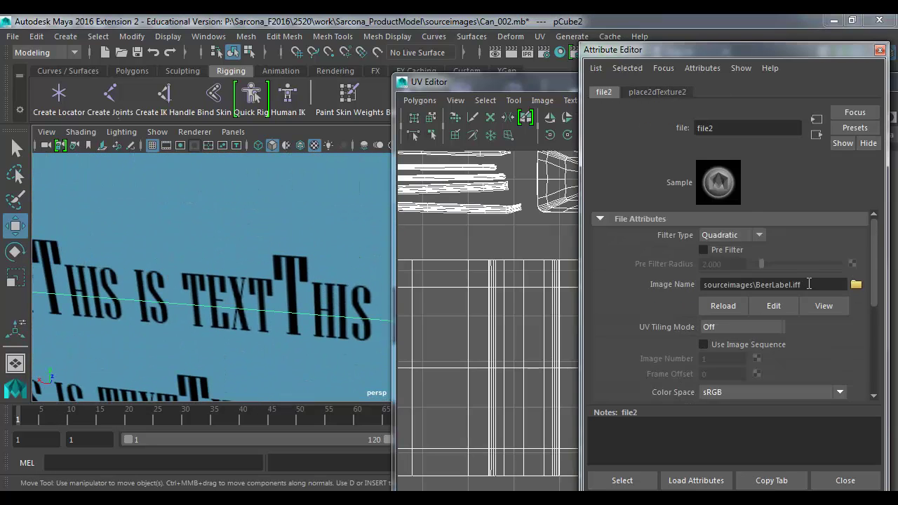
pyautogui.click(738, 238)
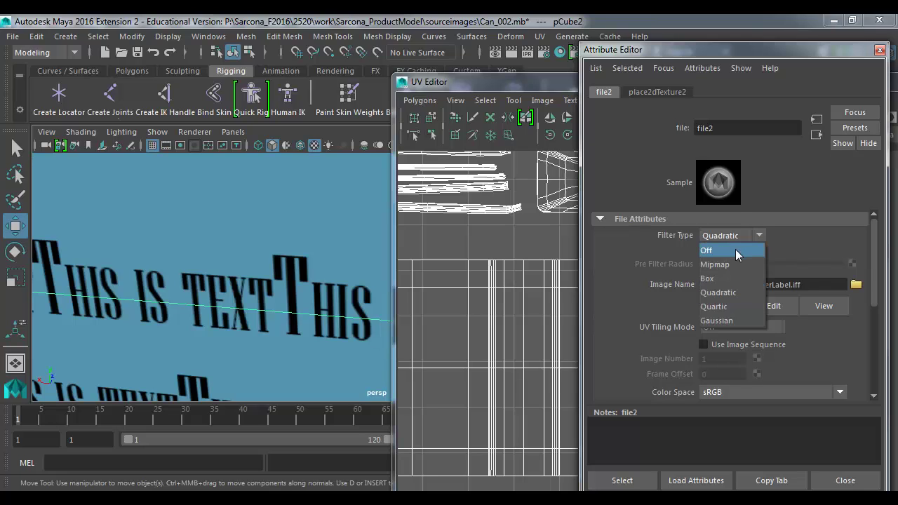
pyautogui.click(735, 252)
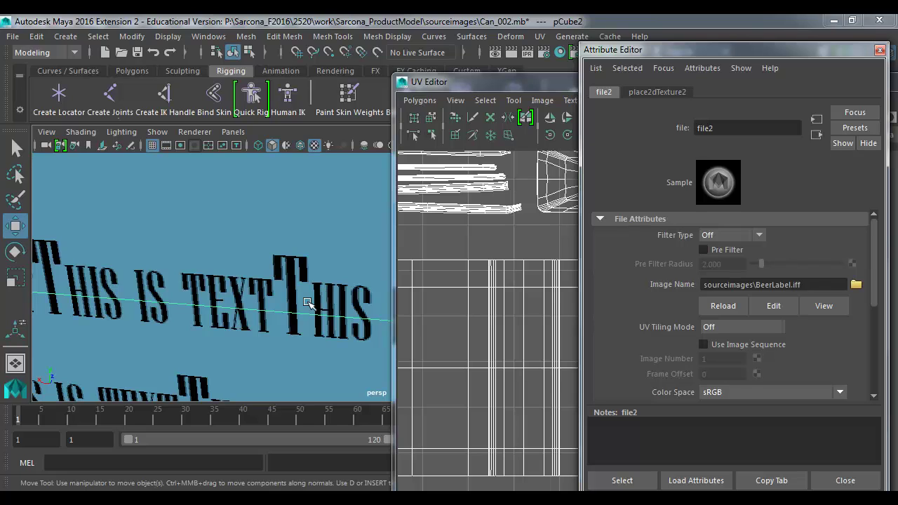
# Try the Gaussian filter type with Pre Filter enabled at radius 10 and 30, and disable Pre Filter.
pyautogui.click(732, 234)
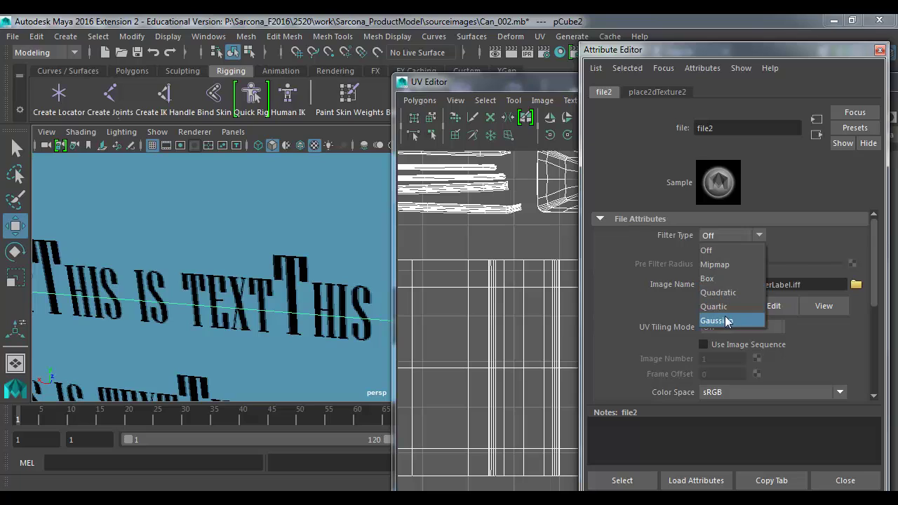
pyautogui.click(726, 320)
pyautogui.click(725, 253)
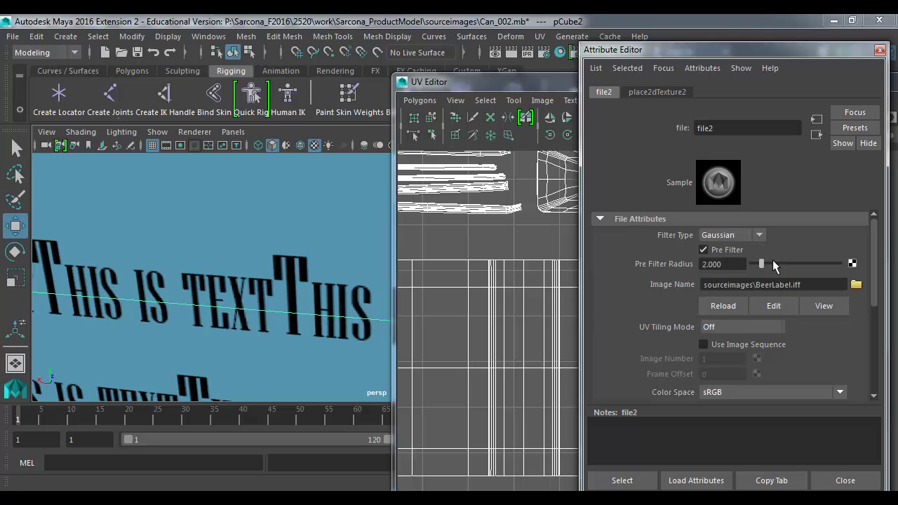
pyautogui.moveTo(770, 261); pyautogui.dragTo(847, 266)
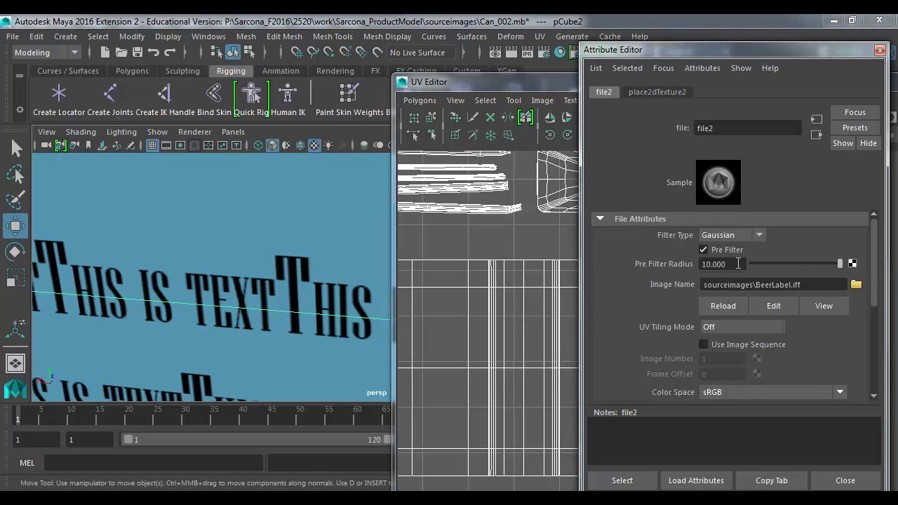
pyautogui.moveTo(738, 263); pyautogui.dragTo(618, 258)
pyautogui.write('30')
pyautogui.press('Return')
pyautogui.click(703, 250)
# Return the label texture's filter type from Gaussian to Off and check the front of the can.
pyautogui.click(729, 236)
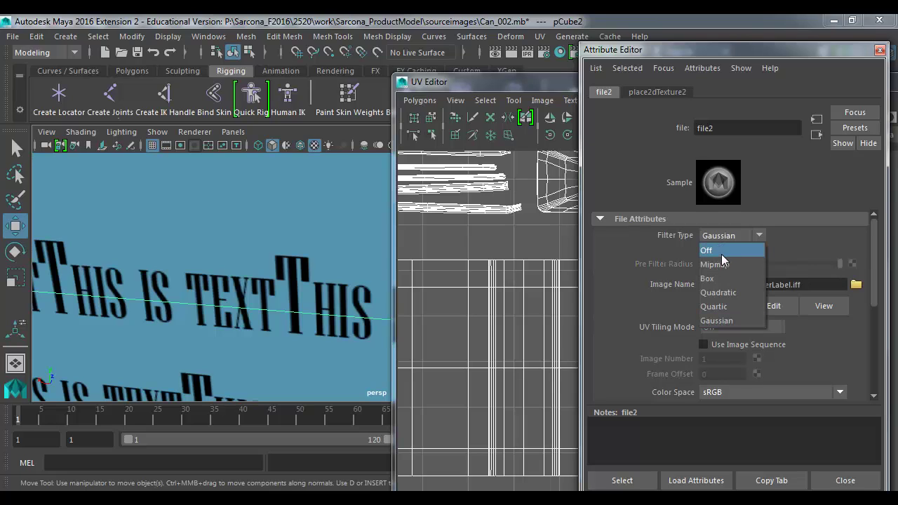
pyautogui.click(728, 251)
pyautogui.scroll(-5, 294, 268)
pyautogui.scroll(-6, 275, 263)
pyautogui.keyDown('alt'); pyautogui.moveTo(275, 263); pyautogui.dragTo(195, 293); pyautogui.keyUp('alt')
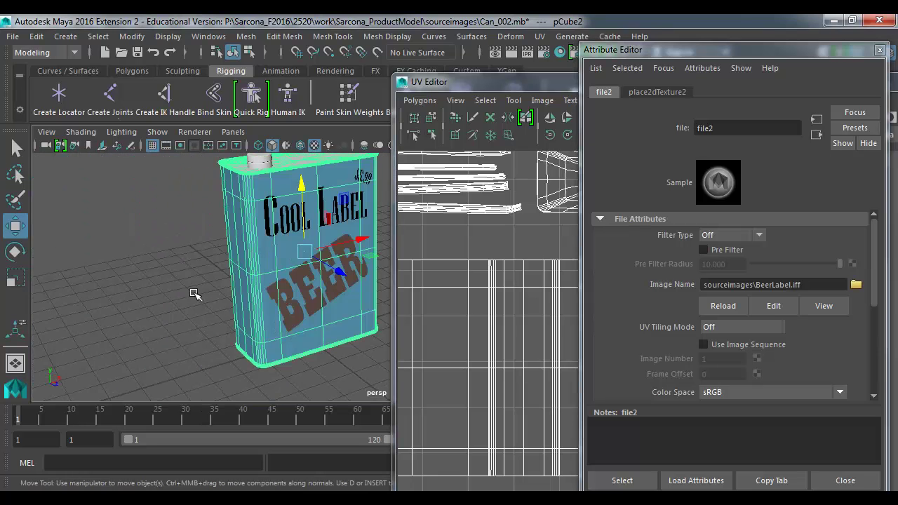
pyautogui.click(196, 294)
pyautogui.keyDown('alt'); pyautogui.moveTo(268, 269); pyautogui.dragTo(249, 278); pyautogui.keyUp('alt')
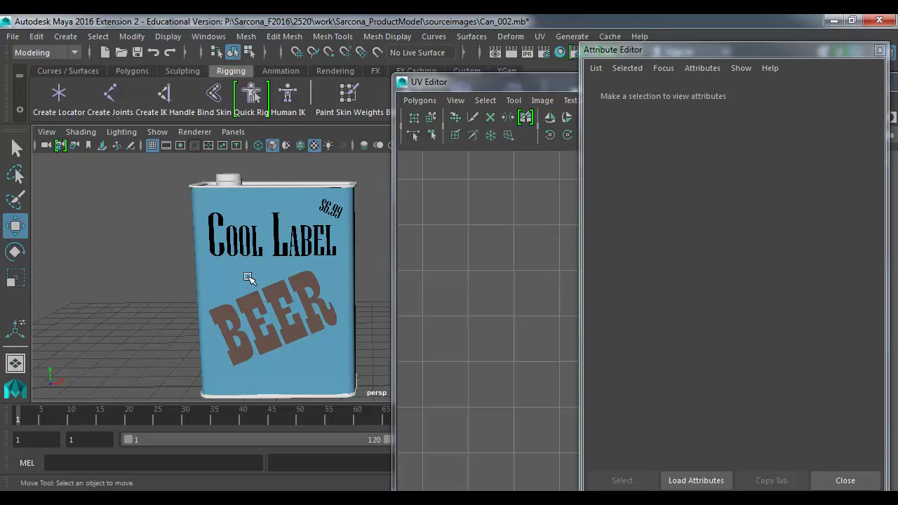
# Switch to Photoshop, save the layered label as Can2 in PSD format in the images folder and close the document.
pyautogui.hotkey('alt', 'Tab')
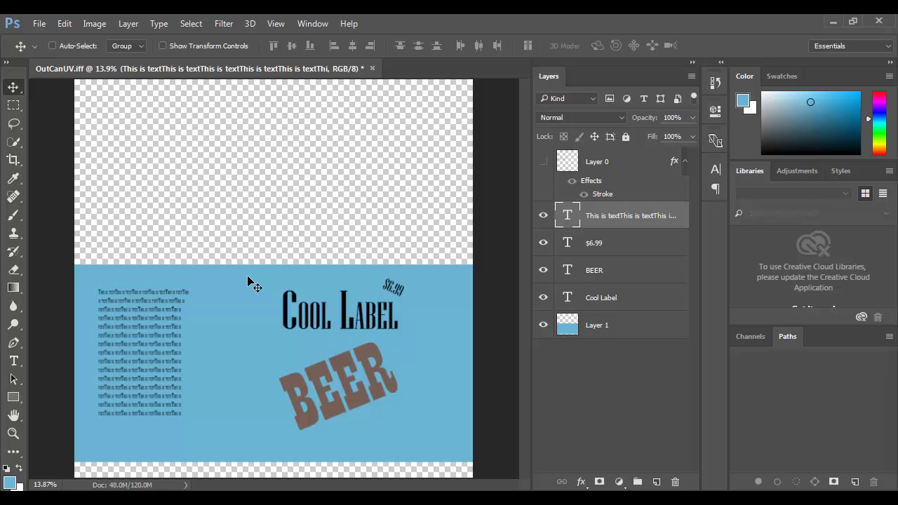
pyautogui.hotkey('ctrl', 'shift', 's')
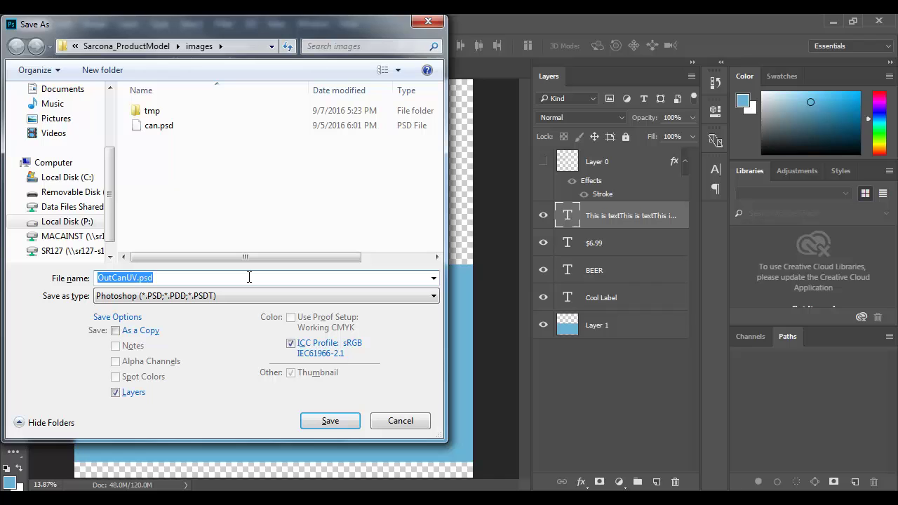
pyautogui.write('Can2')
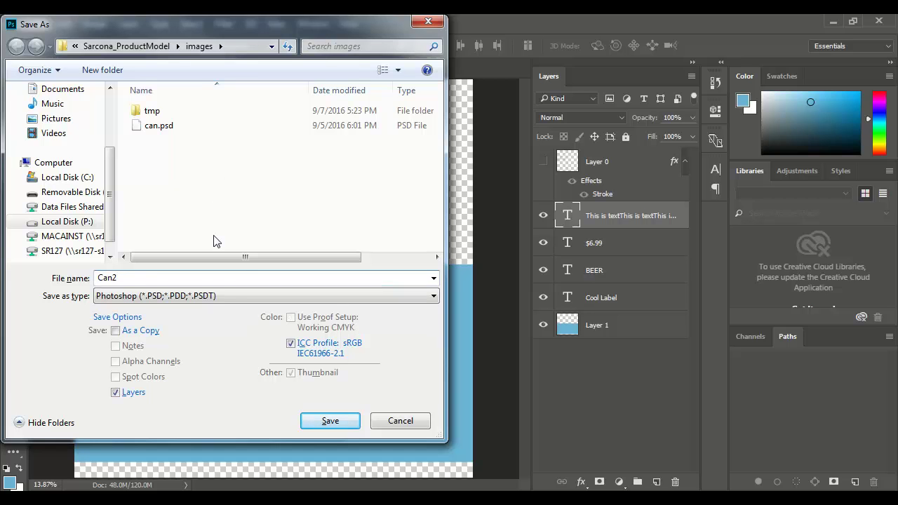
pyautogui.click(209, 296)
pyautogui.click(208, 295)
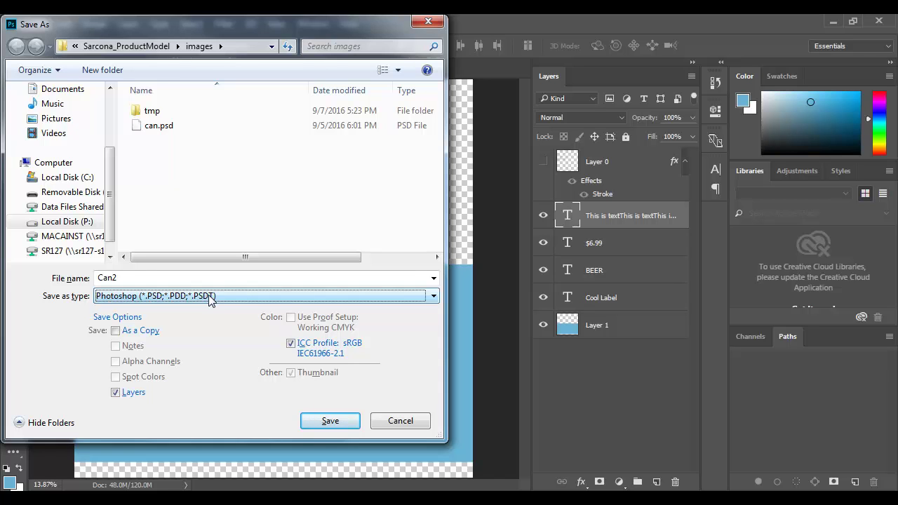
pyautogui.press('Return')
pyautogui.press('Return')
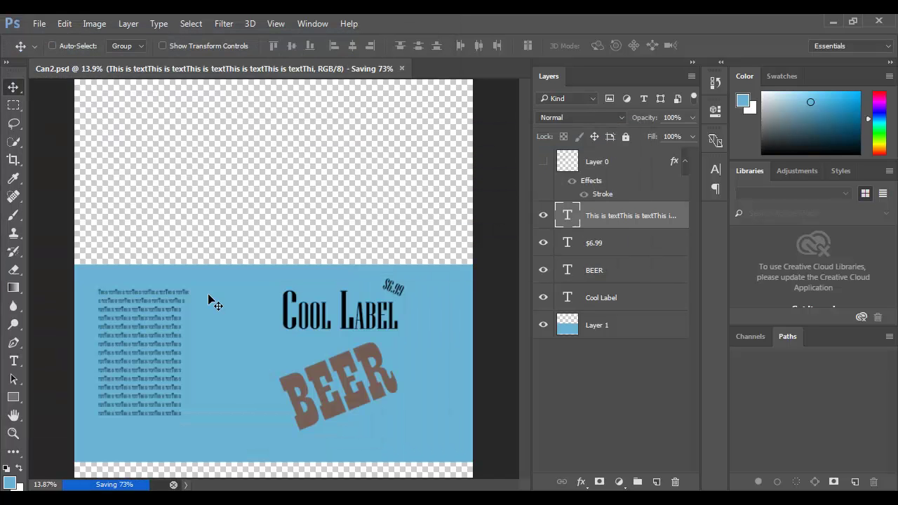
pyautogui.hotkey('ctrl', 'w')
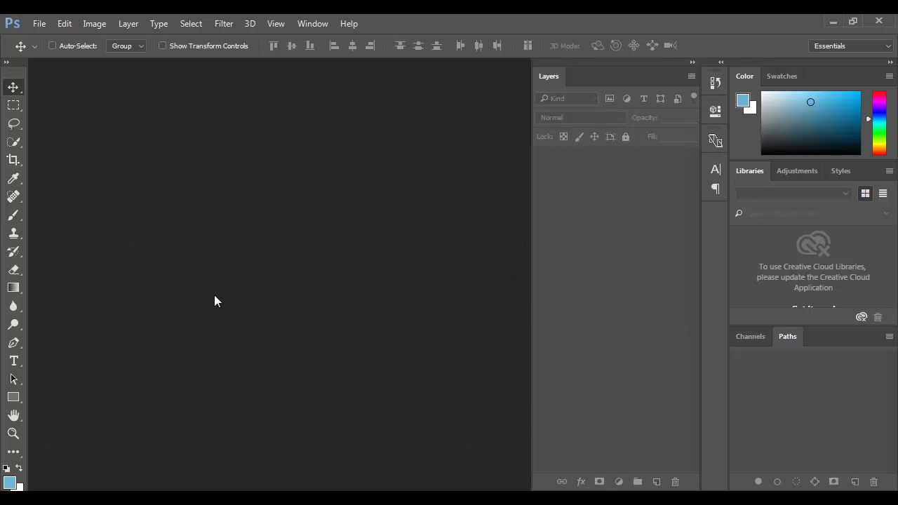
# Glance at the can in Maya and reopen Can2.psd in Photoshop with its layers shown.
pyautogui.hotkey('alt', 'Tab')
pyautogui.moveTo(274, 221)
pyautogui.keyDown('alt'); pyautogui.mouseDown()
pyautogui.moveTo(295, 252)
pyautogui.moveTo(282, 221)
pyautogui.mouseUp(); pyautogui.keyUp('alt')
pyautogui.keyDown('alt'); pyautogui.moveTo(282, 221); pyautogui.dragTo(311, 244, button='middle'); pyautogui.keyUp('alt')
pyautogui.hotkey('alt', 'Tab')
pyautogui.hotkey('ctrl', 'o')
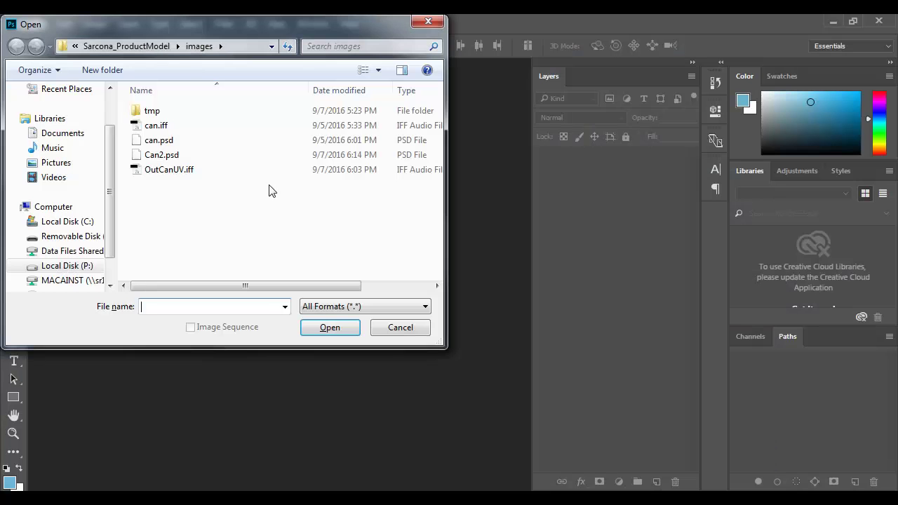
pyautogui.doubleClick(163, 154)
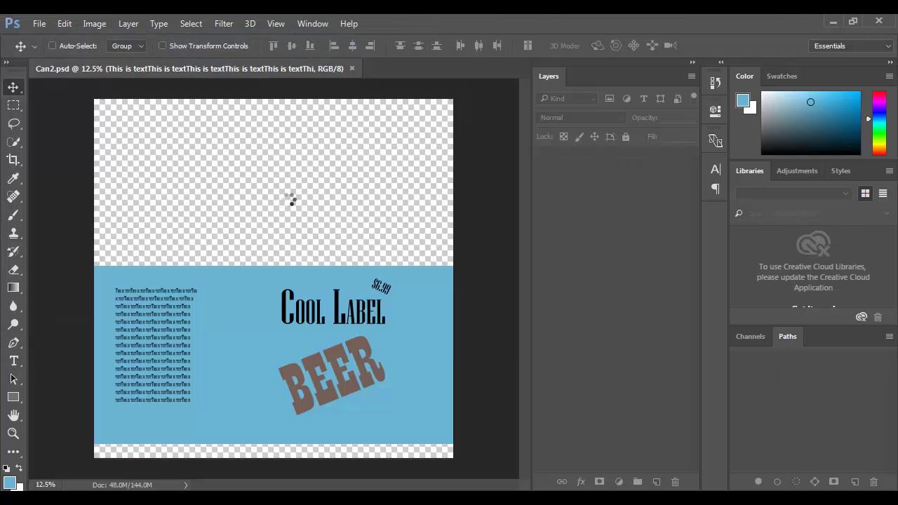
pyautogui.click(591, 74)
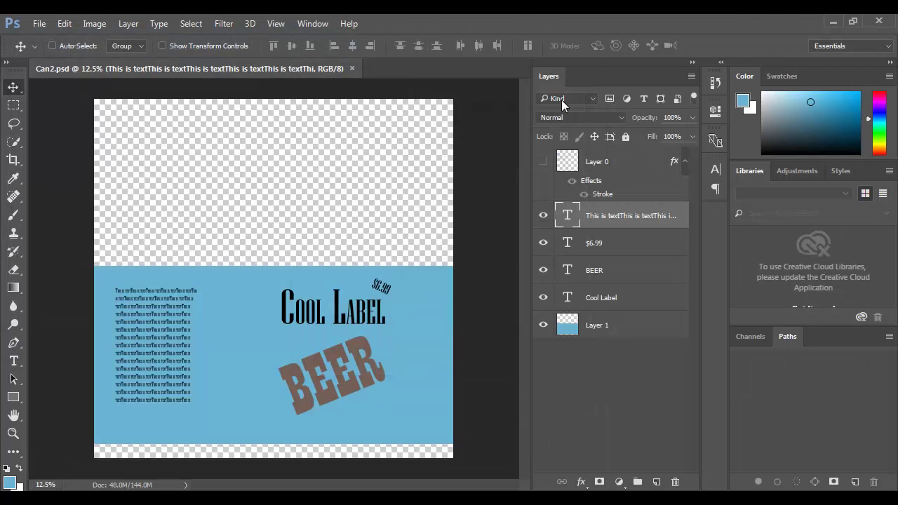
# Switch to Maya, look over the can's top and cap, and launch Mari.
pyautogui.hotkey('alt', 'Tab')
pyautogui.click(315, 190)
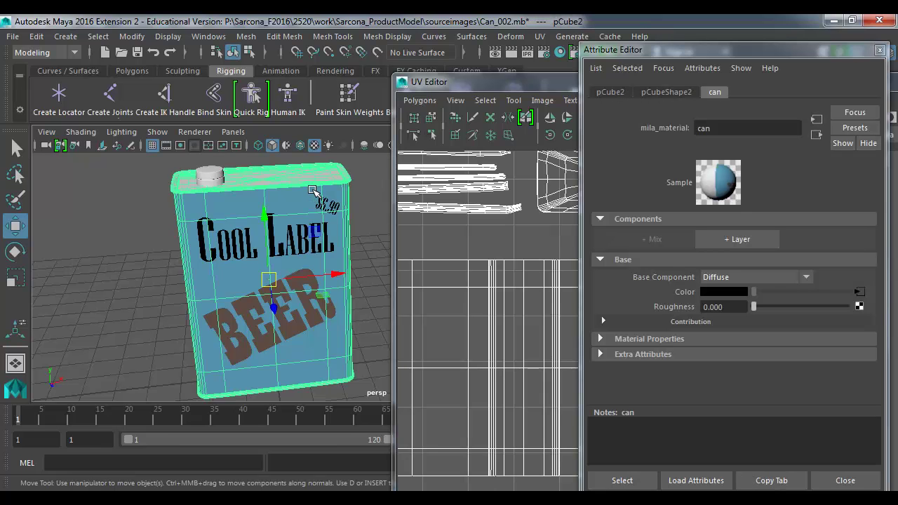
pyautogui.click(164, 251)
pyautogui.keyDown('alt'); pyautogui.moveTo(164, 250); pyautogui.dragTo(303, 226); pyautogui.keyUp('alt')
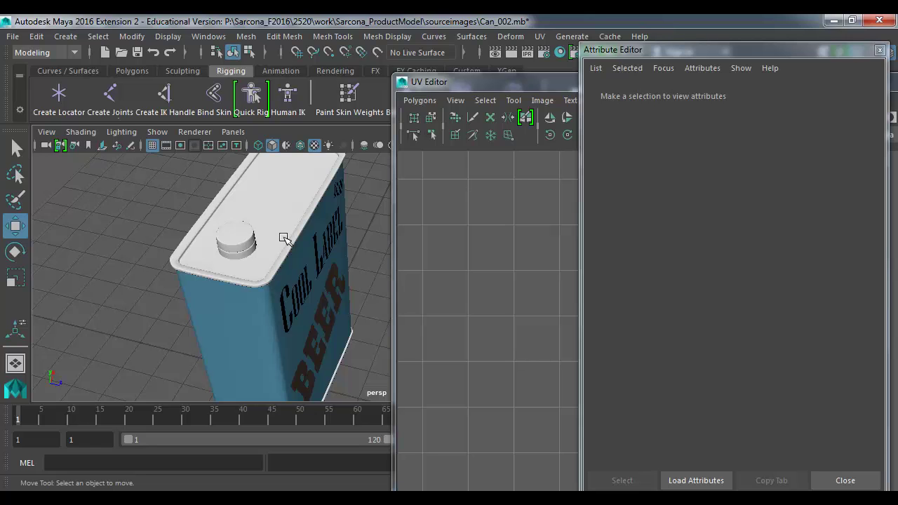
pyautogui.press('super')
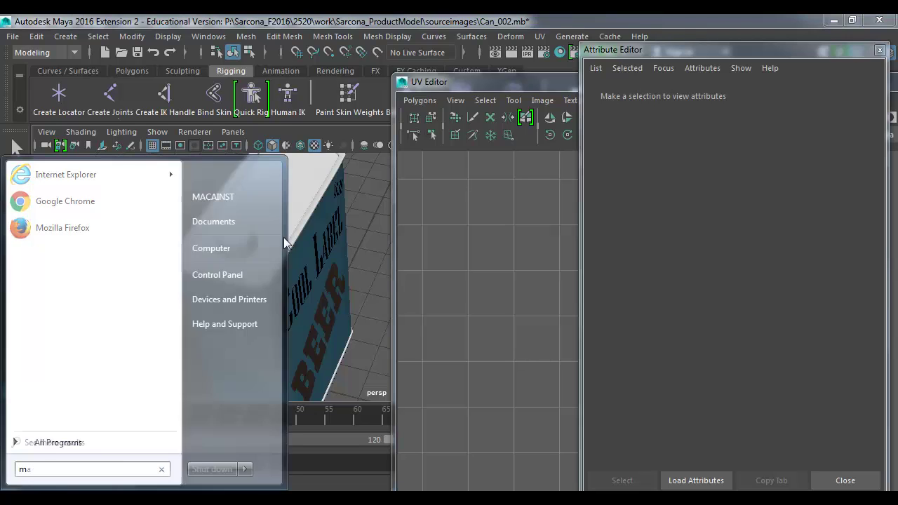
pyautogui.write('mari')
pyautogui.press('Return')
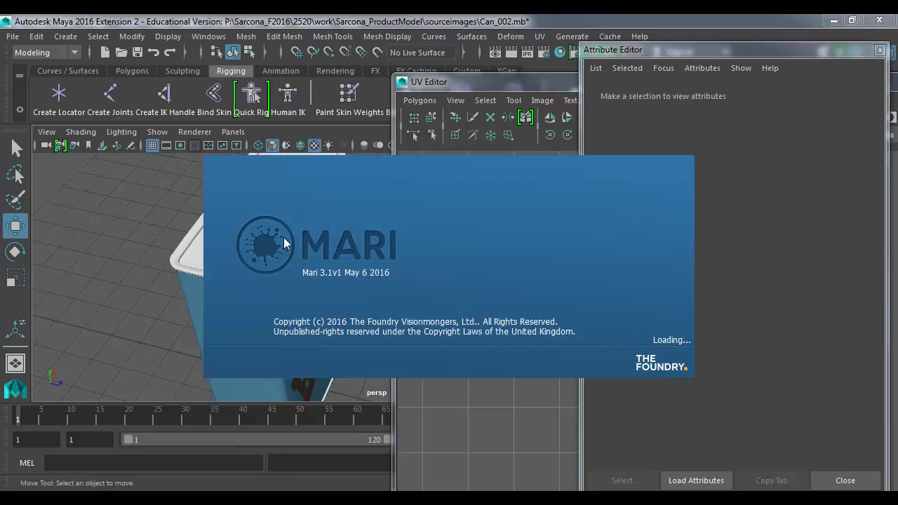
# Select the can and export it as CanExport in OBJexport format to the project's scenes folder.
pyautogui.click(164, 262)
pyautogui.keyDown('alt'); pyautogui.moveTo(260, 283); pyautogui.dragTo(210, 242); pyautogui.keyUp('alt')
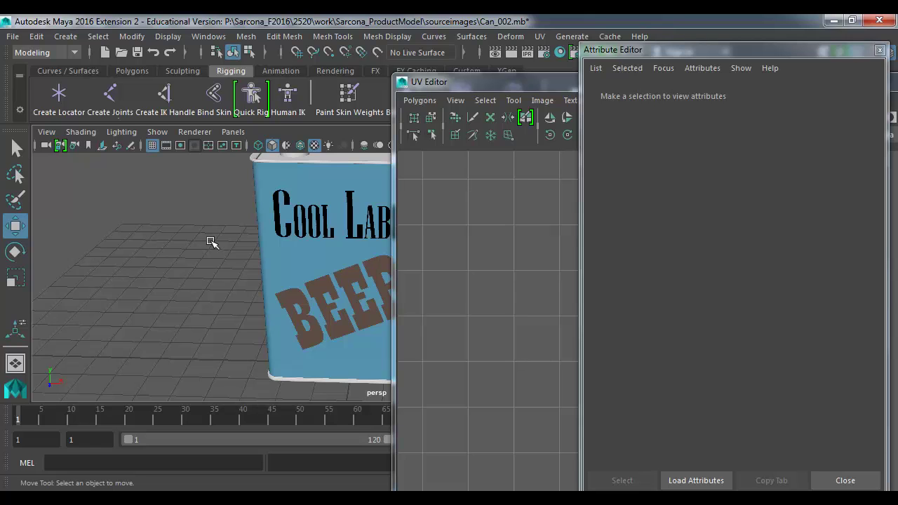
pyautogui.click(285, 185)
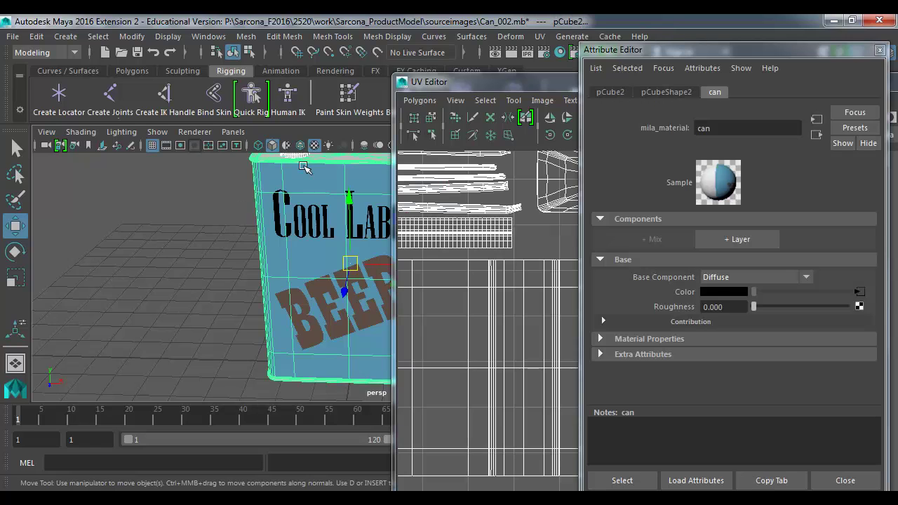
pyautogui.click(13, 36)
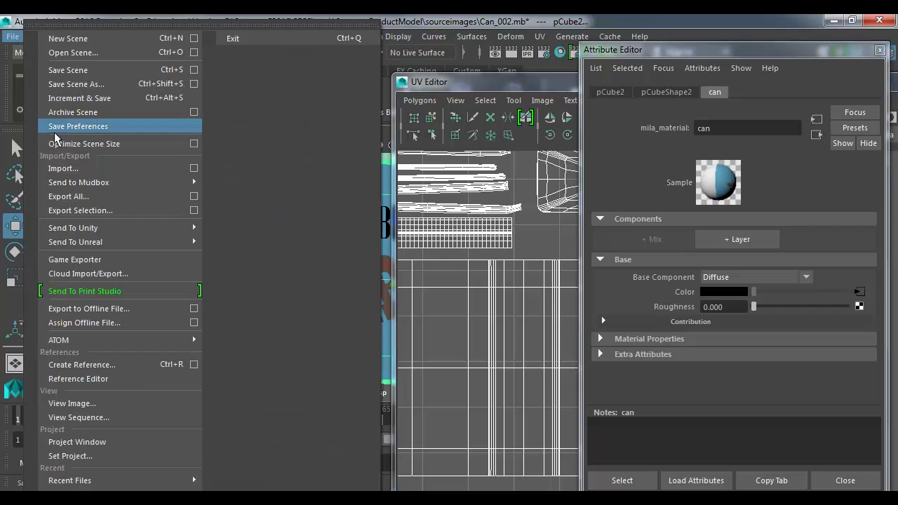
pyautogui.click(91, 207)
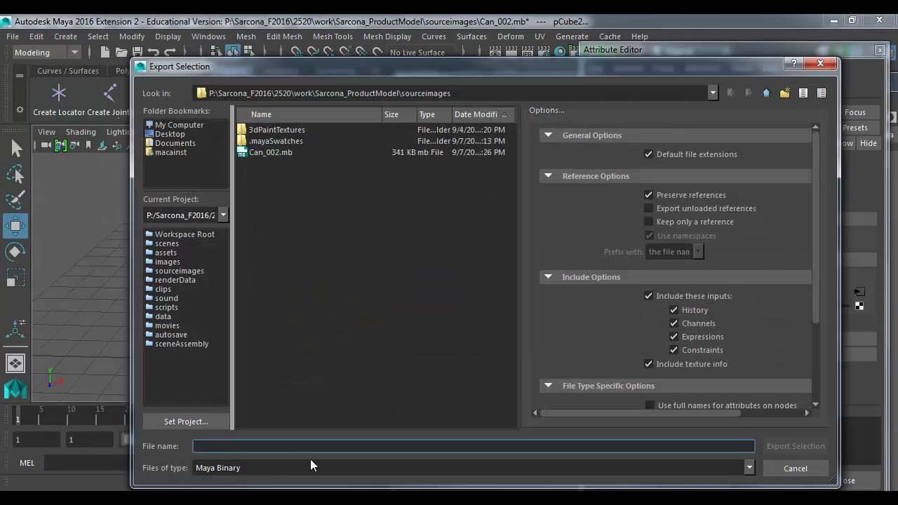
pyautogui.write('CanExport')
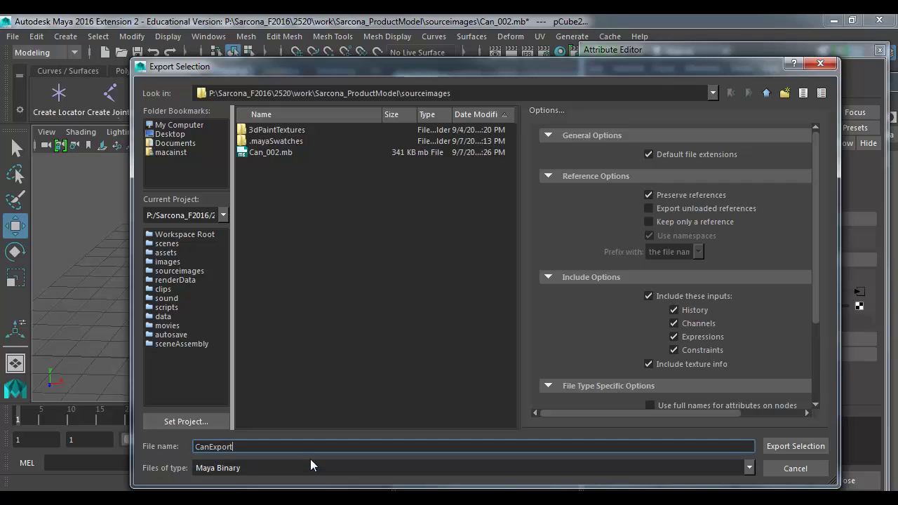
pyautogui.press('Tab')
pyautogui.press('o')
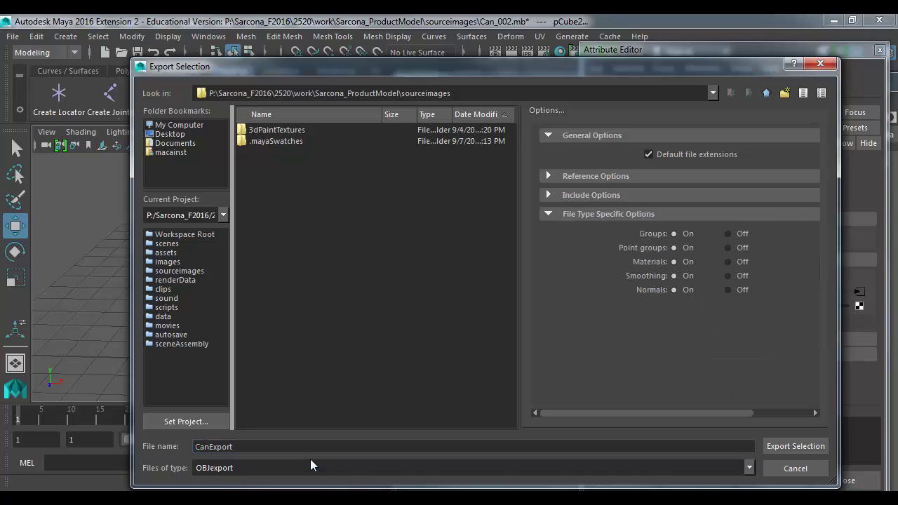
pyautogui.click(766, 92)
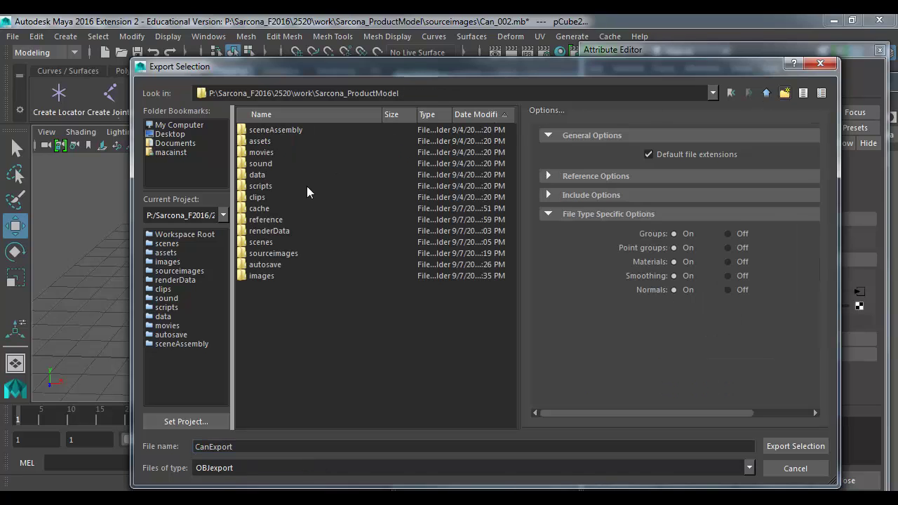
pyautogui.doubleClick(275, 240)
pyautogui.click(771, 445)
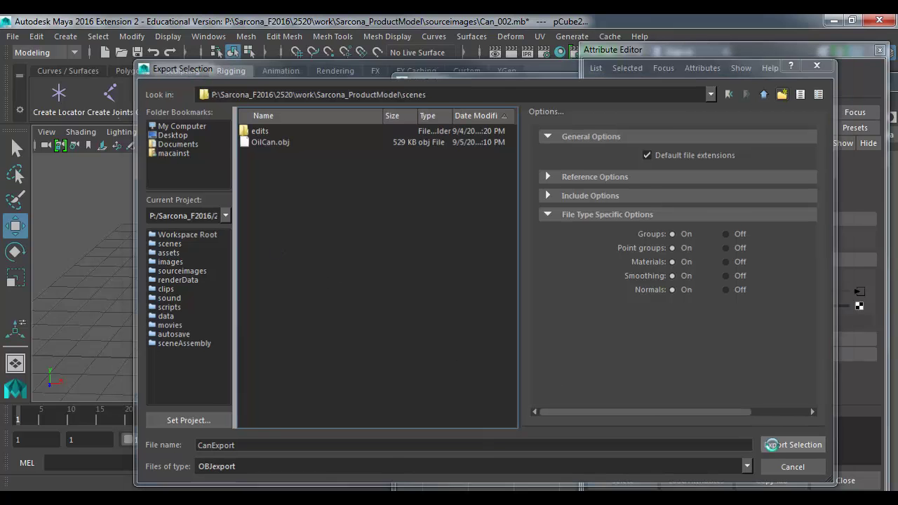
# Minimize Photoshop, move the UV Editor aside and switch to the project's sourceimages folder window.
pyautogui.hotkey('alt', 'Tab')
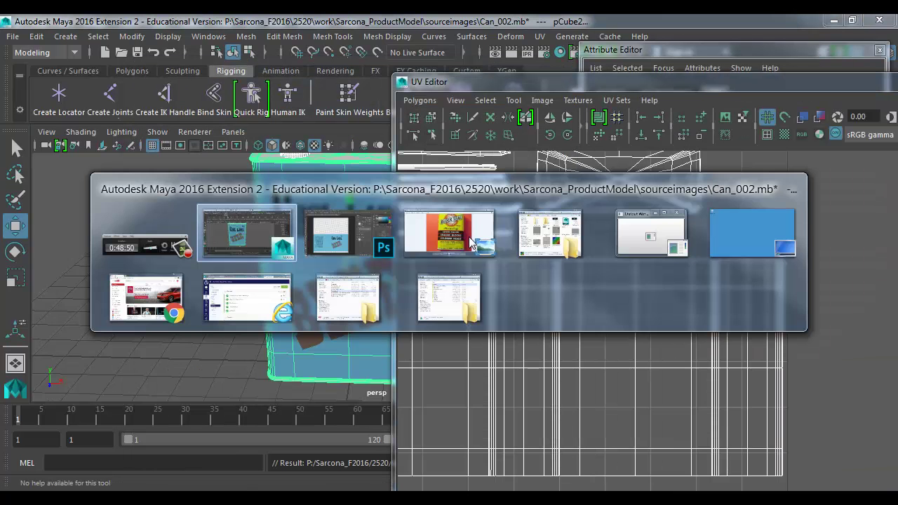
pyautogui.hotkey('alt', 'Tab')
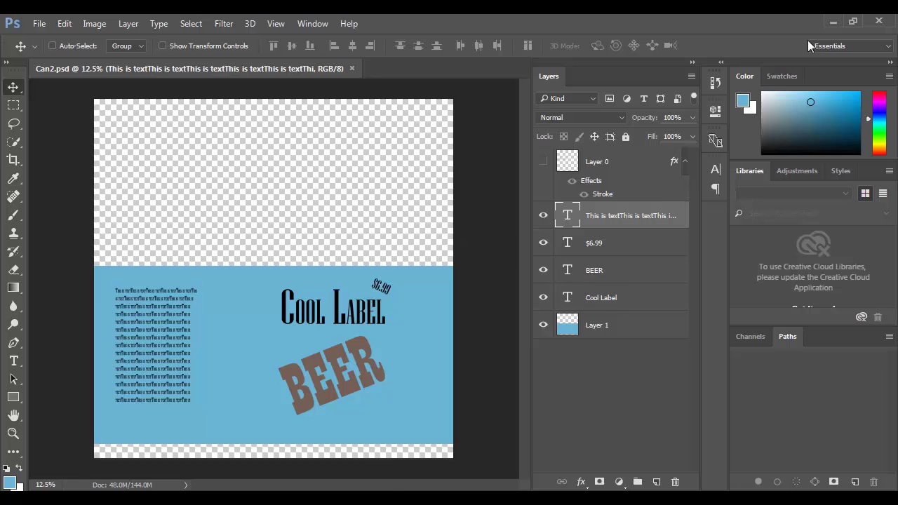
pyautogui.click(832, 21)
pyautogui.moveTo(835, 80); pyautogui.dragTo(526, 54)
pyautogui.hotkey('alt', 'Tab')
pyautogui.hotkey('alt', 'Tab')
pyautogui.hotkey('alt', 'Tab')
pyautogui.hotkey('alt', 'Tab')
pyautogui.hotkey('alt', 'Tab')
pyautogui.hotkey('alt', 'Tab')
pyautogui.hotkey('alt', 'Tab')
pyautogui.hotkey('alt', 'Tab')
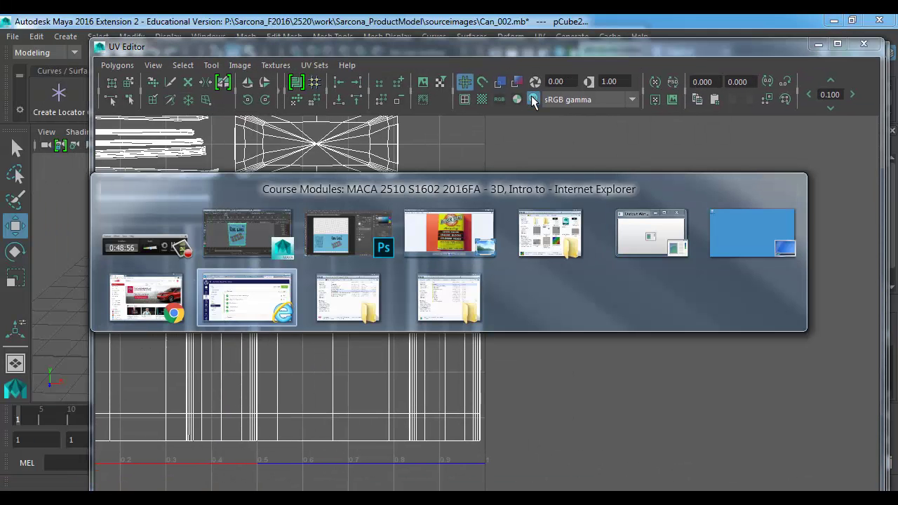
pyautogui.hotkey('alt', 'Tab')
pyautogui.hotkey('alt', 'Tab')
pyautogui.hotkey('alt', 'Tab')
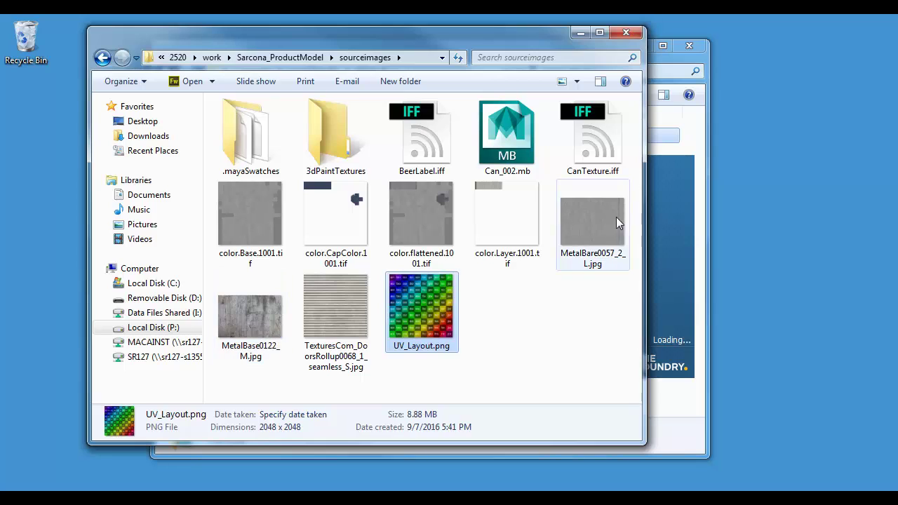
# Preview the TexturesCom_DoorsRollup0068_1_seamless_S.jpg image from the sourceimages folder.
pyautogui.click(573, 216)
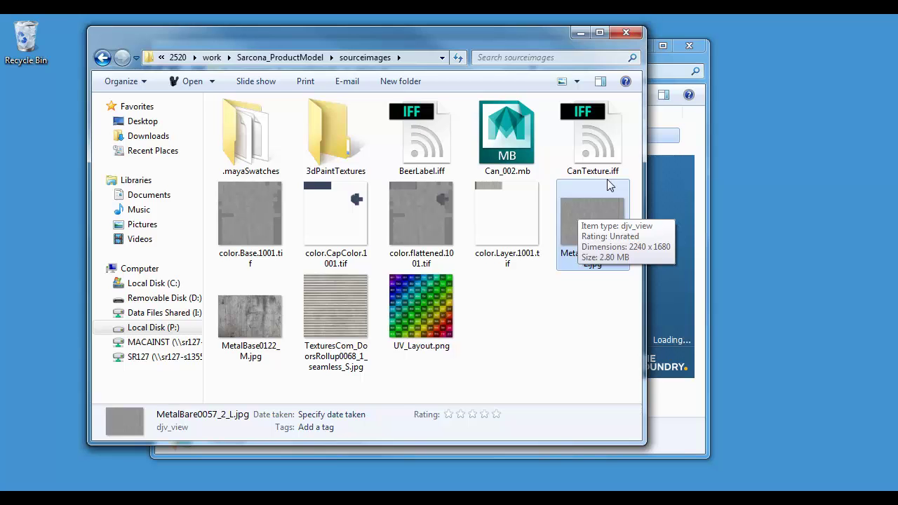
pyautogui.click(312, 333)
pyautogui.rightClick(315, 328)
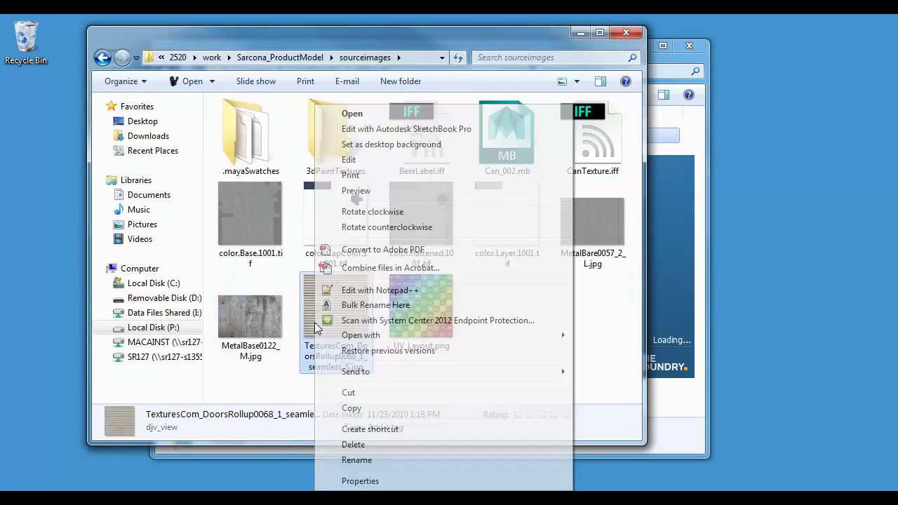
pyautogui.click(355, 191)
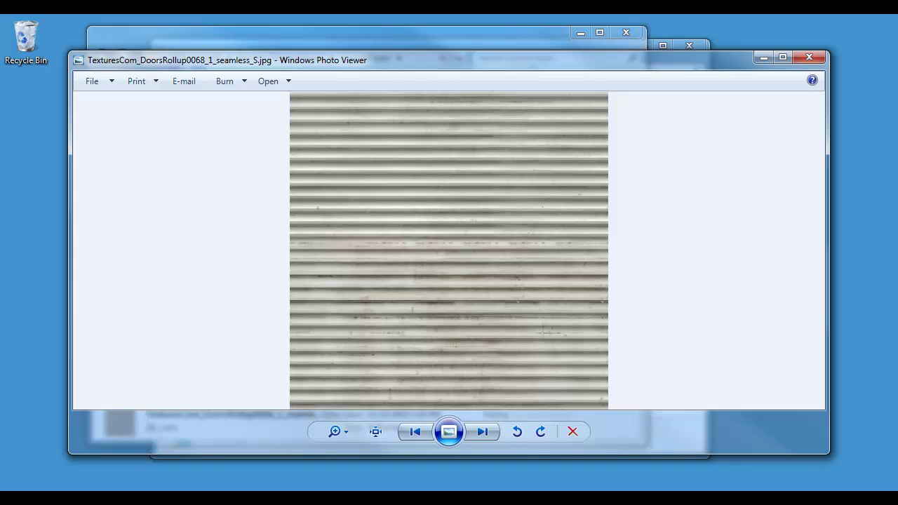
# Dismiss Mari's critical error and launch Mari again.
pyautogui.moveTo(366, 498)
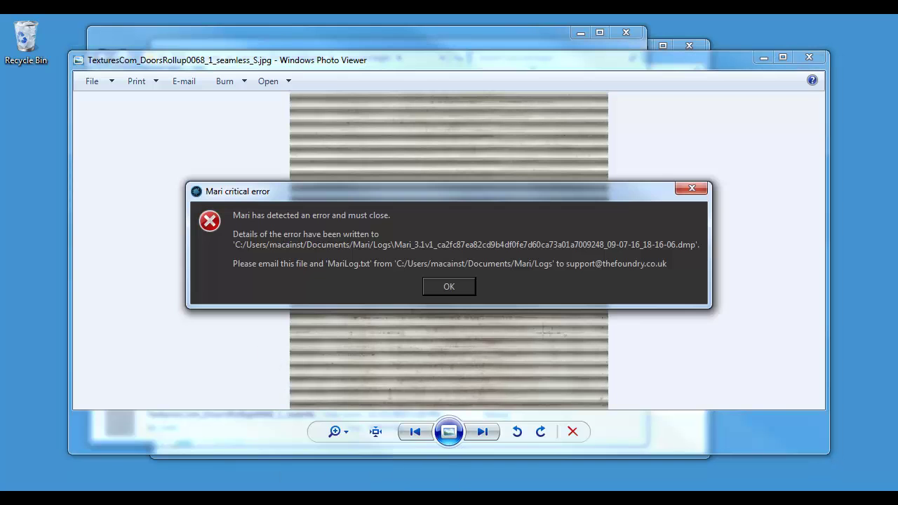
pyautogui.click(443, 292)
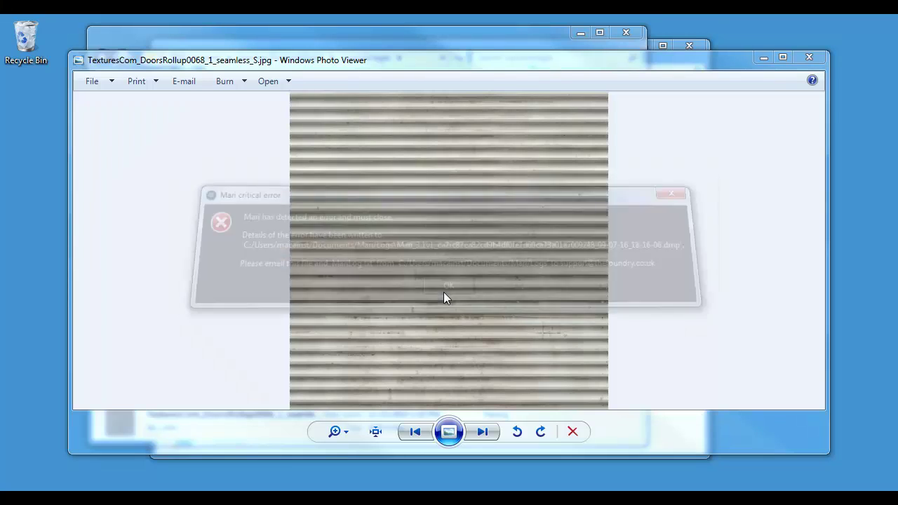
pyautogui.press('super')
pyautogui.write('mari')
pyautogui.press('Return')
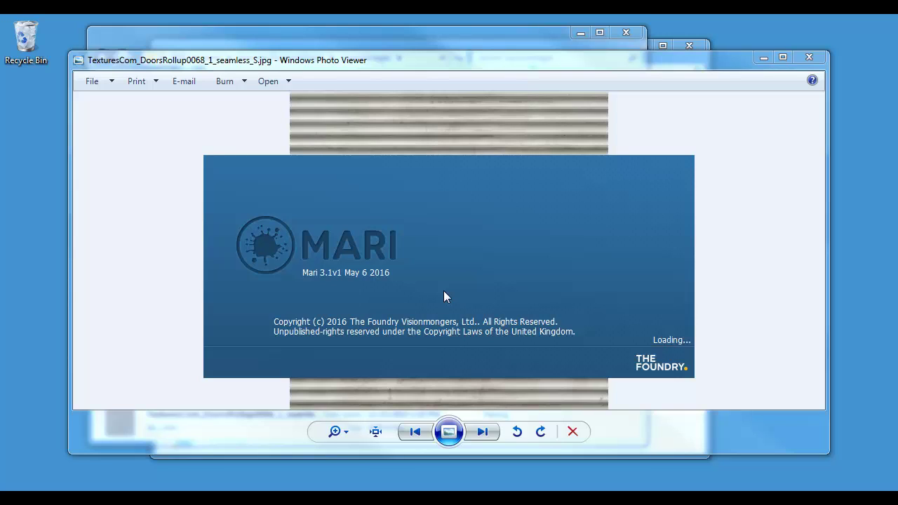
# Switch to Photoshop, show the UV layout on Layer 0 and examine the rectangular grid strip above the label.
pyautogui.hotkey('alt', 'Tab')
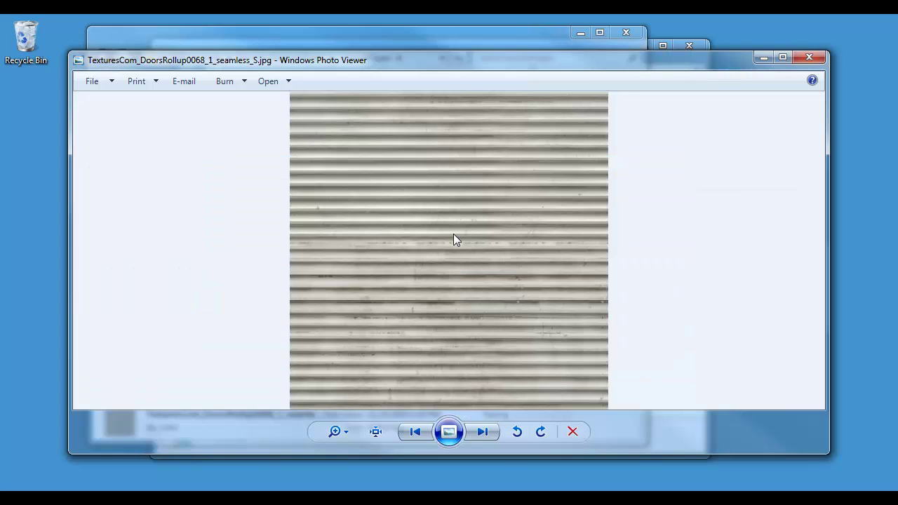
pyautogui.hotkey('alt', 'Tab')
pyautogui.hotkey('alt', 'Tab')
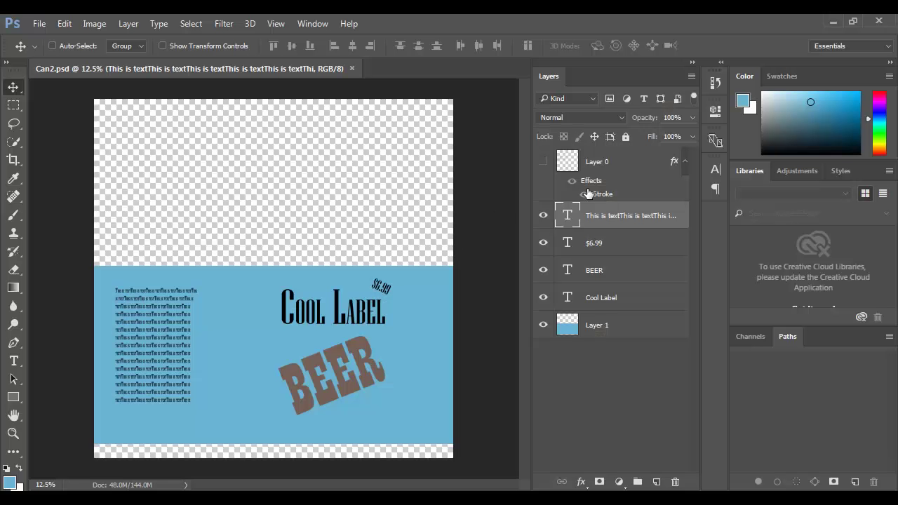
pyautogui.click(543, 161)
pyautogui.keyDown('ctrl'); pyautogui.moveTo(164, 236); pyautogui.dragTo(254, 246); pyautogui.keyUp('ctrl')
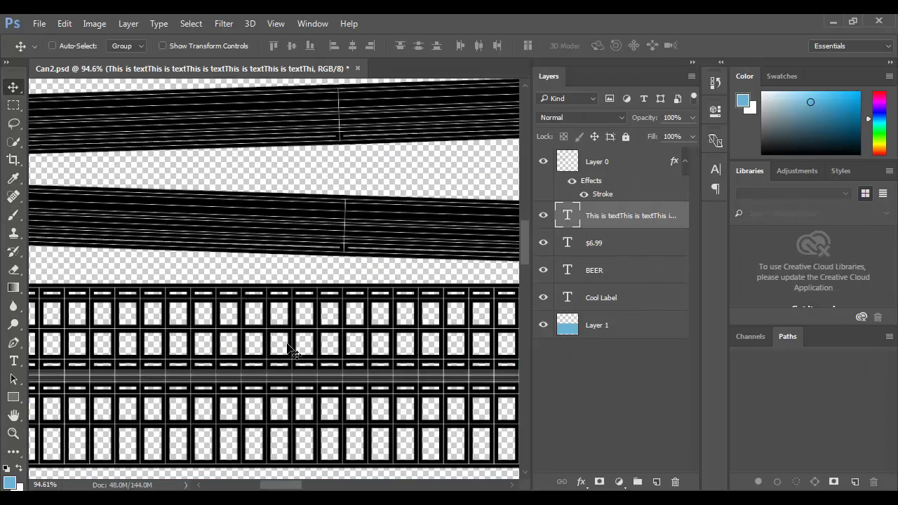
pyautogui.hotkey('ctrl', '-')
pyautogui.hotkey('ctrl', '-')
pyautogui.hotkey('ctrl', '-')
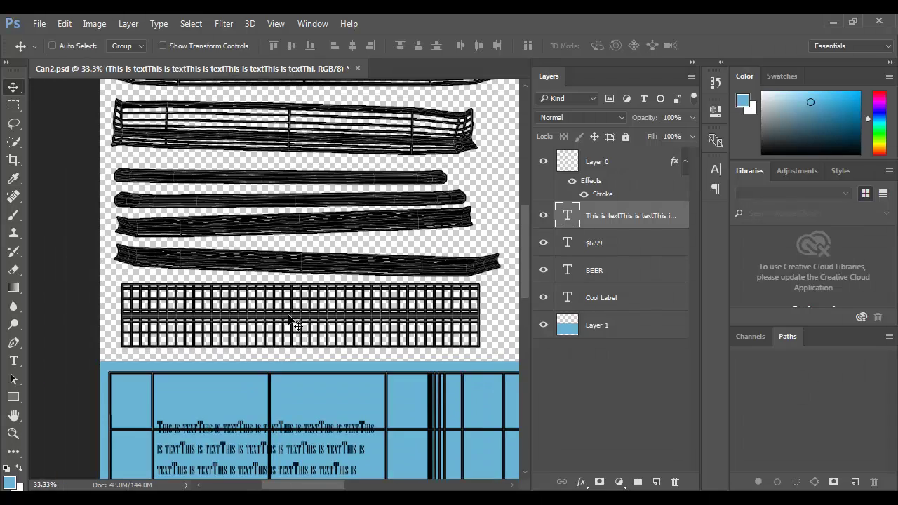
# Place the TexturesCom_DoorsRollup0068_1_seamless_S image from the sourceimages folder into Can2.psd over the grid-like UV strip.
pyautogui.hotkey('alt', 'Tab')
pyautogui.hotkey('alt', 'Tab')
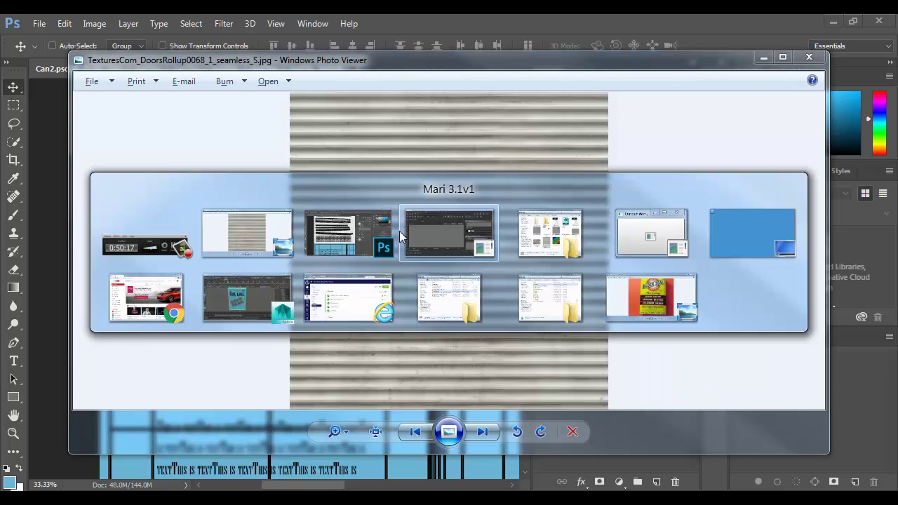
pyautogui.click(29, 444)
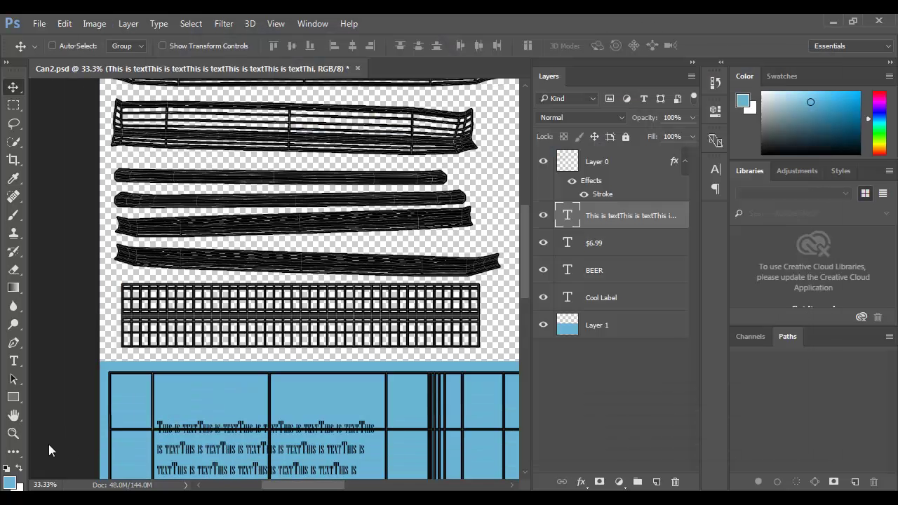
pyautogui.moveTo(220, 337); pyautogui.dragTo(221, 336)
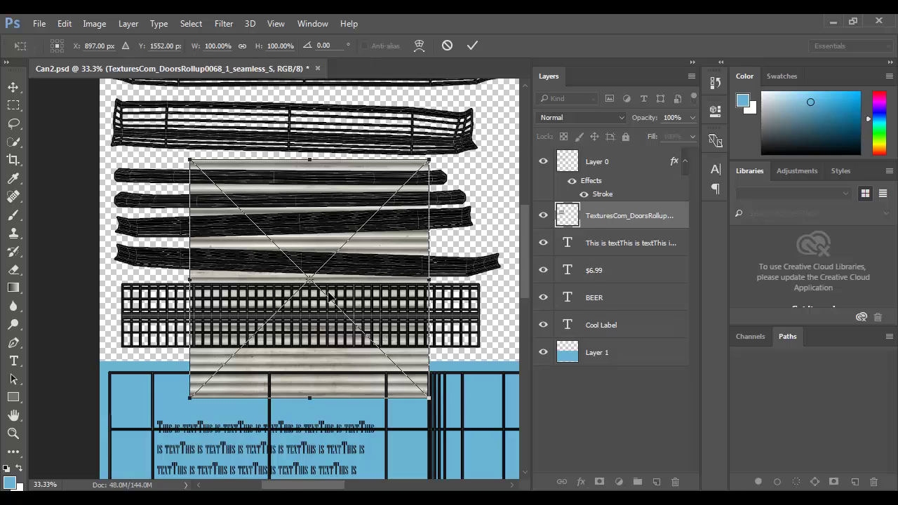
pyautogui.press('Return')
# Rotate the placed roll-up door texture 90 degrees and squash it to 30.86% width to match the grid strip's height.
pyautogui.moveTo(580, 213)
pyautogui.mouseDown()
pyautogui.moveTo(588, 160)
pyautogui.moveTo(585, 216)
pyautogui.mouseUp()
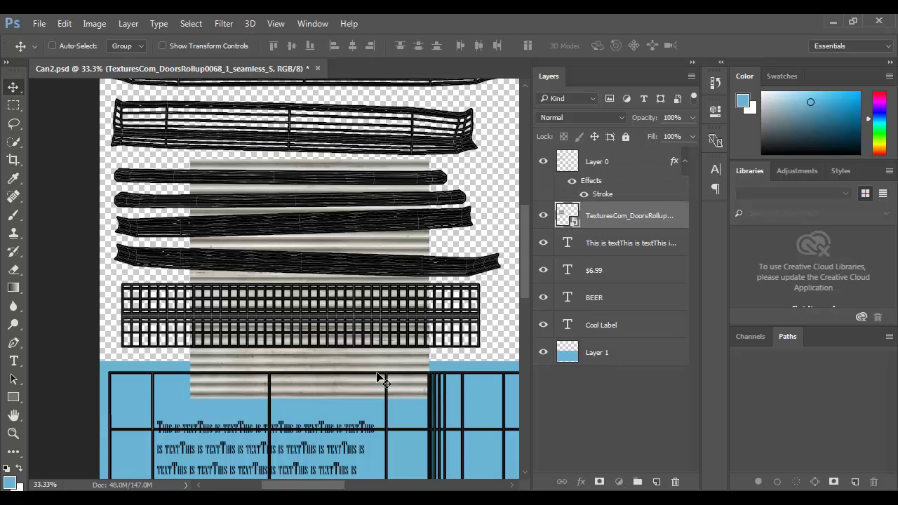
pyautogui.keyDown('ctrl'); pyautogui.moveTo(371, 364); pyautogui.dragTo(271, 399); pyautogui.keyUp('ctrl')
pyautogui.hotkey('ctrl', 't')
pyautogui.moveTo(356, 208); pyautogui.dragTo(369, 461)
pyautogui.moveTo(208, 191); pyautogui.dragTo(209, 275)
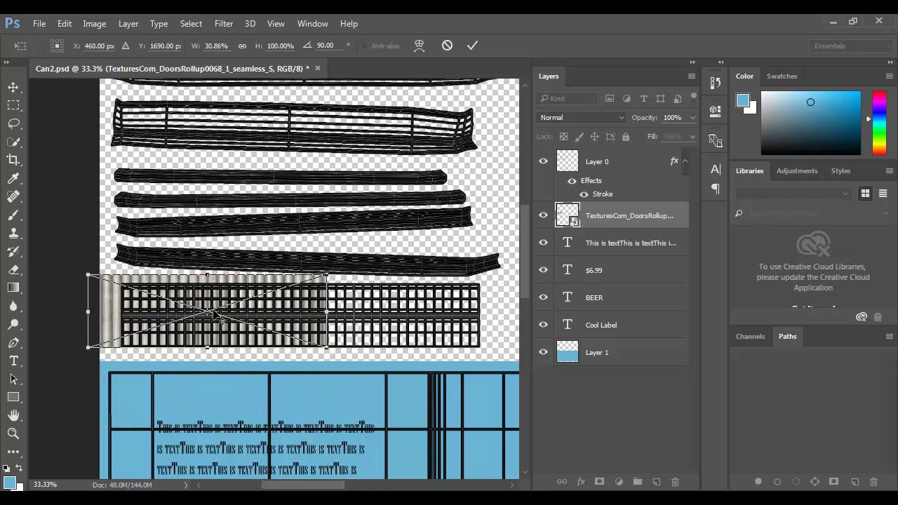
# Position the squashed texture over the grid strip with a duplicate beside it to span the strip, and hide Layer 0.
pyautogui.moveTo(209, 308); pyautogui.dragTo(314, 330)
pyautogui.press('Return')
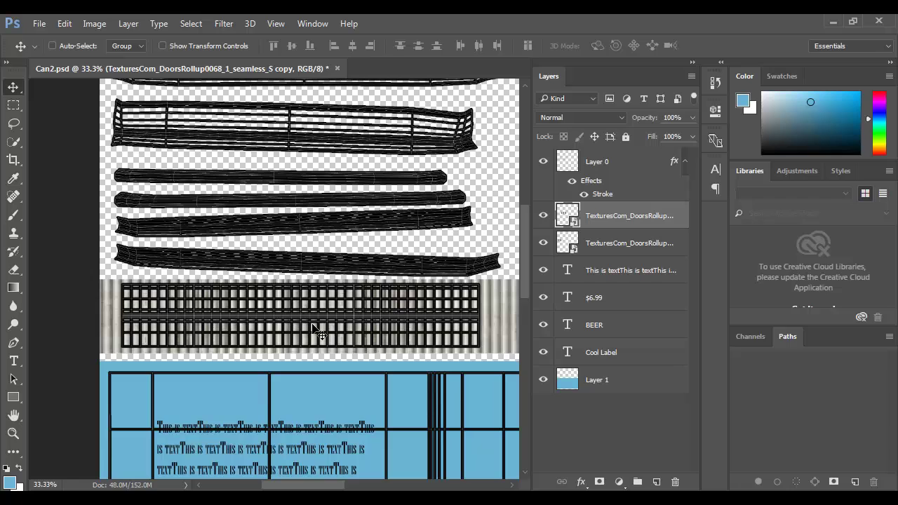
pyautogui.click(543, 162)
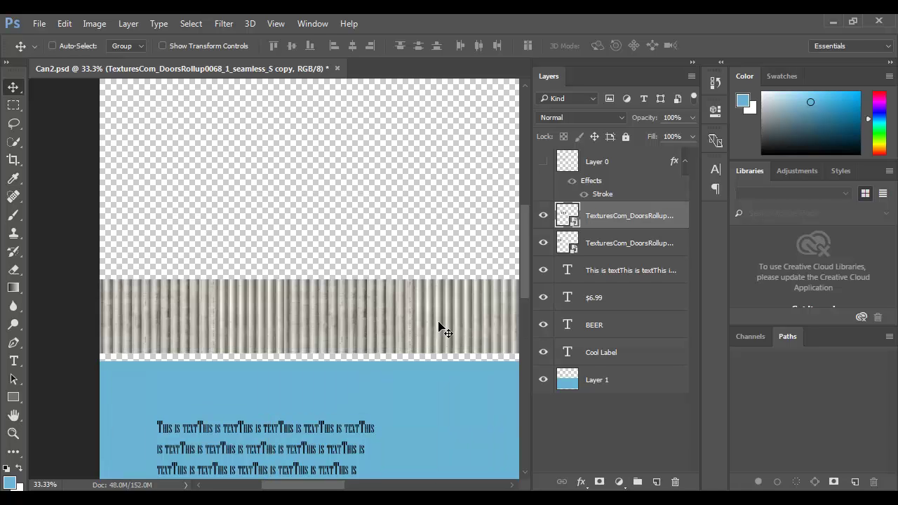
# Switch to Mari and start a new project.
pyautogui.hotkey('alt', 'Tab')
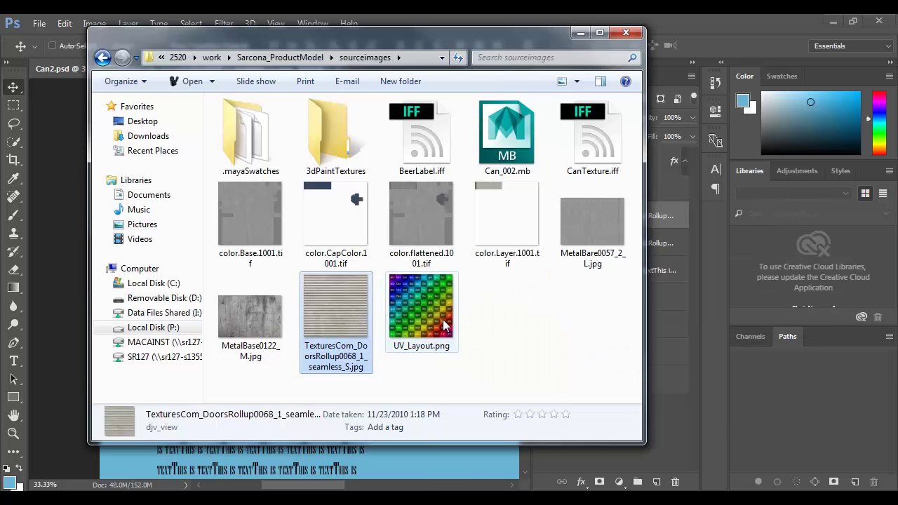
pyautogui.hotkey('alt', 'Tab')
pyautogui.hotkey('alt', 'Tab')
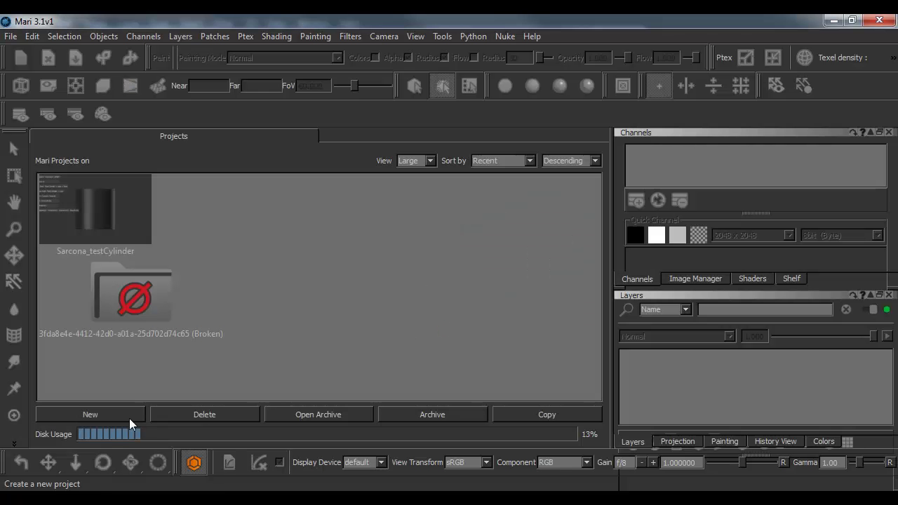
pyautogui.click(129, 415)
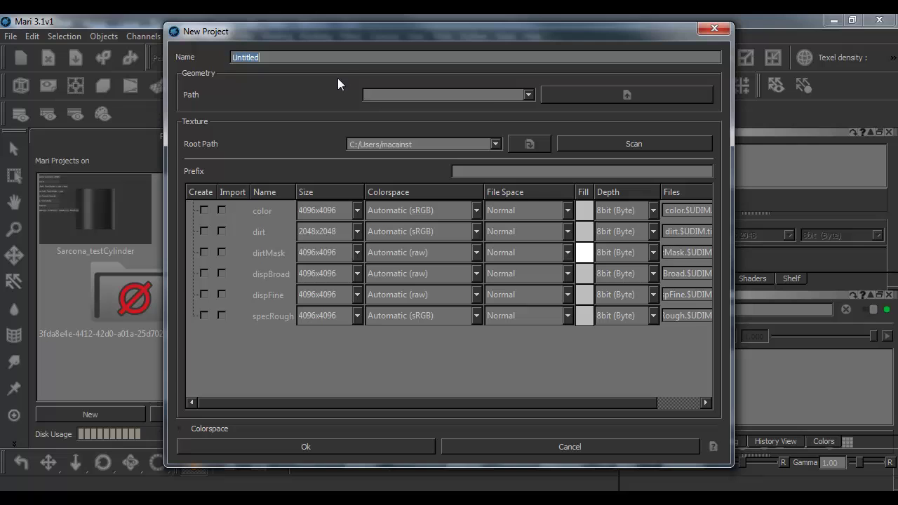
# Load CanExport.obj from the Sarcona_ProductModel scenes folder on the P: drive as the new project's geometry.
pyautogui.click(544, 96)
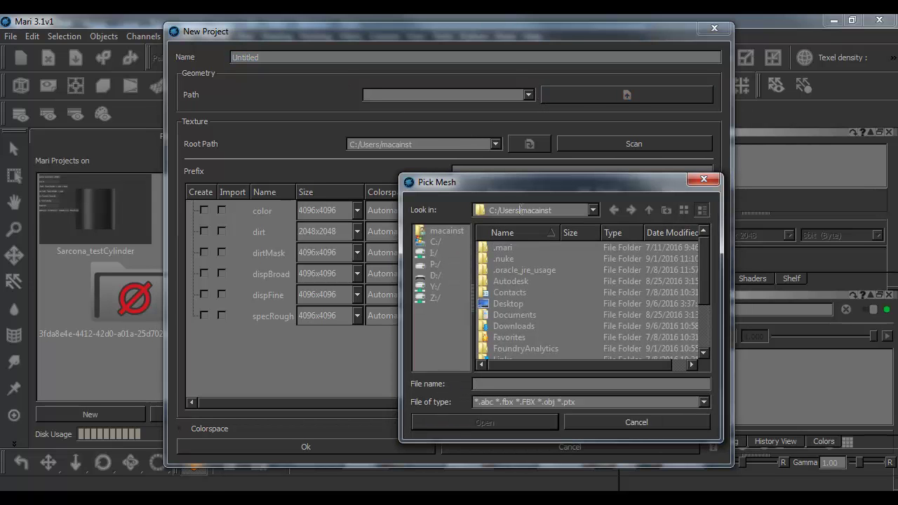
pyautogui.click(436, 264)
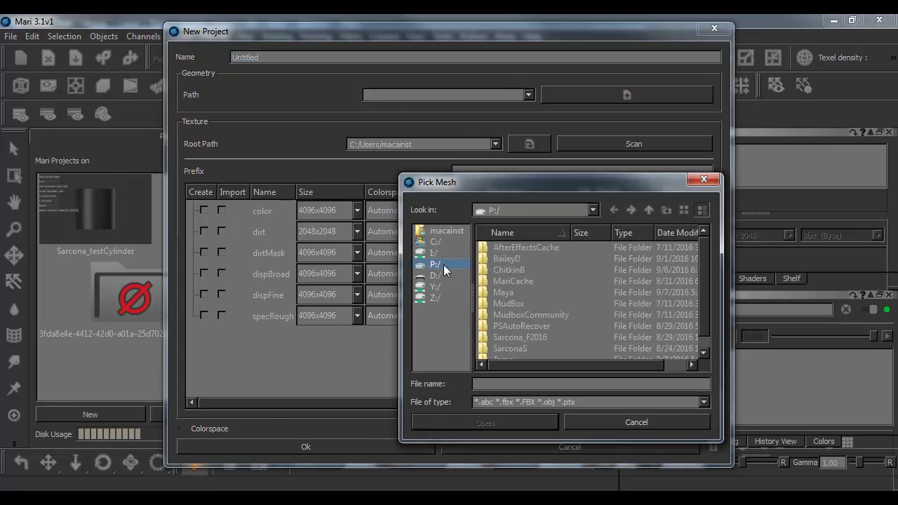
pyautogui.doubleClick(514, 341)
pyautogui.doubleClick(507, 269)
pyautogui.doubleClick(505, 269)
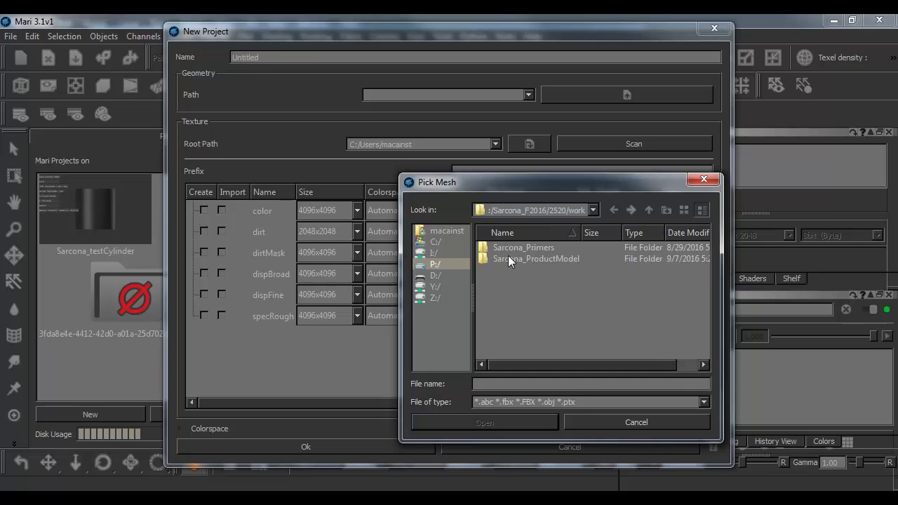
pyautogui.doubleClick(508, 259)
pyautogui.doubleClick(511, 315)
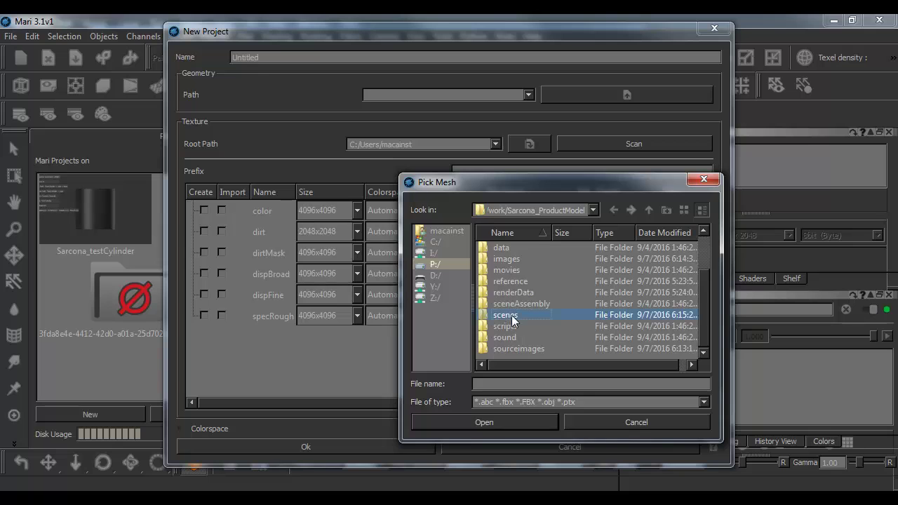
pyautogui.doubleClick(519, 259)
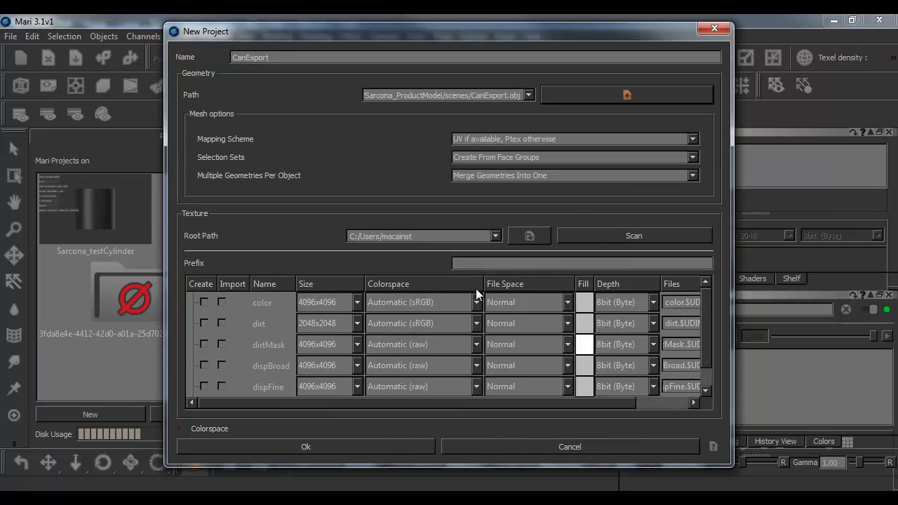
# Enable creation of the color channel at 4096x4096, keep the default root path, and create the CanExport project.
pyautogui.click(204, 303)
pyautogui.click(328, 302)
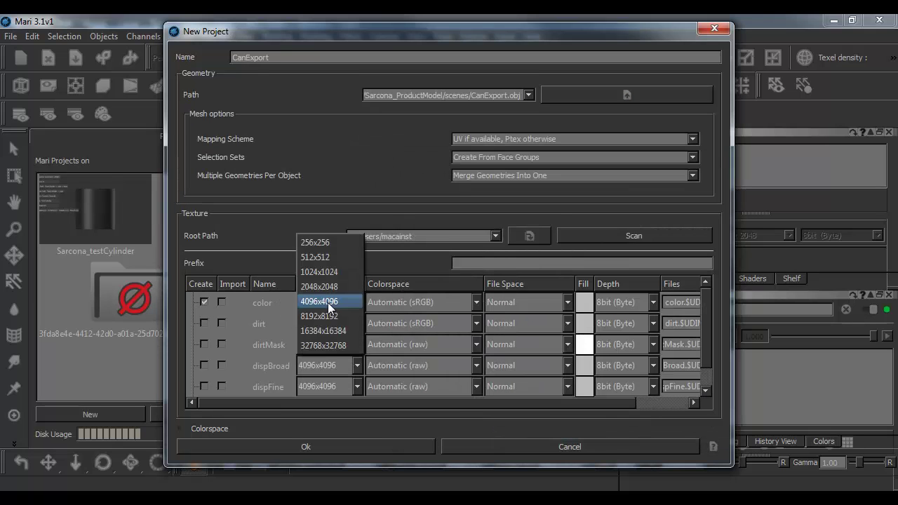
pyautogui.click(330, 302)
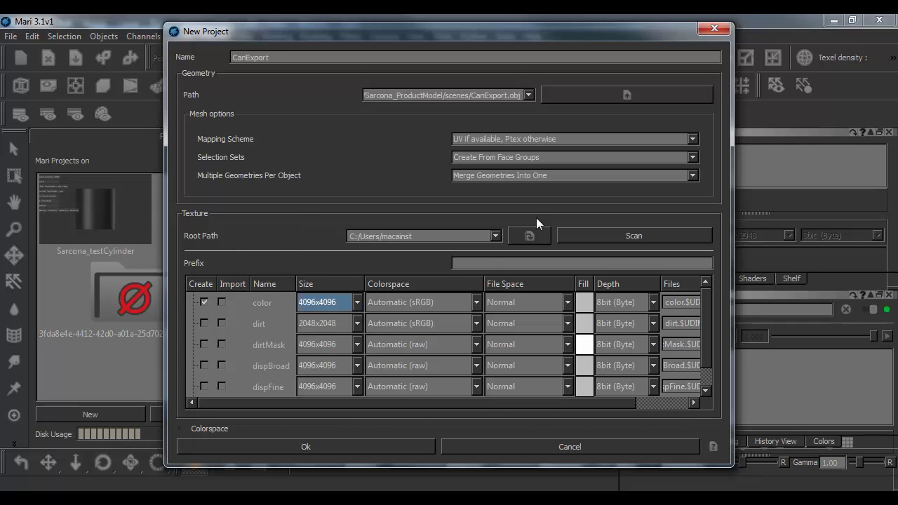
pyautogui.click(489, 238)
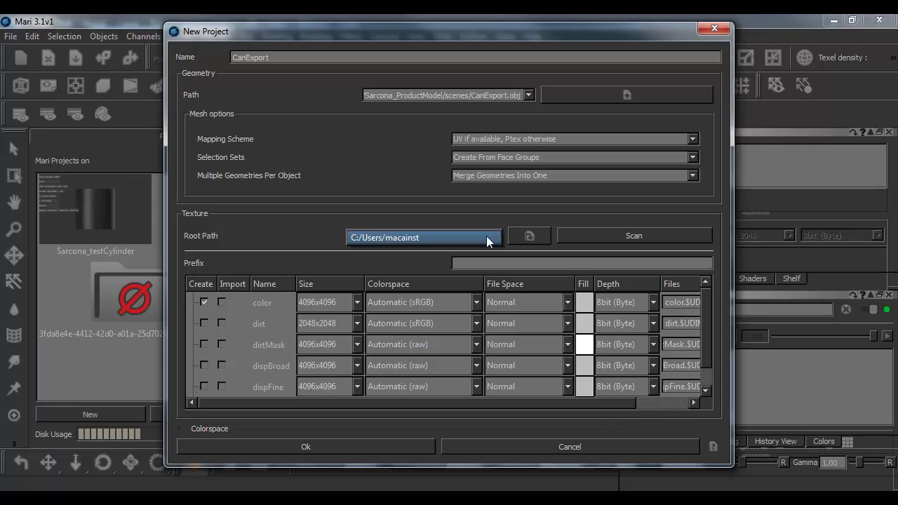
pyautogui.click(489, 239)
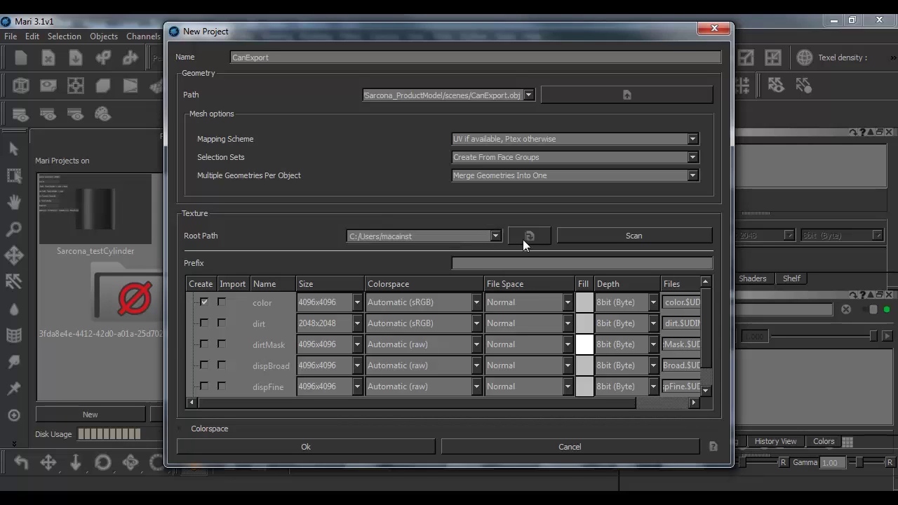
pyautogui.click(346, 448)
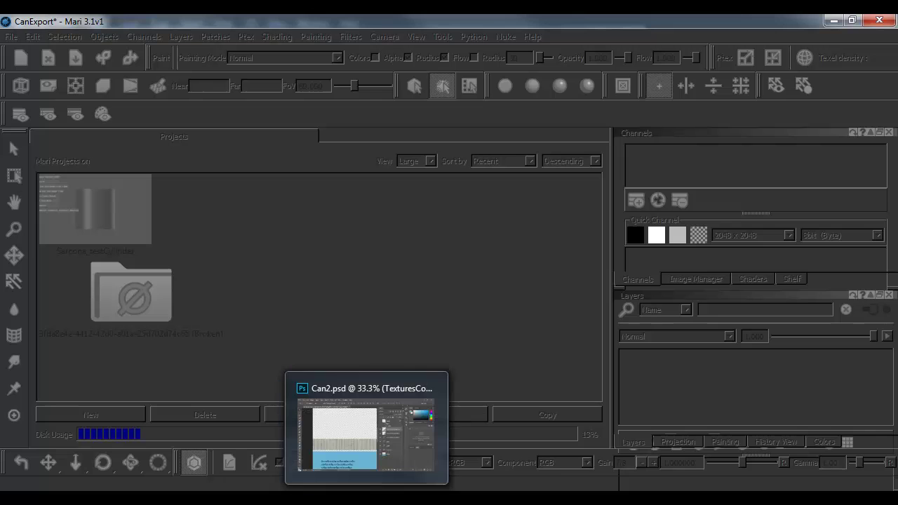
# Switch to Can2.psd in Photoshop and show Layer 0's UV wireframe around the circular cap shell.
pyautogui.click(366, 498)
pyautogui.press('space')
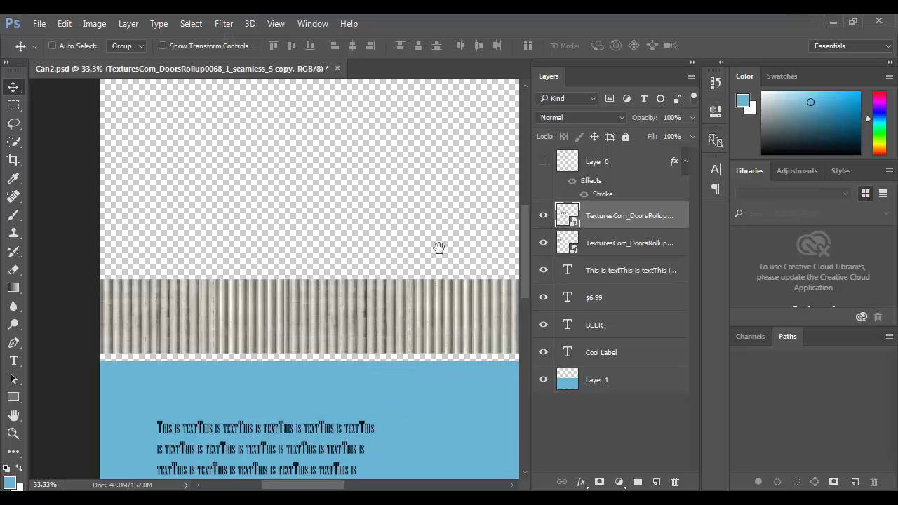
pyautogui.moveTo(439, 248); pyautogui.dragTo(269, 277)
pyautogui.moveTo(418, 253); pyautogui.dragTo(254, 325)
pyautogui.click(543, 161)
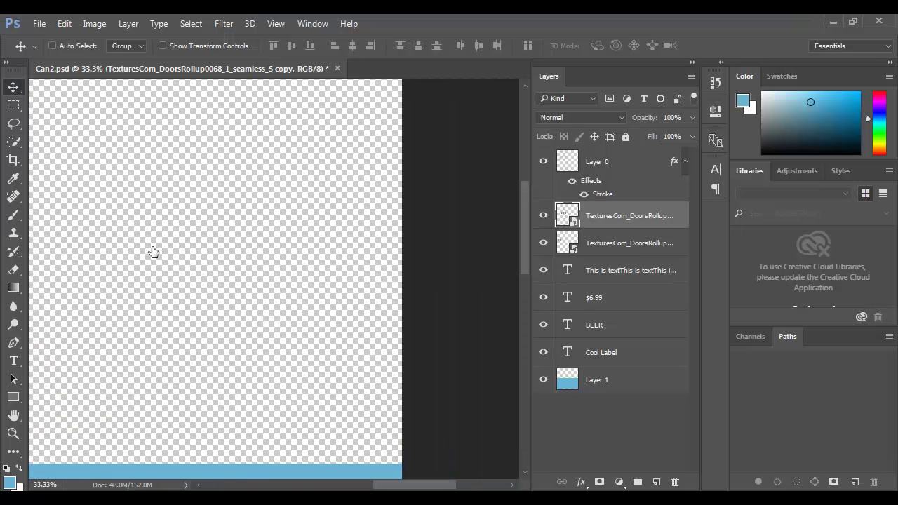
pyautogui.moveTo(153, 252); pyautogui.dragTo(190, 309)
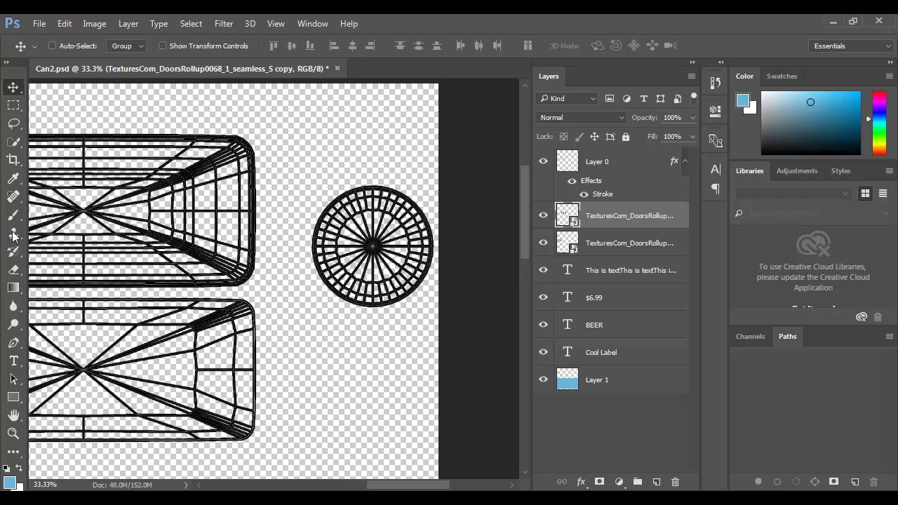
# Lasso a loose area around the circular cap UV shell, fill it with light orange on a new layer, deselect, and hide Layer 0.
pyautogui.click(13, 123)
pyautogui.moveTo(322, 171)
pyautogui.mouseDown()
pyautogui.moveTo(421, 334)
pyautogui.moveTo(321, 205)
pyautogui.moveTo(319, 169)
pyautogui.mouseUp()
pyautogui.click(656, 482)
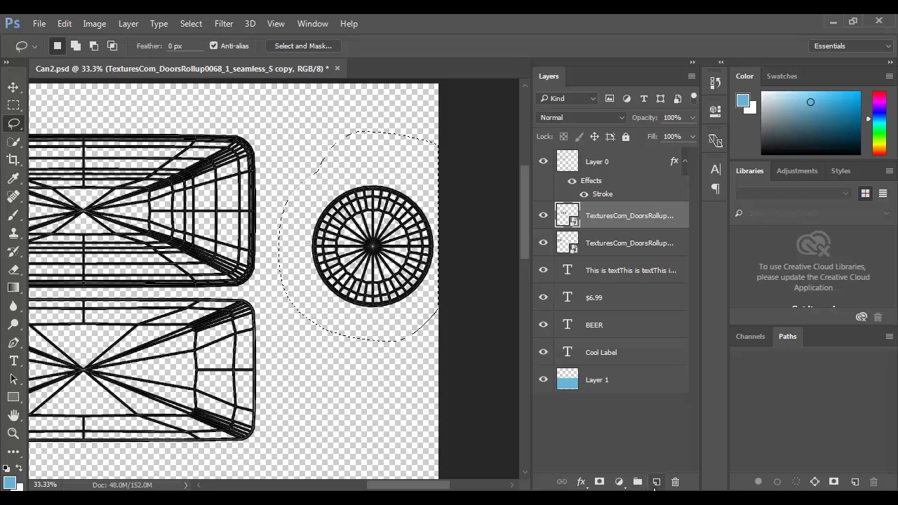
pyautogui.moveTo(878, 130); pyautogui.dragTo(876, 150)
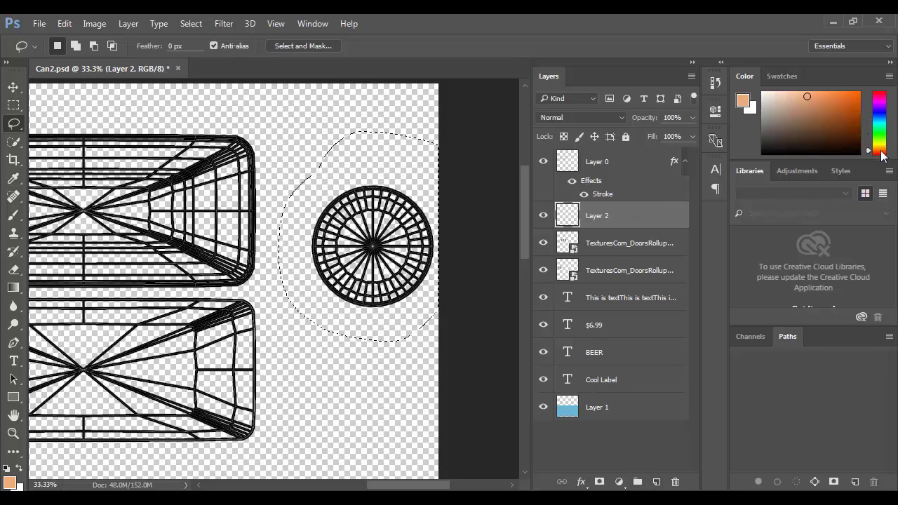
pyautogui.hotkey('alt', 'BackSpace')
pyautogui.hotkey('ctrl', 'd')
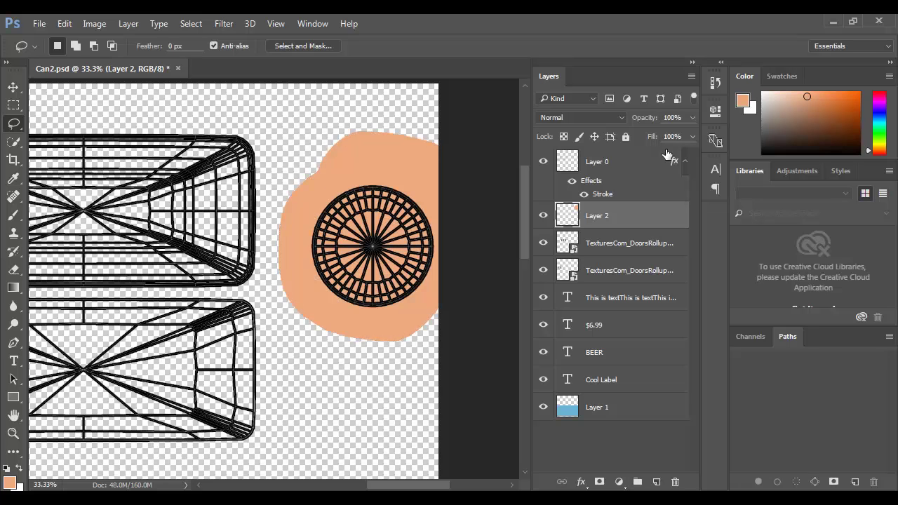
pyautogui.click(543, 163)
# Switch to the Texture_01.mb scene in Maya and dismiss the Internet Explorer crash dialog.
pyautogui.hotkey('alt', 'Tab')
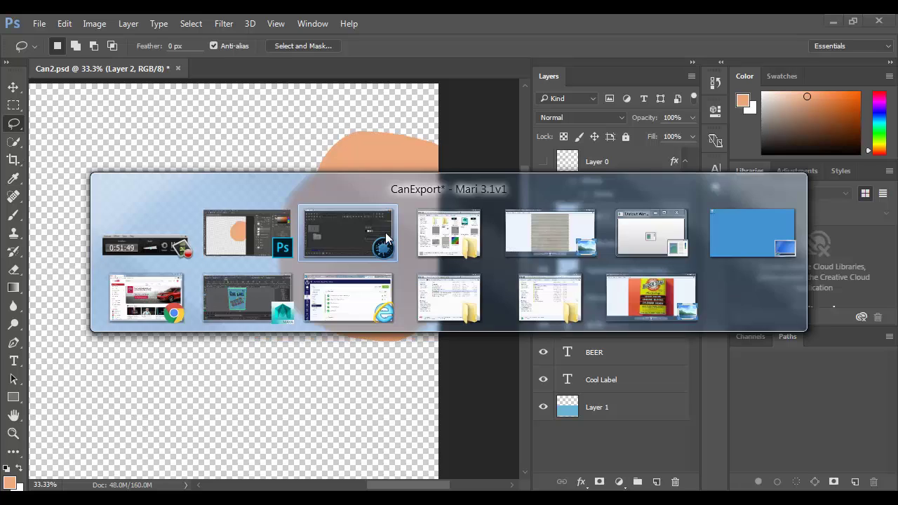
pyautogui.hotkey('alt', 'Tab')
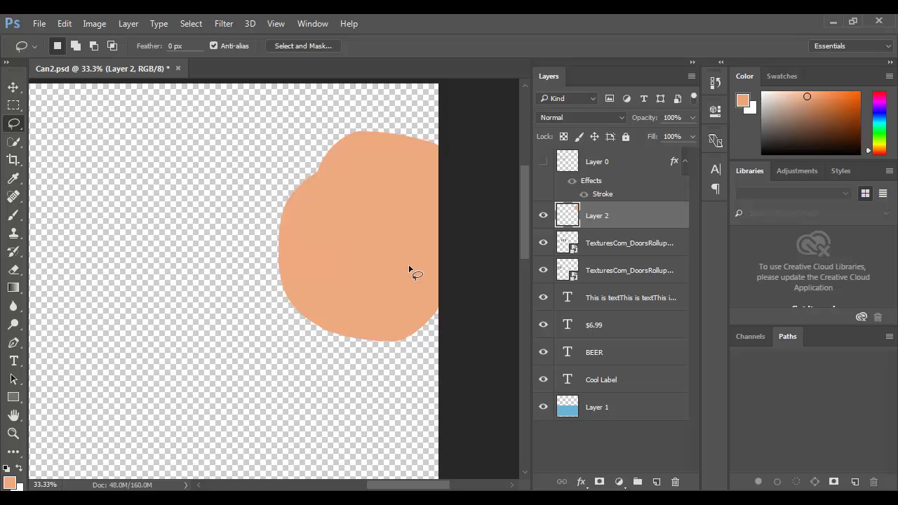
pyautogui.hotkey('alt', 'Tab')
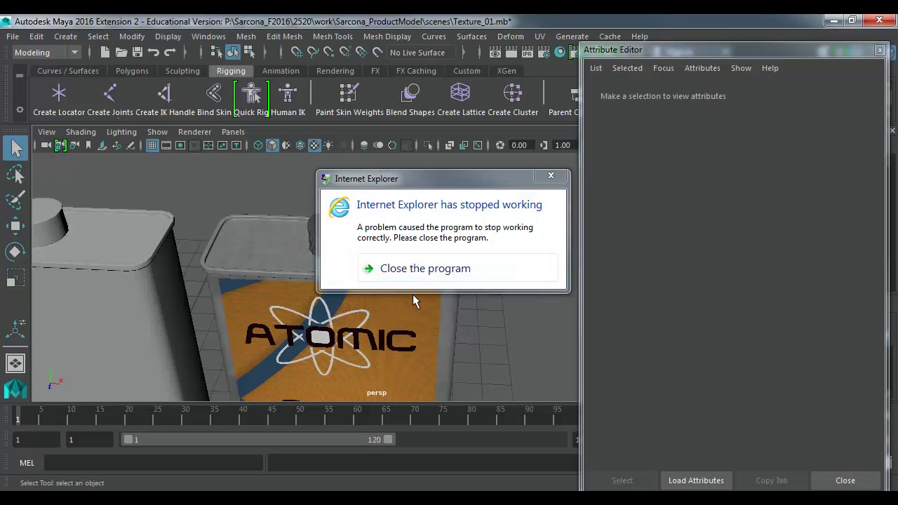
pyautogui.click(429, 273)
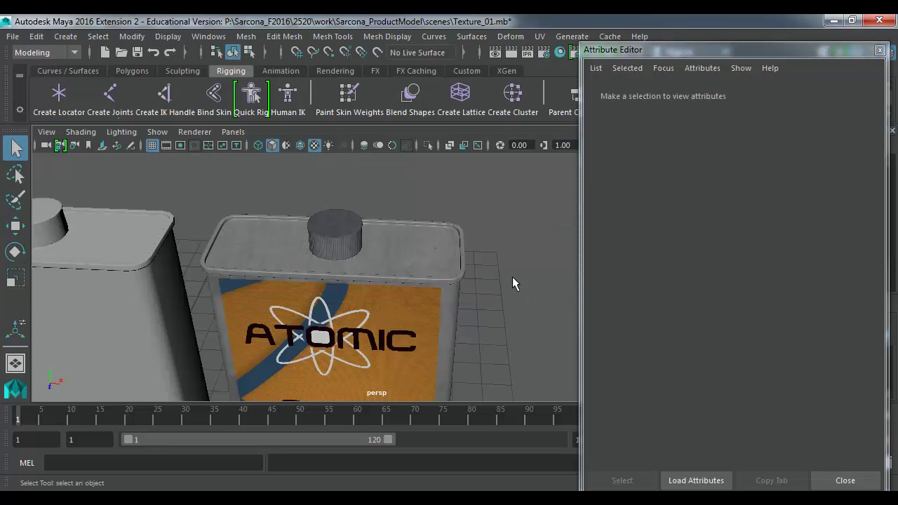
# Examine the ribbed cap of the Atomic Motor Oil can up close and compare the whole can with the untextured one beside it.
pyautogui.keyDown('alt'); pyautogui.moveTo(517, 307); pyautogui.dragTo(354, 266, button='right'); pyautogui.keyUp('alt')
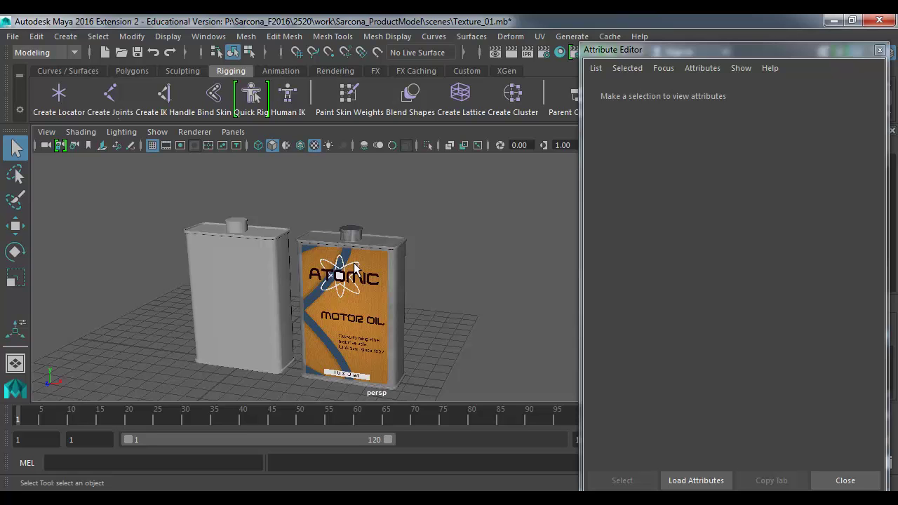
pyautogui.keyDown('alt'); pyautogui.moveTo(302, 241); pyautogui.dragTo(506, 254, button='right'); pyautogui.keyUp('alt')
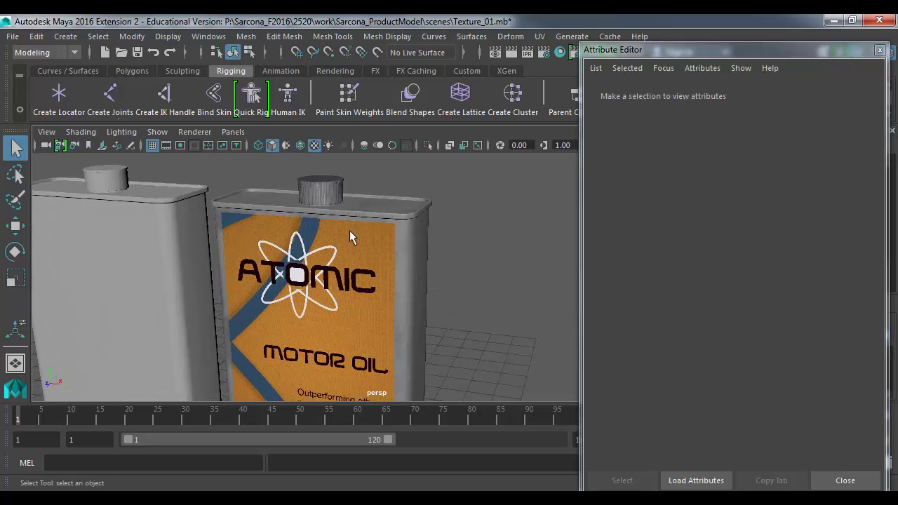
pyautogui.keyDown('alt'); pyautogui.moveTo(350, 231); pyautogui.dragTo(372, 249); pyautogui.keyUp('alt')
pyautogui.keyDown('alt'); pyautogui.moveTo(372, 249); pyautogui.dragTo(433, 264, button='right'); pyautogui.keyUp('alt')
pyautogui.keyDown('alt'); pyautogui.moveTo(432, 264); pyautogui.dragTo(376, 311, button='middle'); pyautogui.keyUp('alt')
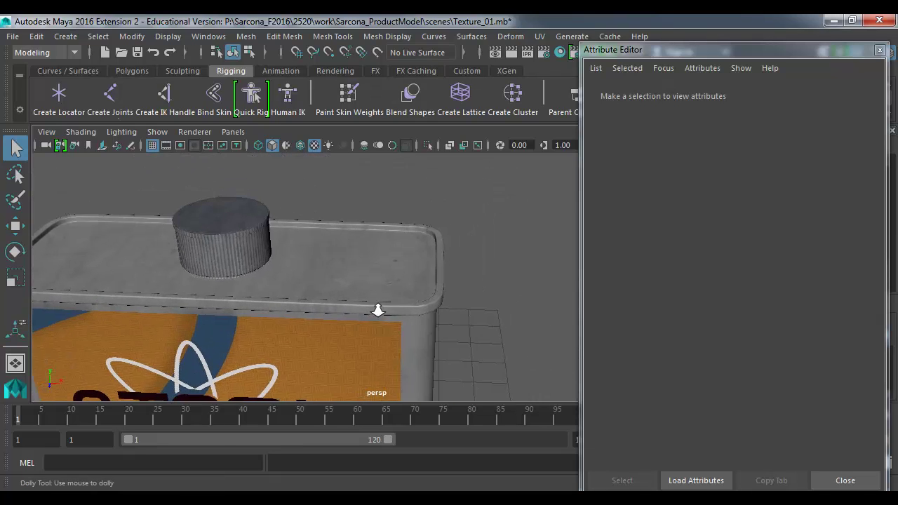
pyautogui.keyDown('alt'); pyautogui.moveTo(377, 311); pyautogui.dragTo(281, 321, button='right'); pyautogui.keyUp('alt')
pyautogui.keyDown('alt'); pyautogui.moveTo(280, 321); pyautogui.dragTo(184, 348, button='middle'); pyautogui.keyUp('alt')
pyautogui.keyDown('alt'); pyautogui.moveTo(184, 349); pyautogui.dragTo(319, 353, button='right'); pyautogui.keyUp('alt')
pyautogui.keyDown('alt'); pyautogui.moveTo(318, 354); pyautogui.dragTo(350, 323, button='middle'); pyautogui.keyUp('alt')
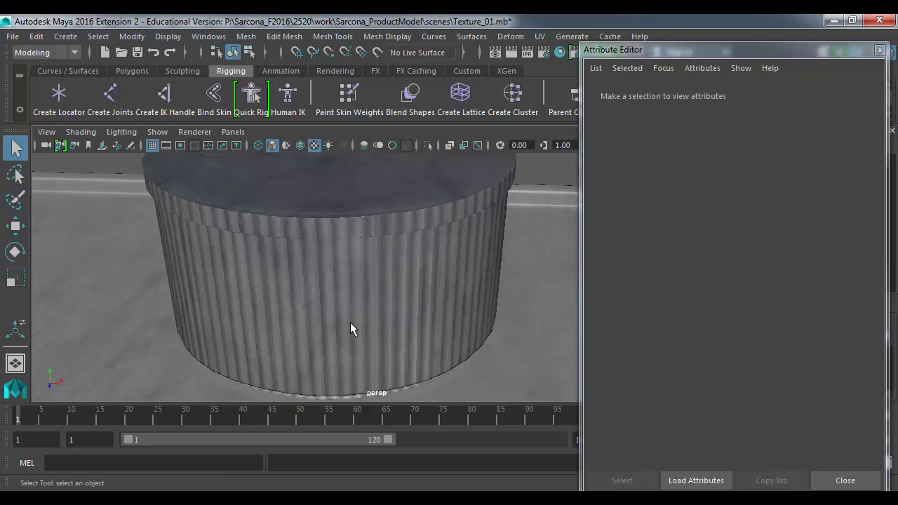
pyautogui.click(325, 216)
pyautogui.moveTo(579, 162); pyautogui.dragTo(576, 162)
pyautogui.click(543, 166)
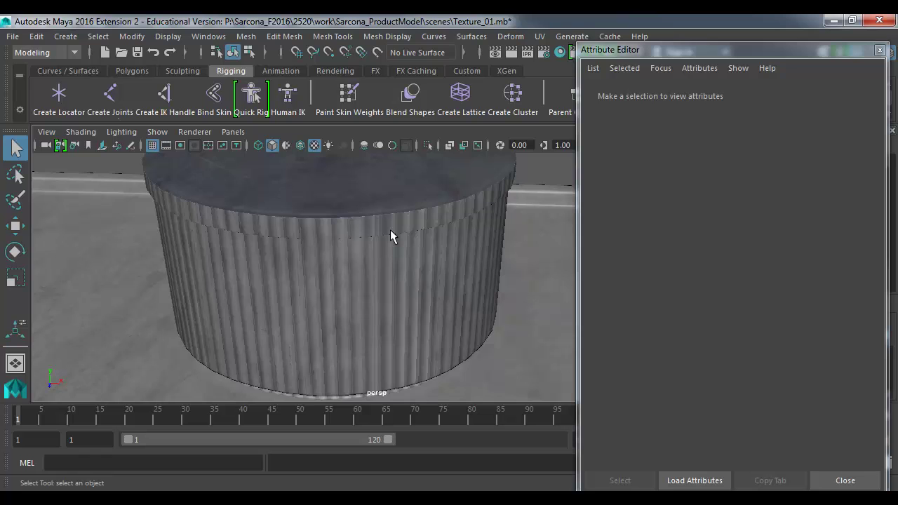
pyautogui.keyDown('alt'); pyautogui.moveTo(446, 267); pyautogui.dragTo(53, 228, button='right'); pyautogui.keyUp('alt')
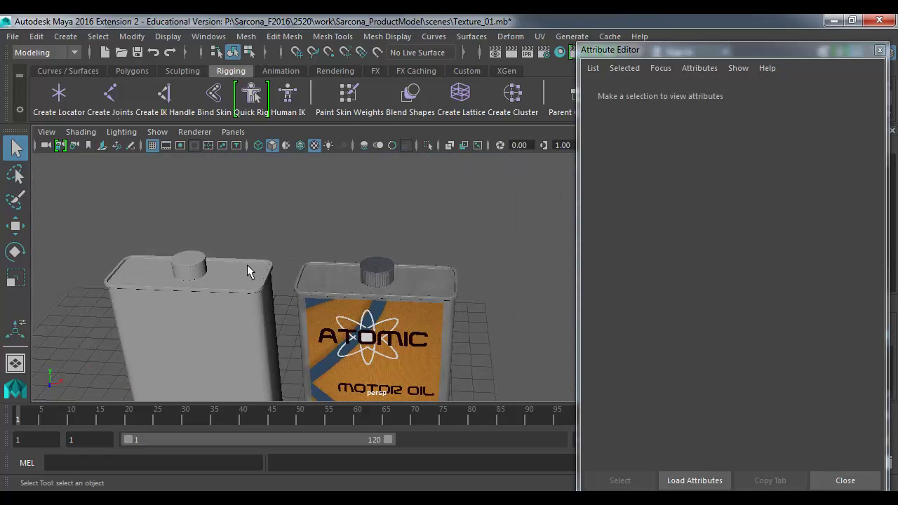
pyautogui.keyDown('alt'); pyautogui.moveTo(328, 341); pyautogui.dragTo(312, 277); pyautogui.keyUp('alt')
pyautogui.keyDown('alt'); pyautogui.moveTo(342, 348); pyautogui.dragTo(326, 284, button='middle'); pyautogui.keyUp('alt')
pyautogui.keyDown('alt'); pyautogui.moveTo(326, 285); pyautogui.dragTo(242, 280, button='right'); pyautogui.keyUp('alt')
pyautogui.keyDown('alt'); pyautogui.moveTo(242, 280); pyautogui.dragTo(283, 309); pyautogui.keyUp('alt')
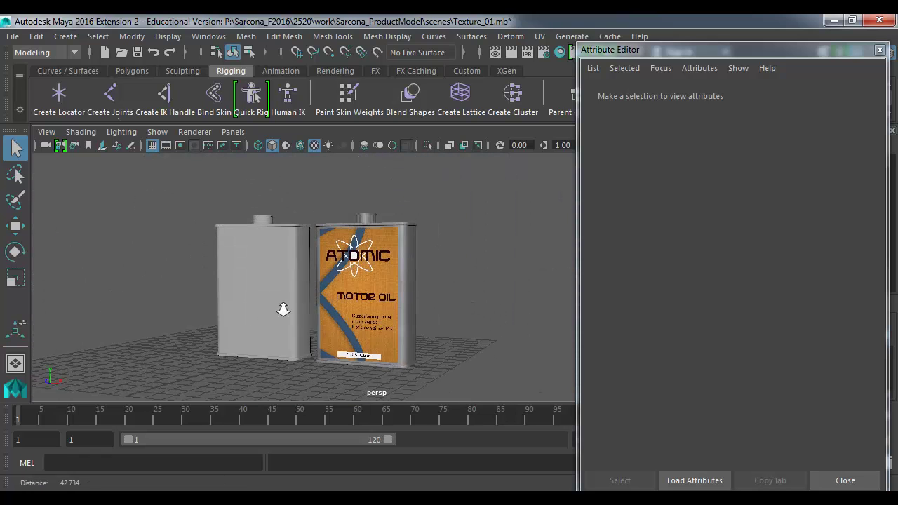
pyautogui.keyDown('alt'); pyautogui.moveTo(282, 308); pyautogui.dragTo(317, 314, button='right'); pyautogui.keyUp('alt')
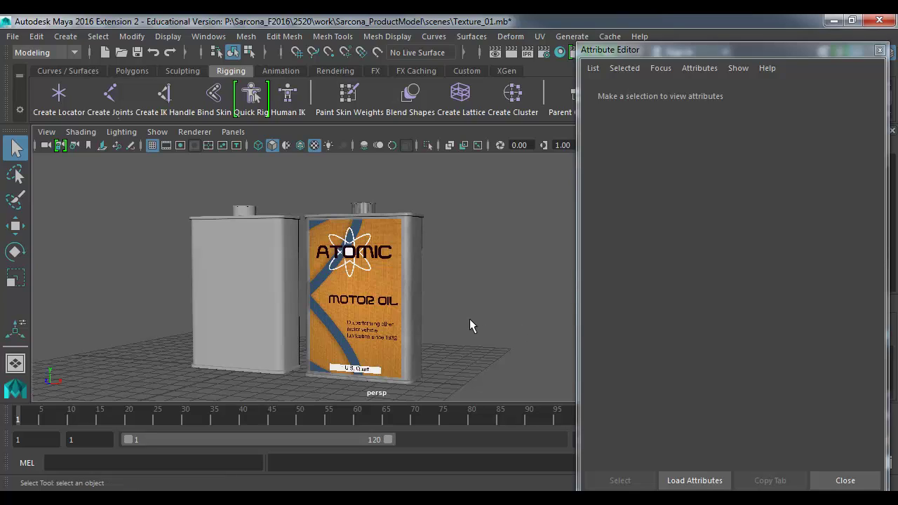